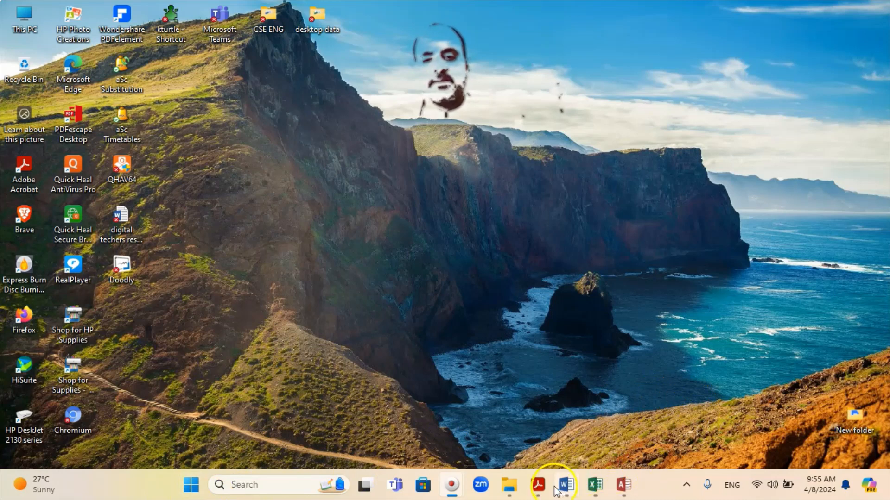
Bring up the exam paper at page 6, Task 3 – Database, question 15 on importing j2321results.csv
click(538, 490)
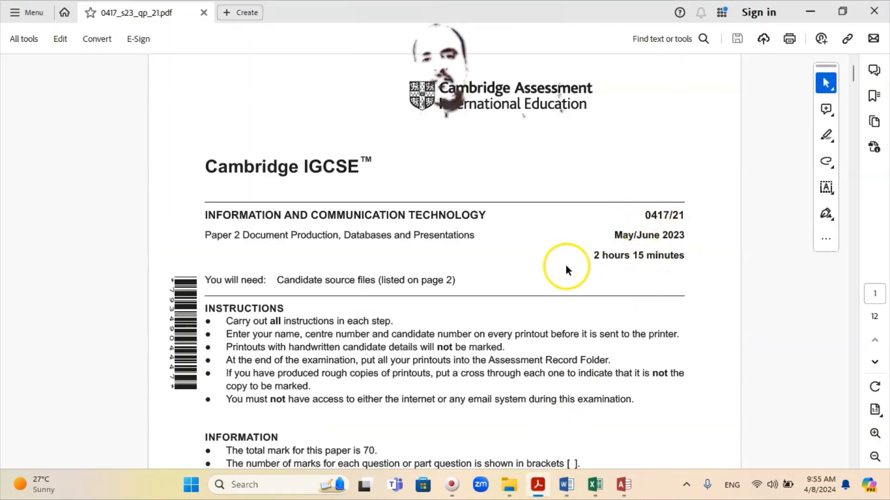
scroll(530, 252, down, 20)
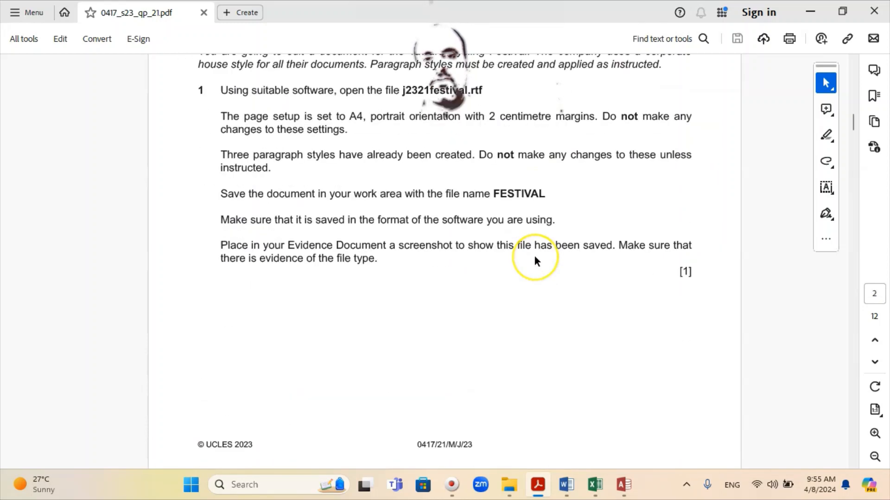
scroll(534, 257, down, 20)
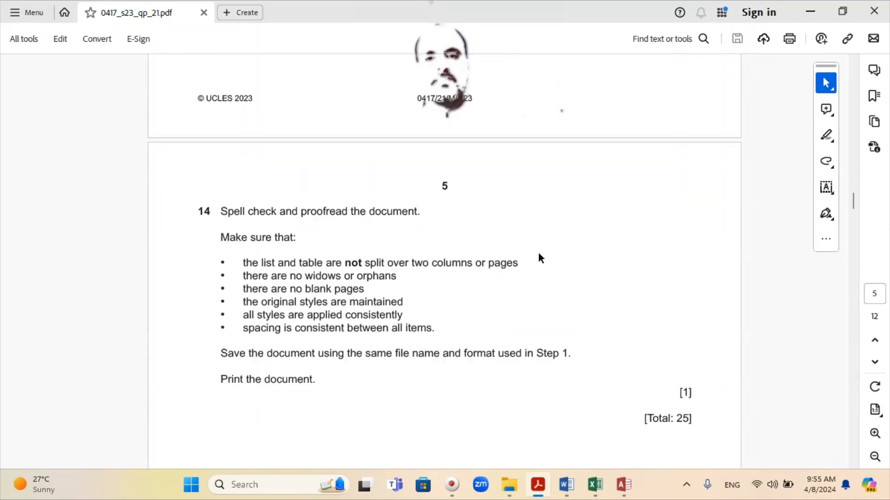
scroll(538, 255, down, 10)
scroll(538, 254, up, 2)
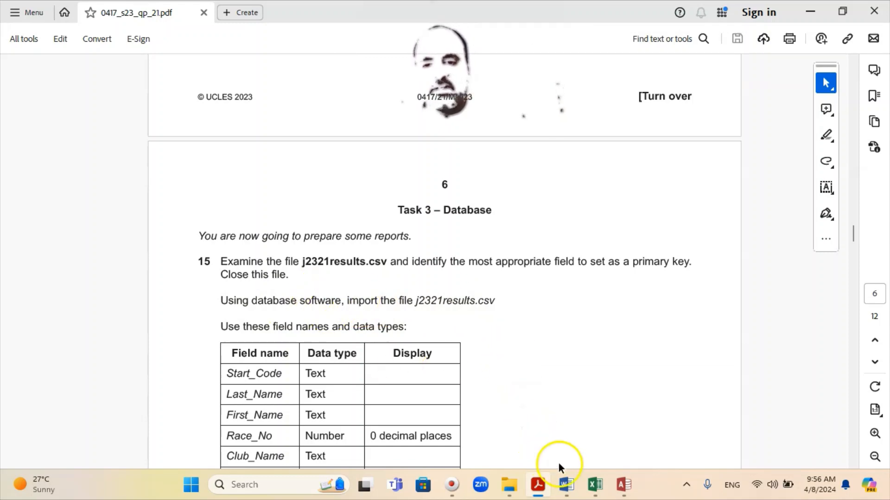
Review the j2321results data in Excel, check the Race_No column, and close the workbook
click(587, 486)
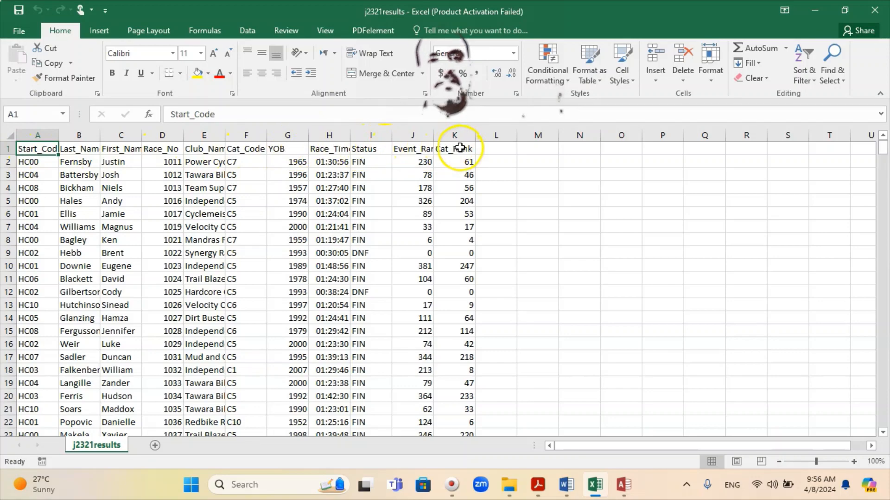
scroll(146, 215, down, 20)
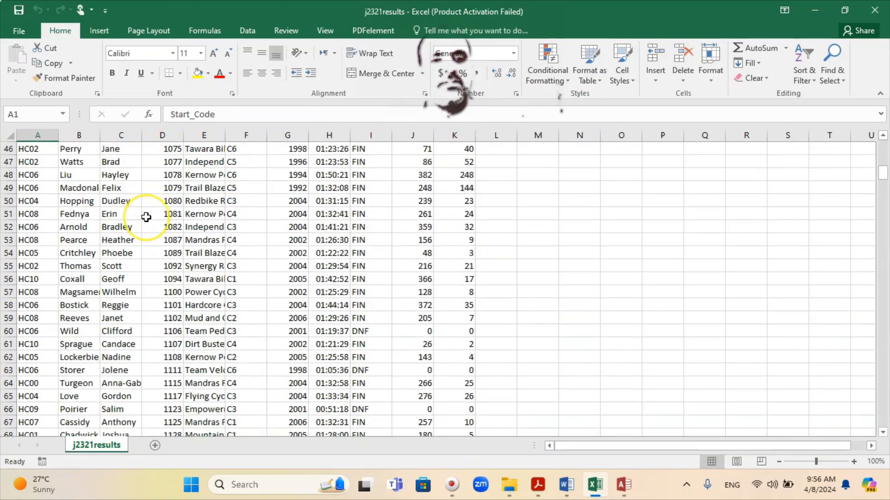
scroll(146, 216, down, 20)
scroll(147, 217, up, 20)
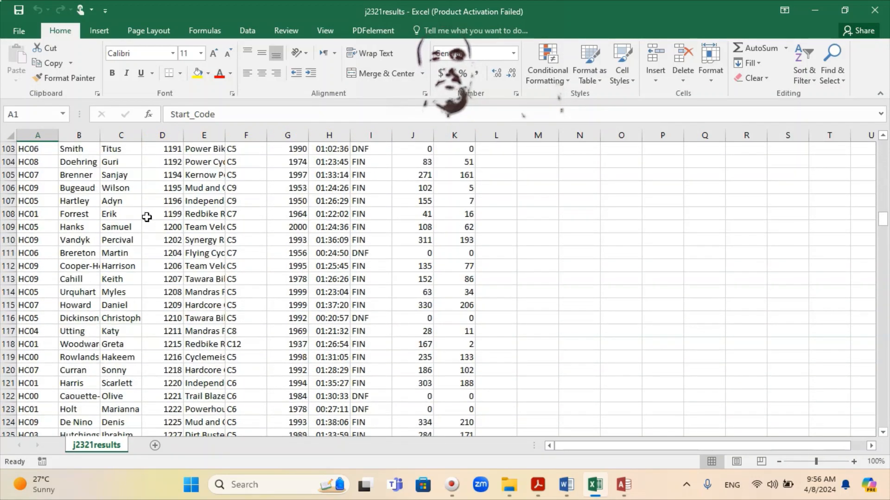
scroll(147, 217, up, 20)
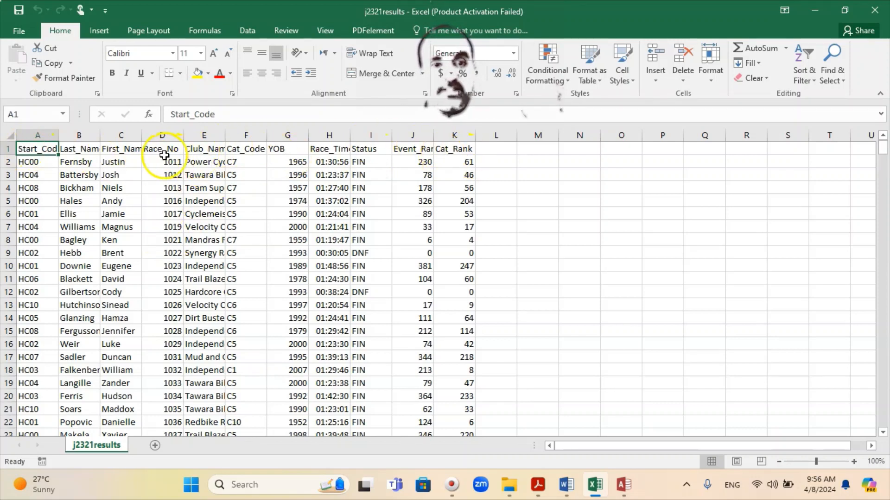
click(161, 135)
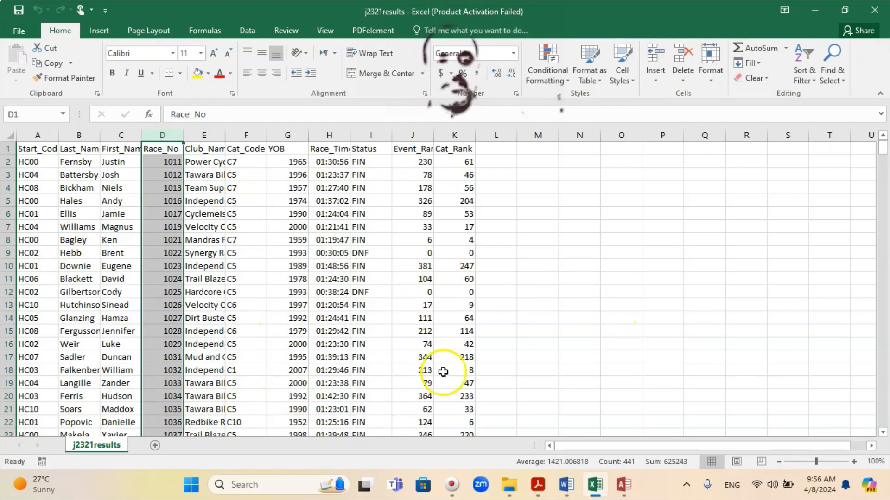
click(874, 12)
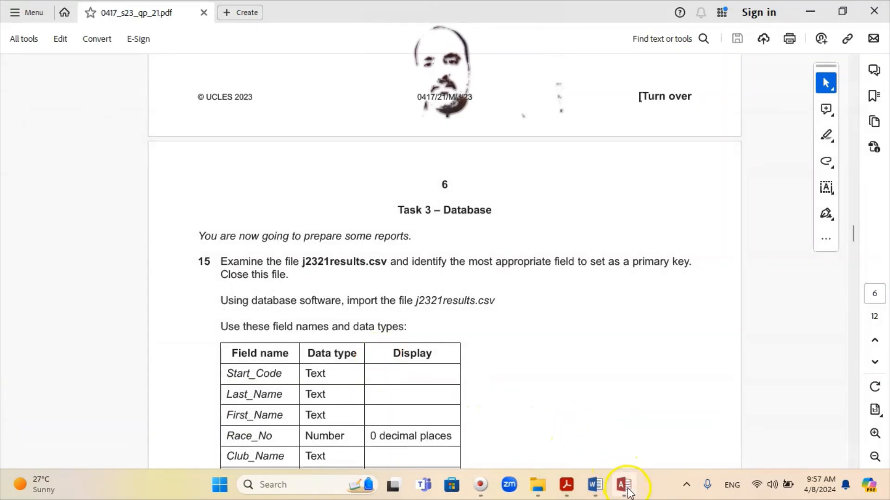
Start a blank desktop database named 'May June 2023 P21 Task 3' and browse for its save folder
click(624, 486)
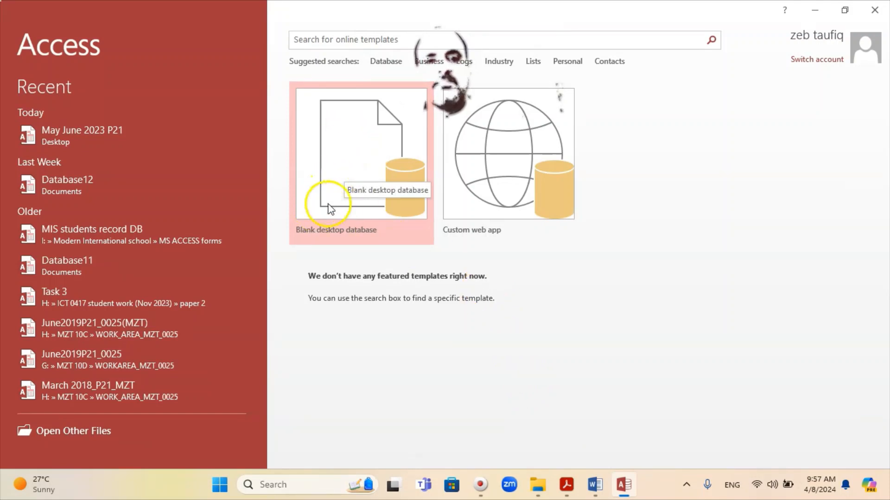
click(354, 164)
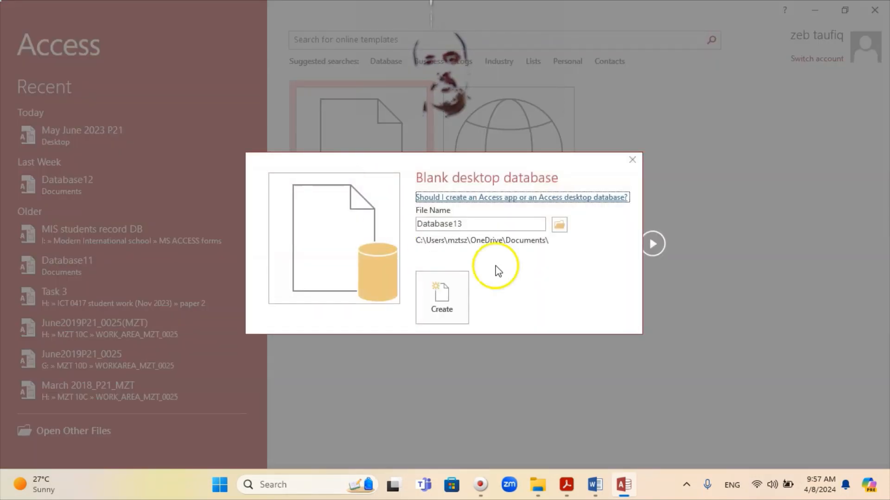
double_click(478, 224)
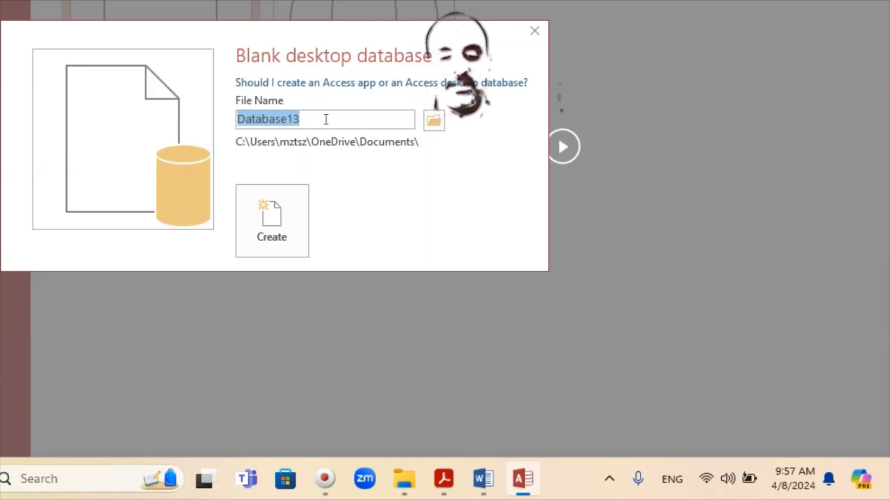
text(May )
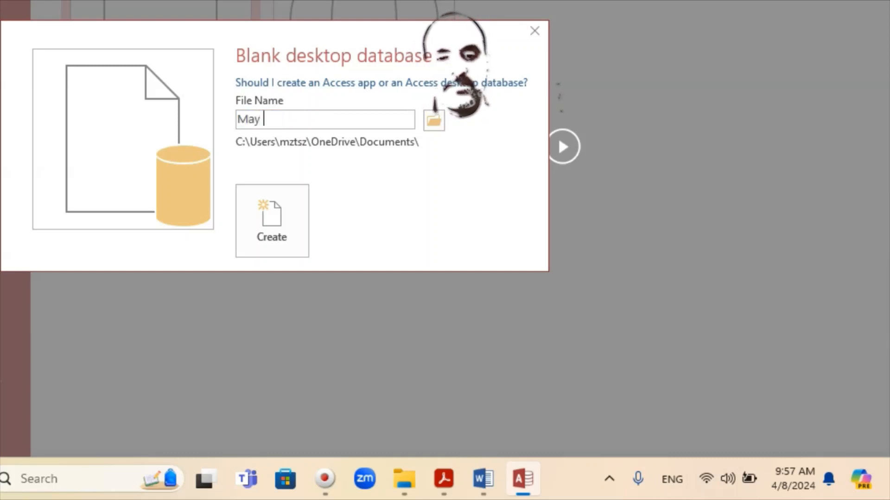
text(June 20)
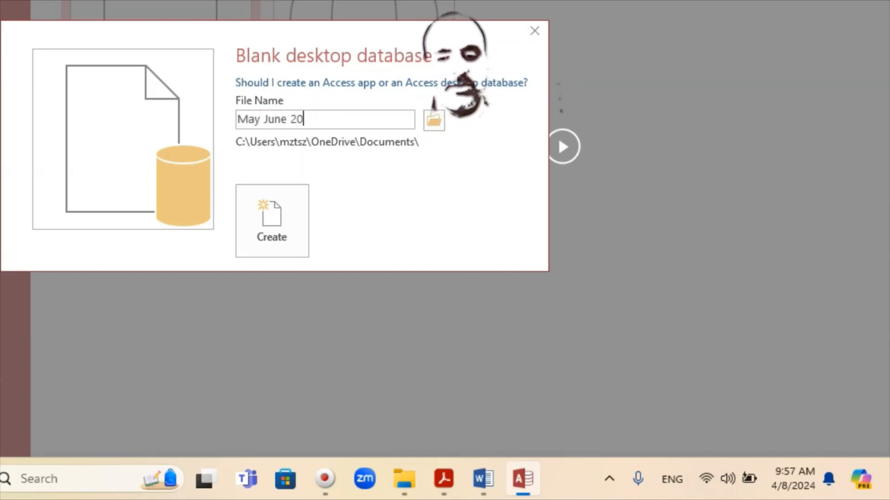
text(23)
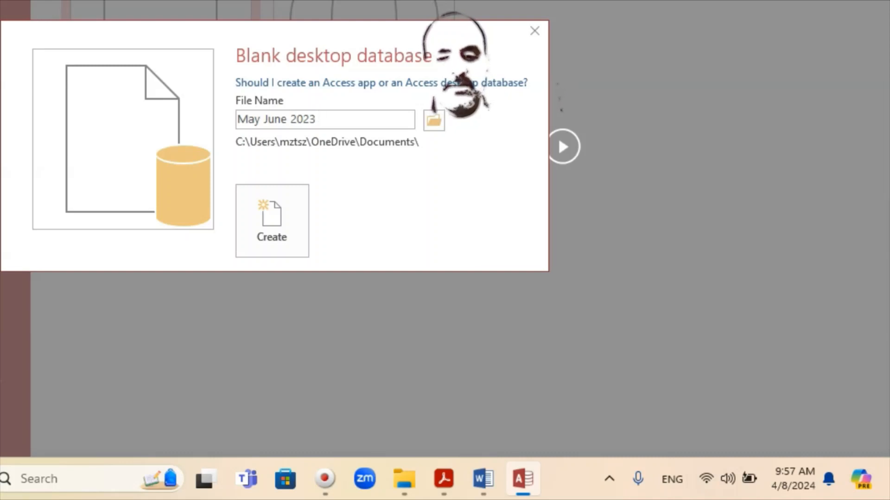
text( P21 T)
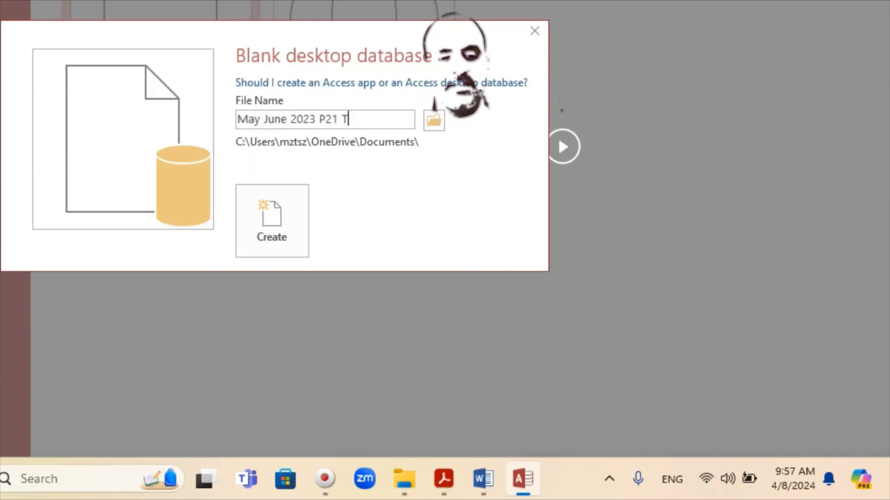
text(ask 3)
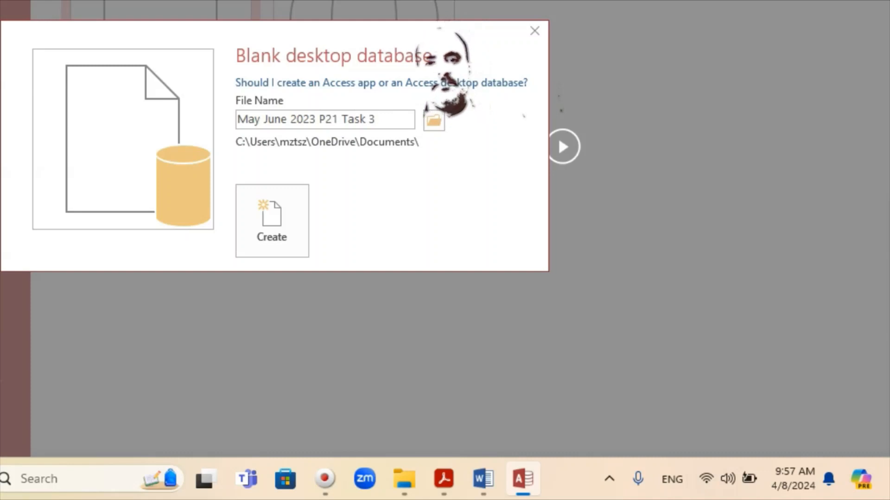
click(433, 123)
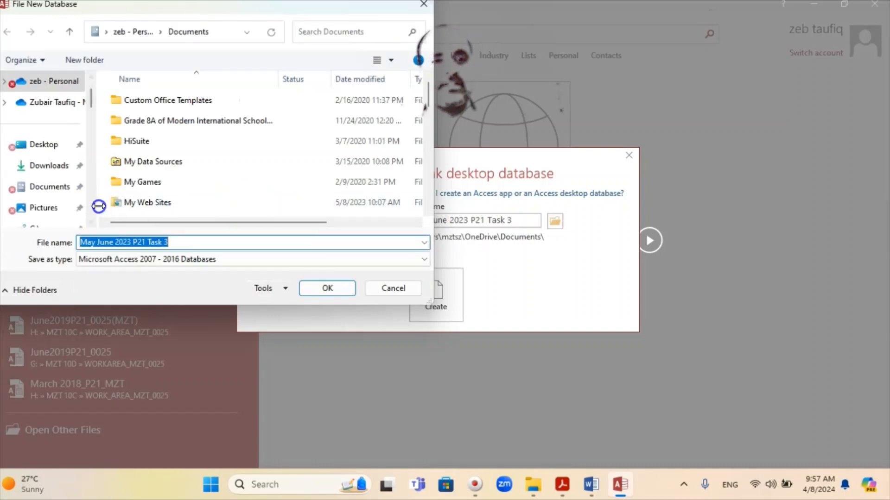
Navigate from the TOSHIBA HDD (I:) drive through samung e and Al-injaz into Al-injaz 1
scroll(87, 167, down, 2)
scroll(87, 167, down, 6)
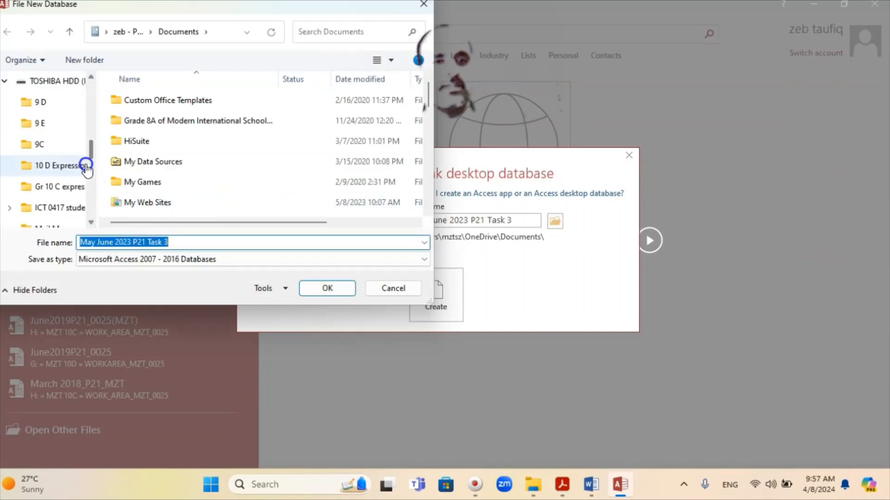
scroll(70, 148, up, 2)
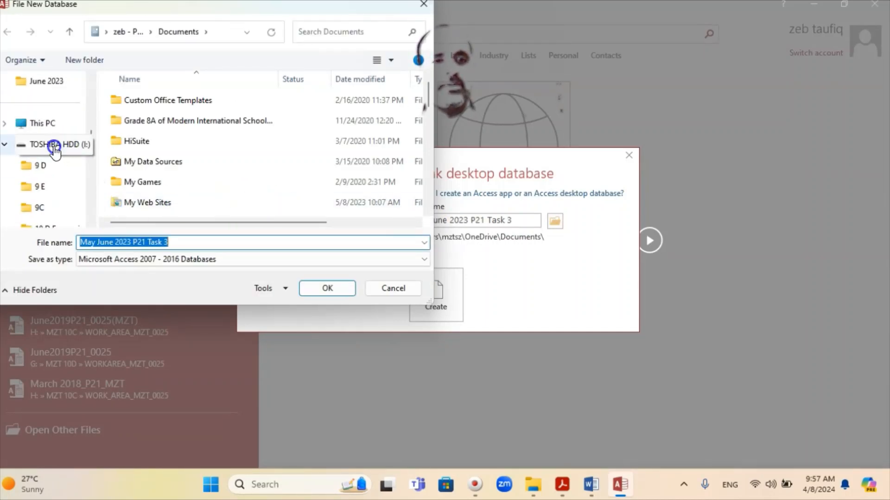
click(55, 148)
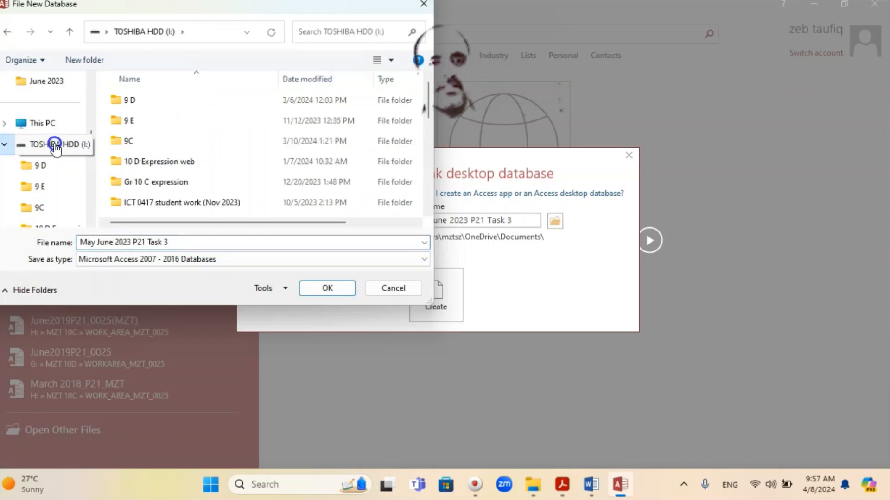
scroll(193, 176, down, 10)
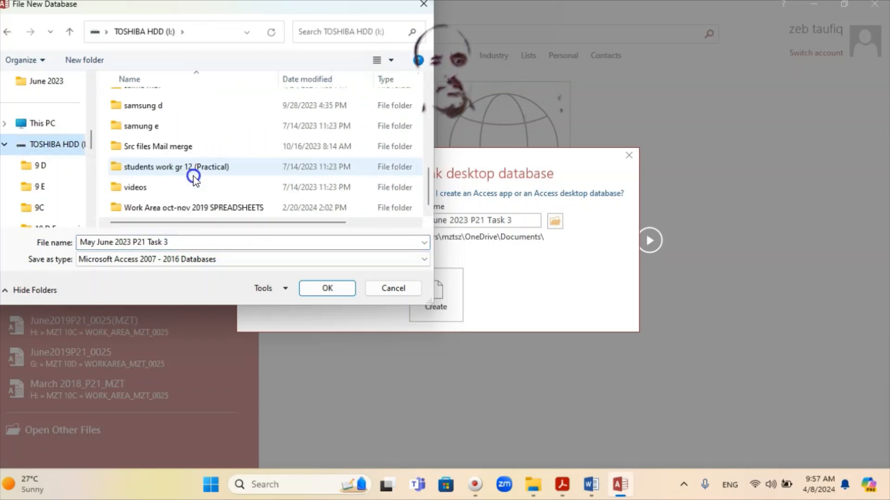
double_click(134, 124)
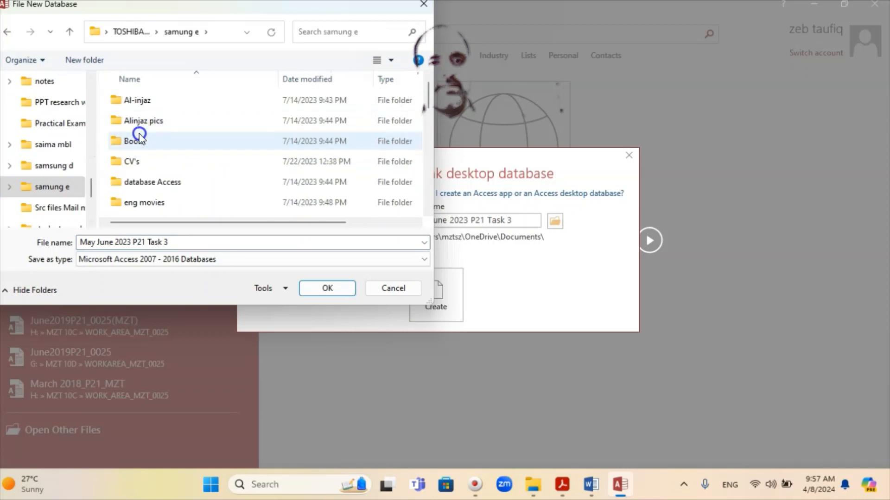
double_click(134, 97)
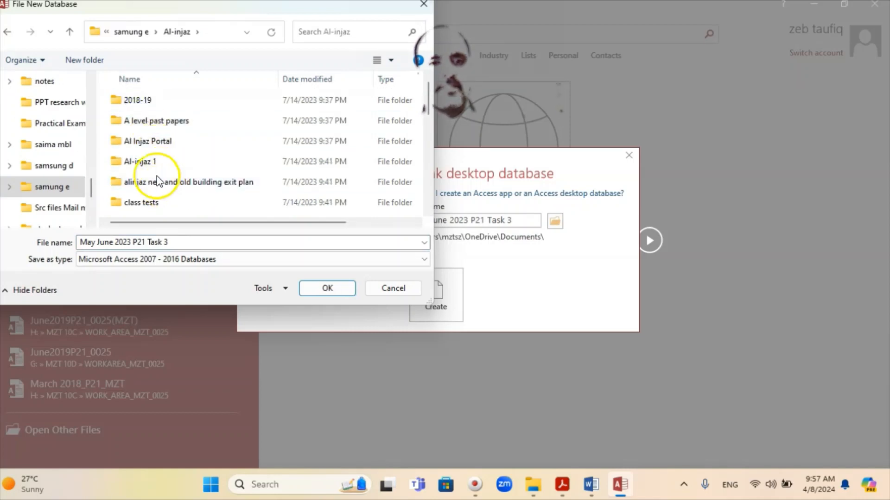
double_click(147, 162)
Continue through ICT PAST PAPERS gr 10, Grade 10 and 2023, and set Work_Area_0010 as the save location
scroll(158, 185, down, 2)
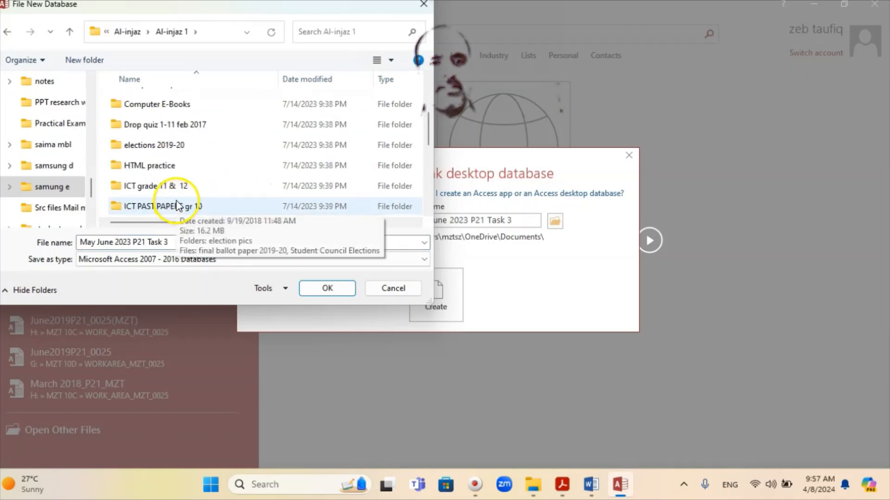
double_click(172, 204)
click(140, 99)
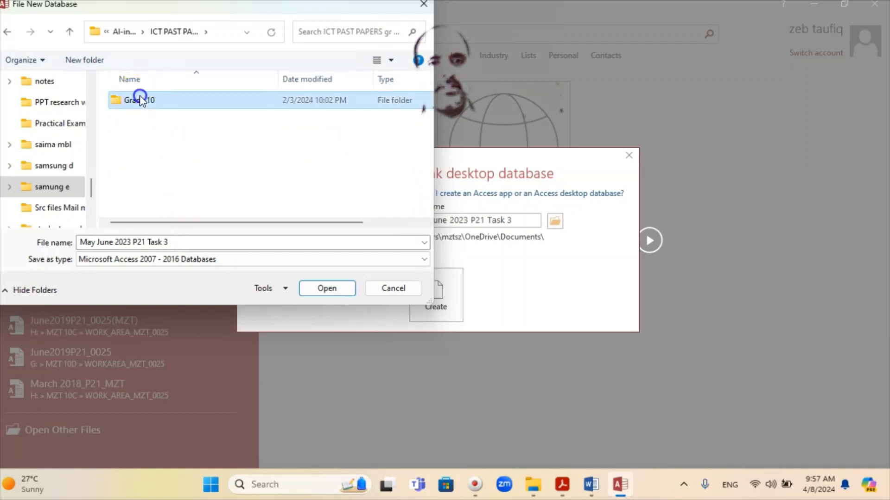
double_click(141, 100)
double_click(123, 201)
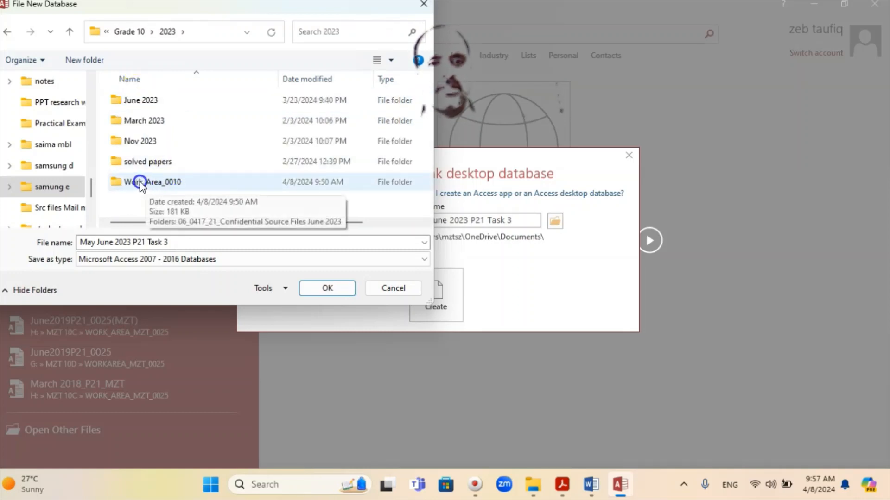
double_click(142, 182)
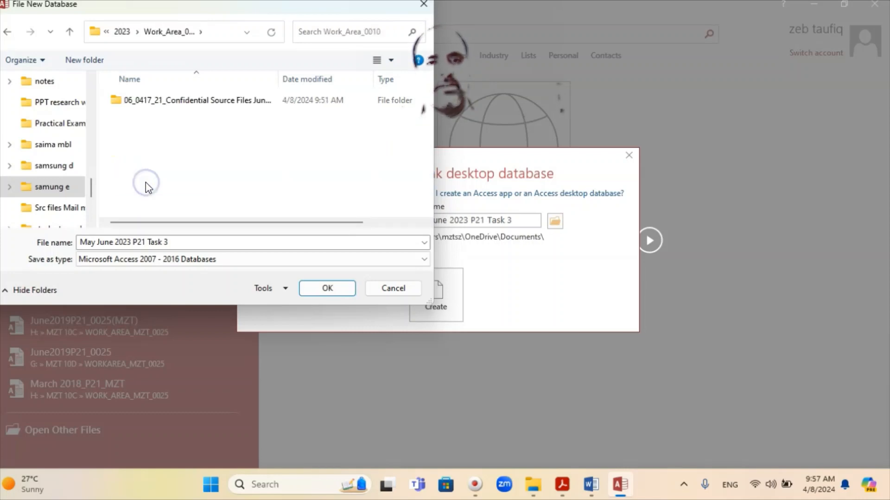
click(328, 289)
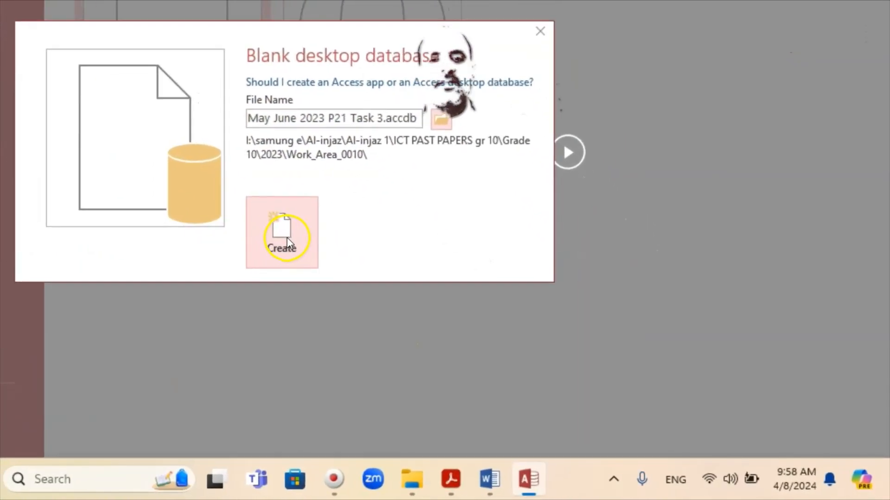
Create the May June 2023 P21 Task 3 database and bring up the External Data import options
click(288, 237)
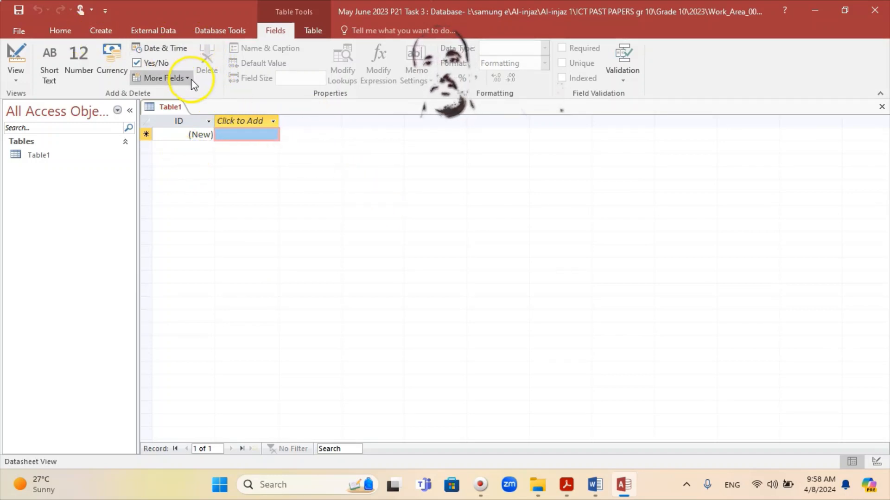
click(158, 32)
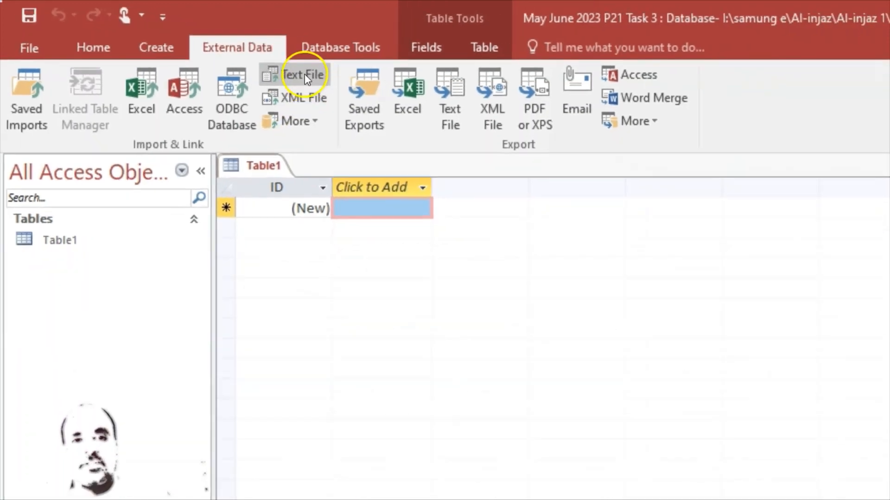
Start a Text File import and browse to the TOSHIBA HDD drive for the source file
click(305, 74)
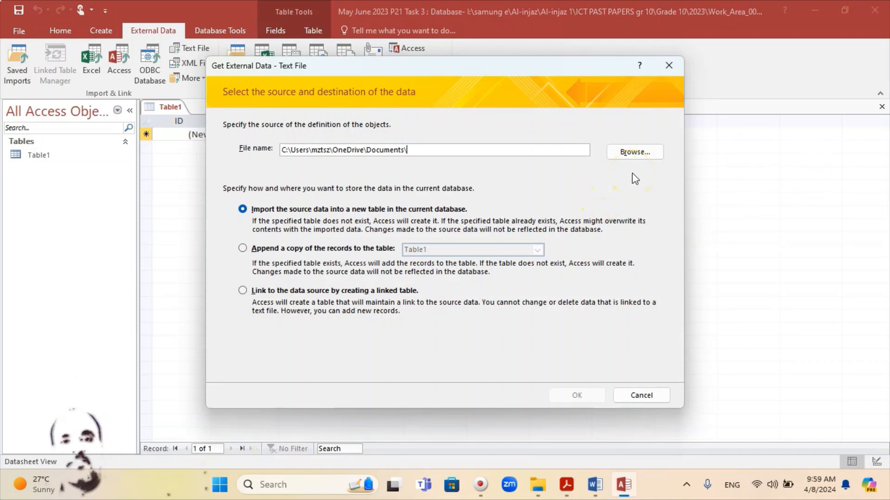
click(634, 153)
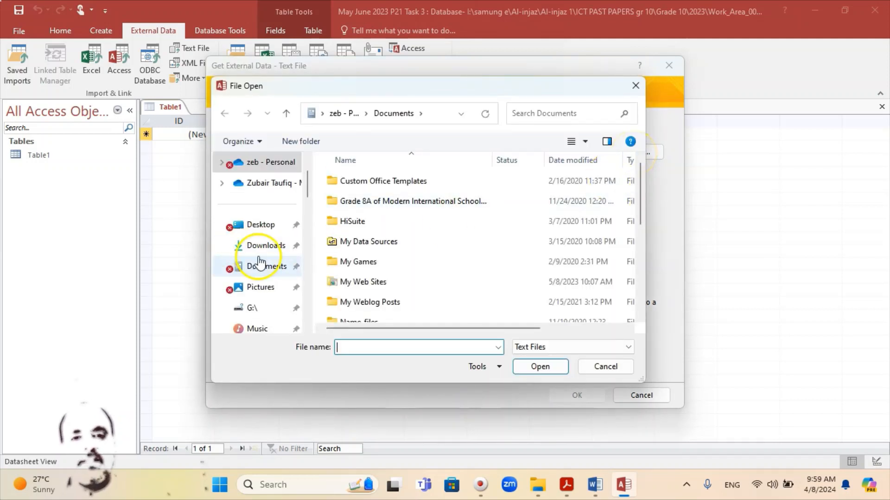
scroll(279, 297, down, 3)
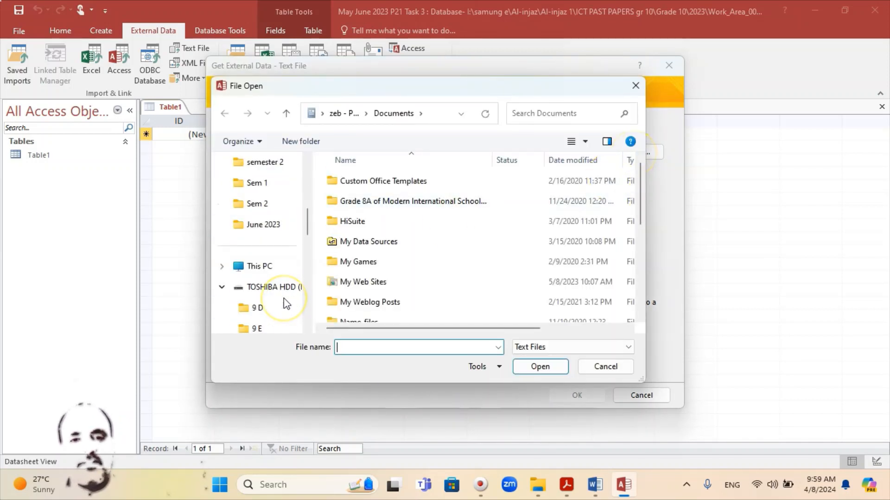
scroll(286, 303, down, 3)
scroll(284, 252, up, 4)
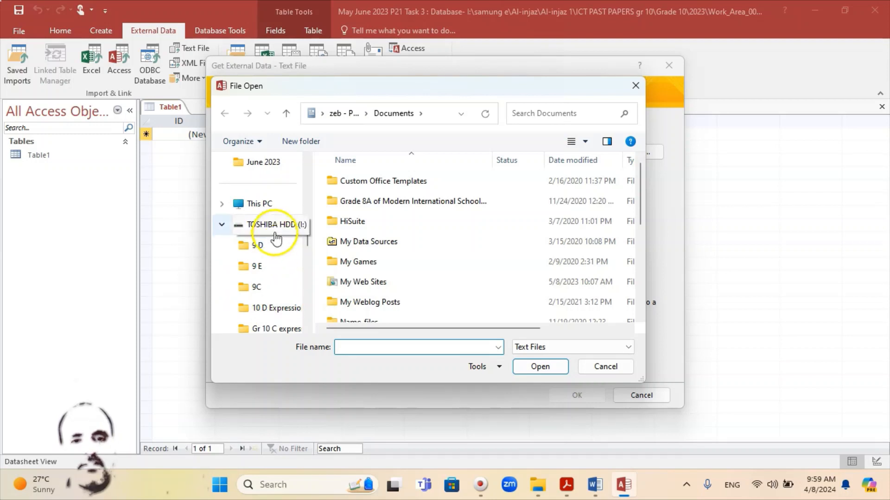
click(280, 224)
scroll(387, 288, down, 2)
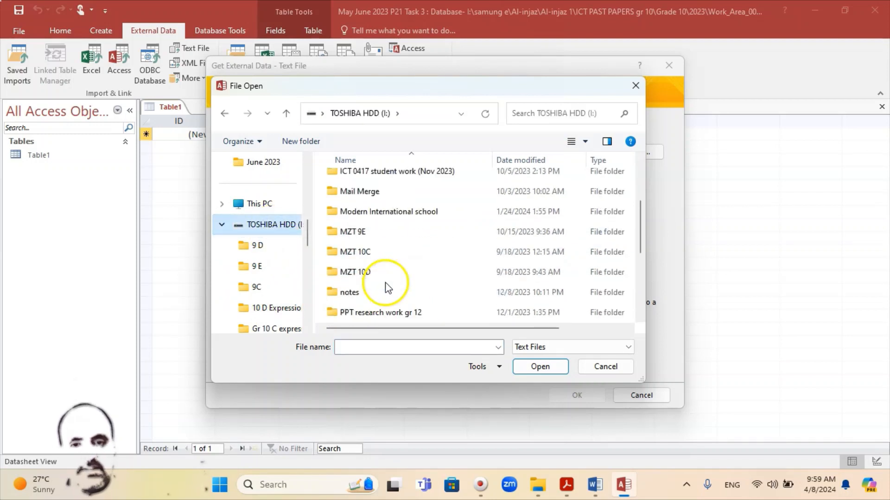
scroll(383, 283, down, 2)
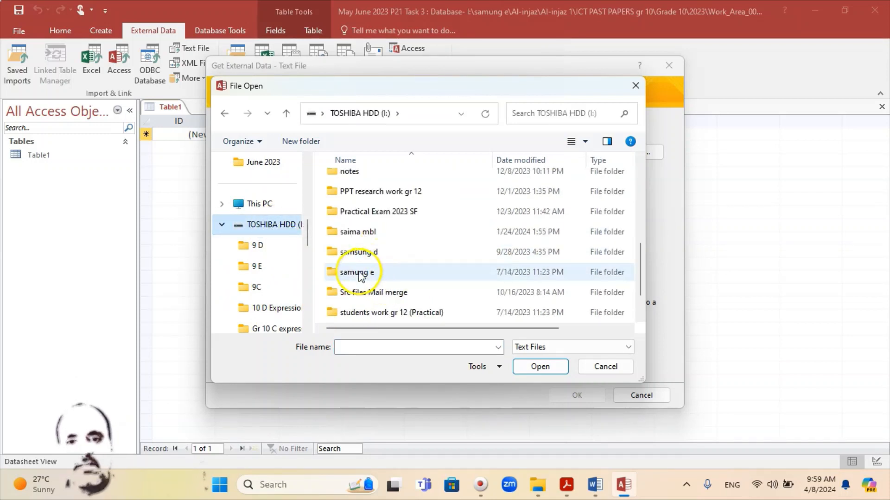
Navigate through samung e, Al-injaz, Al-injaz 1, ICT PAST PAPERS gr 10, Grade 10, 2023 and Work_Area_0010 to the source files folder
double_click(355, 275)
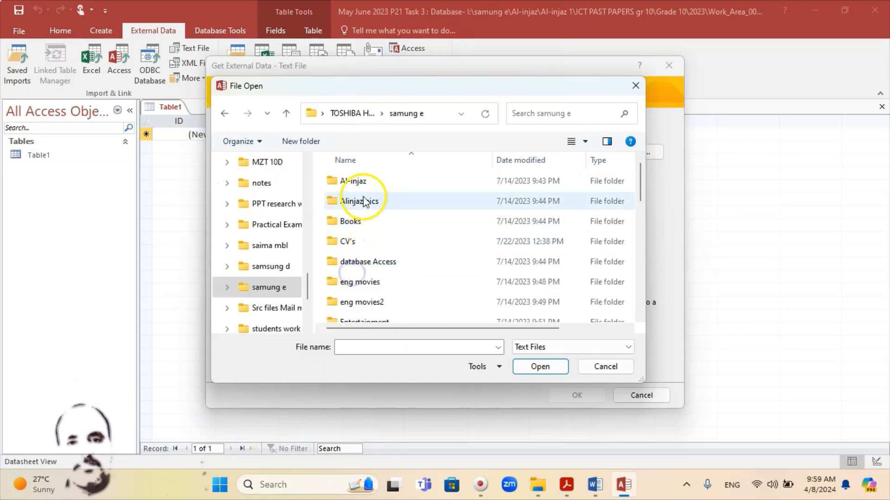
click(353, 183)
double_click(354, 182)
double_click(366, 242)
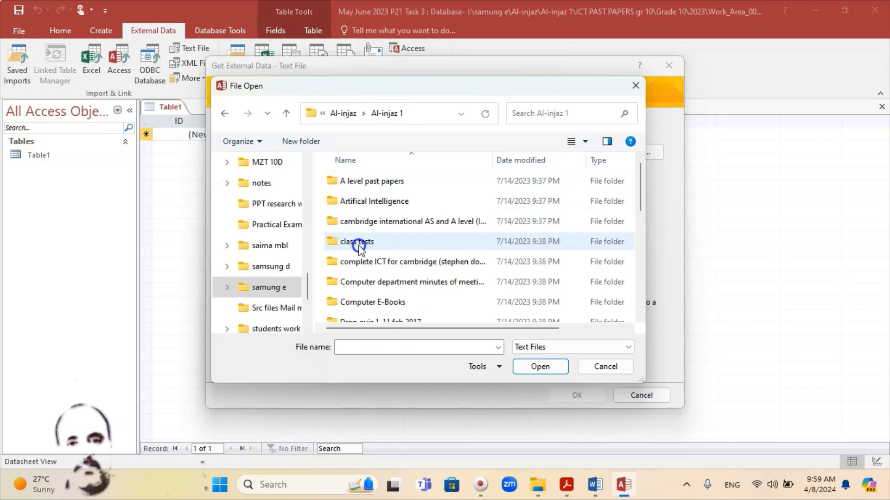
scroll(367, 278, down, 2)
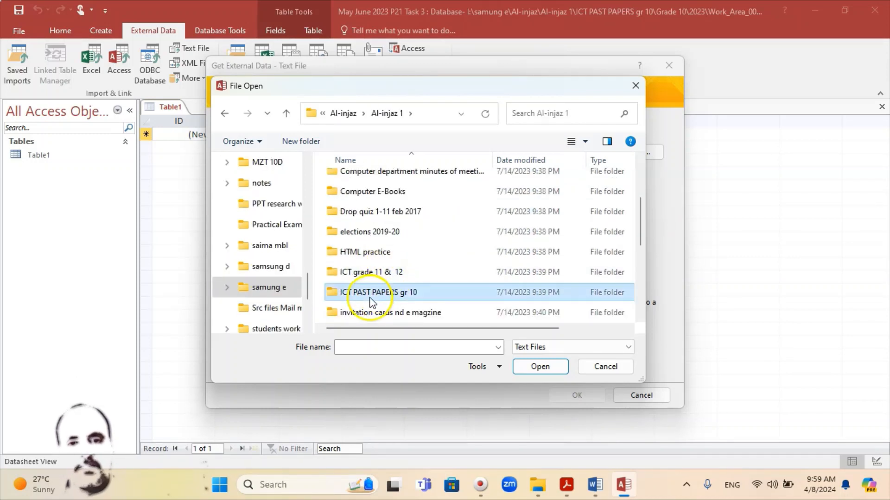
double_click(374, 299)
double_click(345, 181)
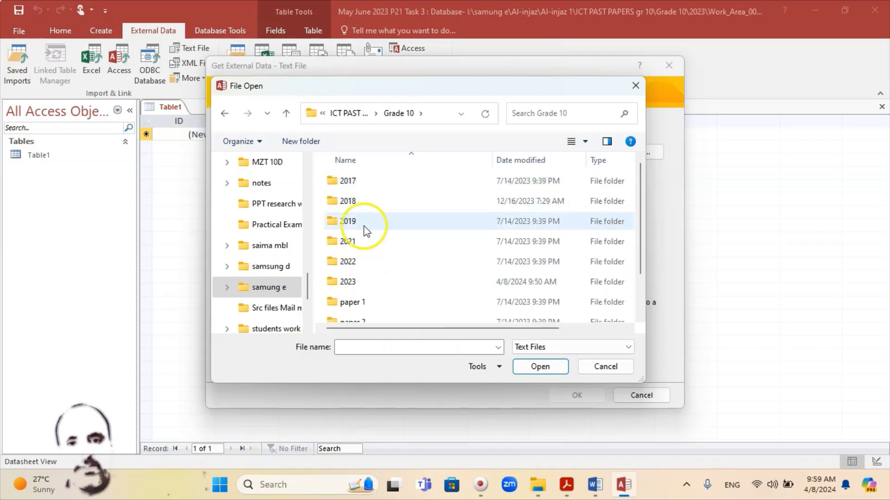
scroll(380, 282, down, 2)
double_click(364, 232)
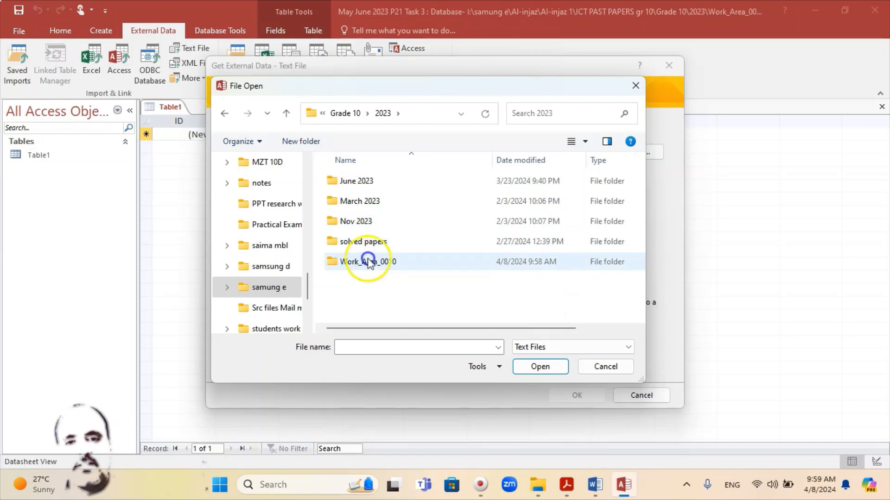
double_click(349, 263)
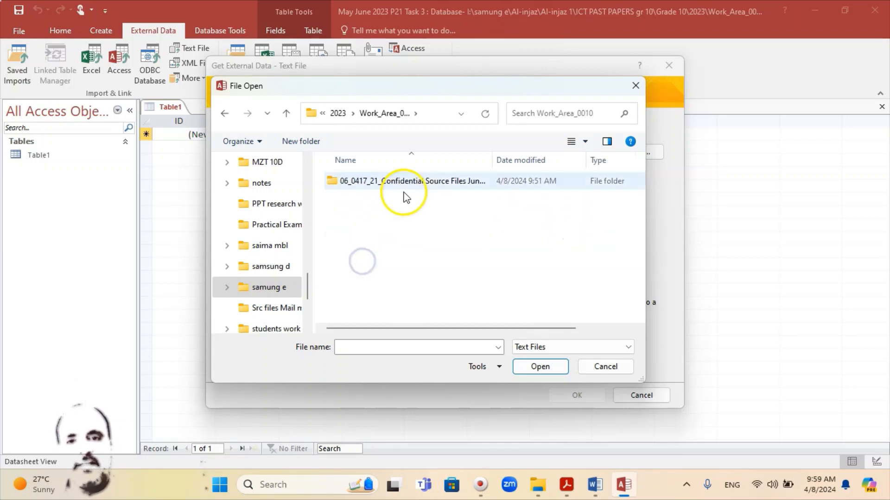
double_click(415, 182)
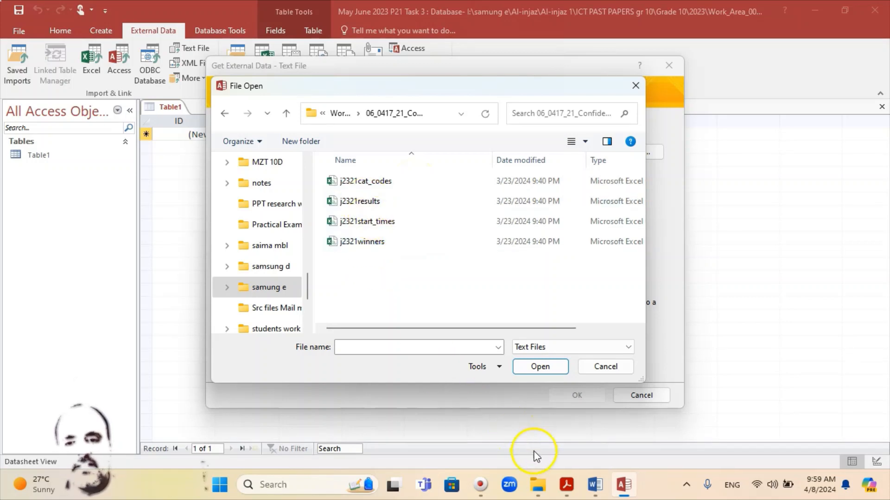
Choose j2321results as the file to import into a new table
click(568, 490)
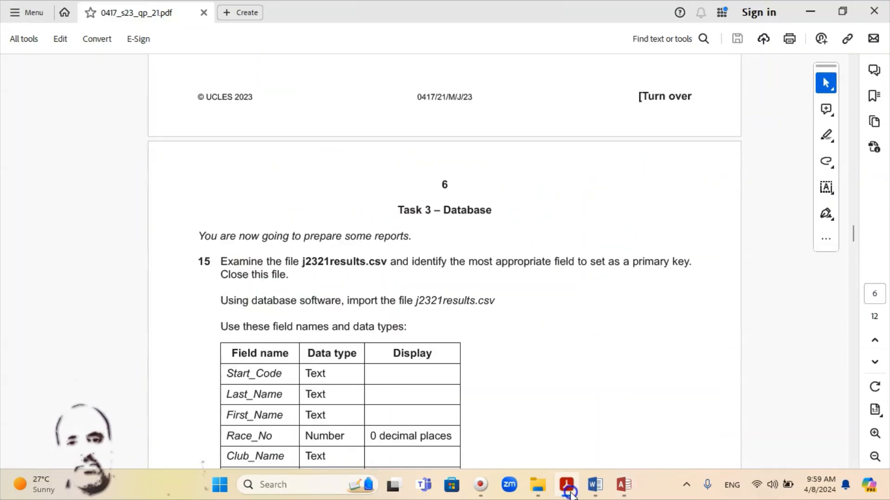
click(568, 491)
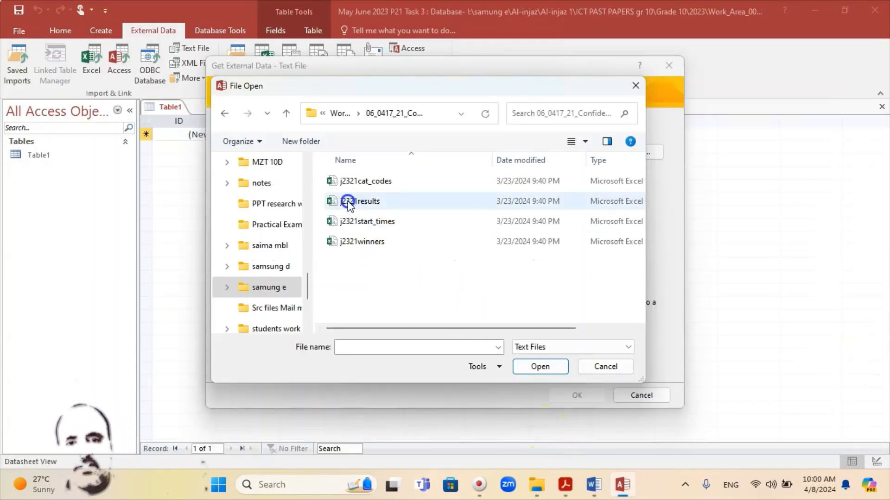
double_click(364, 202)
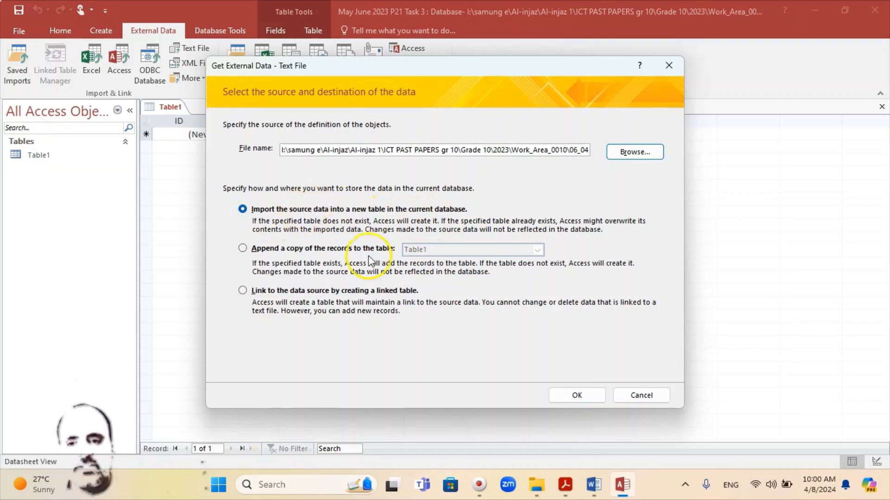
click(577, 396)
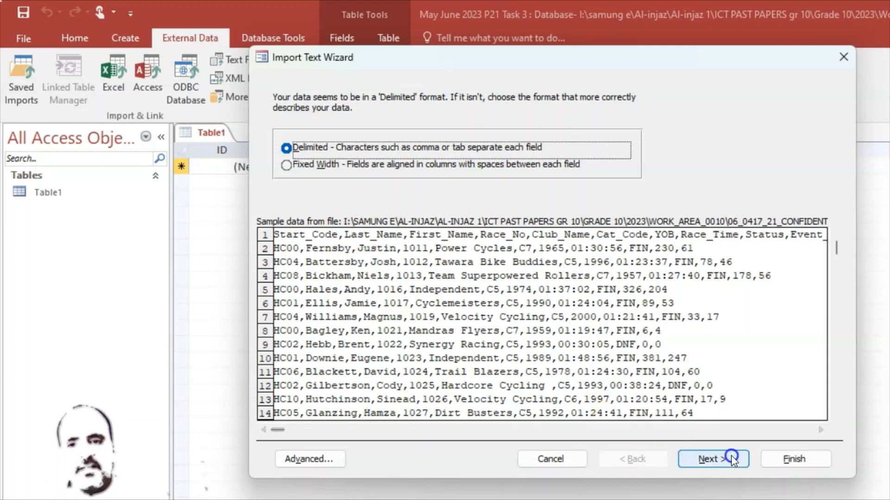
Keep Comma as the delimiter and turn on First Row Contains Field Names
click(720, 460)
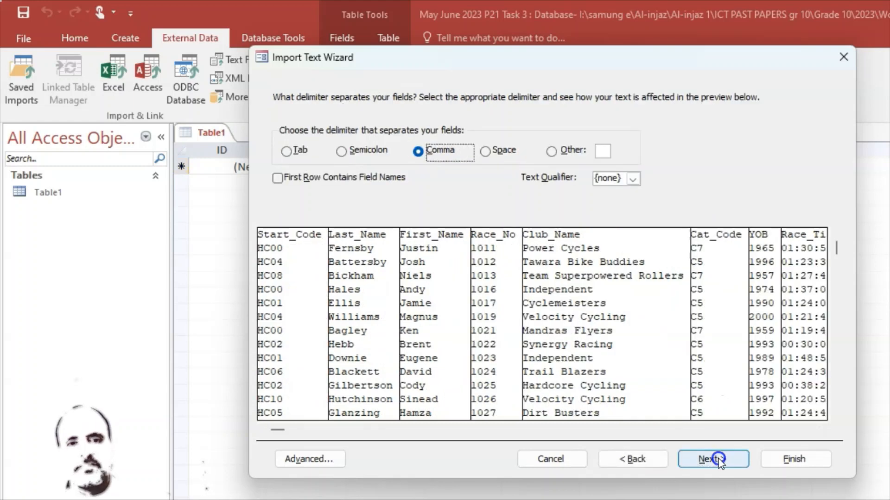
click(277, 181)
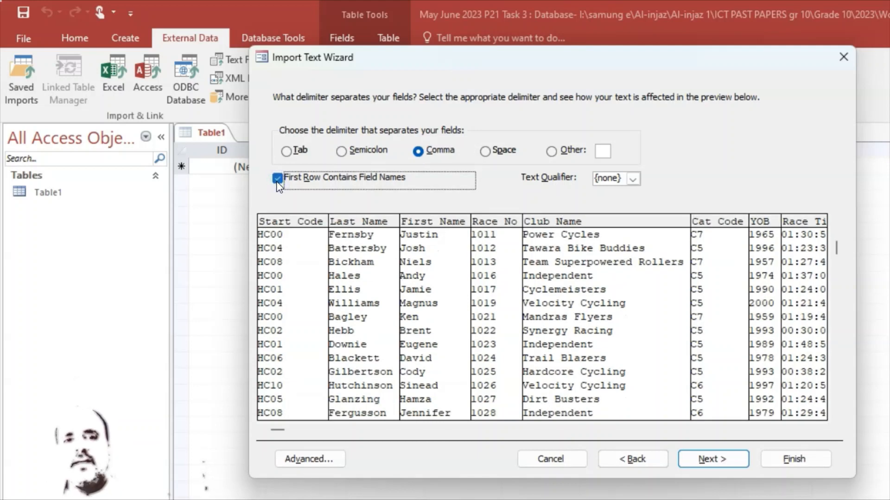
click(277, 180)
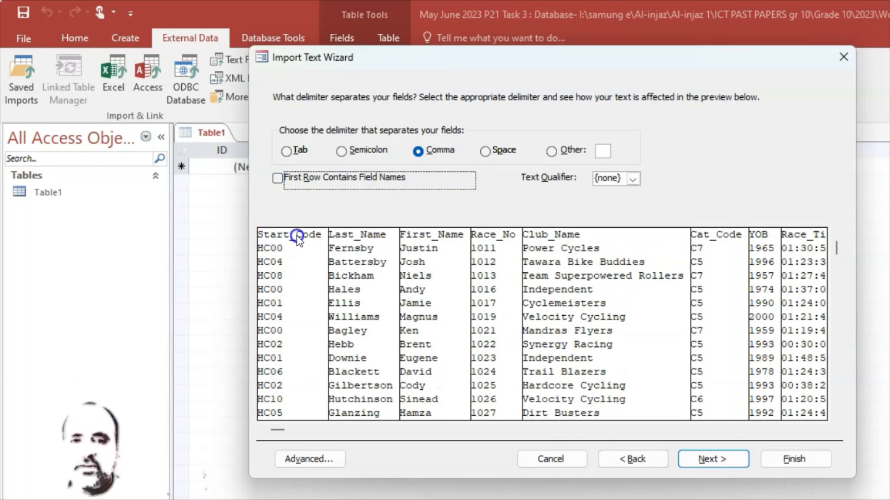
click(278, 179)
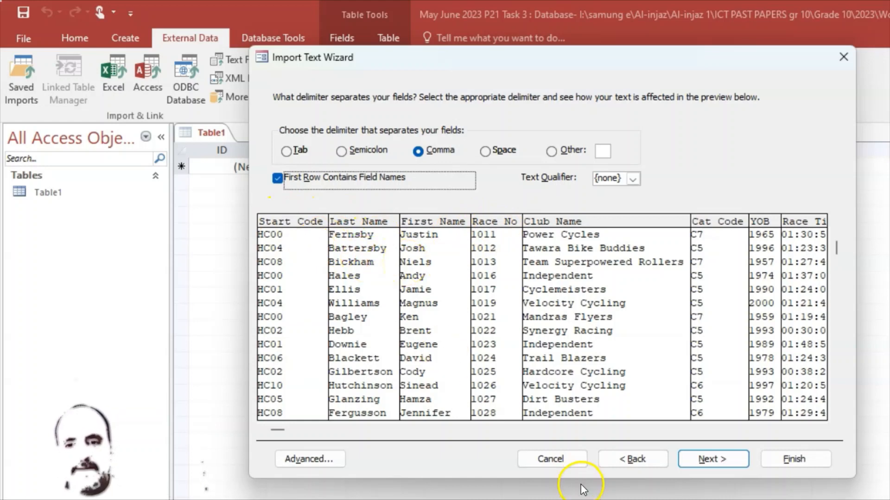
Check the required field list in the exam paper, then continue to the per-field options
click(737, 499)
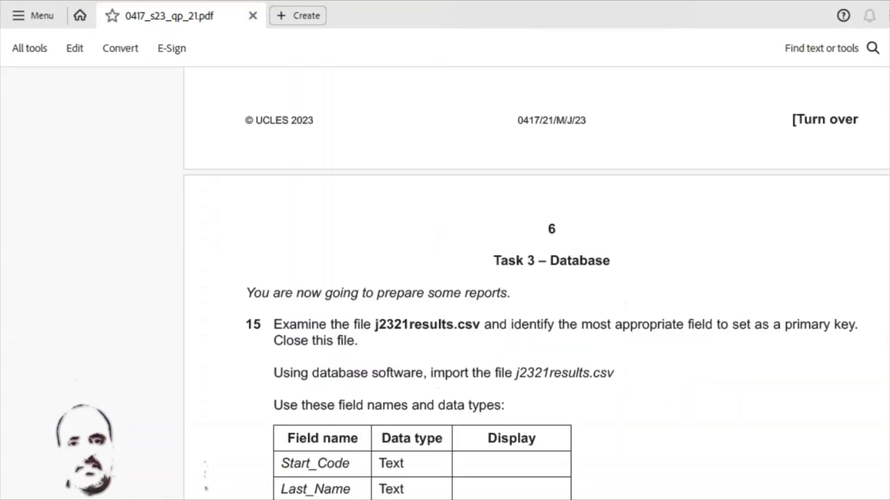
scroll(497, 424, down, 3)
scroll(396, 350, down, 2)
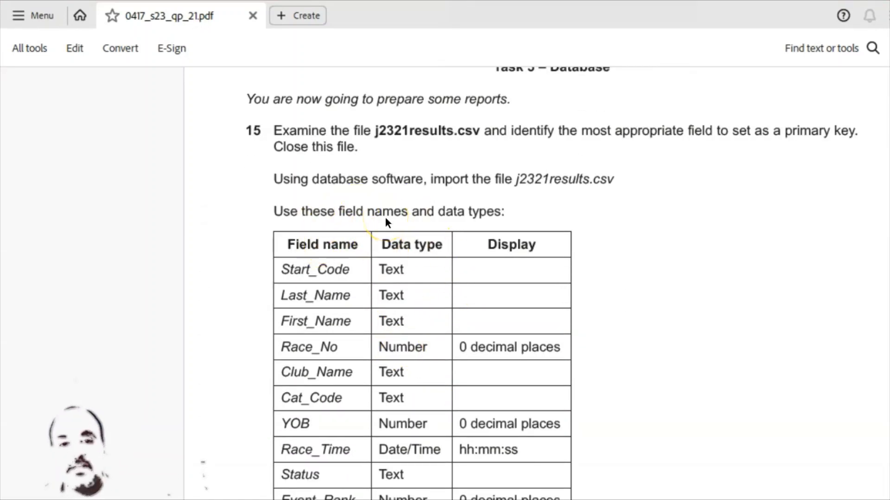
scroll(333, 225, down, 1)
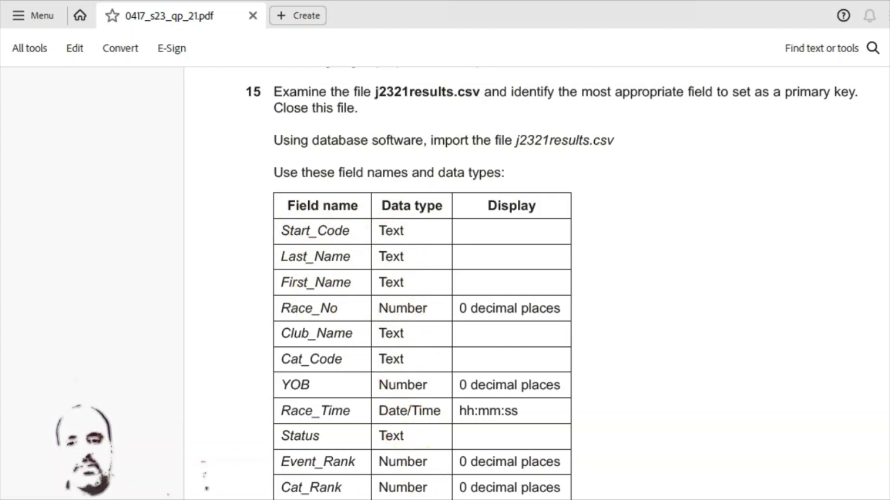
click(771, 497)
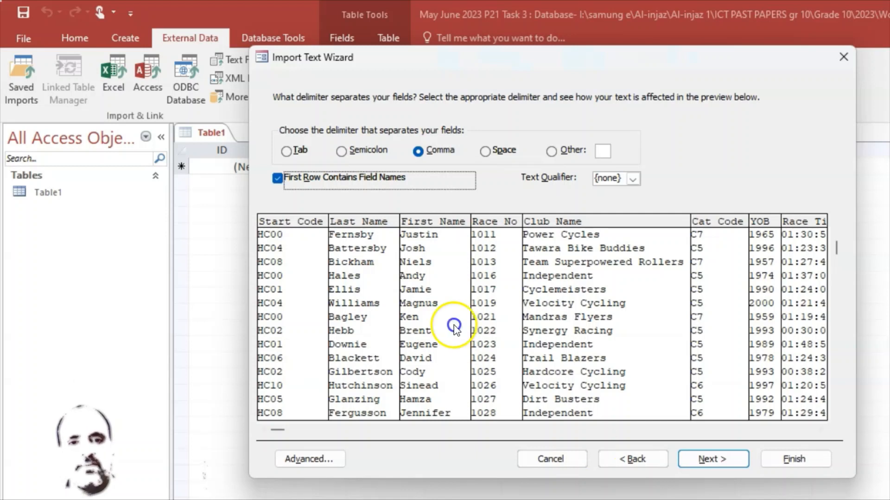
click(282, 219)
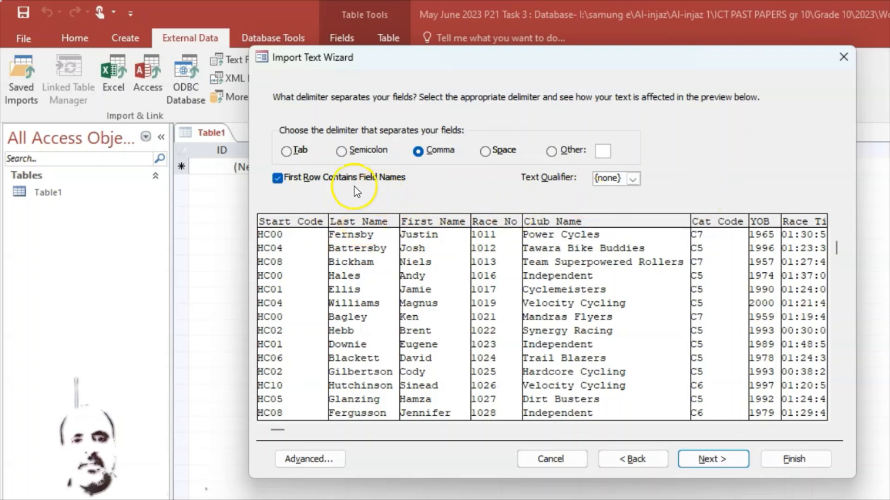
click(714, 459)
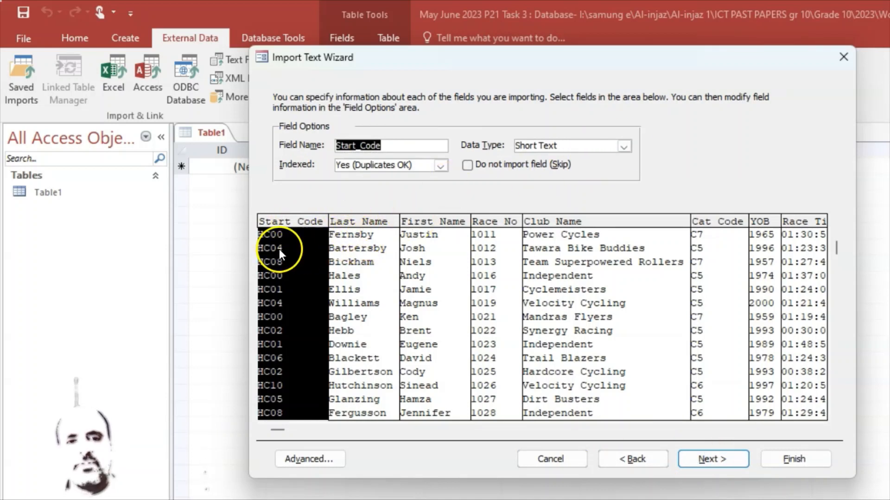
Compare the Last_Name, First_Name, Race_No, Club_Name, Cat_Code and YOB field types with the question paper
click(358, 222)
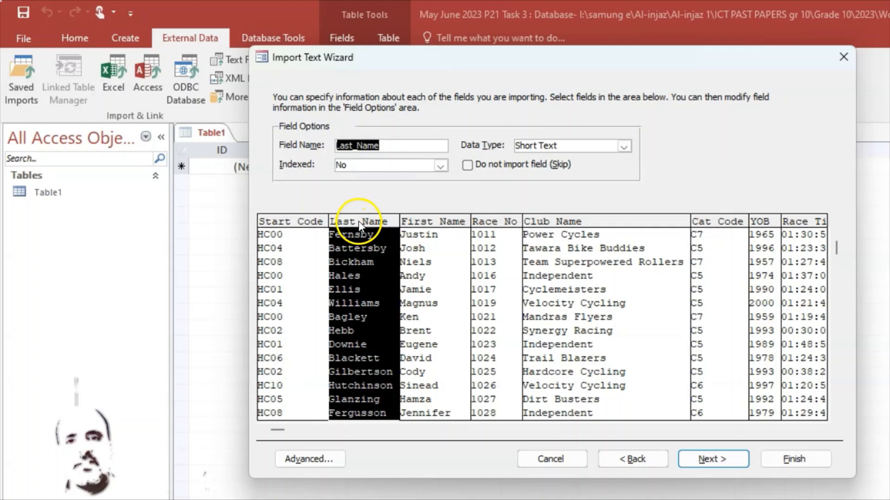
click(439, 225)
click(508, 222)
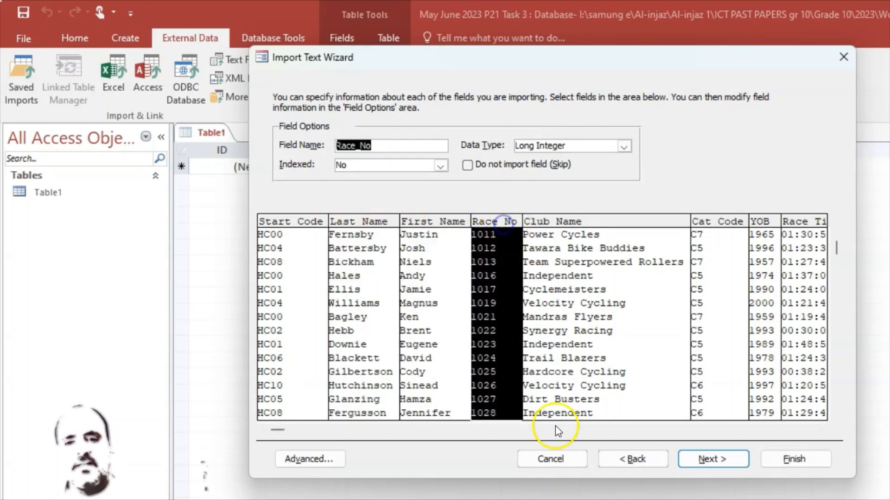
key(alt+Tab)
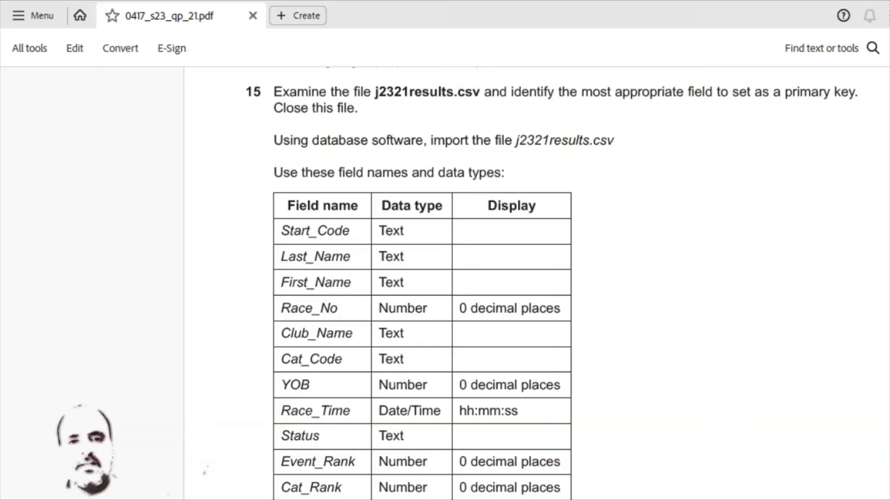
key(alt+Tab)
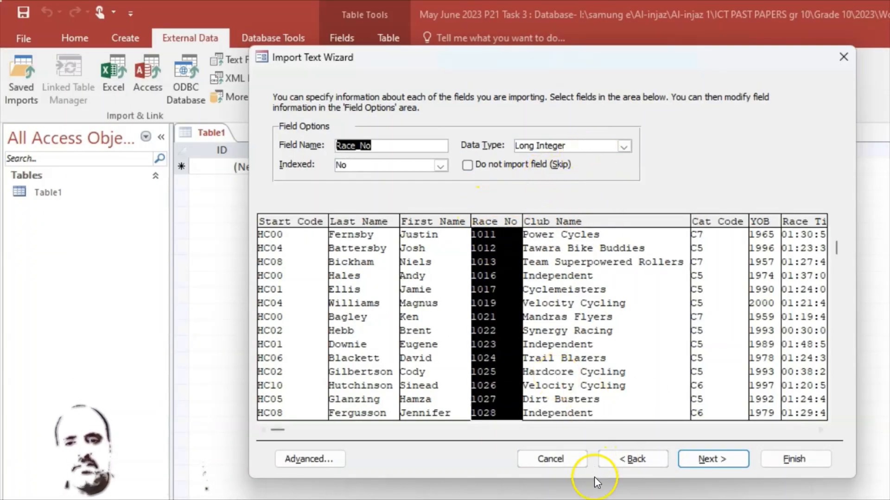
key(alt+Tab)
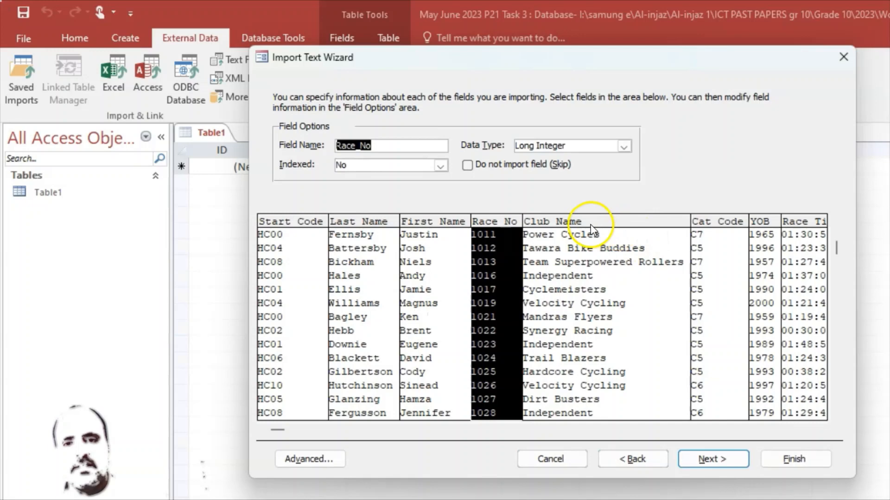
click(589, 223)
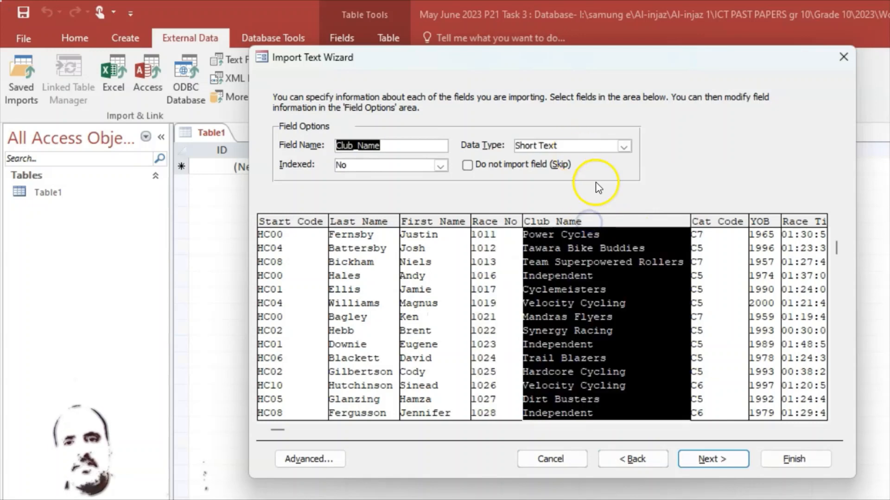
click(722, 226)
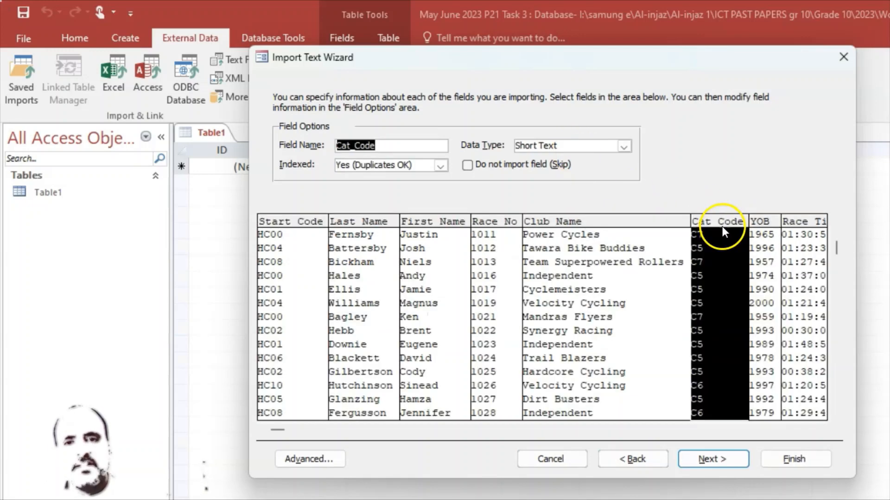
click(758, 222)
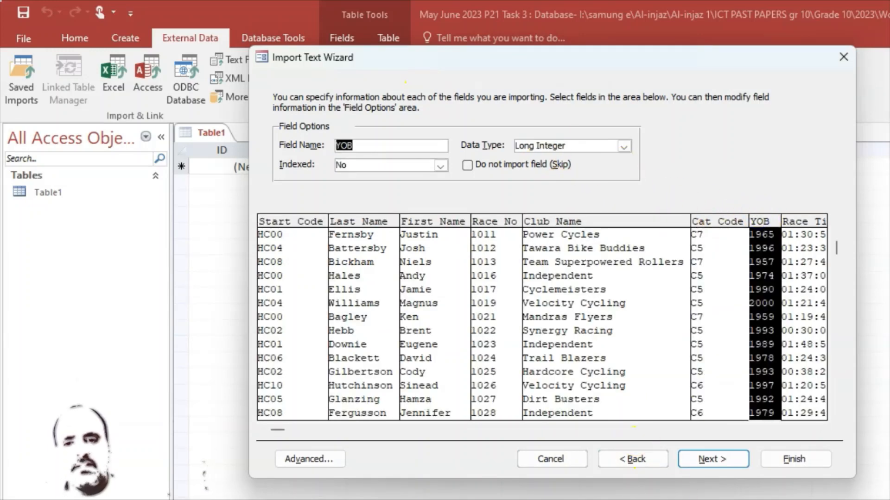
Check the Race_Time field's data type against the question paper and scroll the preview right
click(699, 496)
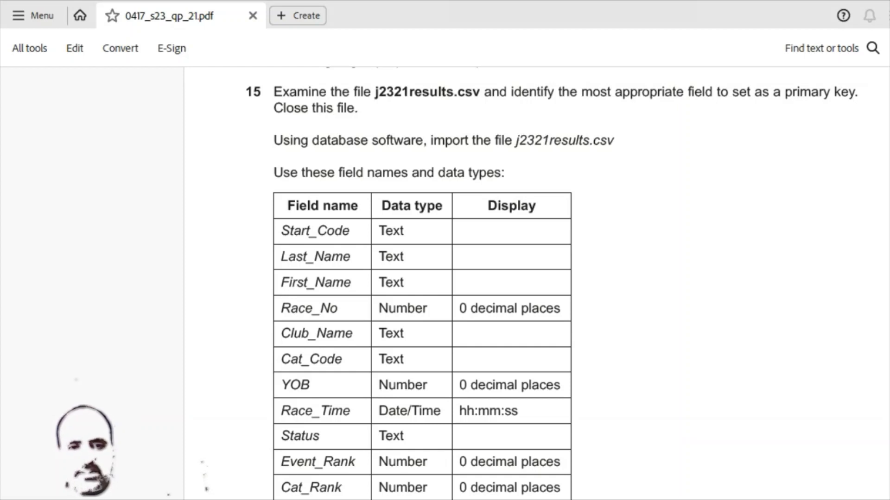
click(648, 498)
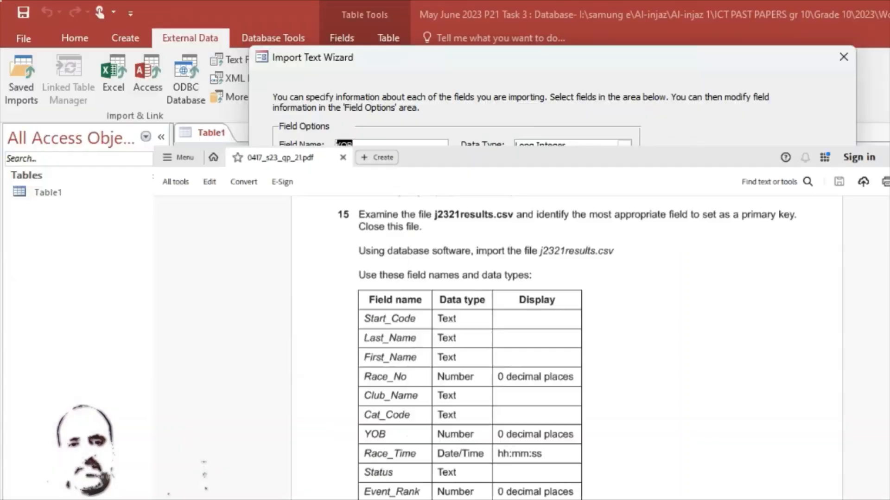
click(803, 224)
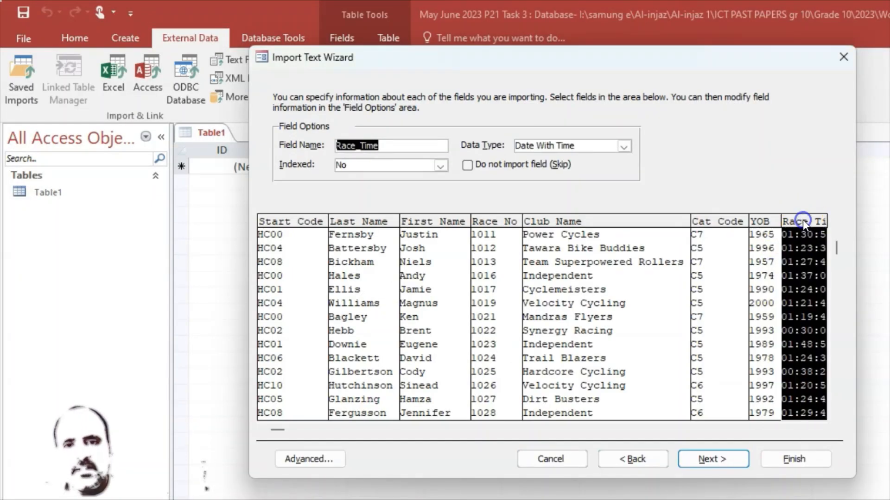
click(648, 498)
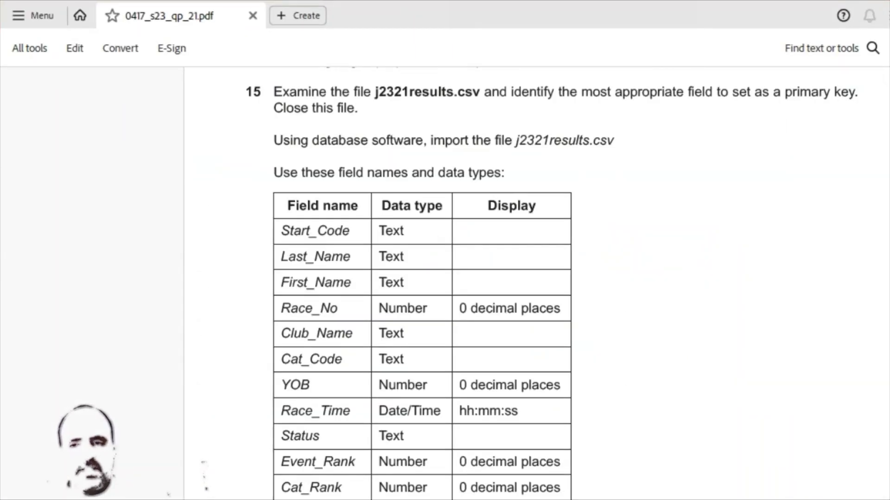
click(649, 498)
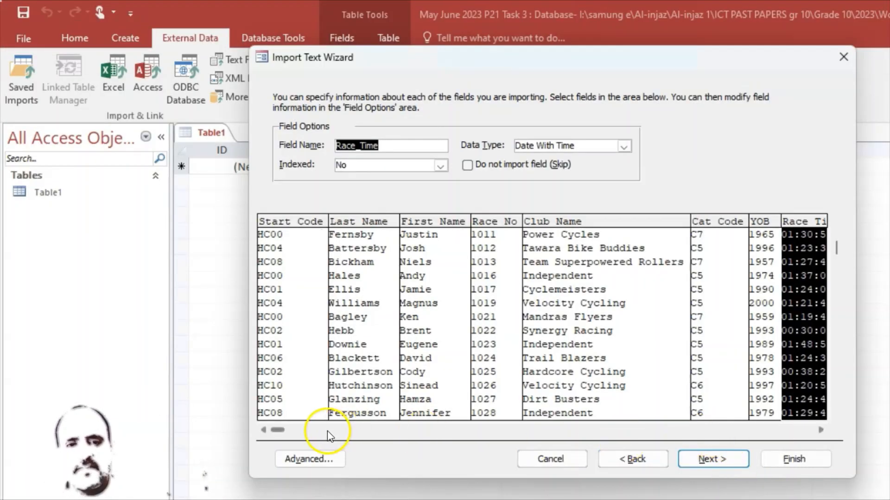
drag(283, 427, 303, 427)
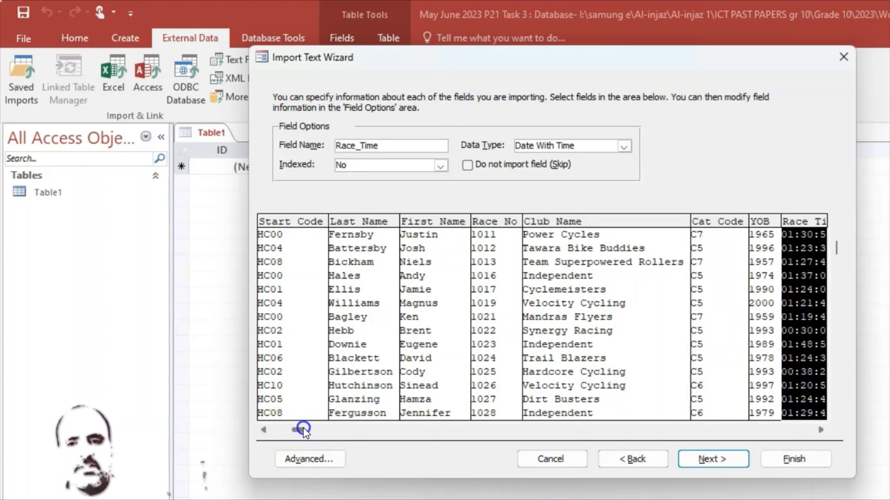
click(821, 430)
click(821, 430)
click(821, 430)
click(824, 431)
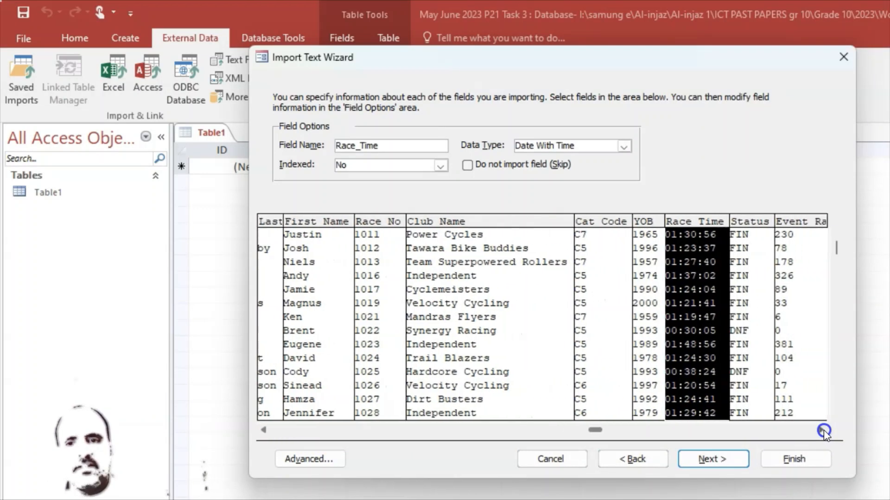
Review the Status, Event_Rank and Cat_Rank field types and advance to the primary key step
click(698, 250)
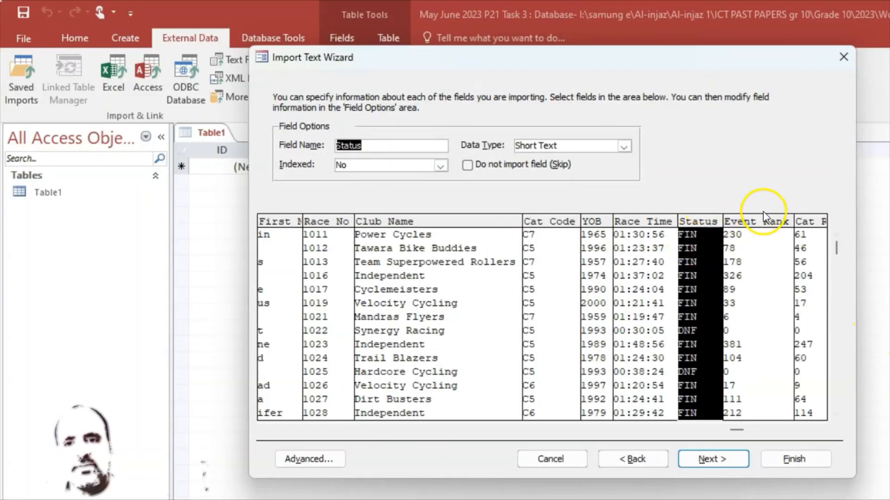
click(766, 222)
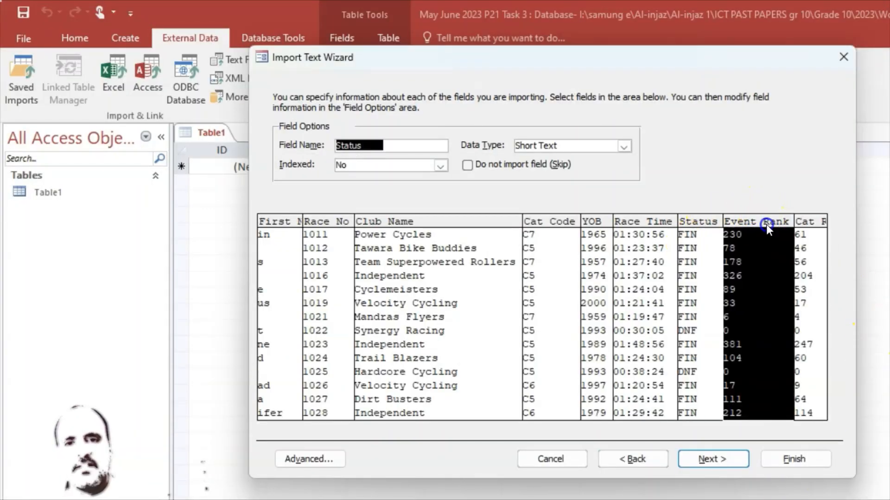
click(805, 224)
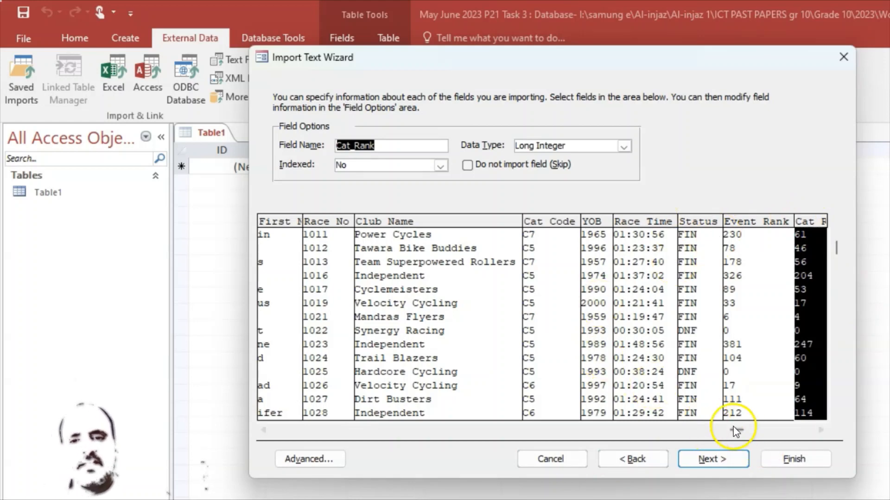
drag(740, 430, 236, 417)
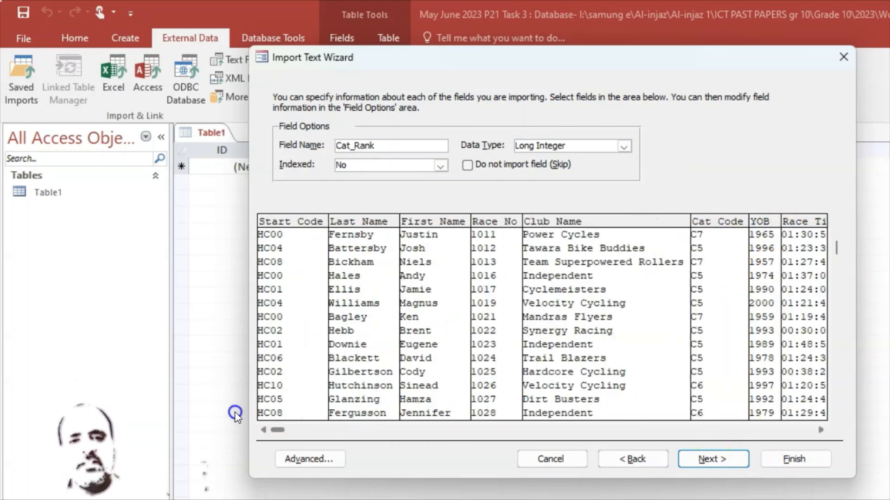
click(712, 459)
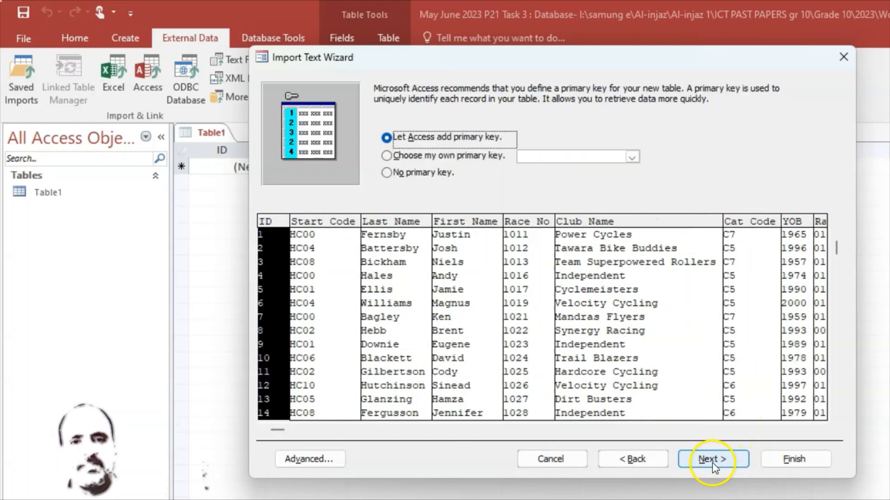
Make Race_No the primary key, finish importing as J2321results, and skip saving the import steps
click(386, 156)
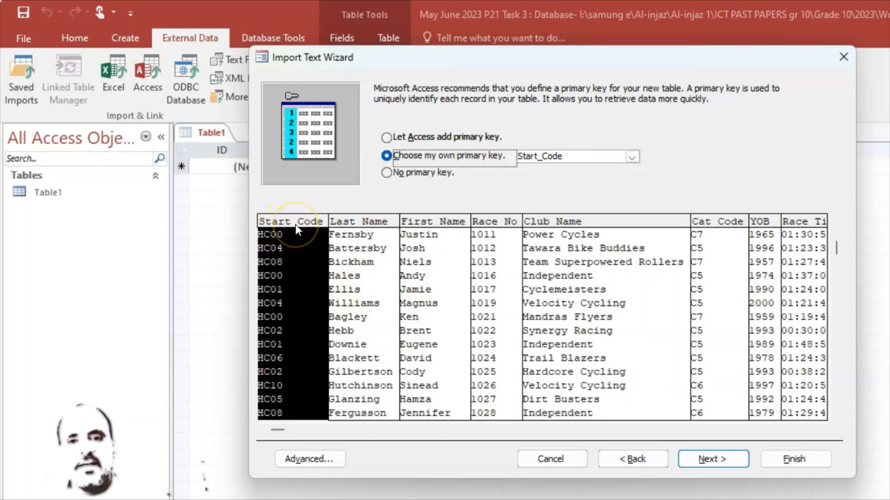
click(496, 223)
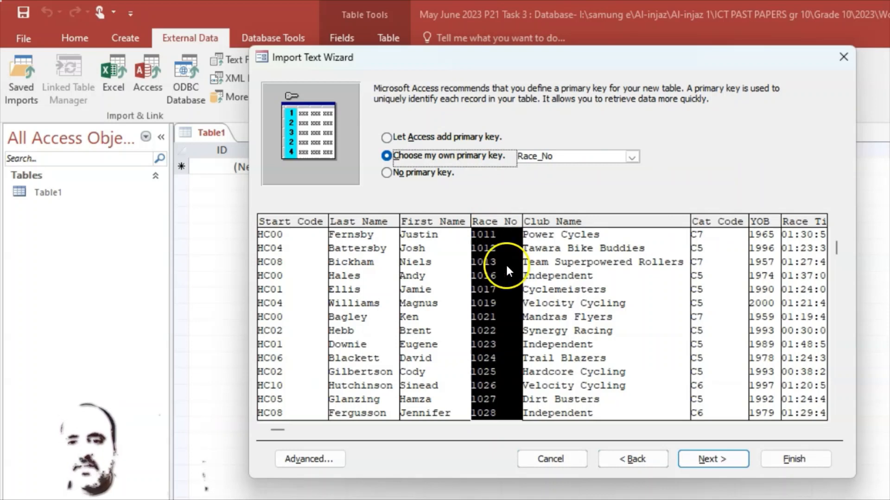
click(712, 459)
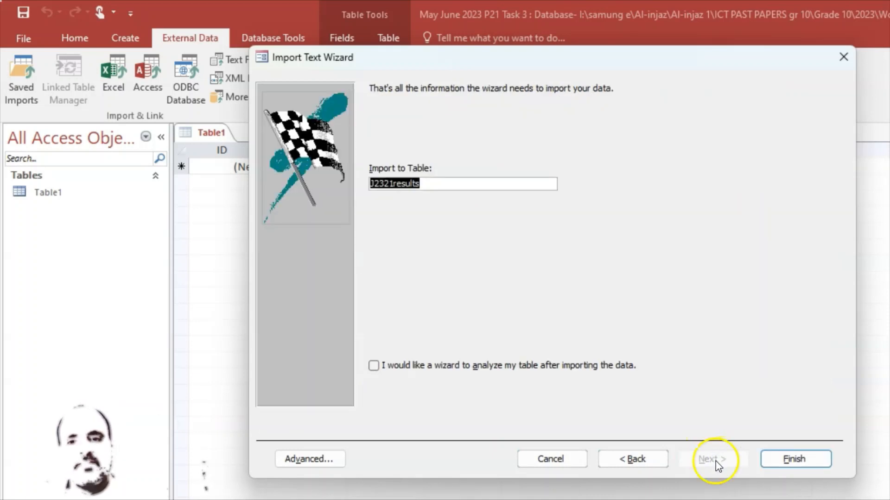
click(801, 463)
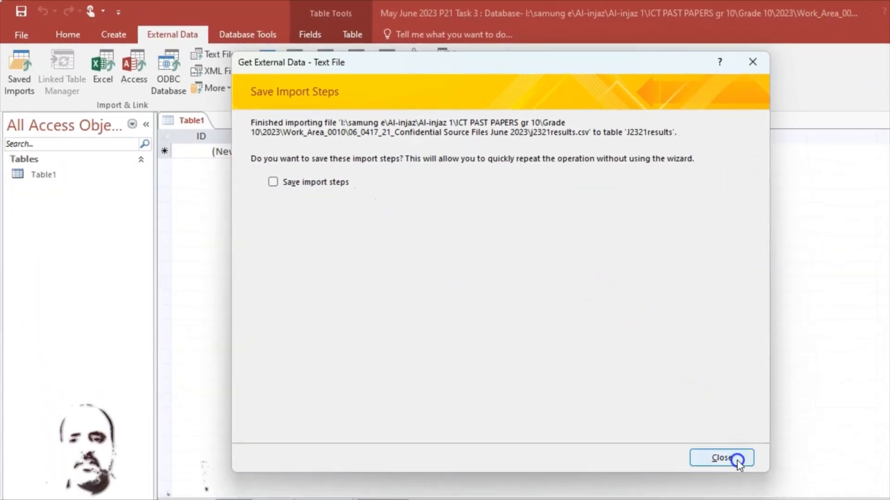
click(736, 461)
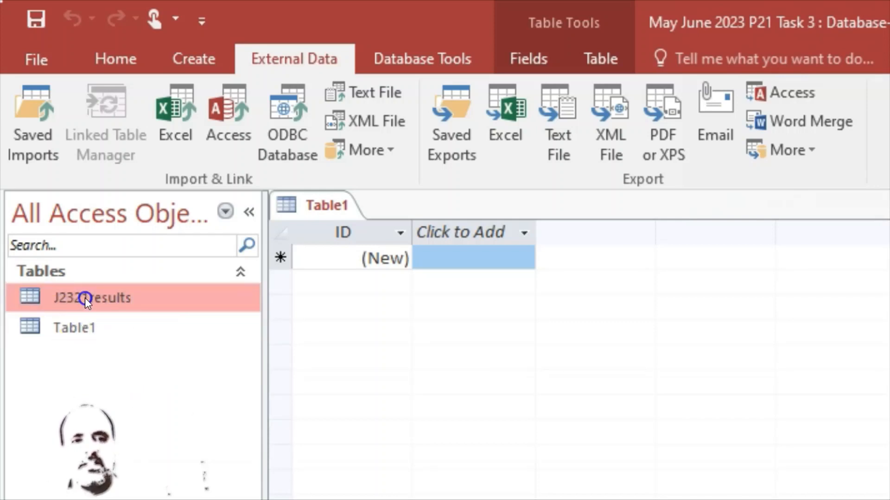
Open J2321results, compare its 440 records with the question paper, and inspect the first Race_Time value
double_click(67, 300)
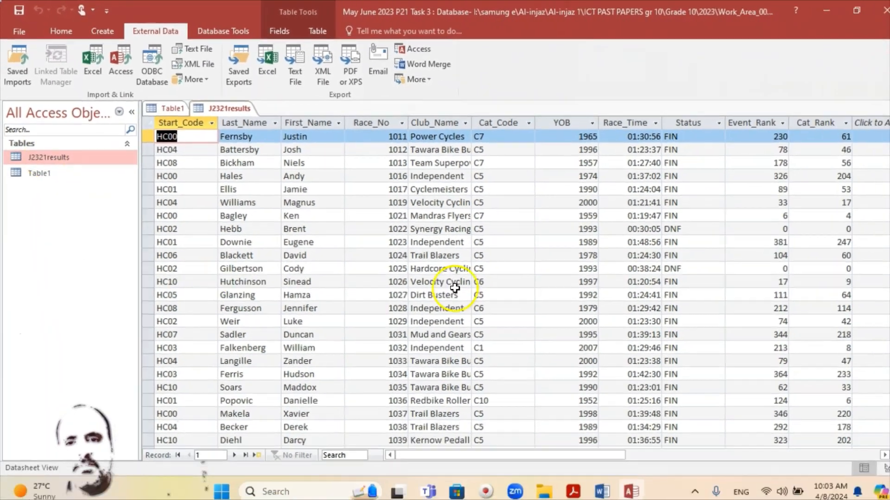
scroll(635, 244, down, 6)
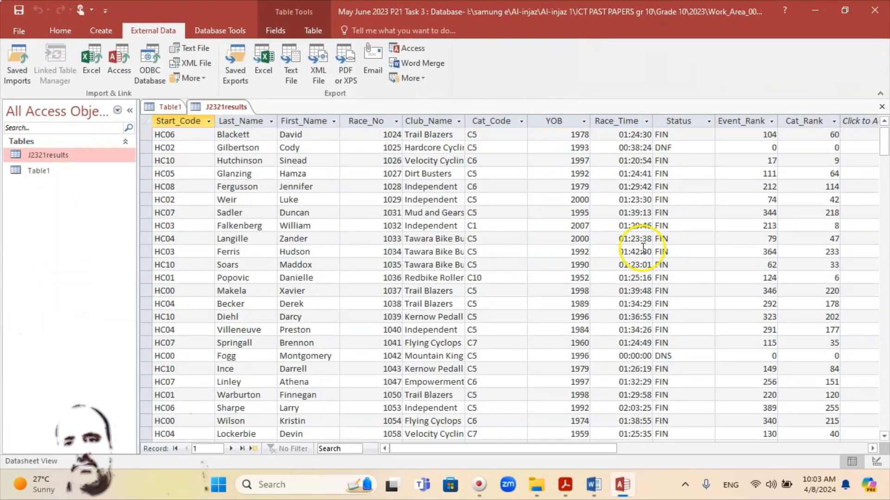
scroll(639, 246, up, 6)
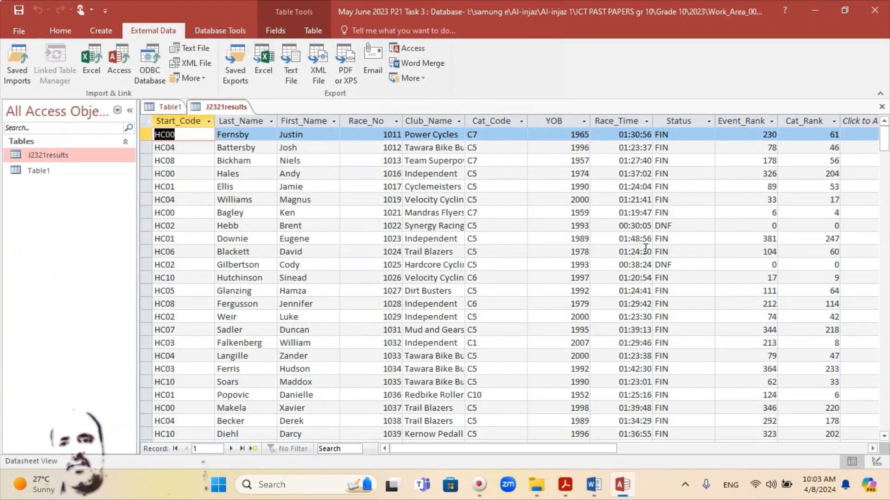
mouse_move(621, 487)
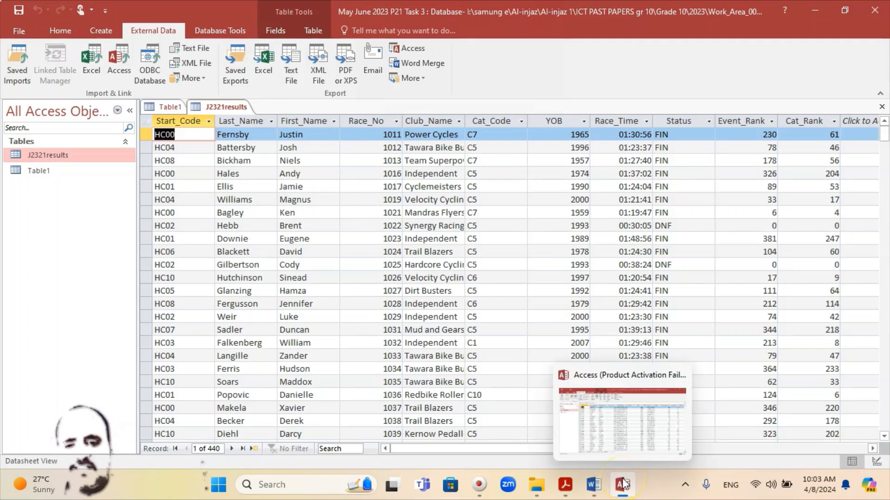
click(567, 495)
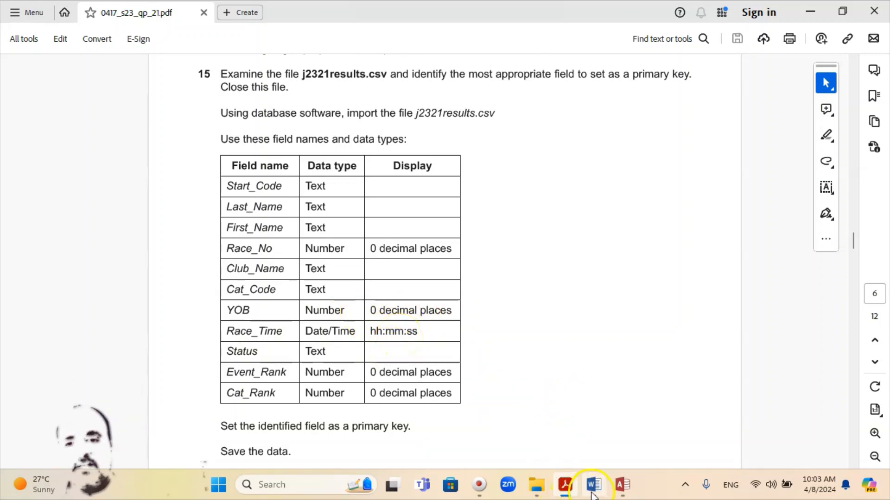
click(621, 488)
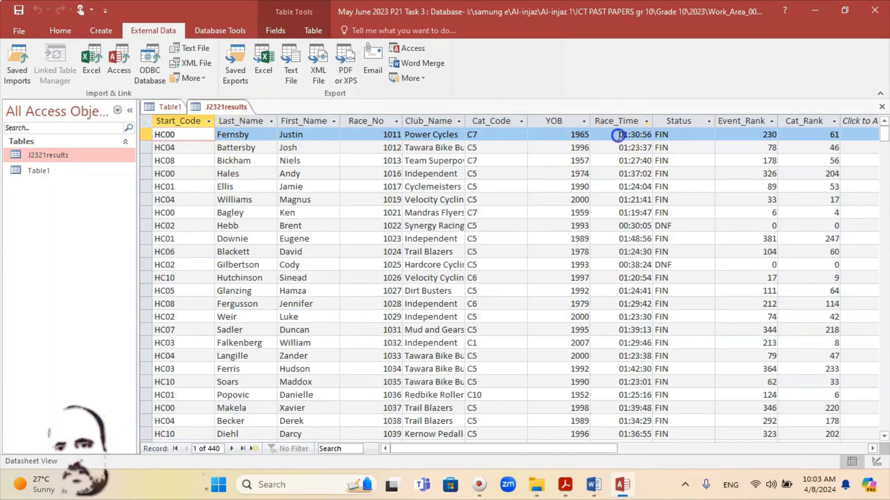
click(633, 135)
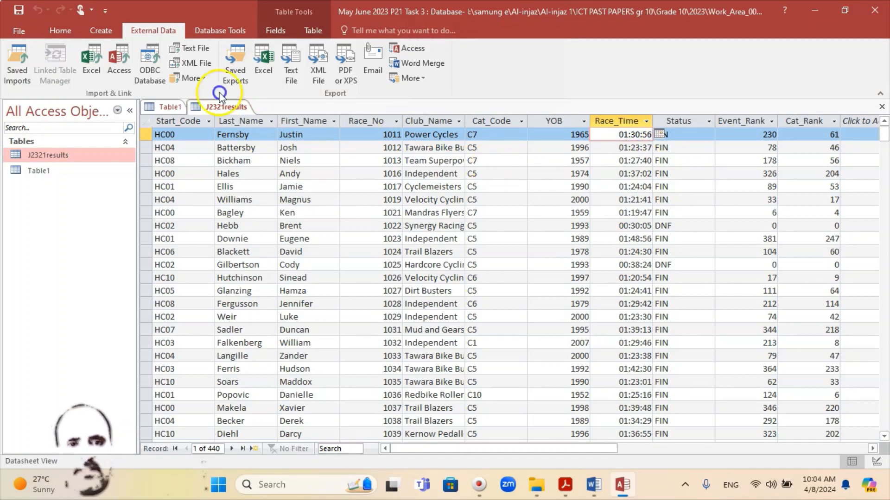
Close the J2321results datasheet and reopen J2321results in Design view
right_click(247, 108)
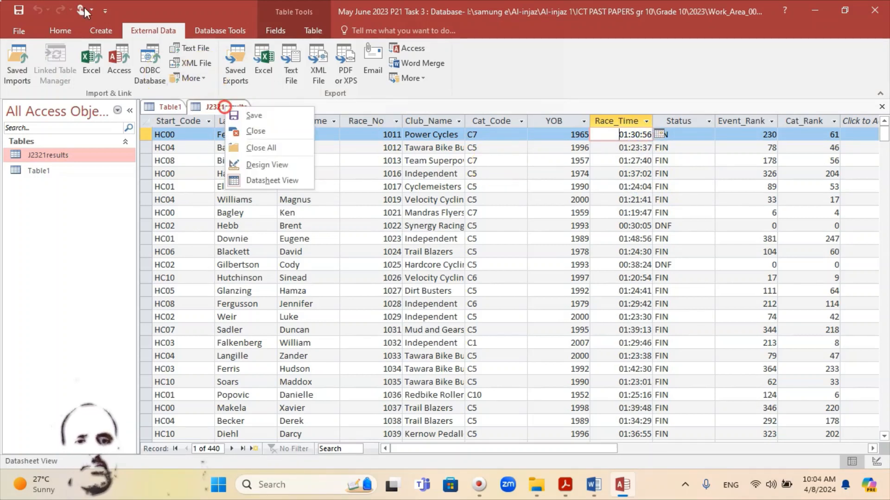
click(258, 132)
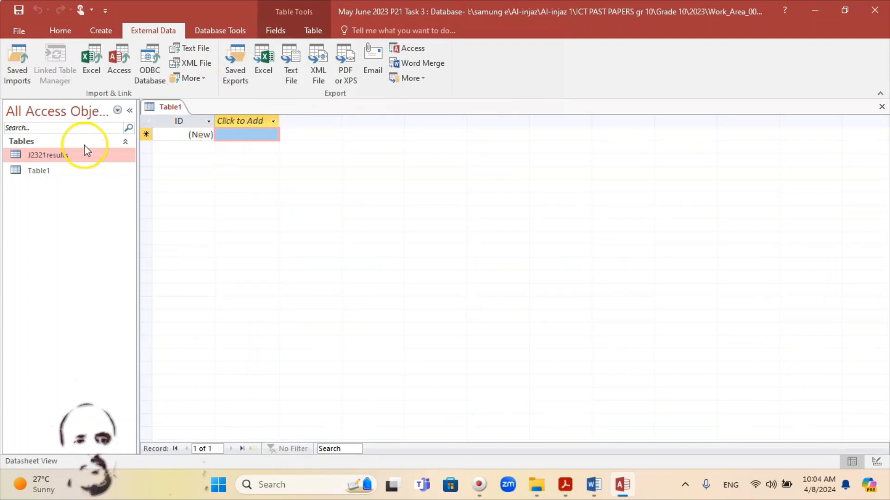
right_click(46, 156)
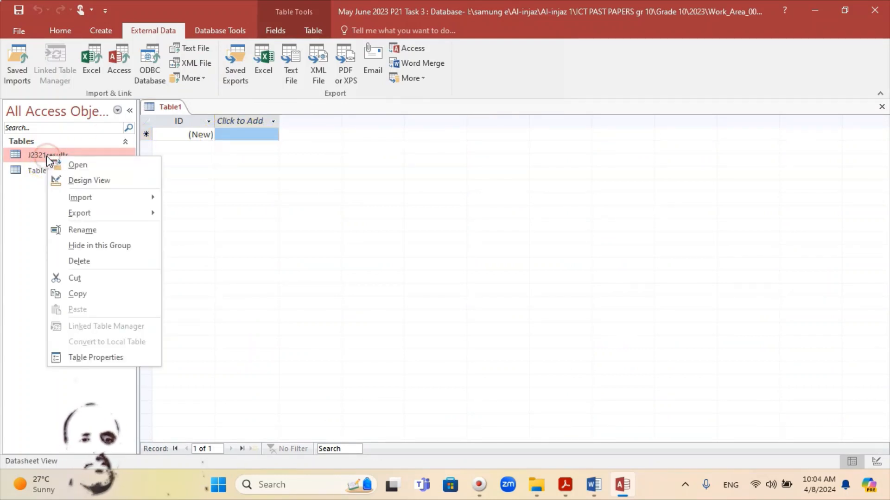
click(81, 181)
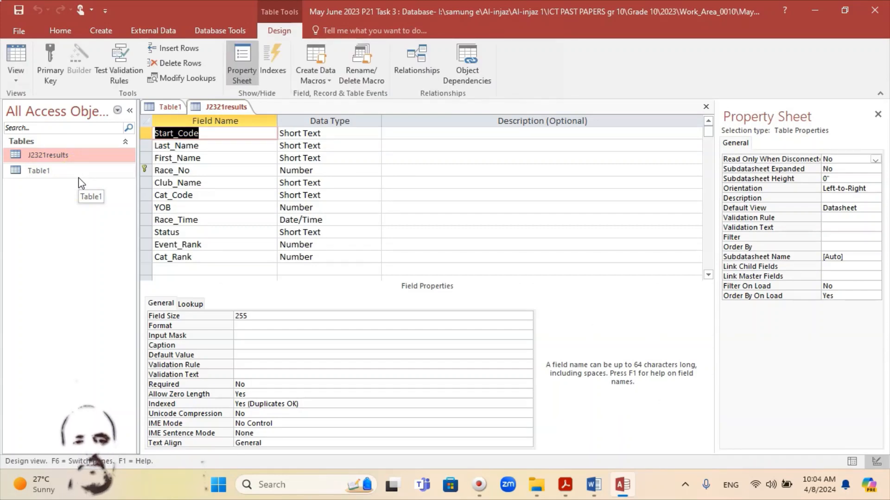
click(565, 485)
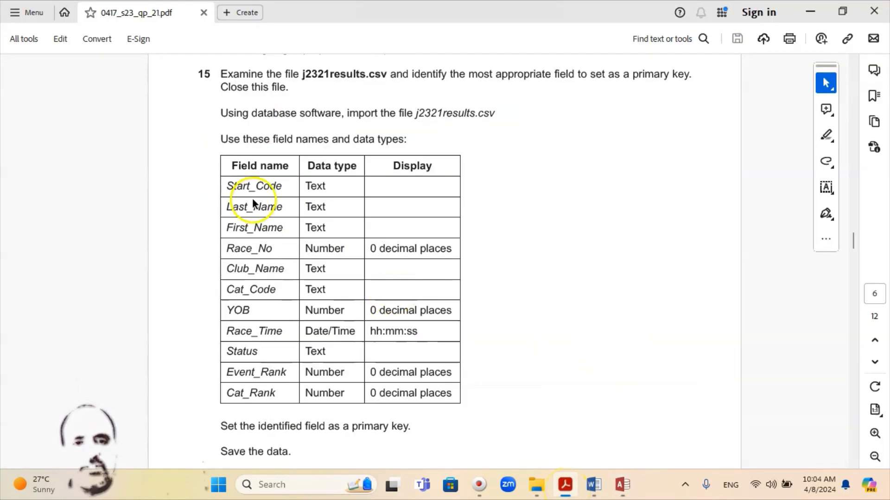
click(565, 485)
click(195, 169)
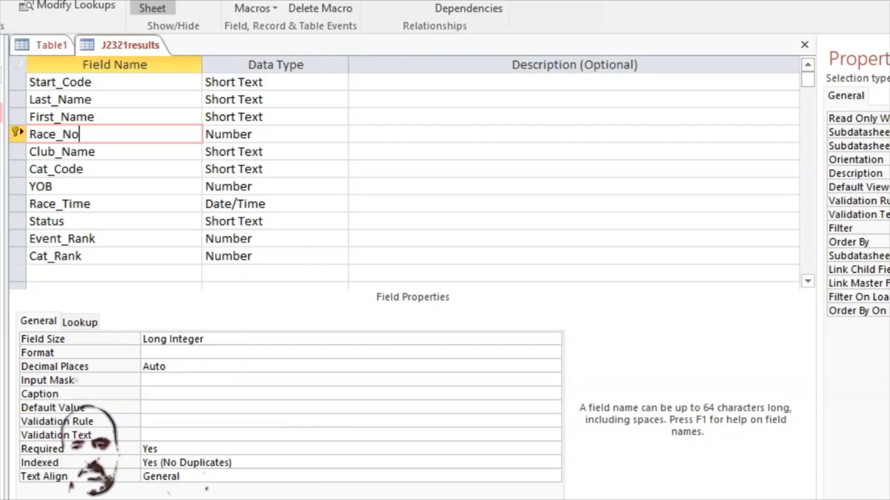
Set Decimal Places to 0 for the Race_No and YOB fields
mouse_move(566, 499)
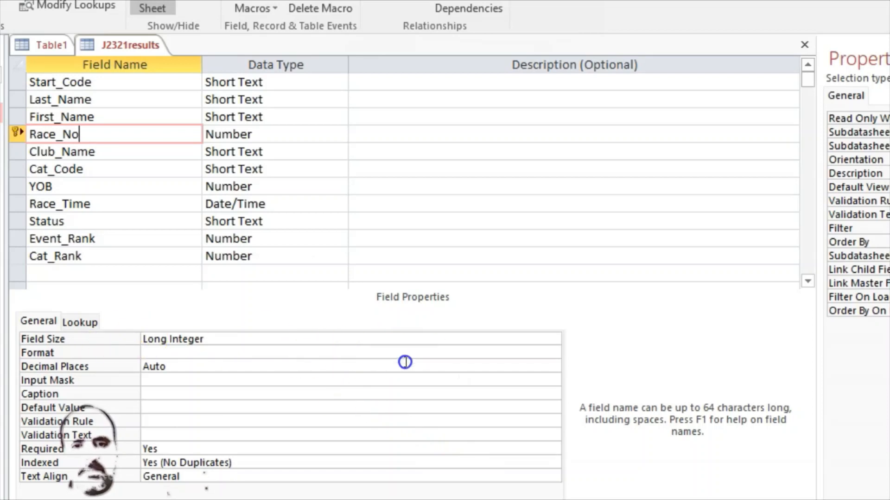
click(450, 355)
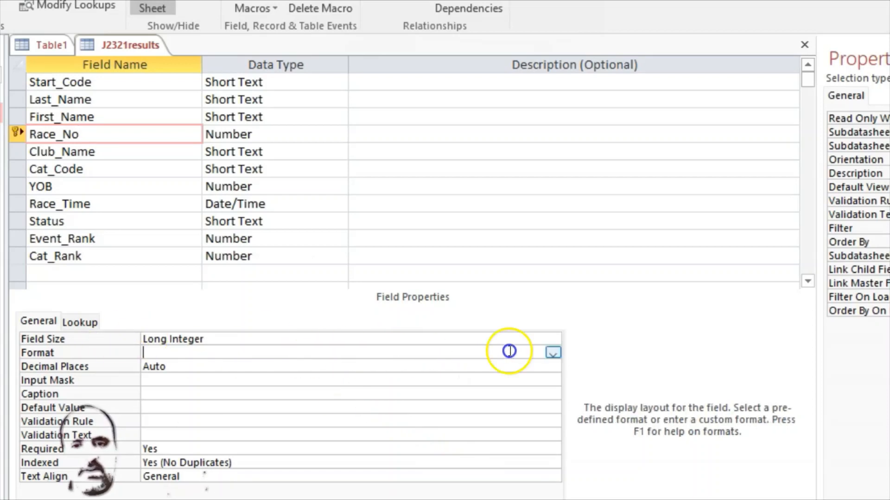
click(555, 352)
click(556, 352)
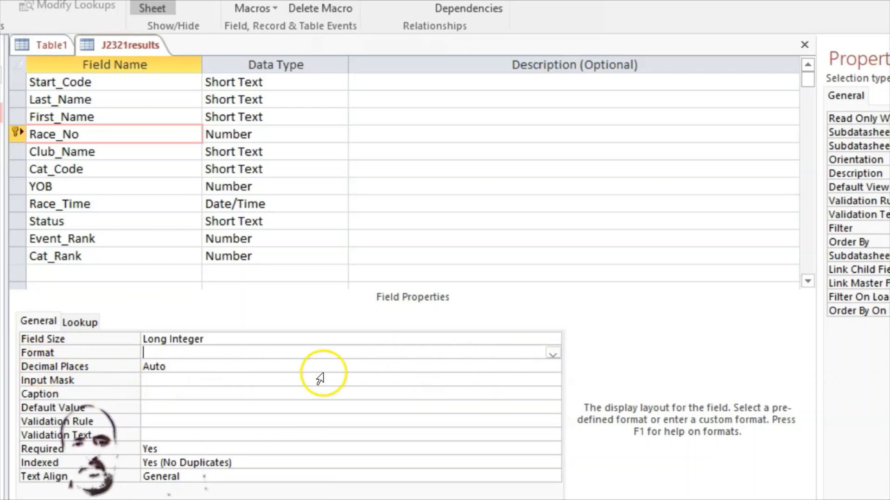
click(538, 365)
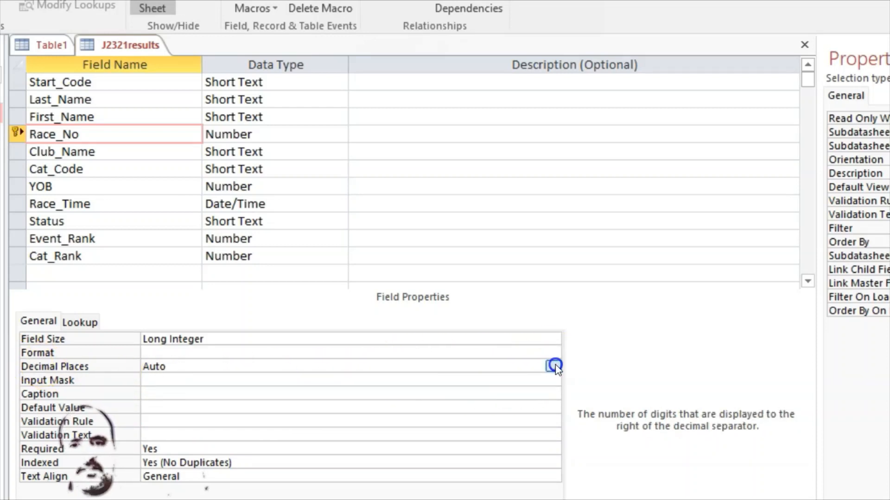
click(554, 366)
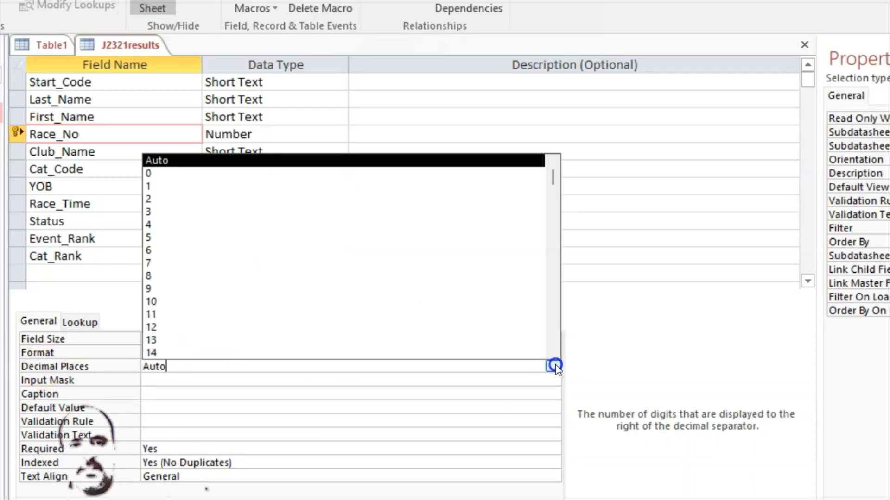
click(167, 174)
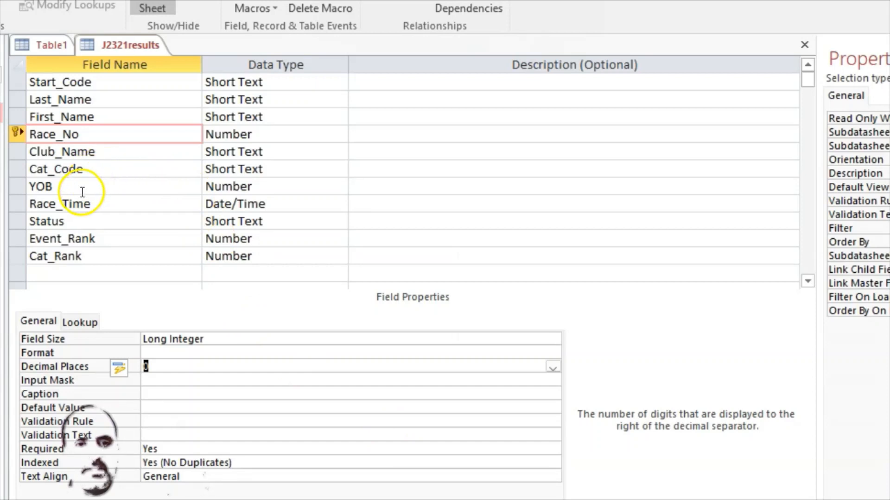
click(80, 188)
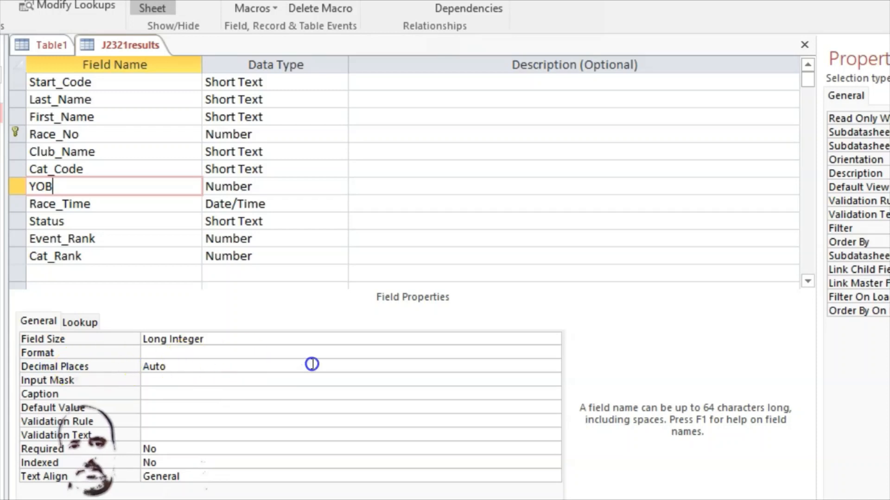
click(204, 369)
click(553, 367)
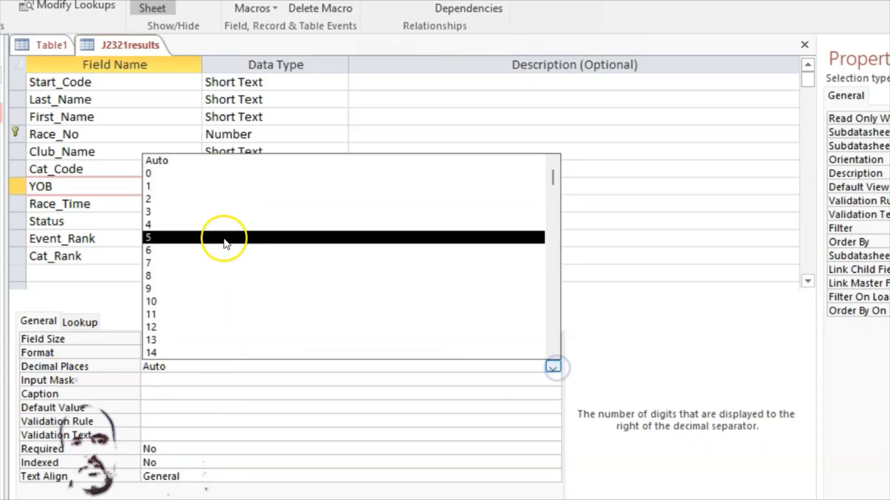
click(176, 173)
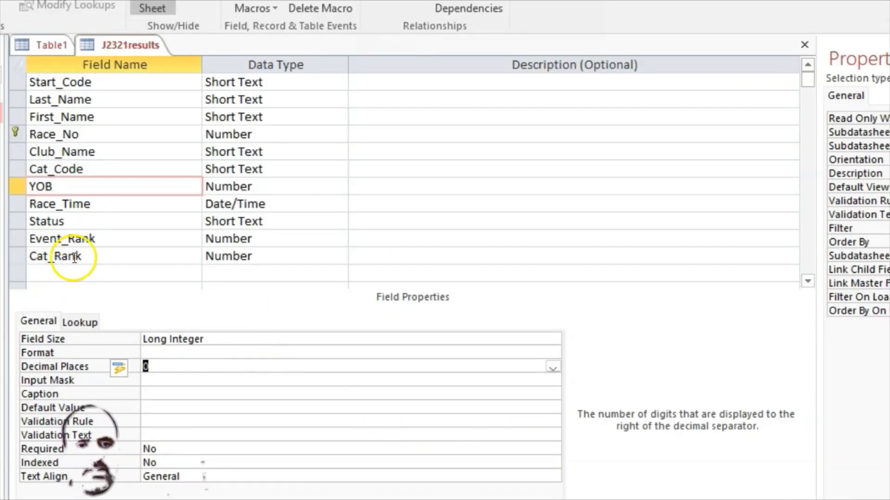
Set Decimal Places to 0 for Event_Rank and Cat_Rank, then bring back the question paper
click(96, 238)
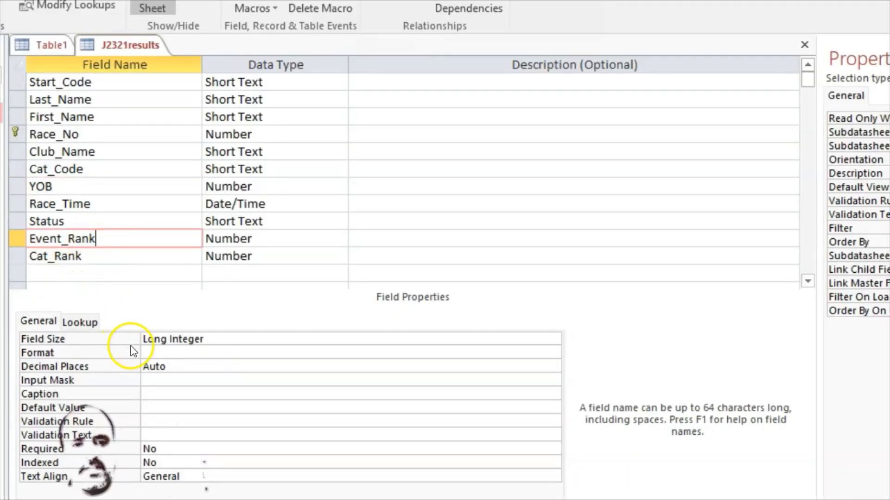
click(176, 368)
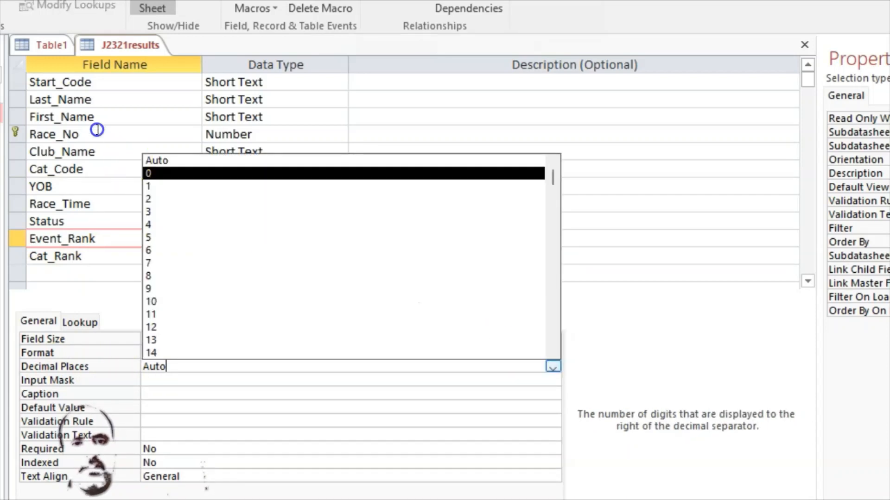
click(167, 174)
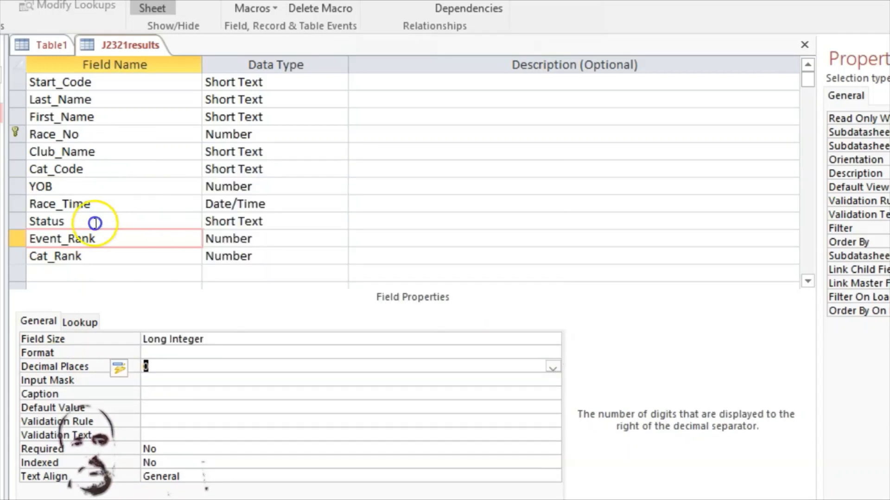
click(88, 255)
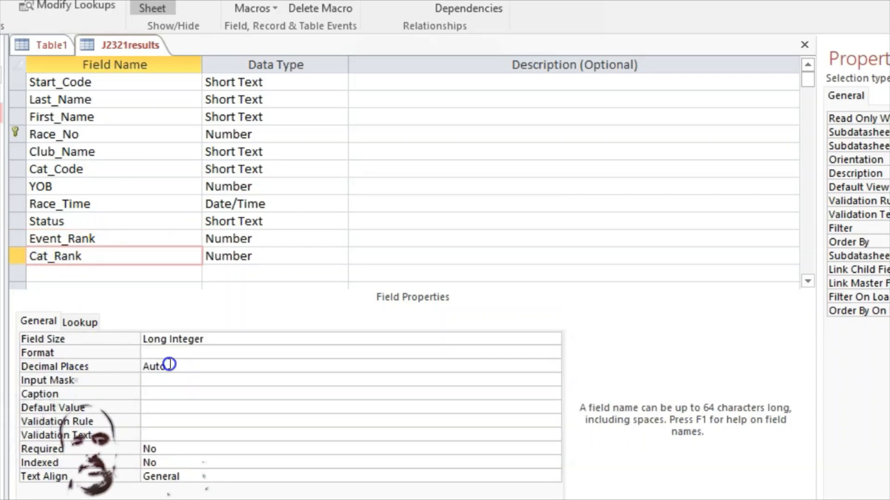
click(183, 366)
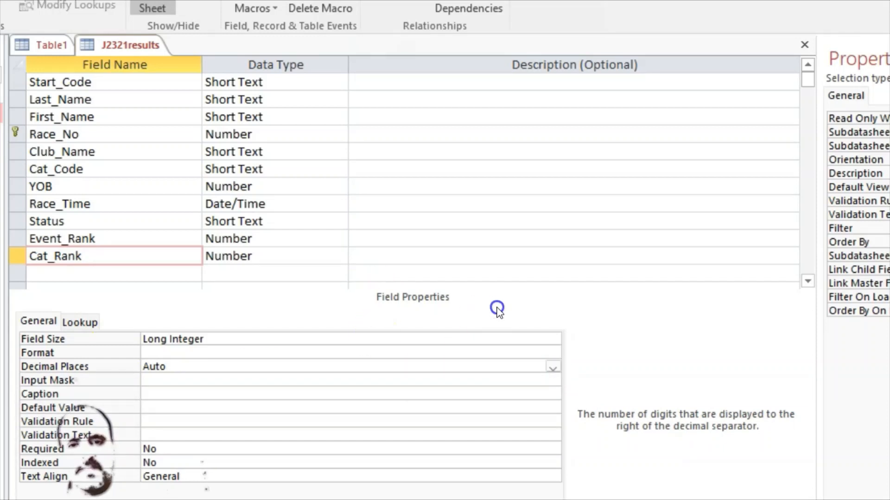
click(554, 366)
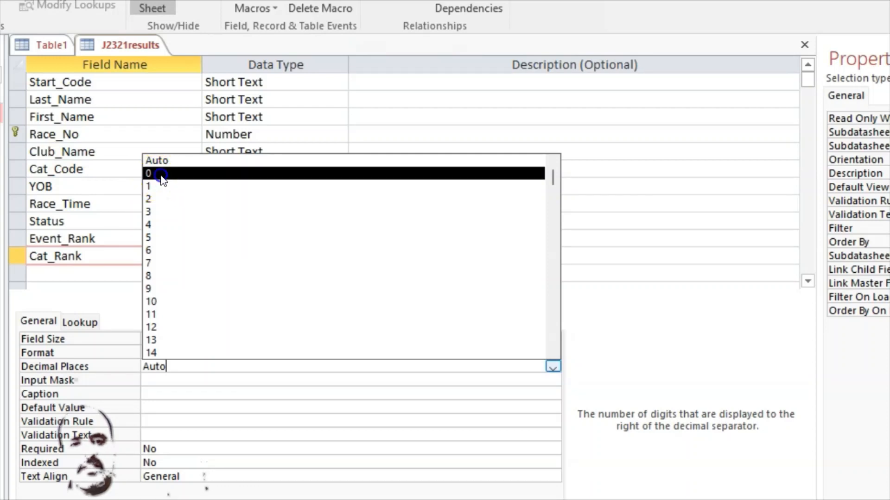
click(160, 176)
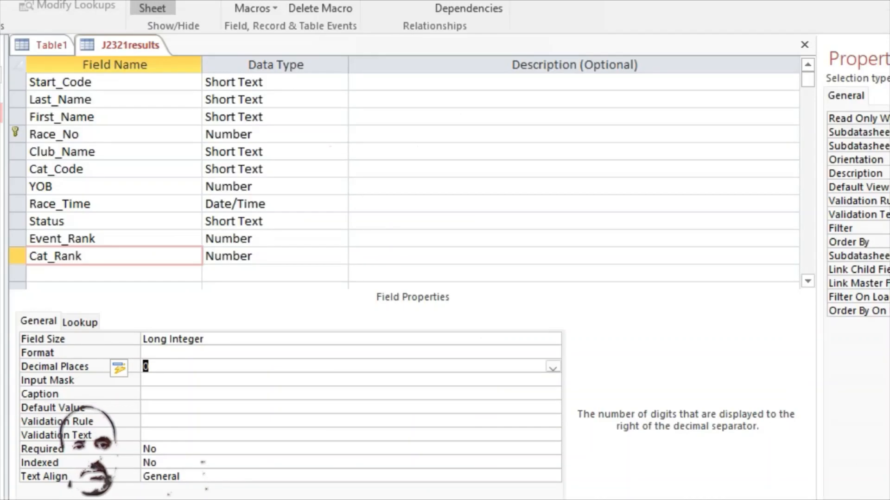
click(564, 484)
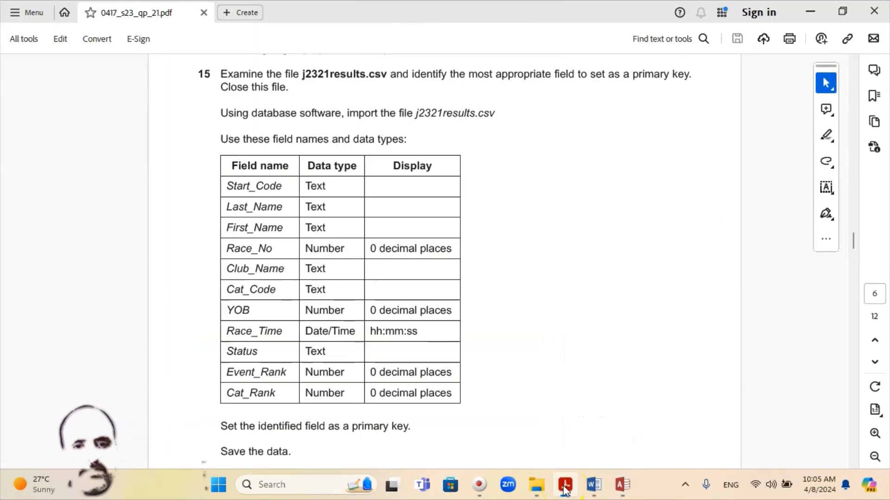
Give the Race_Time field the Long Time format, then minimise Access
click(564, 485)
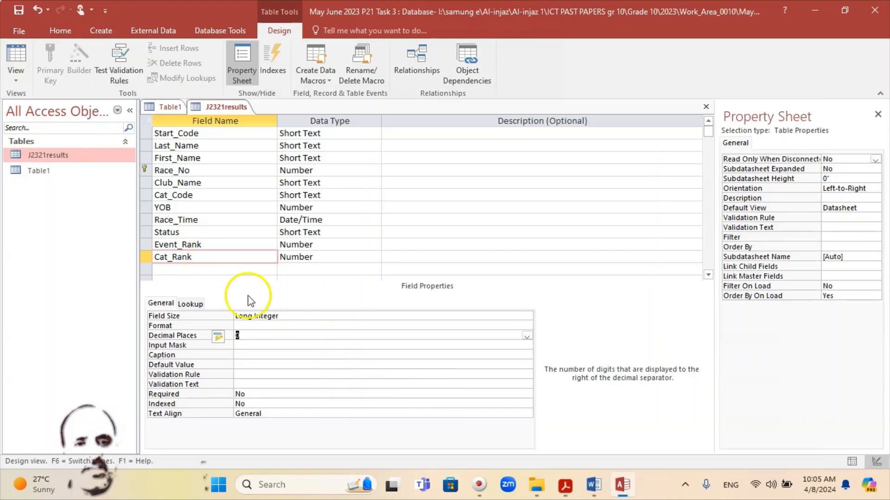
click(188, 219)
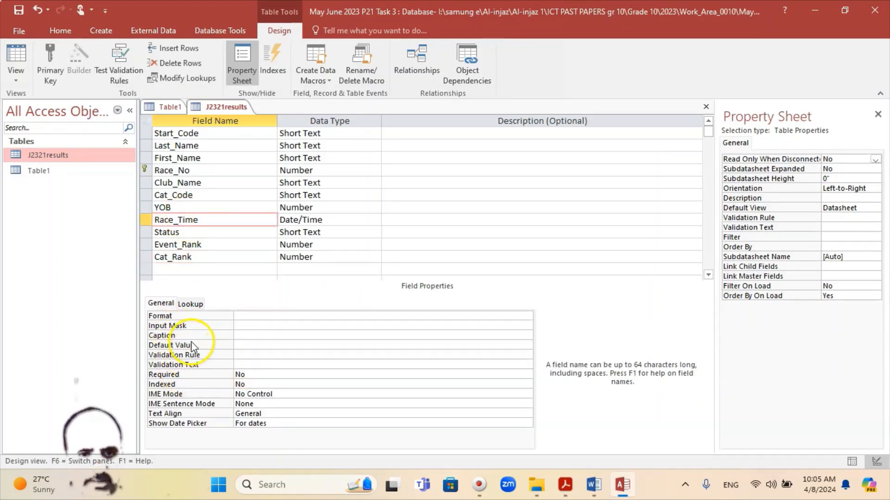
click(260, 318)
click(527, 316)
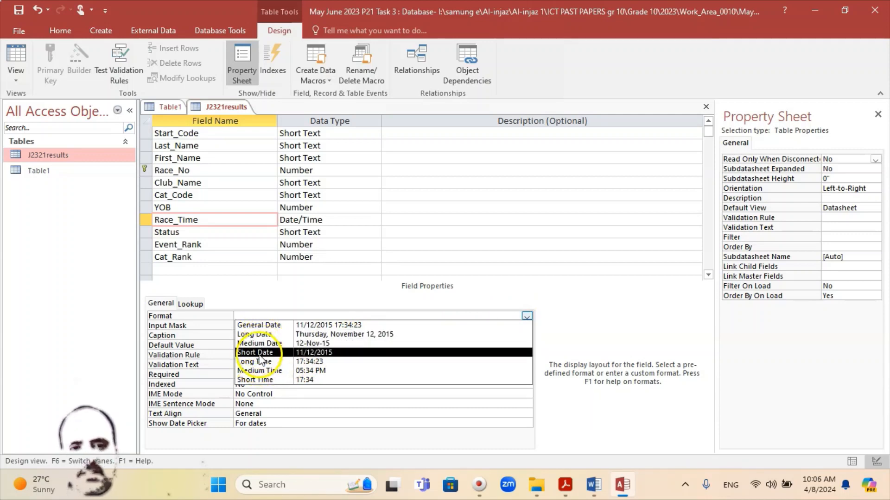
click(314, 362)
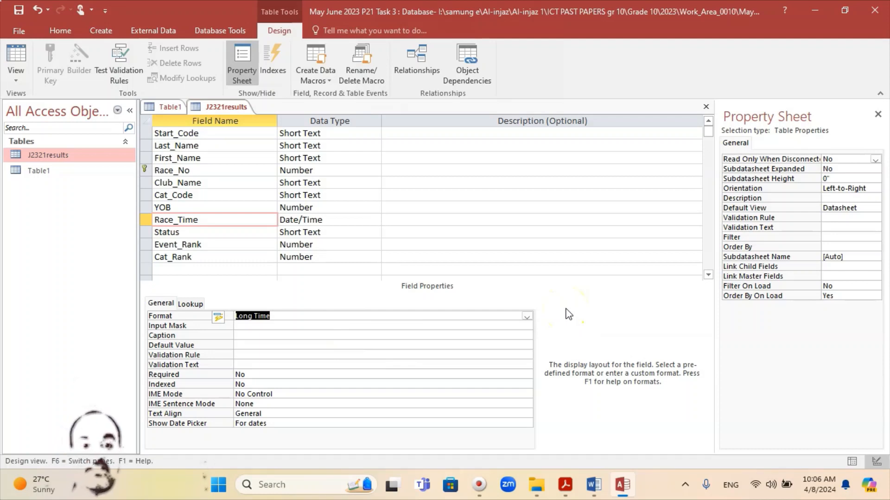
click(526, 317)
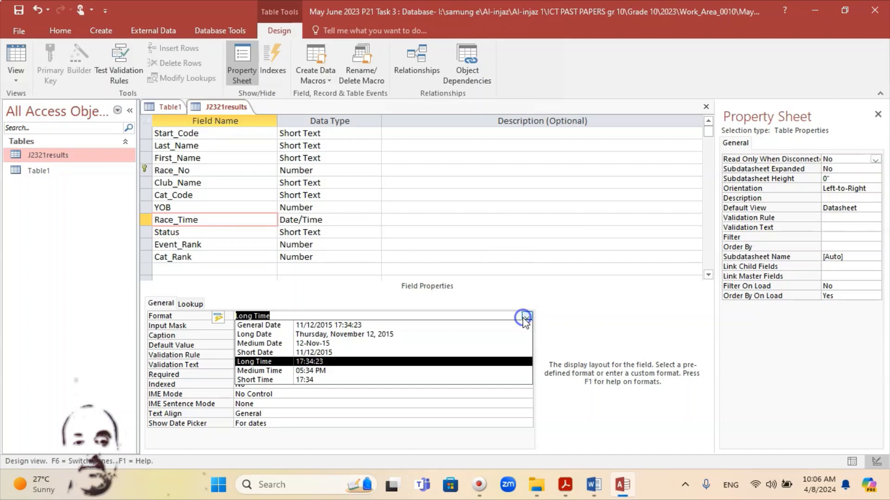
click(335, 364)
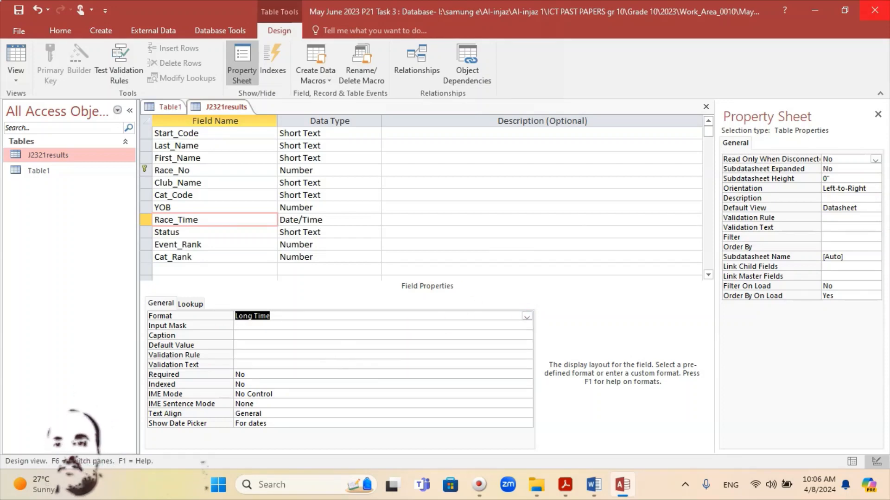
click(814, 9)
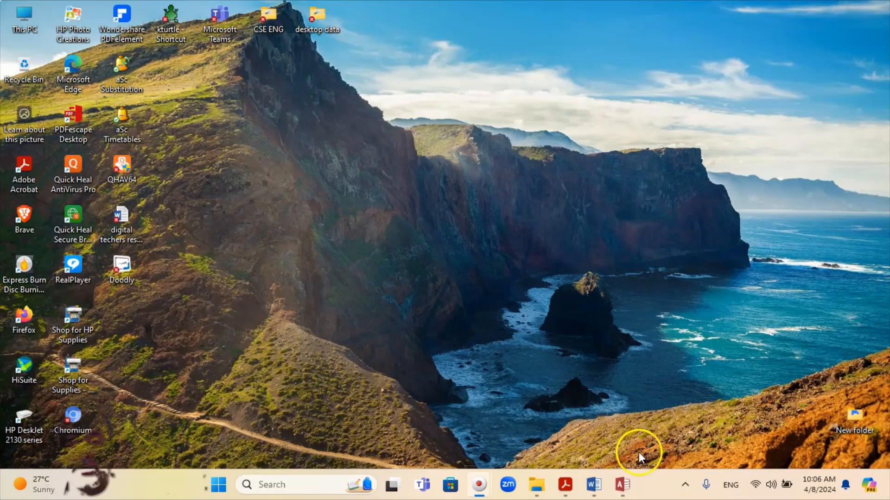
From the taskbar clock's Adjust date and time settings, go to Language & region
click(565, 484)
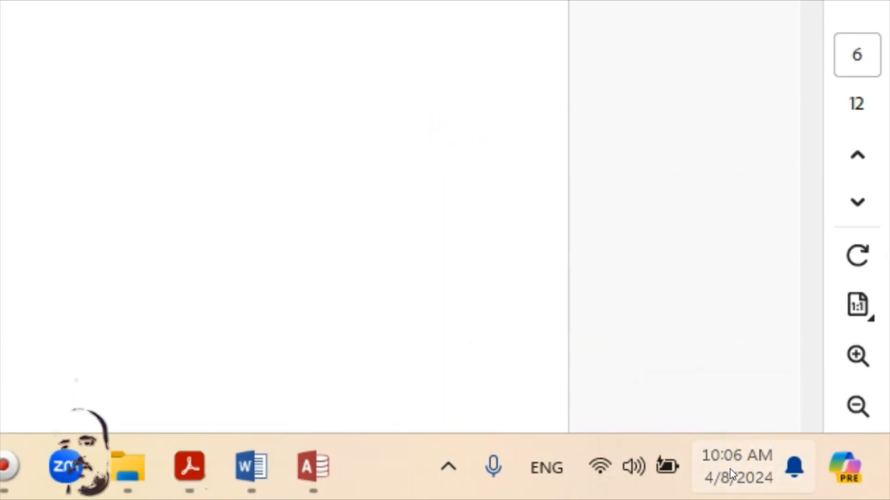
right_click(731, 474)
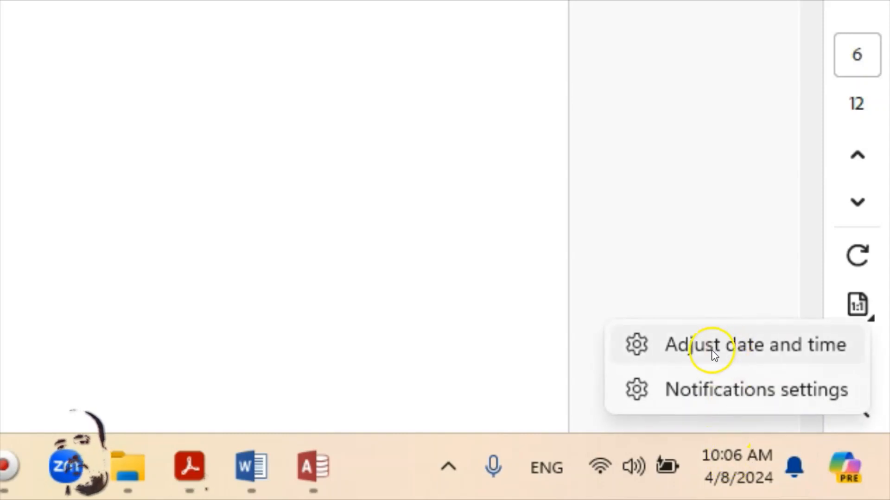
click(812, 416)
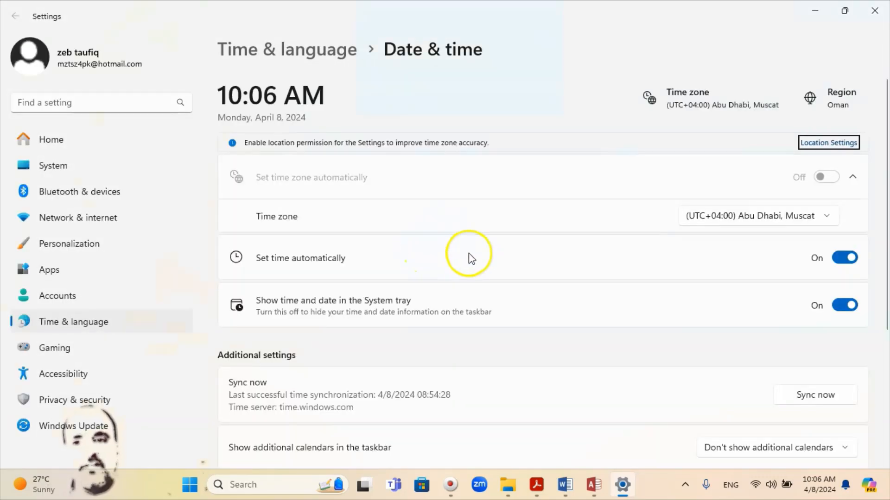
scroll(612, 260, down, 3)
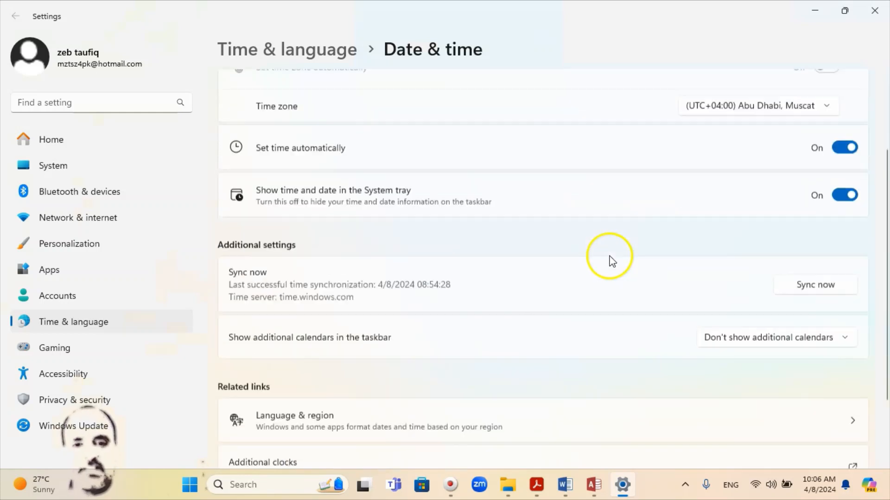
scroll(644, 289, down, 2)
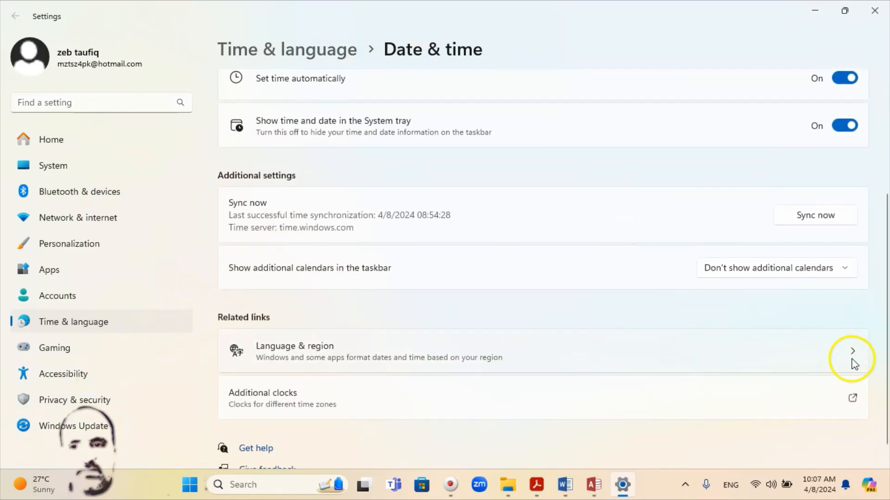
scroll(634, 371, down, 1)
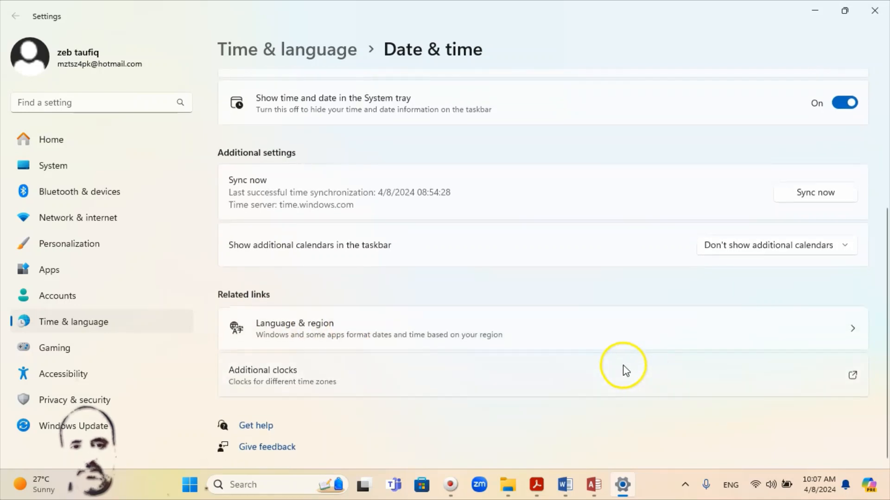
click(855, 334)
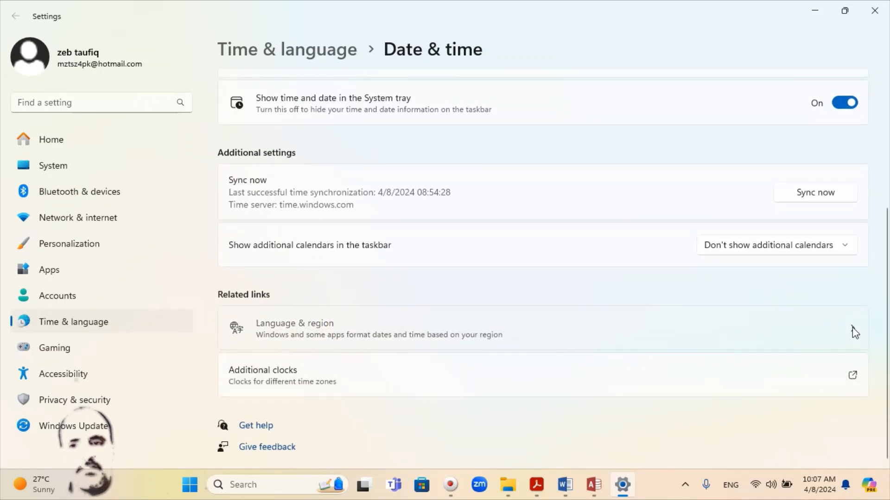
click(855, 332)
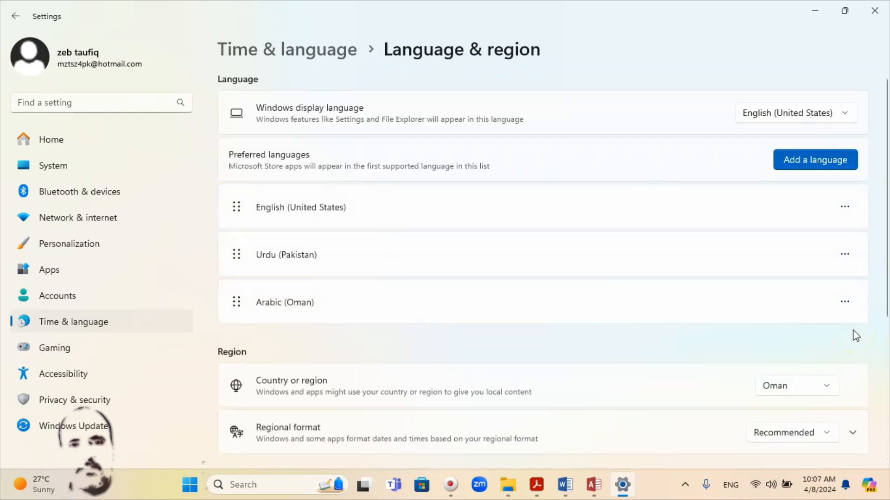
Under Regional format, keep the long time format as 09:40:07 and close Settings
scroll(623, 320, down, 3)
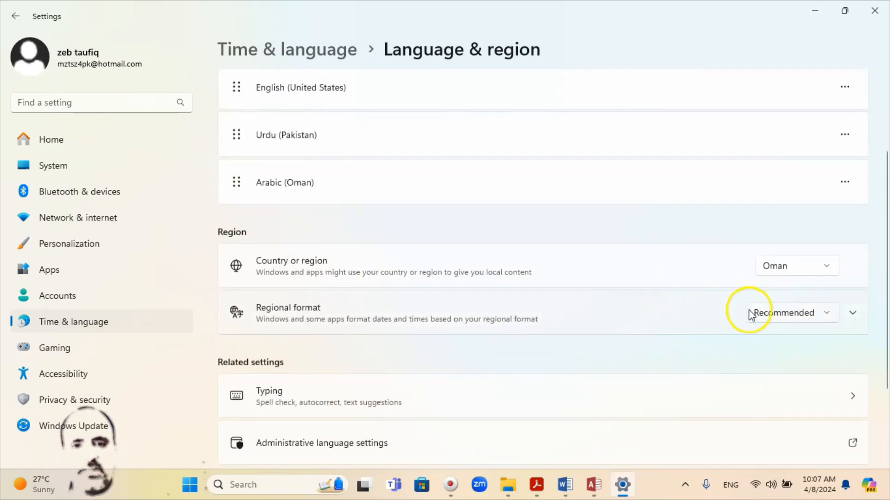
click(853, 314)
scroll(855, 318, down, 4)
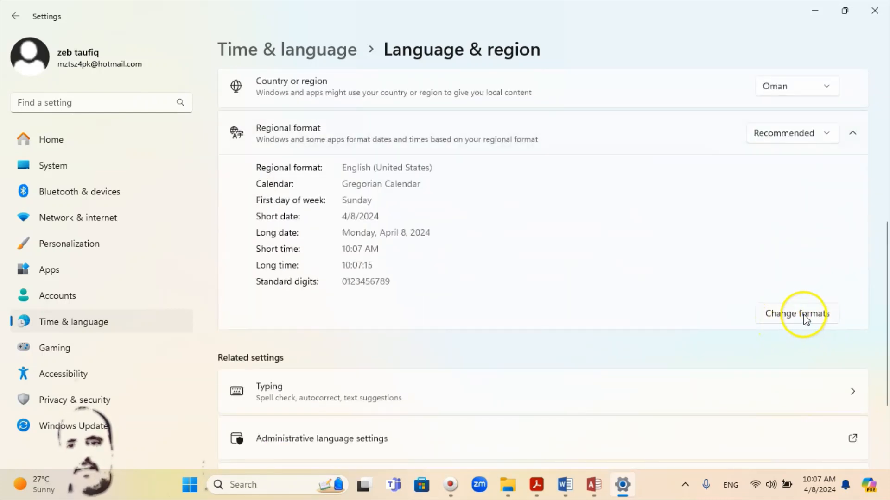
click(789, 321)
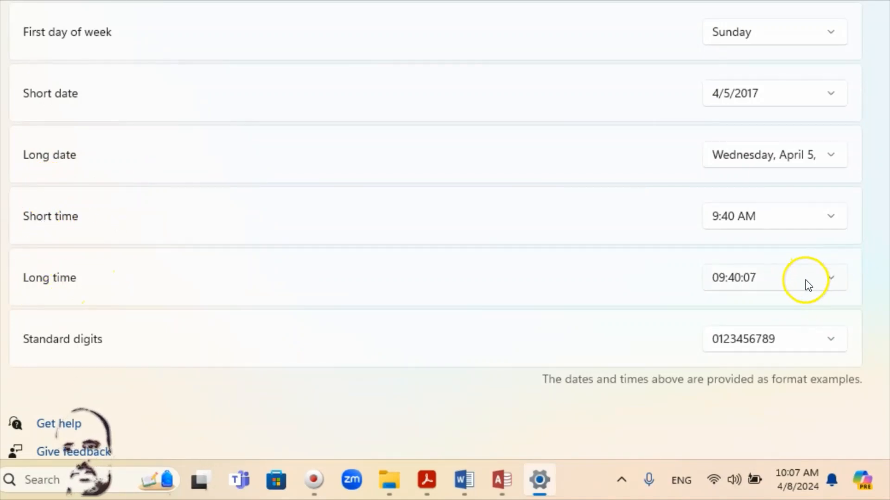
click(834, 282)
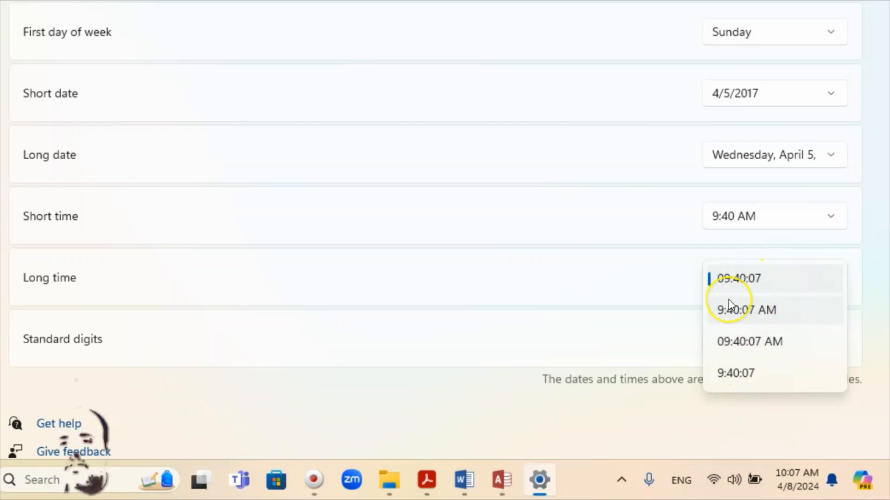
click(480, 182)
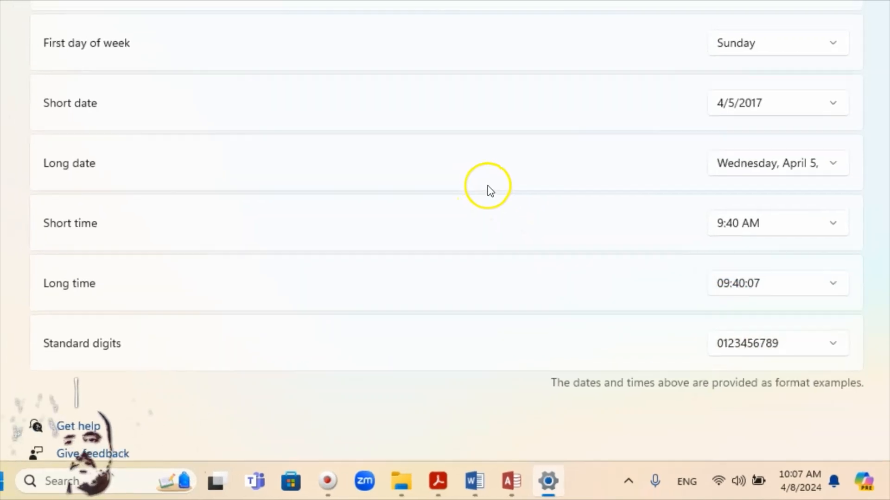
click(877, 6)
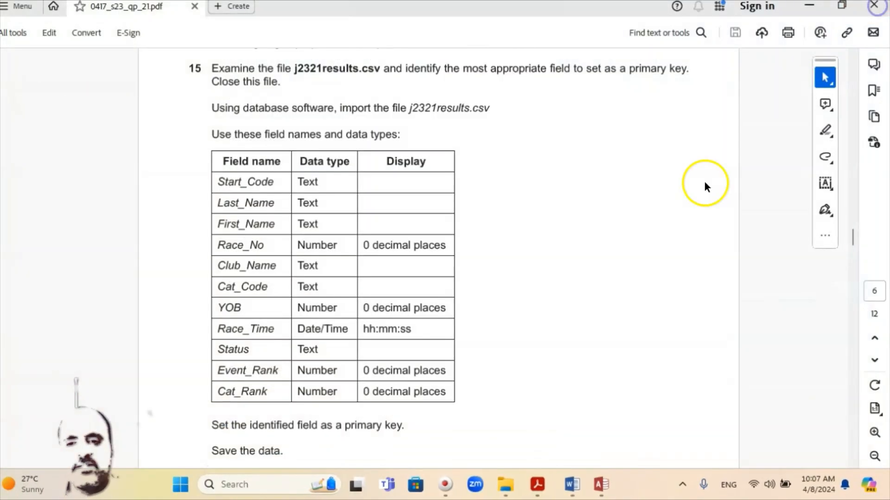
scroll(438, 366, down, 2)
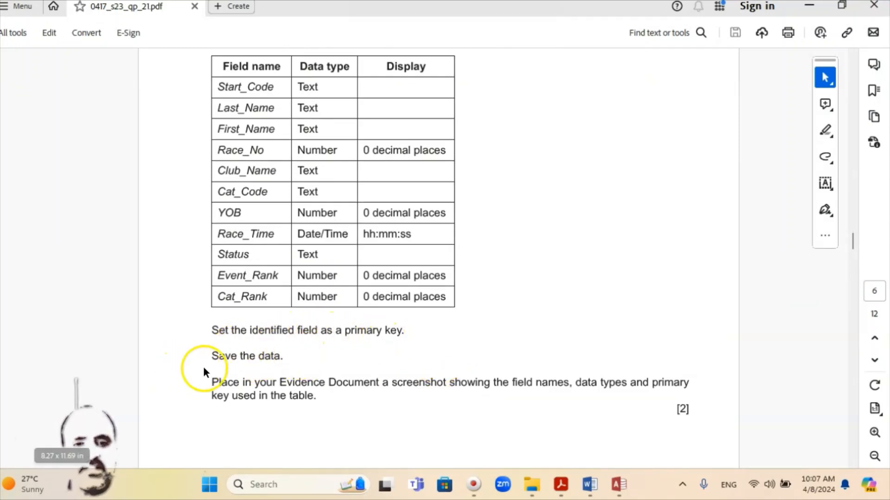
scroll(288, 366, down, 1)
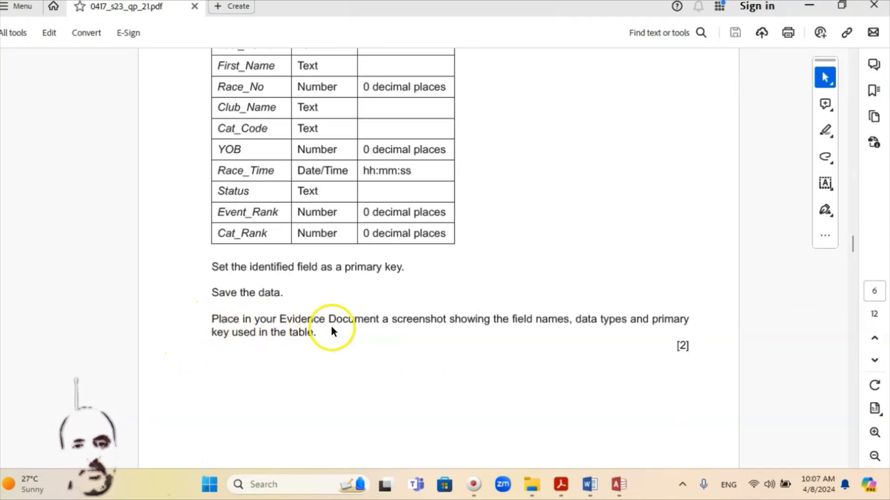
scroll(332, 331, down, 1)
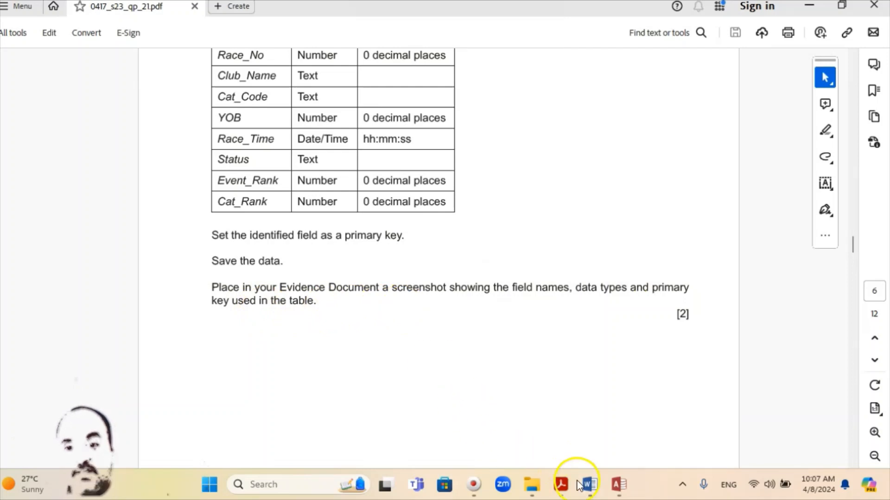
scroll(390, 366, up, 6)
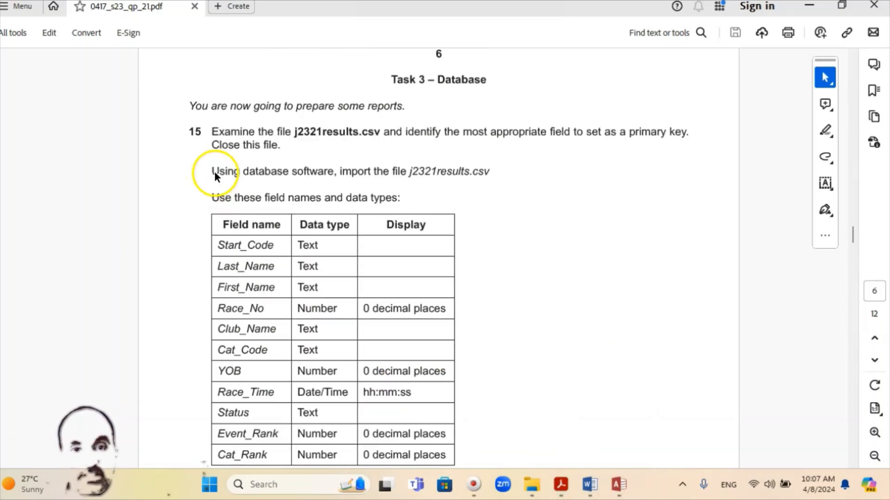
scroll(255, 179, down, 10)
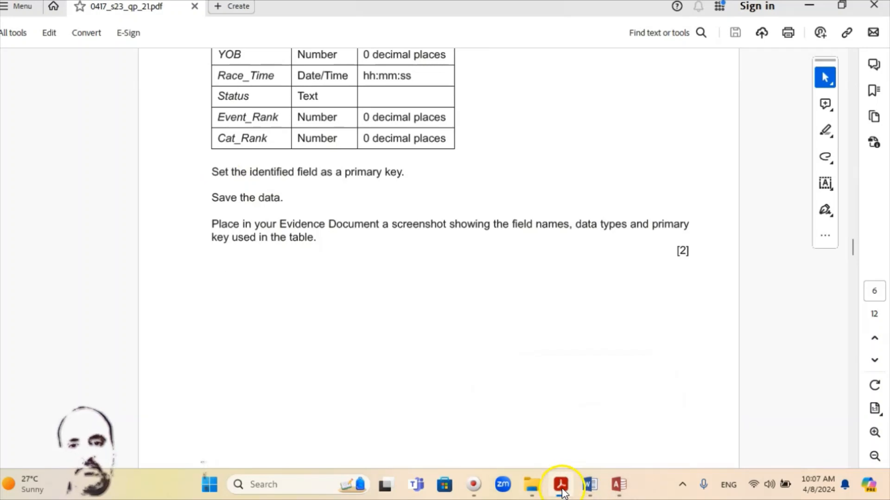
Snip the J2321results Field Name and Data Type grid, with Race_No as key
click(619, 485)
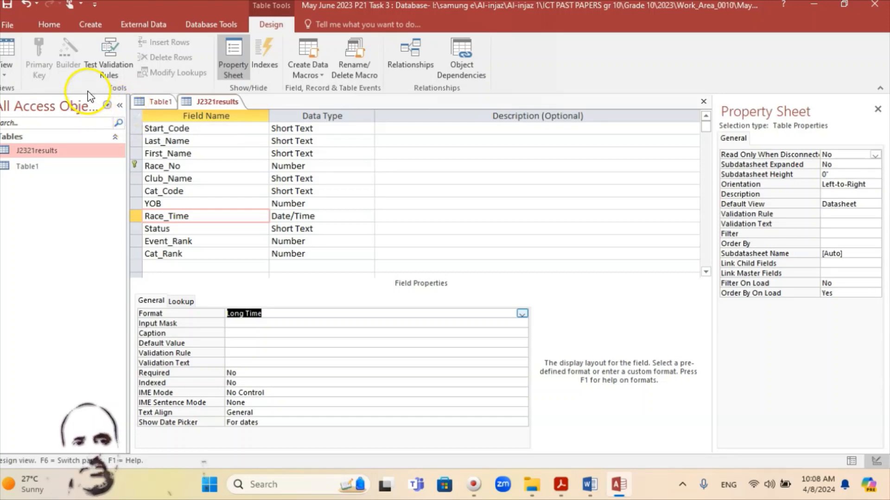
key(super+shift+s)
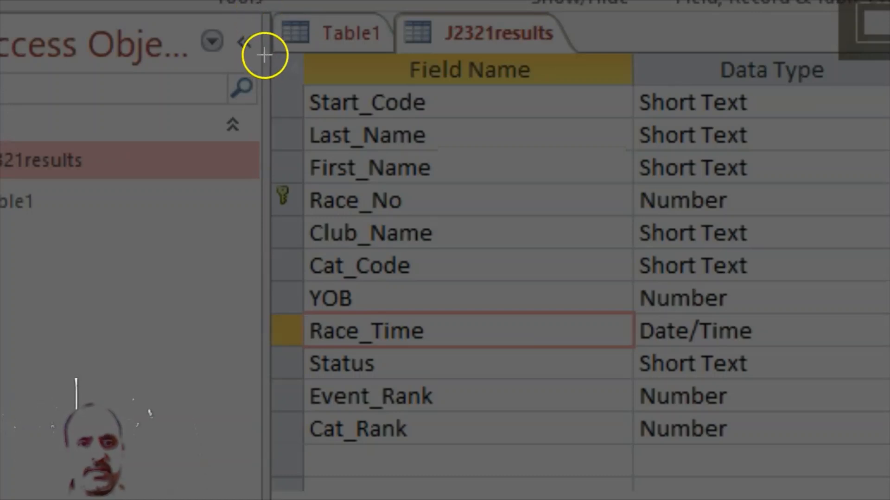
drag(262, 52, 889, 499)
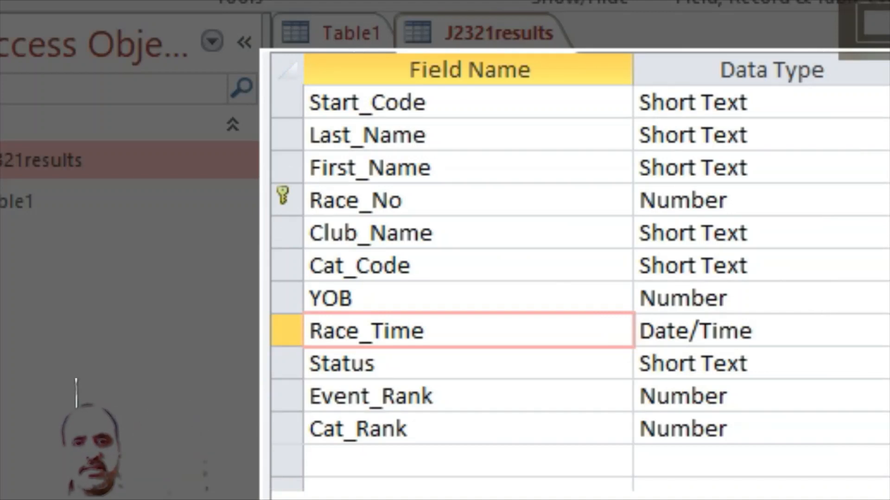
drag(889, 499, 787, 499)
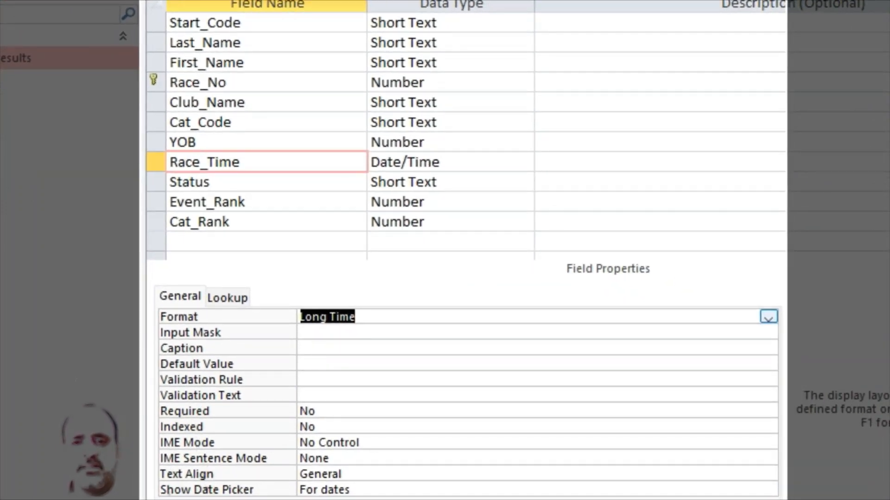
drag(787, 499, 538, 252)
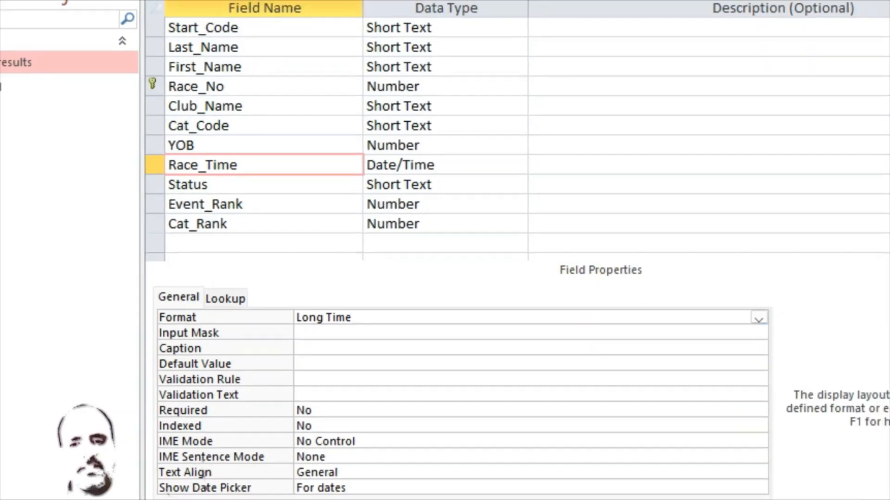
Paste the field-list screenshot under Step 15 evidence in Word and enlarge it slightly
click(589, 484)
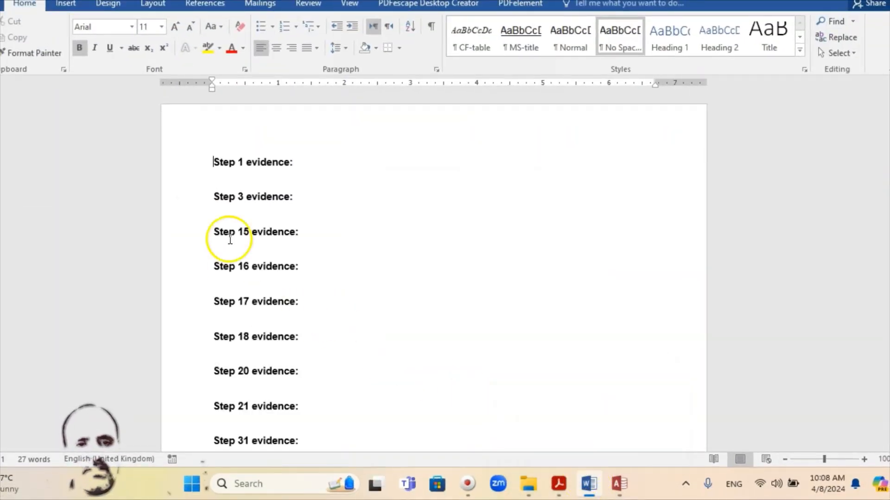
click(223, 250)
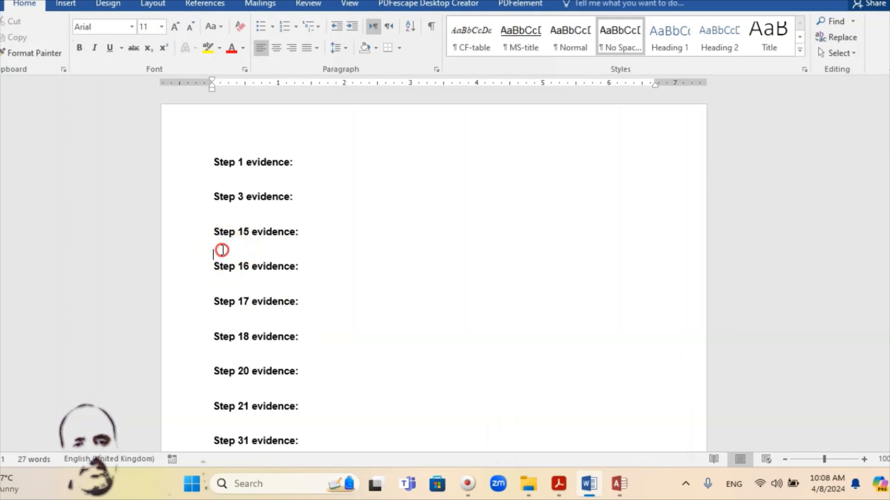
right_click(222, 250)
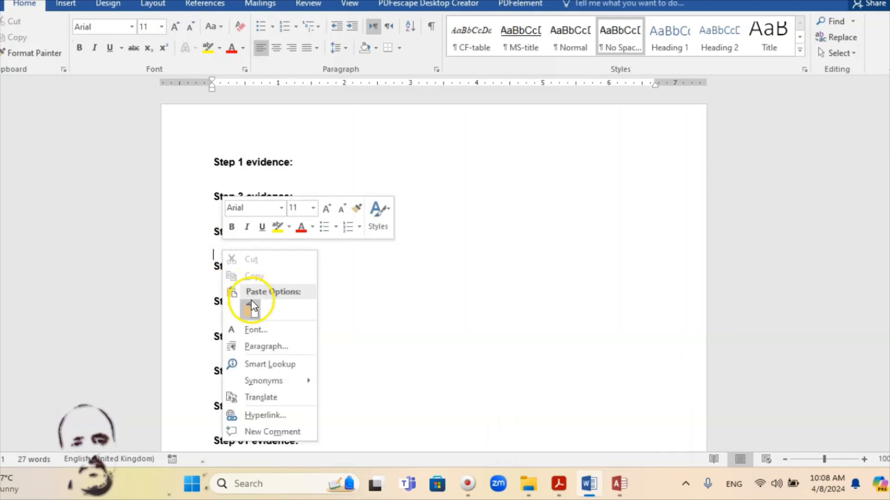
click(251, 313)
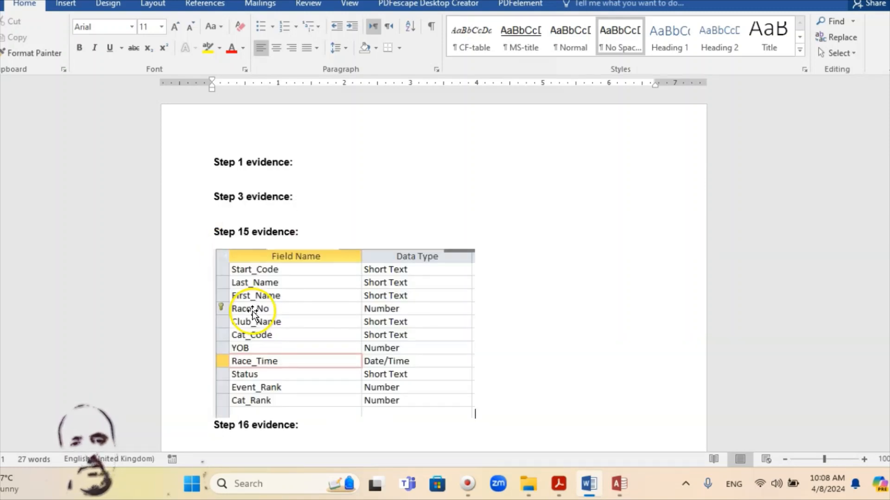
click(389, 342)
scroll(417, 306, down, 1)
scroll(417, 306, down, 3)
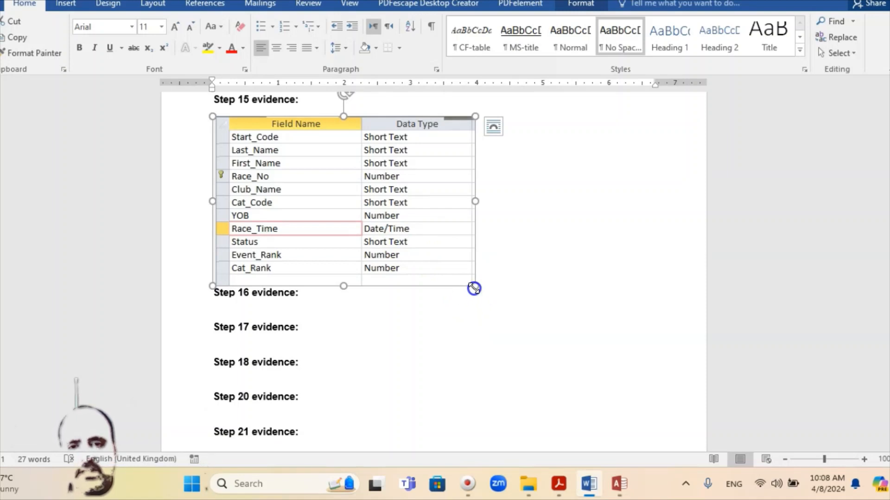
drag(476, 288, 508, 312)
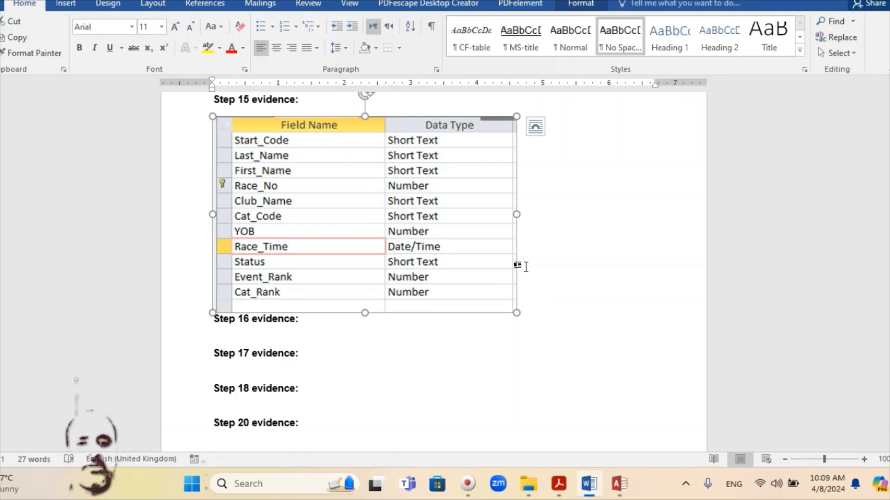
click(619, 484)
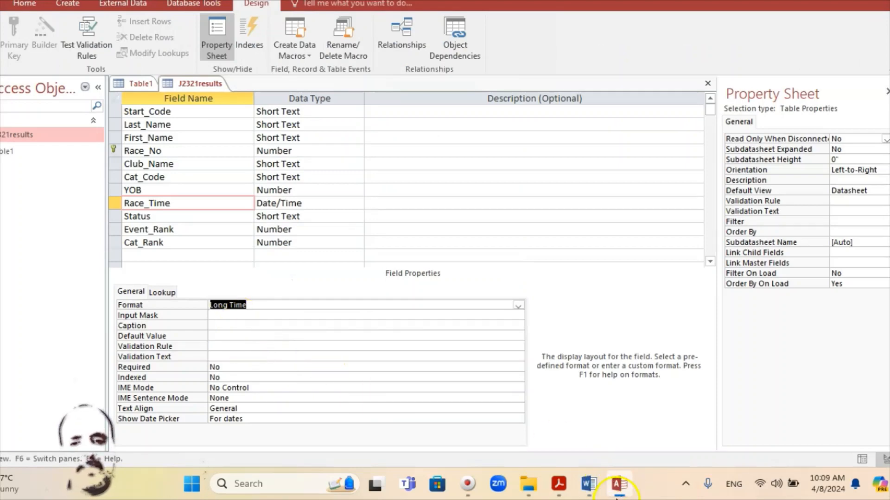
Read question 16 on page 7 about importing j2321start_times.csv, then return to Access
click(558, 483)
scroll(327, 312, down, 5)
scroll(328, 312, down, 5)
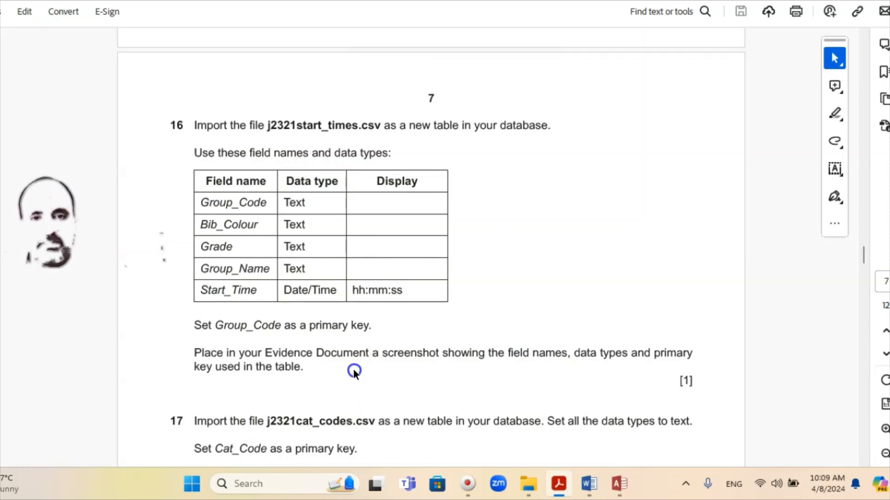
click(498, 405)
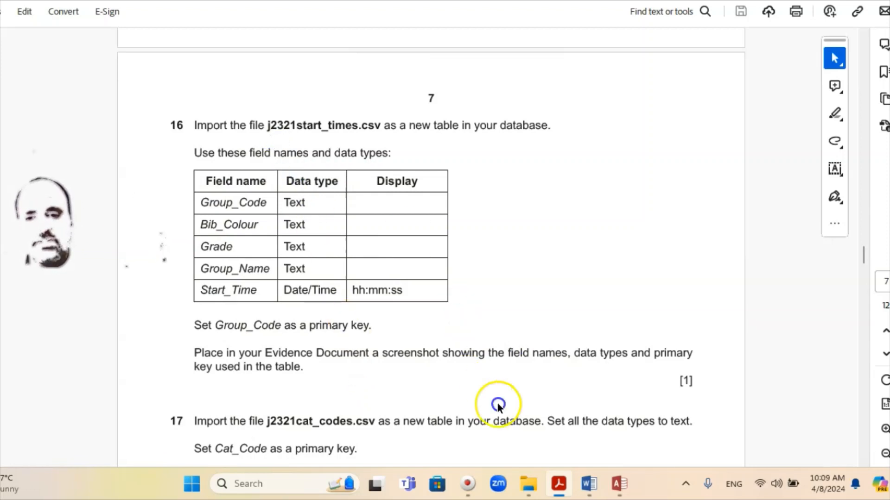
click(618, 485)
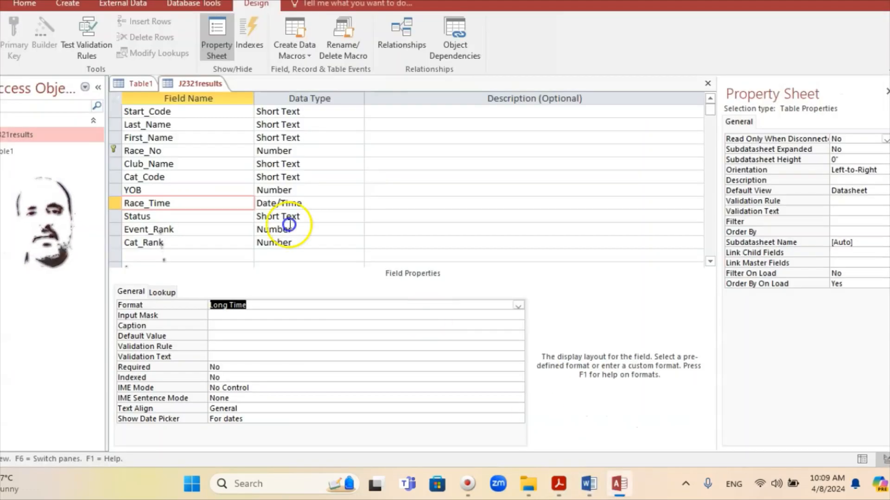
Close the J2321results design view, saving the changes
right_click(205, 84)
click(218, 106)
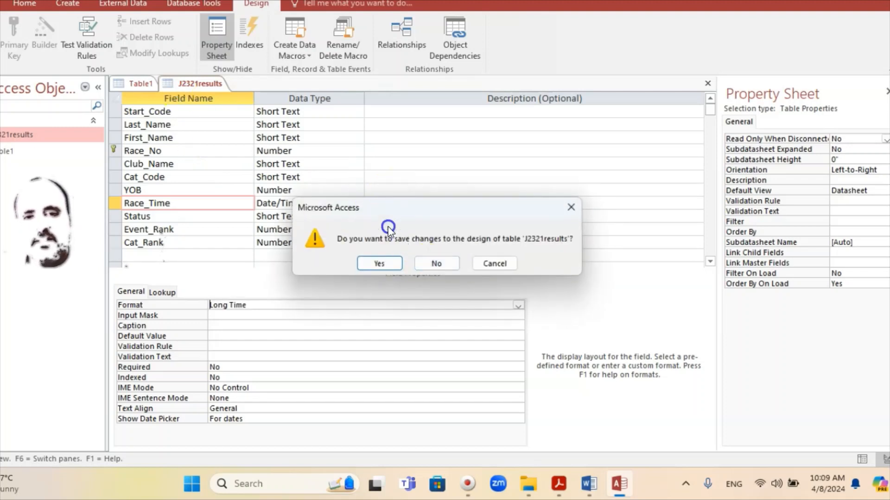
click(381, 263)
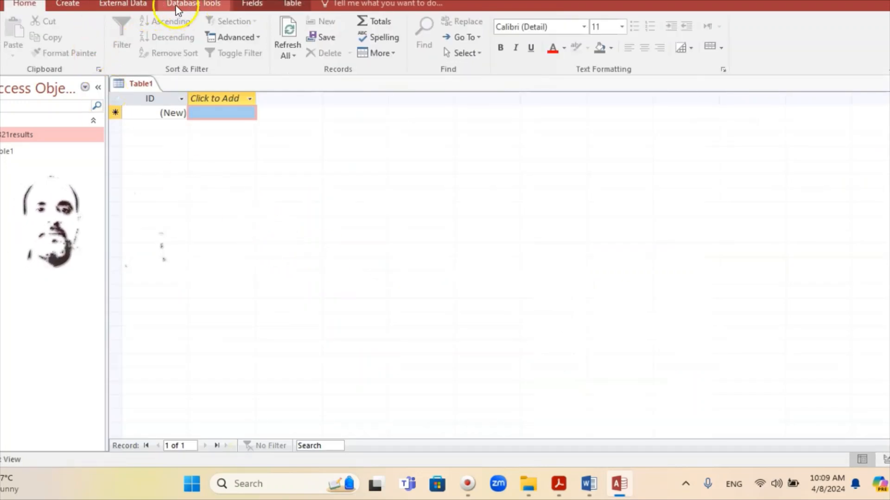
Start a text-file import of j2321start_times into a new table
click(123, 4)
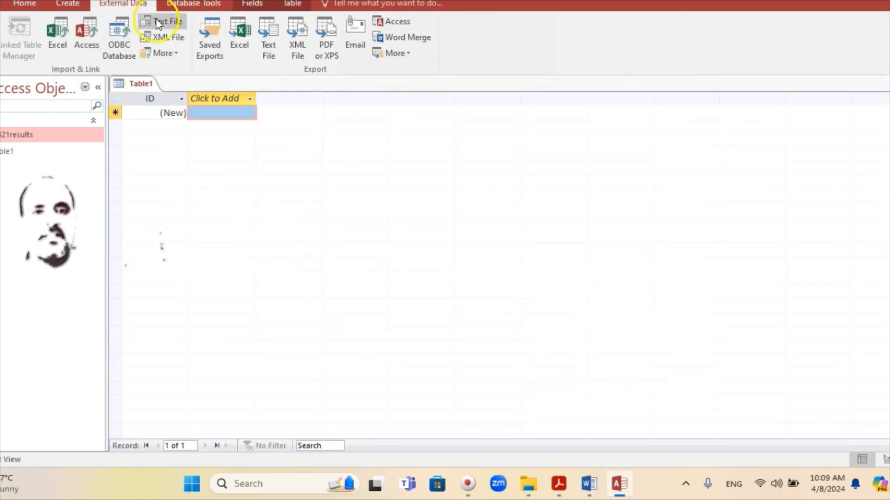
click(171, 22)
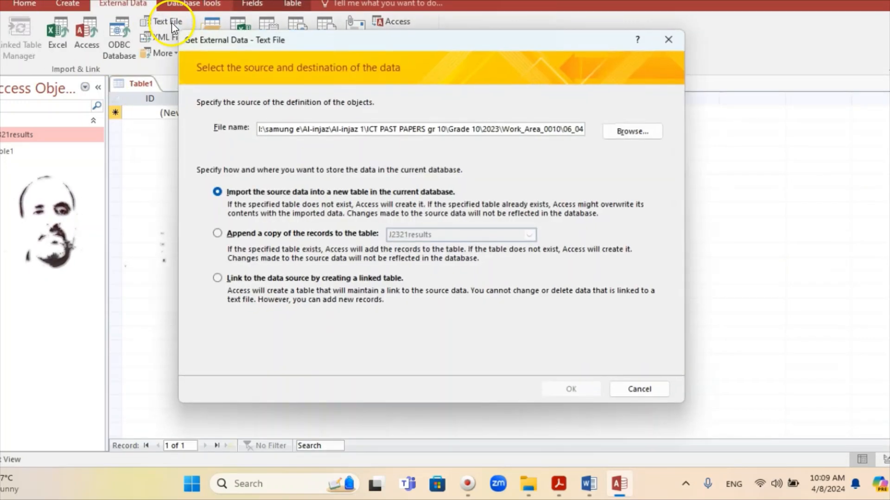
click(643, 131)
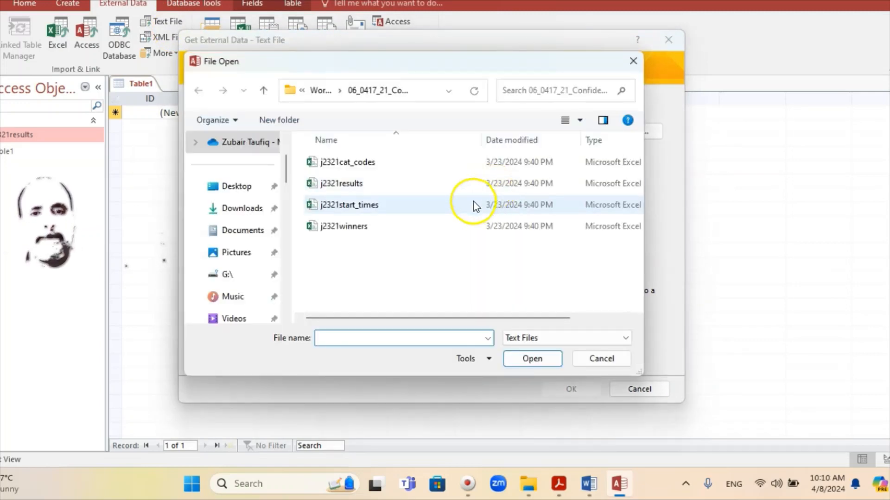
click(560, 487)
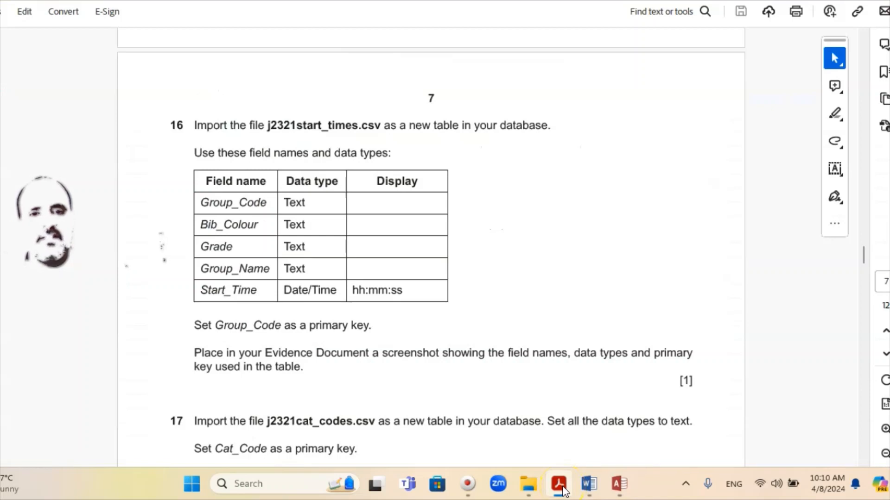
click(564, 491)
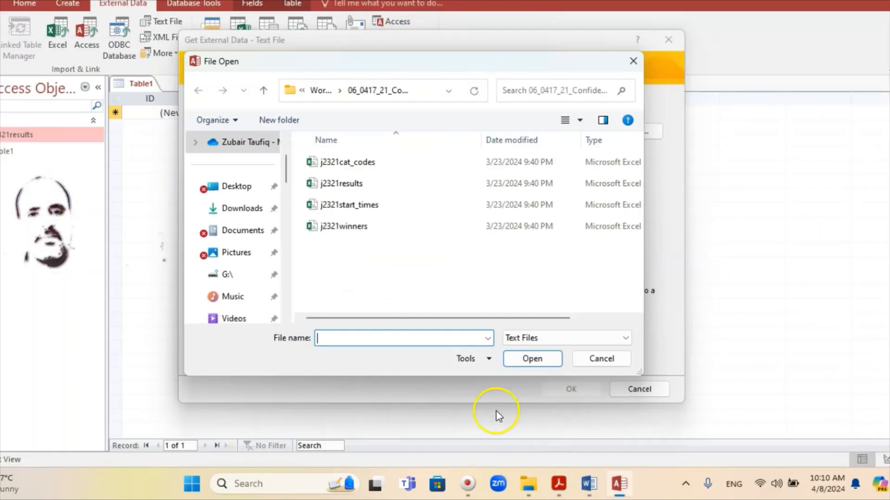
double_click(348, 206)
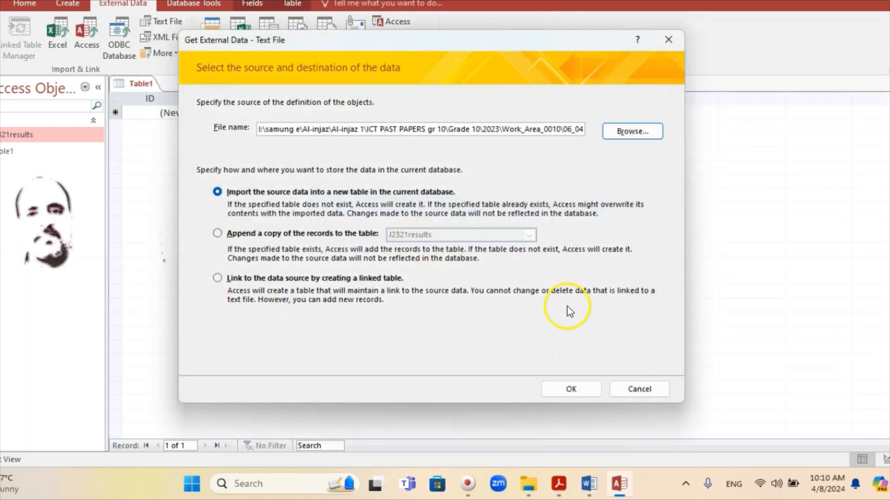
click(577, 398)
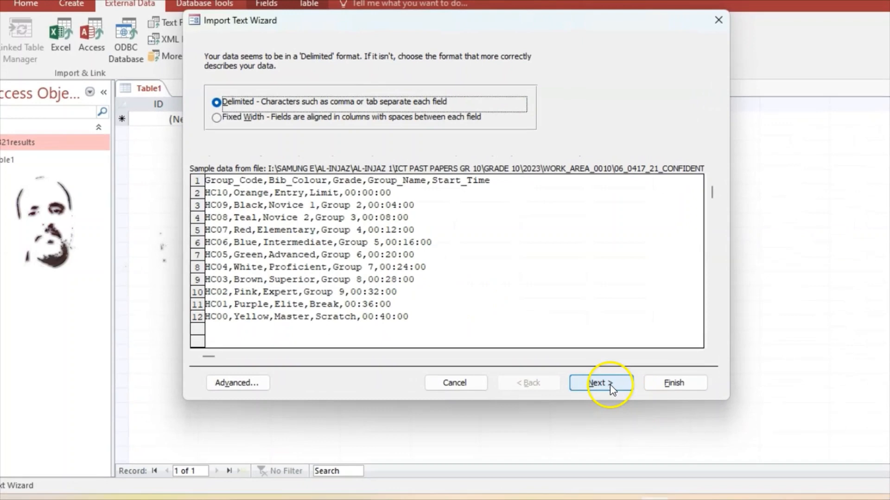
Use the first row as field names and review the Bib_Colour, Grade, Group_Name and Start_Time field settings
click(568, 361)
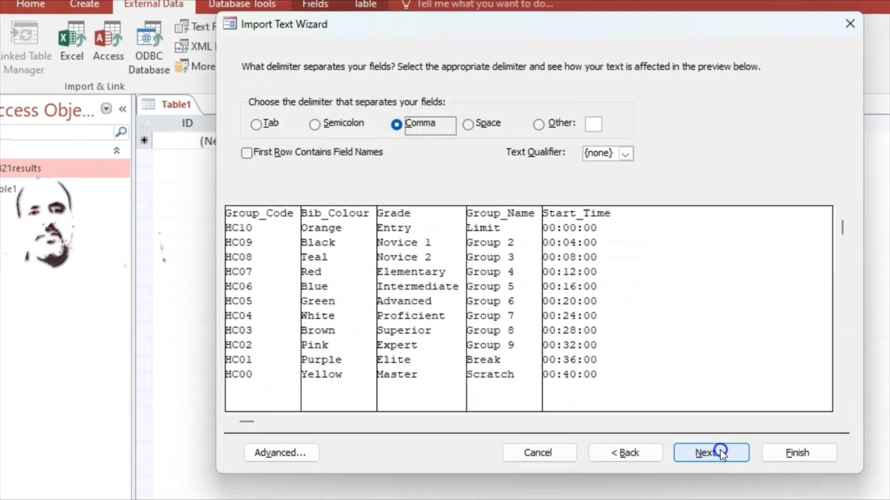
click(248, 154)
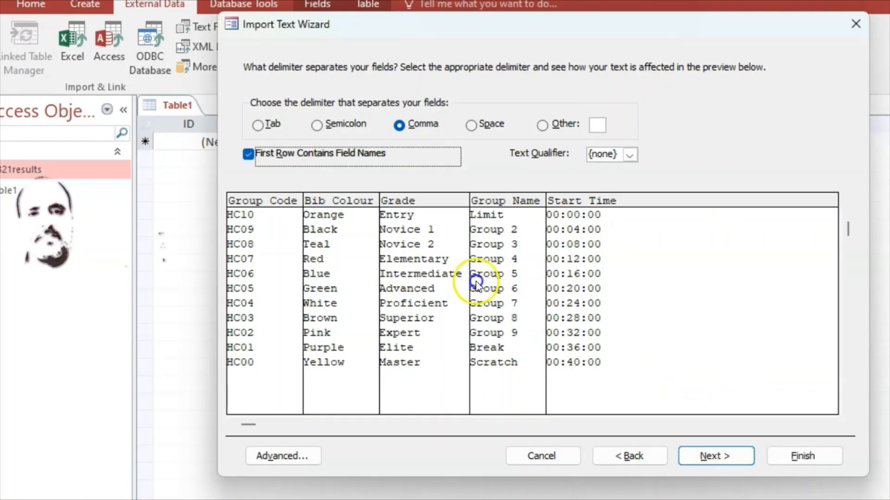
click(730, 459)
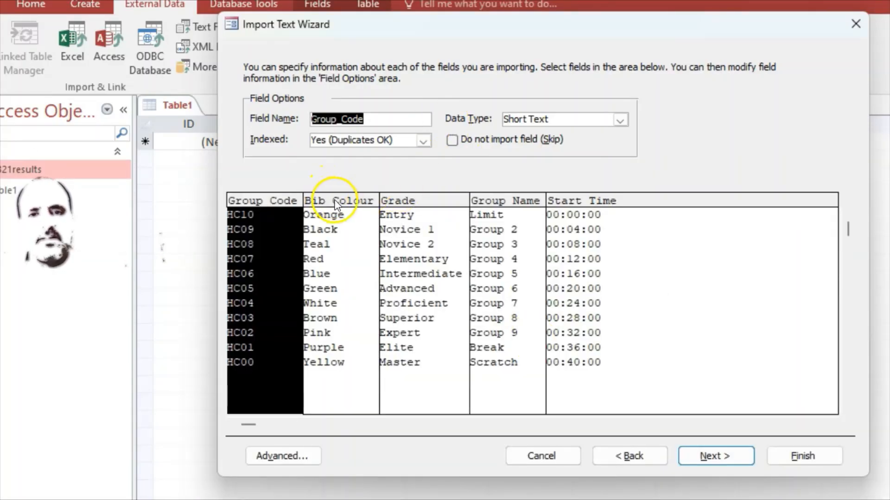
click(335, 201)
click(412, 201)
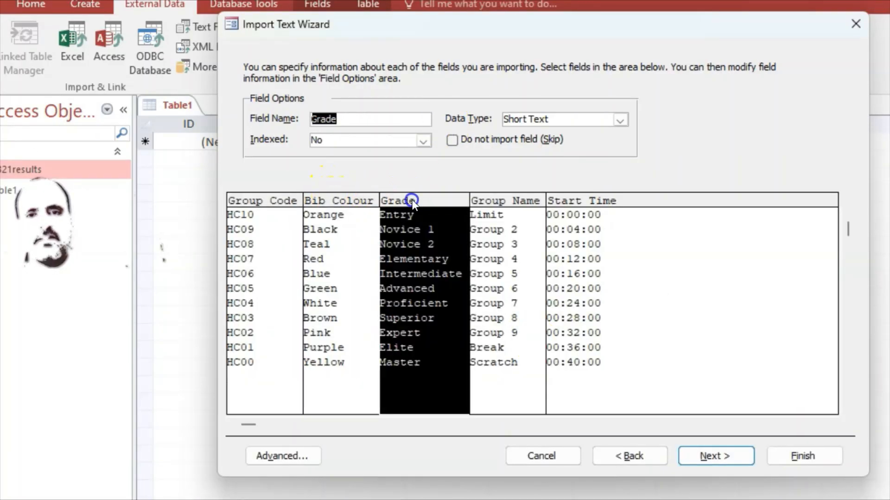
click(513, 200)
click(586, 206)
click(684, 456)
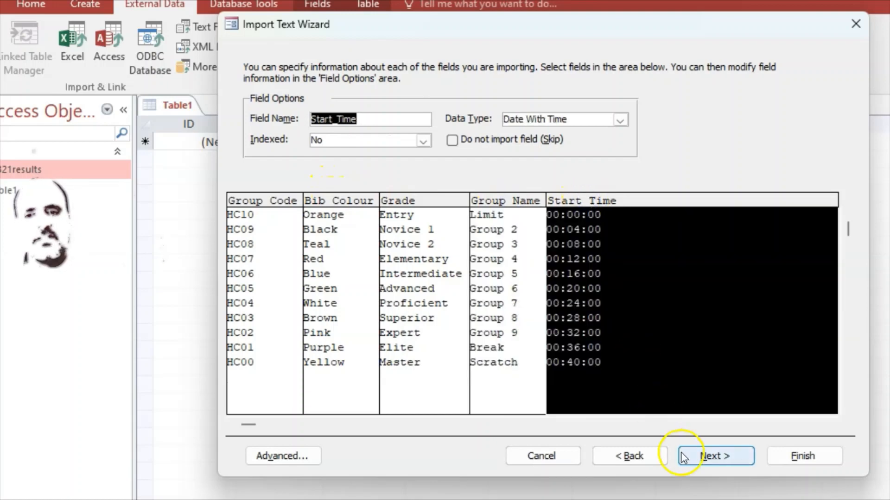
click(741, 497)
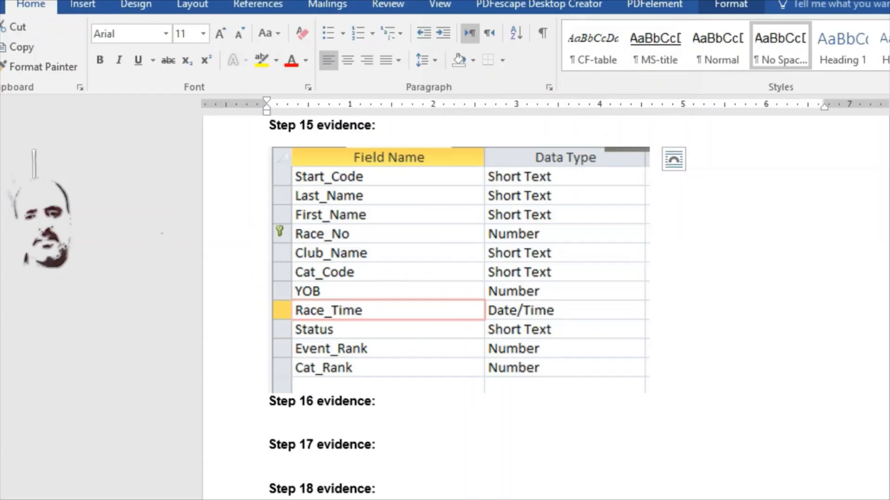
key(alt+Tab)
key(alt+Tab)
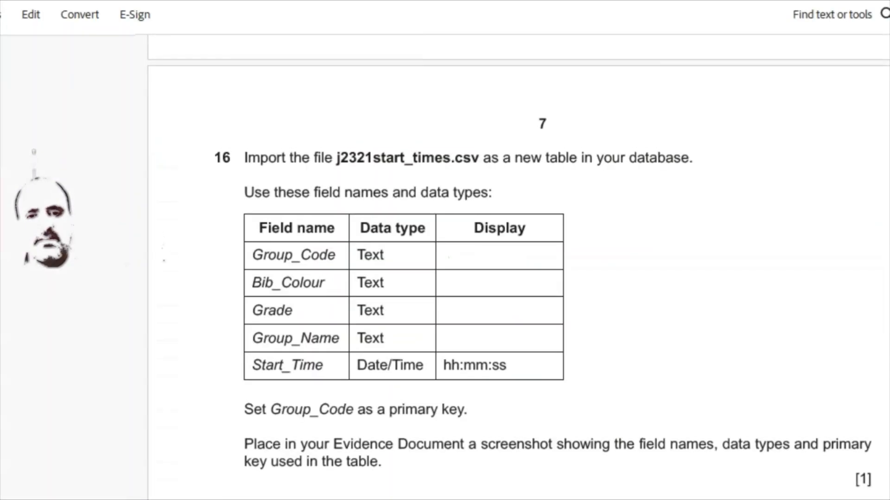
key(alt+Tab)
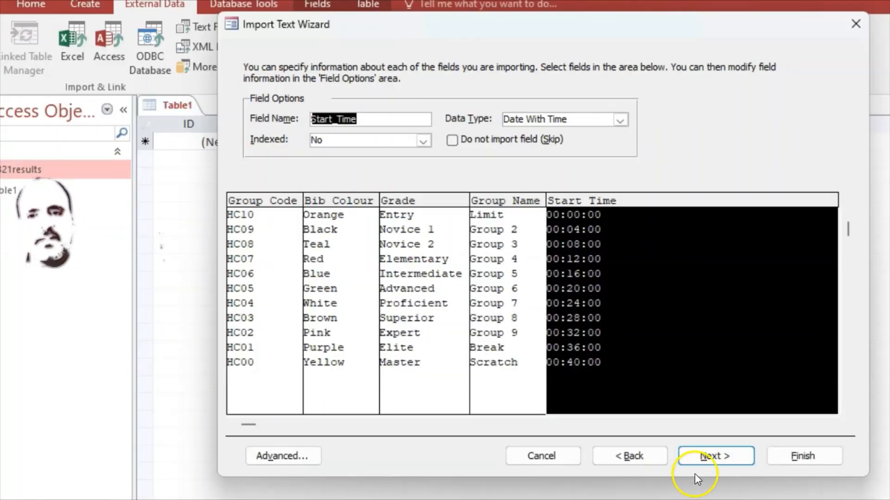
Make Group_Code the primary key and finish importing the data as J2321start_times
click(709, 457)
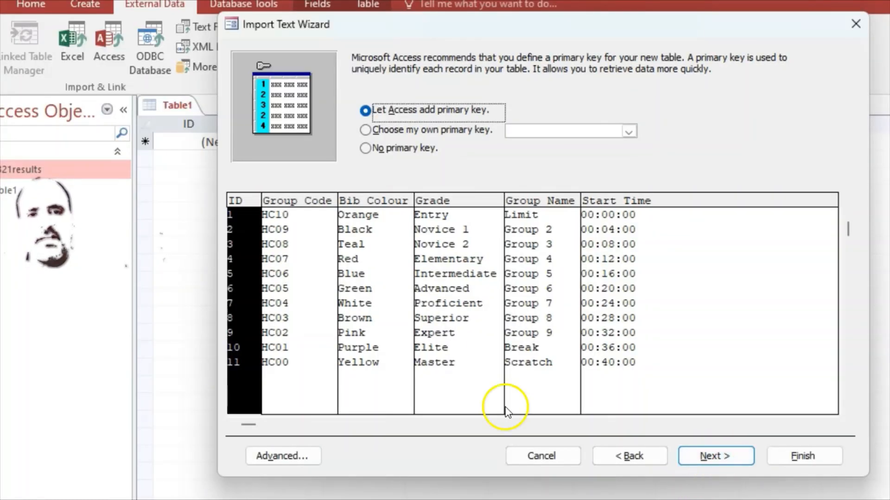
click(365, 129)
key(alt+Tab)
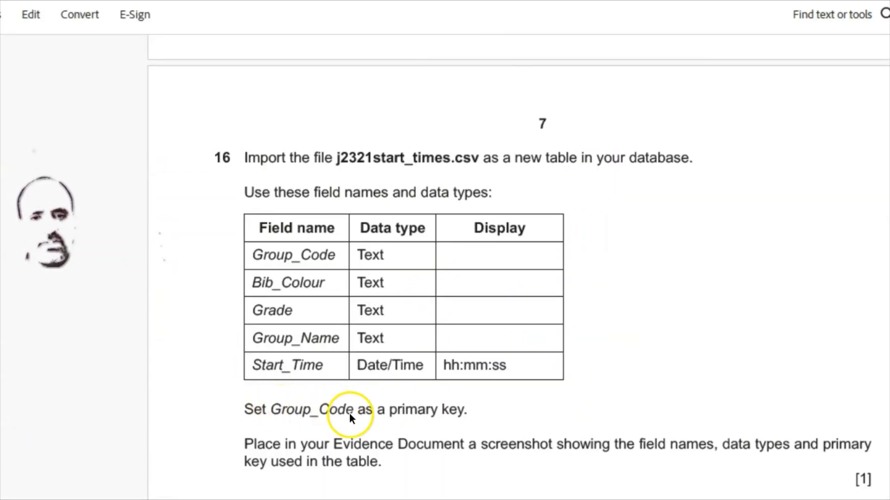
key(alt+Tab)
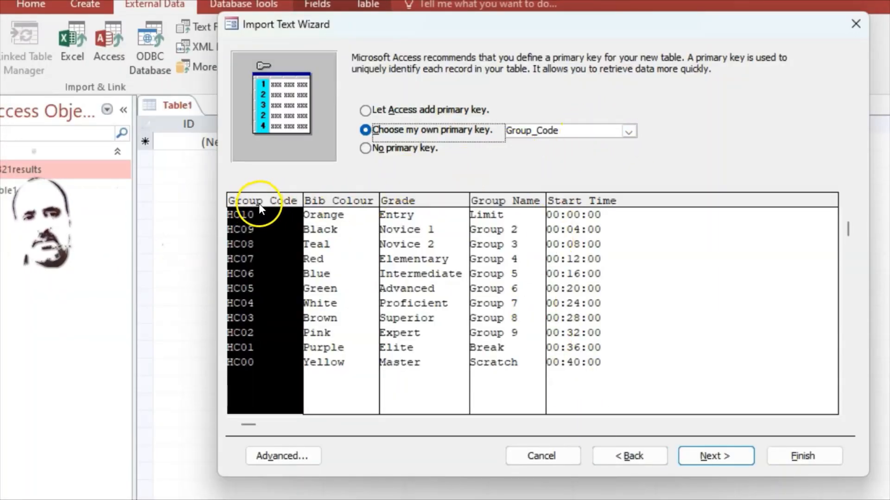
click(716, 457)
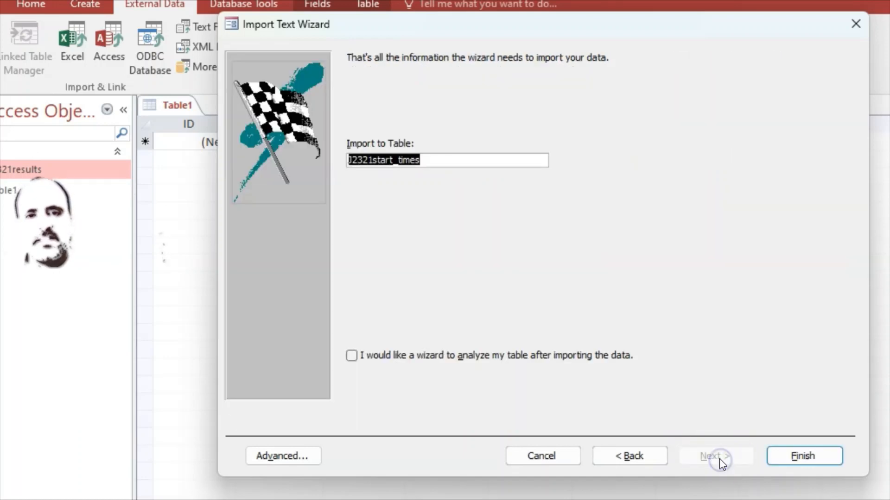
click(789, 448)
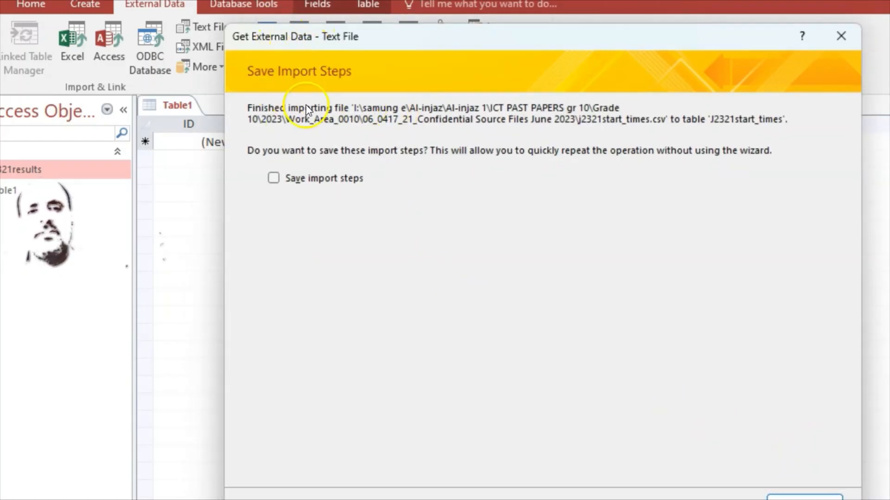
Skip saving import steps, then view J2321start_times to check its HC00–HC10 records and close it
click(806, 499)
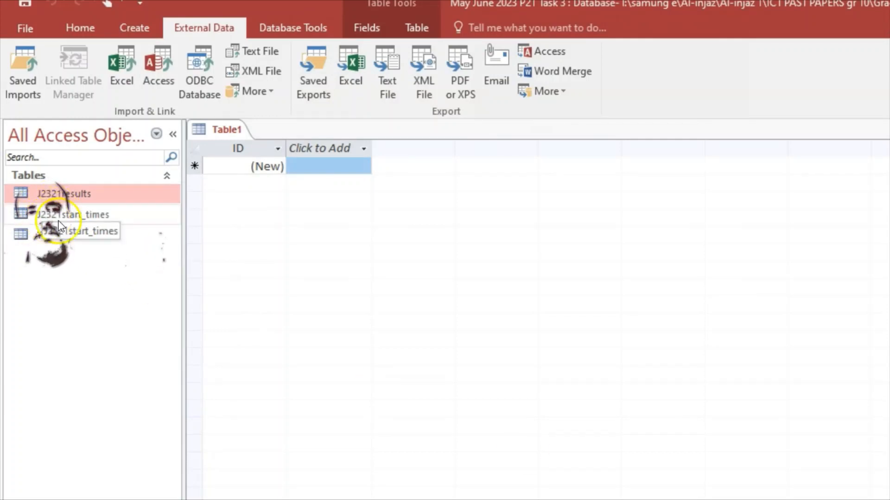
double_click(84, 215)
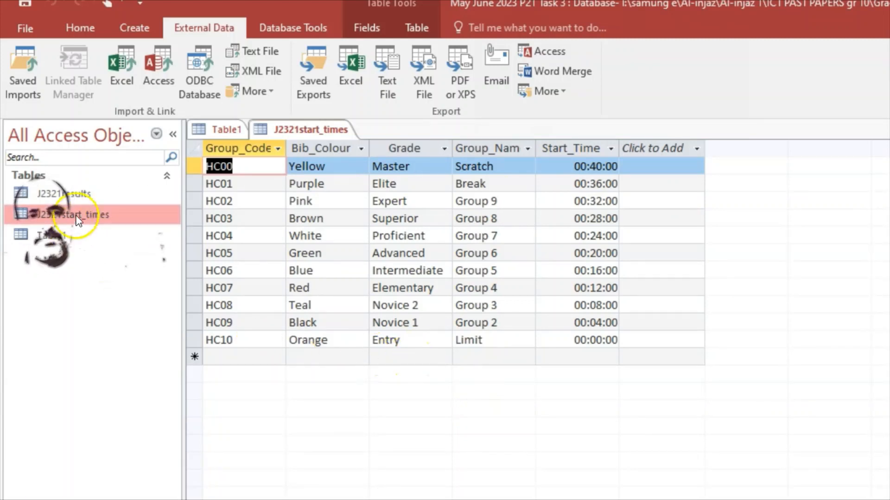
right_click(301, 129)
click(340, 156)
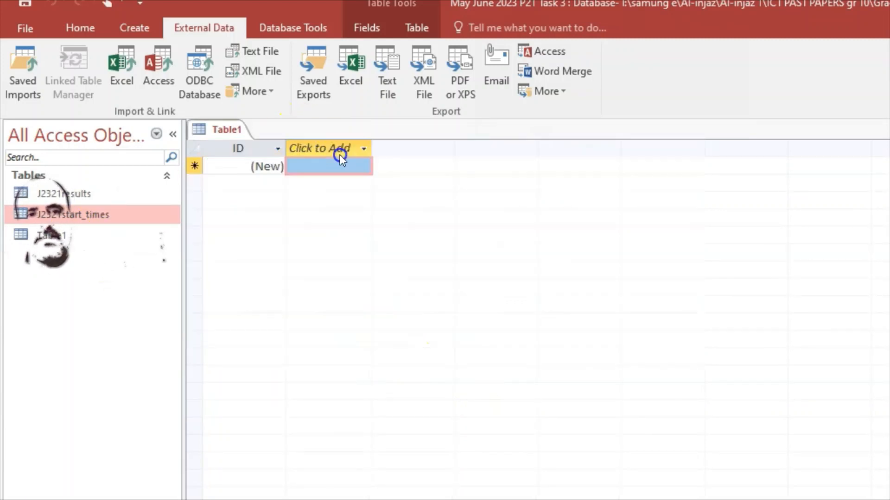
Open J2321start_times in Design View and compare it against the exam paper's task
right_click(76, 213)
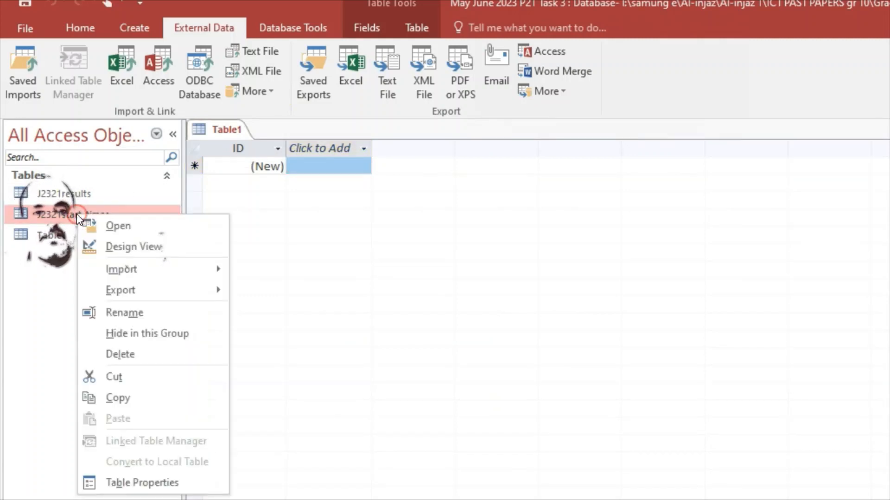
click(116, 245)
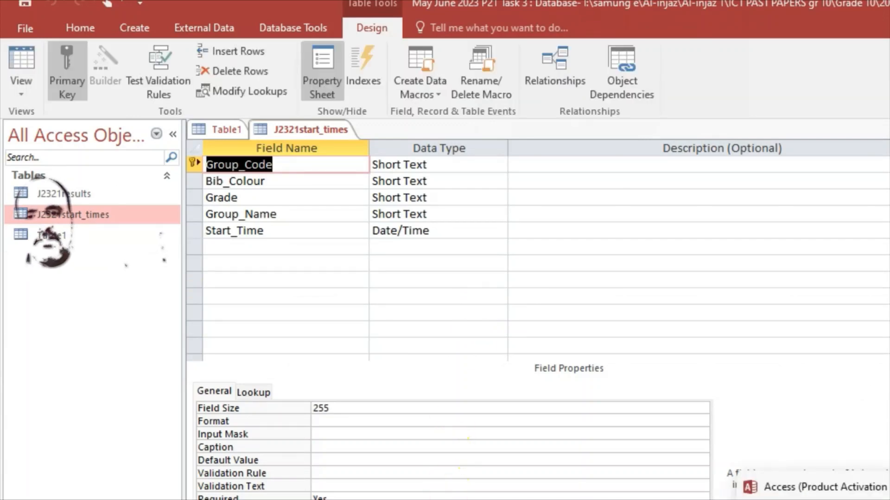
click(825, 499)
click(825, 499)
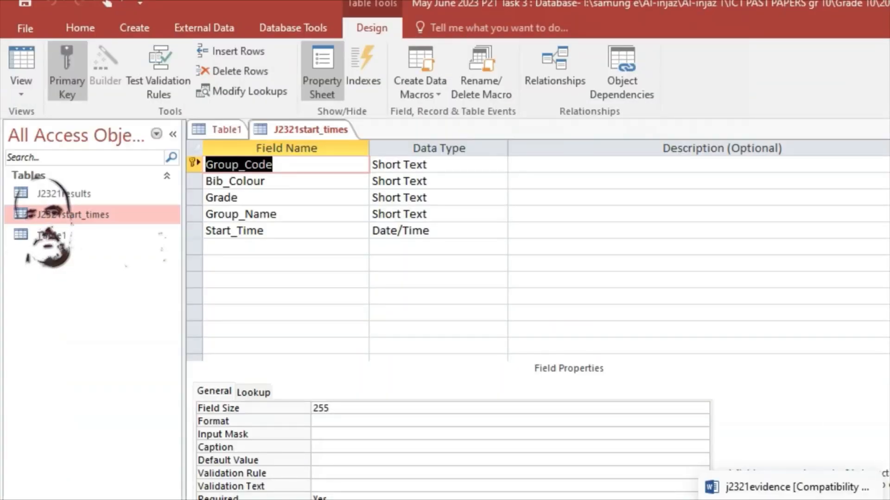
click(748, 499)
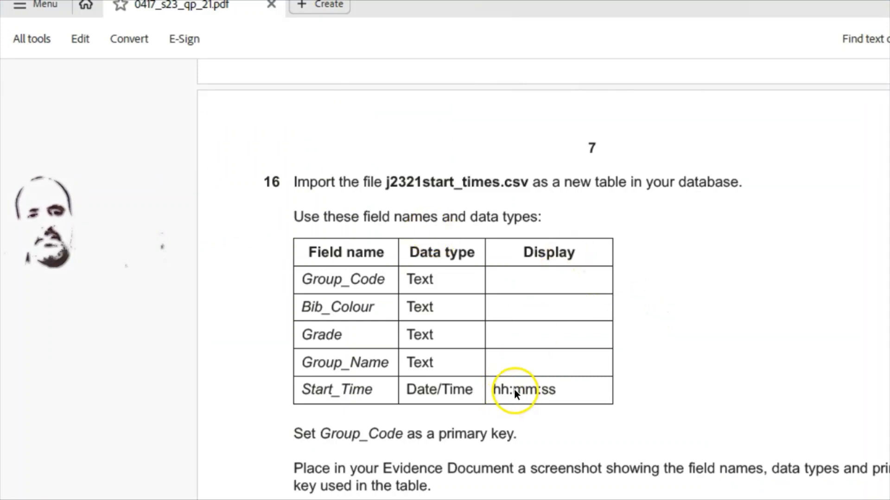
click(748, 499)
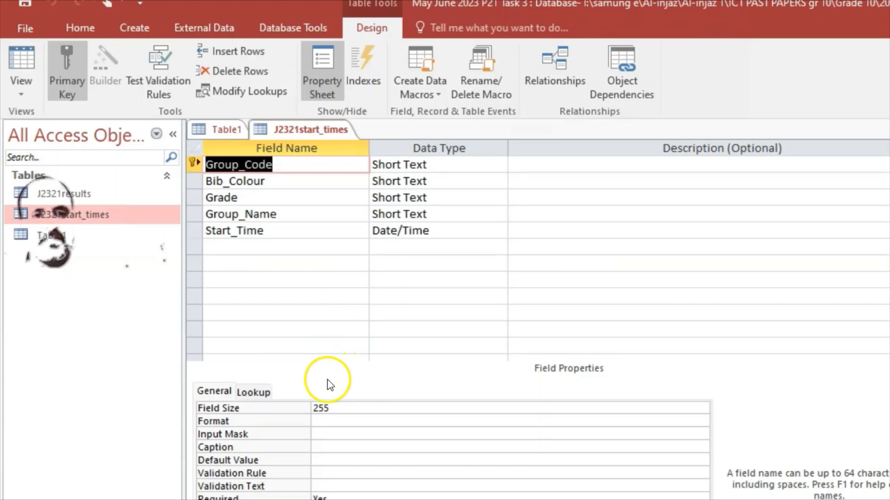
Give Start_Time the Long Time (hh:mm:ss) format and confirm Group_Code remains the primary key
click(264, 229)
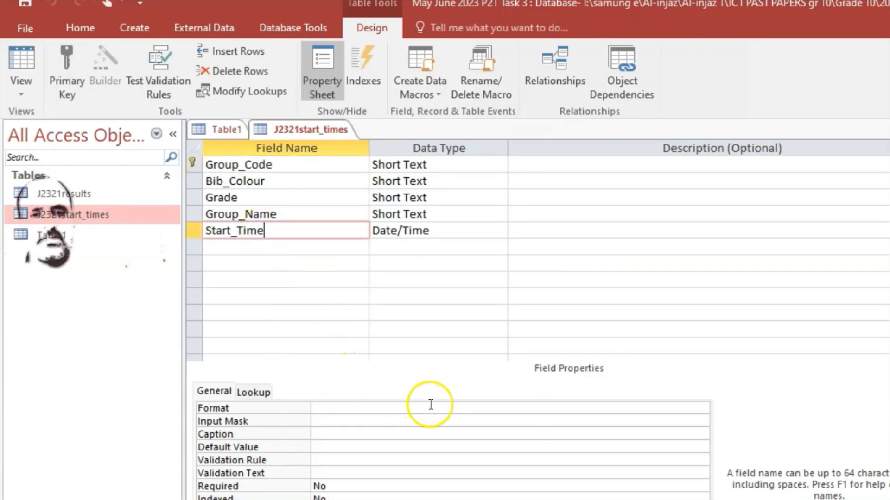
click(439, 411)
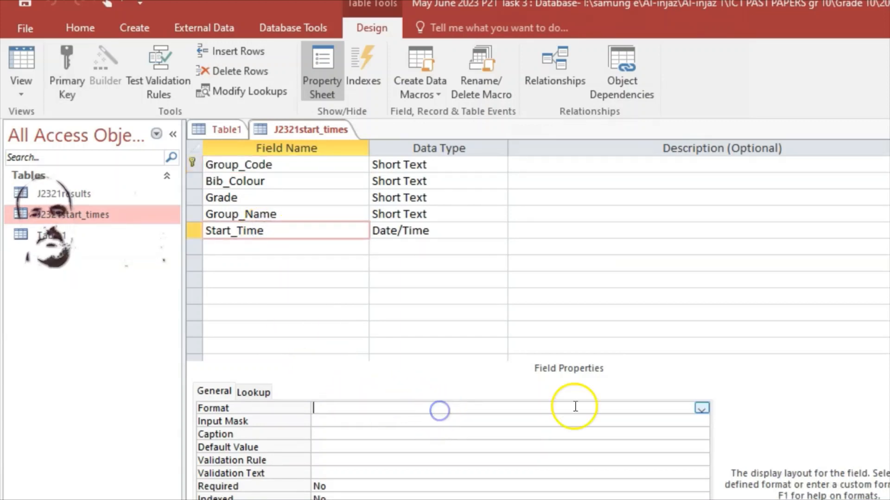
click(701, 407)
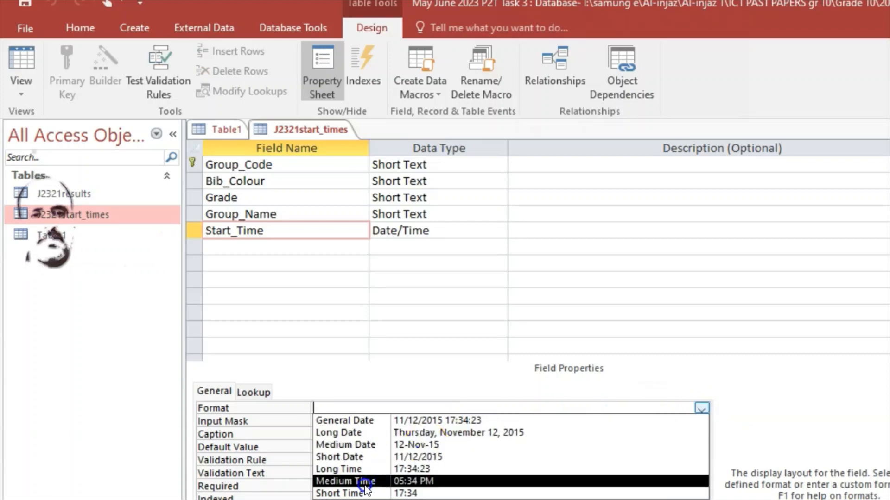
click(360, 470)
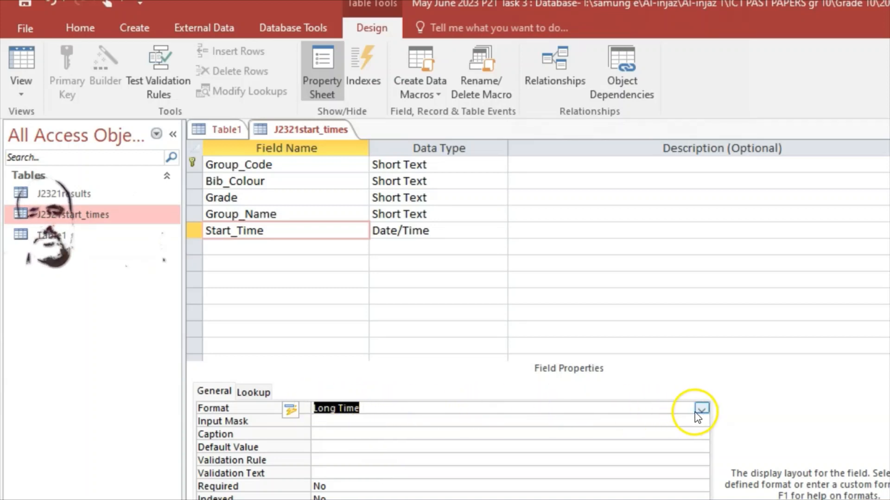
click(808, 499)
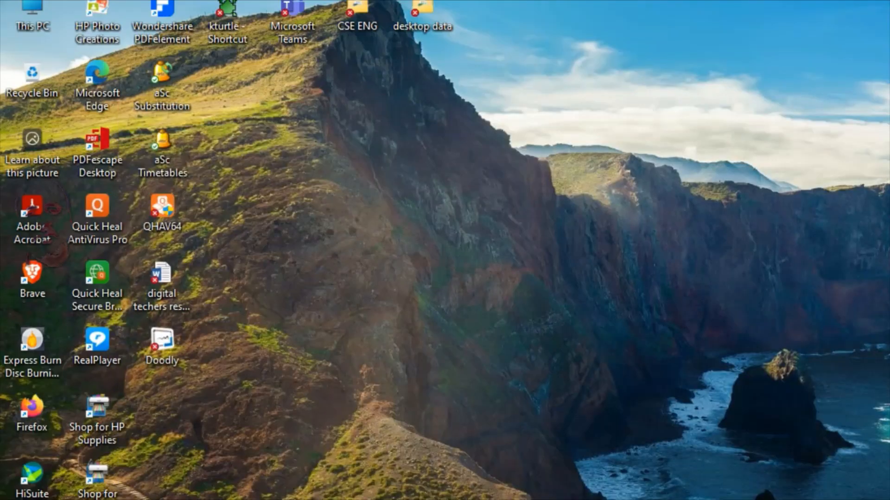
click(807, 499)
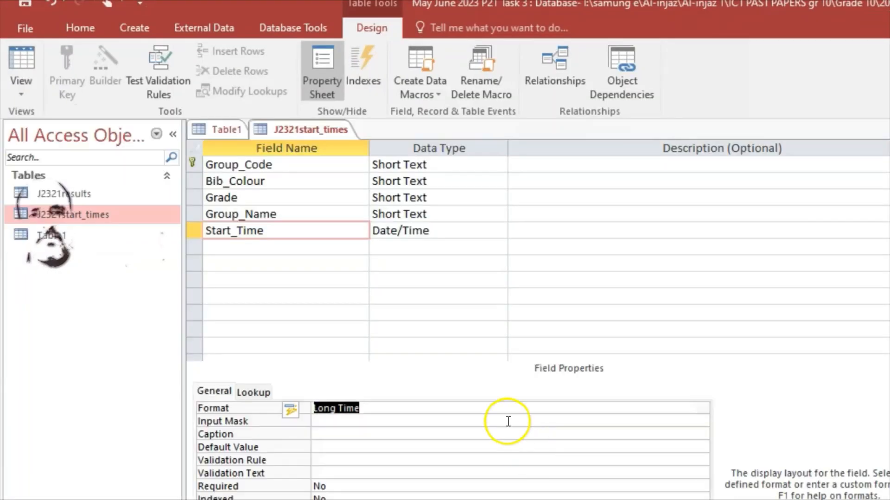
click(225, 165)
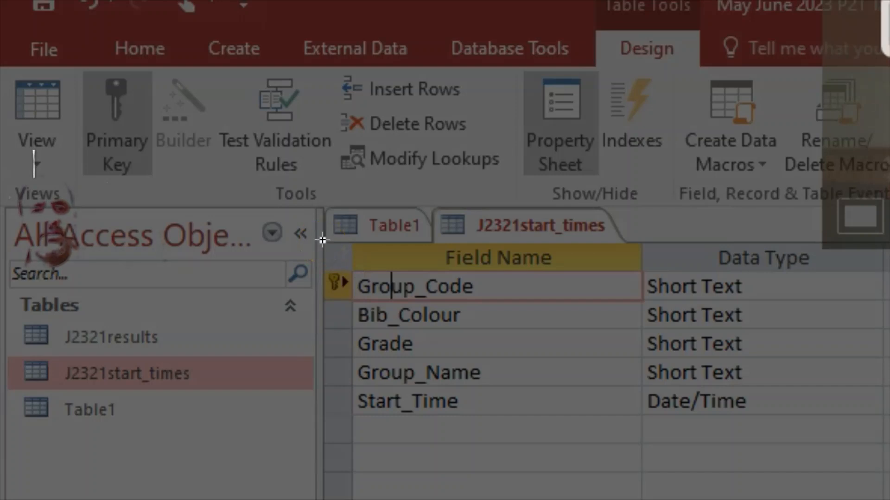
Capture the J2321start_times field names and data types as a screenshot for the Word evidence
drag(323, 240, 878, 422)
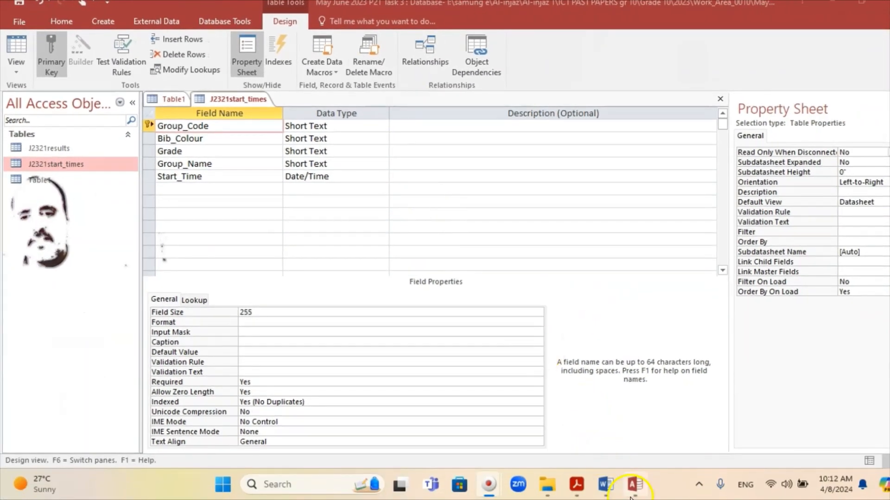
click(603, 487)
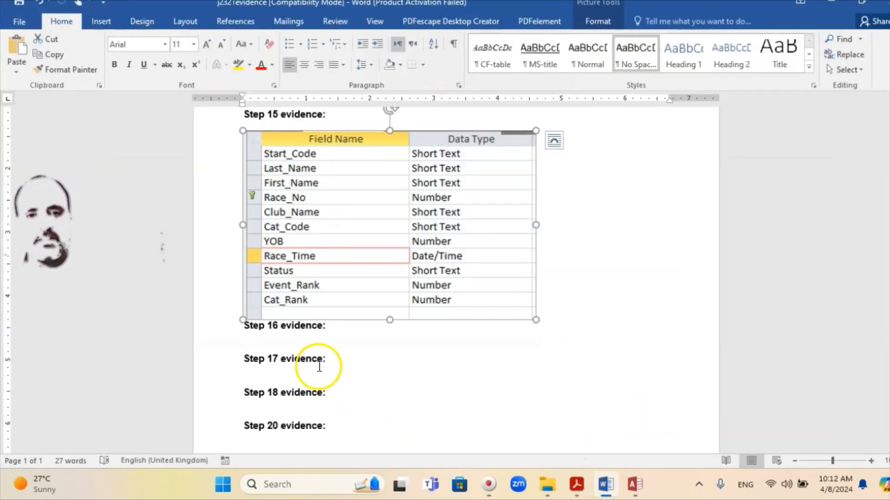
Paste the design screenshot as a picture under 'Step 16 evidence' and enlarge it to match Step 15
click(576, 487)
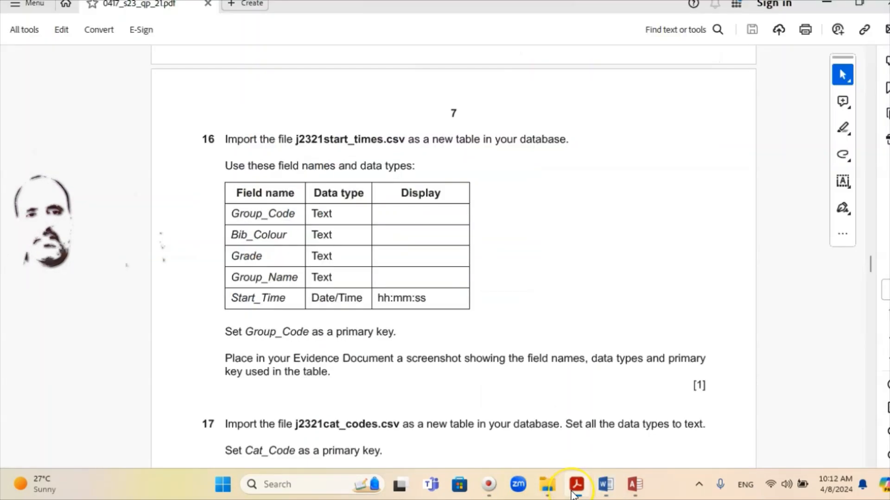
click(575, 493)
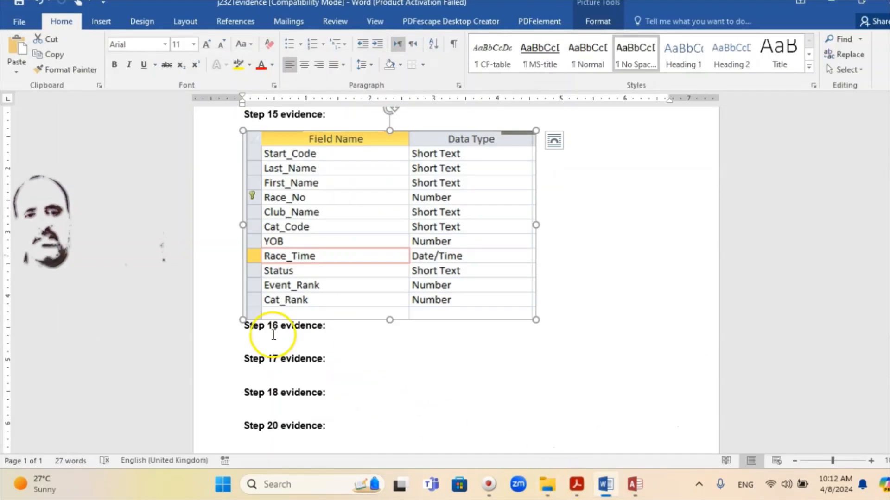
click(248, 344)
right_click(248, 343)
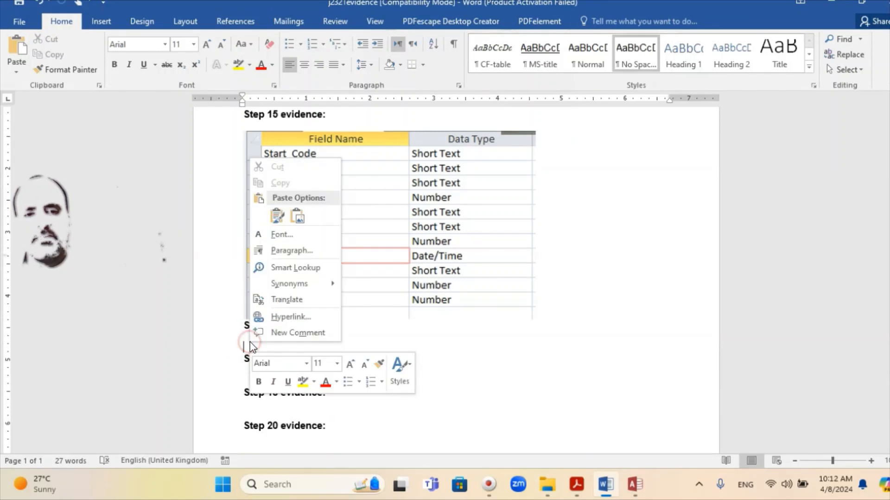
click(278, 216)
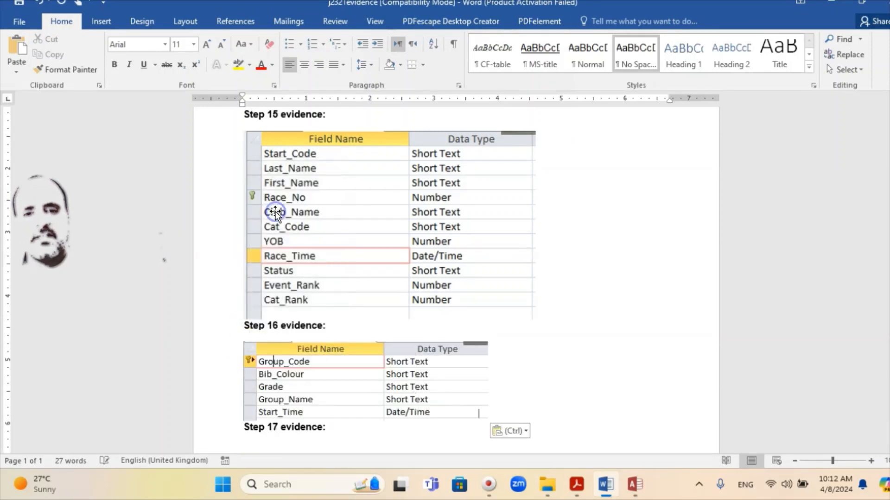
scroll(440, 394, down, 2)
scroll(443, 374, down, 1)
click(477, 341)
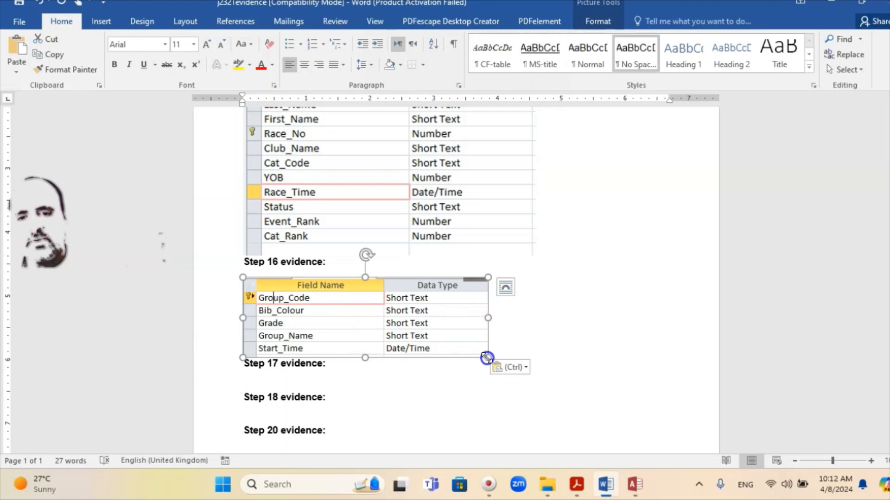
drag(491, 358, 516, 371)
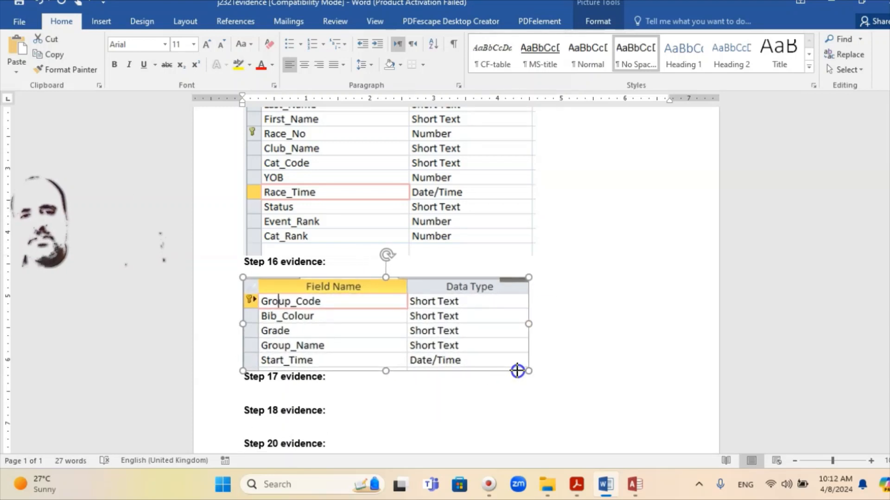
click(452, 419)
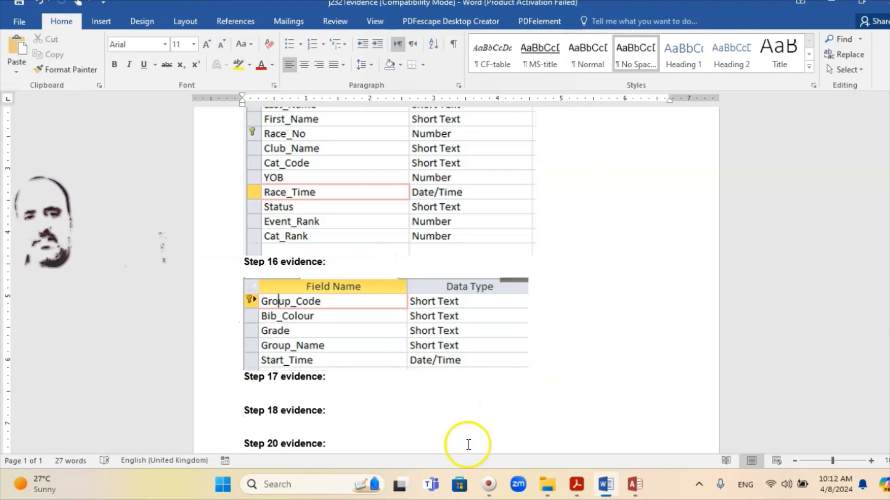
Scroll the exam paper to questions 17 and 18 on importing cat codes and relationships
click(580, 489)
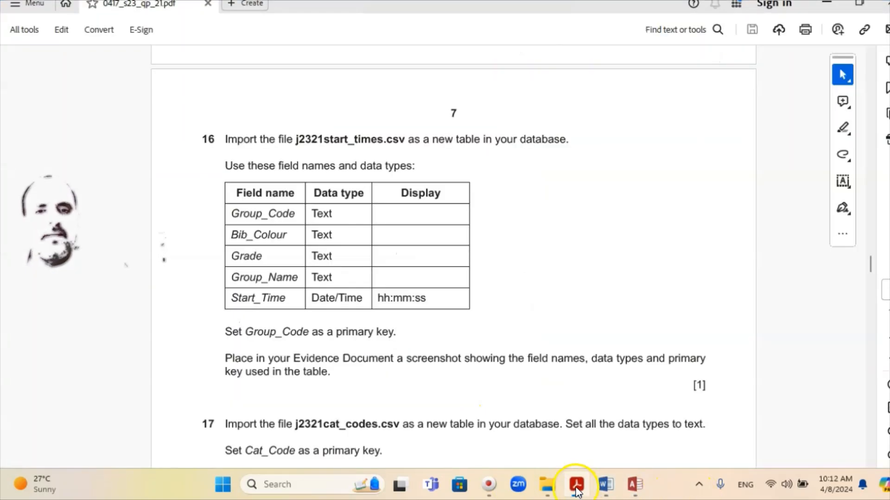
scroll(370, 361, down, 2)
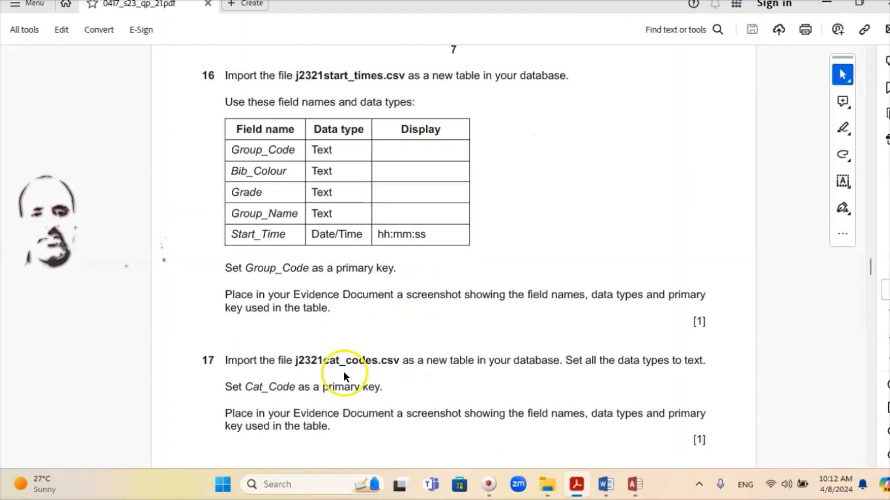
scroll(340, 368, down, 2)
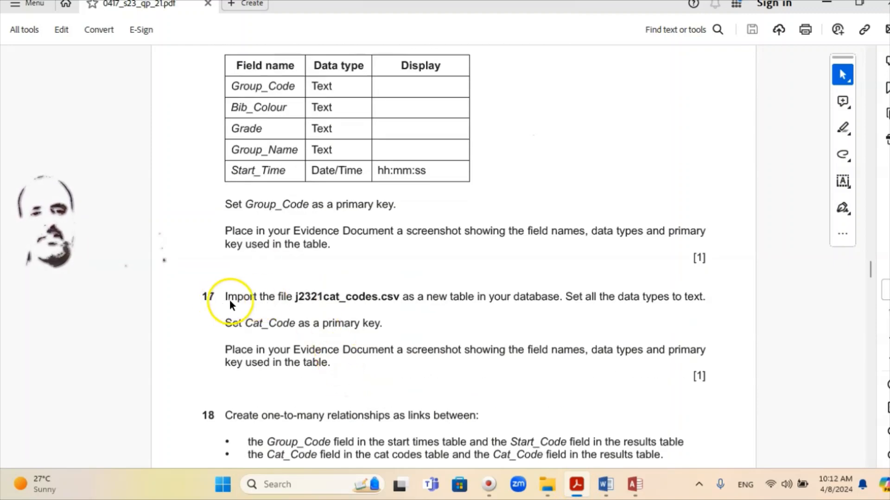
scroll(229, 298, down, 2)
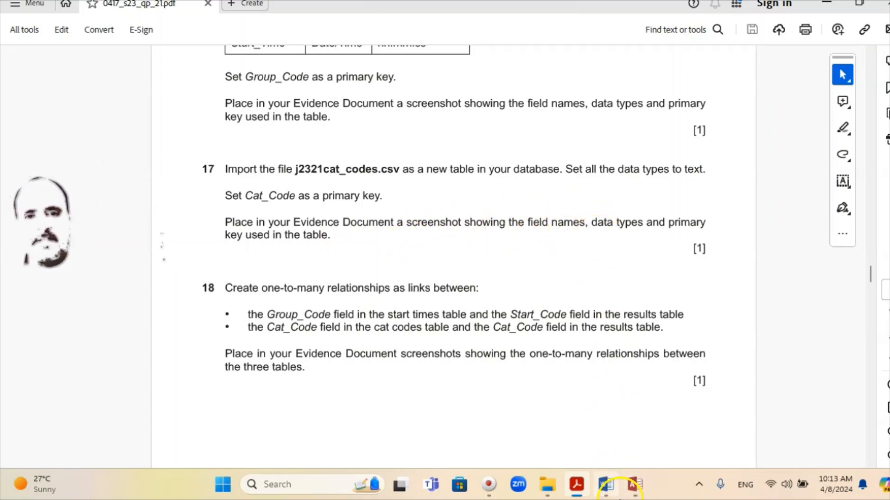
Close the J2321start_times design view, saving the Long Time format change
mouse_move(615, 496)
click(634, 484)
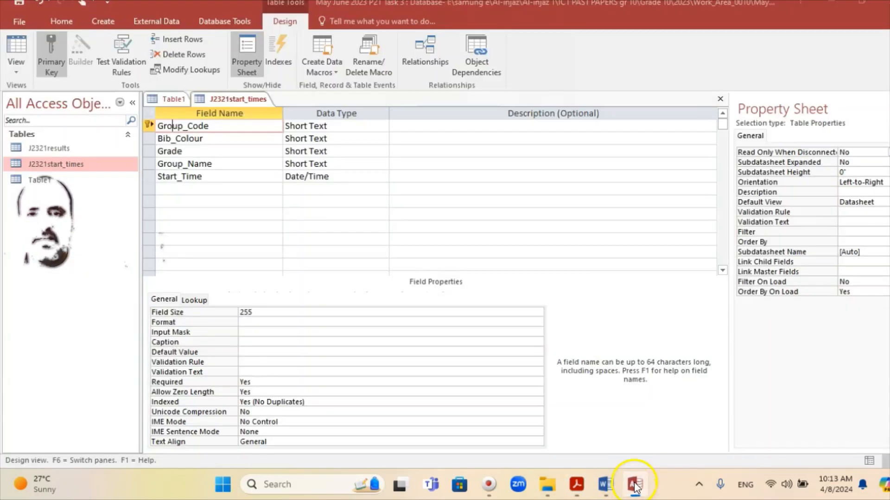
right_click(233, 102)
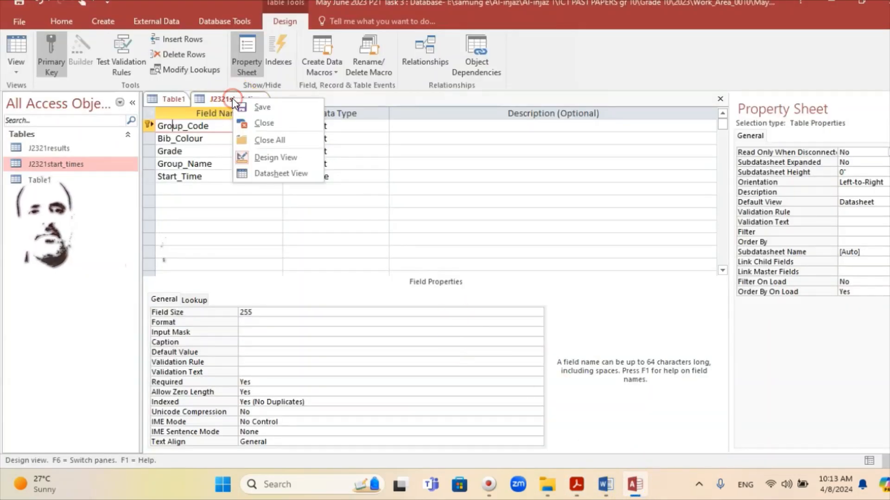
click(254, 123)
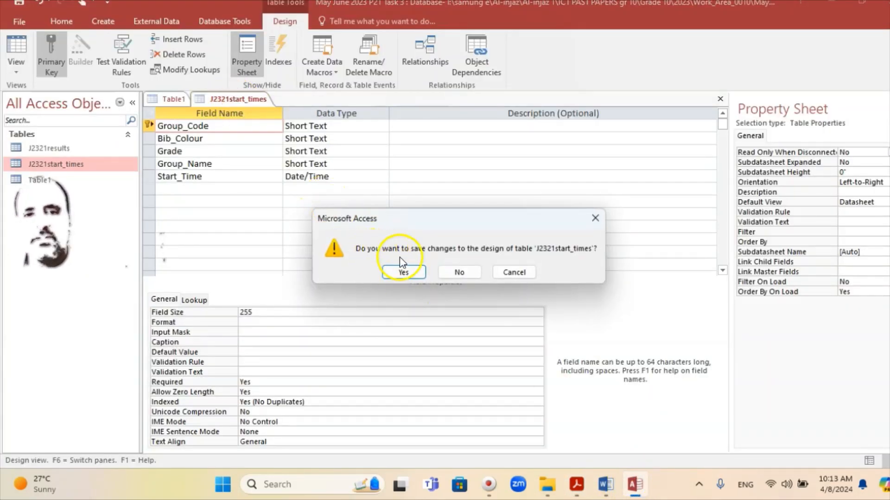
click(402, 275)
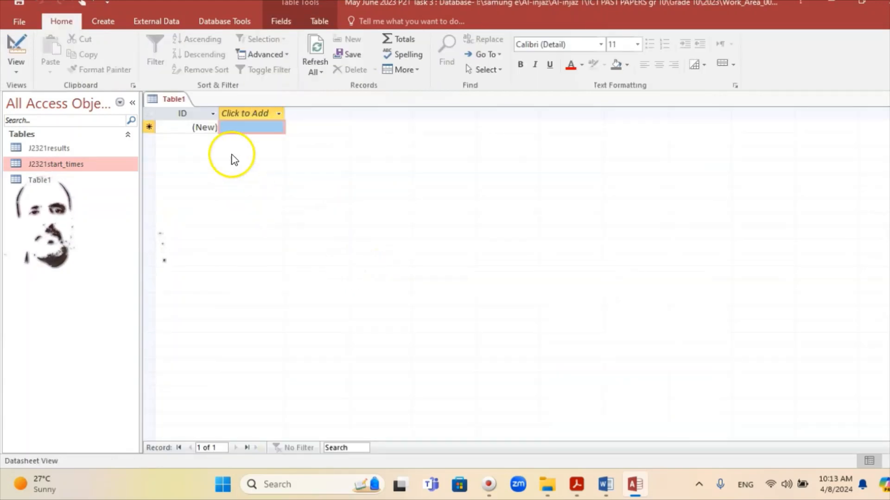
Start a delimited text import of j2321cat_codes.csv into a new table
click(159, 22)
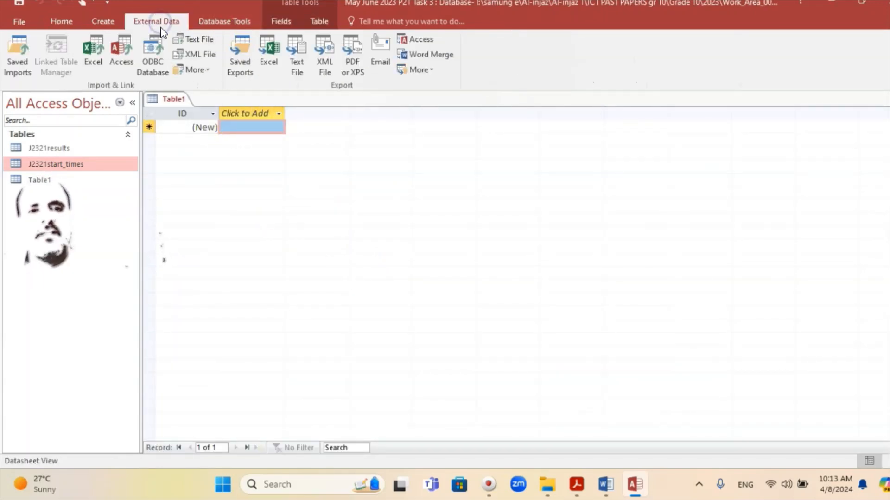
click(196, 43)
click(641, 145)
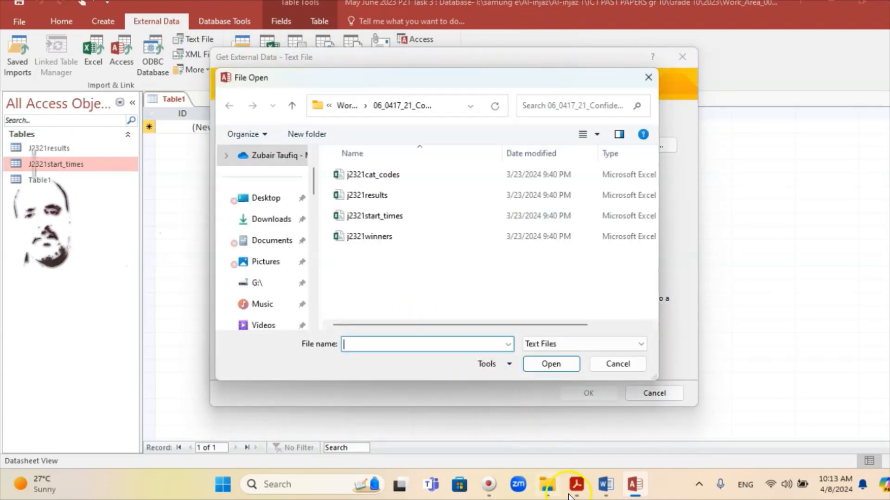
click(580, 490)
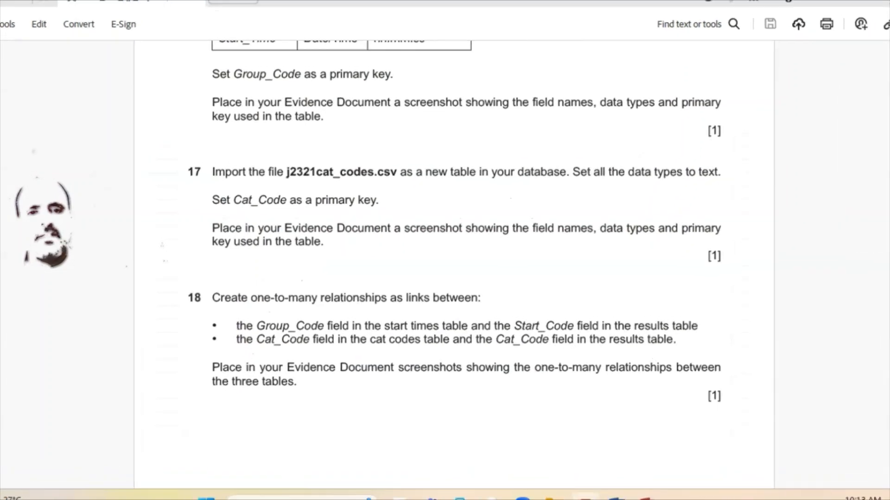
click(634, 486)
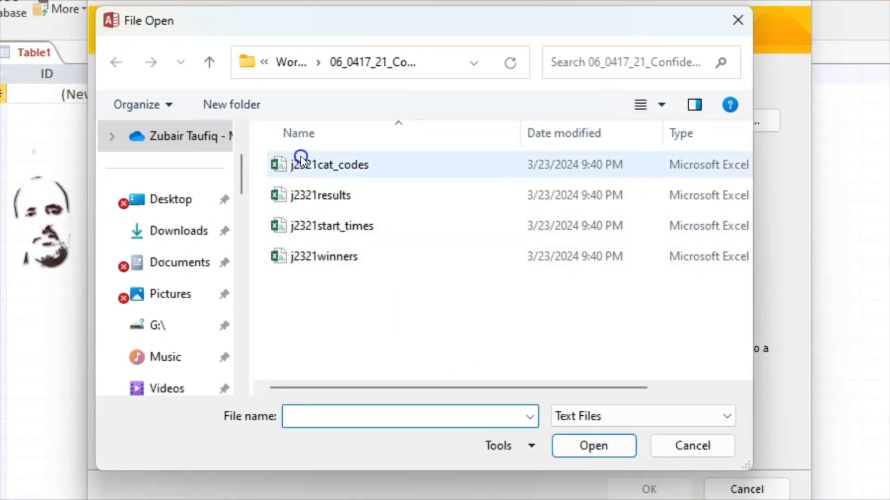
double_click(329, 165)
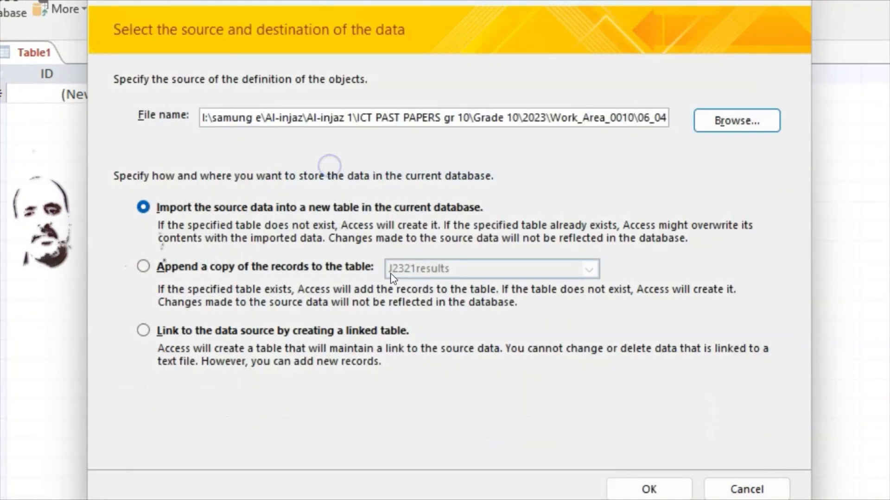
click(656, 489)
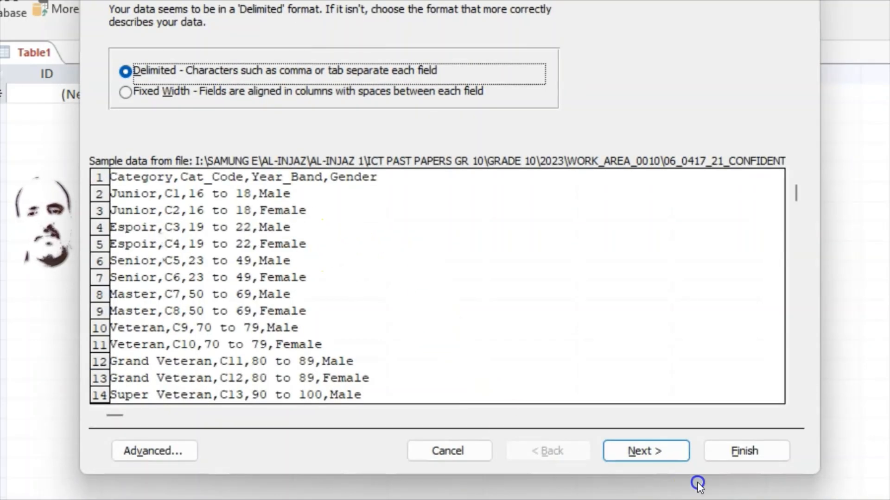
click(626, 452)
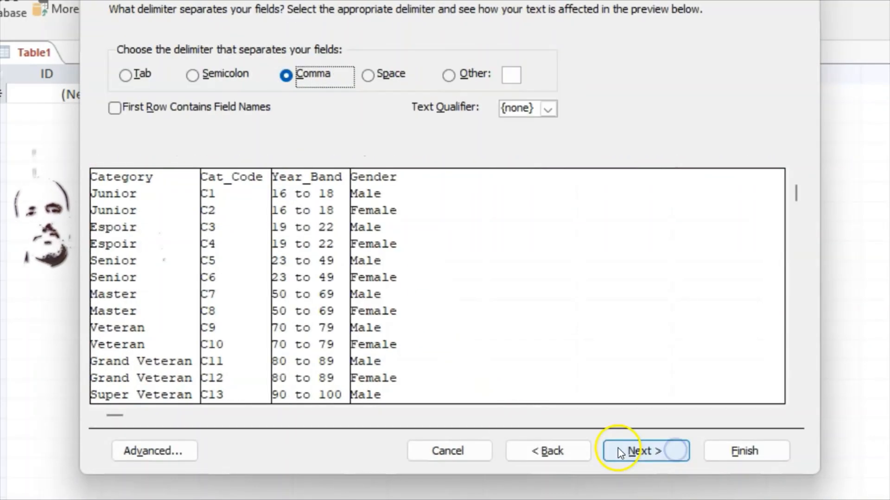
Use the first row as field names and review the Cat_Code, Year_Band and Gender field options
click(114, 108)
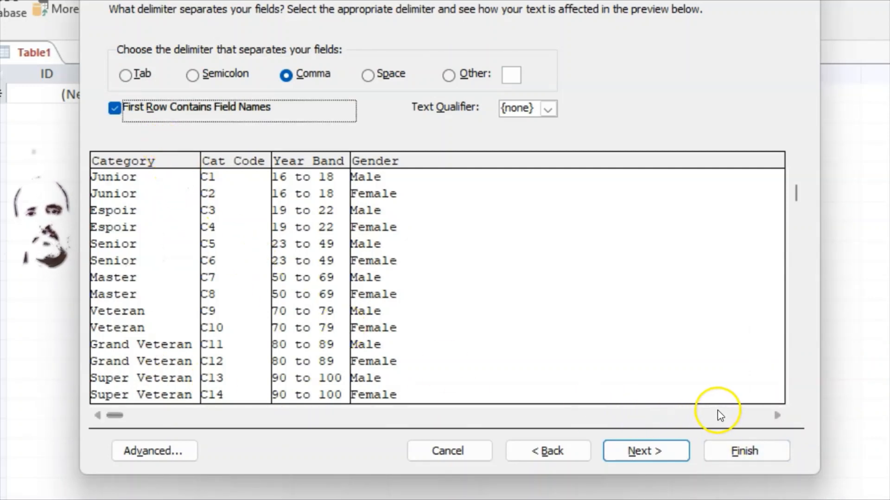
click(647, 454)
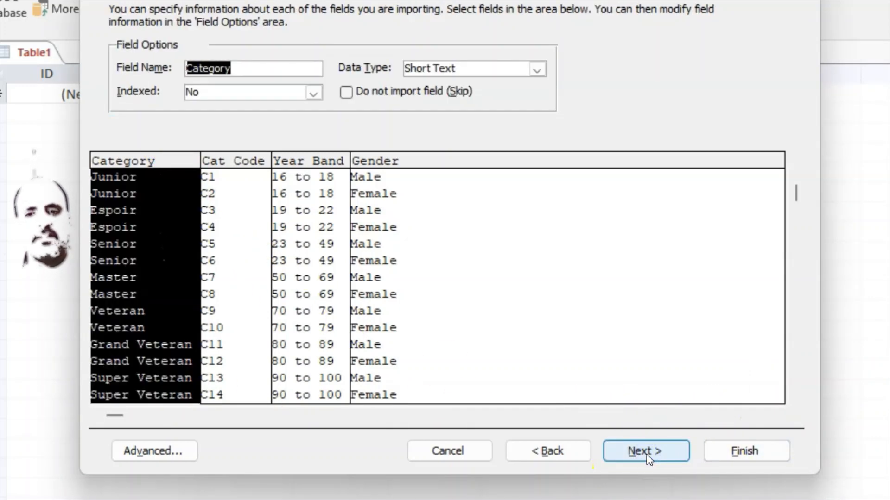
click(278, 277)
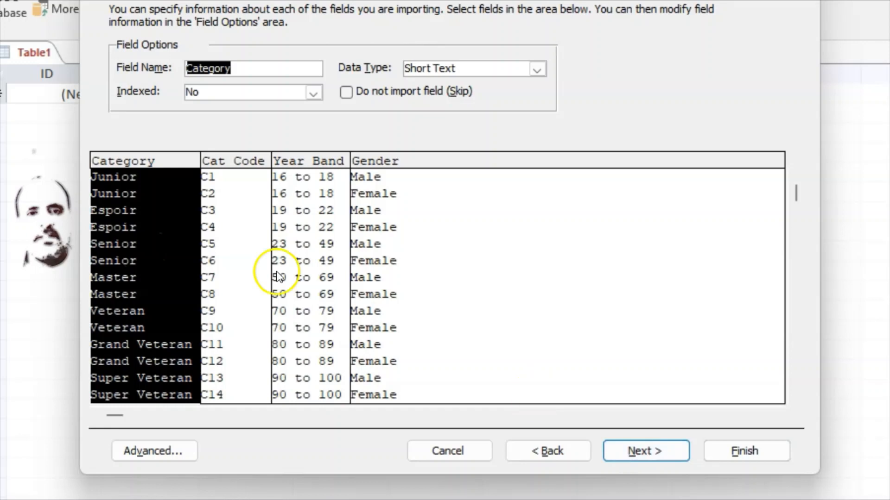
click(227, 165)
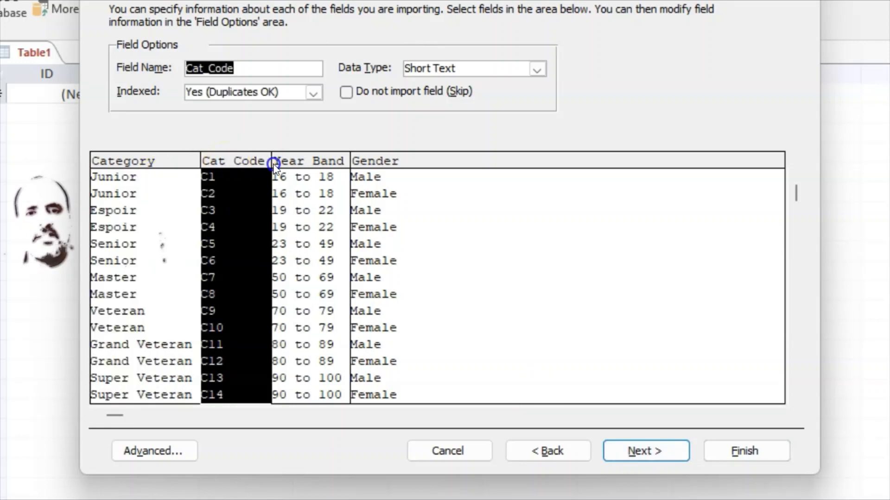
click(303, 163)
click(358, 162)
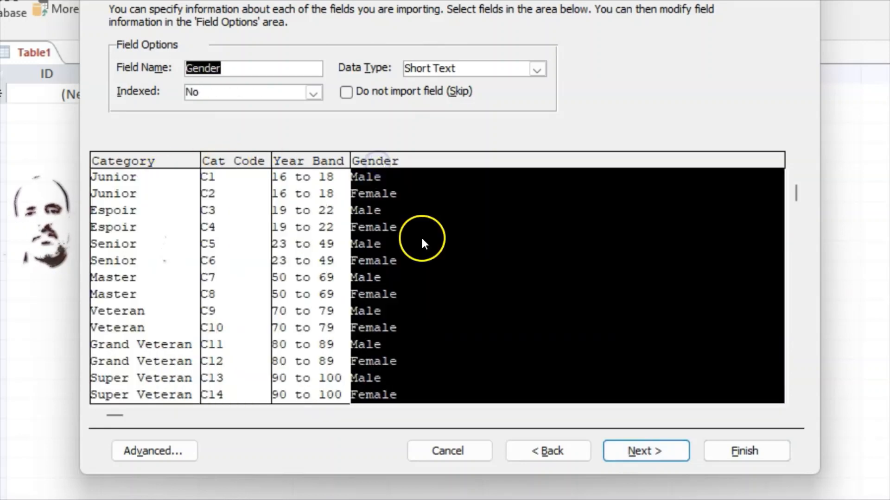
Choose Cat_Code as the primary key and finish the import as J2321cat_codes without saving steps
click(663, 448)
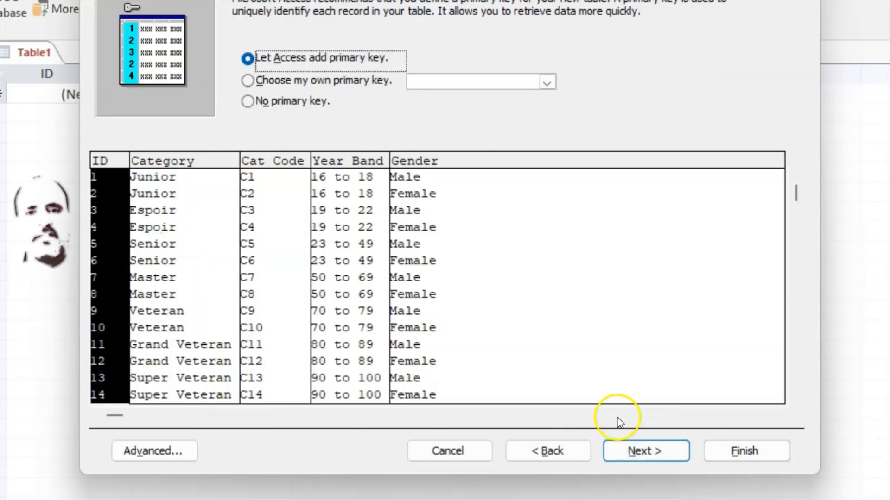
click(247, 78)
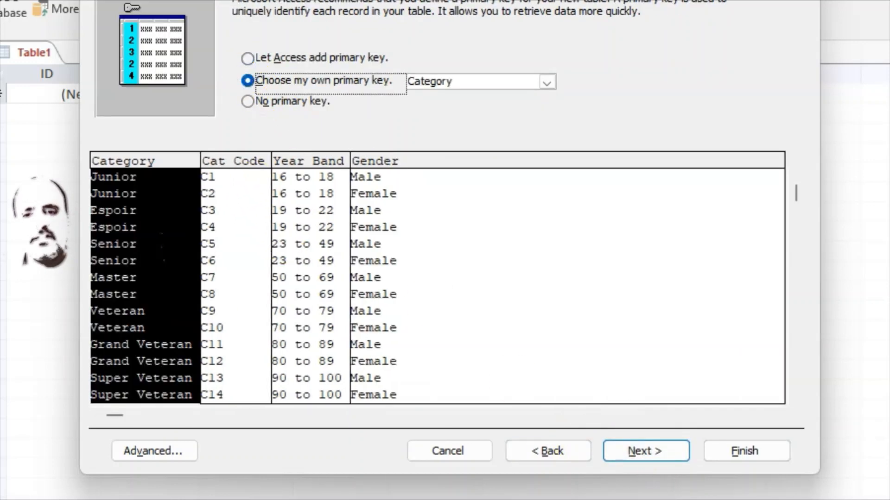
click(632, 499)
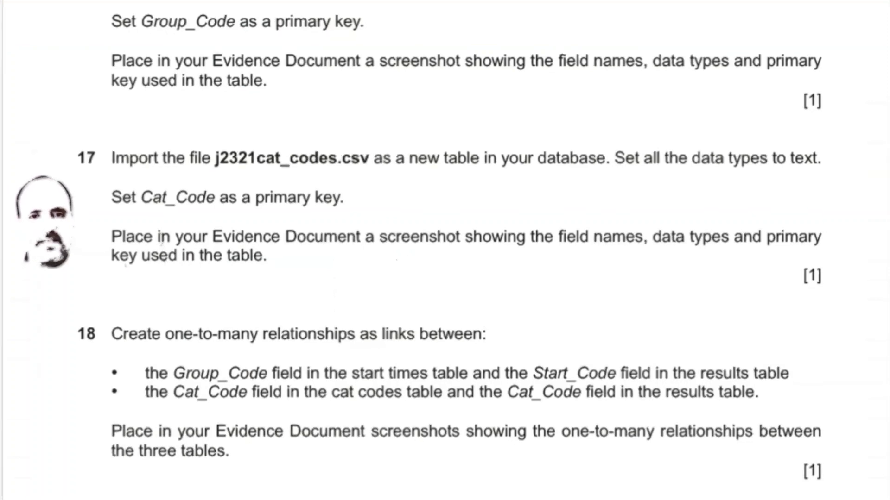
key(alt+Tab)
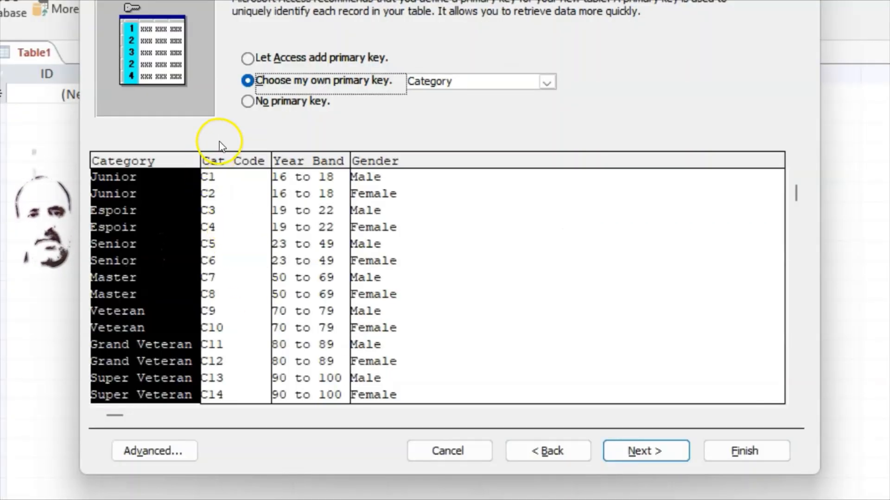
click(237, 161)
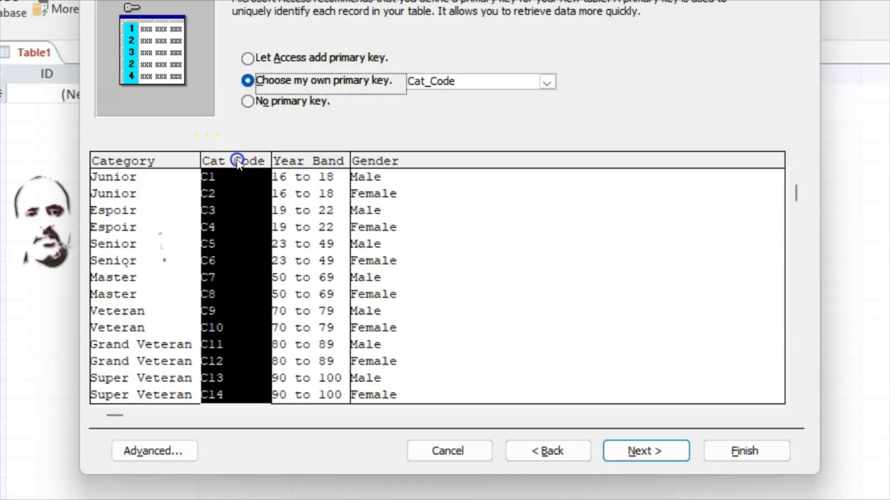
click(657, 453)
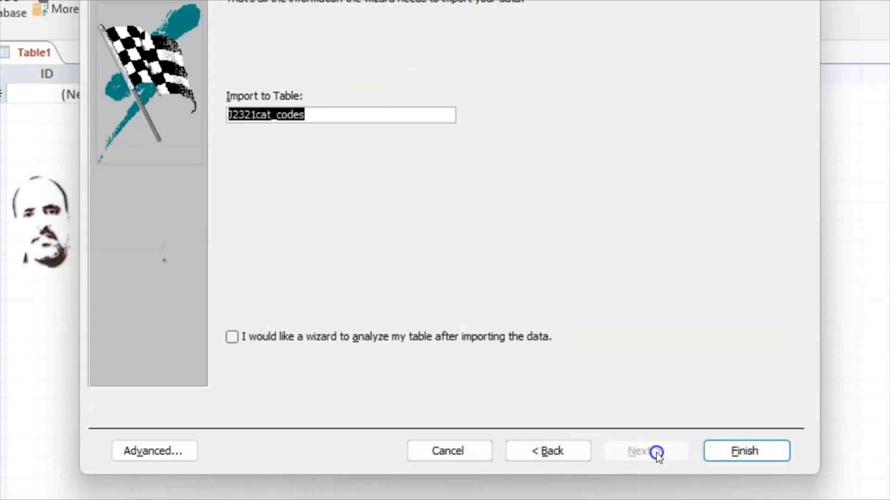
click(729, 452)
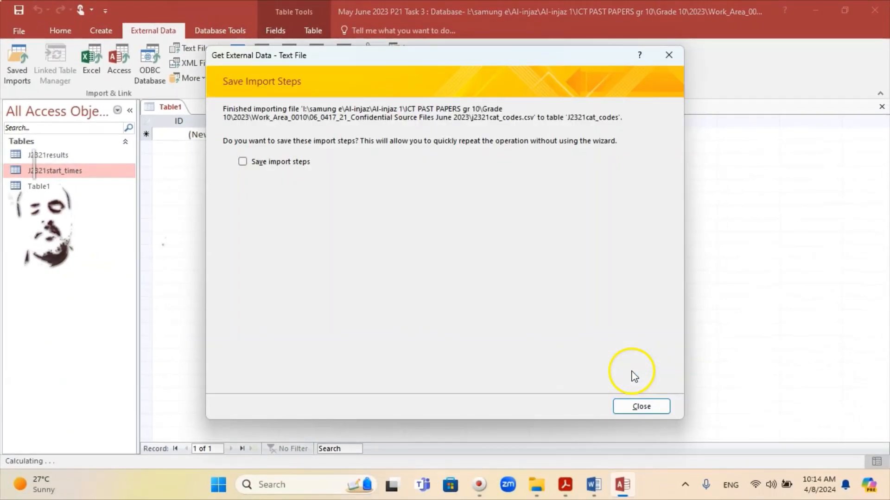
click(640, 406)
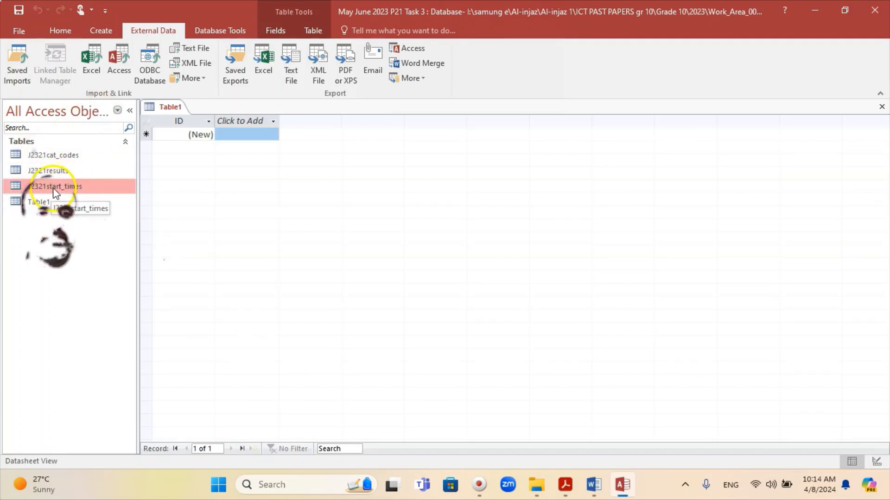
Open the J2321cat_codes table in Design View to show Cat_Code as the key
double_click(62, 157)
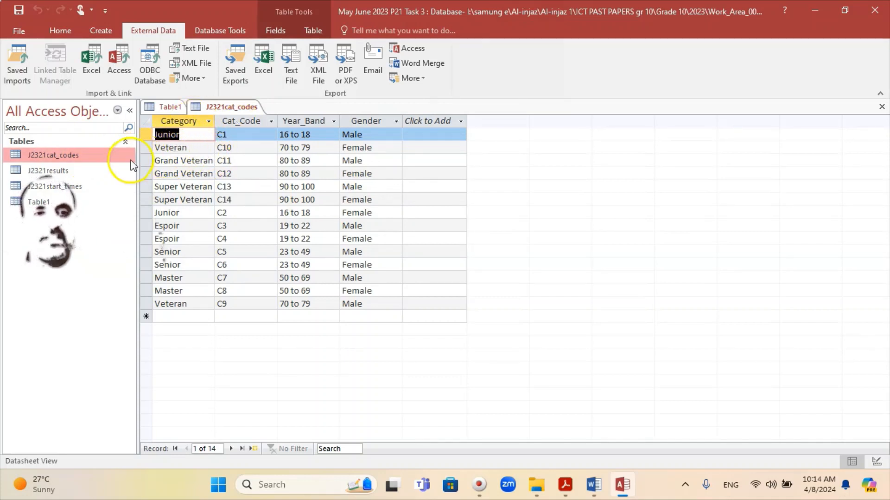
right_click(63, 156)
click(102, 181)
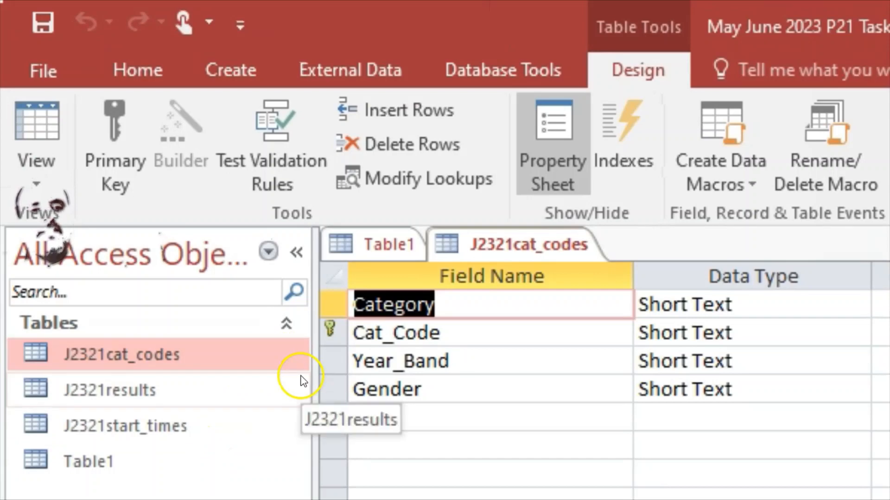
Snip the Field Name and Data Type grid of the J2321cat_codes design
key(alt+Tab)
key(super+shift+s)
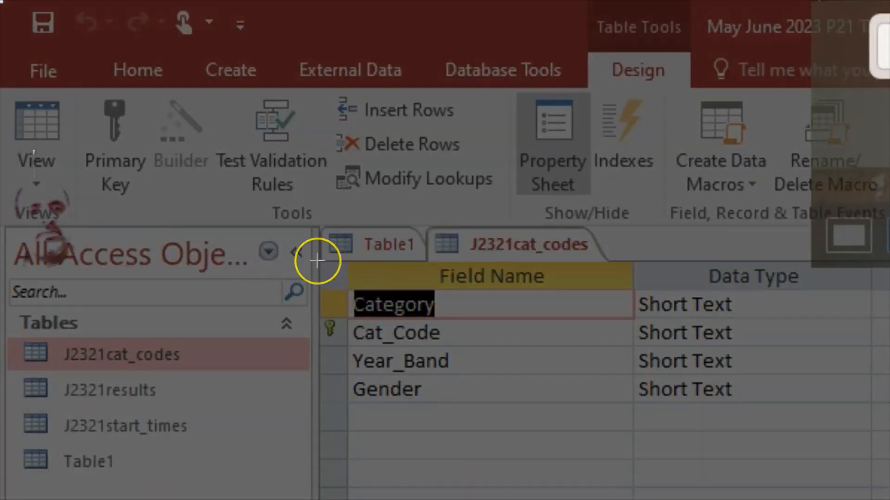
drag(317, 261, 869, 428)
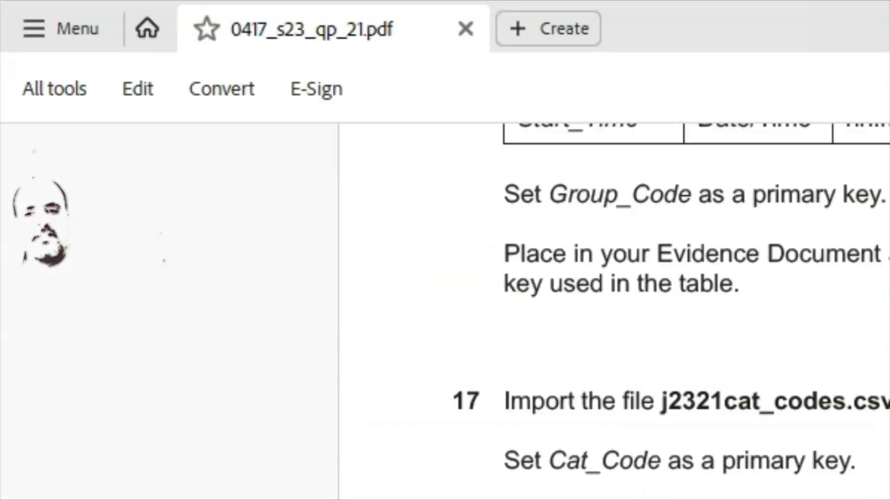
Paste the J2321cat_codes design screenshot as a picture under 'Step 17 evidence:'
scroll(324, 477, down, 3)
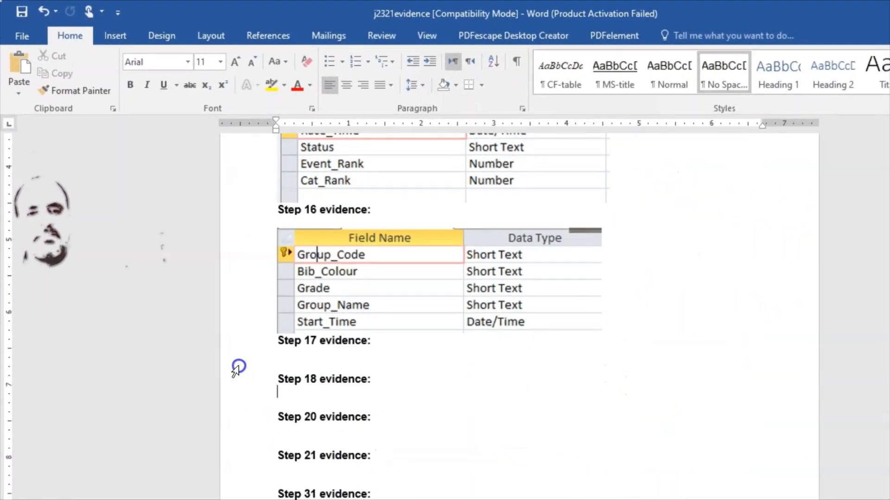
click(284, 346)
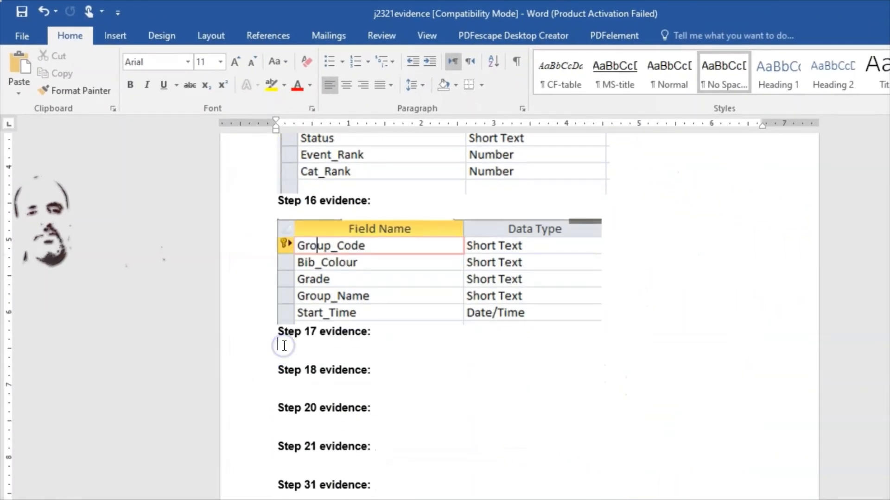
right_click(283, 346)
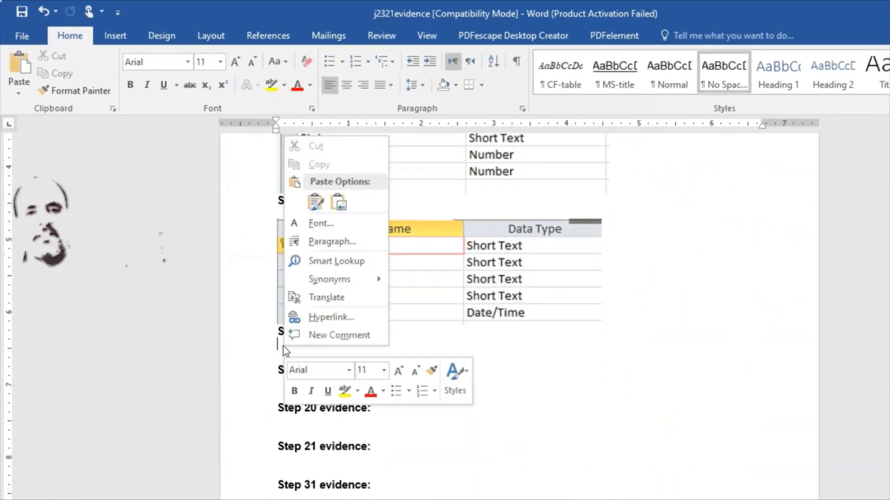
click(313, 199)
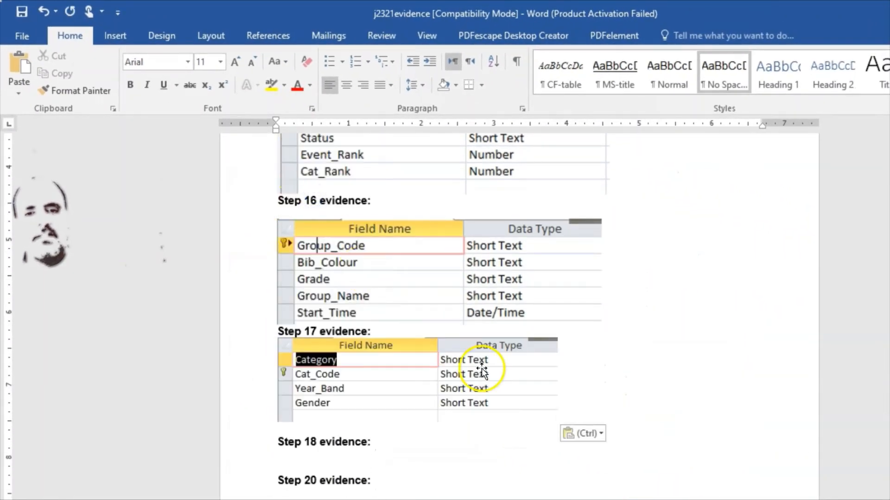
Enlarge the Step 17 screenshot to match the width of the Step 16 picture
click(500, 382)
scroll(536, 381, down, 1)
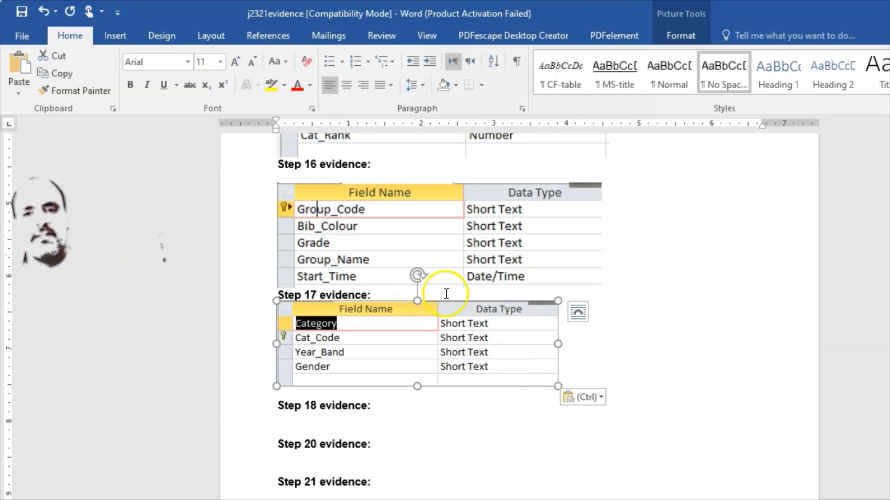
click(438, 277)
click(482, 348)
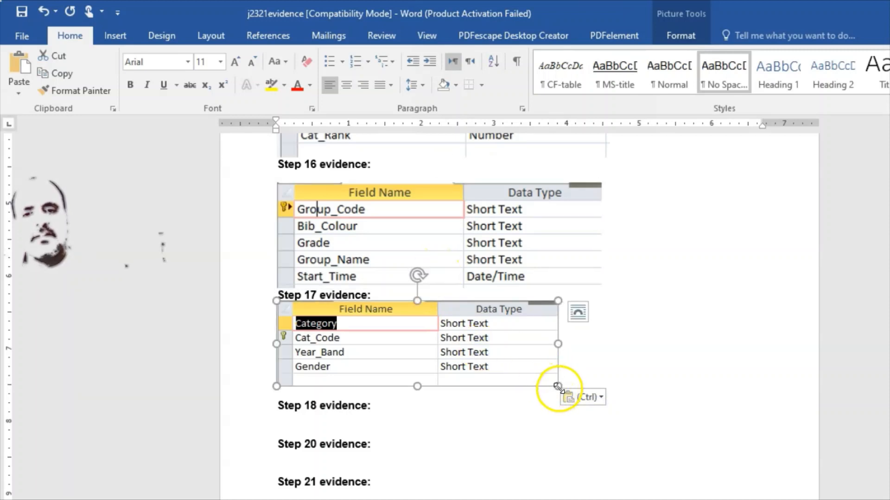
drag(554, 386, 603, 399)
click(682, 396)
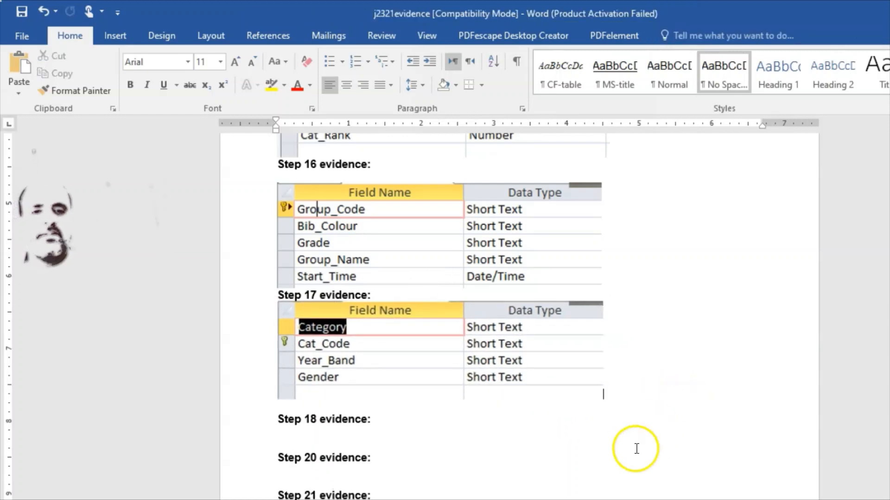
click(664, 499)
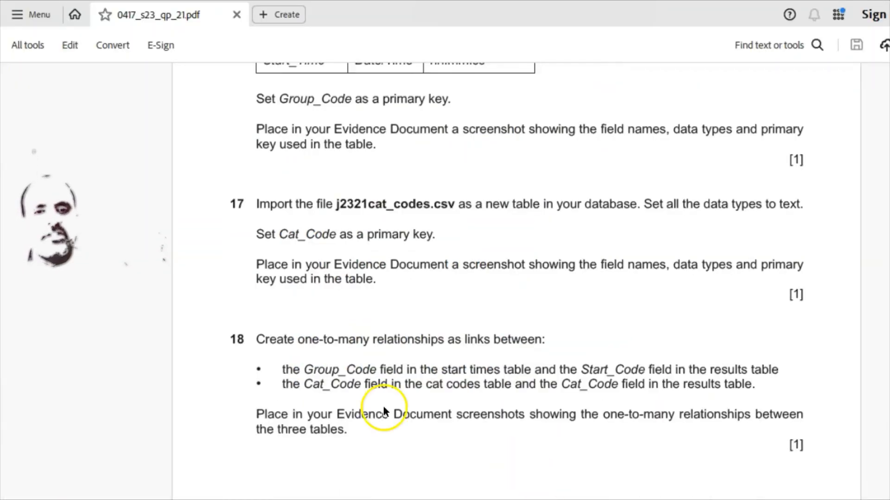
Read exam question 18 on one-to-many relationships, then bring Access back to the front
scroll(270, 307, down, 1)
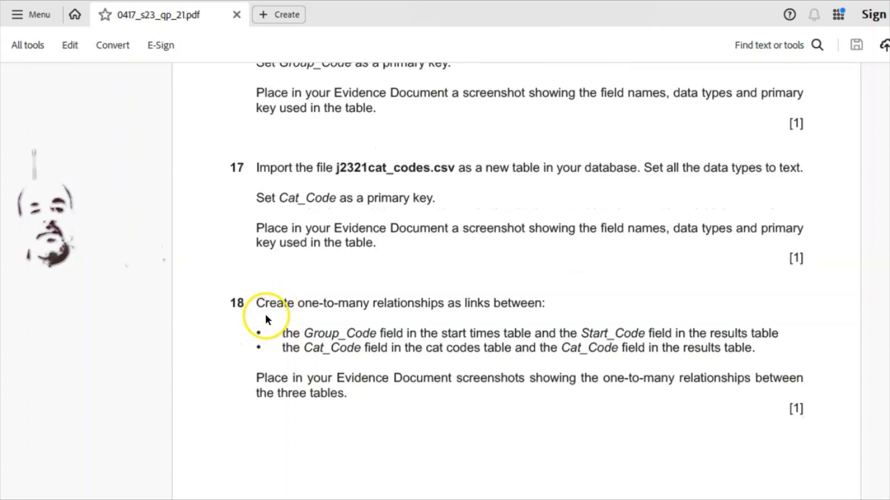
scroll(279, 297, down, 2)
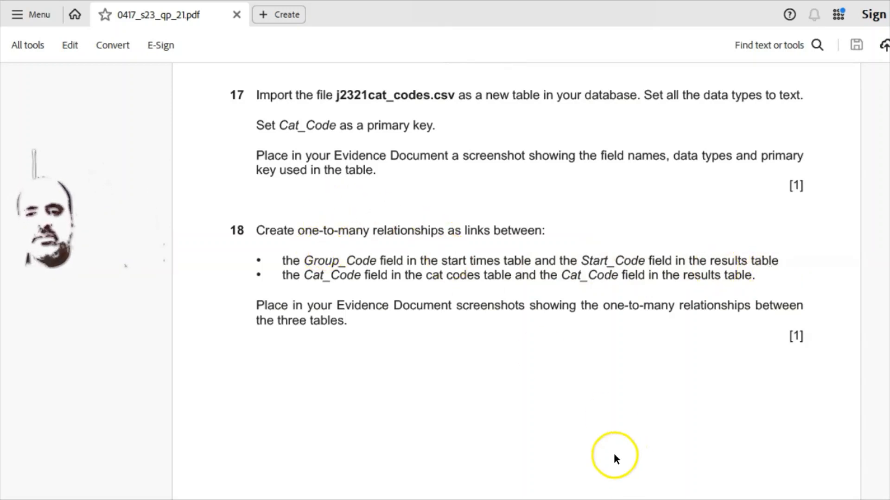
click(721, 499)
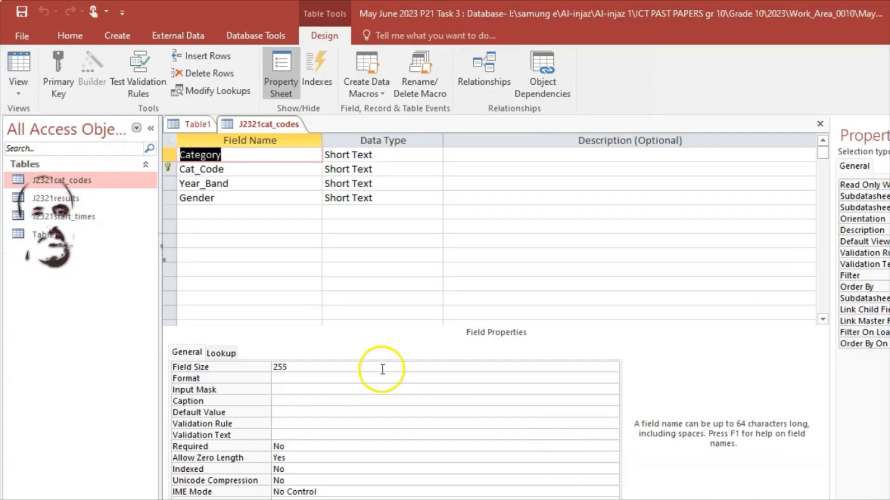
Close the J2321cat_codes design view so only Table1 stays open
right_click(246, 121)
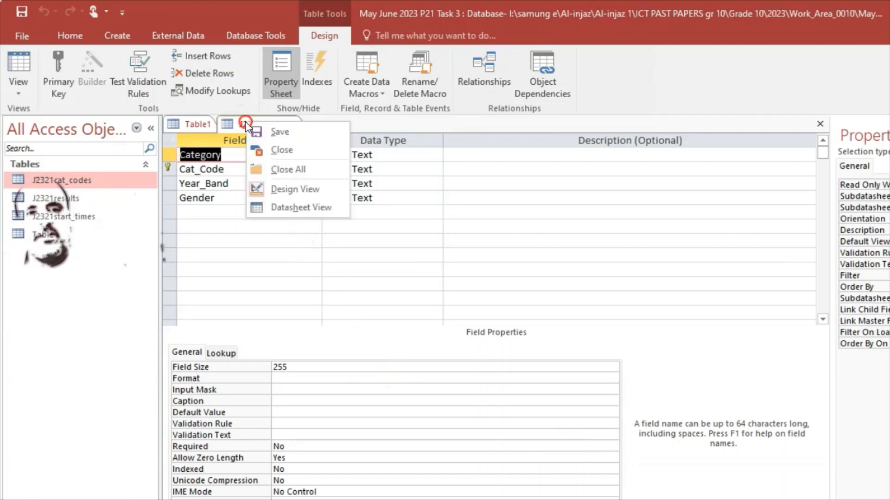
click(260, 149)
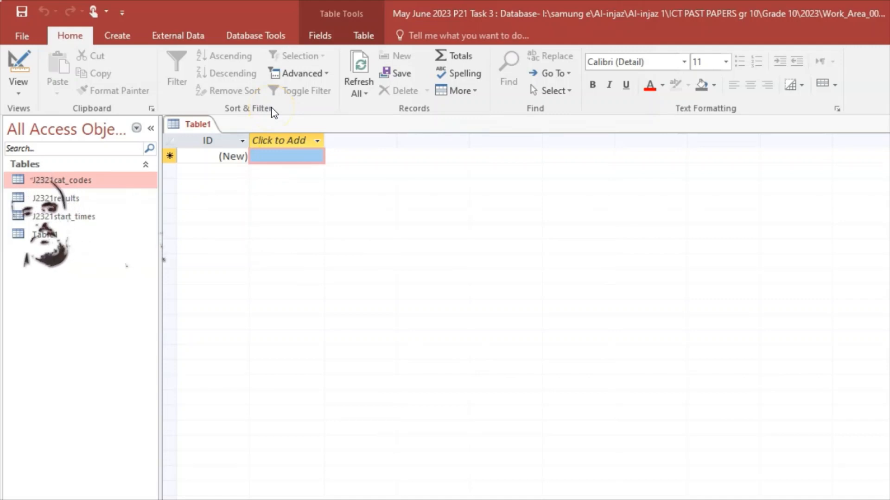
click(267, 36)
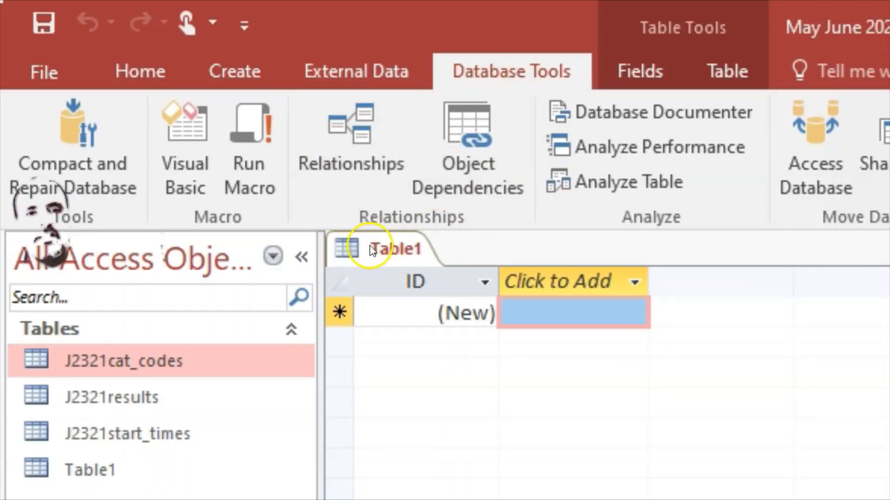
Add J2321cat_codes, J2321results and J2321start_times to the Relationships window
click(348, 129)
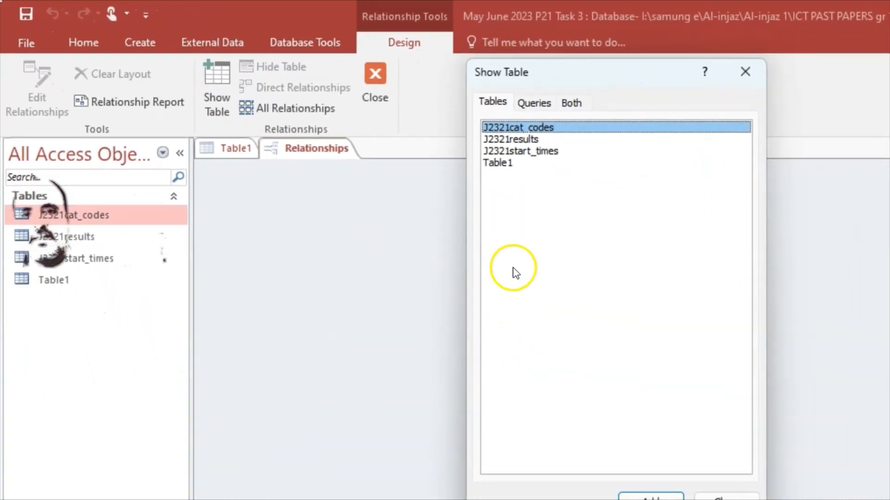
drag(481, 72, 338, 141)
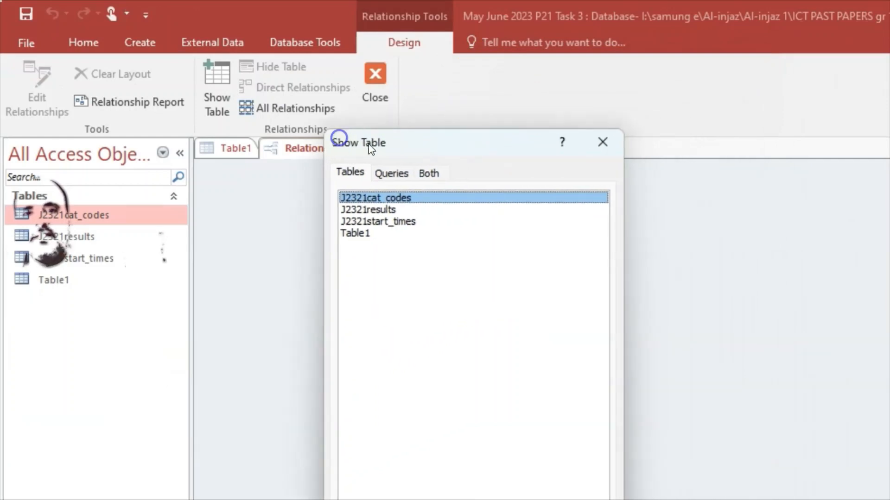
click(389, 222)
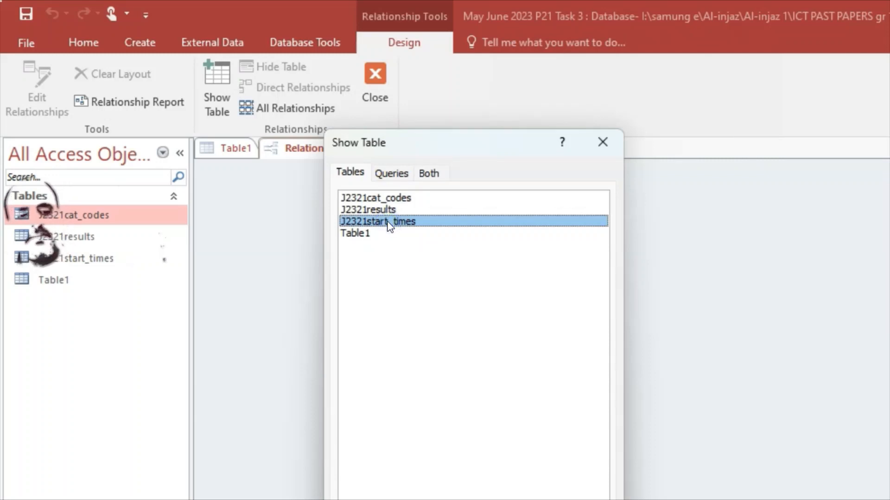
drag(389, 224, 384, 194)
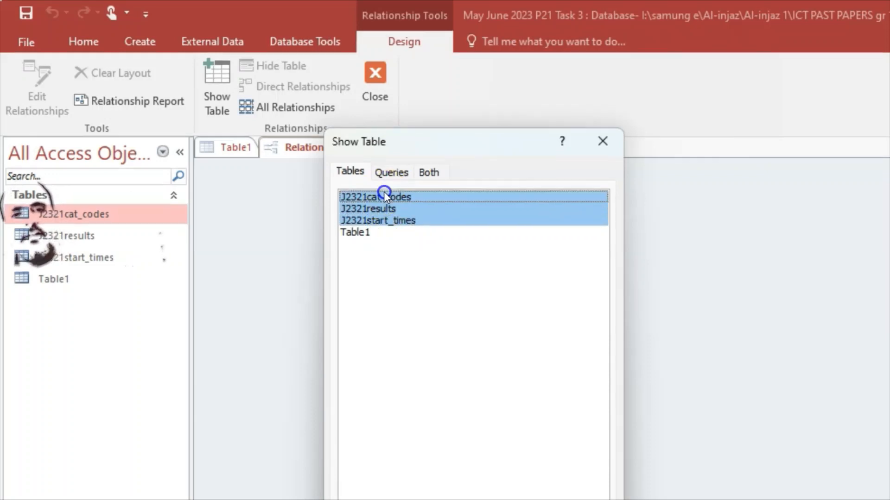
click(452, 171)
drag(462, 159, 407, 136)
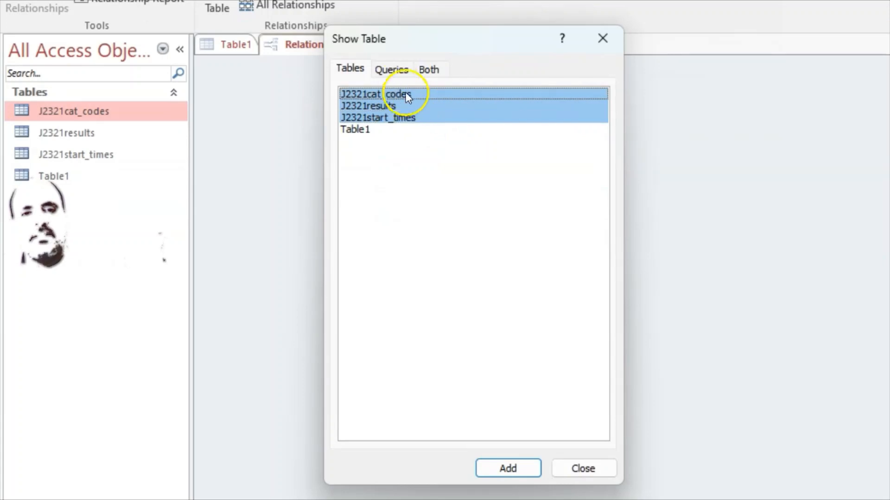
click(508, 470)
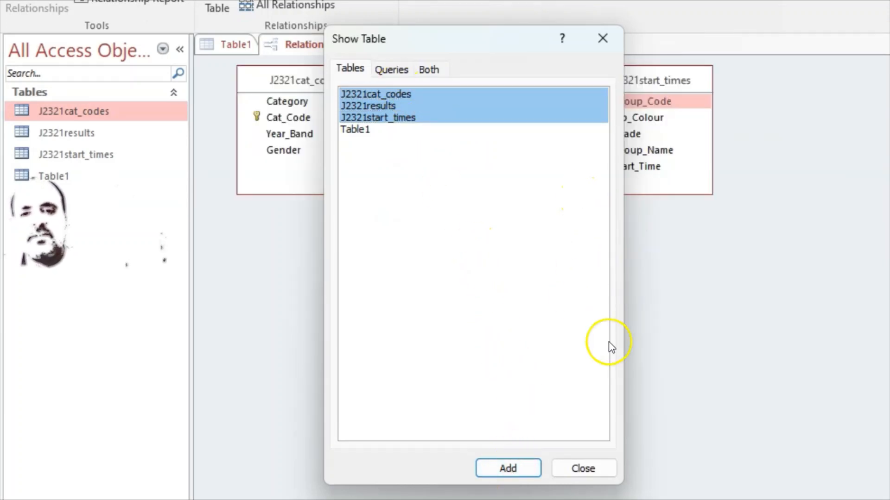
click(580, 473)
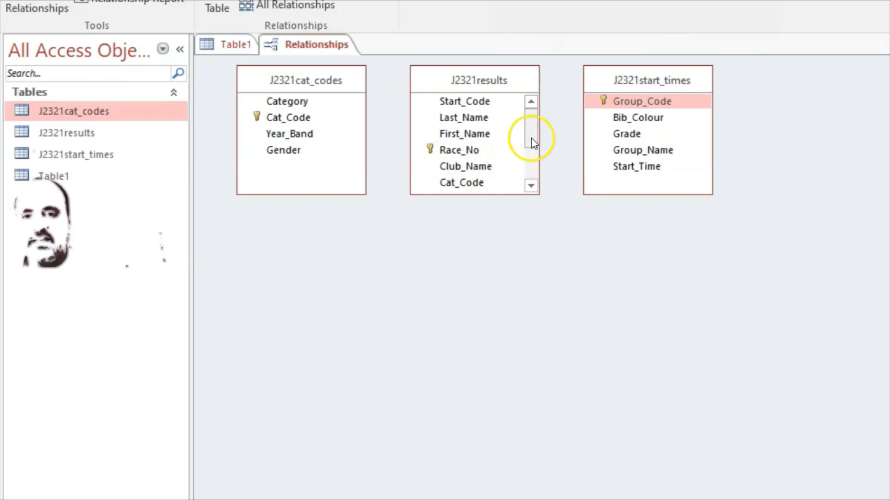
Resize the J2321results field list to show every field and move J2321start_times further right
scroll(531, 137, down, 2)
scroll(532, 137, up, 2)
scroll(532, 137, down, 2)
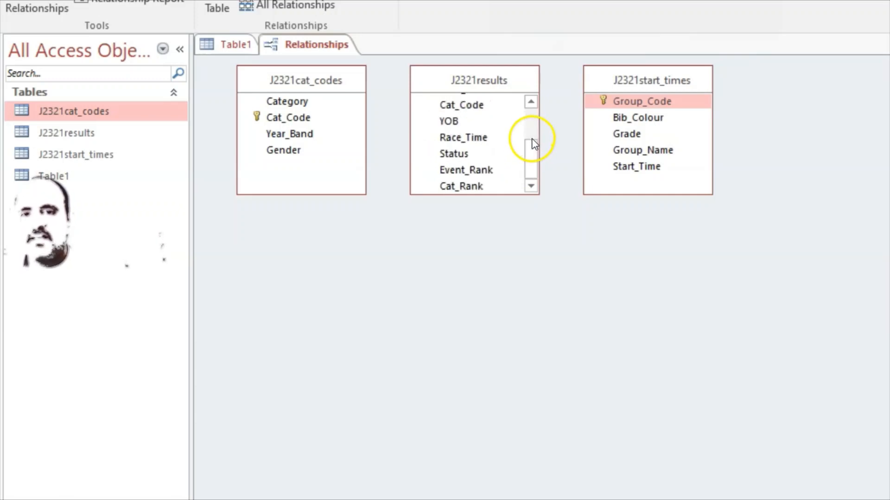
scroll(532, 139, up, 2)
scroll(531, 139, down, 2)
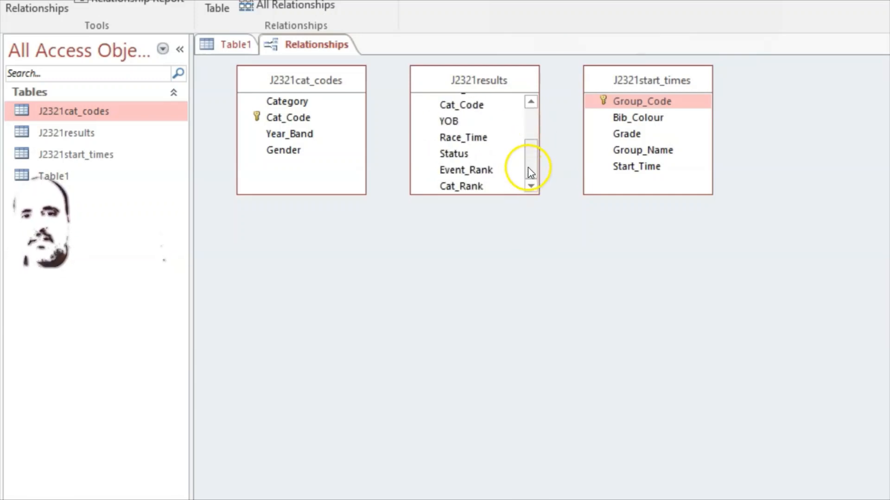
drag(531, 173, 522, 119)
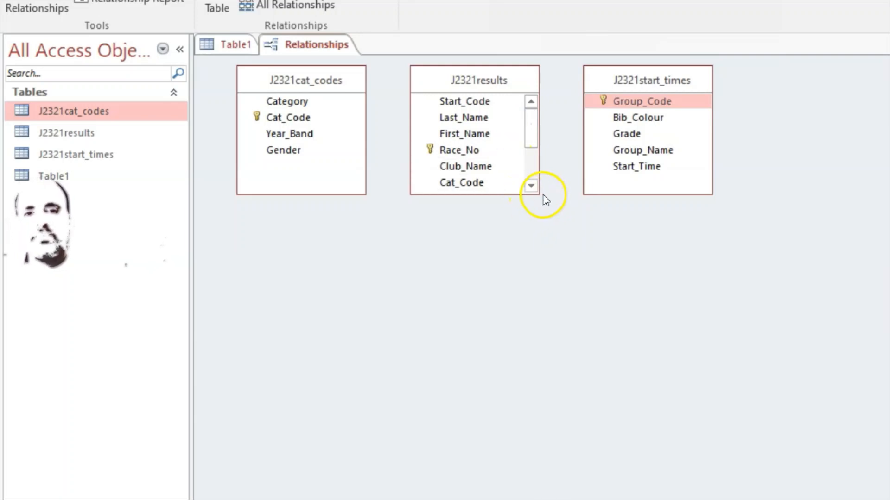
drag(536, 192, 567, 282)
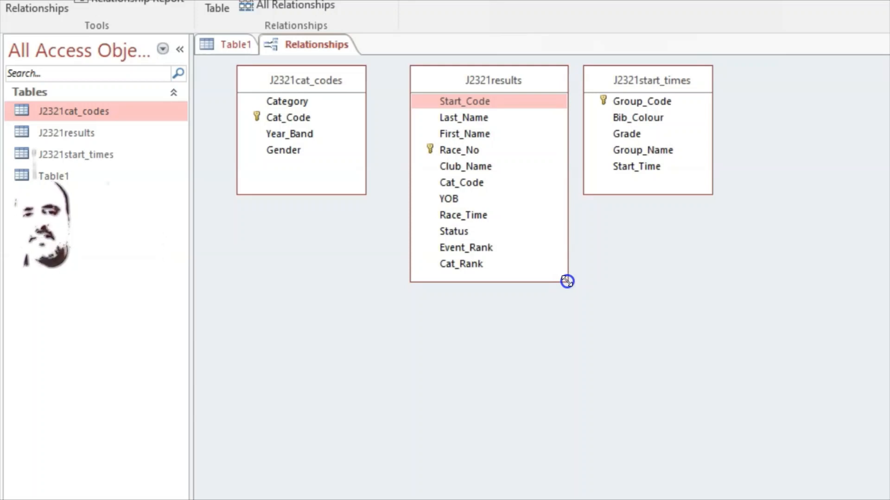
drag(651, 83, 740, 83)
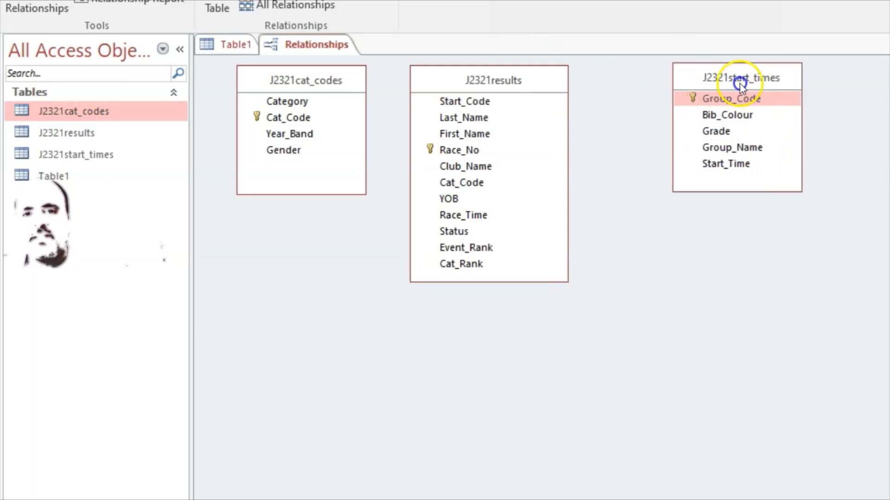
drag(544, 84, 564, 86)
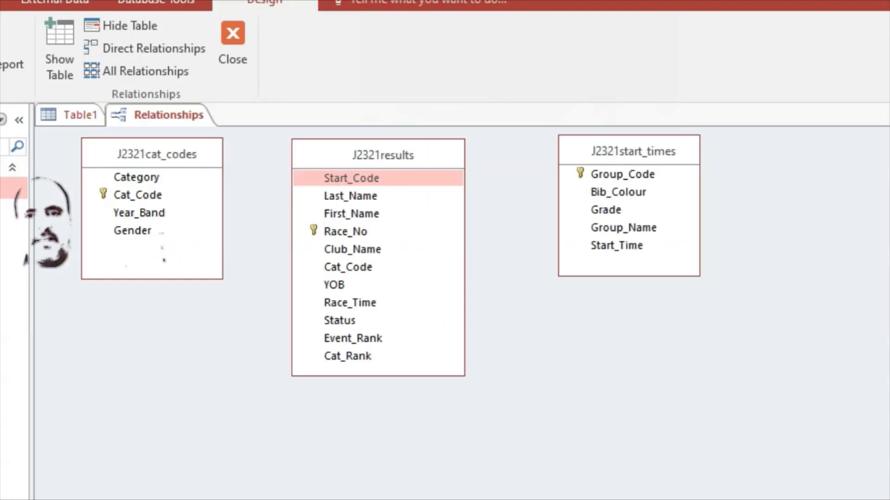
key(alt+Tab)
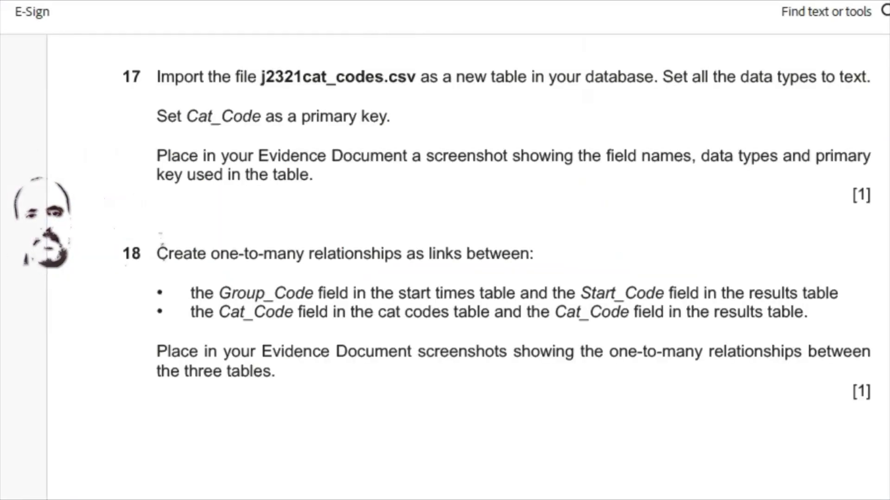
key(alt+Tab)
drag(599, 174, 621, 176)
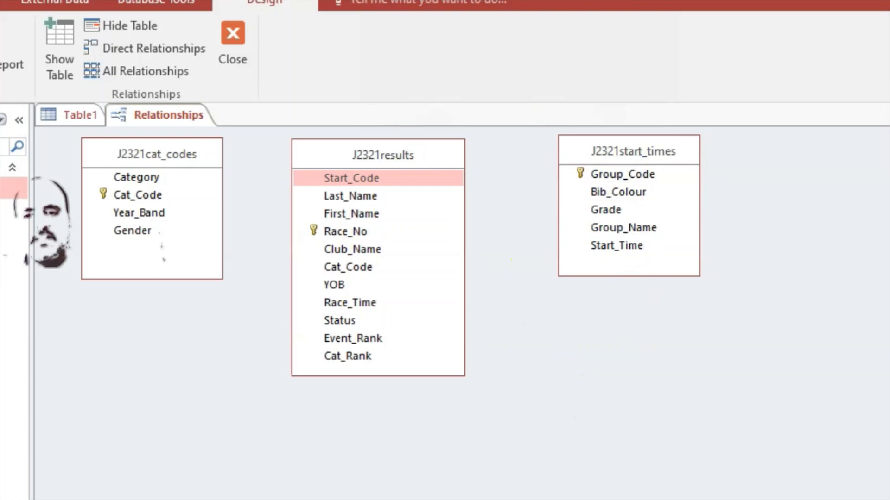
key(alt+Tab)
key(alt+Tab)
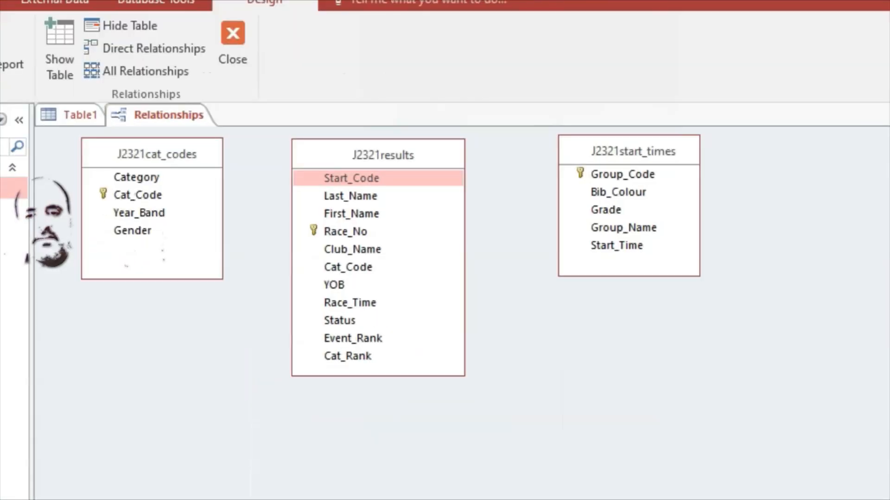
key(alt+Tab)
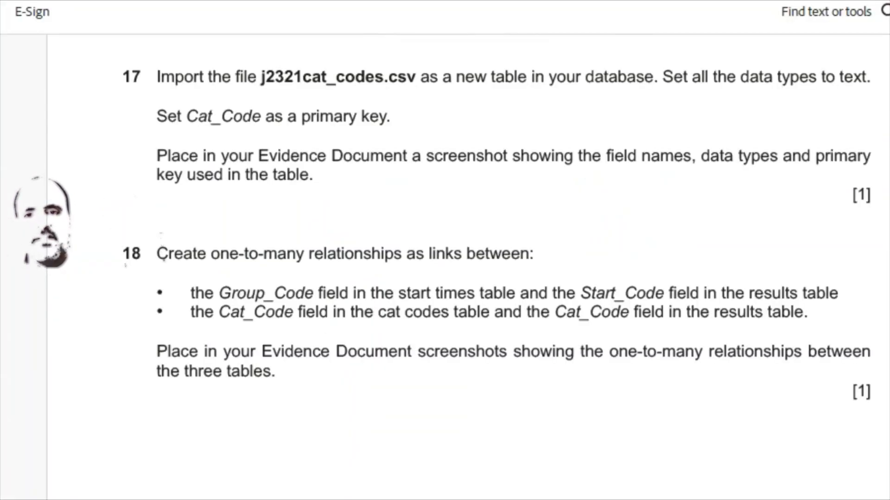
key(alt+Tab)
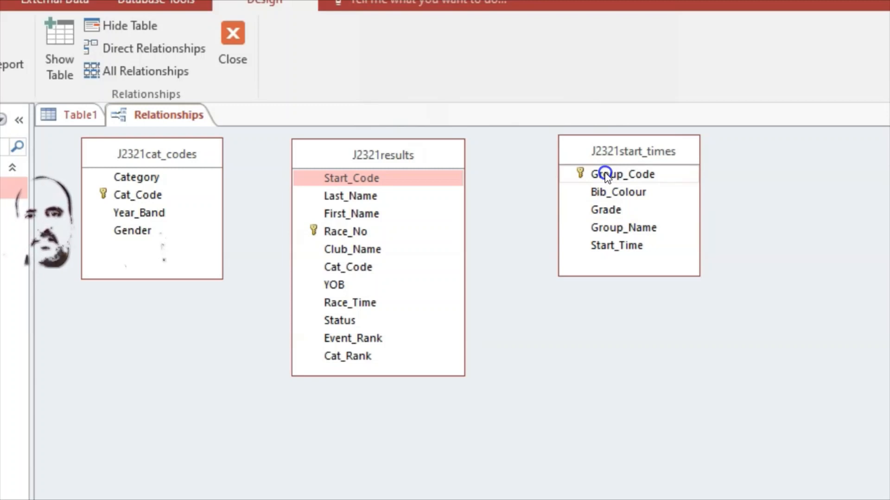
Link Group_Code in J2321start_times to Start_Code in J2321results one-to-many, enforcing referential integrity
drag(605, 175, 437, 179)
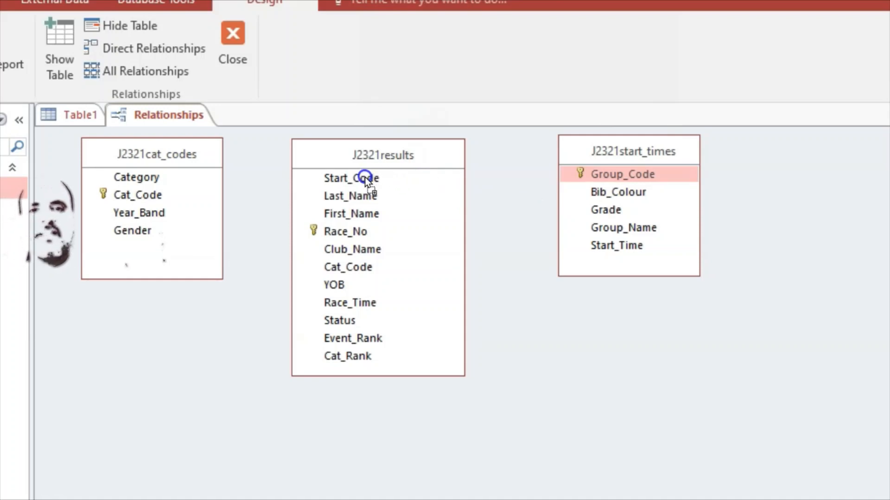
drag(365, 177, 365, 177)
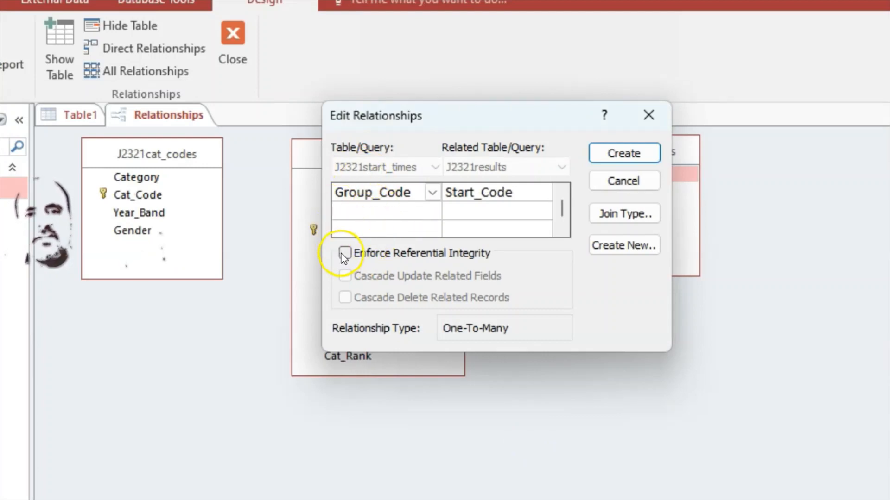
click(346, 254)
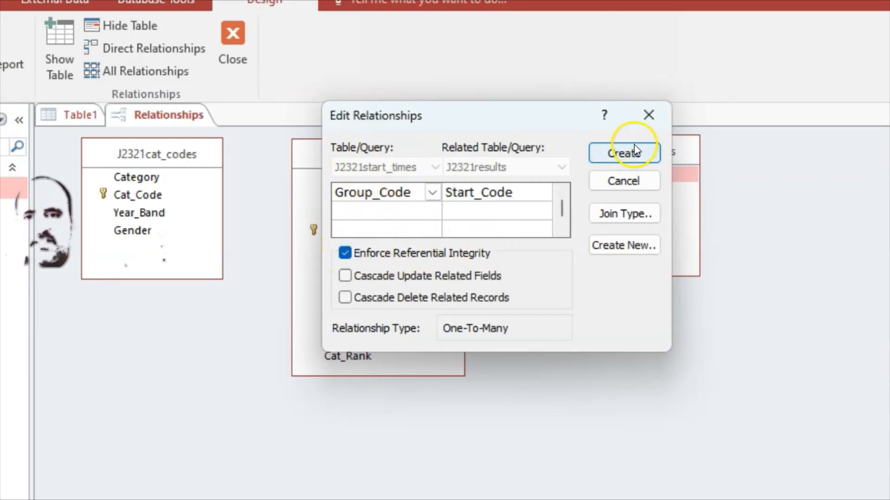
click(623, 154)
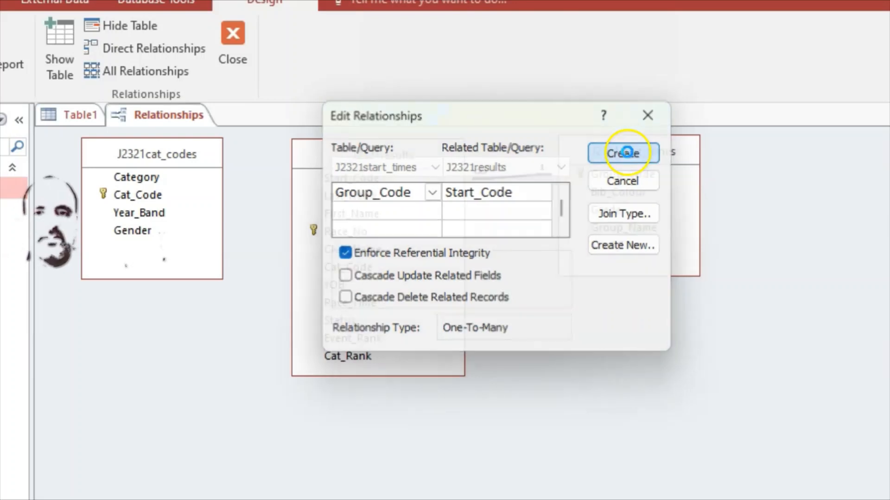
drag(676, 151, 701, 245)
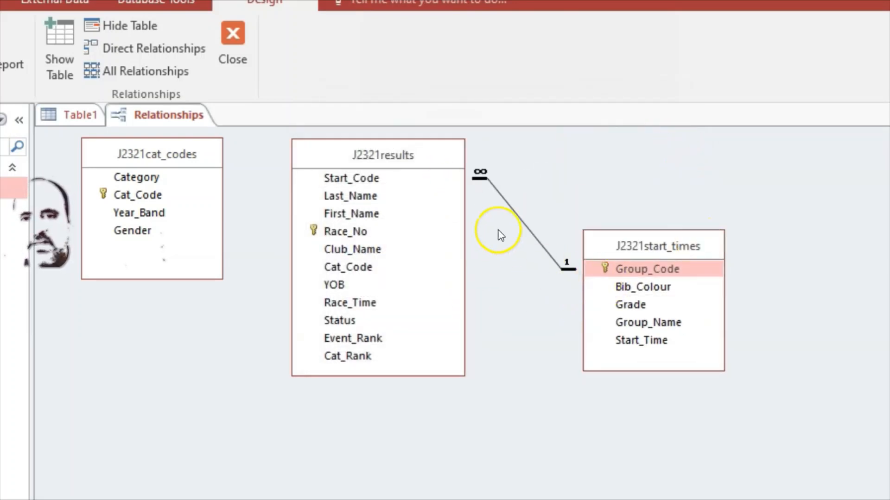
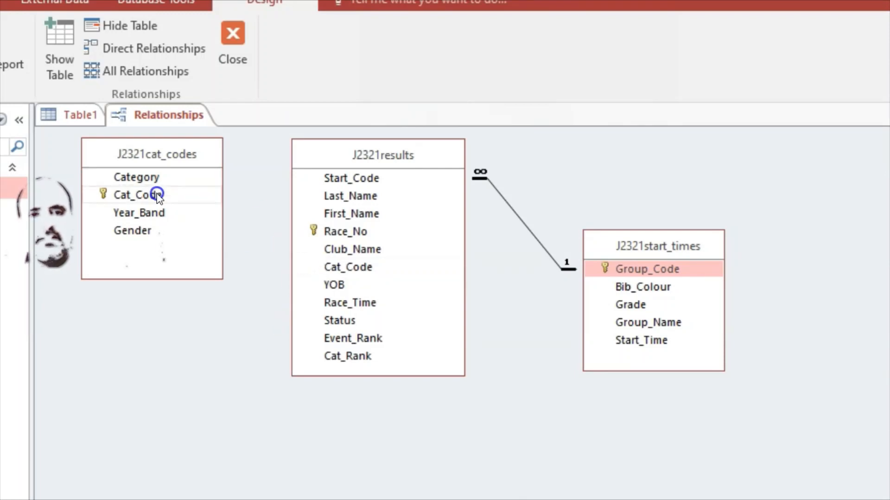
Link Cat_Code in J2321cat_codes one-to-many to Cat_Code in J2321results, enforcing referential integrity
drag(157, 196, 300, 303)
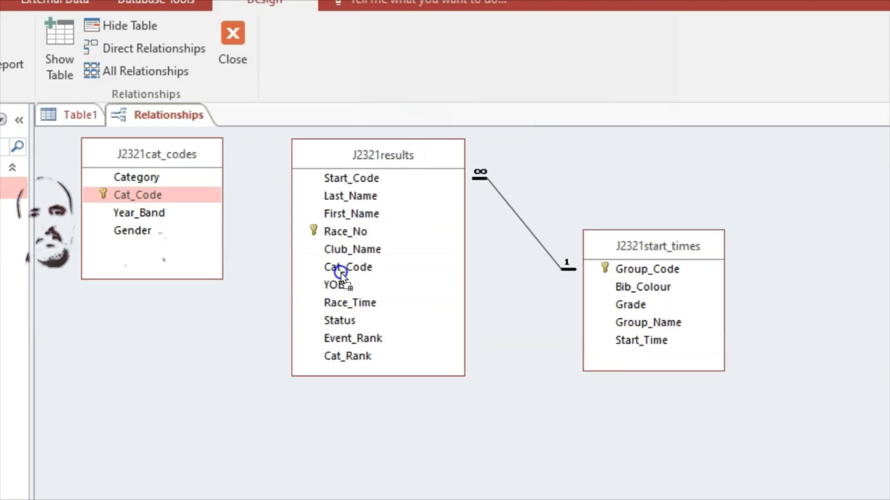
drag(352, 268, 352, 267)
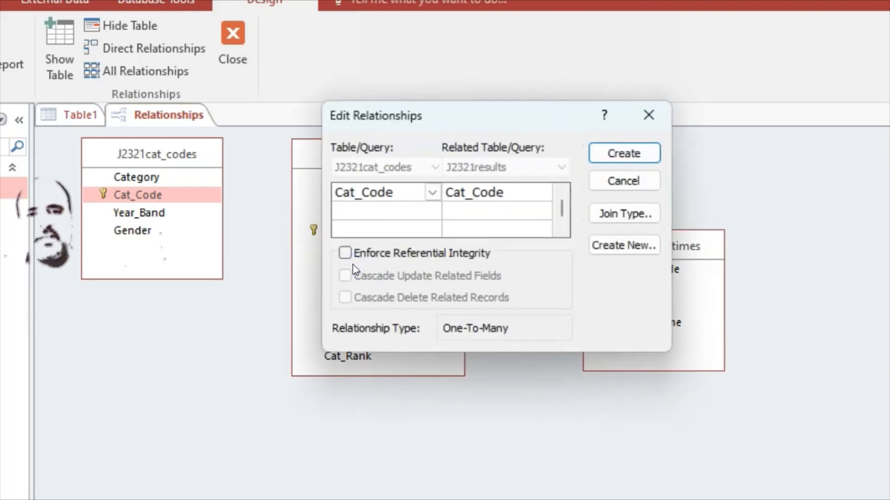
click(345, 253)
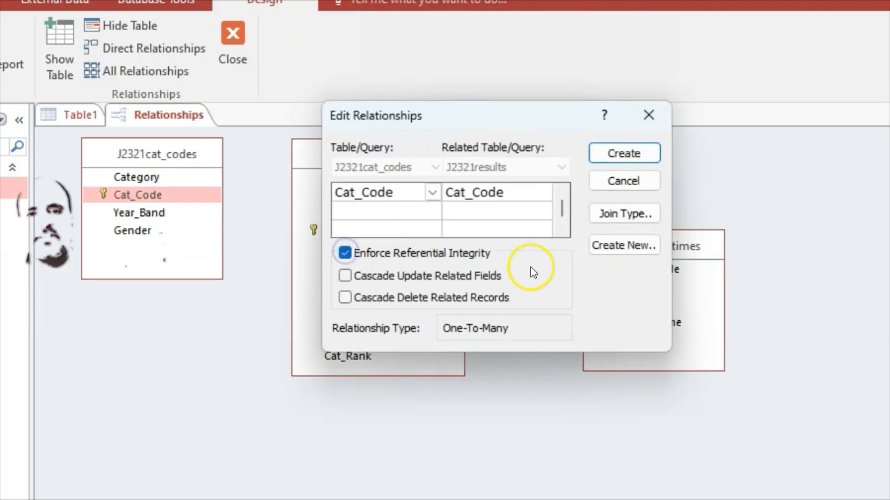
click(621, 154)
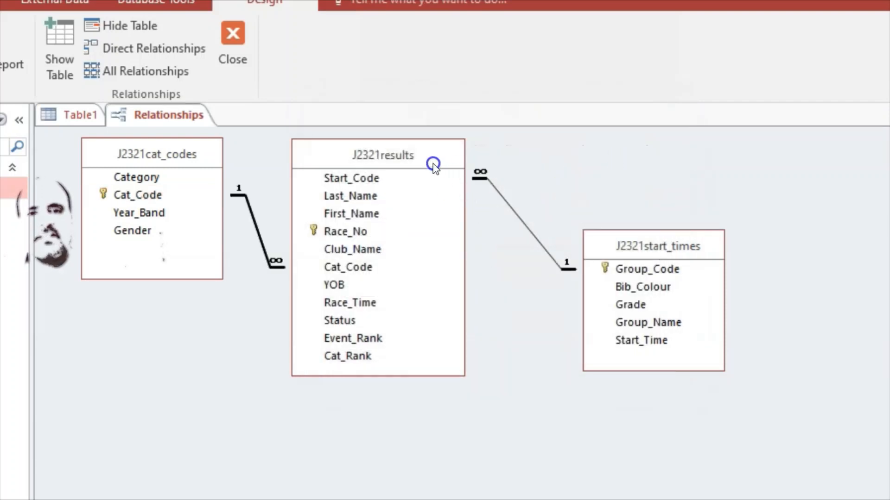
Spread the tables out by moving J2321results down-right and J2321start_times further right
click(417, 156)
drag(417, 156, 473, 177)
drag(681, 243, 743, 263)
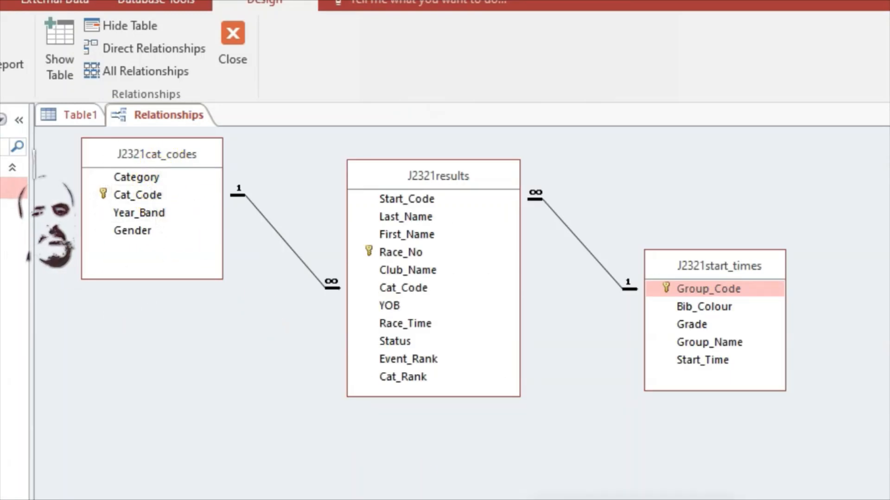
Check question 18 in the PDF, then start a screen capture of the relationships diagram
key(alt+Tab)
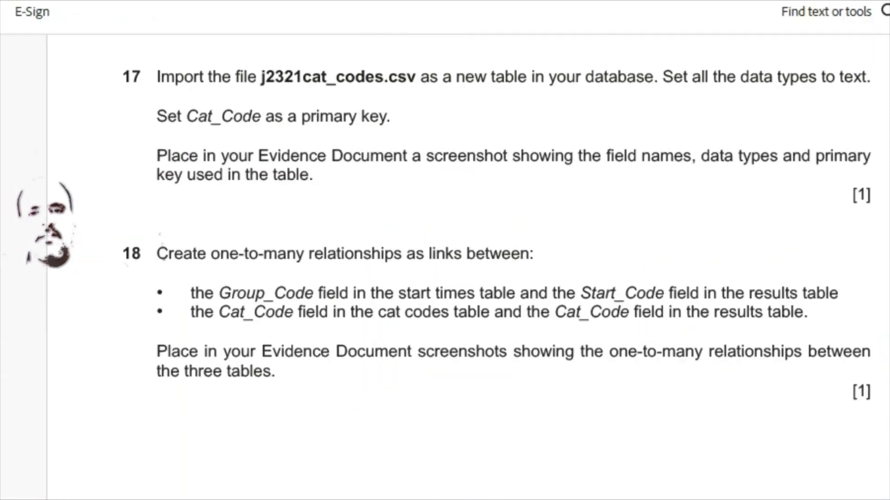
key(alt+Tab)
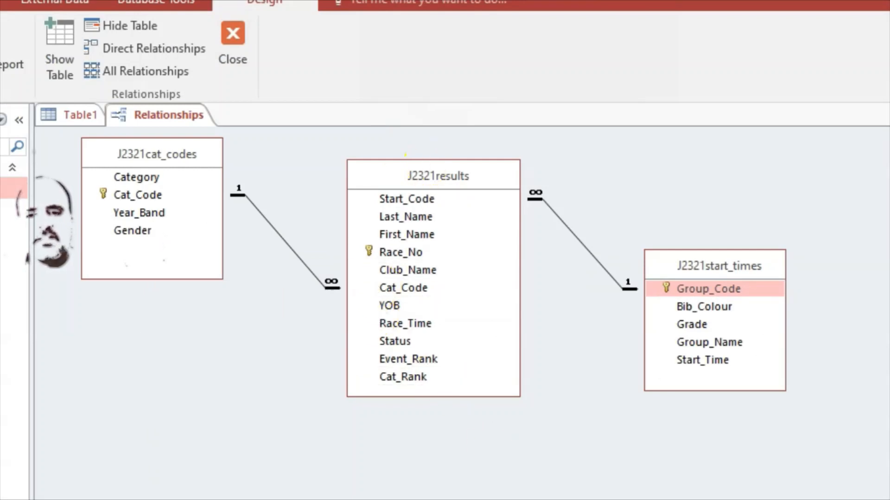
key(alt+Tab)
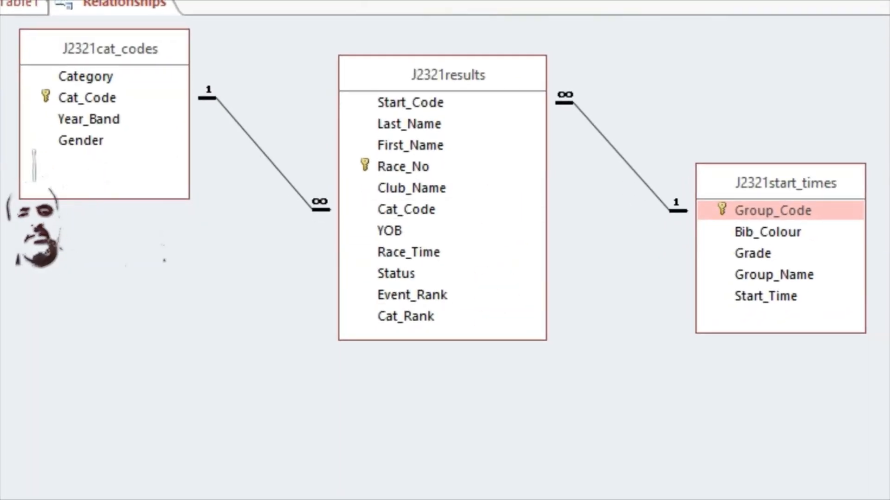
mouse_move(686, 499)
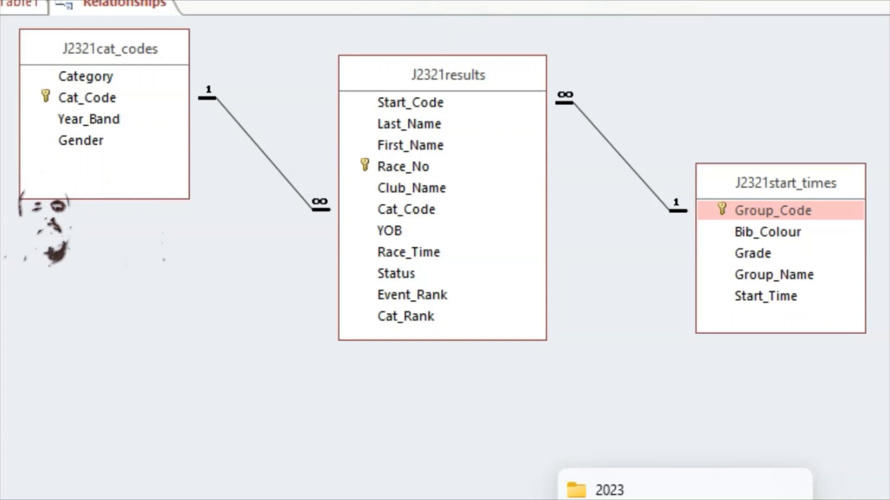
key(super+shift+s)
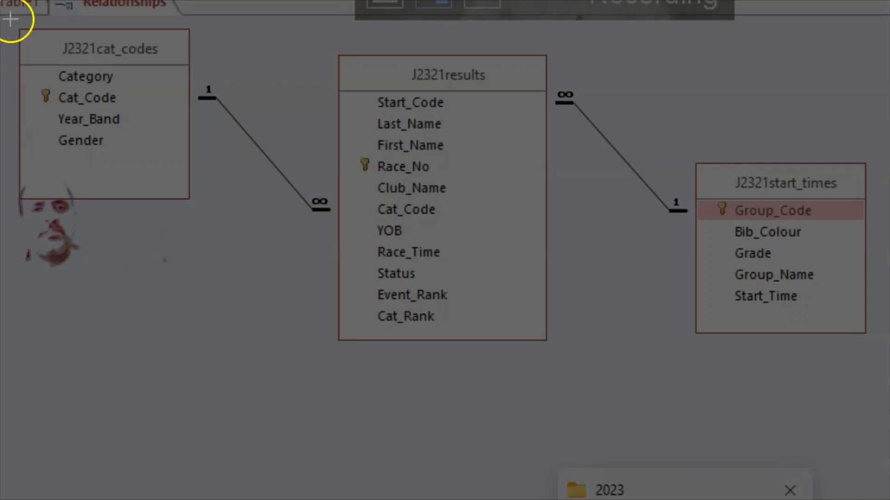
Snip the relationships diagram, paste it under Step 18 evidence in Word, and enlarge it
drag(10, 18, 889, 362)
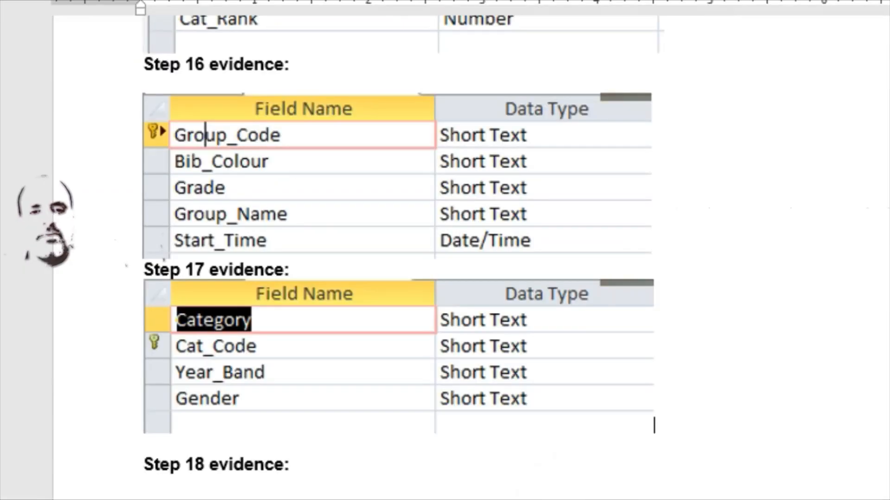
right_click(169, 490)
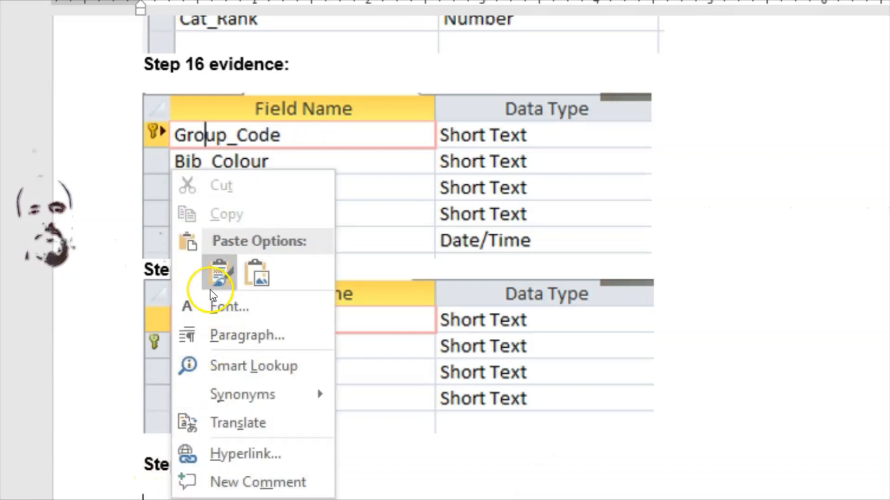
click(220, 274)
scroll(487, 380, down, 3)
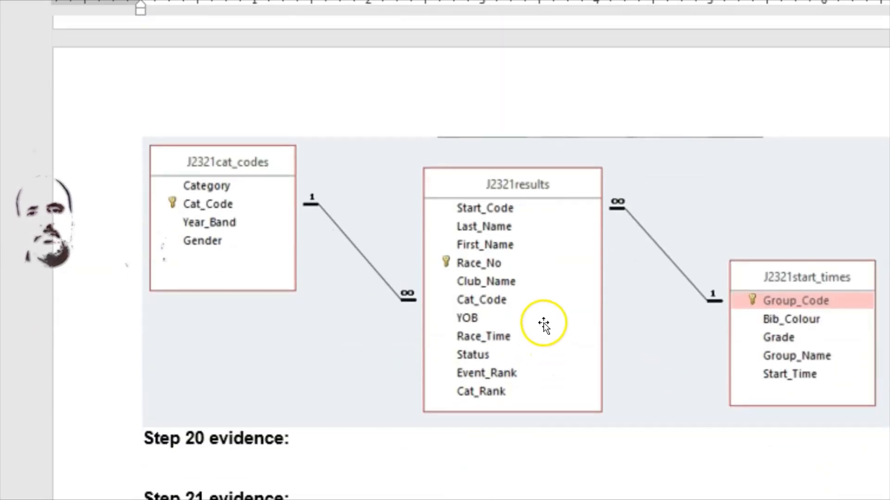
click(541, 324)
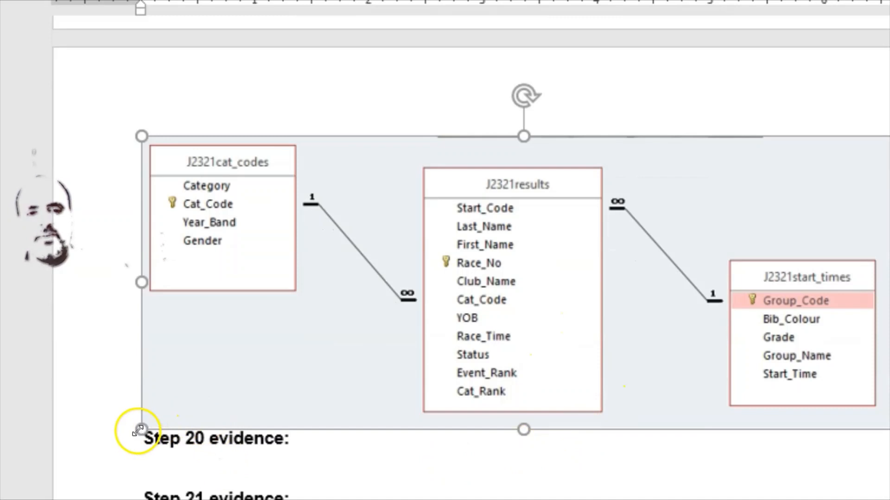
drag(139, 429, 127, 441)
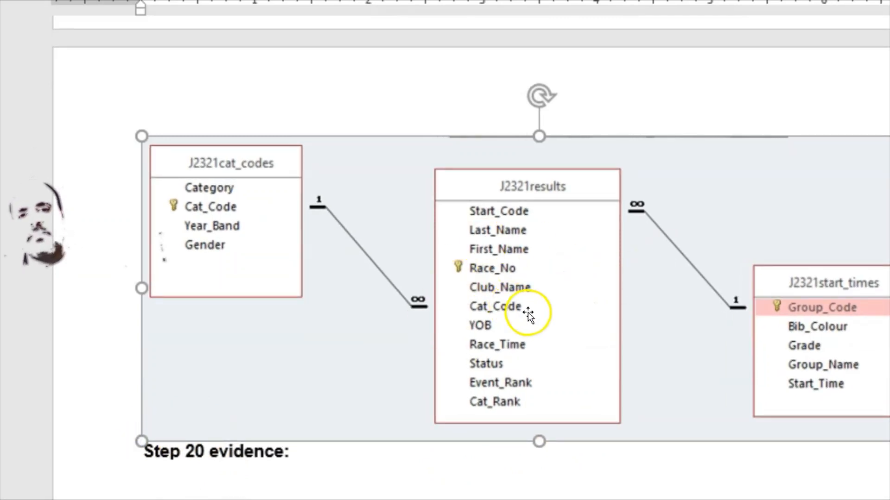
scroll(527, 314, up, 3)
scroll(529, 314, up, 5)
Move Step 18 evidence onto a new page with a page break, then return to Access
click(134, 156)
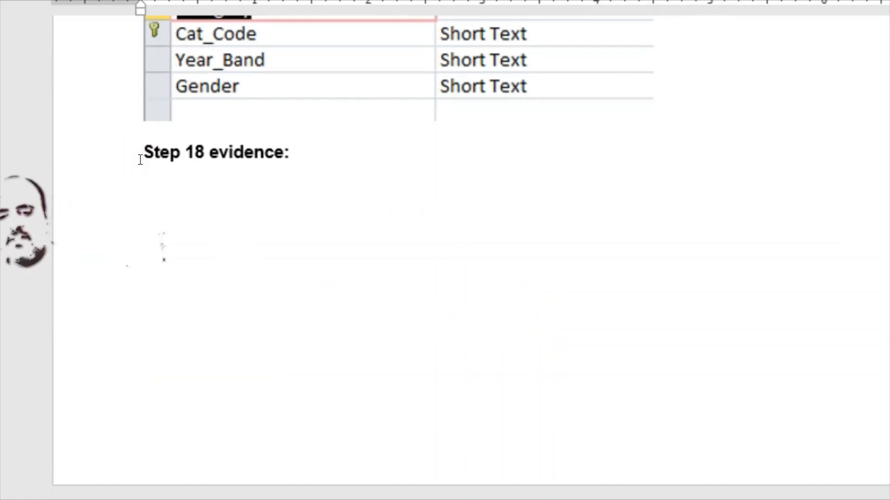
key(ctrl+Return)
scroll(152, 194, down, 6)
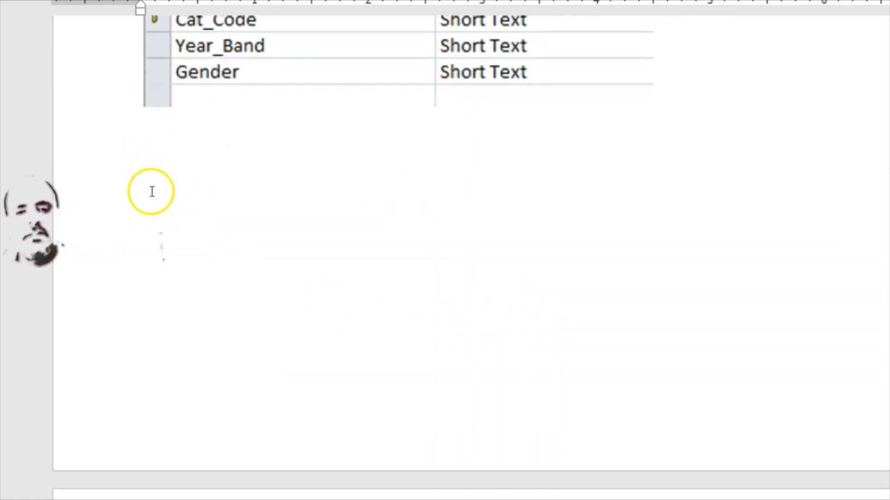
scroll(153, 193, up, 6)
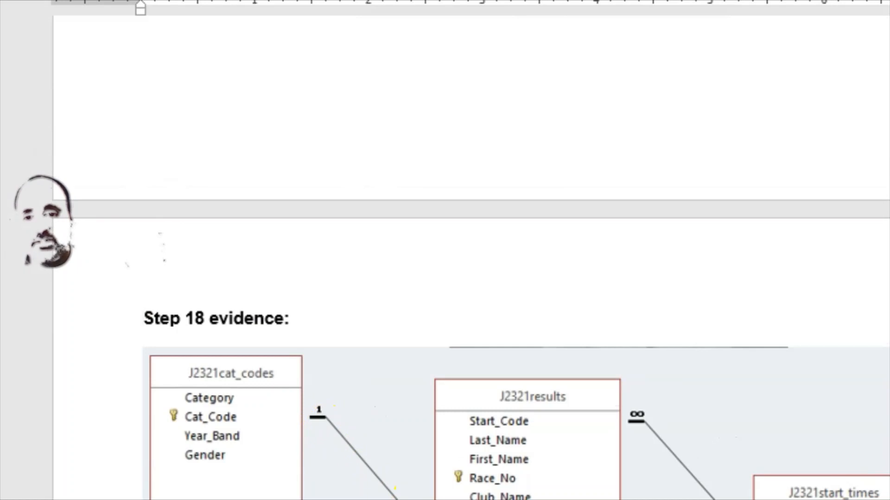
mouse_move(800, 499)
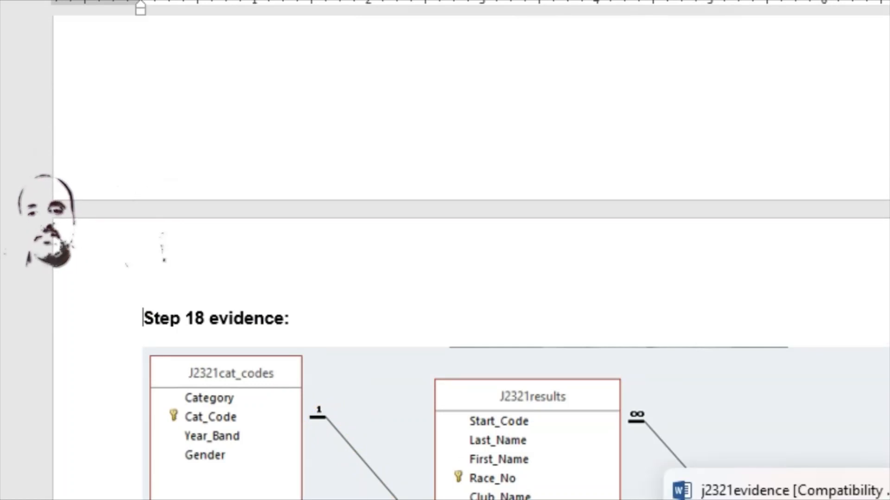
click(830, 499)
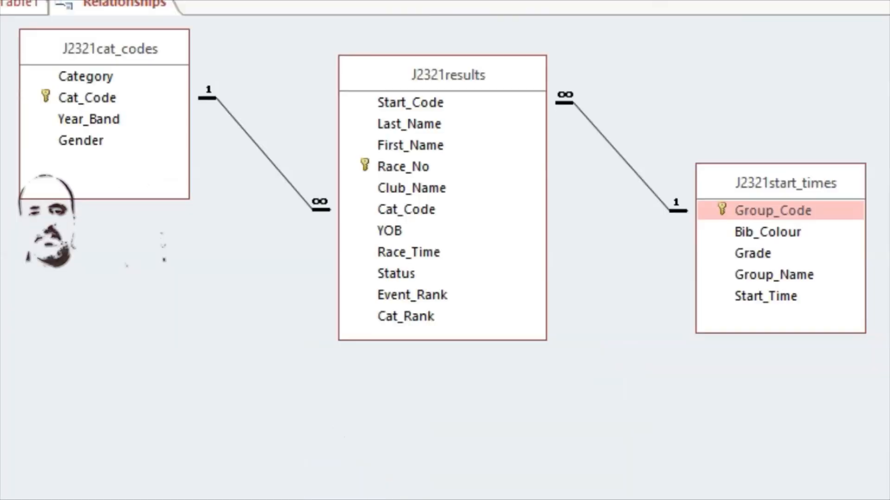
Open the Cat_Code relationship's settings, place them below the diagram, and screenshot both together
click(254, 141)
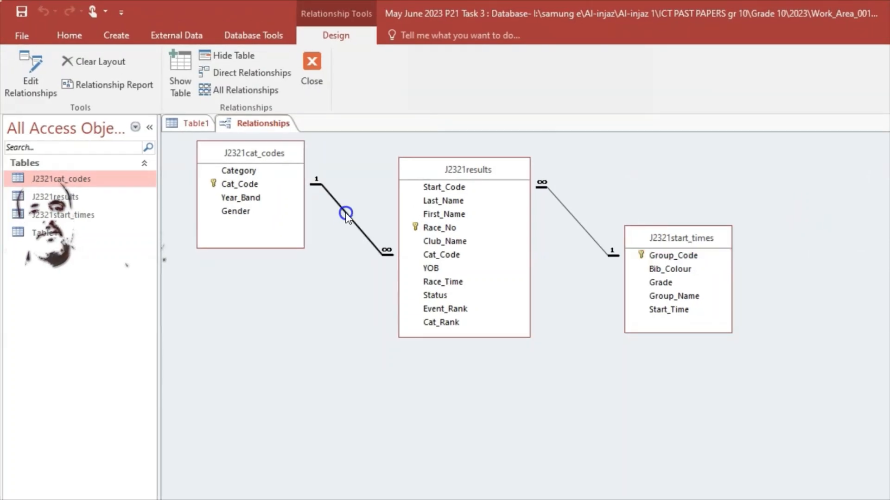
double_click(347, 216)
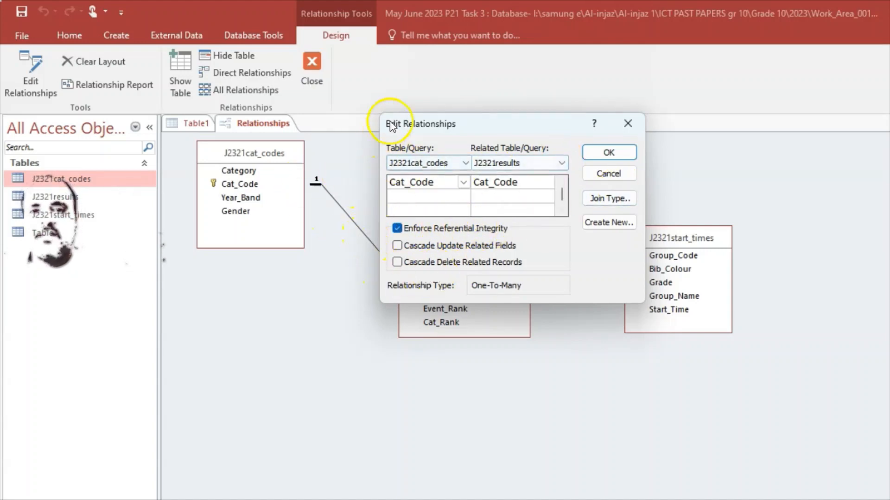
drag(397, 123, 179, 274)
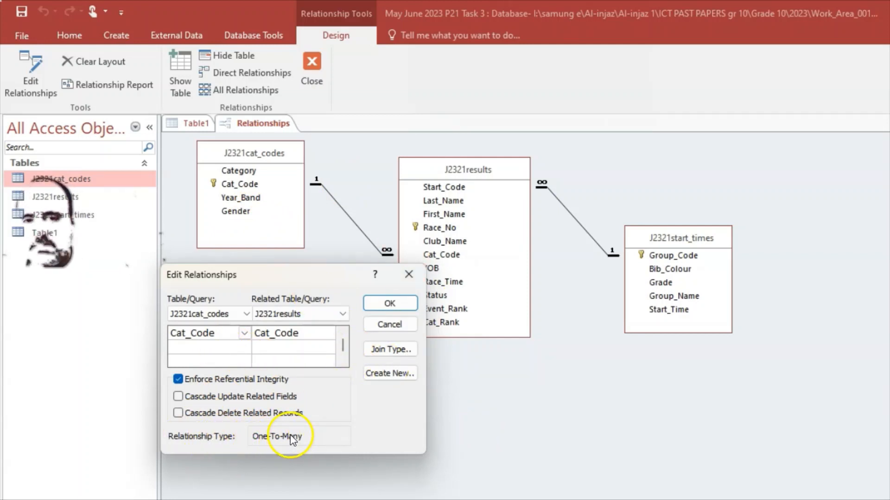
drag(329, 277, 331, 342)
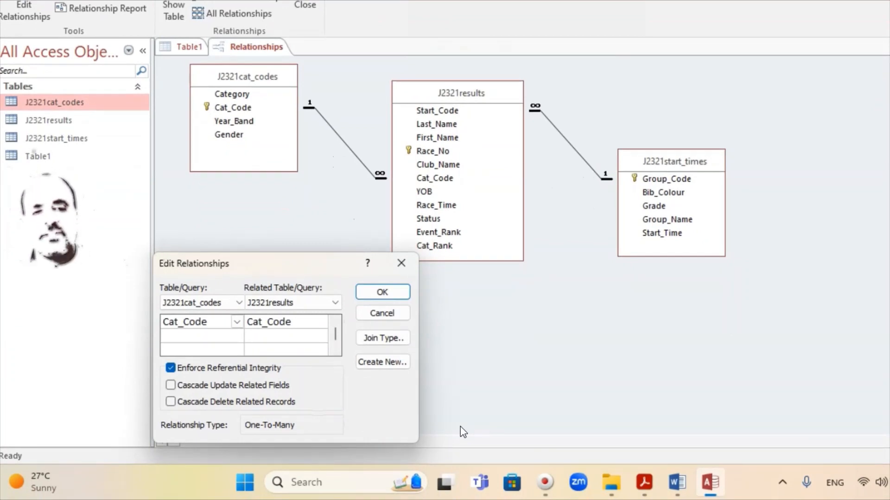
key(super+shift+s)
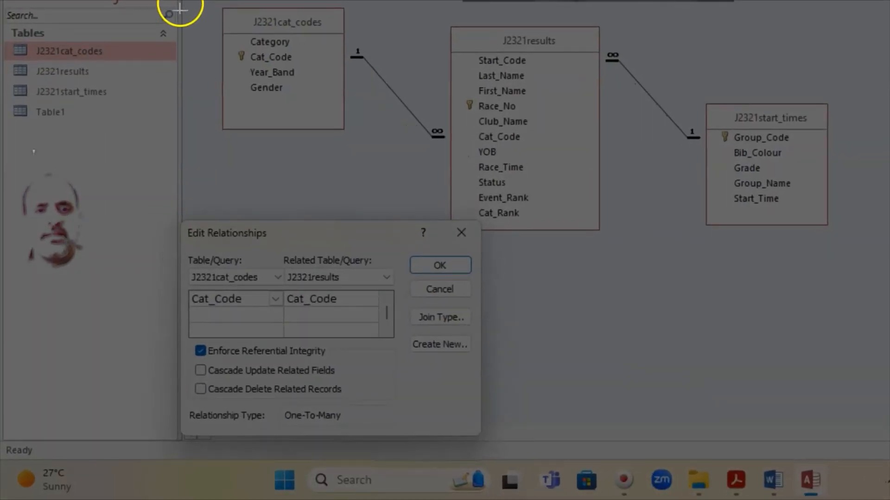
drag(179, 1, 832, 439)
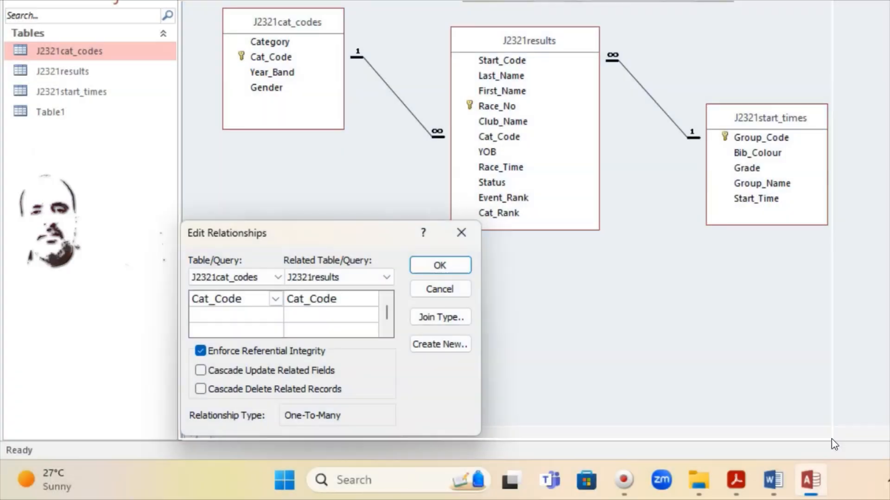
Paste the relationship dialog screenshot on a new line after the diagram in Word
mouse_move(808, 488)
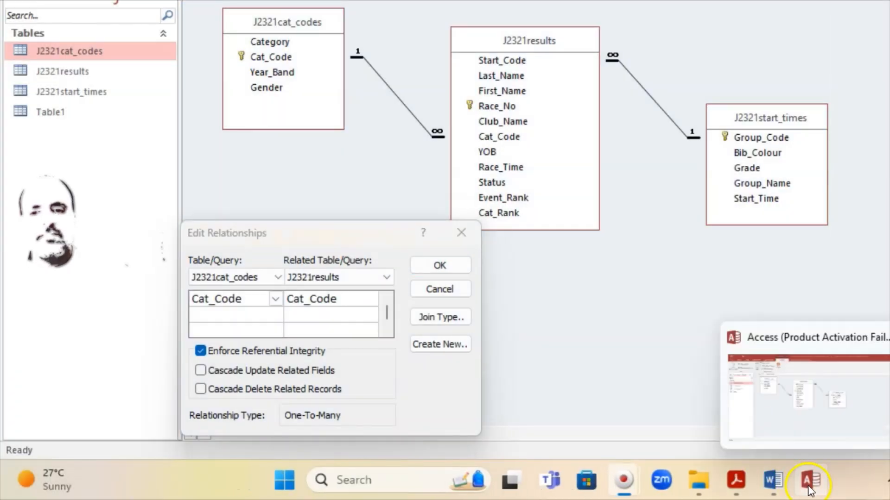
click(773, 480)
scroll(450, 272, down, 5)
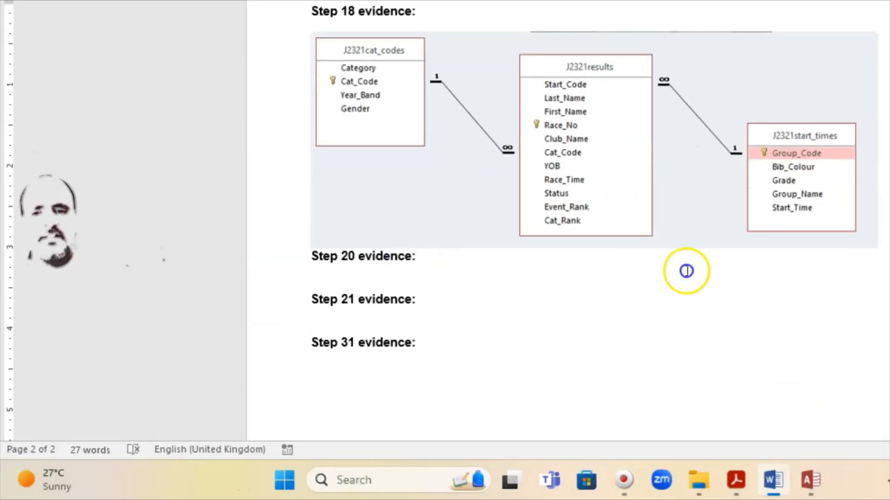
click(883, 244)
key(Return)
key(Return)
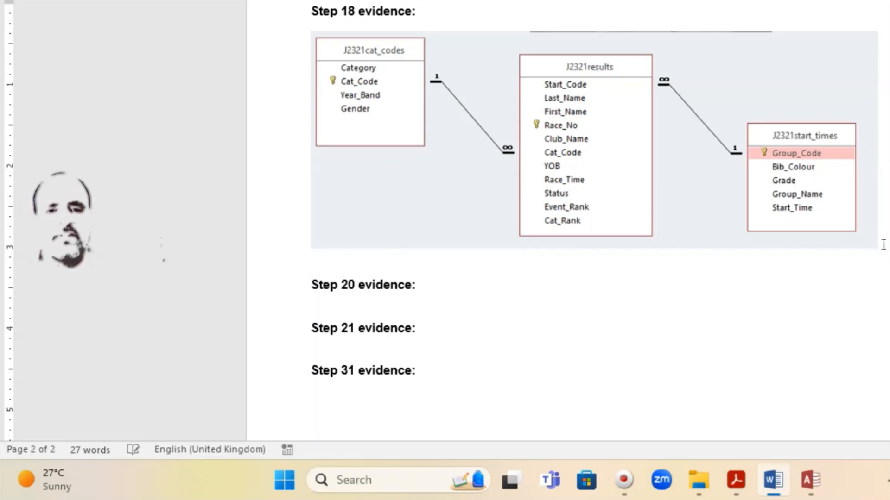
key(ctrl+v)
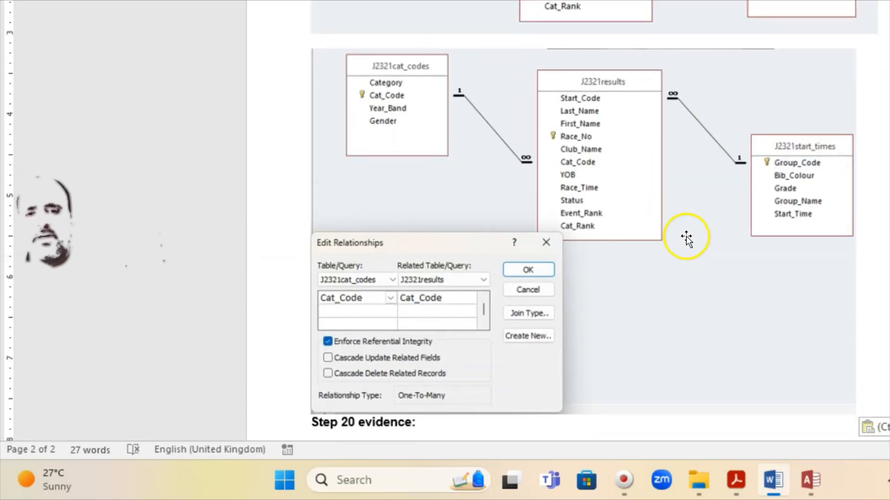
Delete the unwanted pasted dialog picture from the evidence document
scroll(707, 277, up, 5)
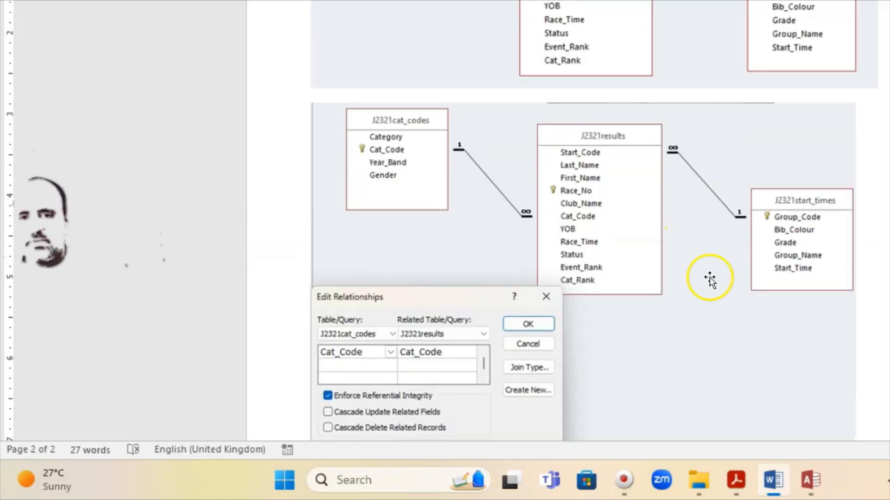
scroll(709, 277, down, 4)
scroll(709, 258, up, 6)
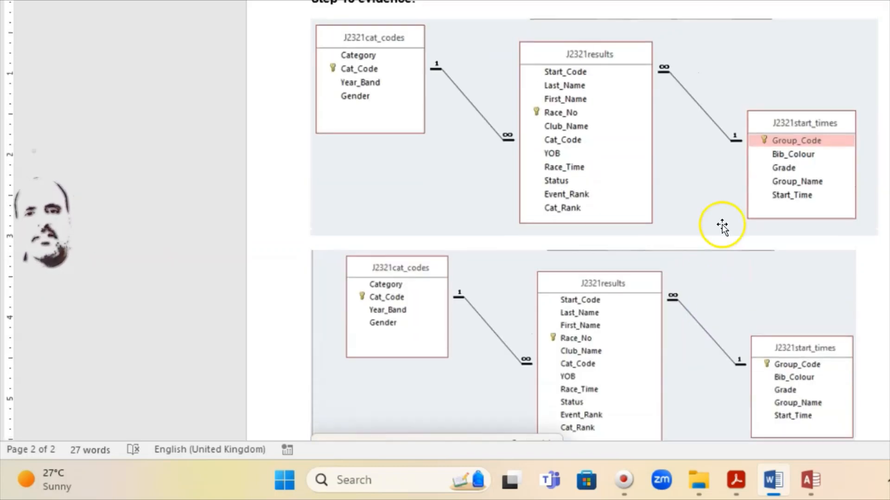
scroll(710, 184, down, 4)
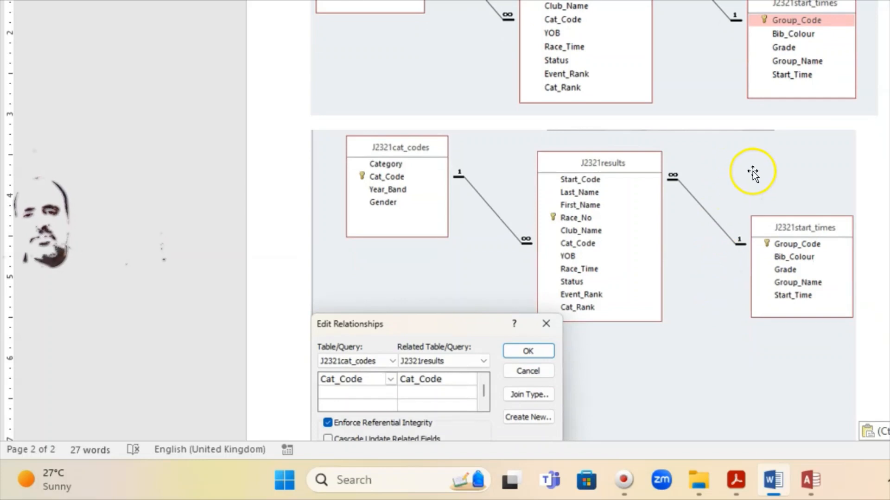
click(753, 172)
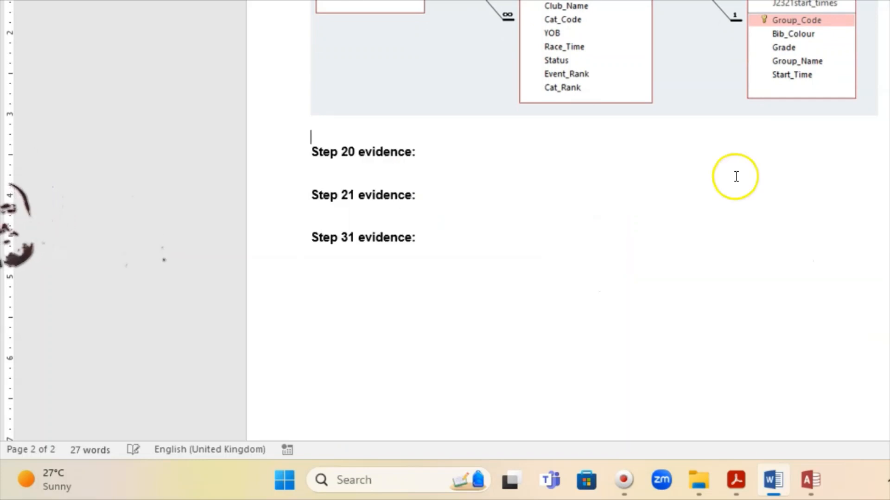
key(Delete)
scroll(609, 231, down, 3)
Read question 19 in the exam paper, then return to Access and try saving the layout
click(736, 480)
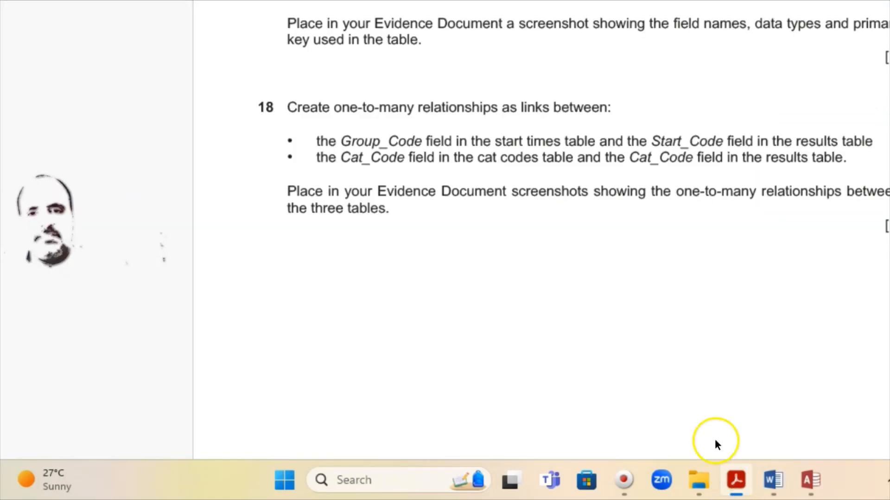
scroll(535, 156, down, 8)
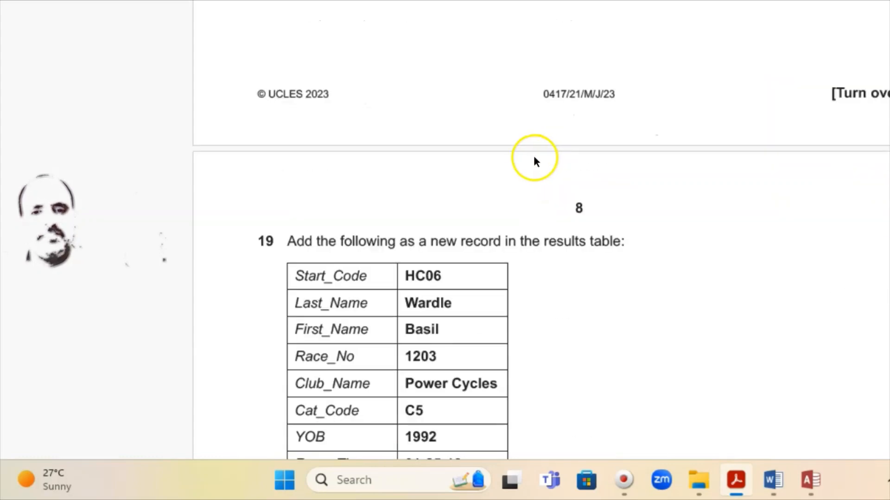
click(806, 479)
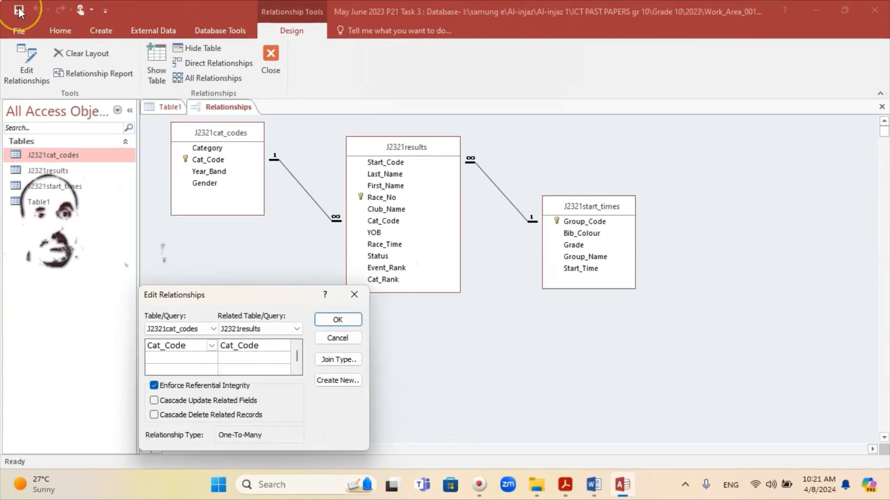
click(19, 11)
Close the Edit Relationships dialog, save the relationships layout, and close the Relationships window
click(354, 294)
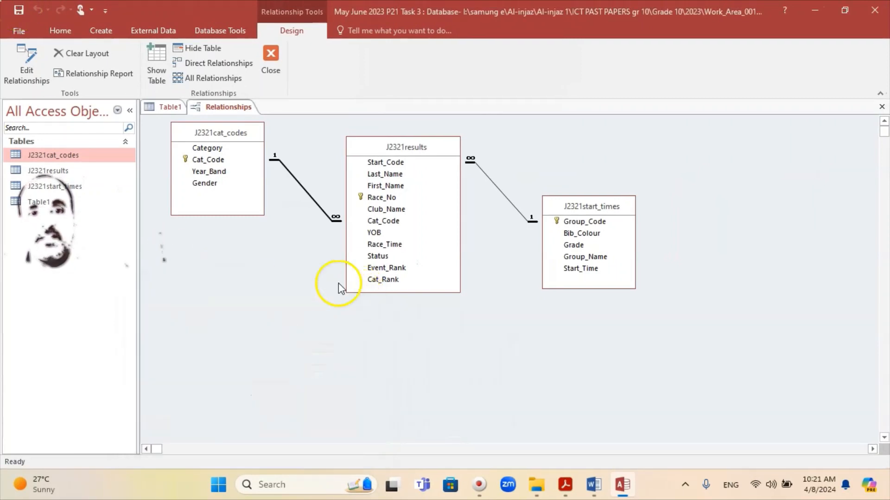
click(18, 10)
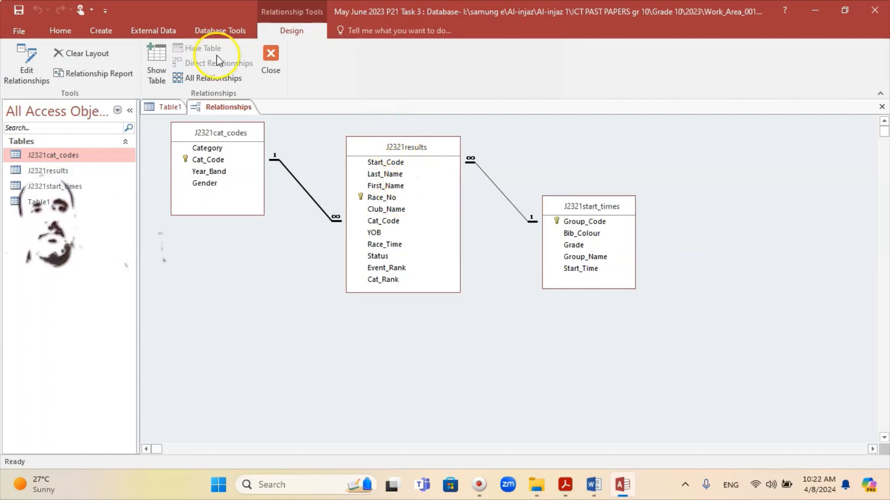
click(18, 10)
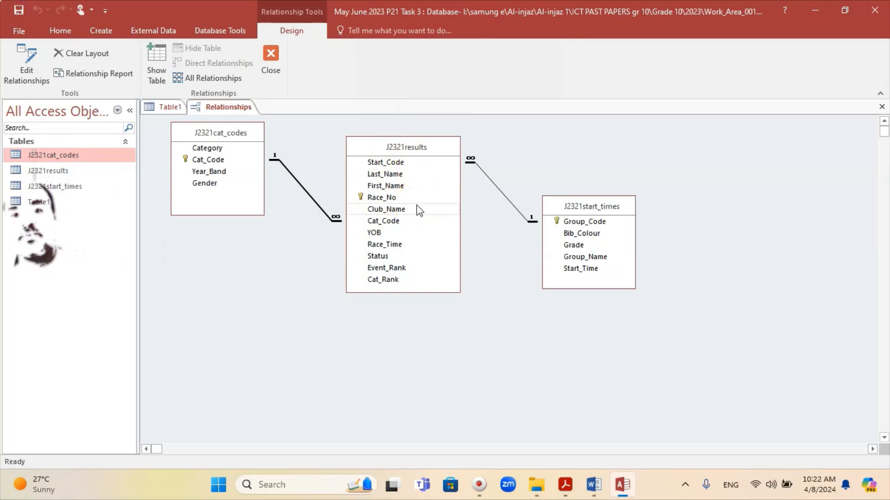
click(273, 57)
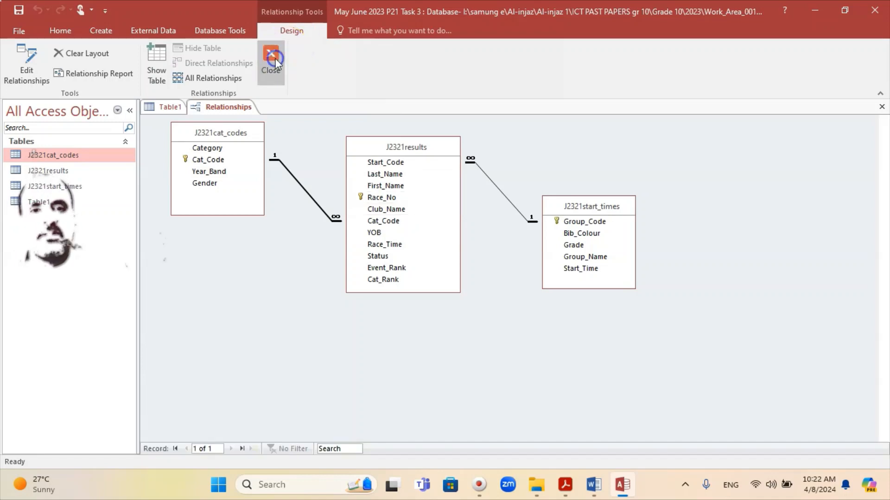
Read question 19's table of values for the new record in the PDF, then return to Access
click(540, 486)
click(565, 485)
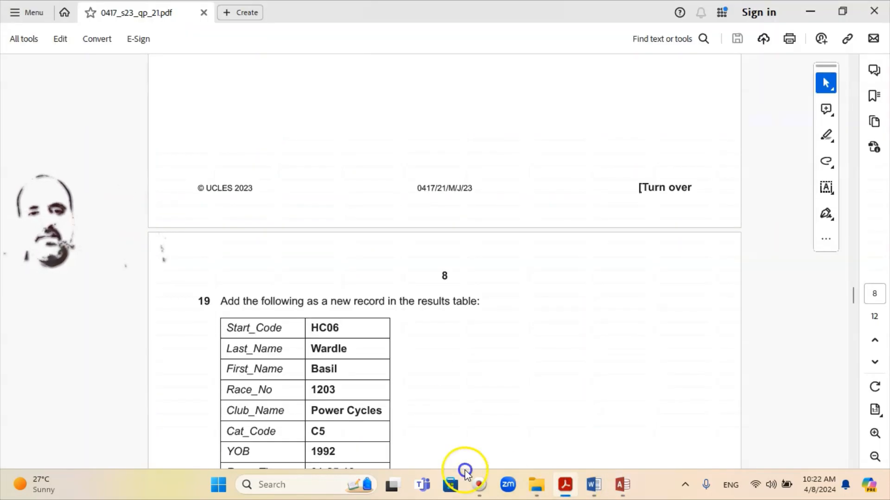
scroll(357, 370, down, 3)
scroll(384, 310, down, 1)
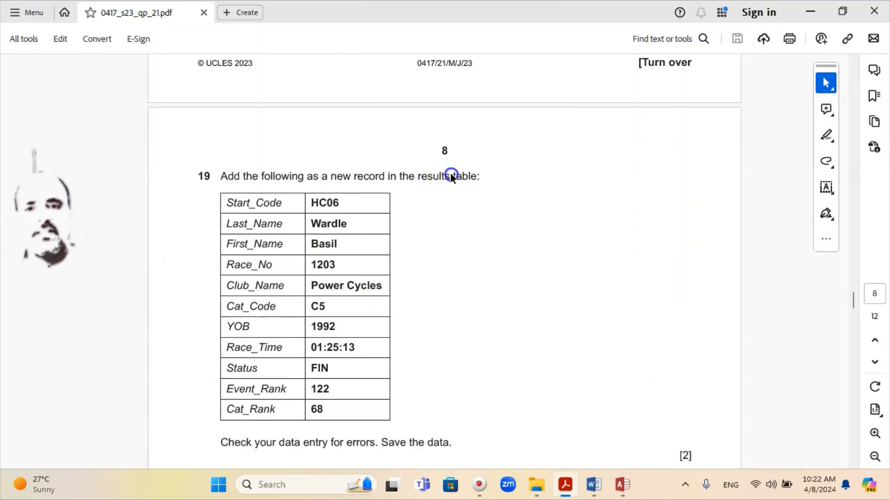
scroll(364, 226, down, 1)
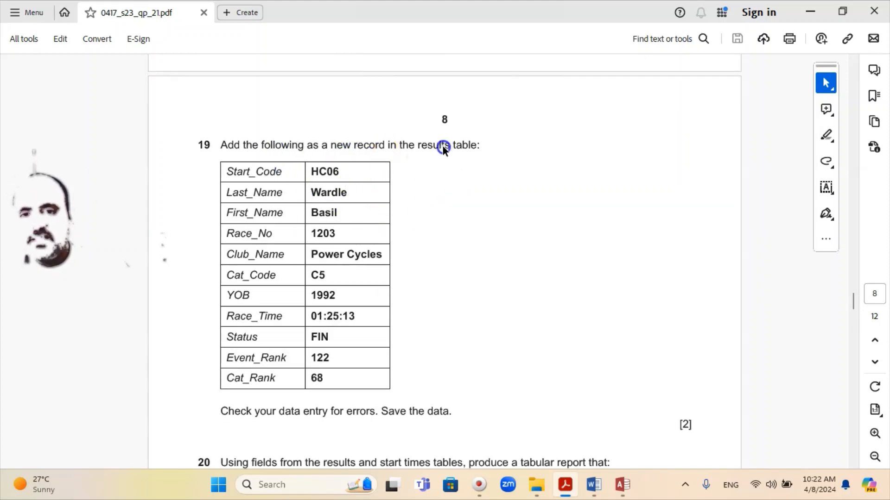
click(622, 485)
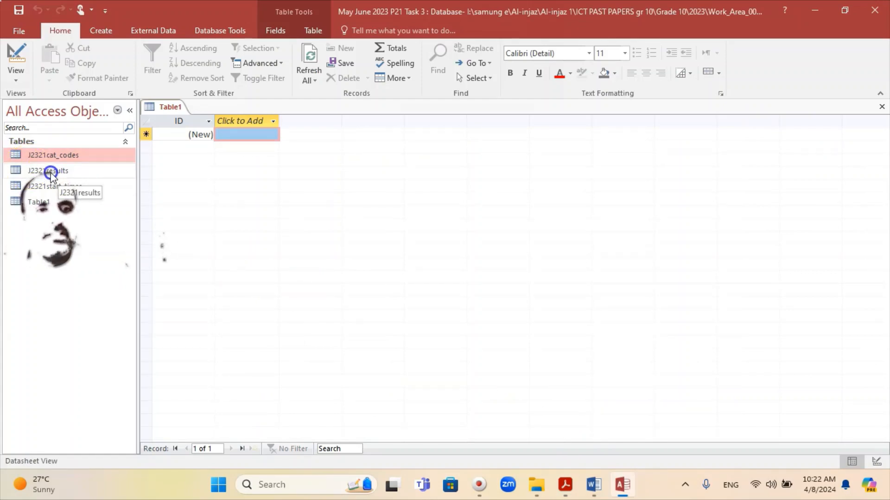
Open J2321results, jump past the 440 existing records, and start new record 441
double_click(51, 171)
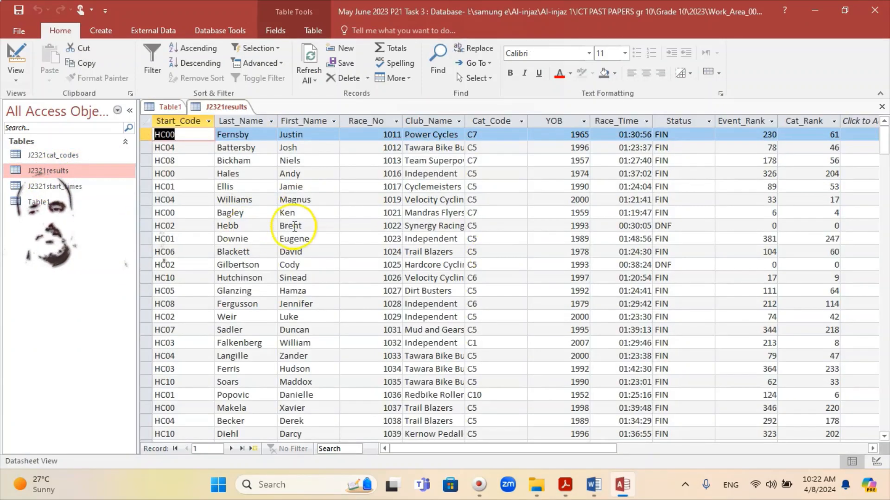
scroll(282, 242, down, 7)
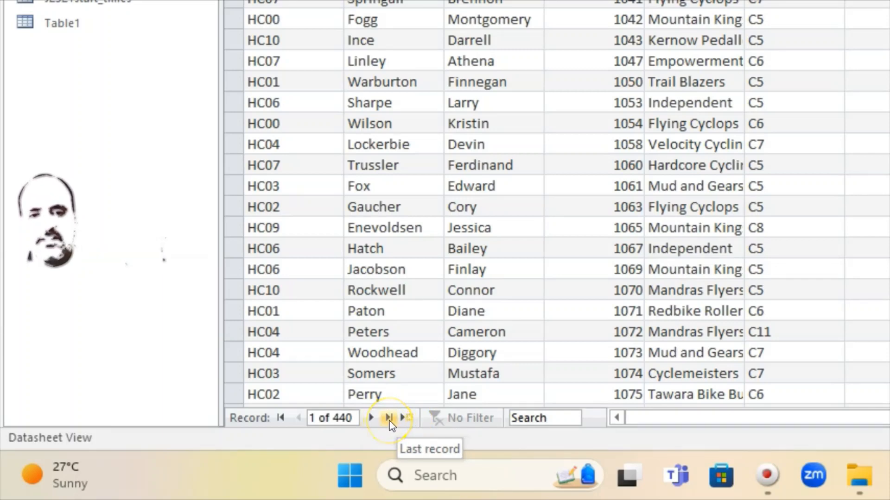
click(388, 418)
scroll(395, 360, down, 2)
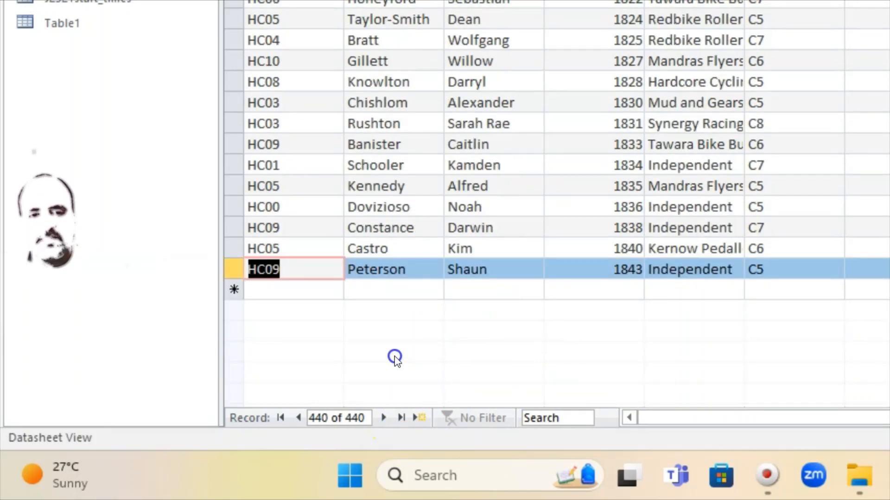
click(261, 290)
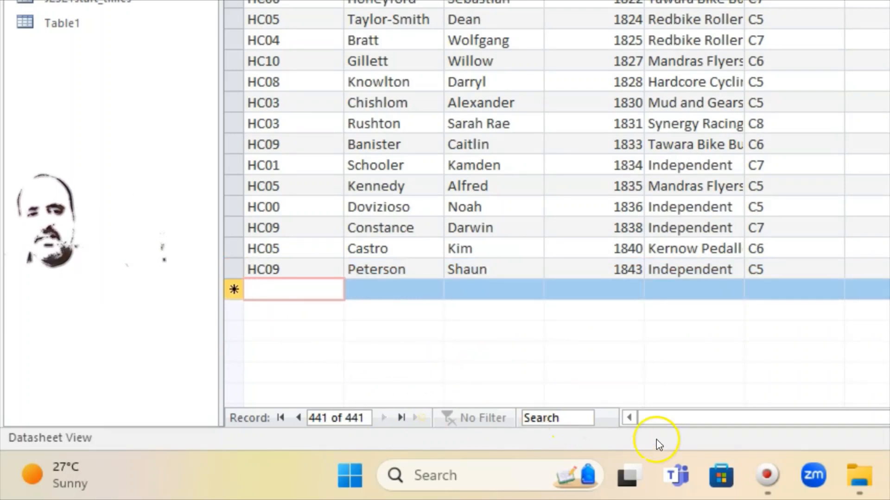
key(alt+Tab)
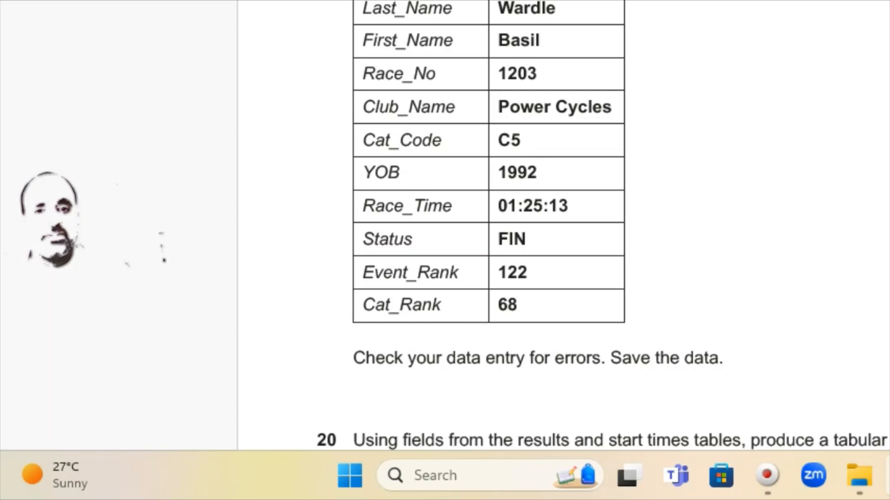
key(alt+Tab)
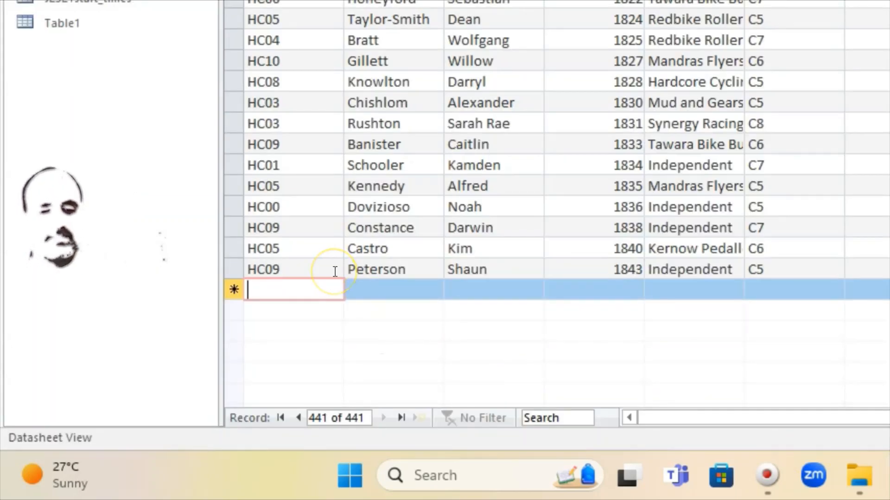
Enter start code HC06 and the competitor's surname in the new record
text(HC06)
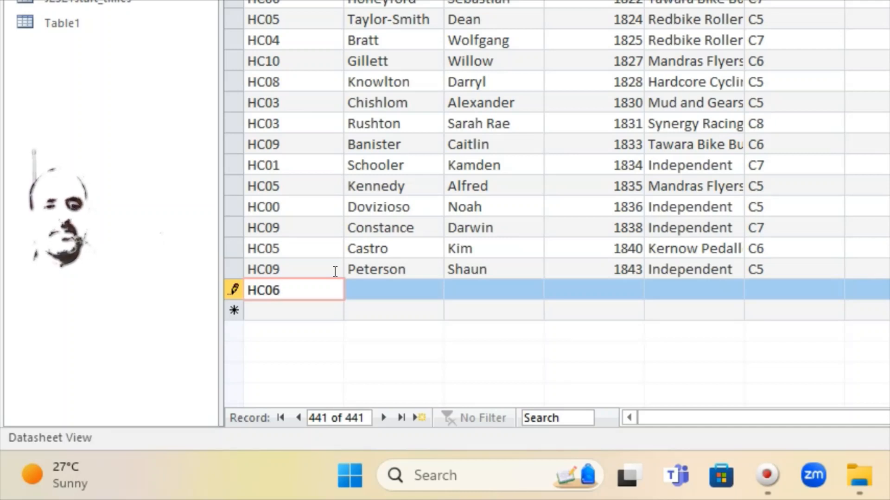
click(337, 296)
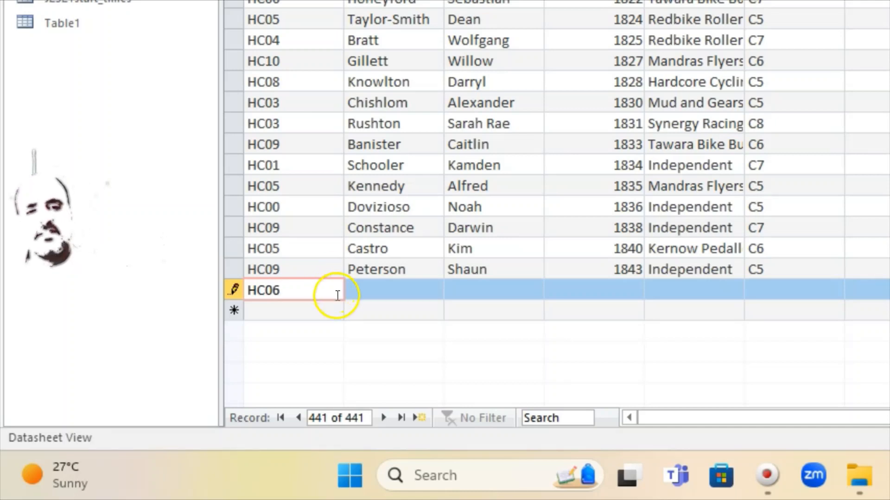
click(402, 291)
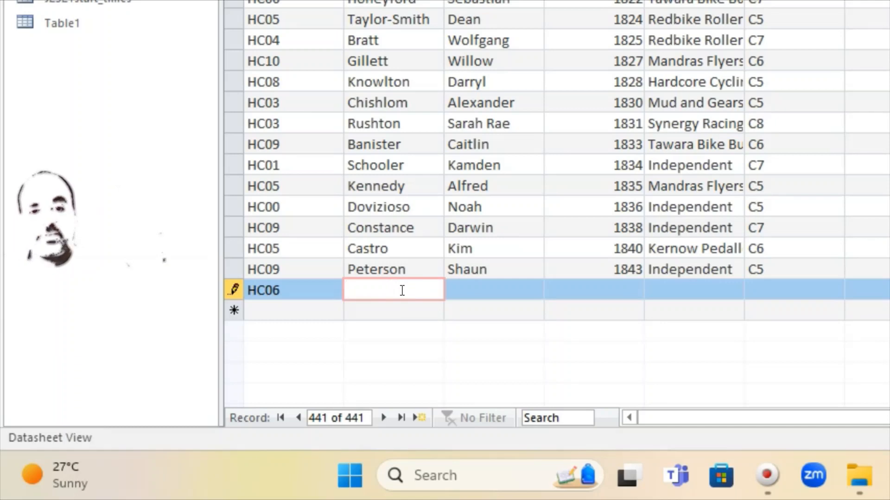
mouse_move(889, 476)
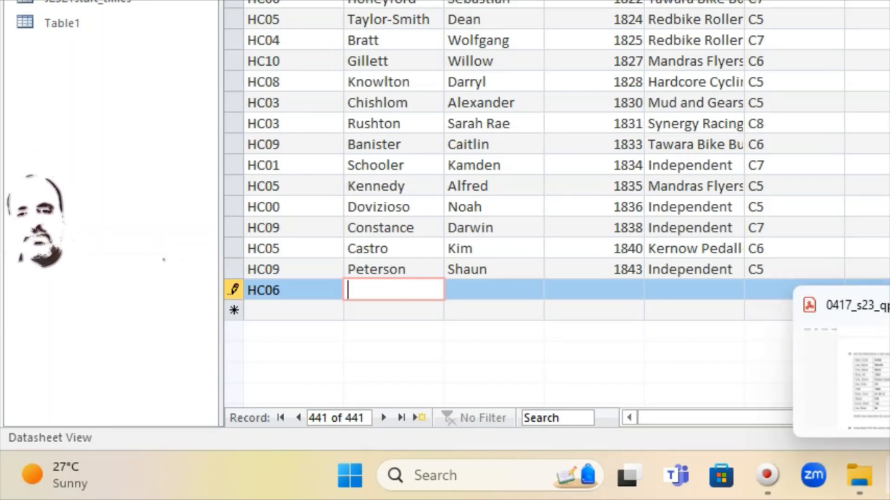
click(889, 476)
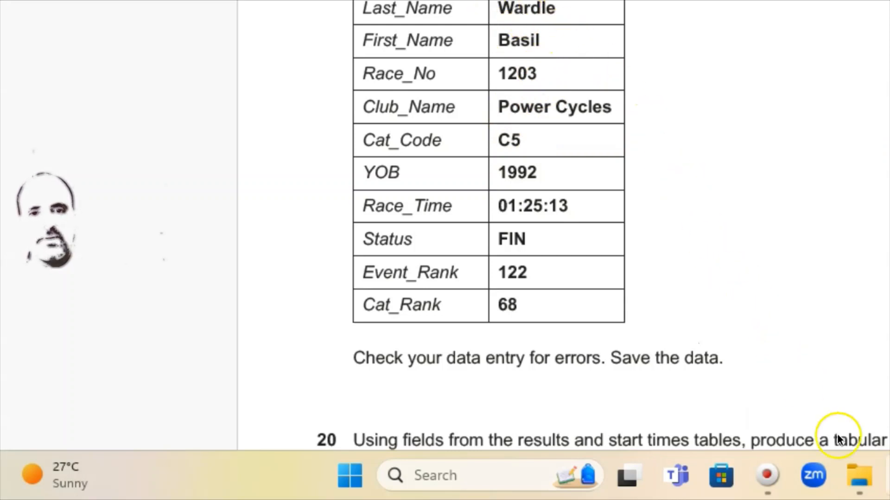
click(888, 476)
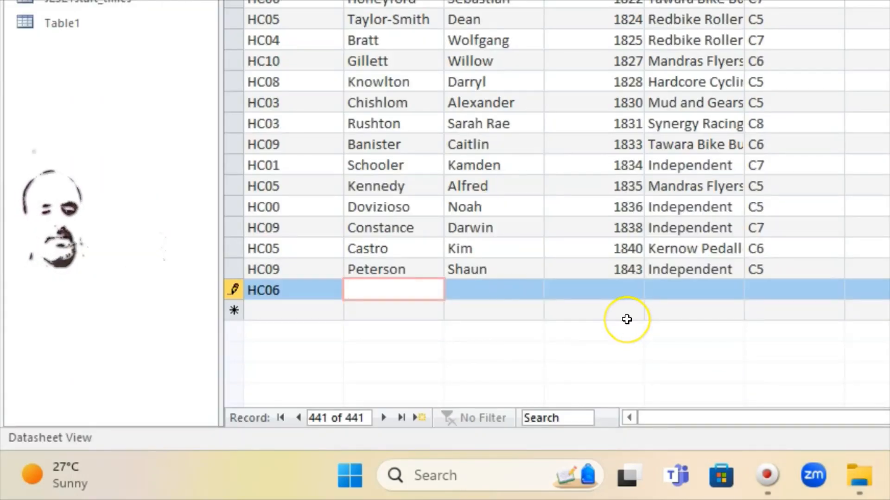
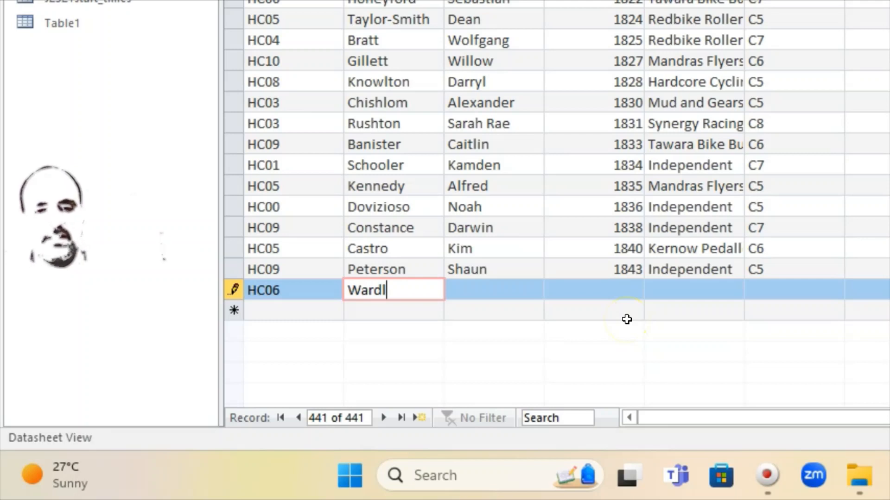
Enter the competitor's first name after checking it on the question paper
click(466, 295)
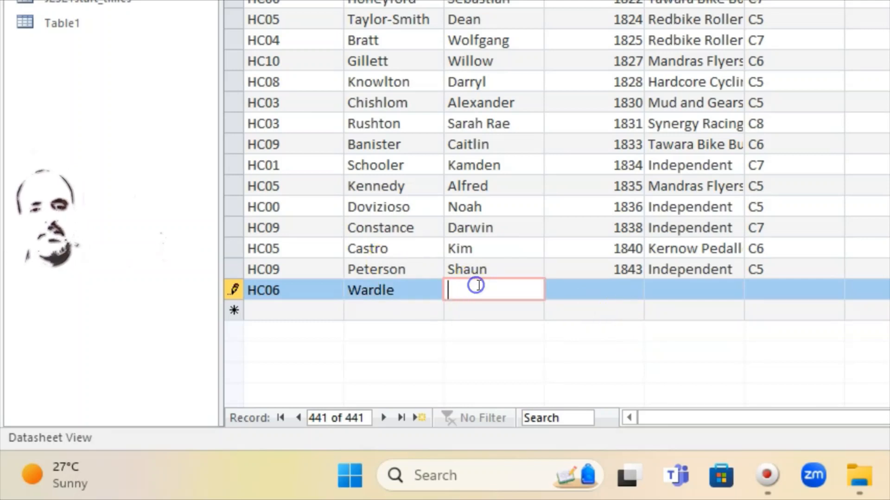
key(alt+Tab)
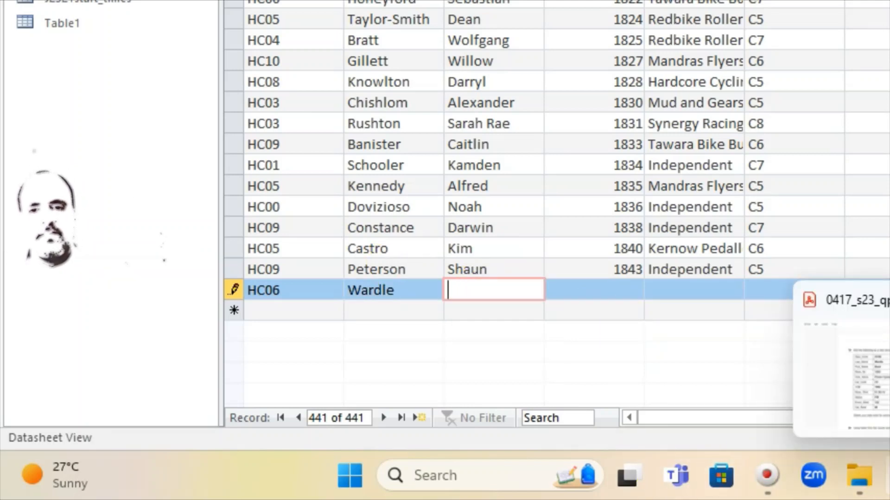
key(alt+Tab)
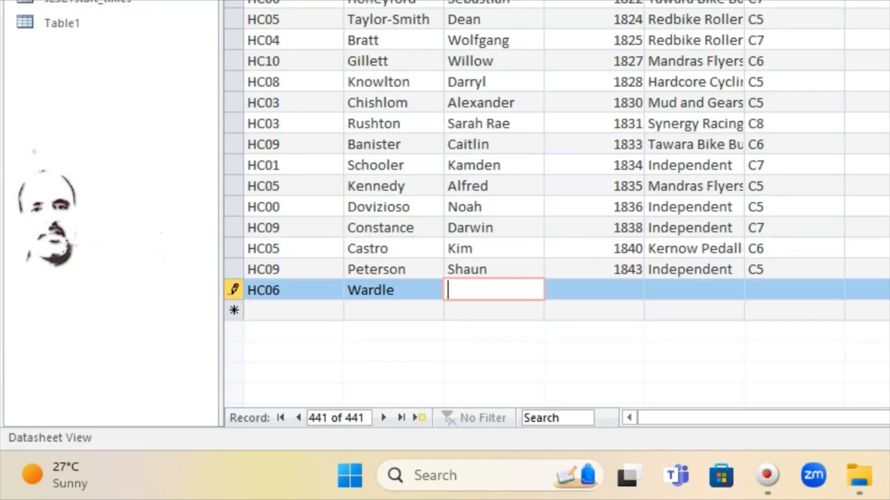
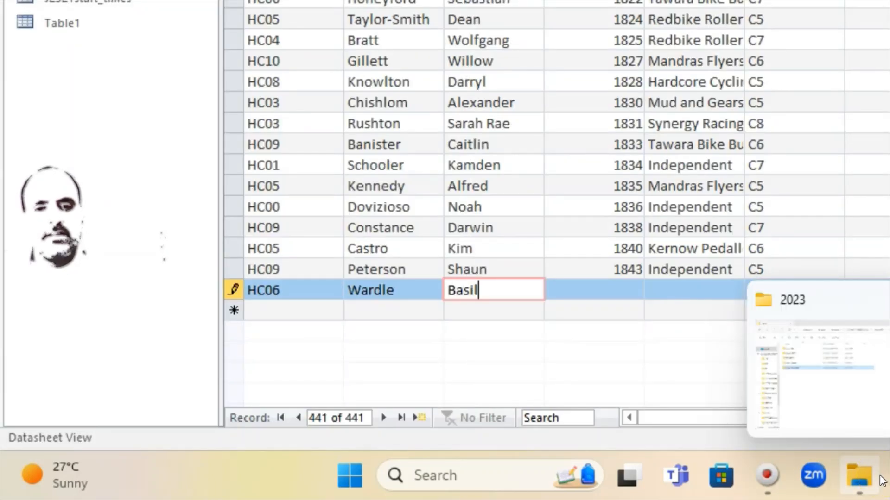
Enter race number 1203 and club Power Cycles in the new record
click(612, 291)
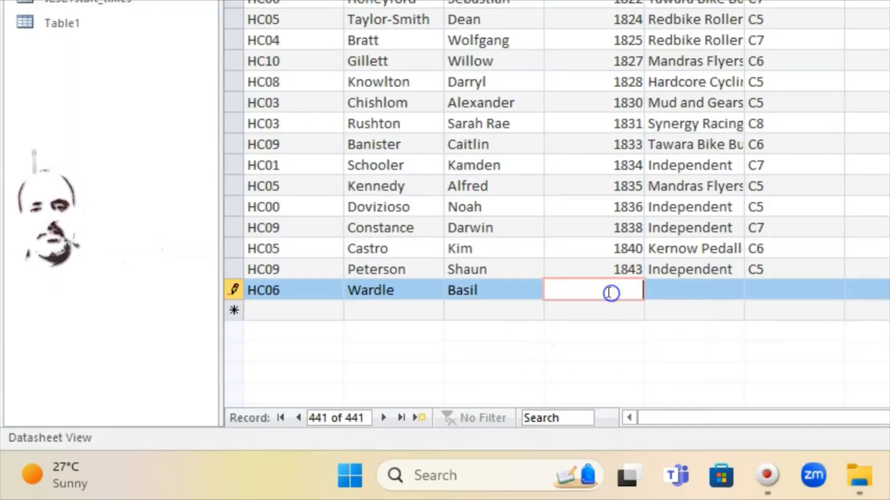
key(alt+Tab)
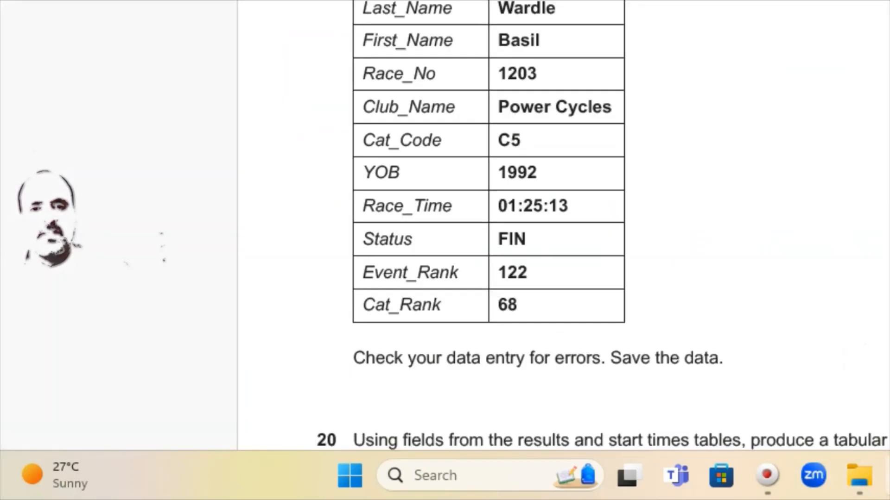
key(alt+Tab)
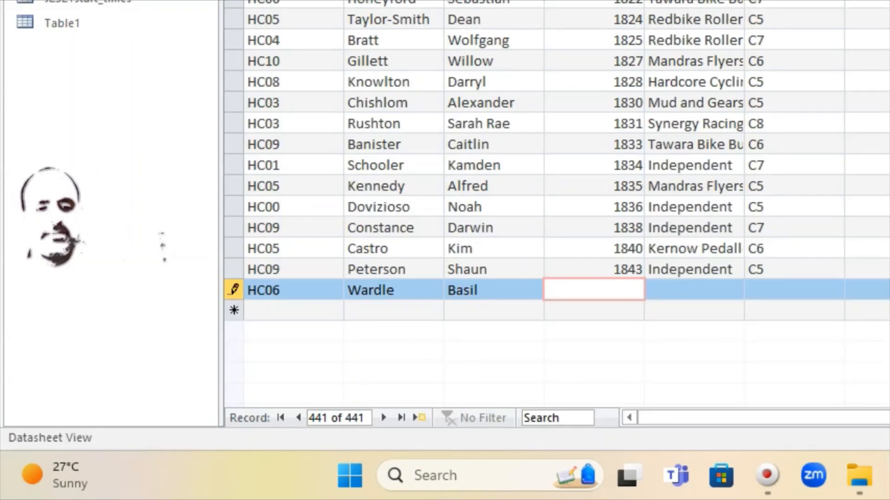
text(1203)
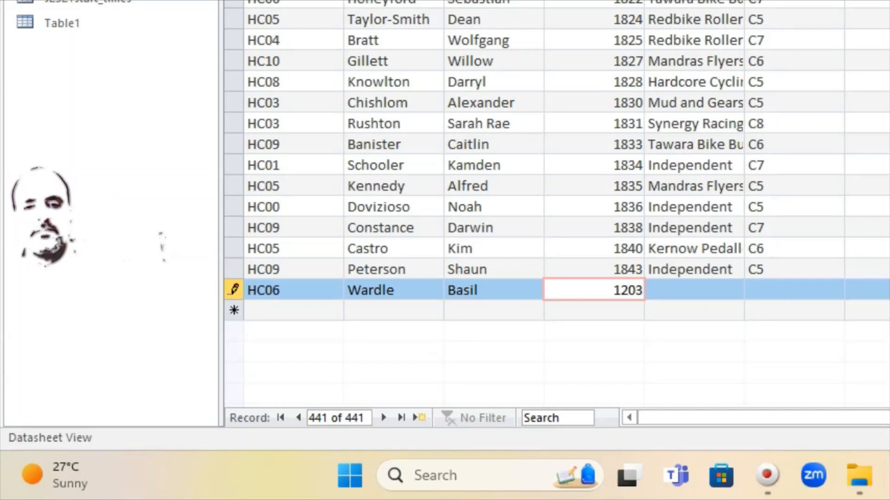
click(714, 291)
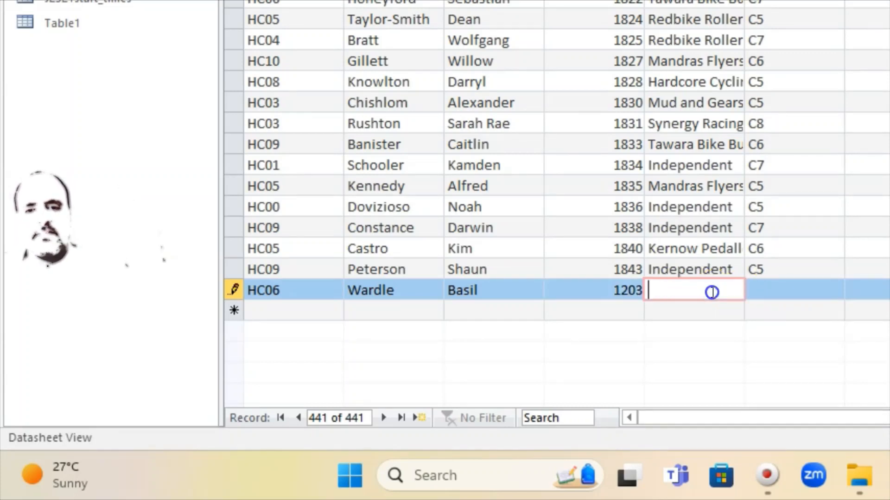
key(alt+Tab)
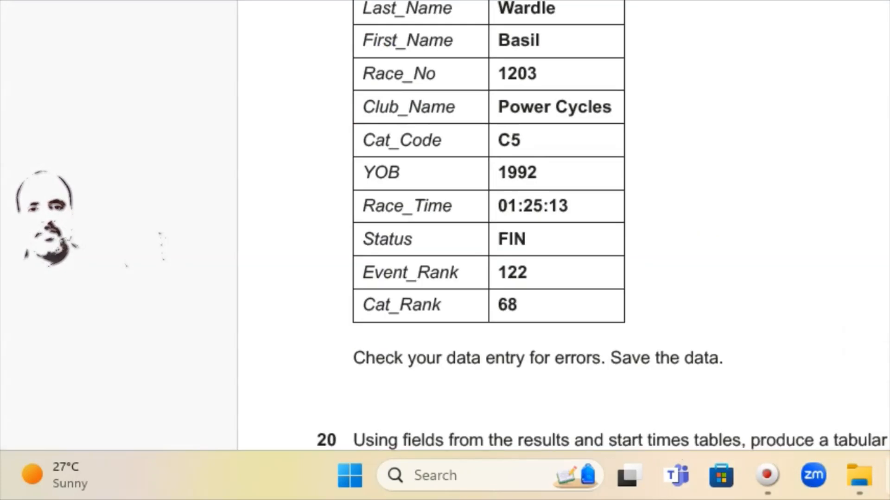
key(alt+Tab)
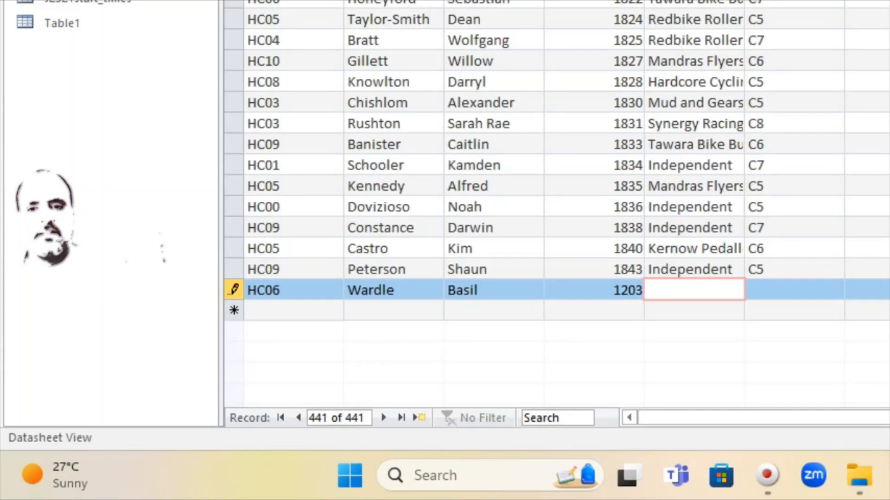
text(Power )
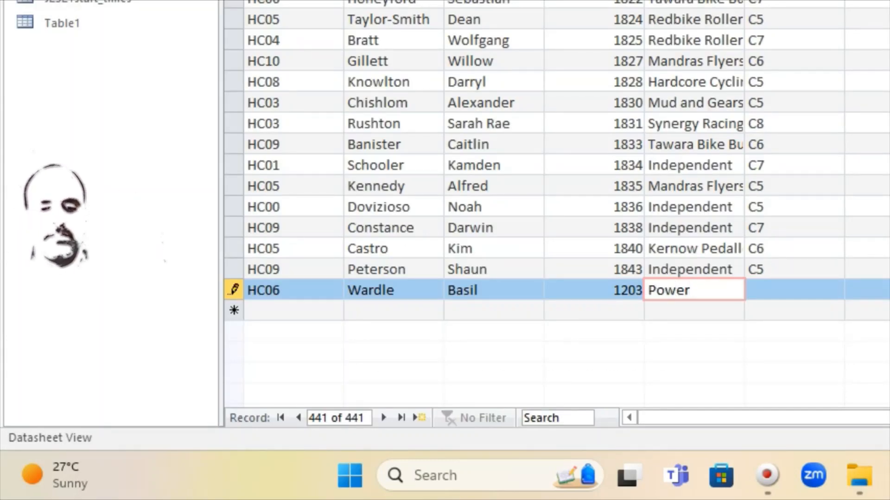
text(Cycles)
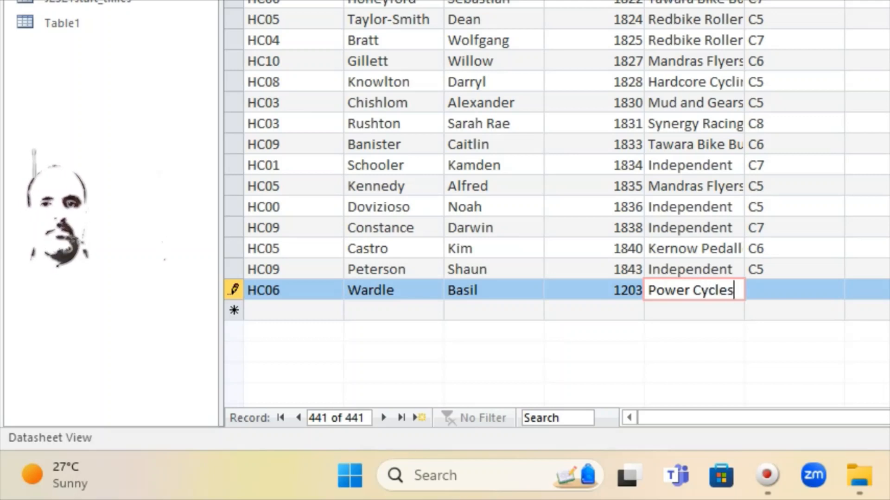
Enter category code C5 and year of birth 1992
click(775, 290)
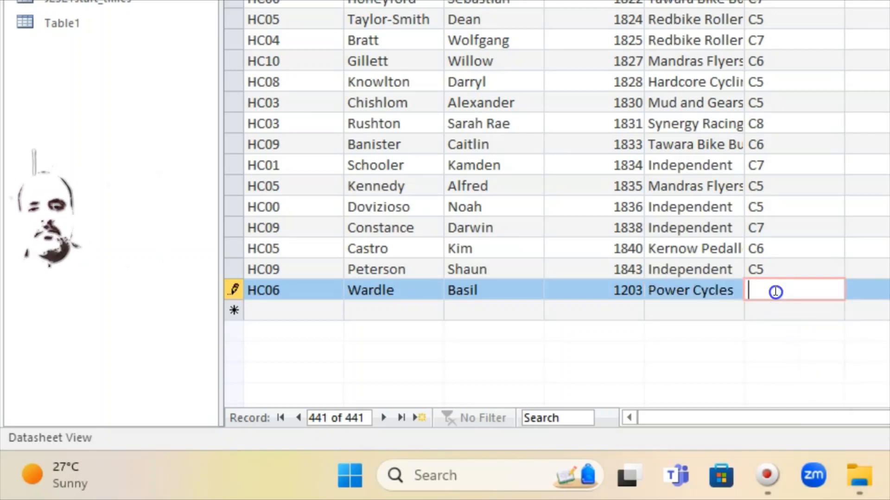
key(alt+Tab)
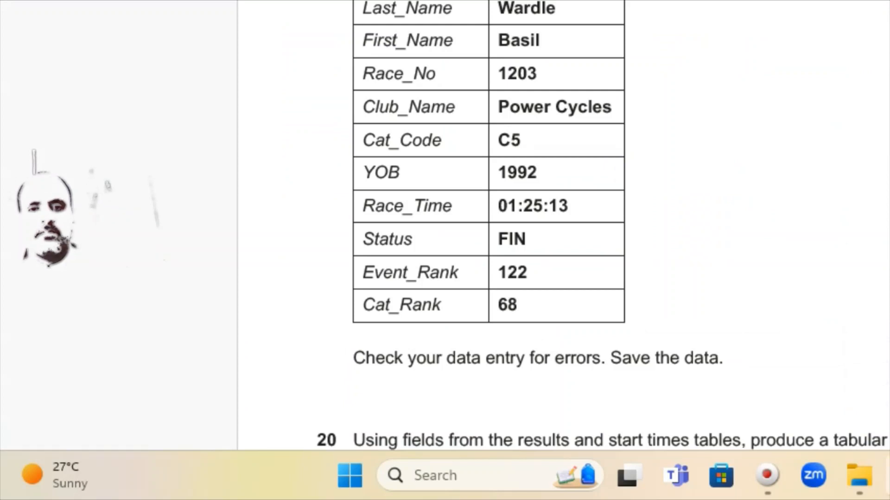
key(alt+Tab)
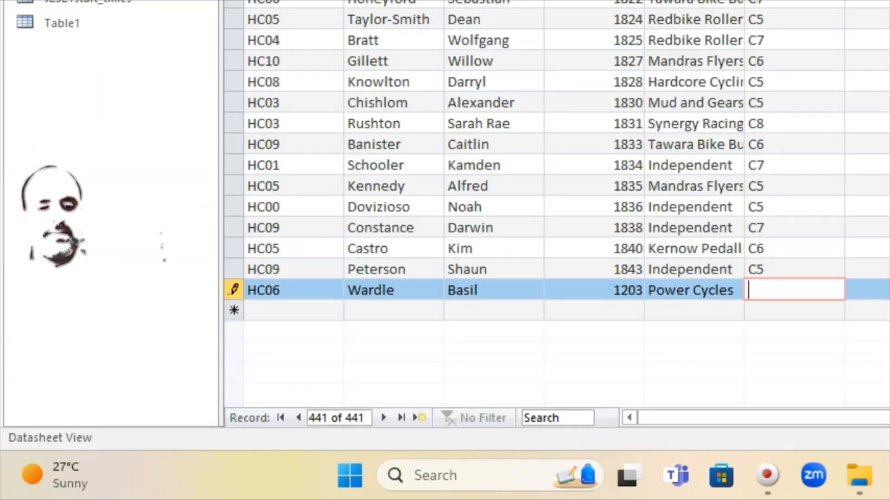
text(C5)
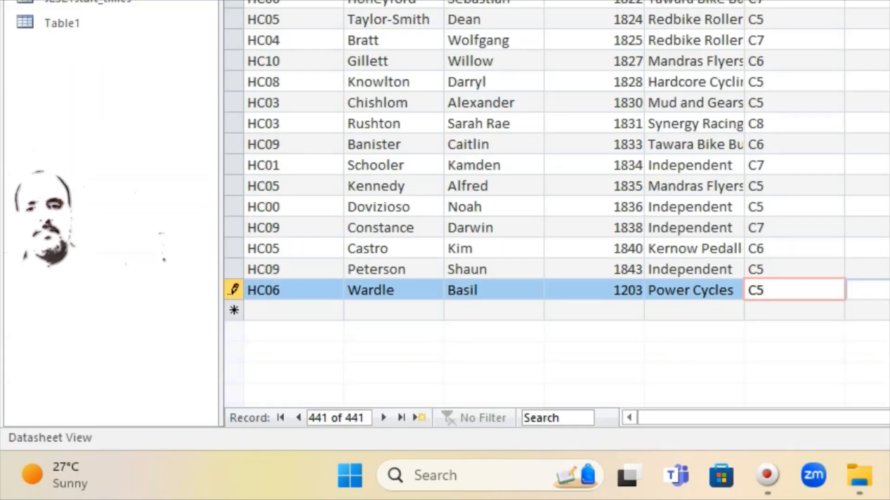
key(Tab)
key(alt+Tab)
key(ctrl+v)
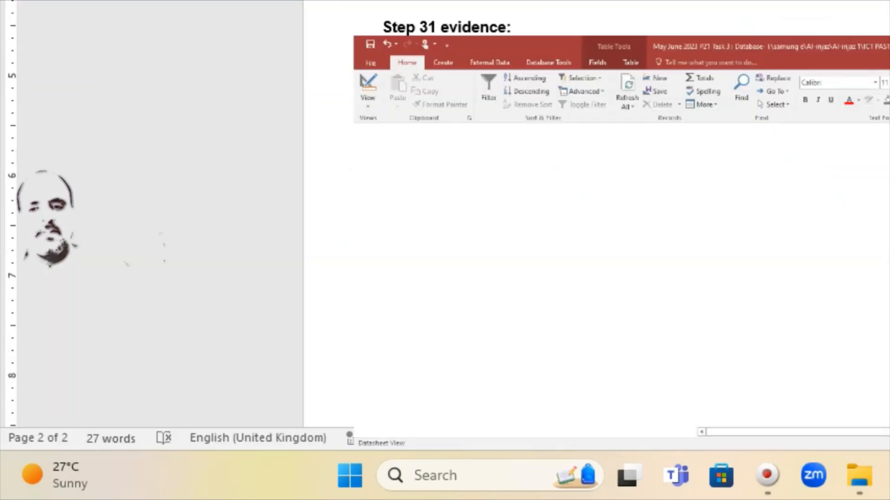
key(alt+Tab)
key(alt+Tab)
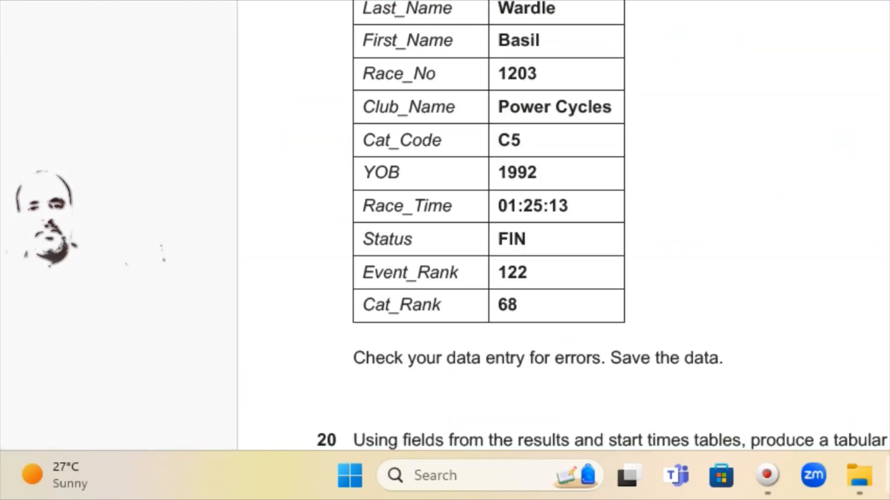
key(alt+Tab)
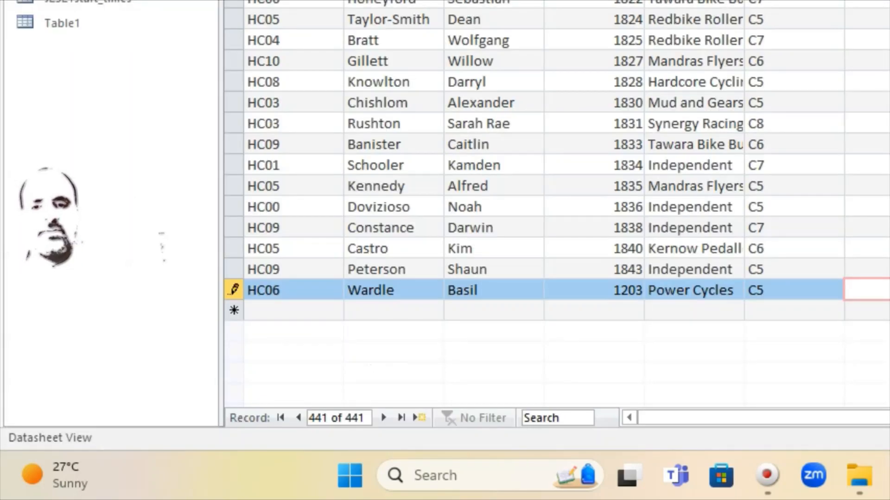
text(1992)
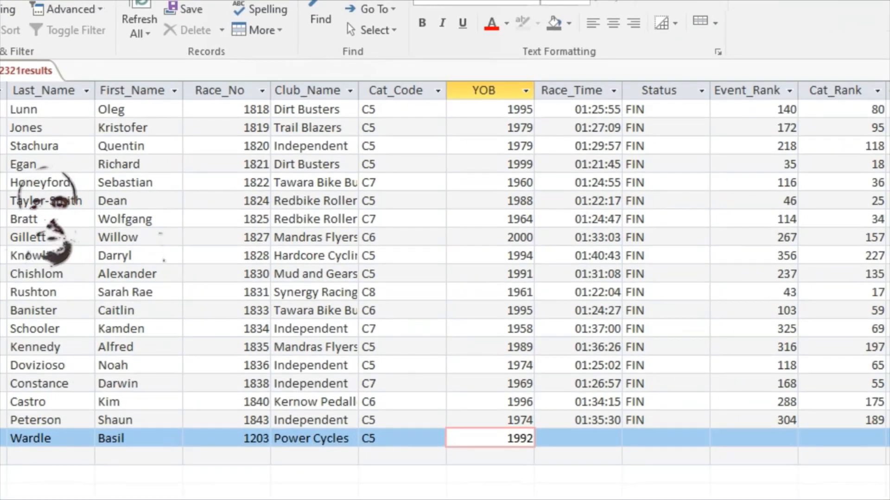
Enter race time 01:25:13, correcting the stray characters typed along the way
click(593, 434)
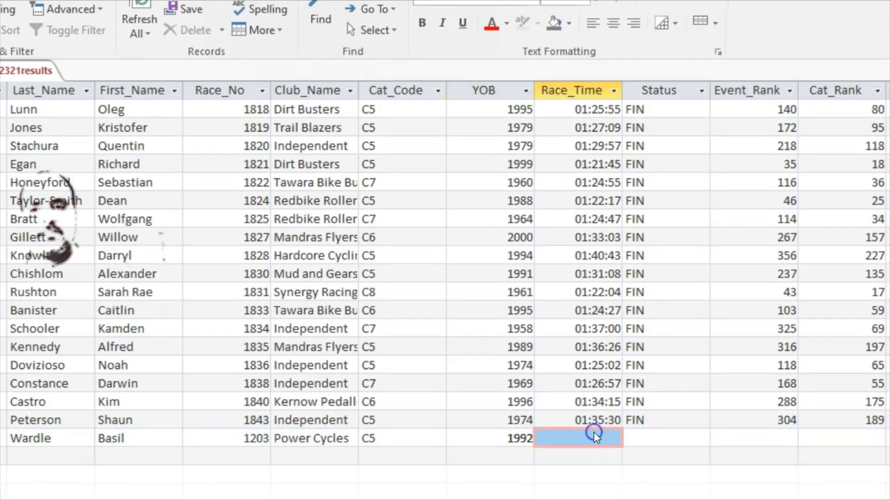
key(alt+Tab)
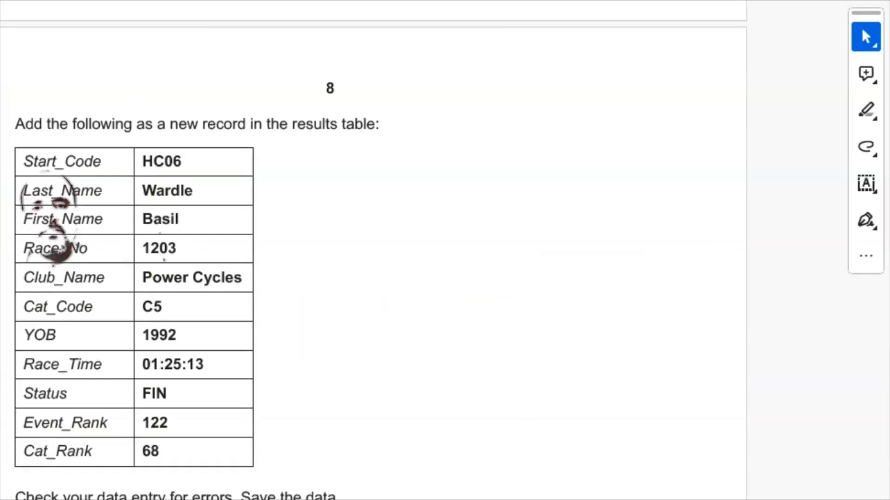
key(alt+Tab)
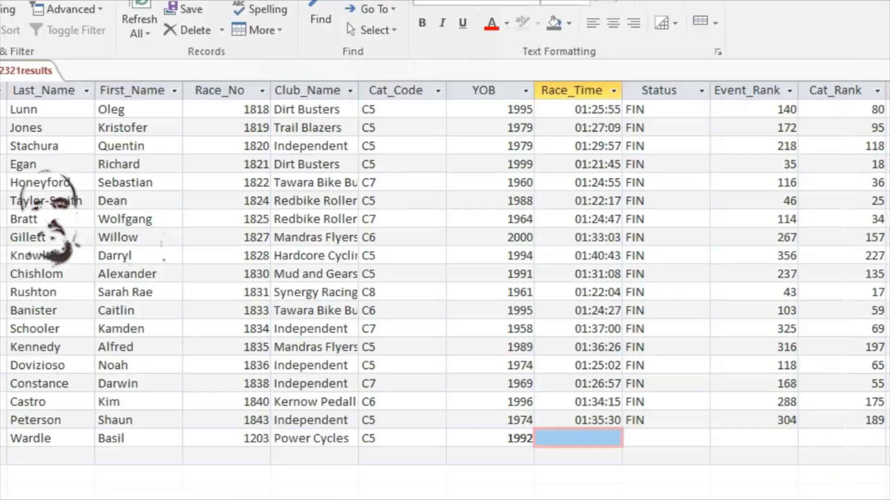
text(01)
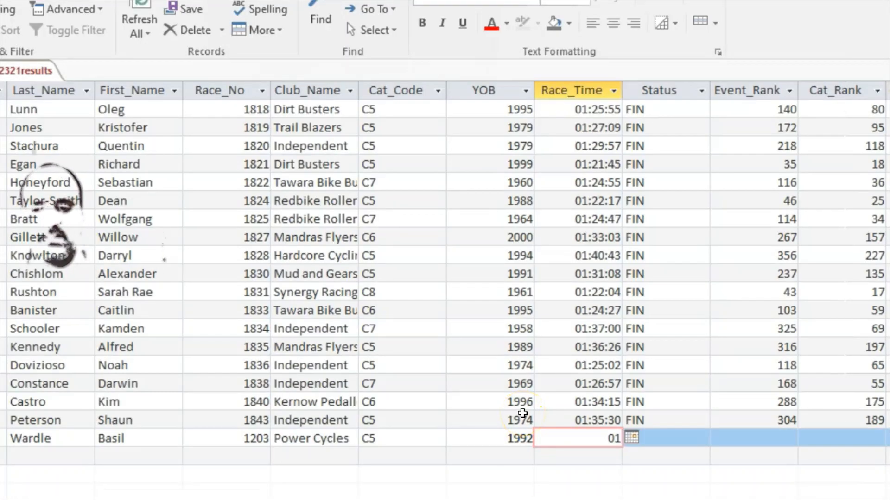
text(")
key(BackSpace)
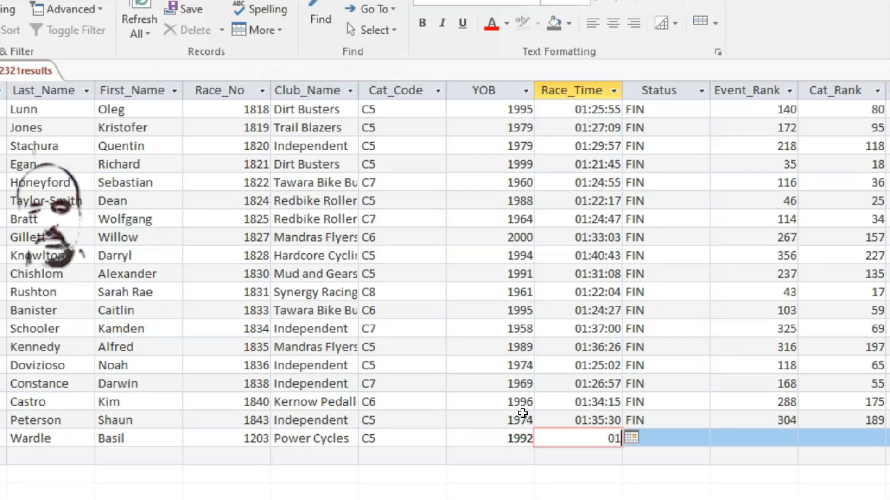
text(:)
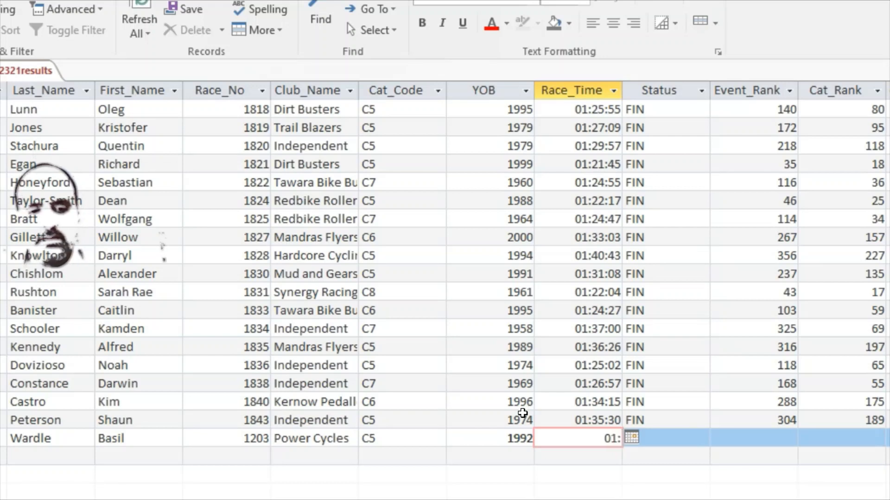
text(25>1)
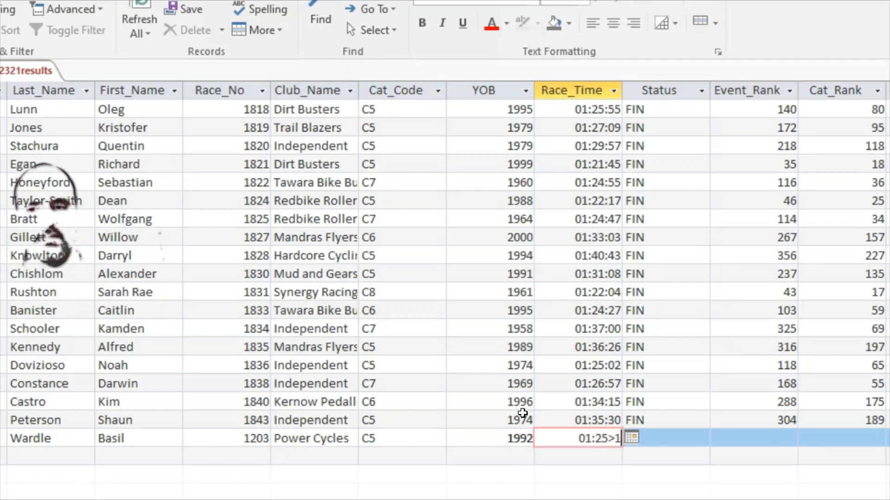
text(3)
click(529, 426)
key(BackSpace)
key(BackSpace)
key(BackSpace)
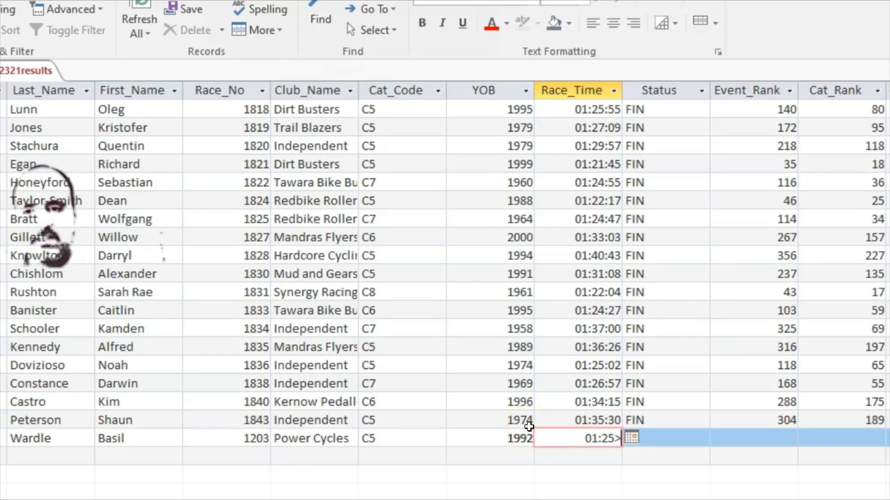
text(:)
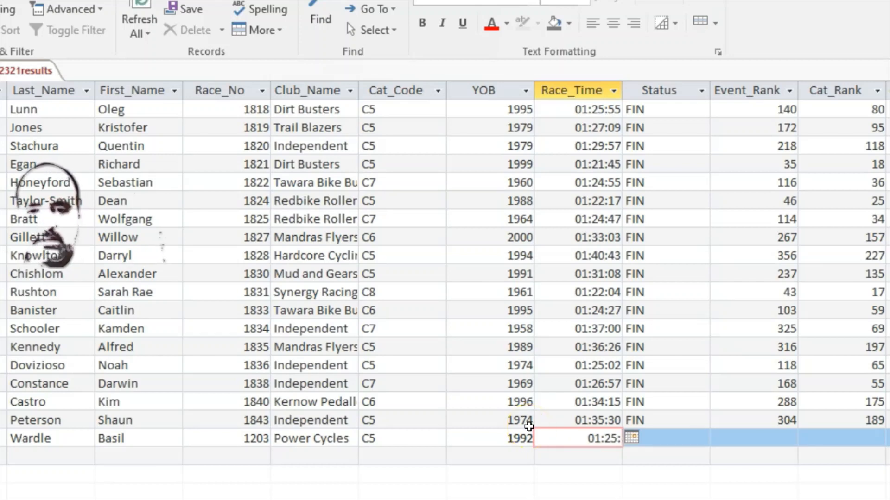
text(13)
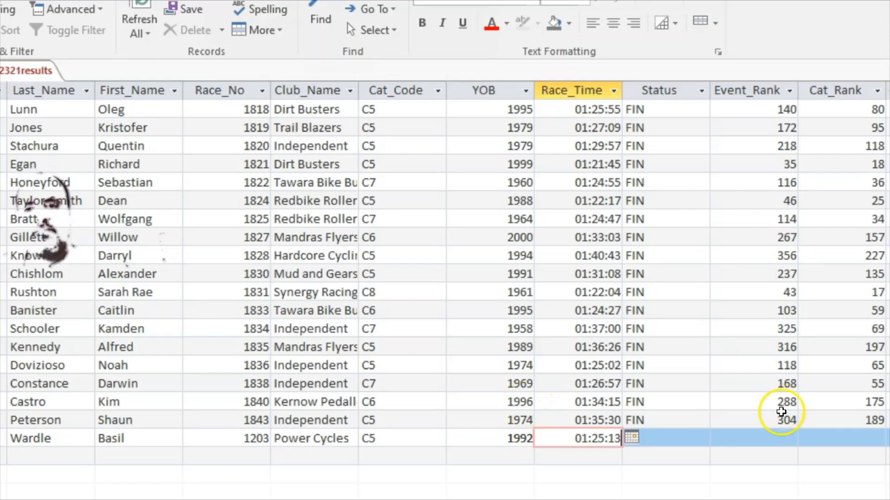
click(689, 437)
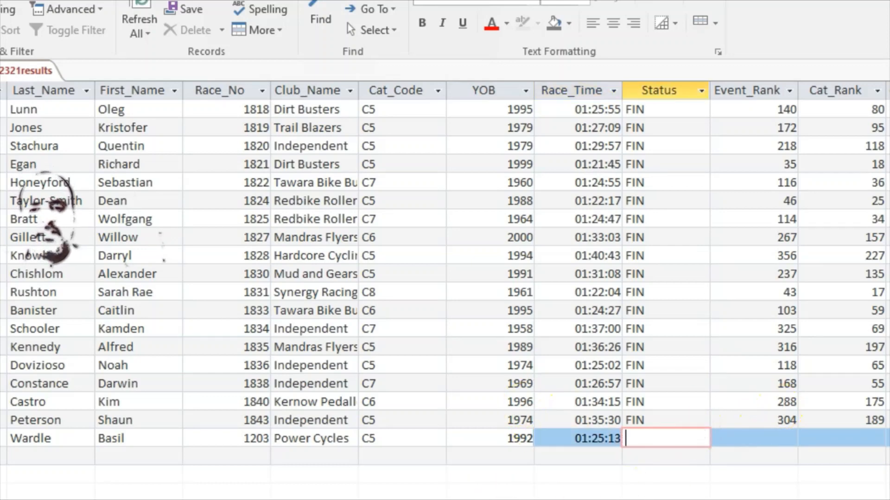
Enter Status FIN, Event_Rank 122 and Cat_Rank 68 in Wardle's record, checking values against the question paper
click(500, 498)
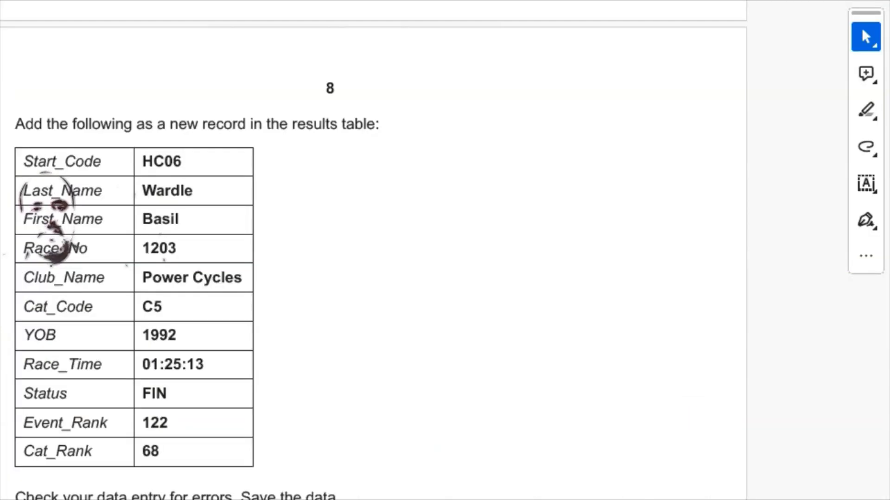
click(548, 498)
text(F)
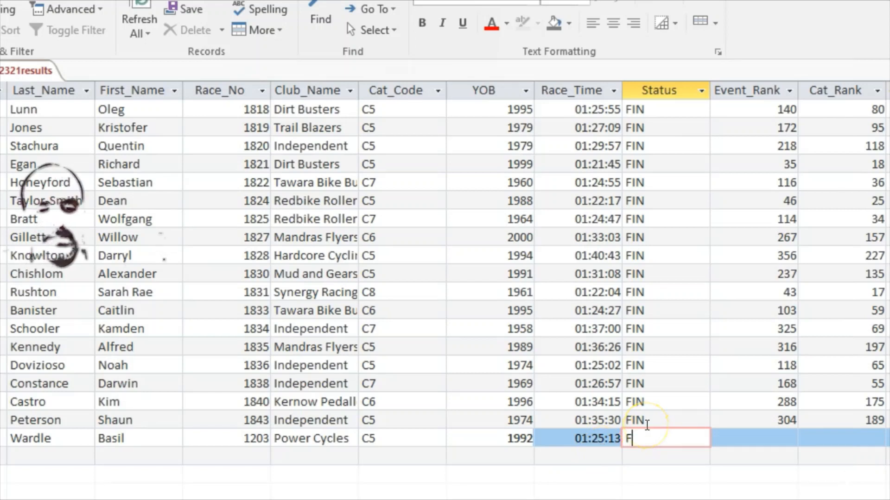
text(IN)
key(Tab)
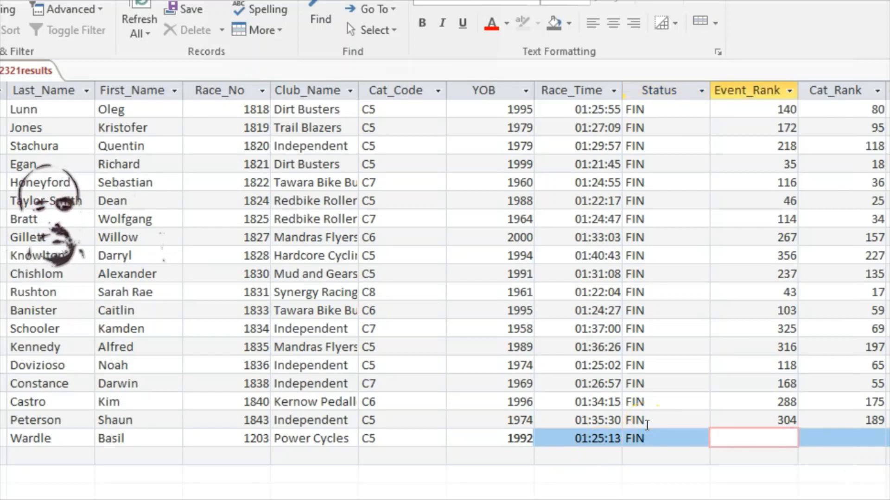
text(122)
key(Tab)
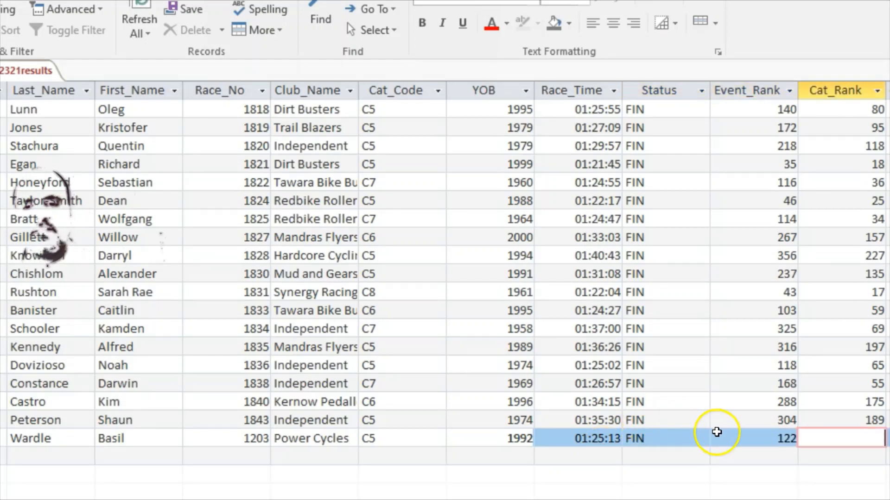
key(alt+Tab)
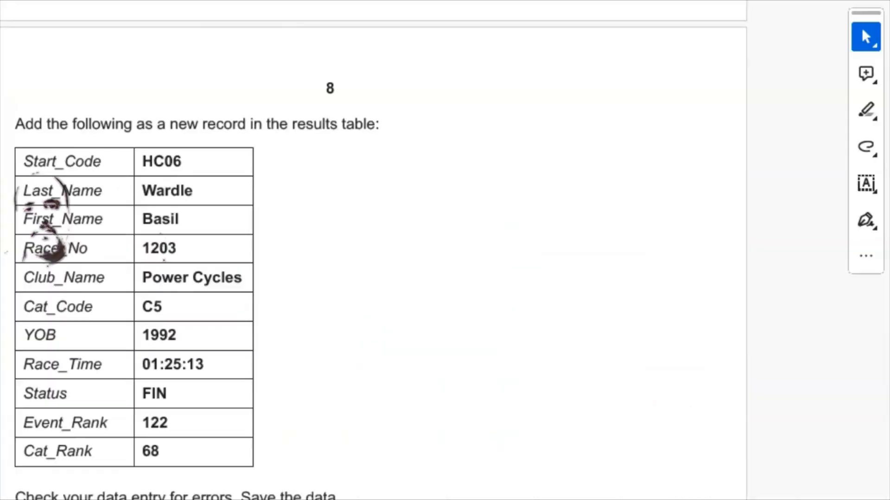
key(alt+Tab)
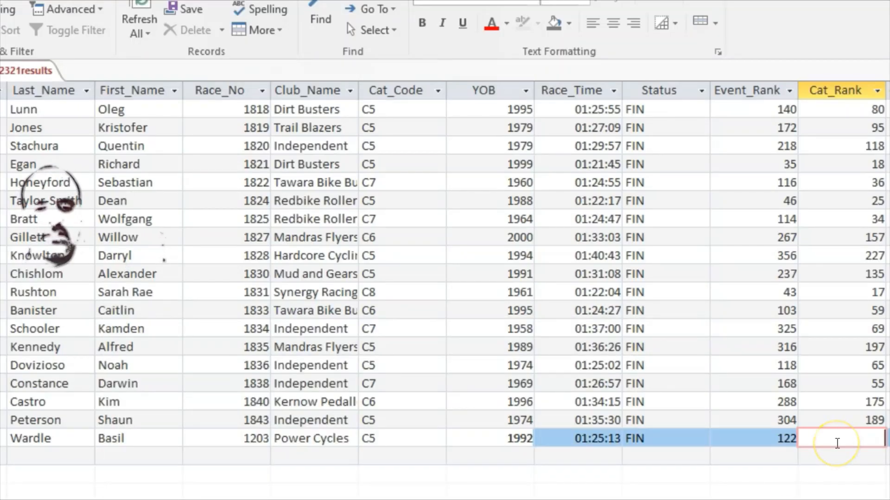
text(68)
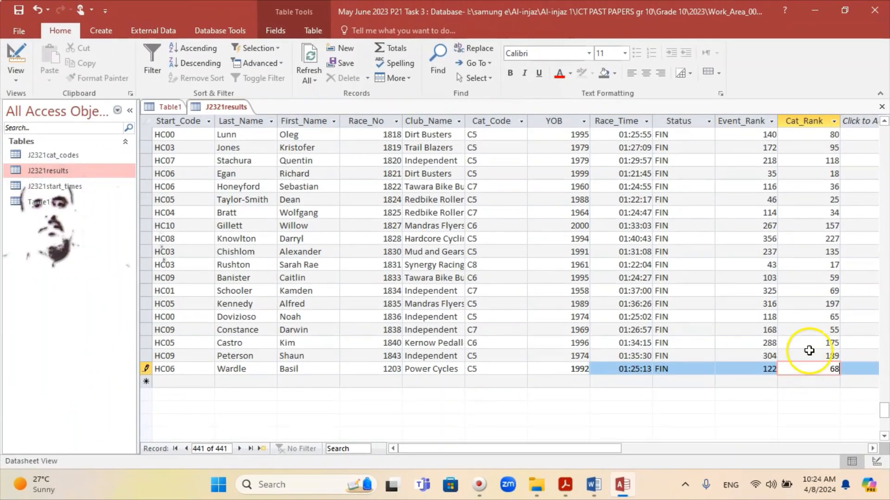
click(565, 485)
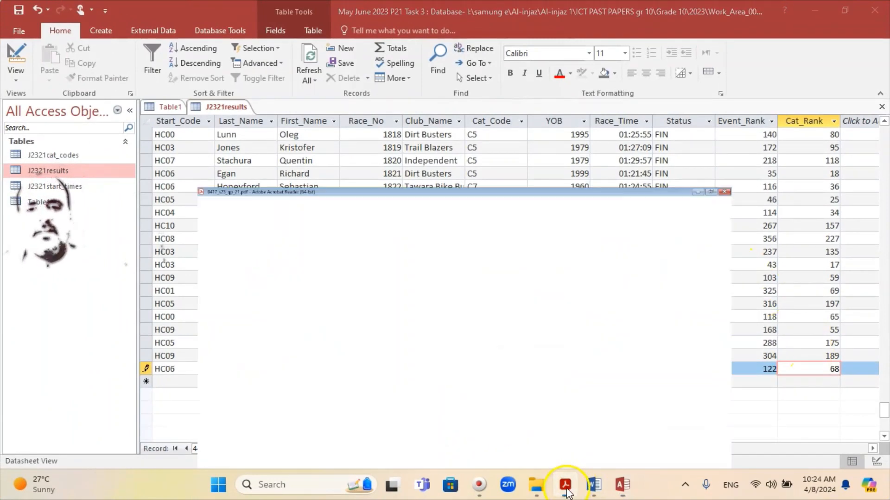
Compare question 19's new-record table with the Access entry and read question 20's report requirements
scroll(357, 344, down, 3)
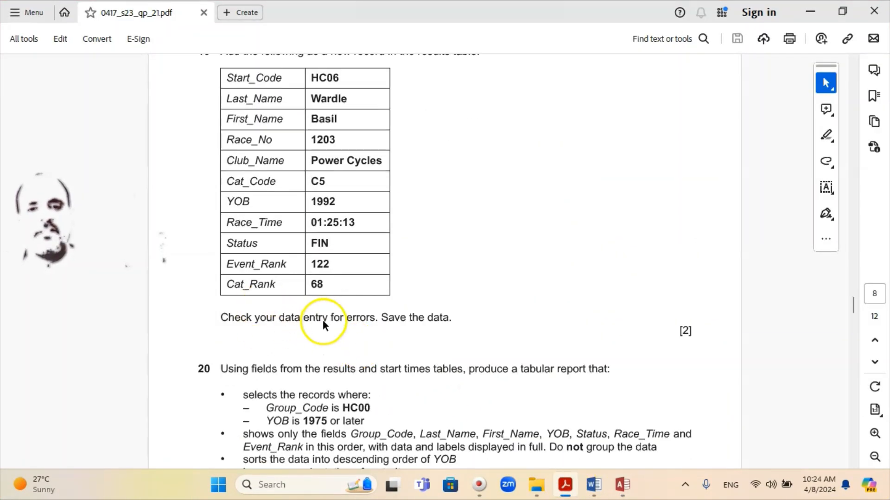
scroll(391, 323, down, 3)
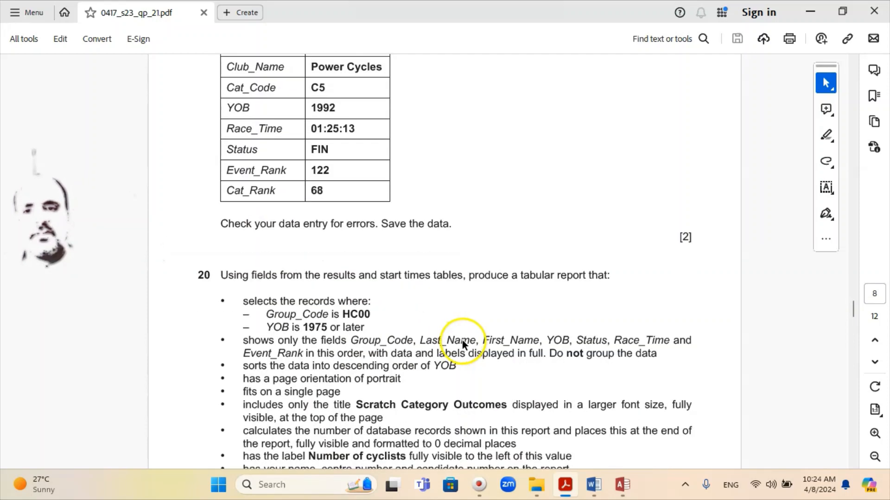
click(622, 485)
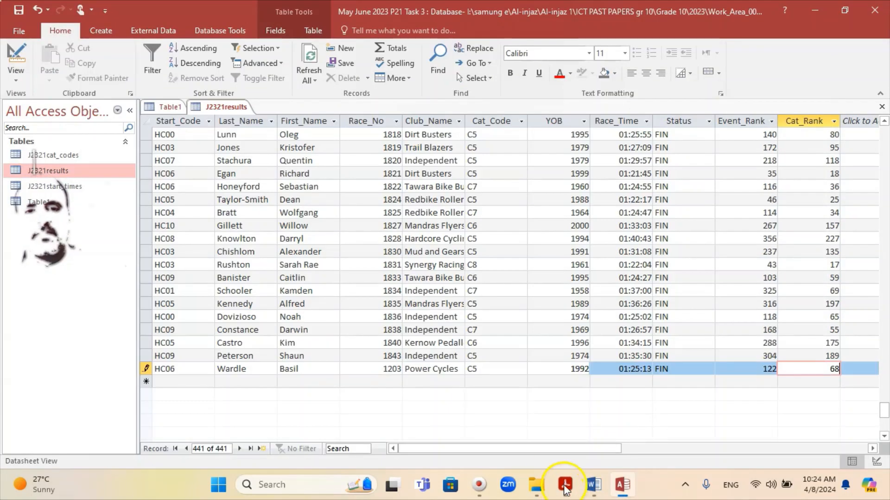
scroll(595, 324, down, 2)
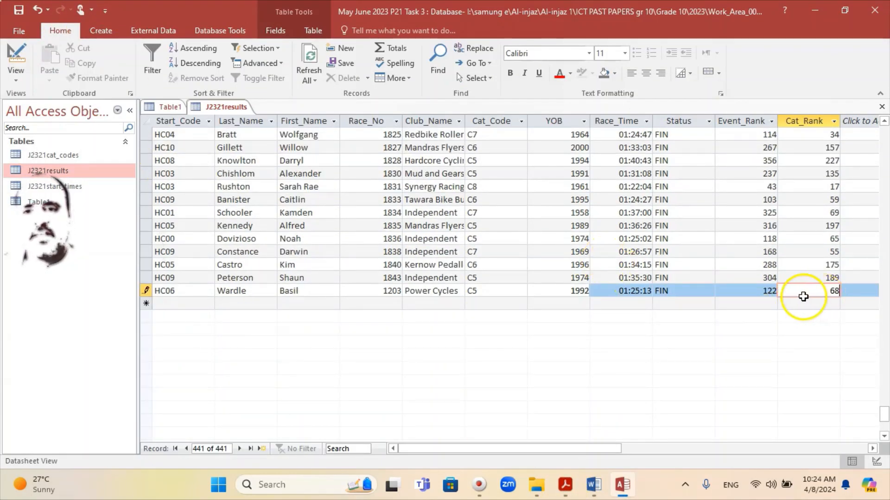
scroll(803, 298, up, 2)
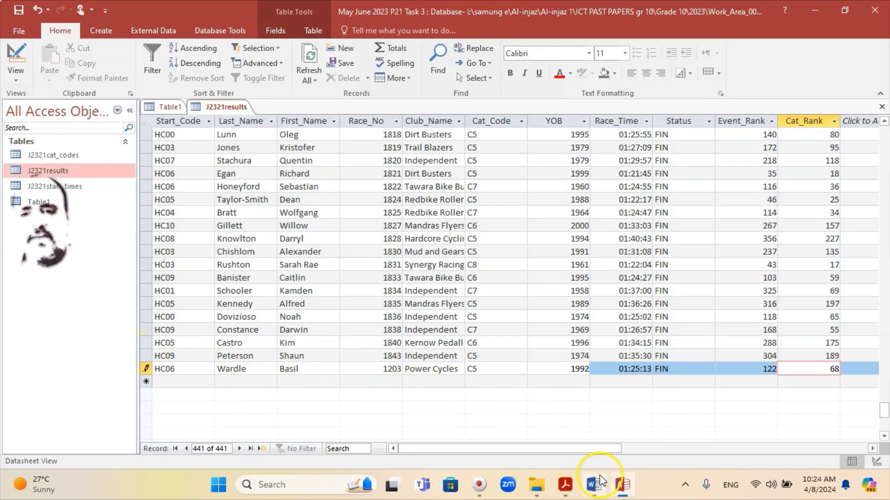
click(561, 488)
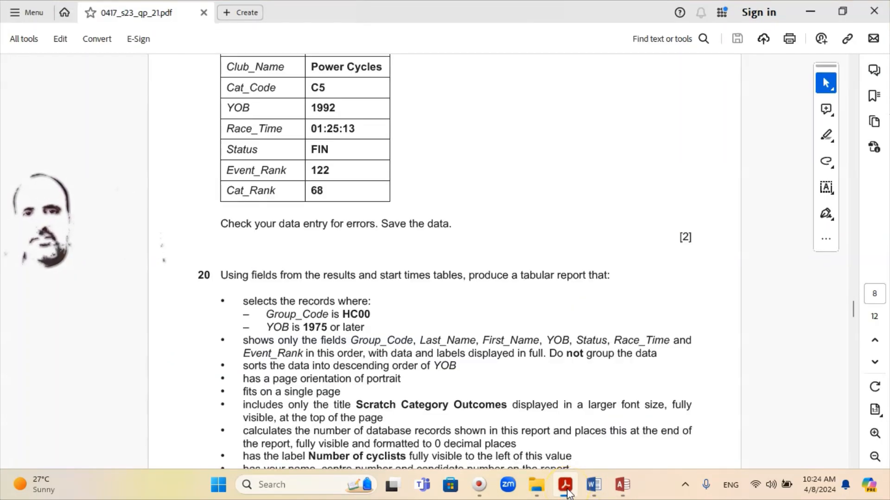
scroll(550, 452, up, 2)
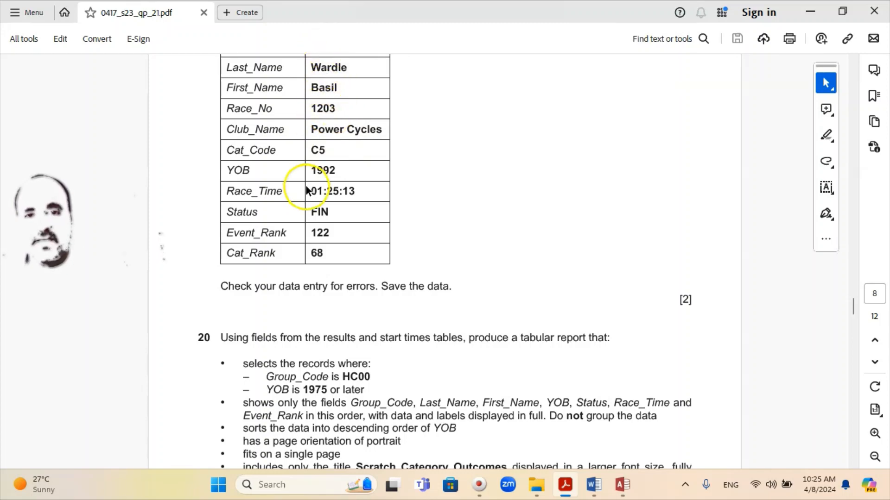
Save Wardle's completed record and close the J2321results table
click(622, 485)
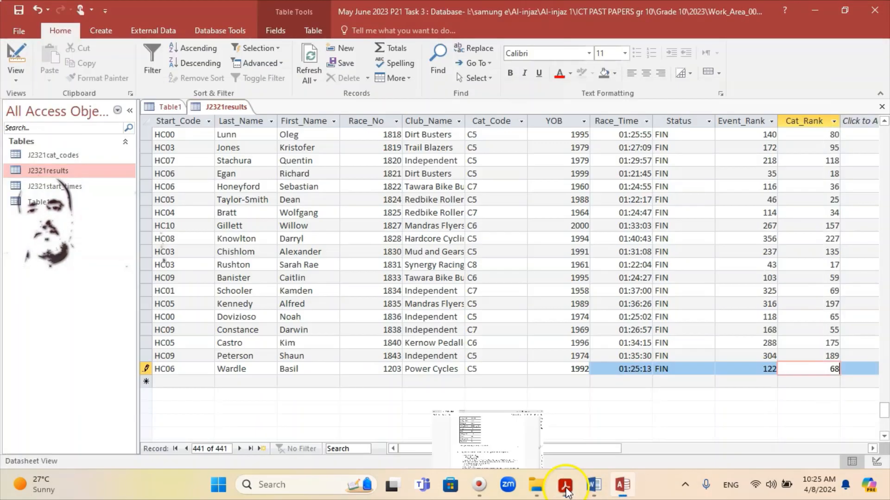
click(19, 14)
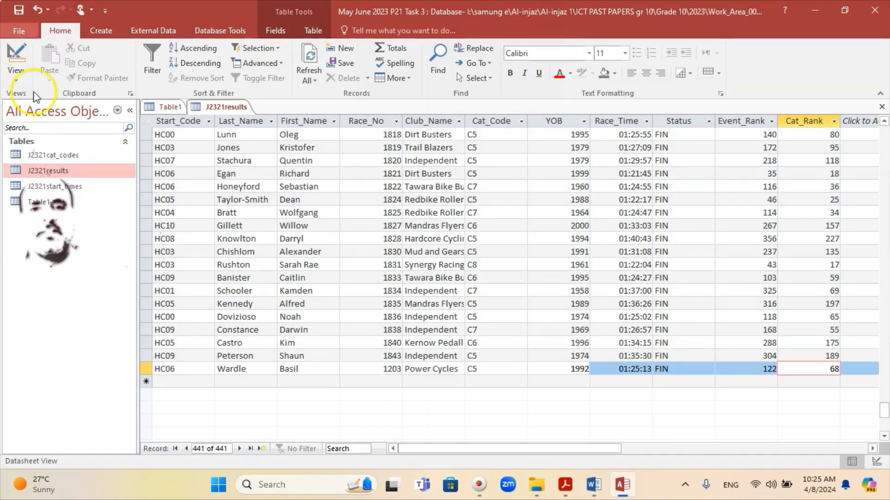
right_click(212, 108)
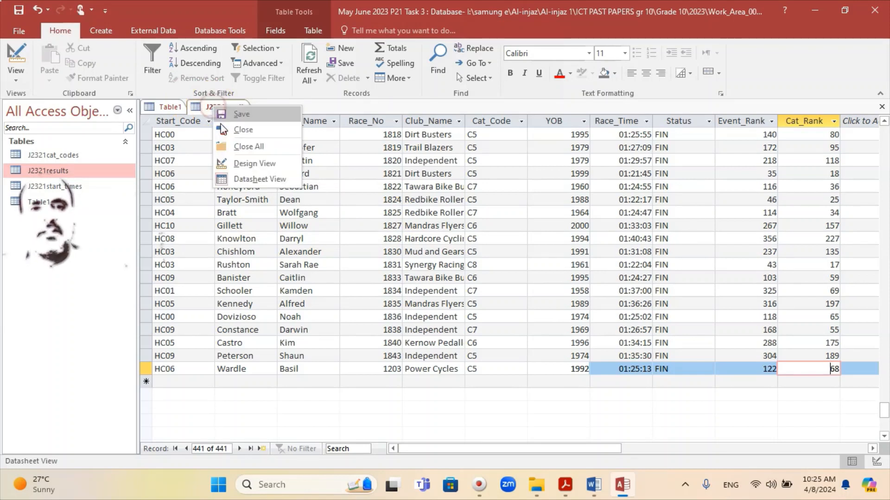
click(244, 131)
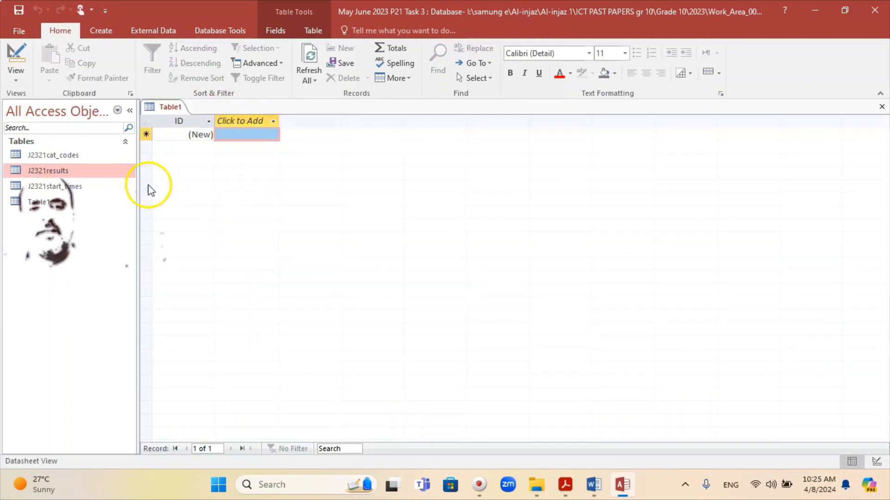
Scroll the question paper down through question 20's Scratch Category Outcomes report brief to its [9] mark
mouse_move(561, 493)
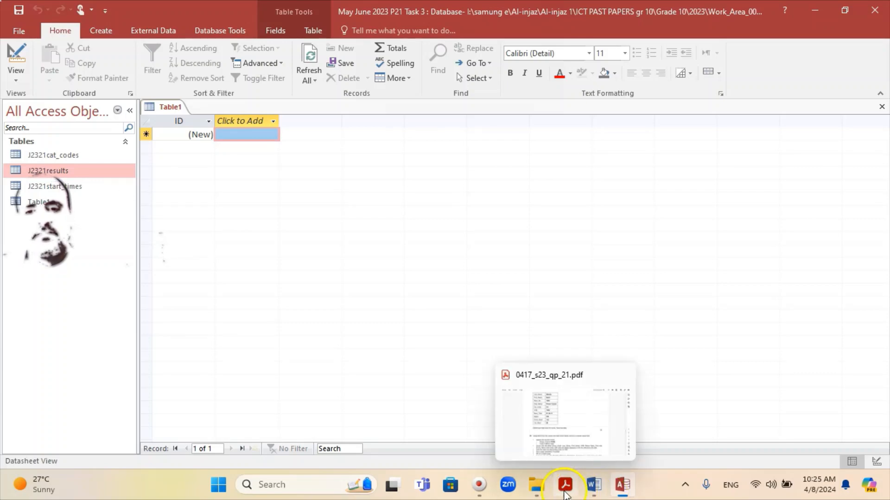
click(549, 456)
scroll(418, 343, down, 2)
scroll(418, 346, down, 1)
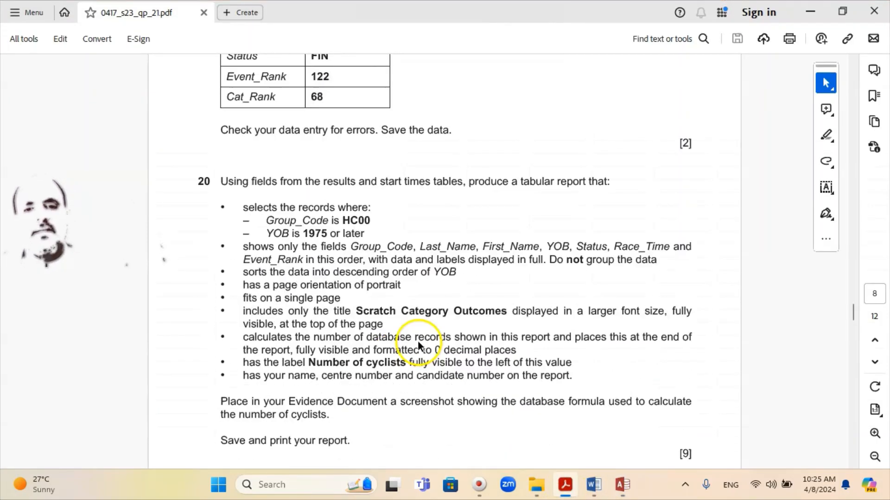
scroll(418, 342, down, 1)
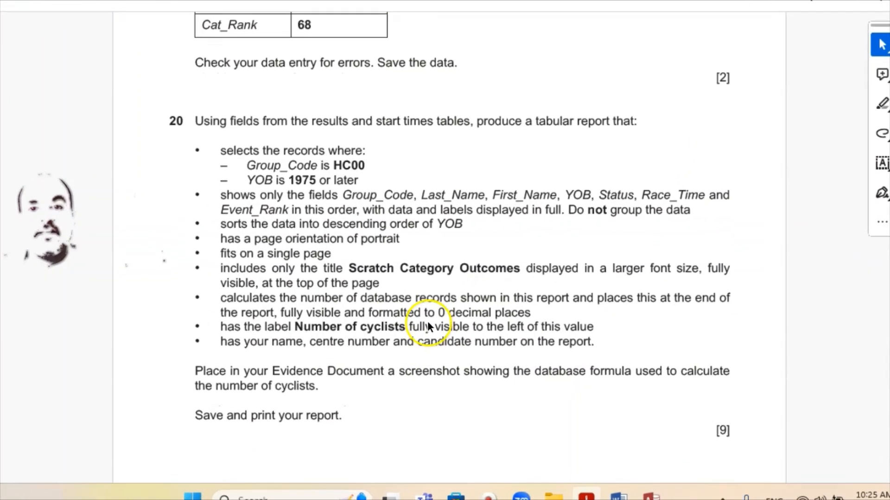
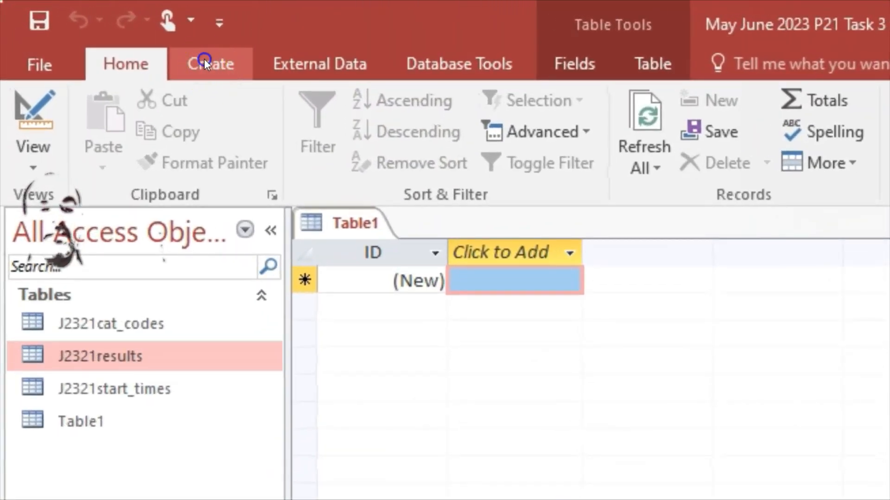
Save Table1 under its default name and start a Simple Query Wizard query
click(204, 60)
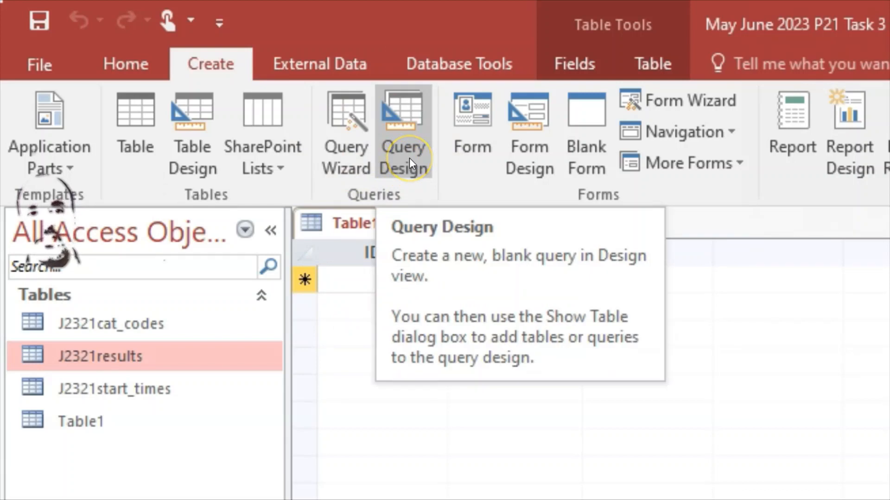
click(344, 154)
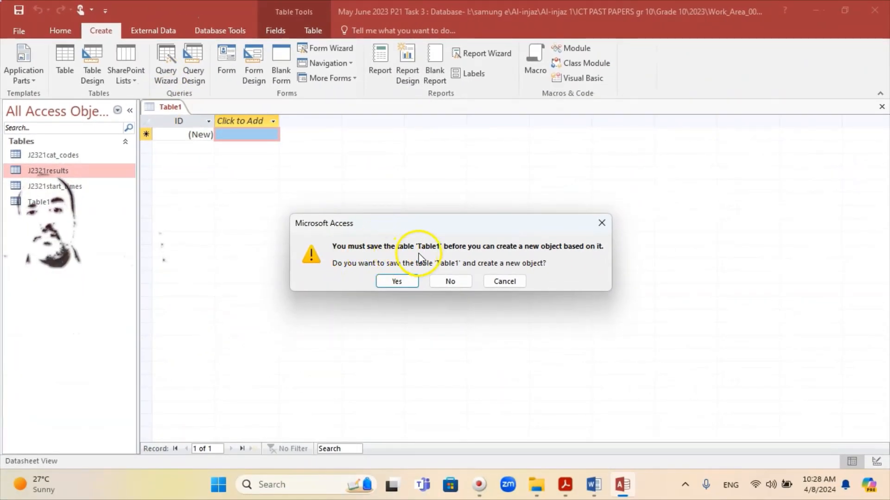
click(397, 281)
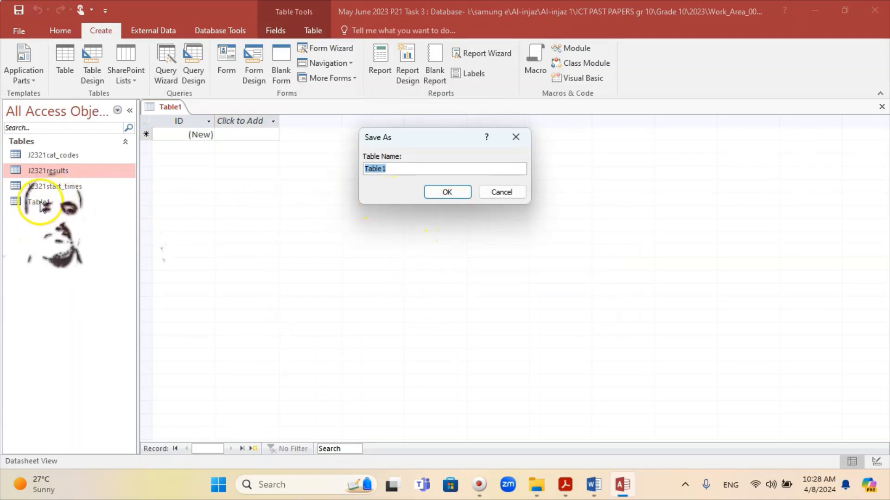
click(446, 192)
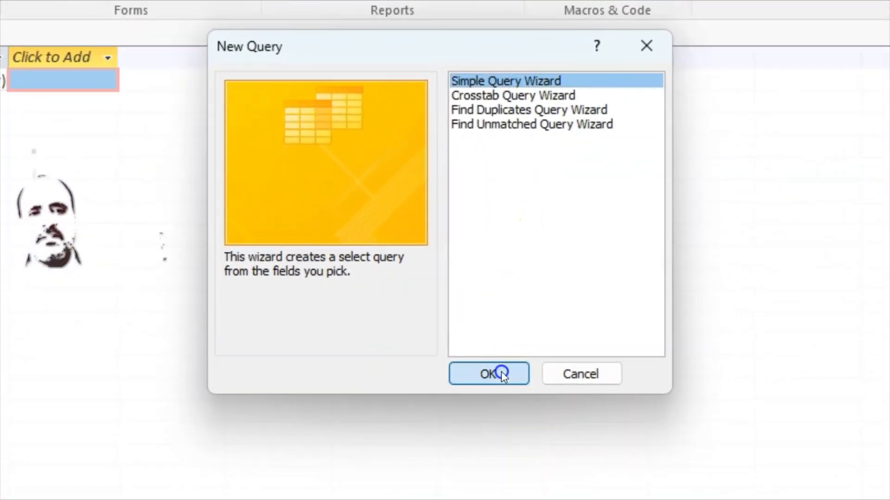
click(497, 307)
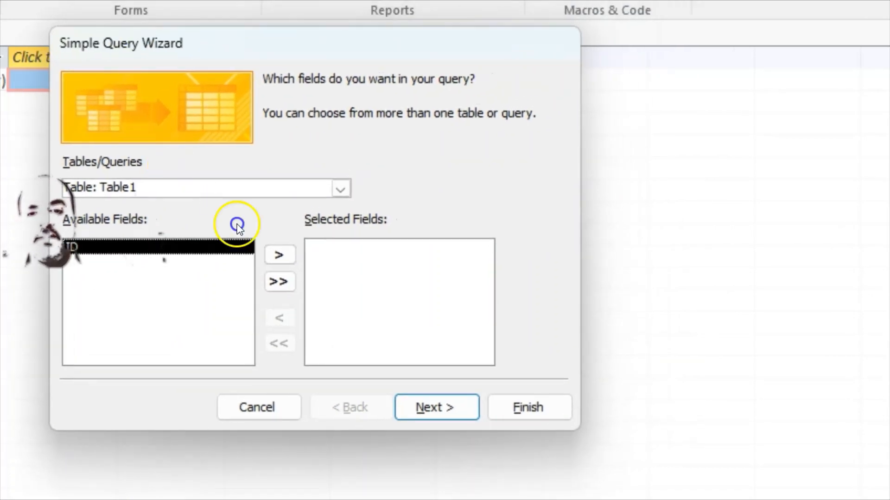
Add Group_Code from J2321start_times to the query, then switch the source to J2321results
click(341, 188)
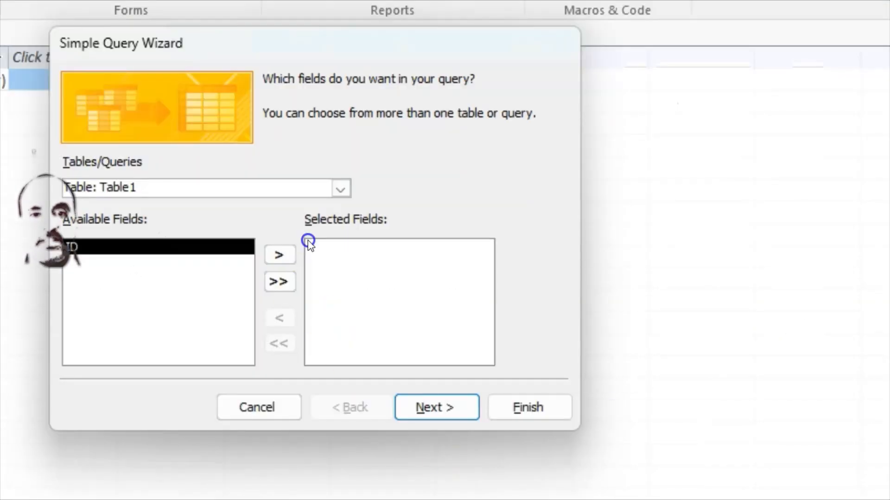
click(341, 188)
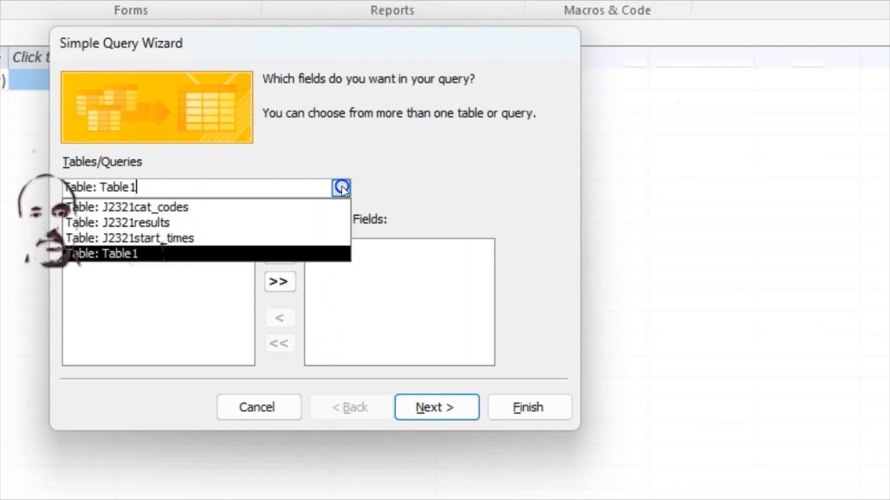
click(196, 208)
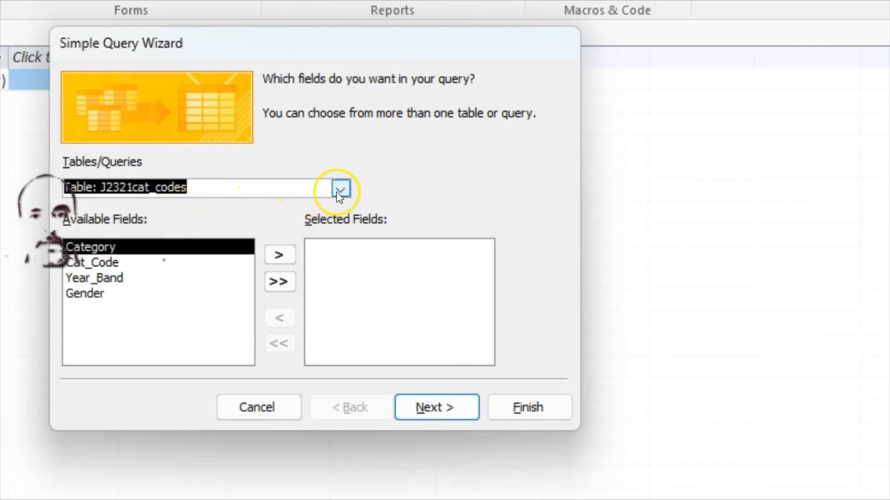
click(341, 188)
click(193, 226)
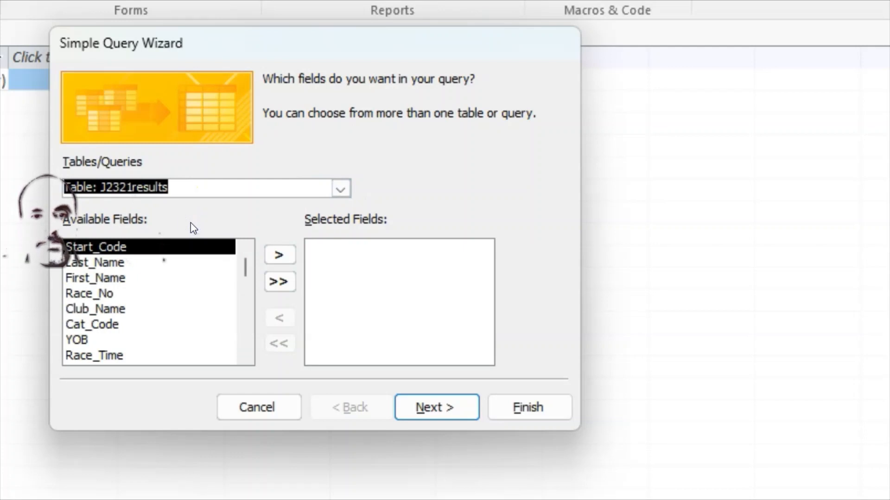
click(341, 188)
click(148, 239)
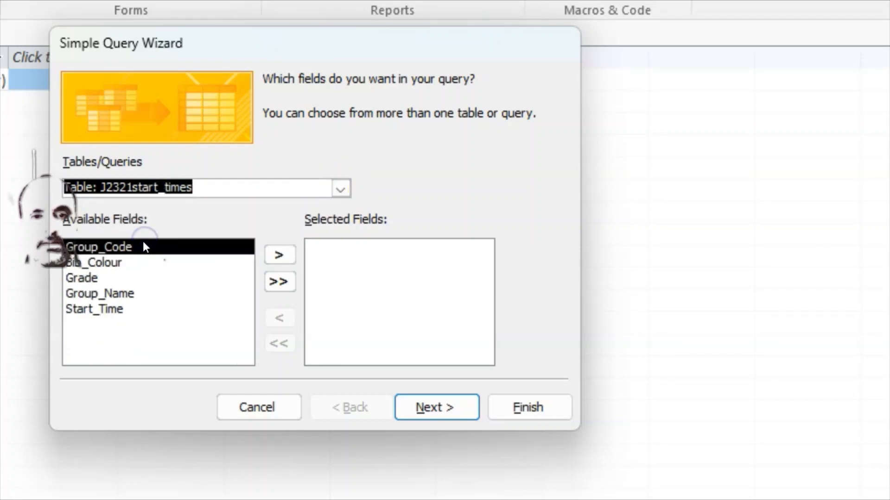
click(278, 255)
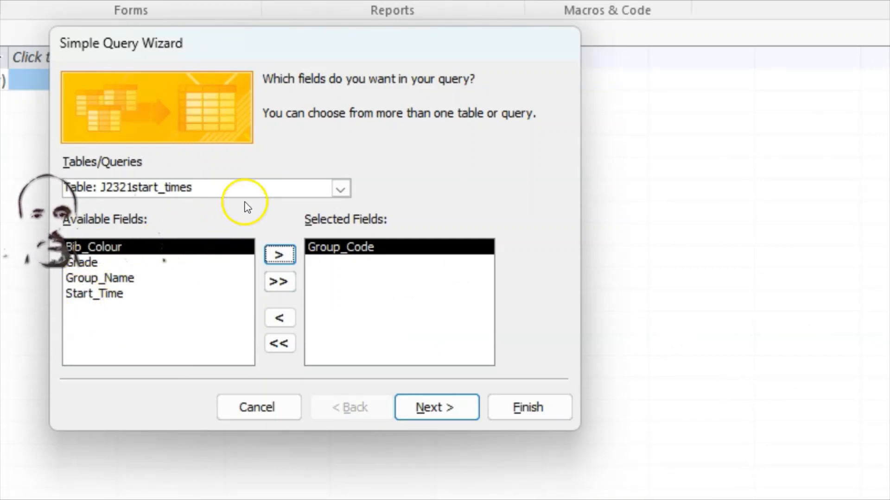
click(341, 189)
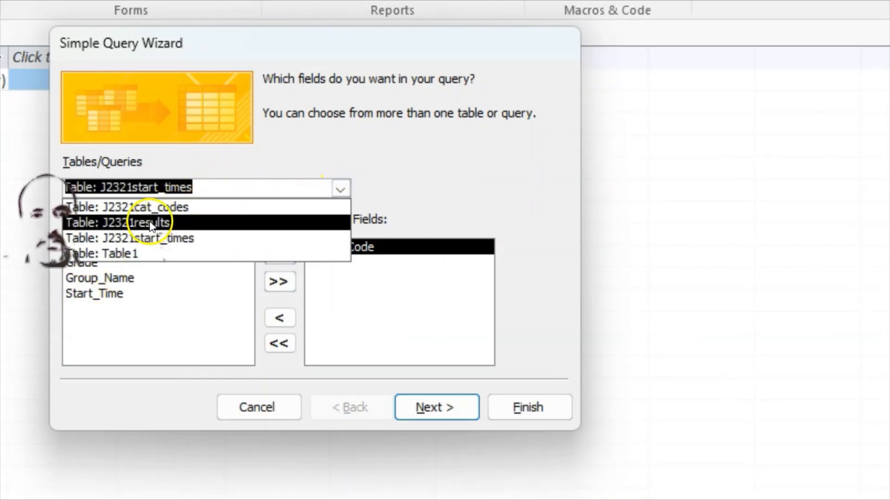
click(161, 223)
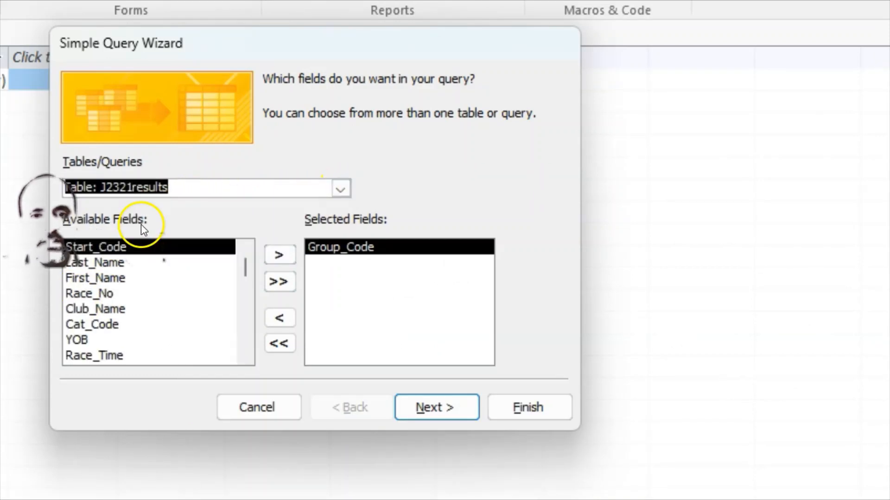
Add Last_Name, First_Name, YOB, Status, Race_Time and Event_Rank from J2321results to the query
click(140, 259)
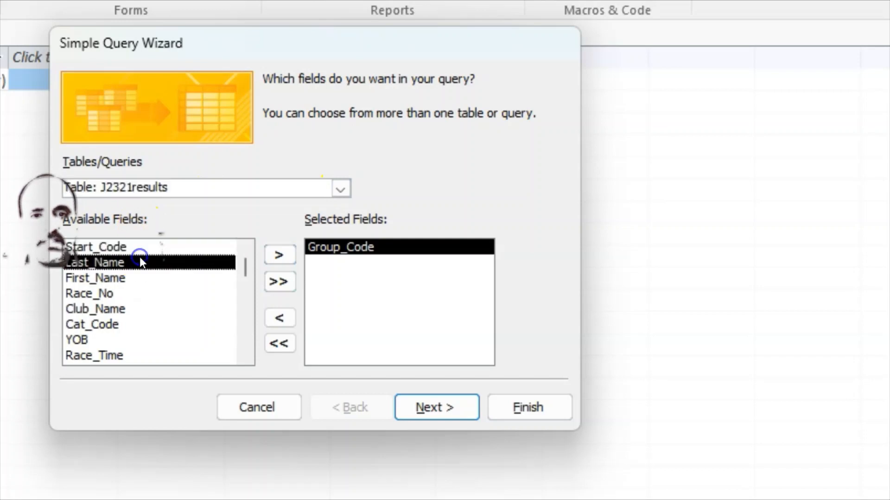
click(278, 253)
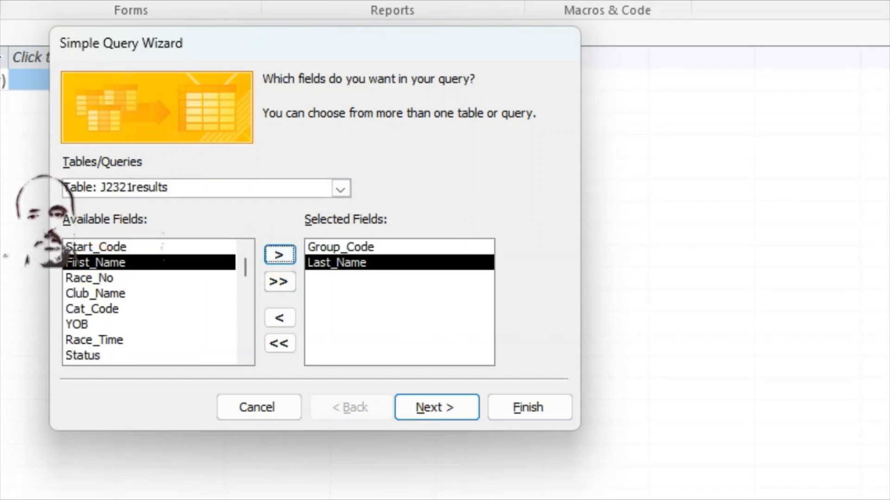
key(alt+Tab)
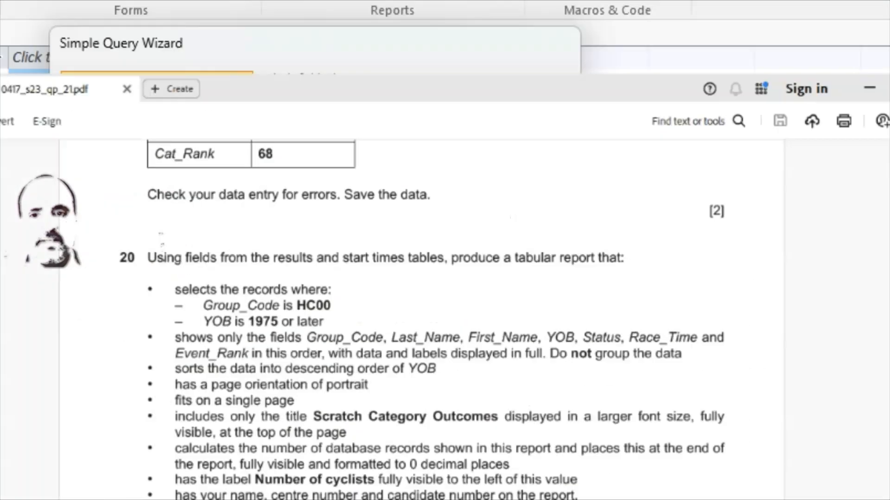
key(alt+Tab)
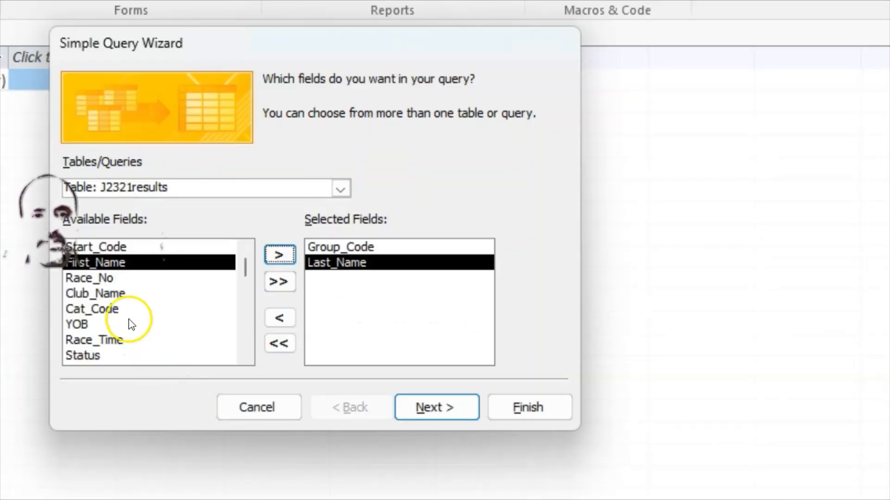
click(280, 255)
click(79, 309)
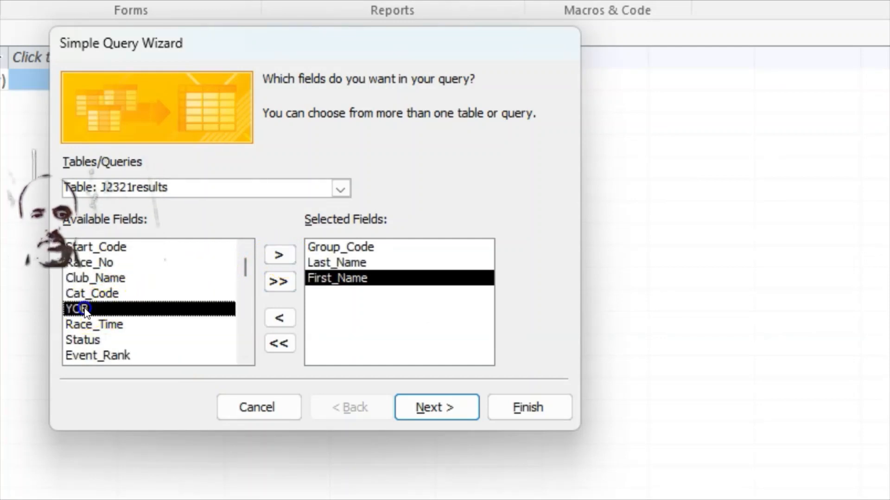
click(268, 252)
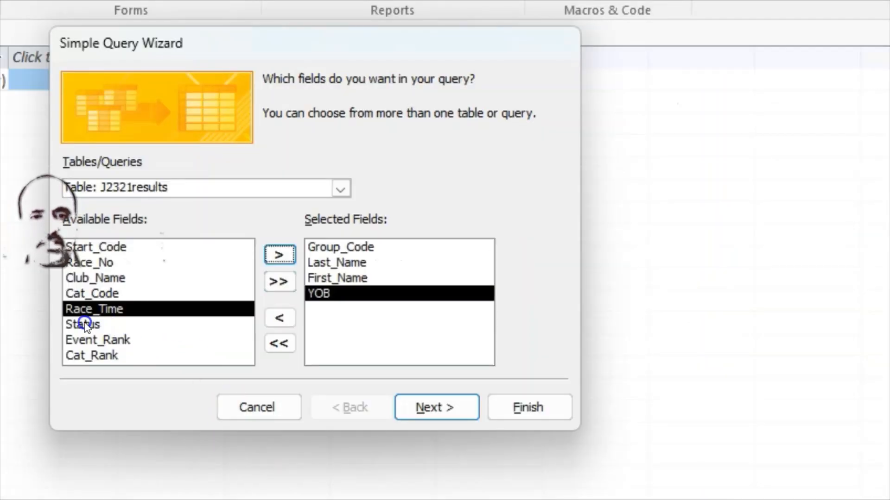
click(86, 323)
click(278, 254)
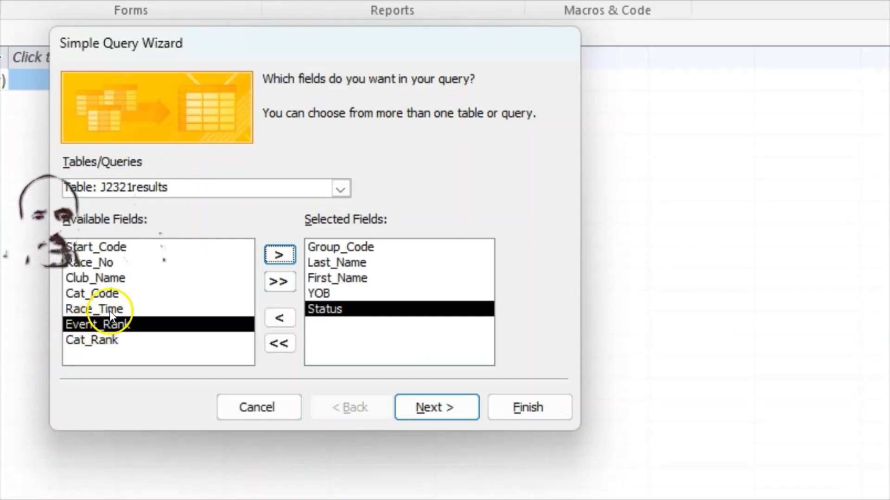
click(112, 309)
click(281, 252)
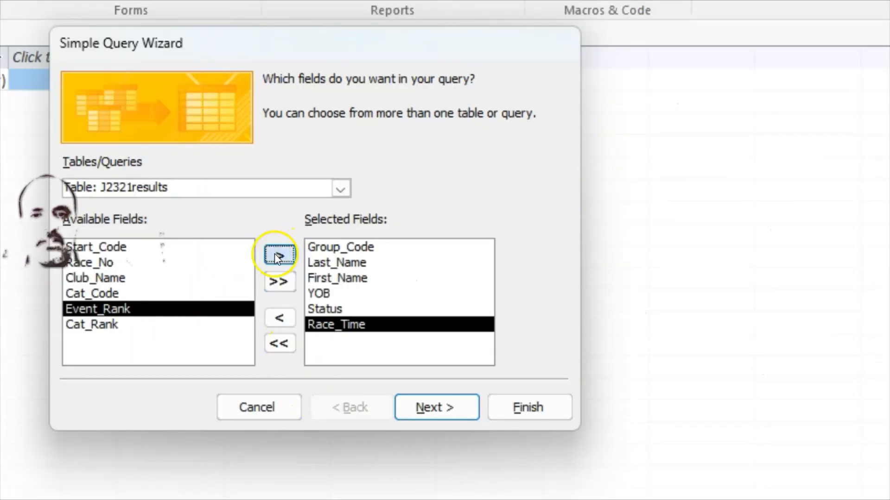
click(278, 254)
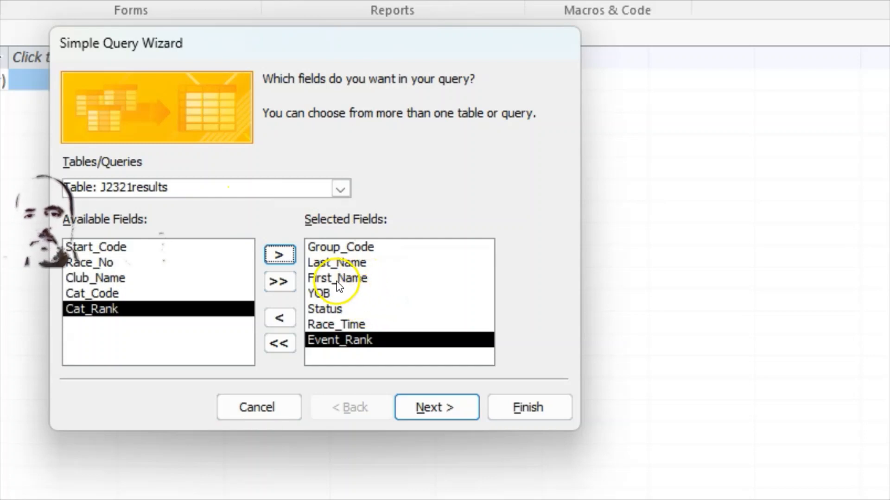
Confirm the field order against the question paper and continue to the detail-or-summary step
key(alt+Tab)
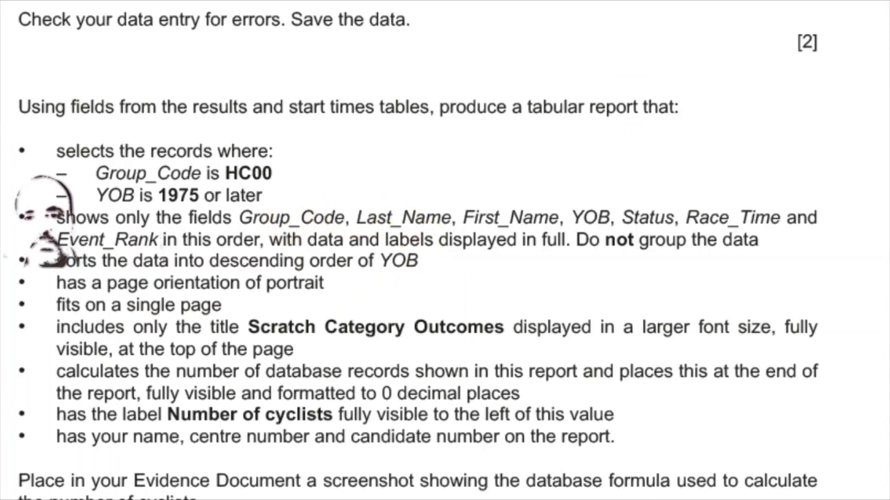
key(alt+Tab)
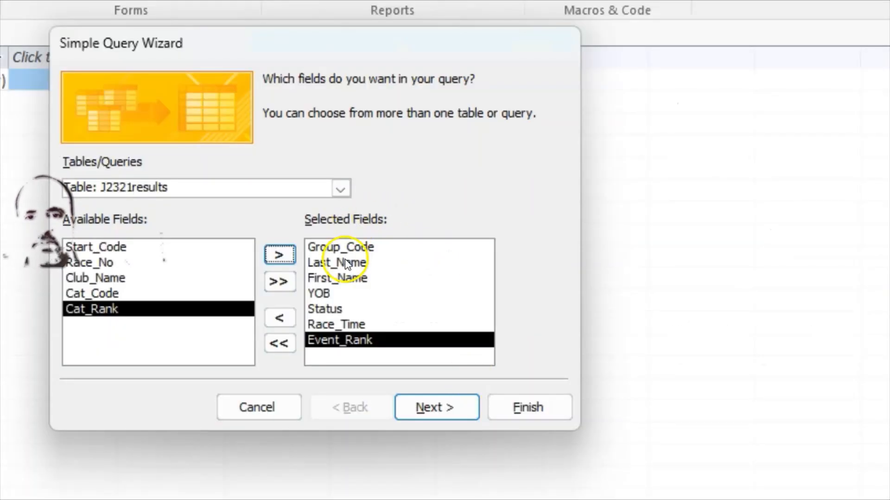
key(alt+Tab)
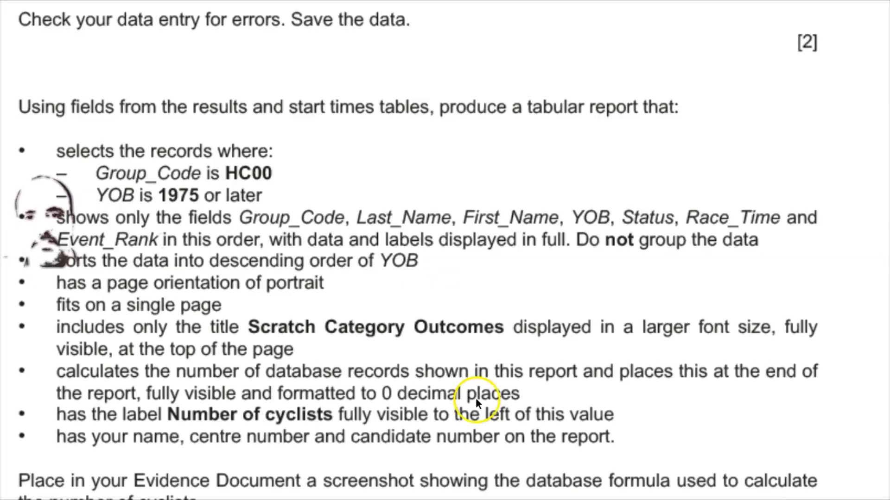
mouse_move(604, 499)
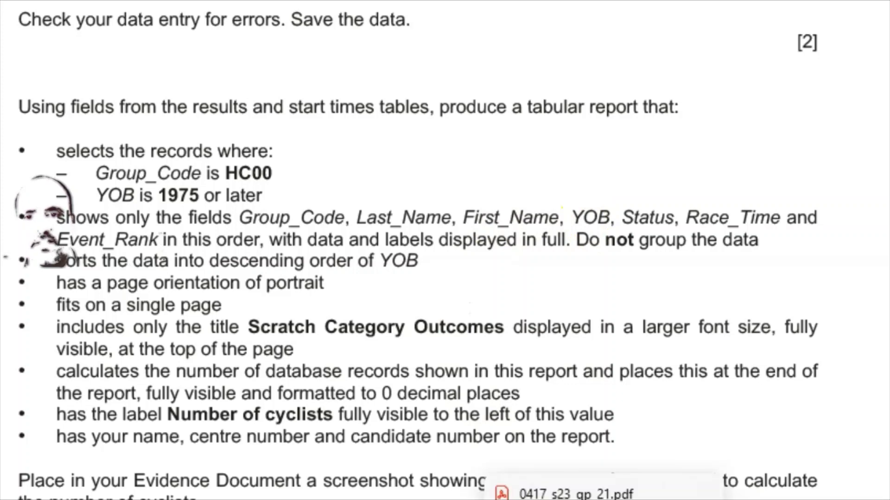
key(alt+Tab)
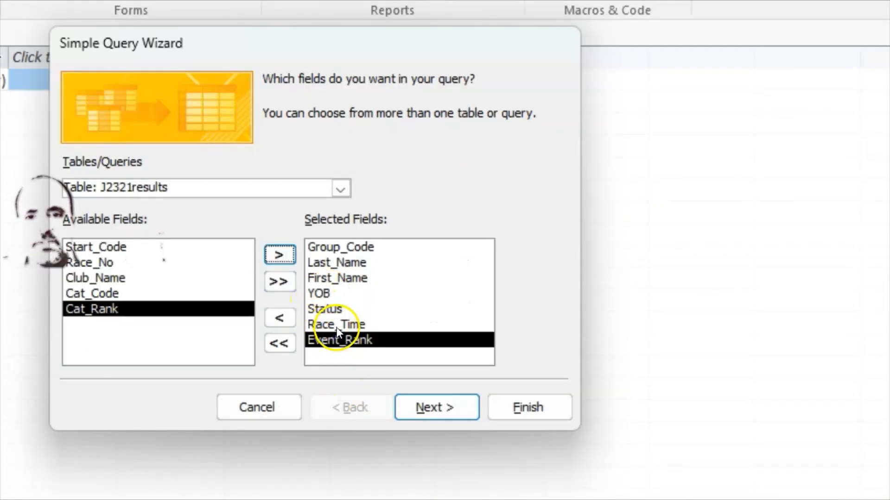
click(602, 499)
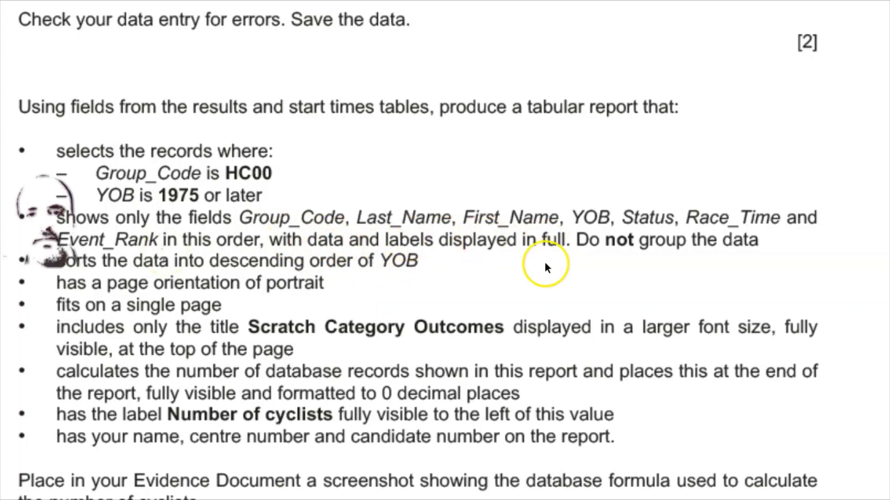
mouse_move(699, 499)
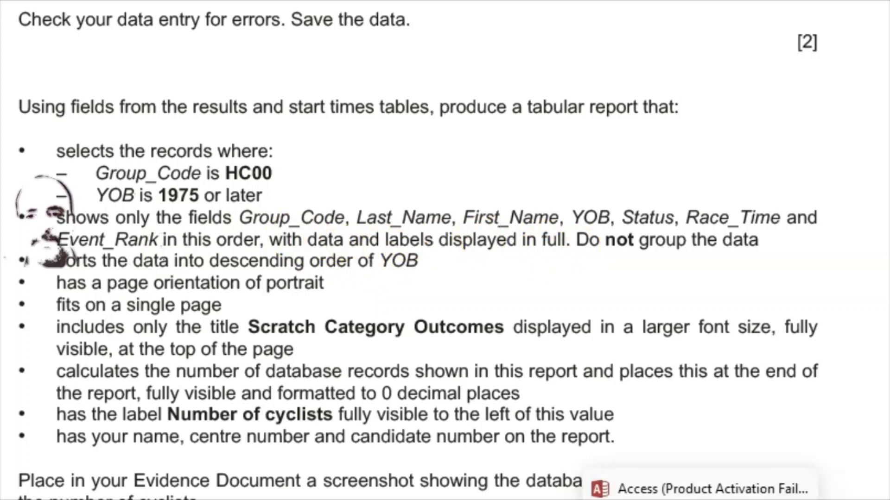
click(596, 499)
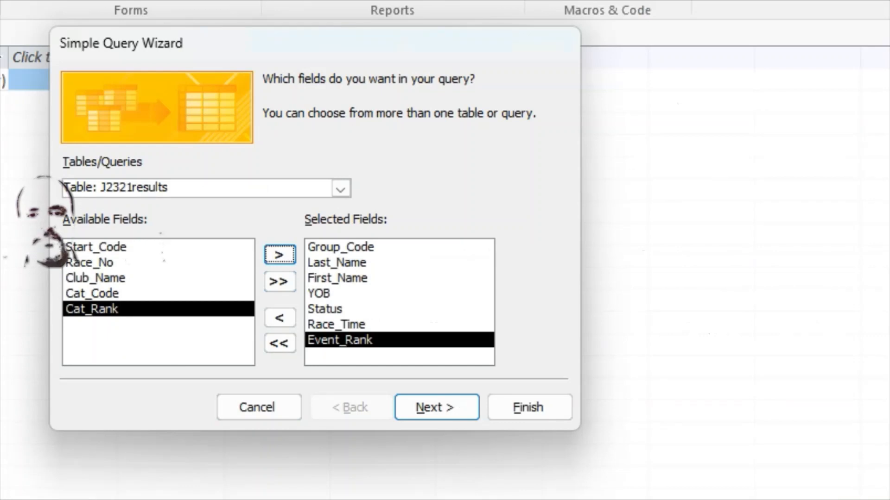
click(435, 408)
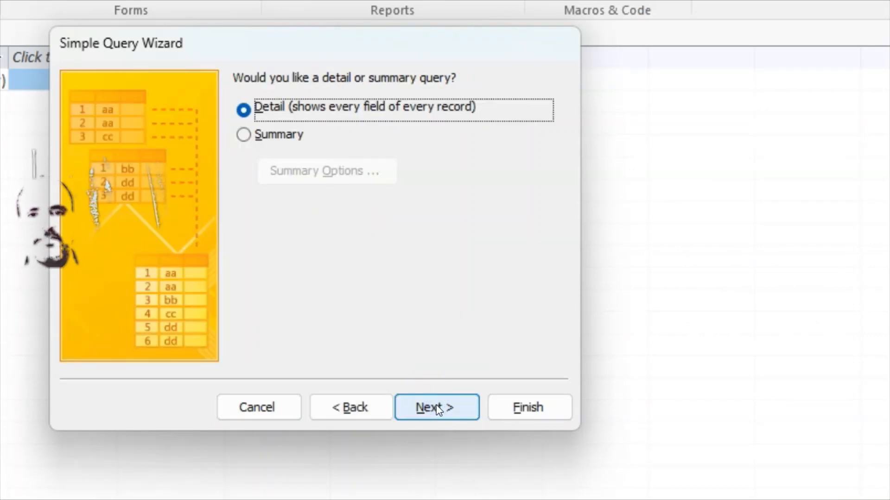
Name the detail query 'Step 20 Query', finish into Design view, and enlarge its field list
click(430, 408)
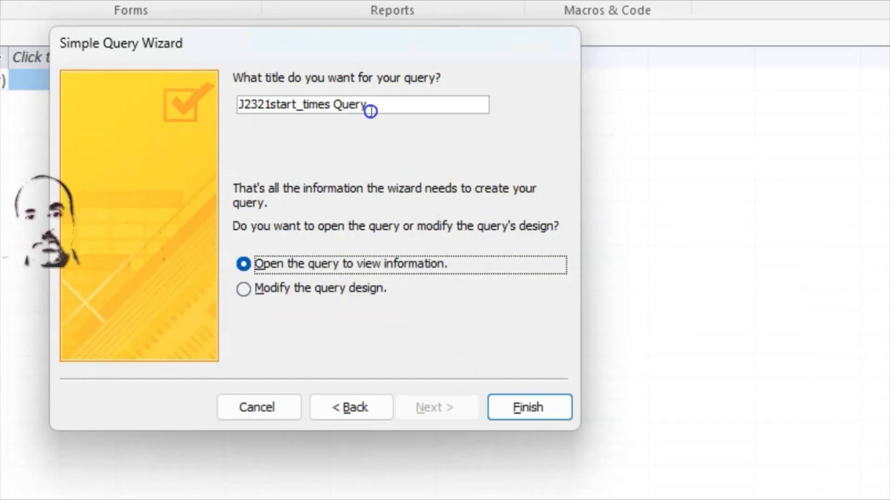
drag(371, 111, 225, 107)
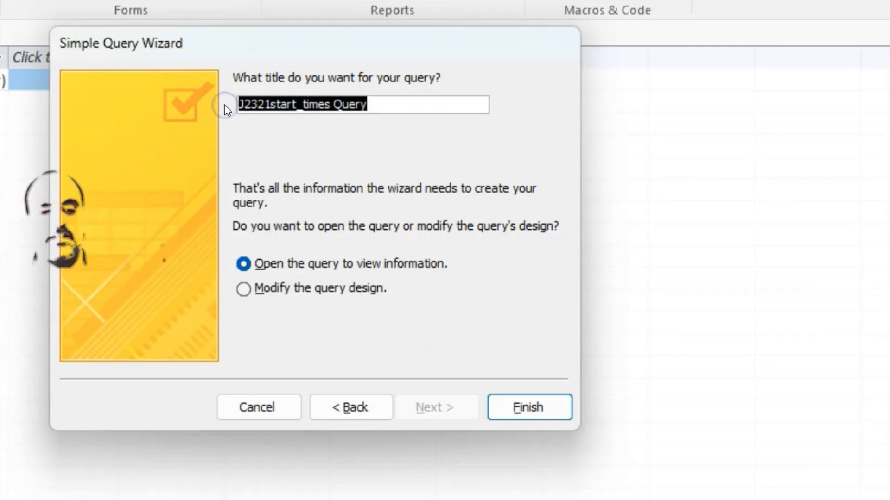
text(Step)
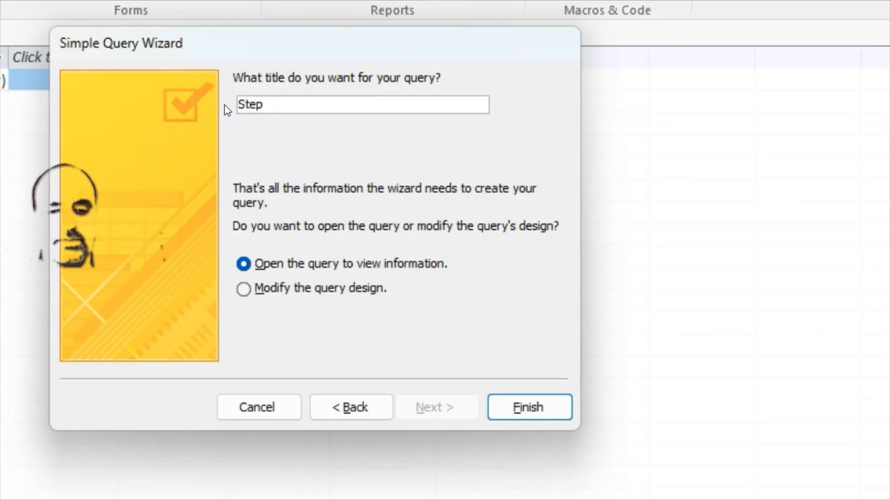
text( 20 Q)
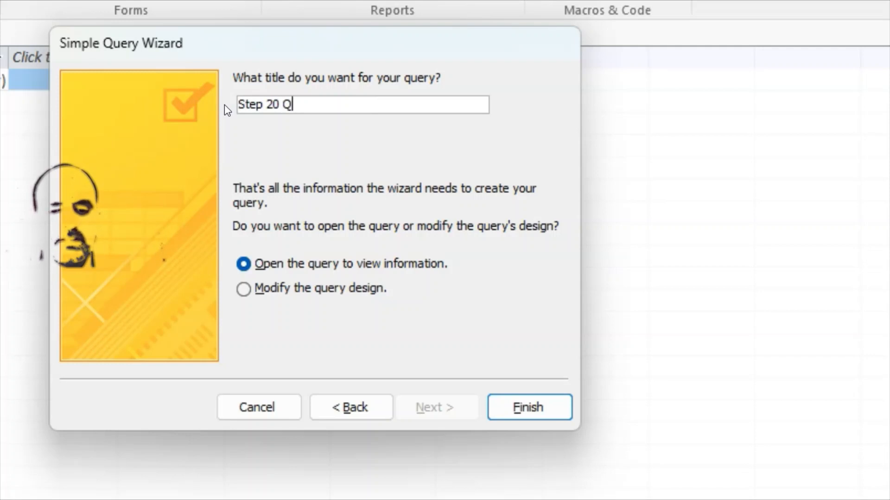
text(uery)
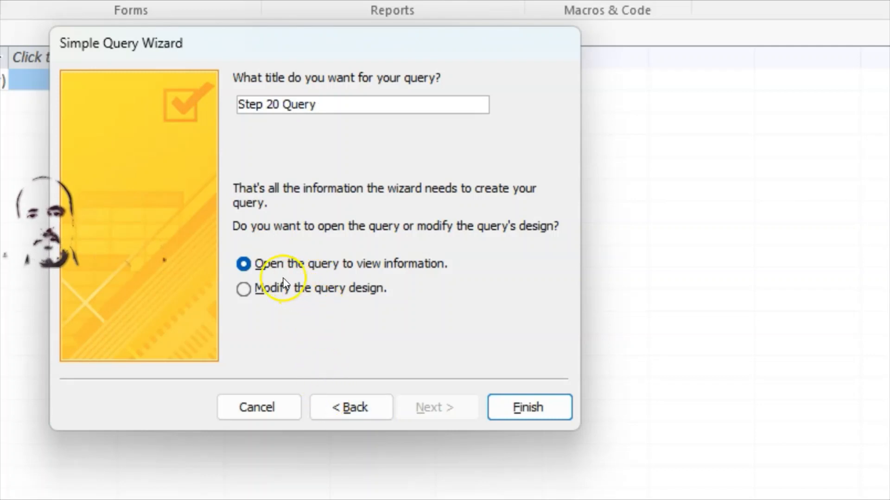
click(260, 290)
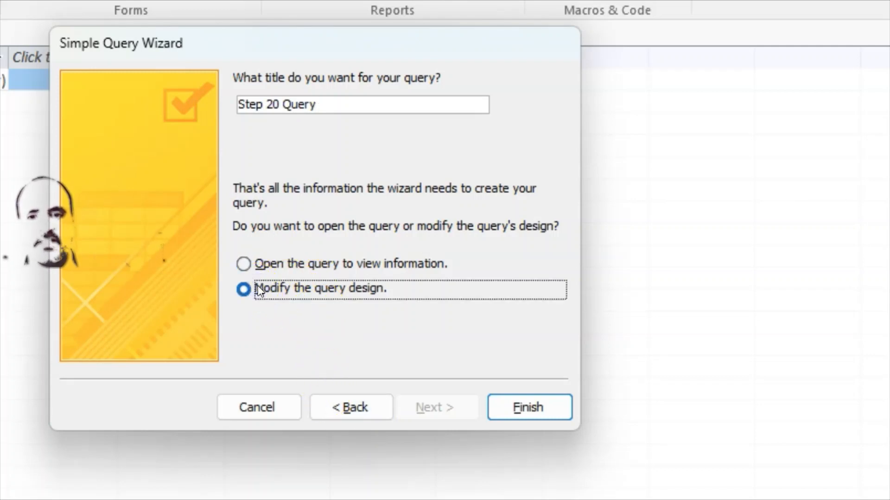
click(529, 414)
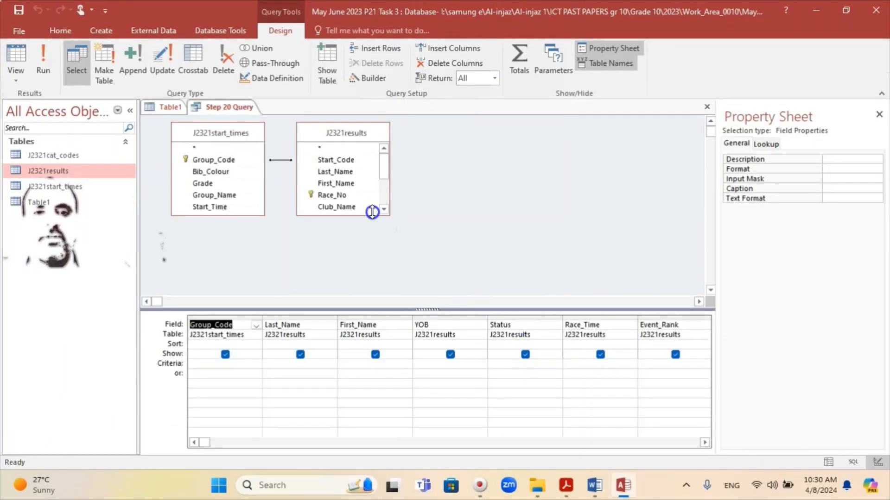
drag(389, 214, 400, 291)
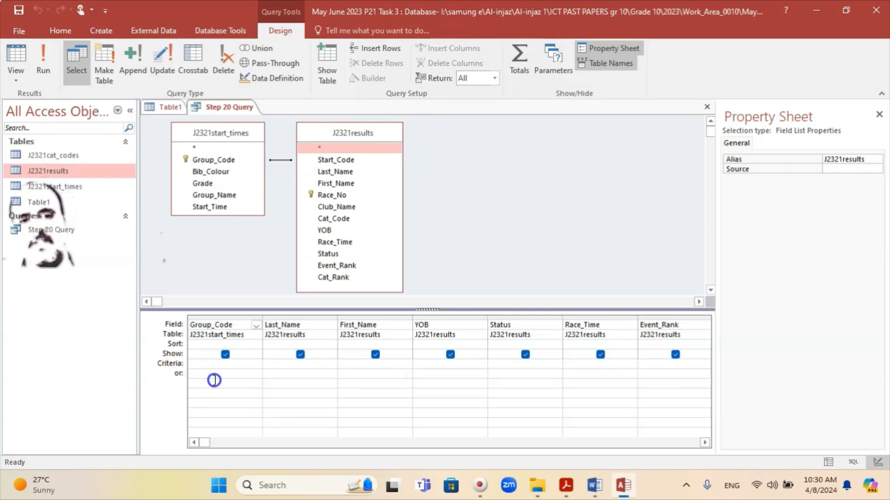
mouse_move(565, 492)
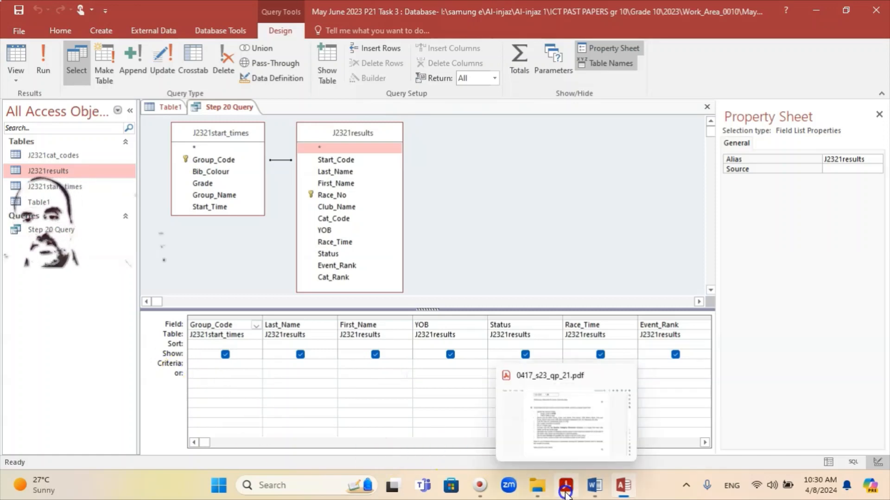
click(565, 492)
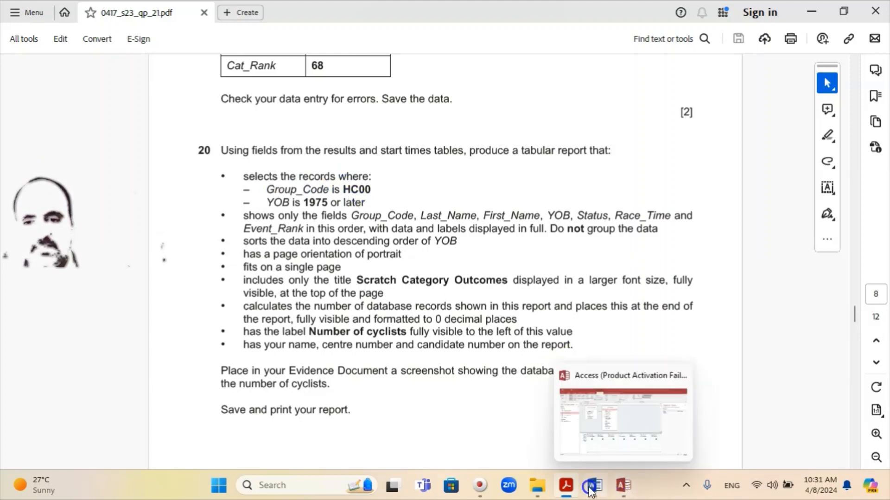
Switch back to the Step 20 Query design in Access after reading question 20
click(622, 486)
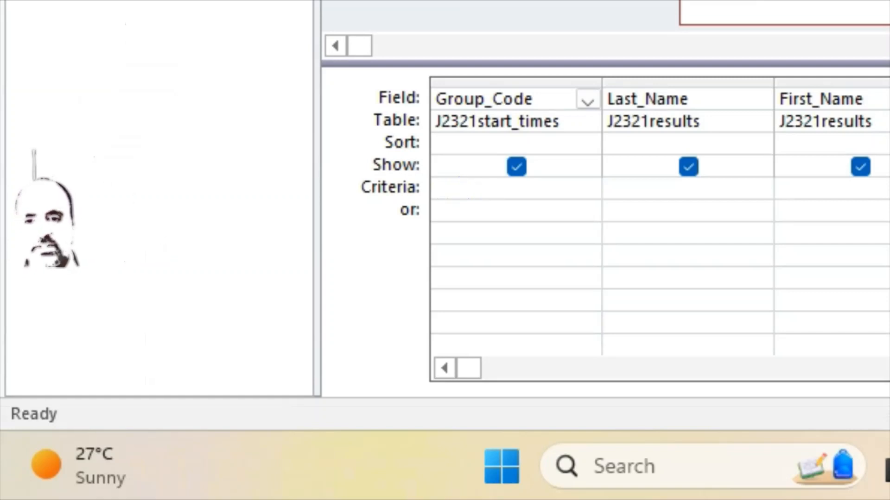
Enter criteria *HC00 for Group_Code and >=1975 for YOB in the design grid
key(alt+Tab)
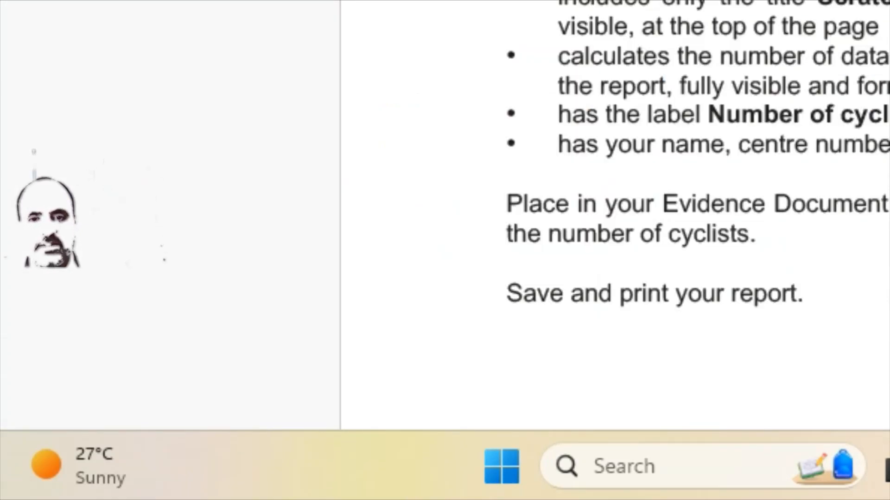
key(alt+Tab)
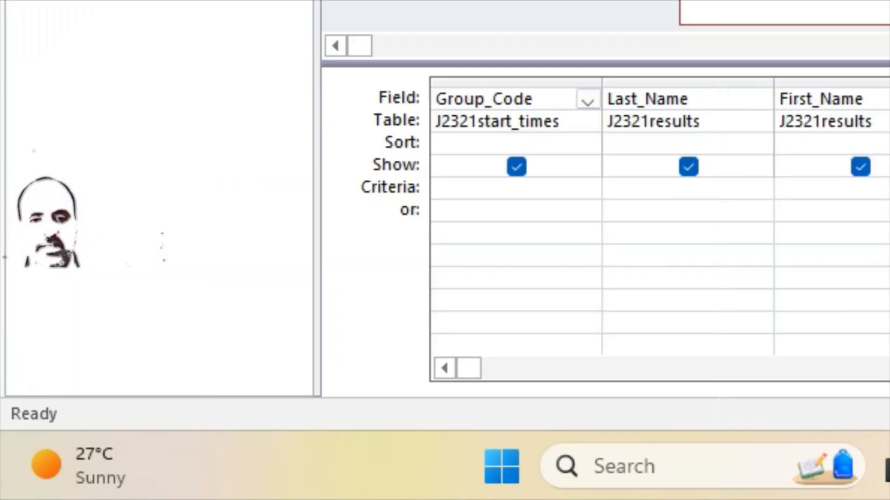
click(479, 194)
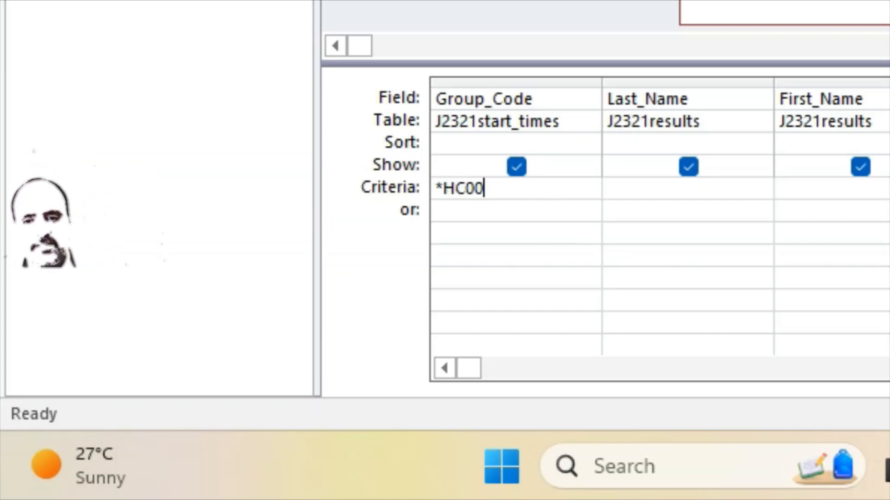
click(861, 486)
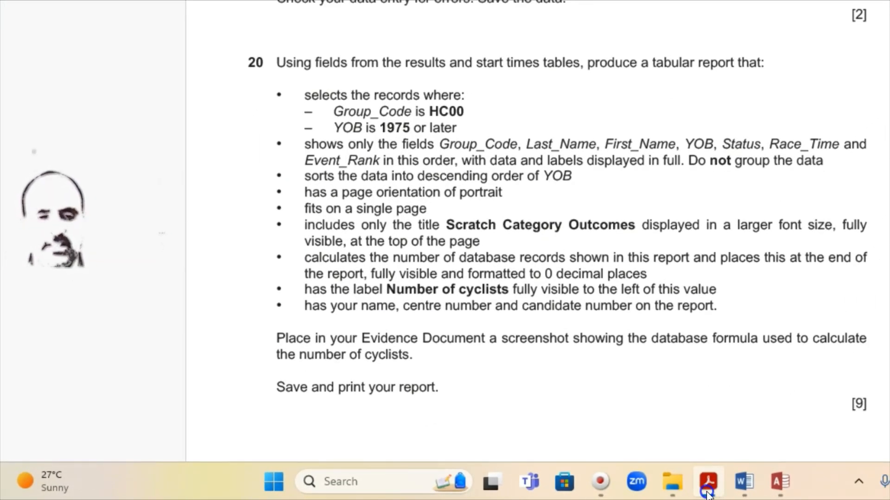
click(708, 492)
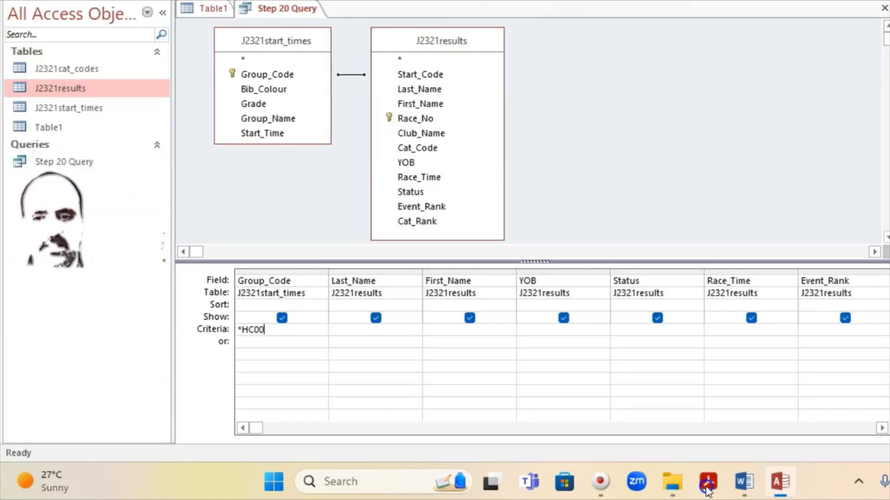
click(707, 492)
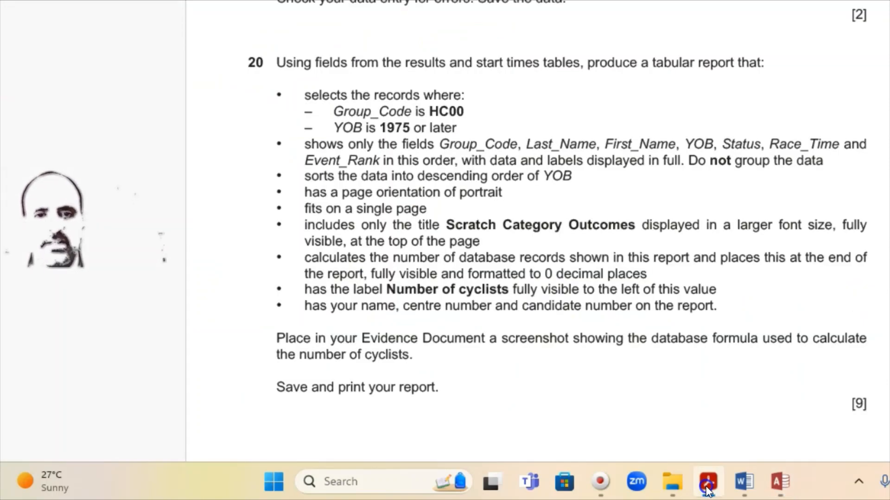
click(707, 492)
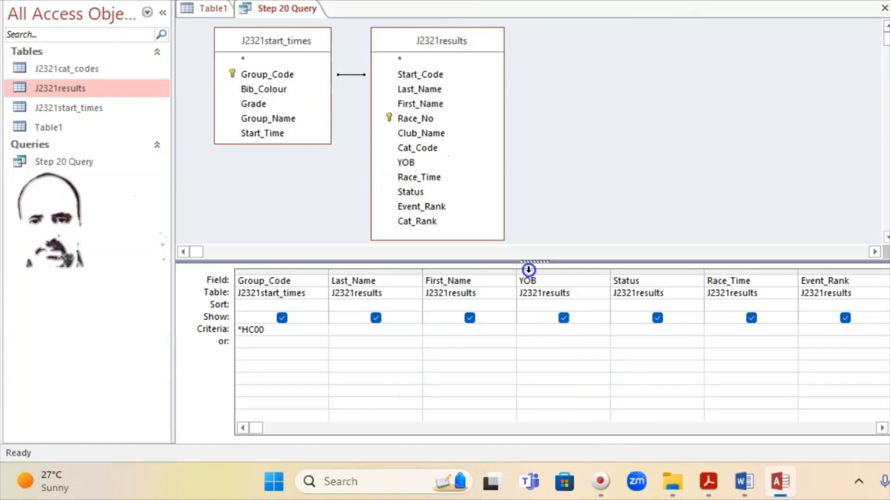
click(533, 332)
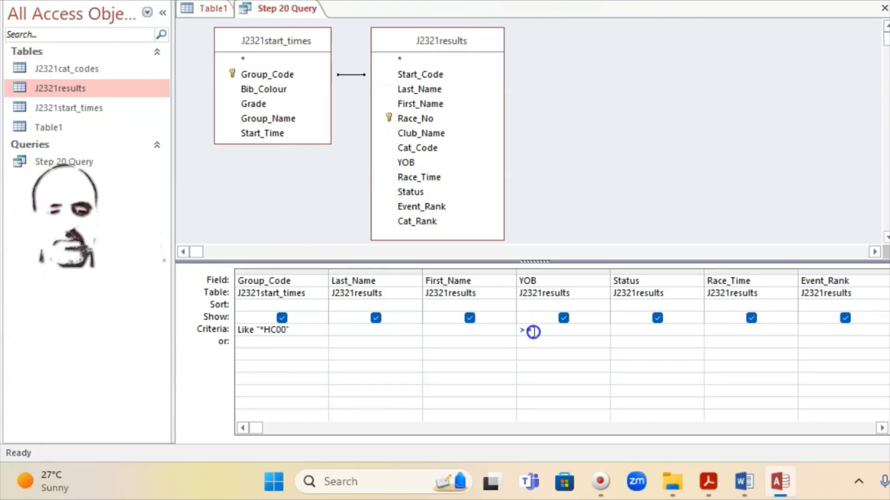
text(>=1975)
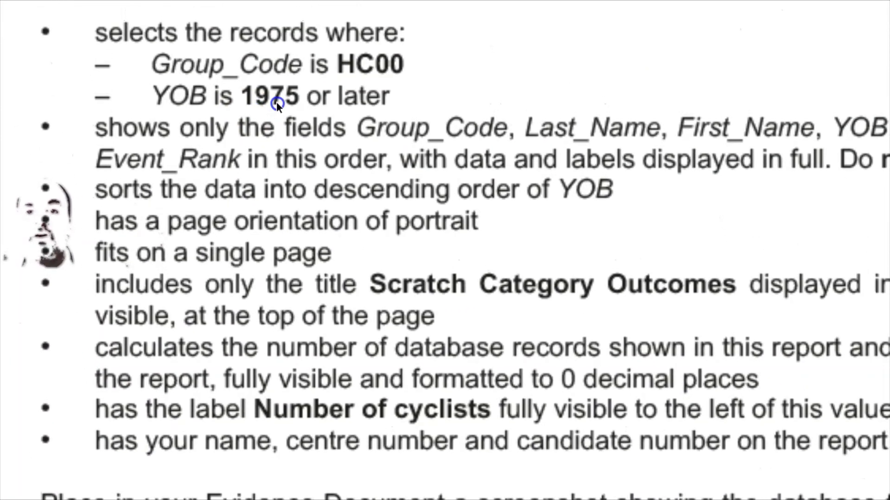
click(752, 370)
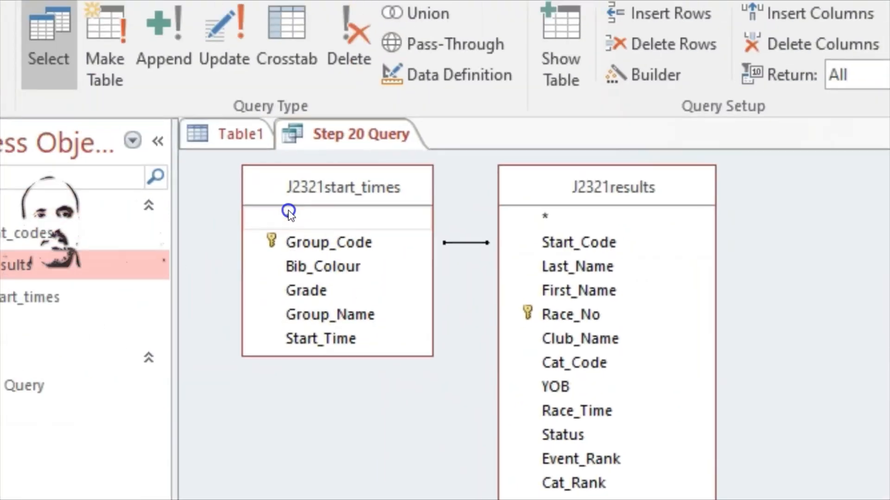
click(96, 156)
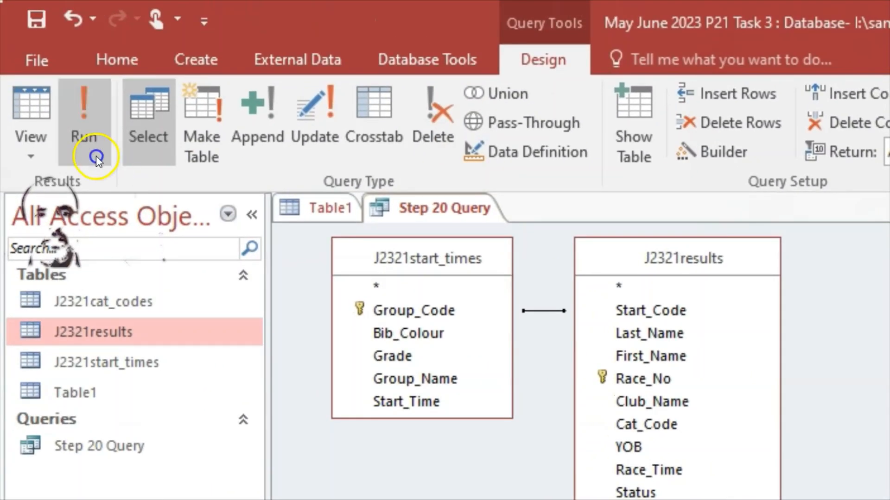
Run Step 20 Query and scroll through its 32 filtered records
click(84, 134)
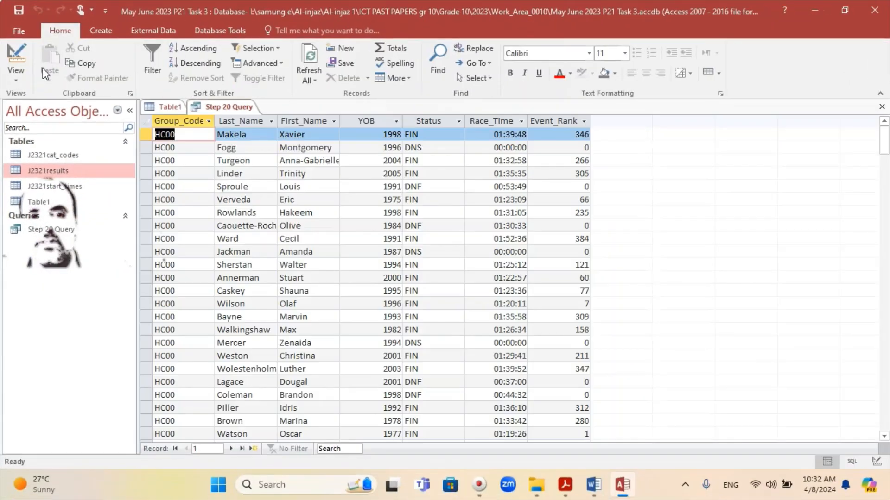
double_click(343, 341)
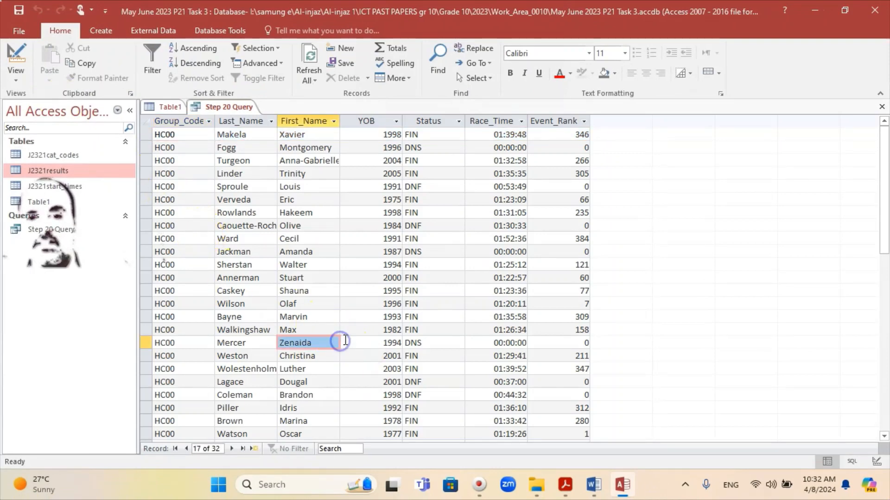
scroll(343, 338, down, 5)
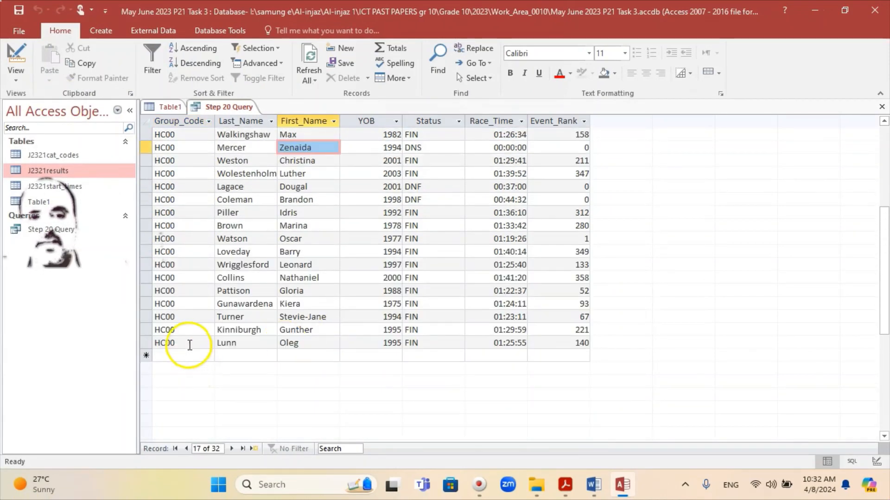
click(186, 343)
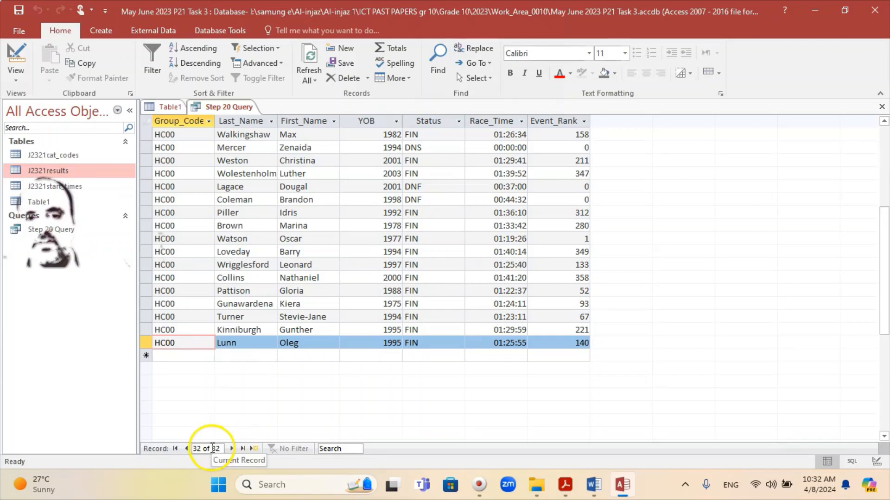
scroll(333, 352, up, 5)
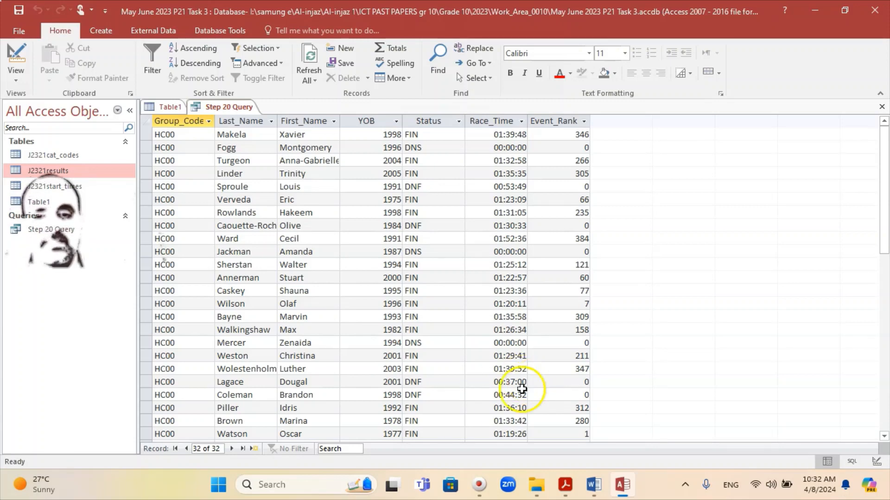
Verify against the question paper that all YOB values, e.g. Brown's 1978, are 1975 or later
click(568, 493)
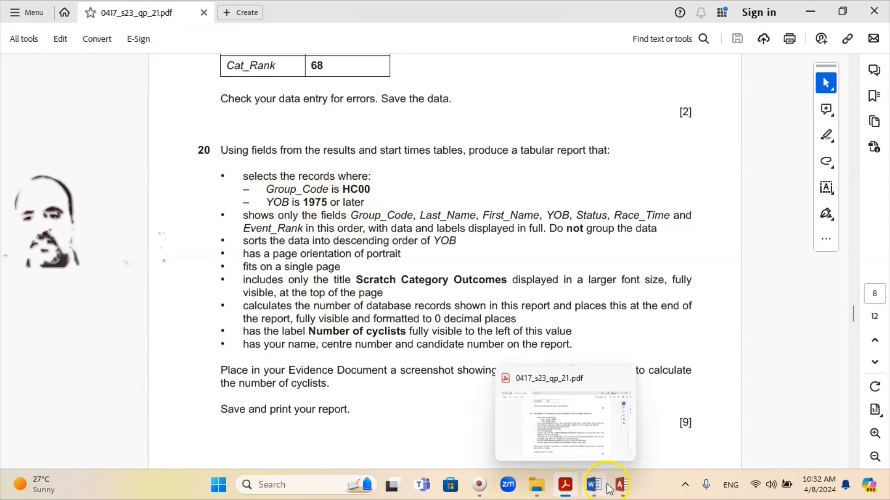
click(623, 485)
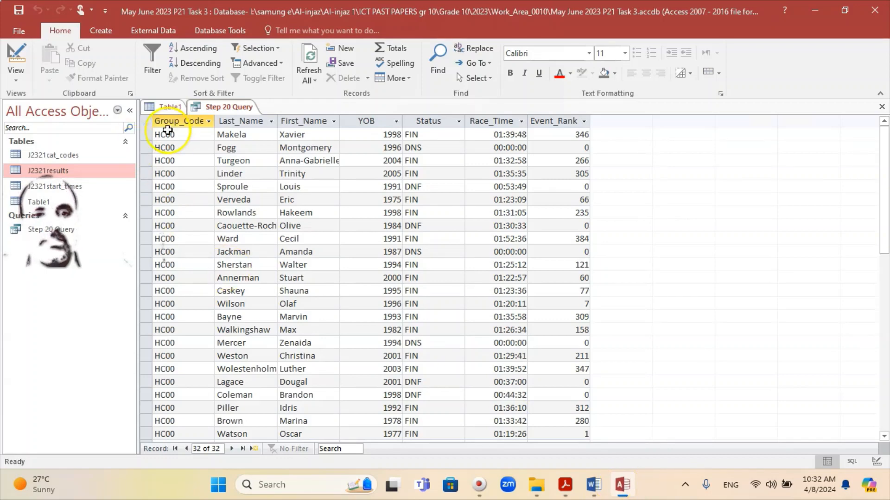
scroll(190, 195, down, 5)
scroll(197, 259, up, 5)
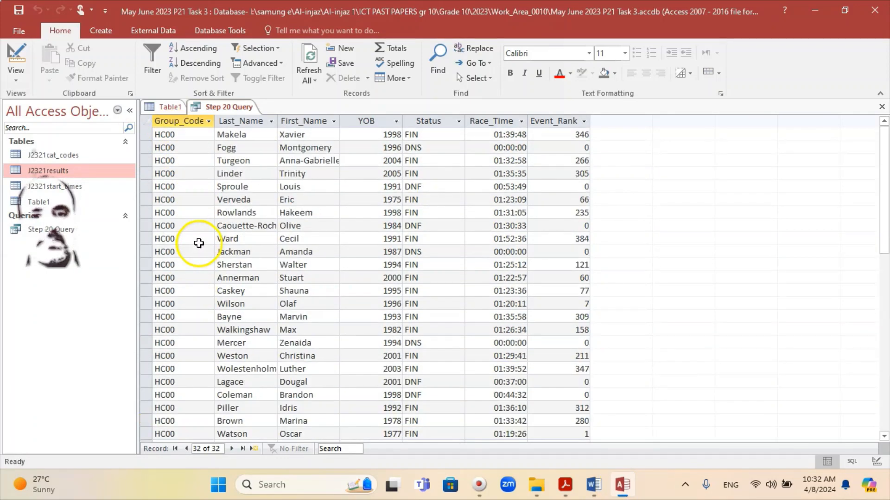
click(366, 141)
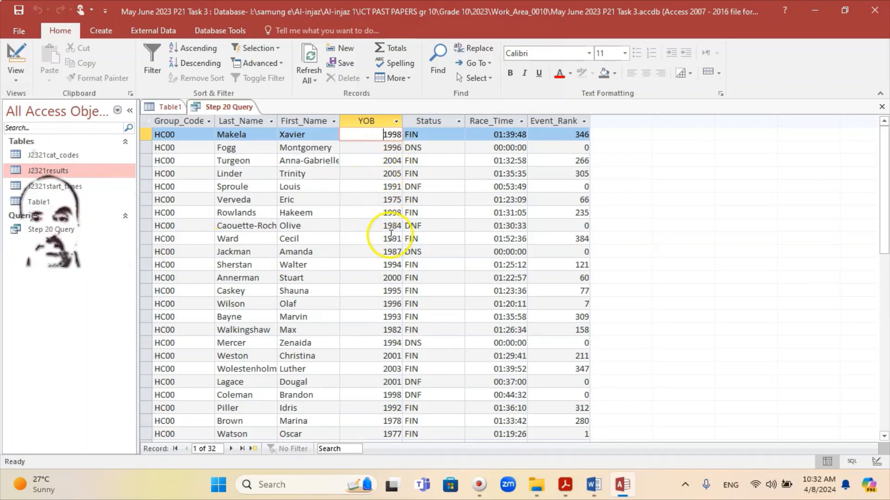
scroll(378, 213, down, 2)
scroll(379, 280, down, 2)
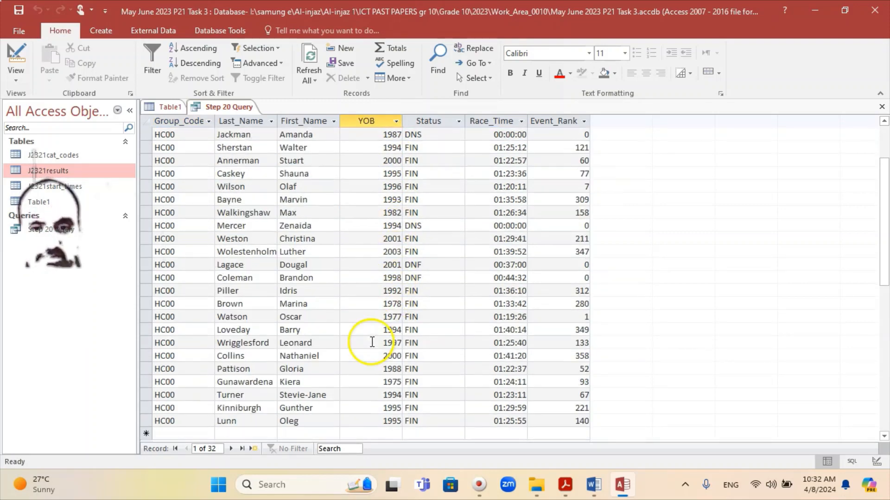
click(388, 274)
click(388, 266)
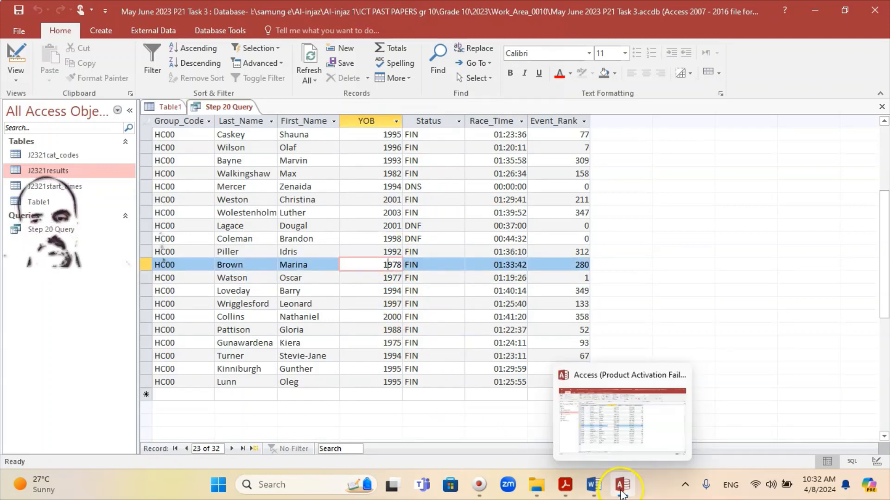
click(621, 487)
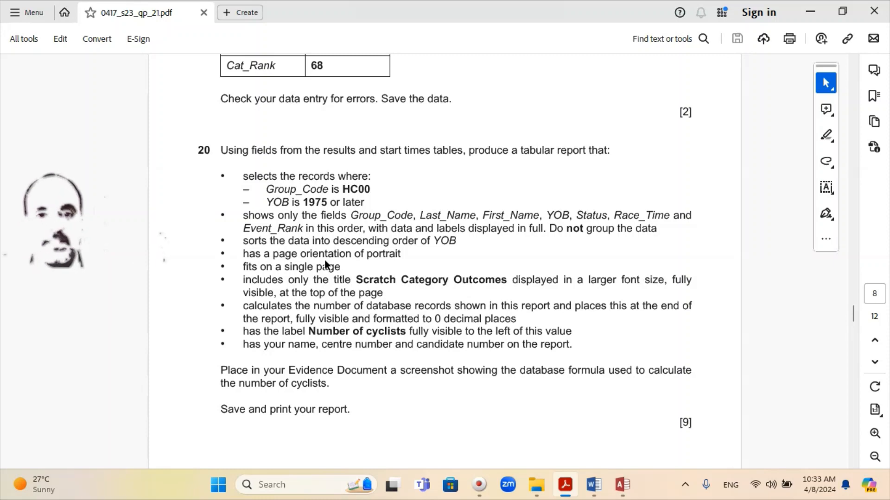
click(622, 484)
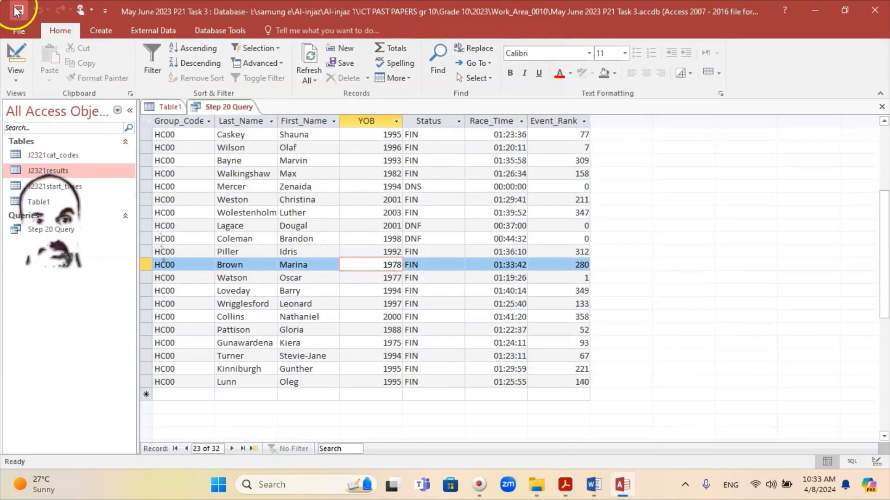
Close the Step 20 Query results tab, leaving only Table1 open
right_click(224, 113)
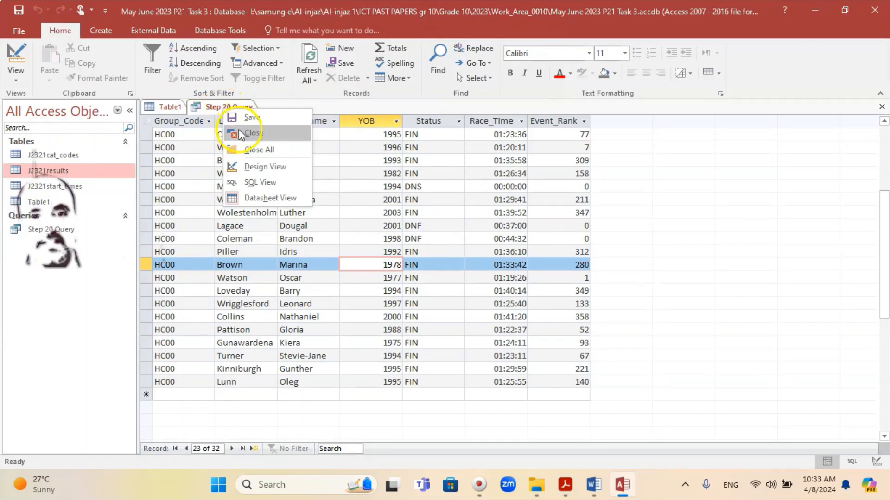
click(250, 133)
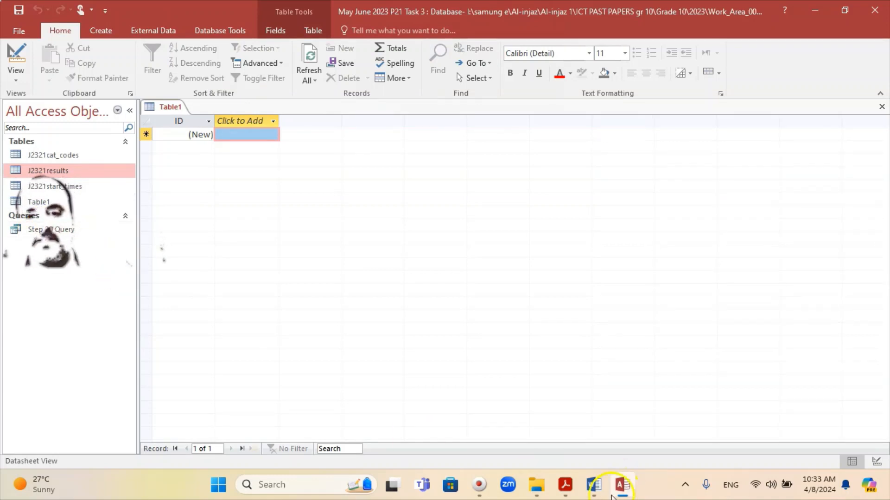
click(572, 489)
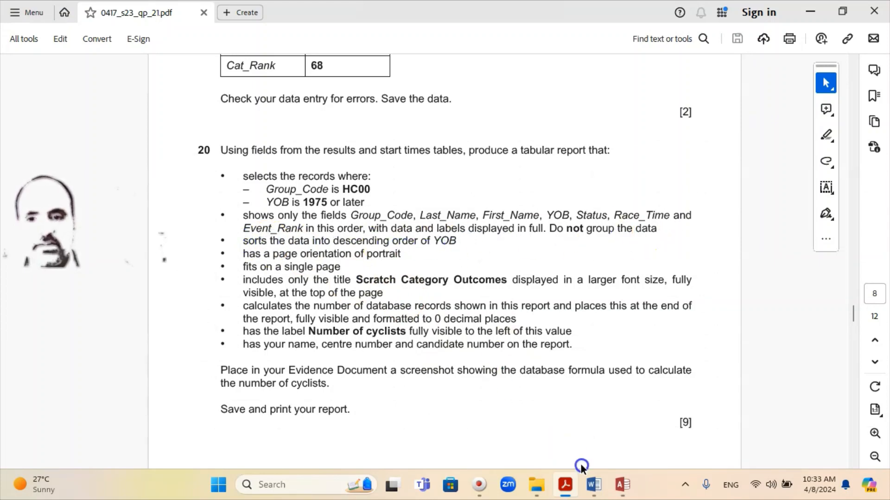
click(623, 485)
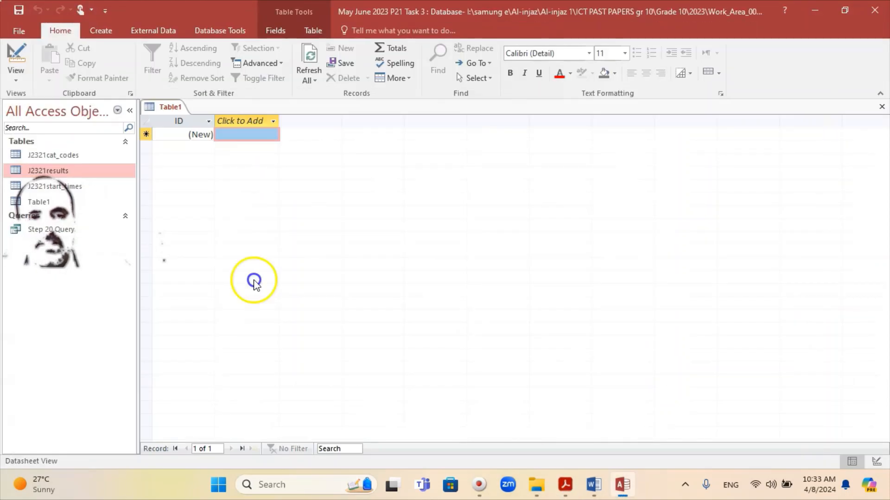
click(100, 31)
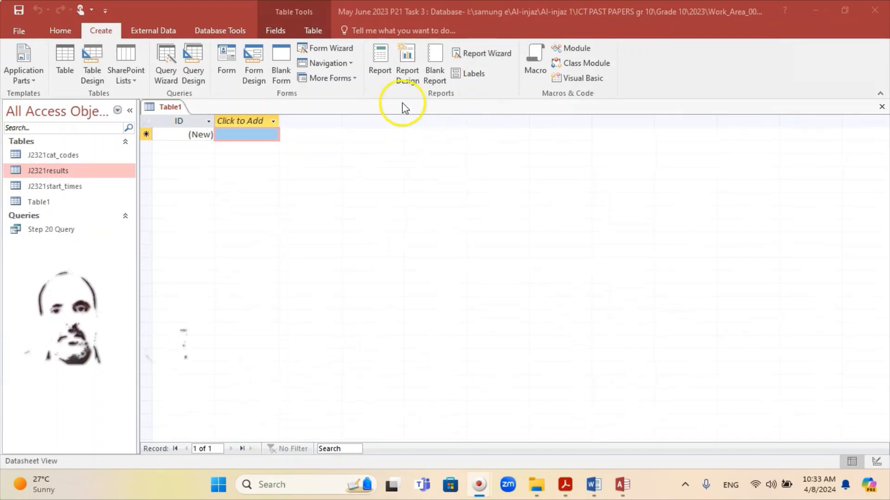
Launch the Report Wizard on Query: Step 20 Query with all seven fields added
click(473, 56)
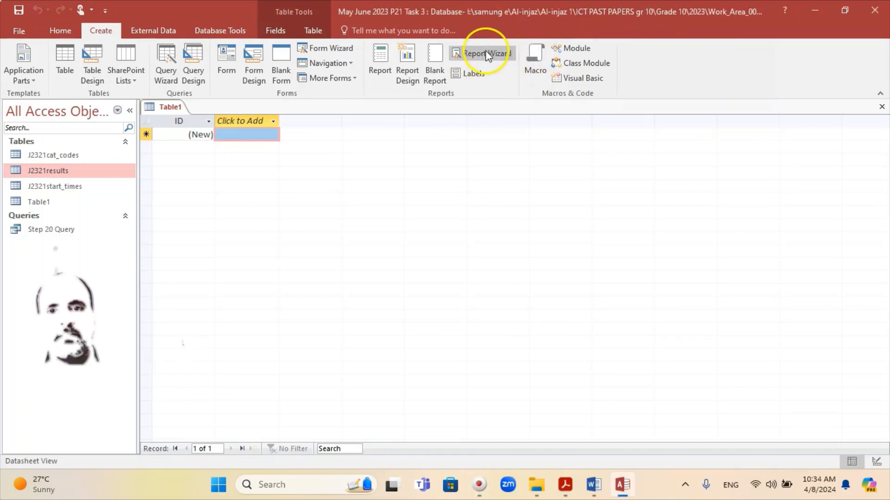
click(487, 55)
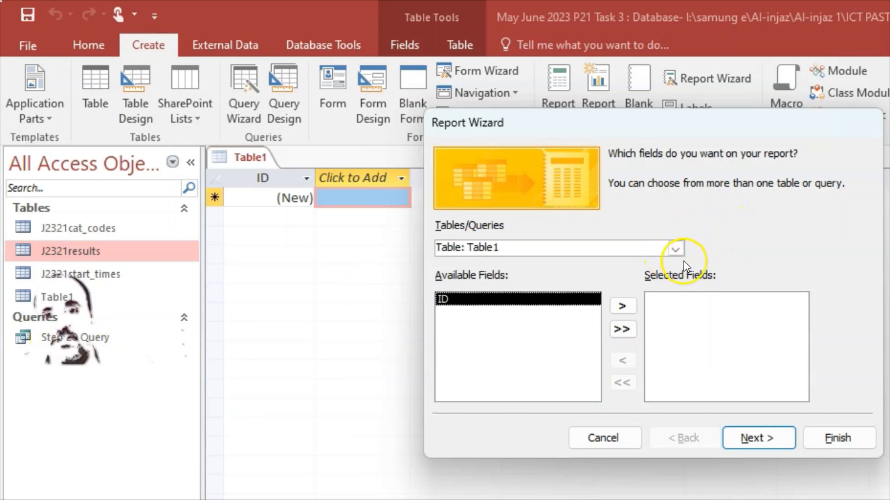
click(676, 250)
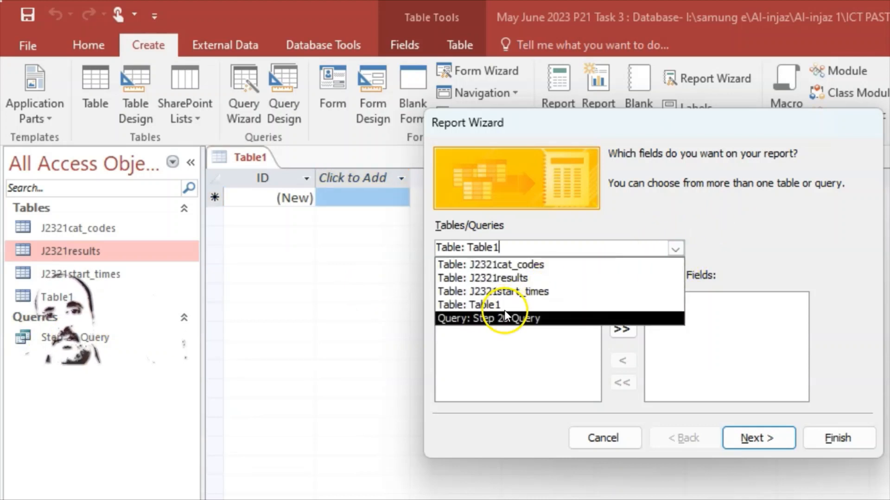
click(521, 319)
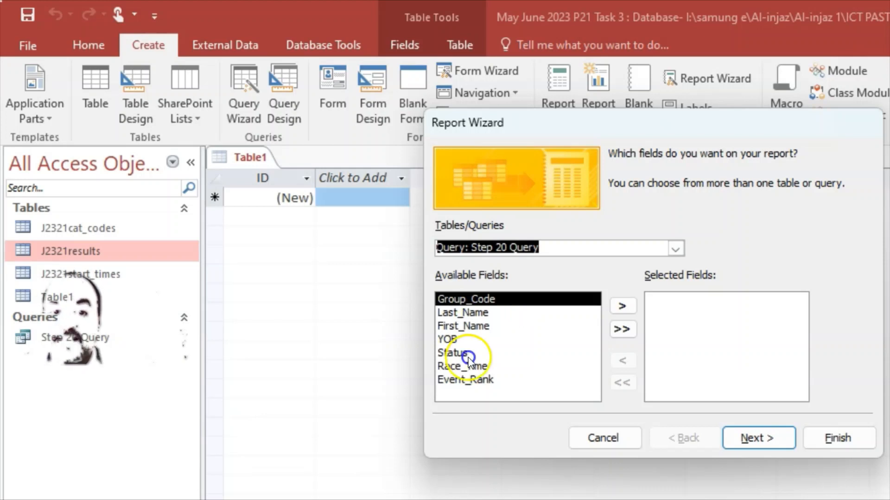
click(623, 329)
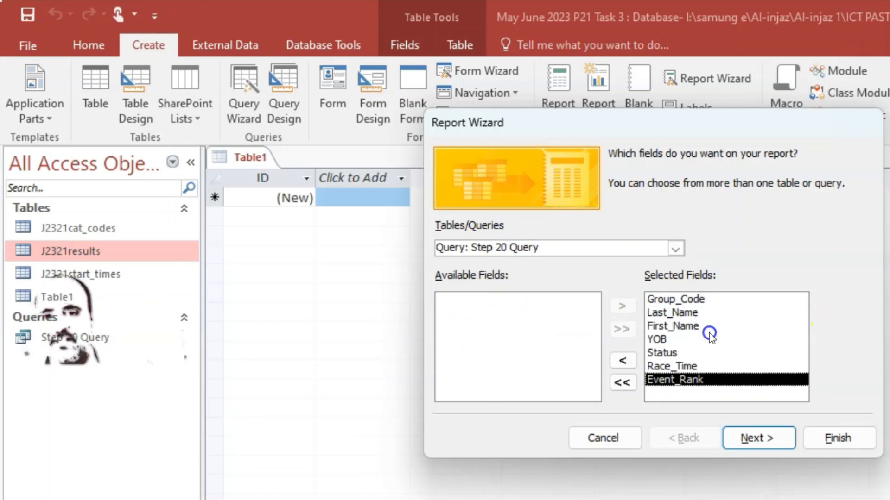
click(770, 438)
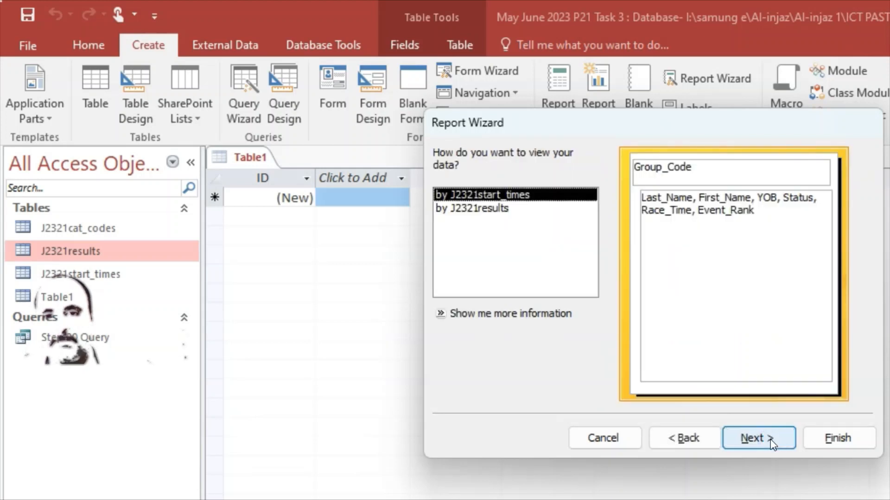
Advance to the grouping step while checking the question paper's report requirements
click(790, 449)
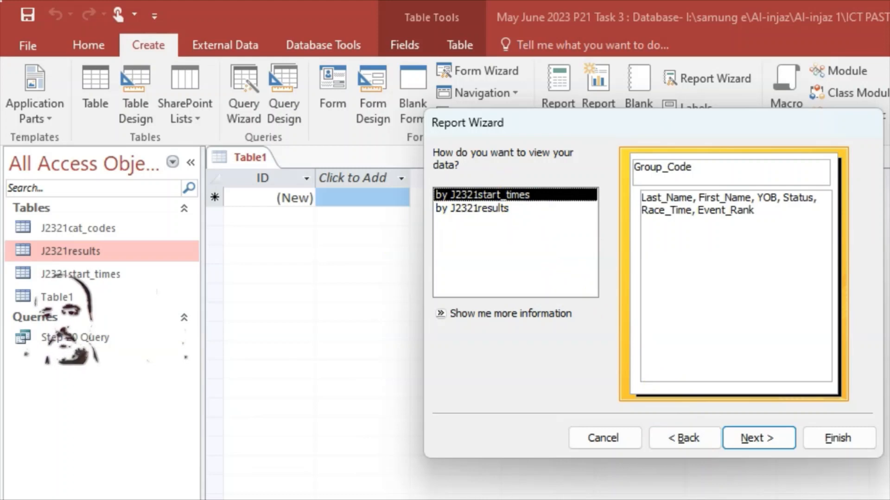
key(alt+Tab)
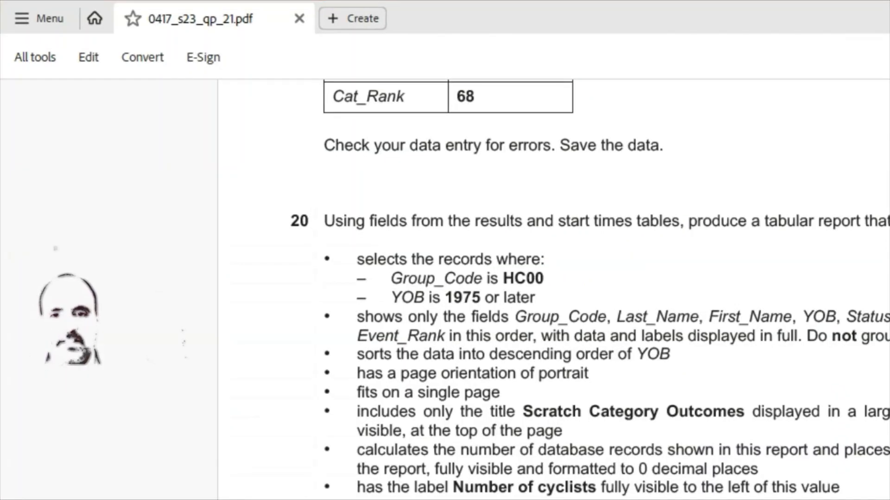
key(alt+Tab)
click(759, 439)
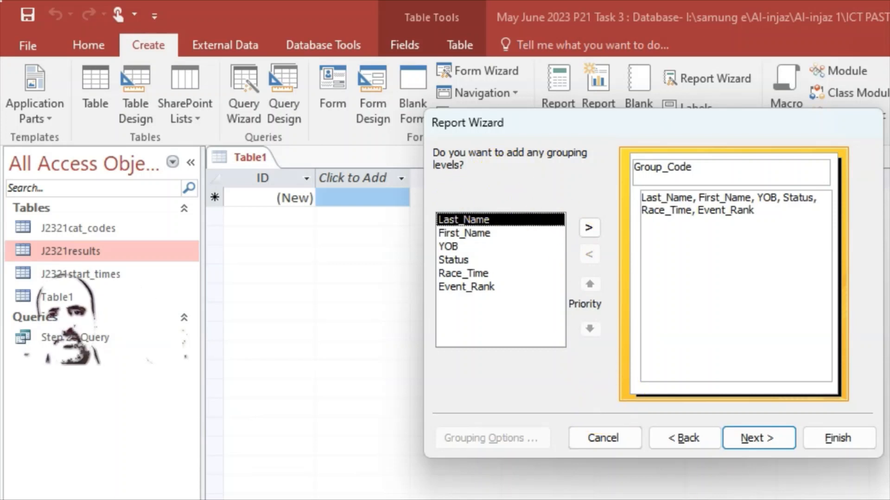
key(alt+Tab)
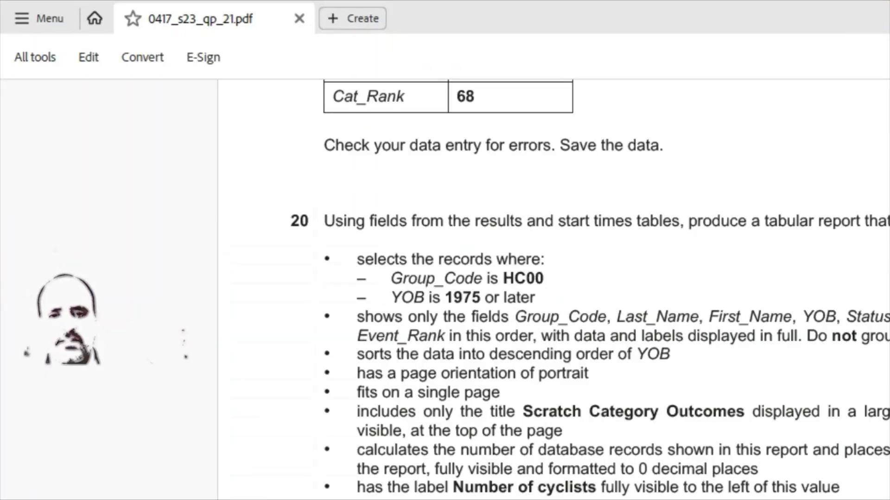
key(alt+Tab)
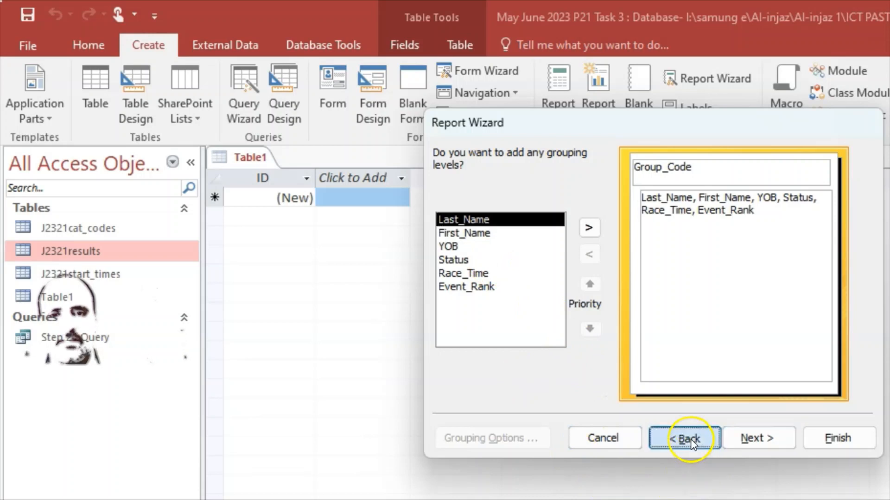
Go back and set the report to view data by J2321results, ungrouped
click(685, 439)
click(451, 195)
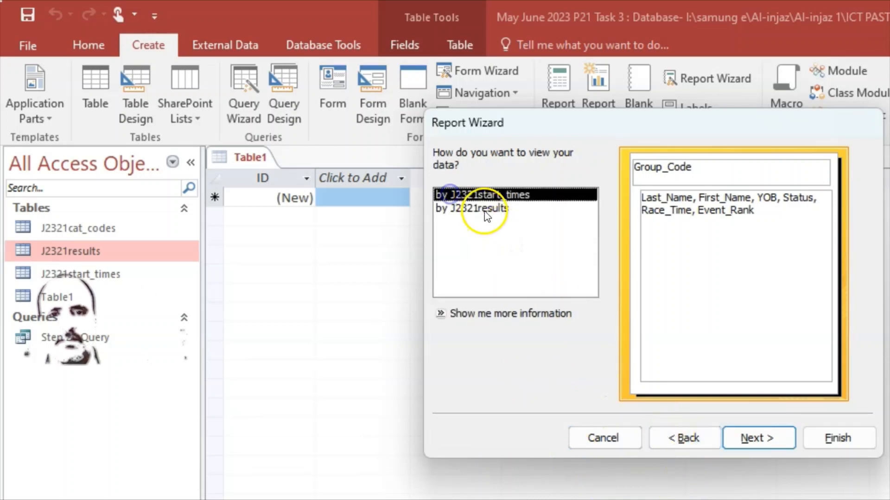
click(484, 209)
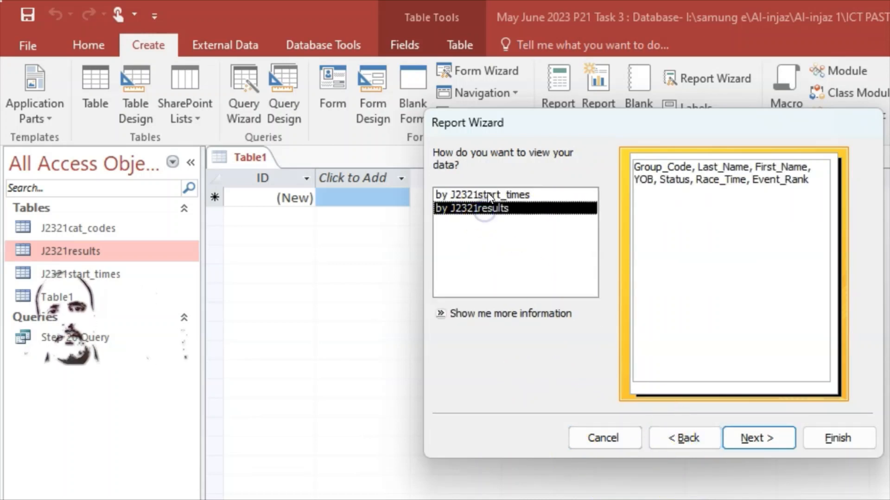
click(490, 197)
click(490, 208)
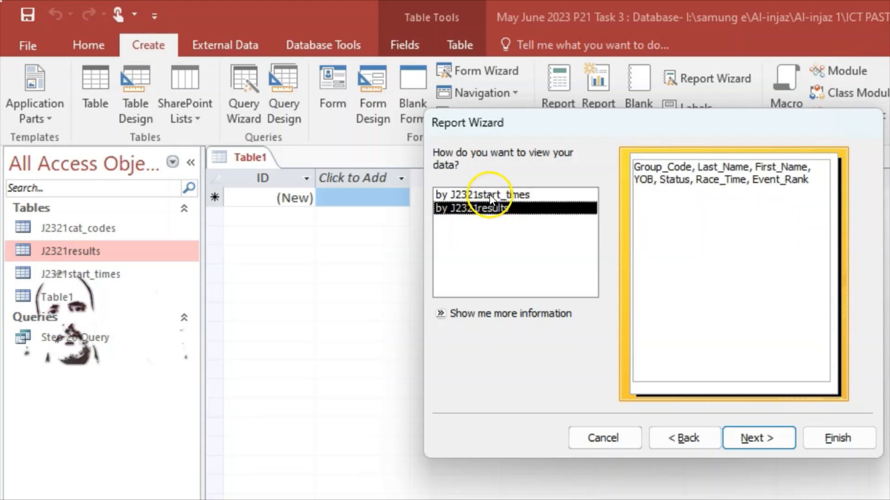
click(489, 194)
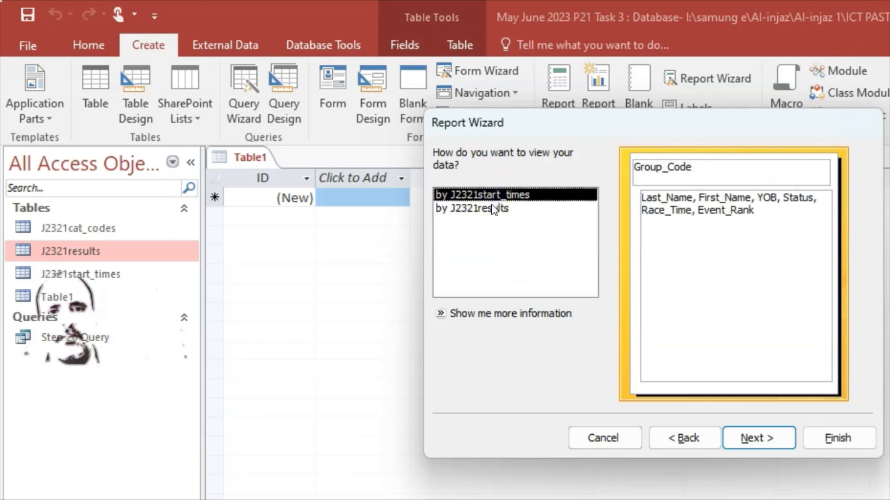
click(494, 210)
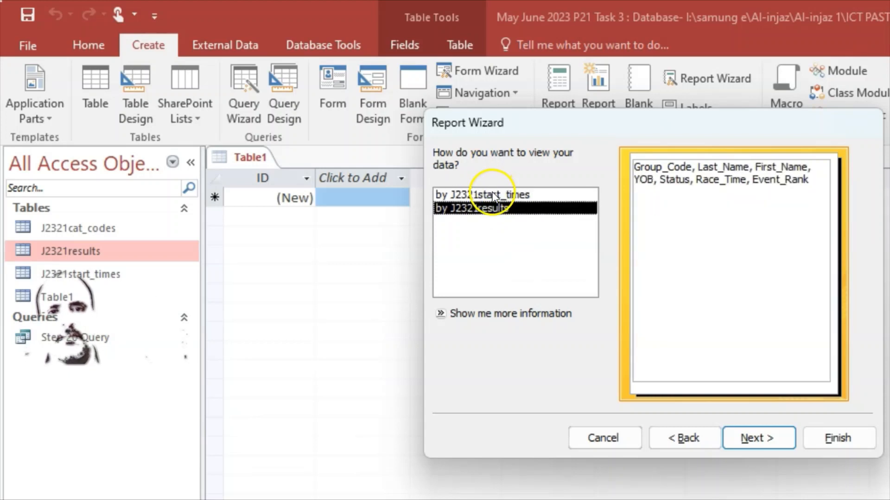
click(495, 193)
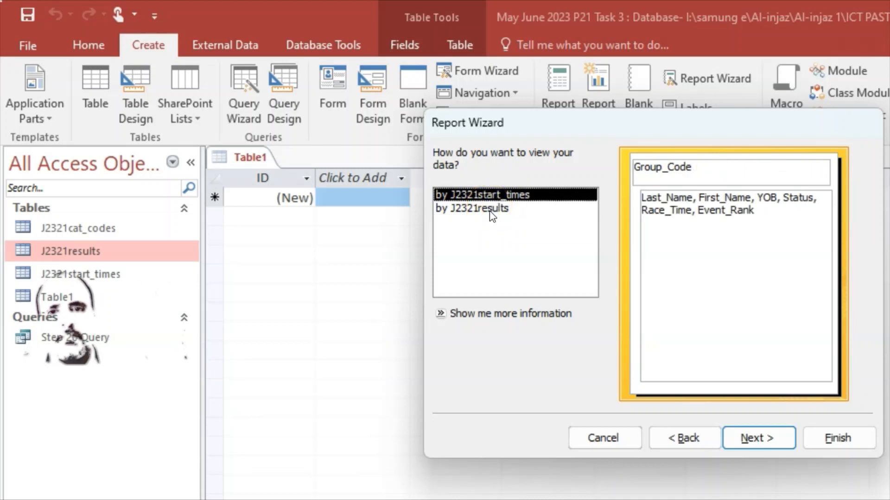
click(491, 215)
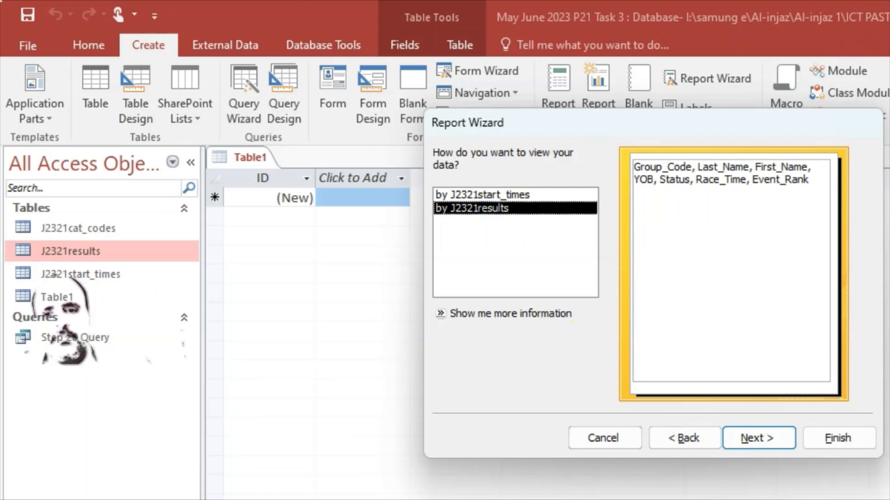
Continue past grouping without adding any levels to reach the sort-order step
click(767, 443)
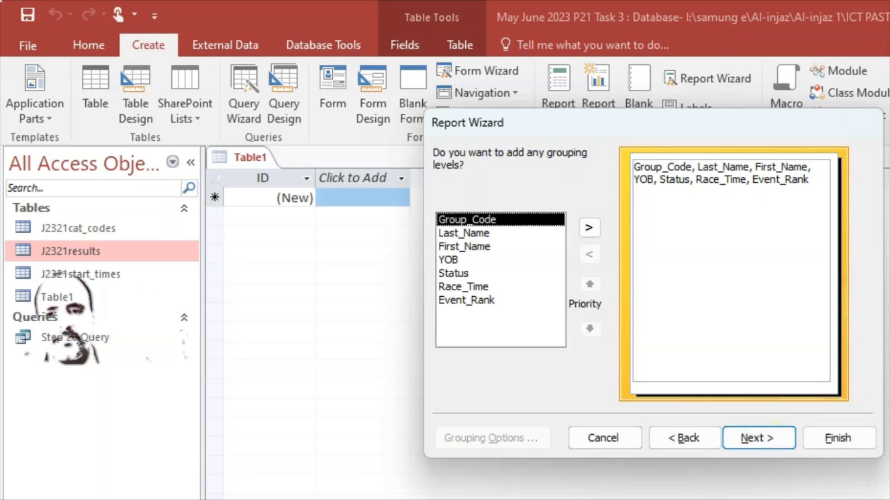
key(alt+Tab)
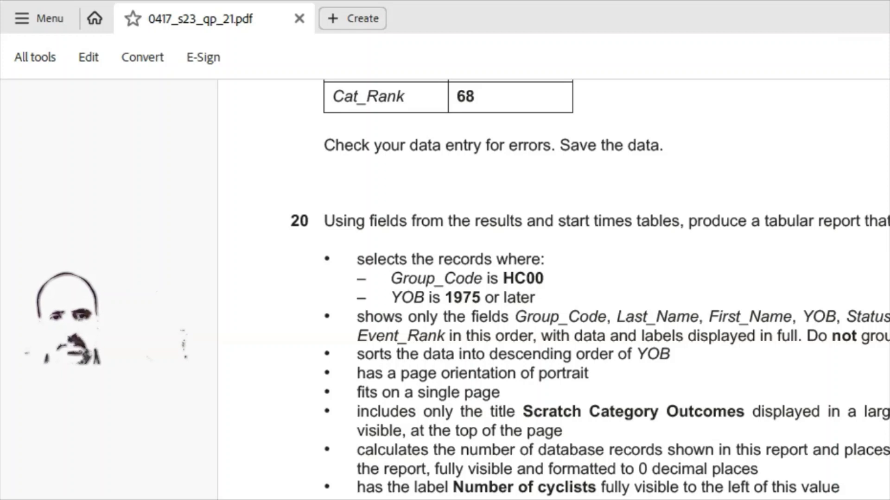
key(alt+Tab)
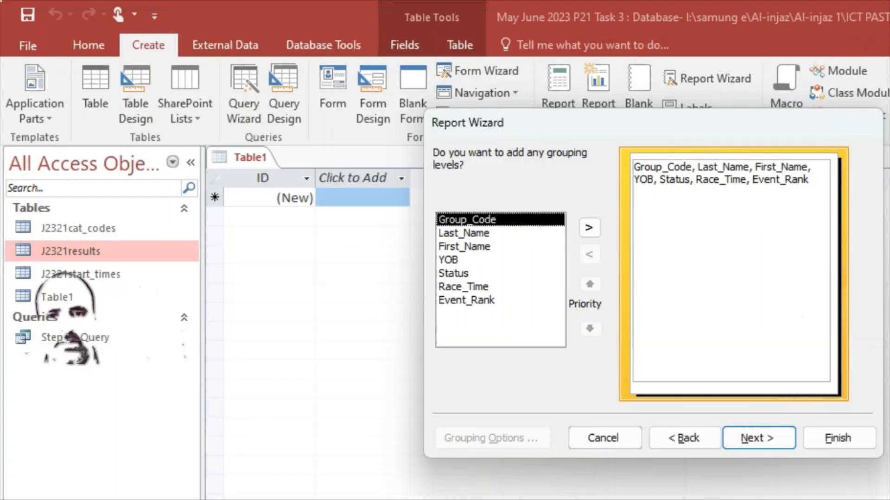
click(770, 439)
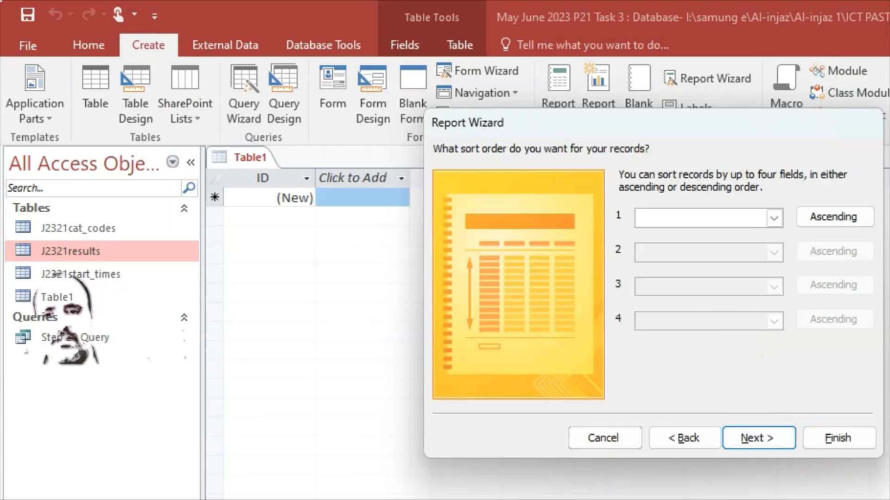
After checking the question paper, try a first sort field and toggle its direction
key(alt+Tab)
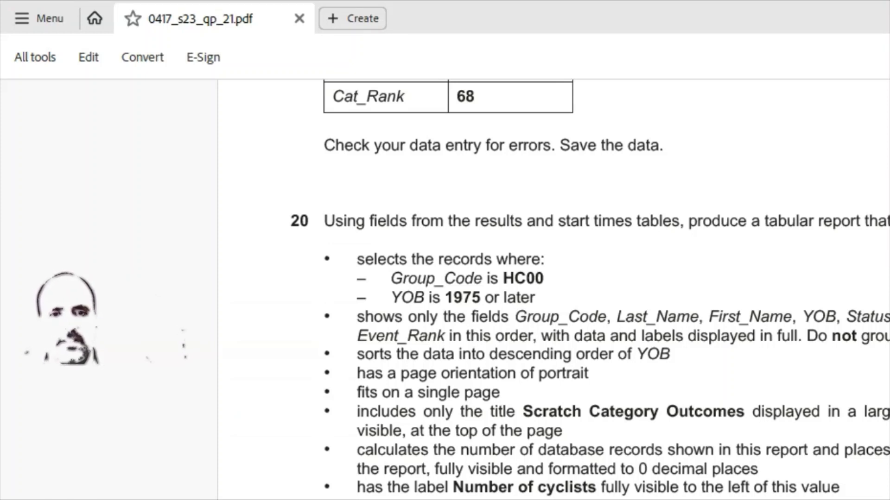
key(alt+Tab)
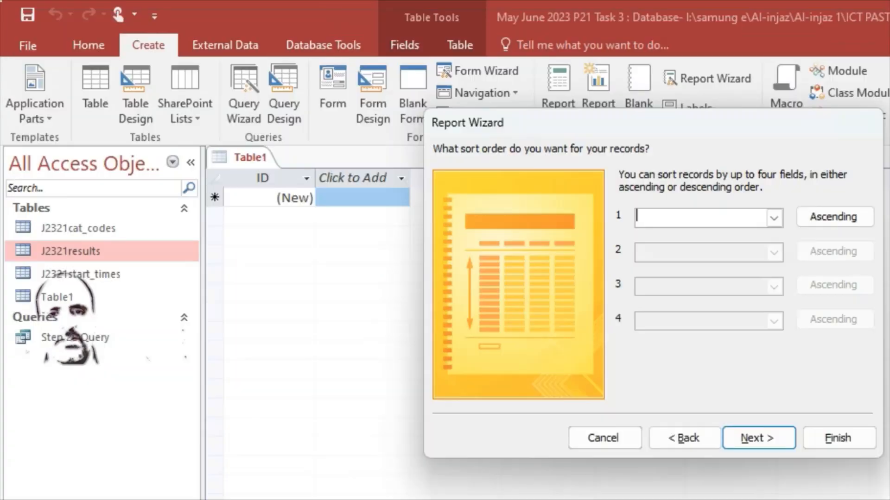
click(706, 221)
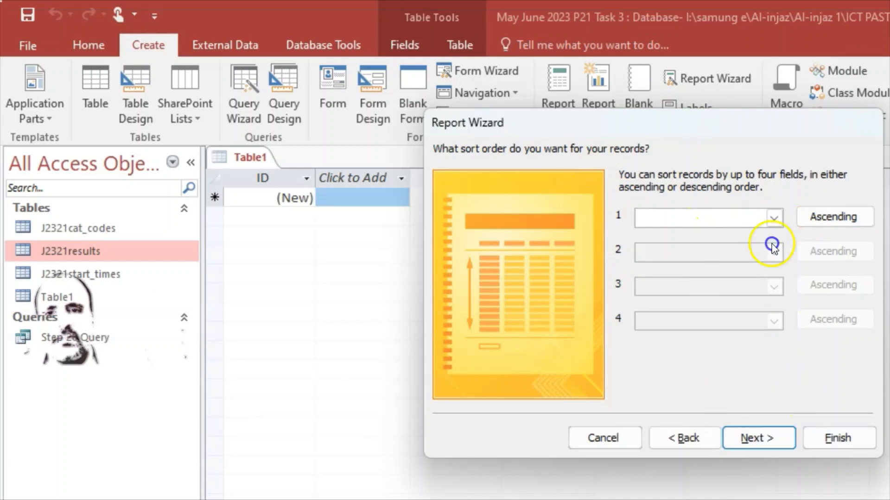
click(816, 216)
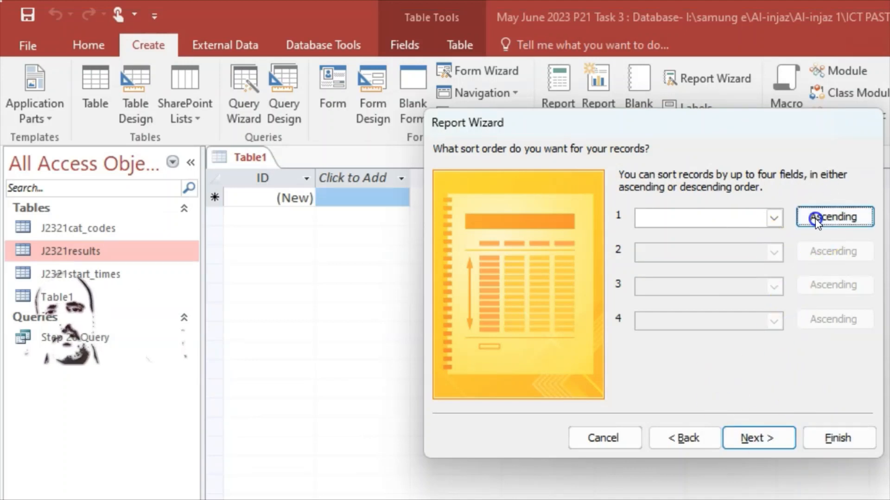
click(815, 219)
click(830, 218)
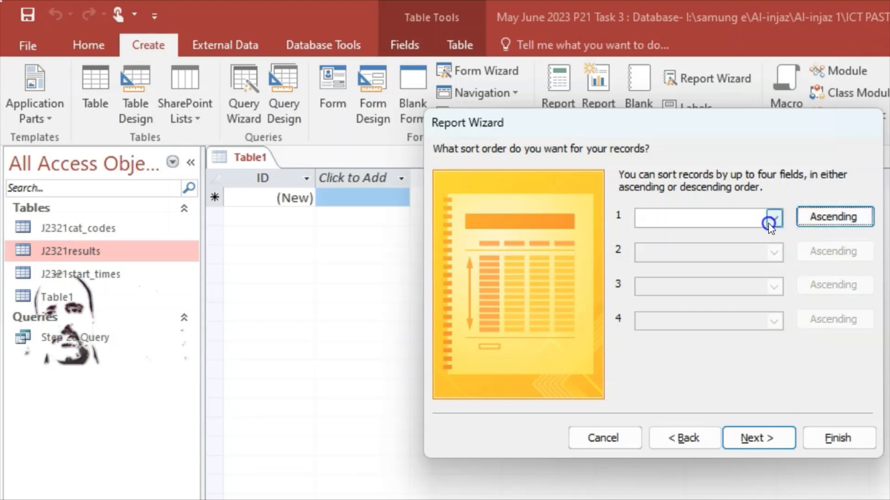
Pick YOB descending, then reset the first sort field to (None) and advance to layout
key(alt+Tab)
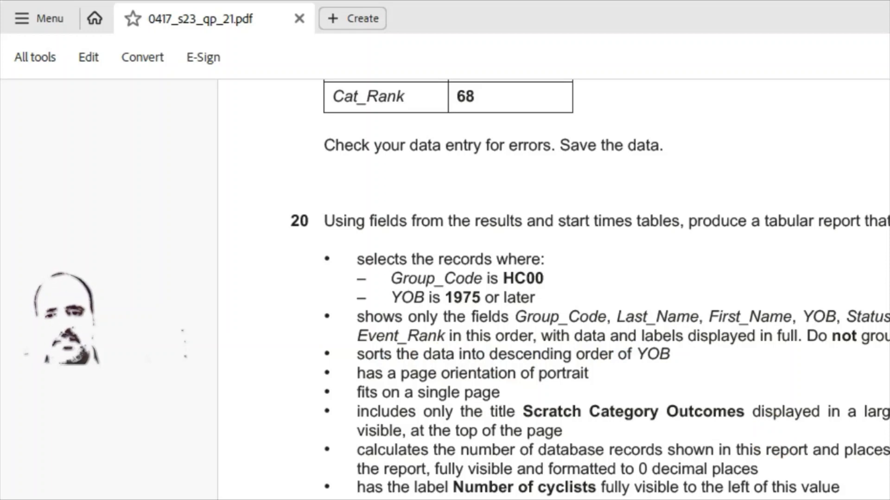
key(alt+Tab)
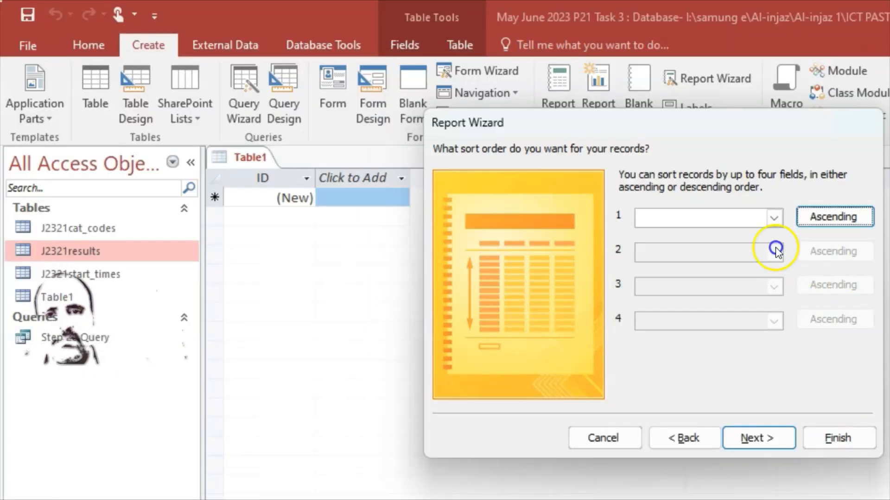
click(770, 218)
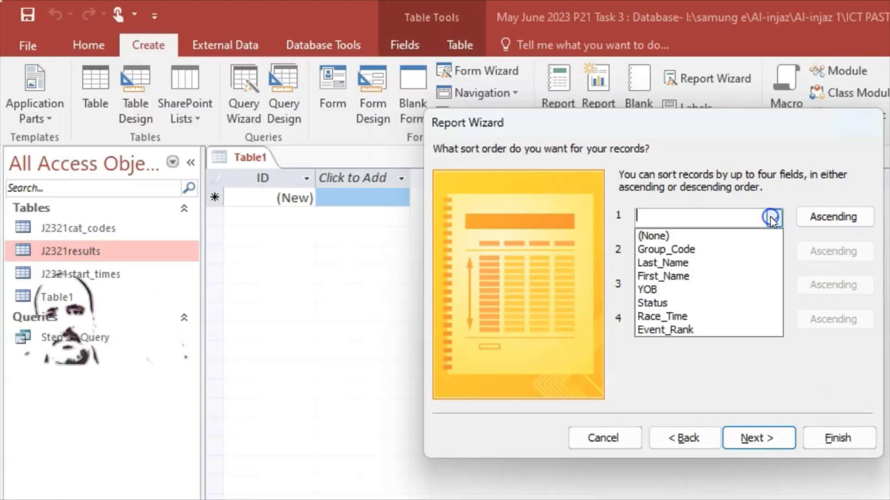
click(663, 290)
click(814, 221)
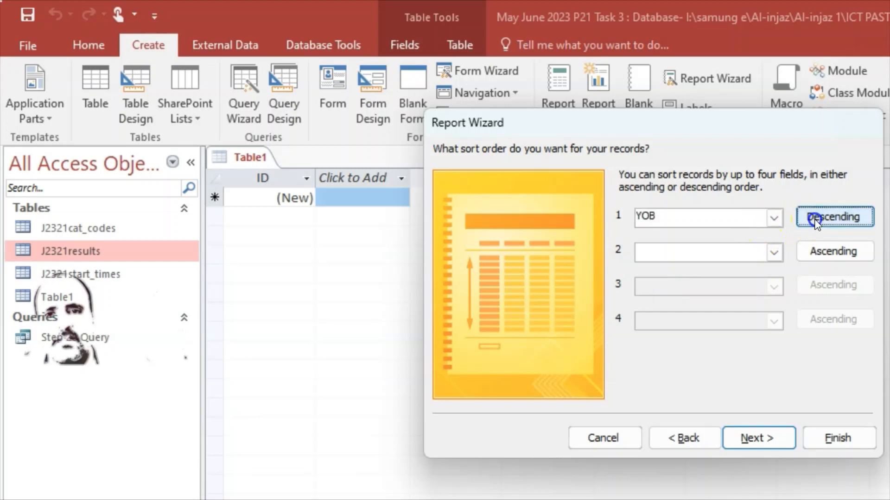
click(775, 217)
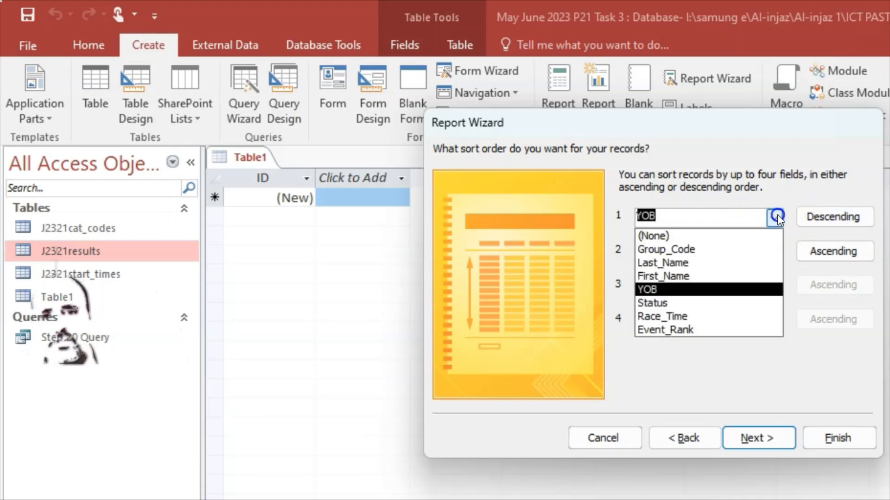
click(695, 235)
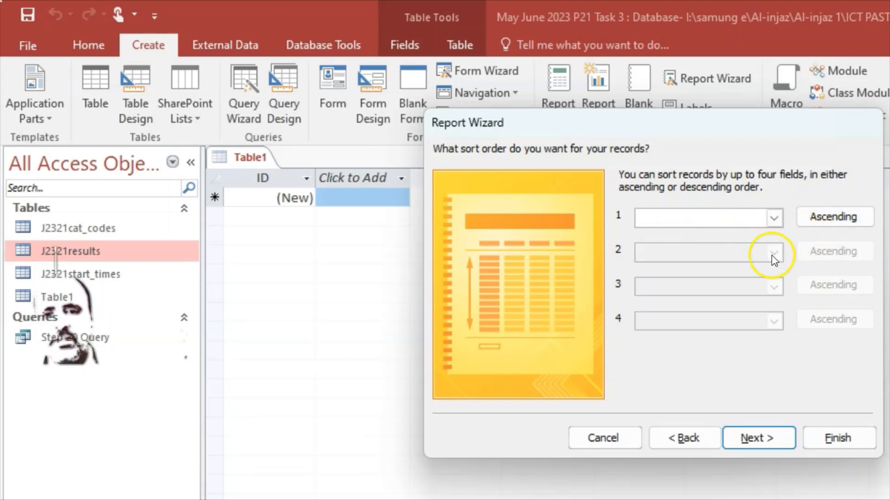
click(753, 438)
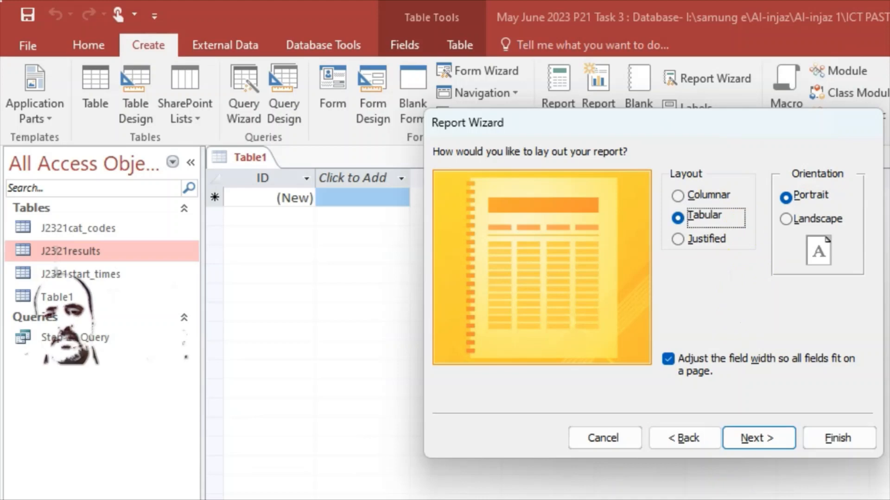
Keep the Tabular layout and finish the wizard with the default title J2321results
key(alt+Tab)
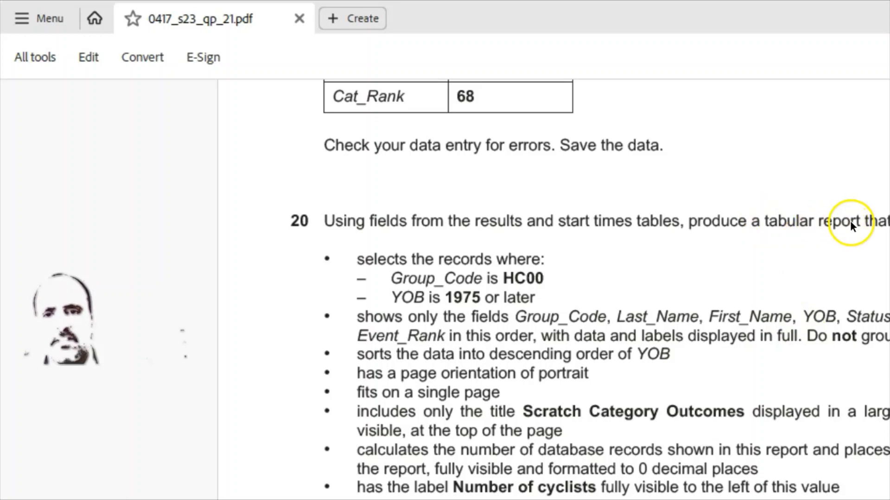
key(alt+Tab)
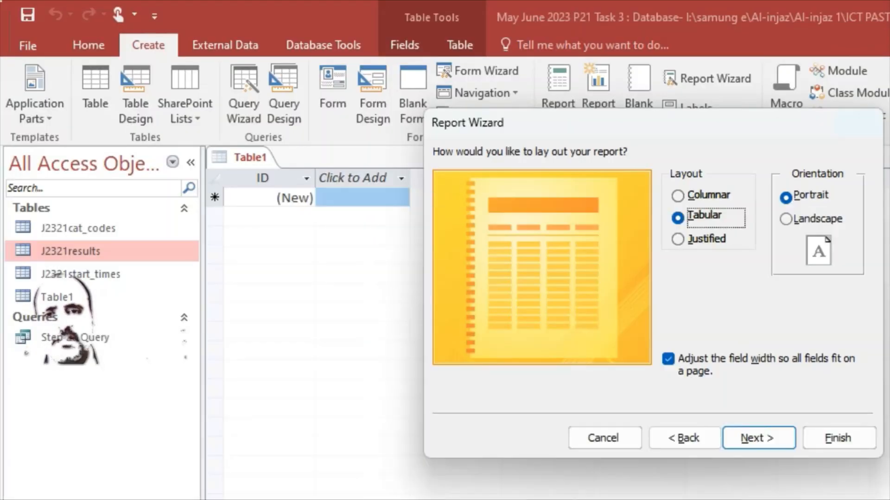
click(679, 216)
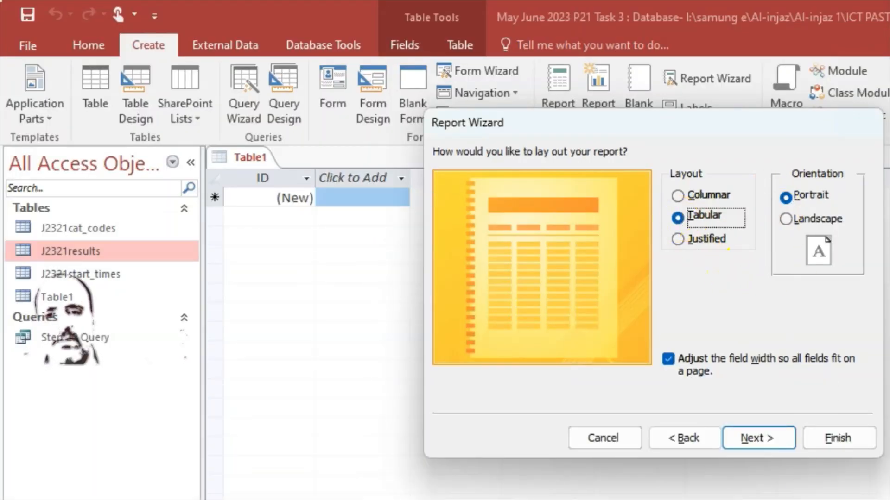
key(alt+Tab)
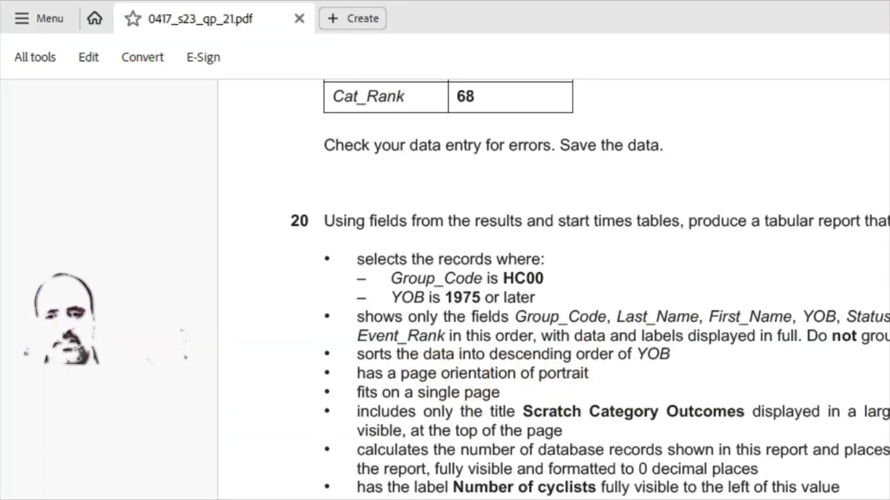
key(alt+Tab)
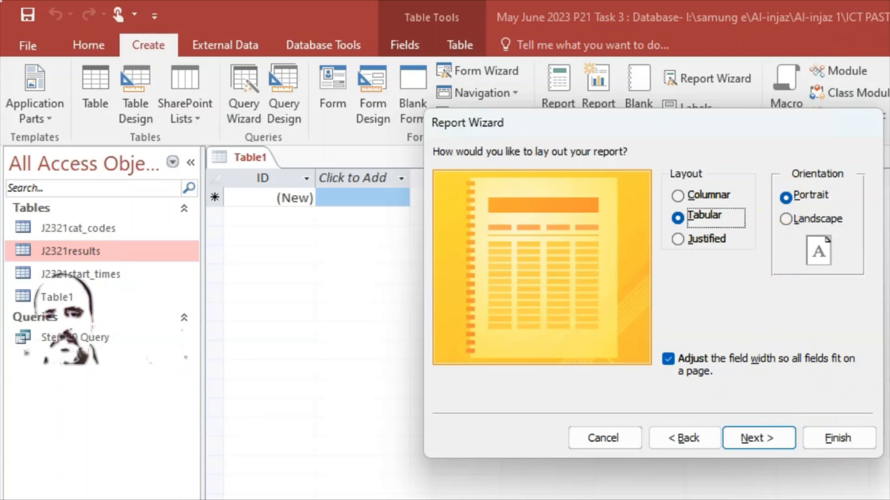
key(alt+Tab)
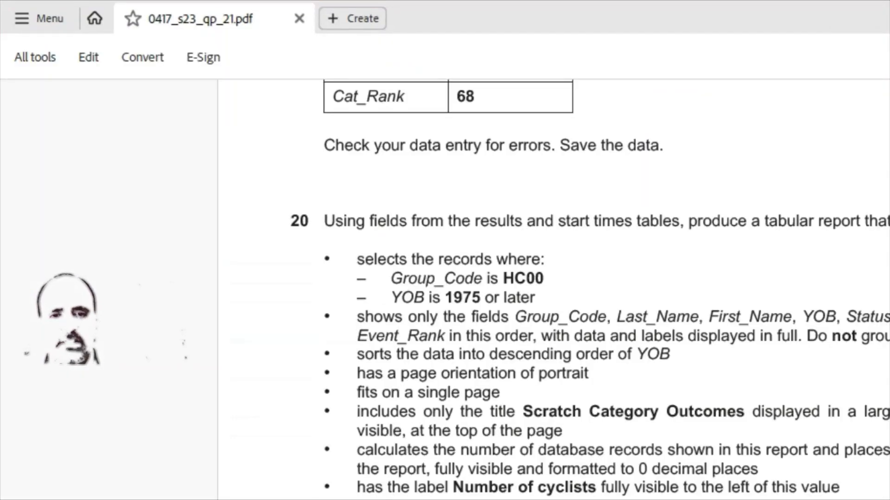
key(alt+Tab)
click(759, 438)
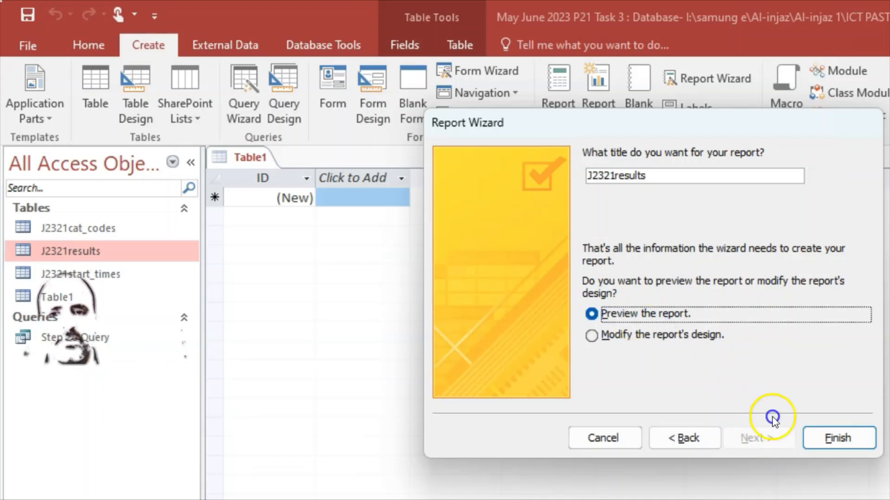
click(843, 438)
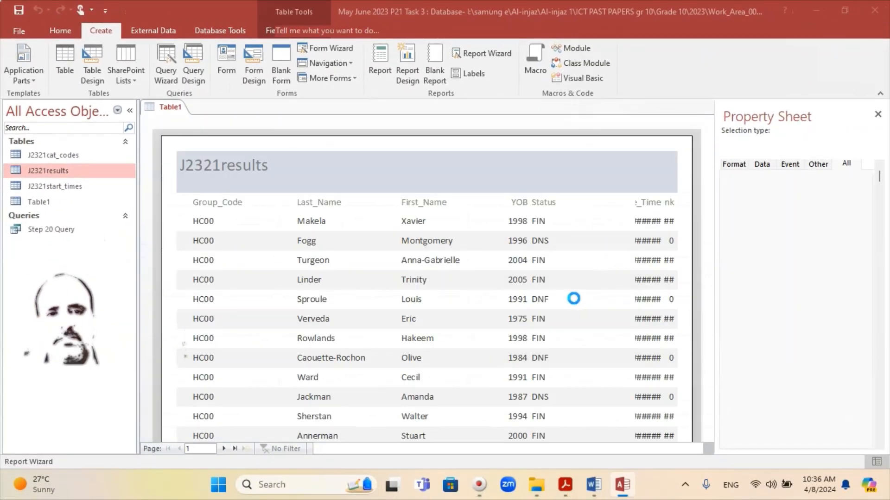
Scroll through the J2321results print preview to check its HC00 rows and footer
scroll(547, 261, down, 1)
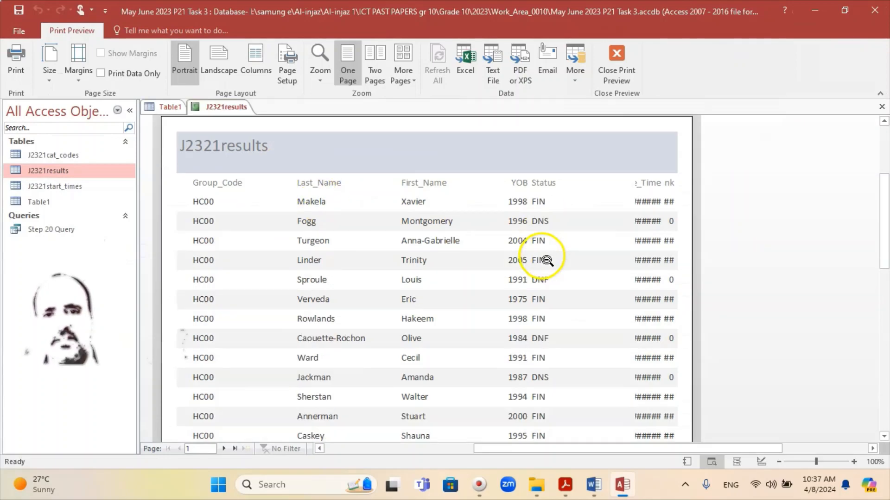
scroll(358, 256, down, 13)
scroll(572, 262, up, 15)
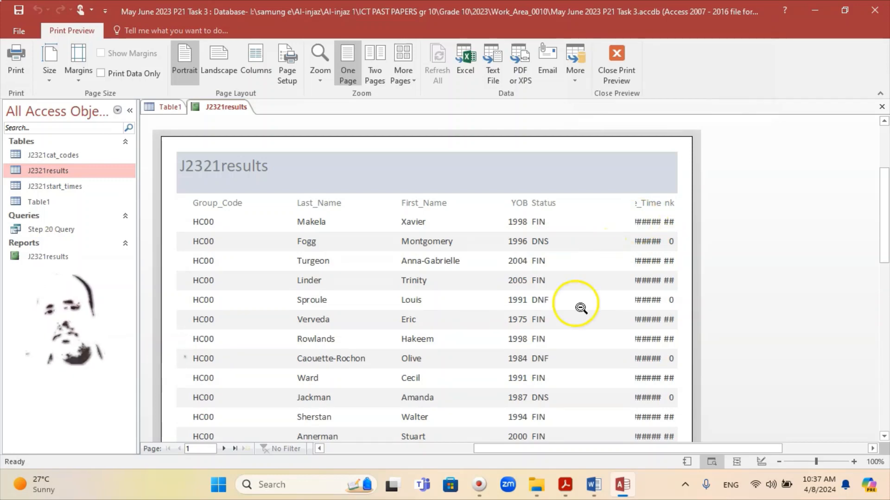
scroll(498, 241, down, 14)
scroll(498, 260, down, 5)
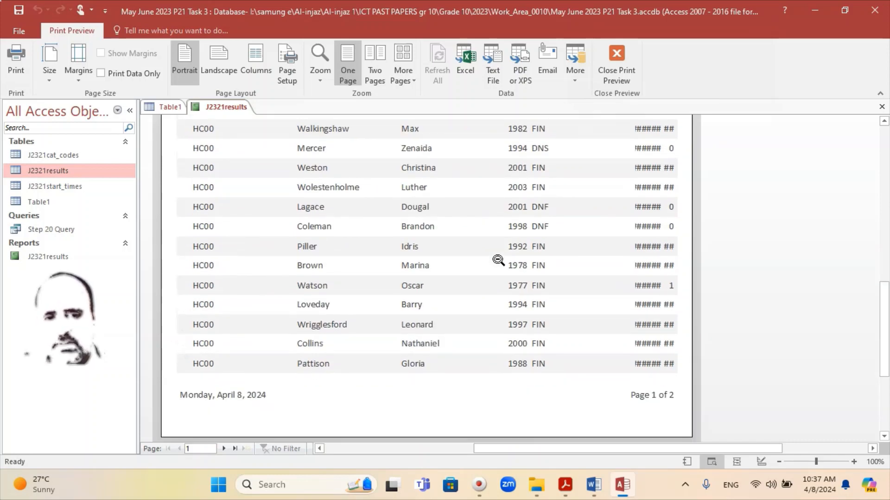
scroll(498, 260, up, 20)
scroll(497, 324, down, 4)
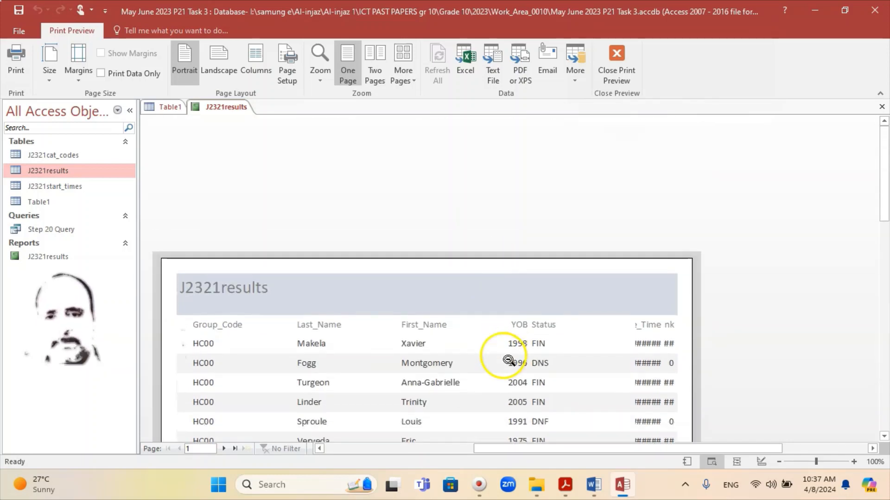
scroll(295, 253, down, 3)
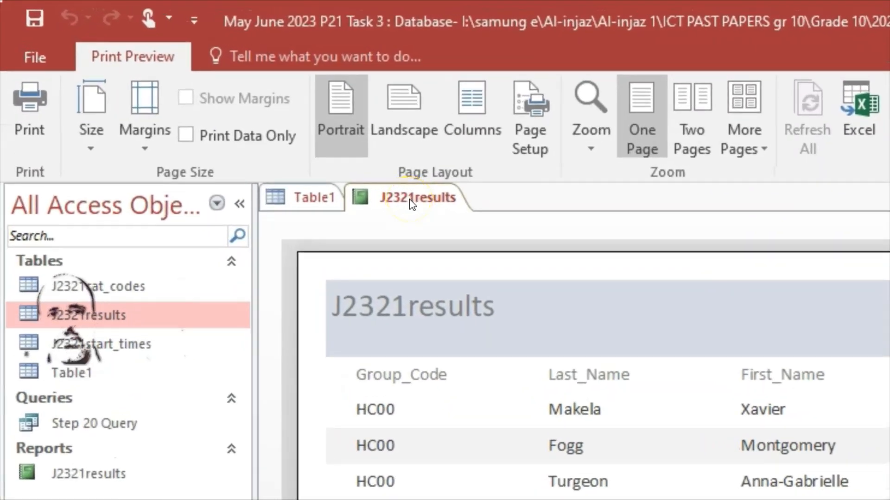
Switch the report to Layout view and narrow the Group_Code column
right_click(412, 204)
click(488, 336)
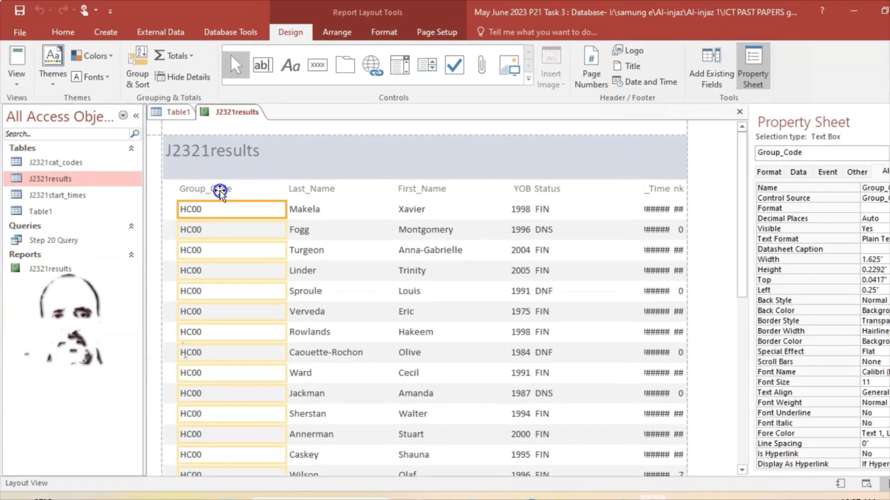
click(219, 191)
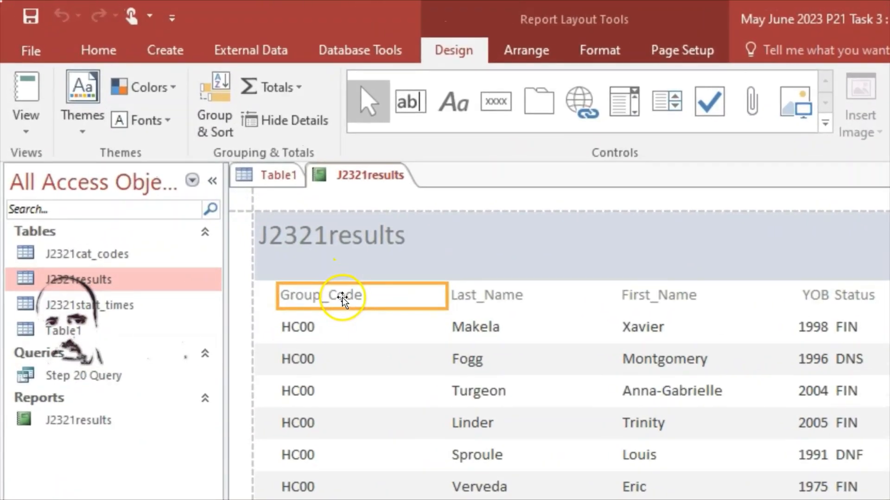
shift+click(344, 327)
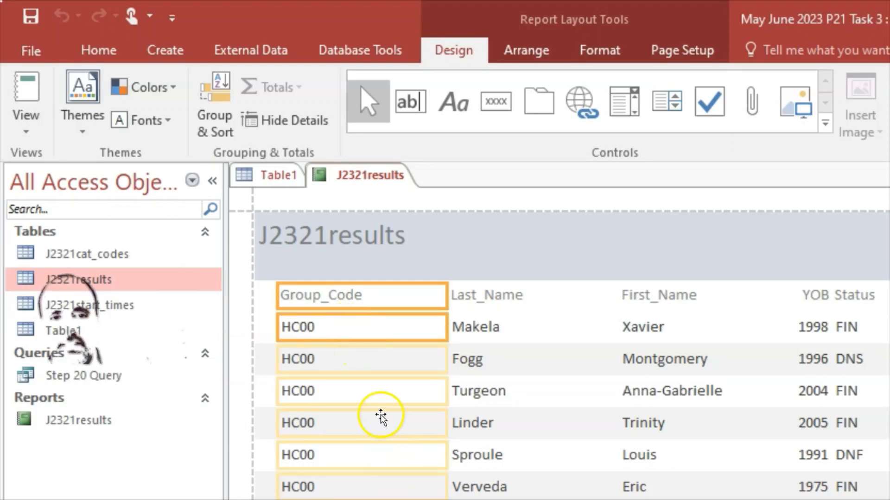
scroll(402, 339, down, 10)
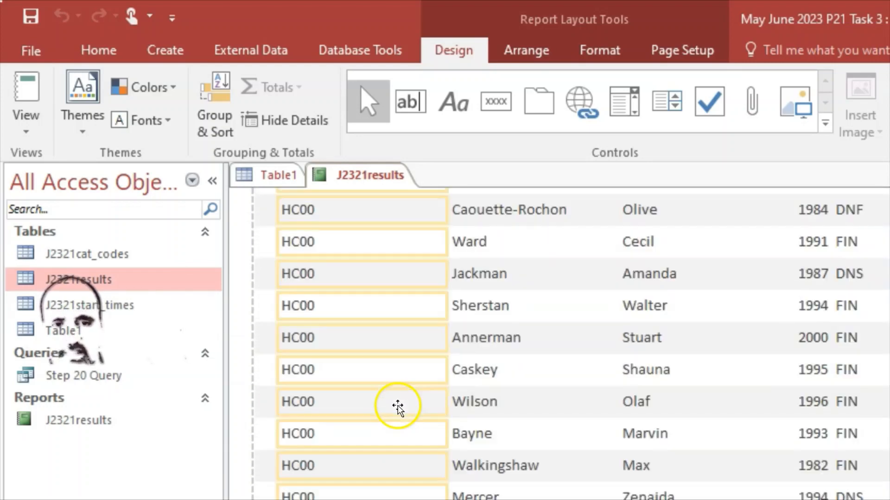
scroll(388, 405, up, 10)
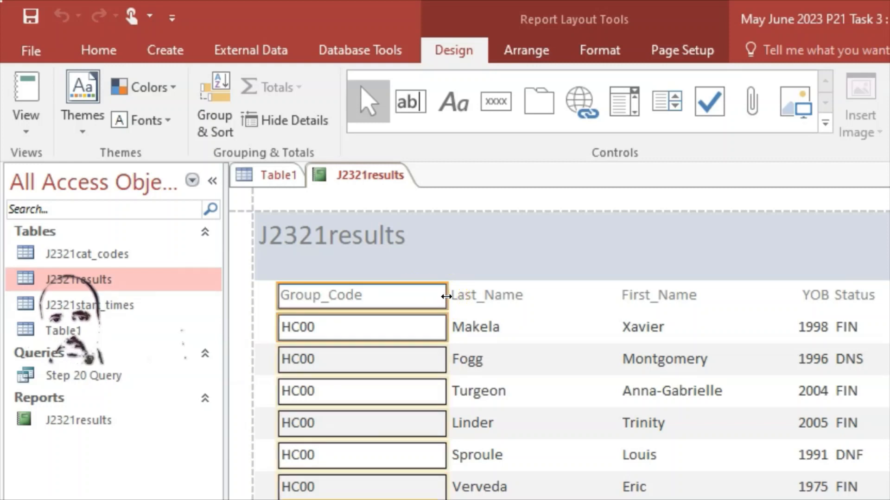
drag(446, 297, 371, 301)
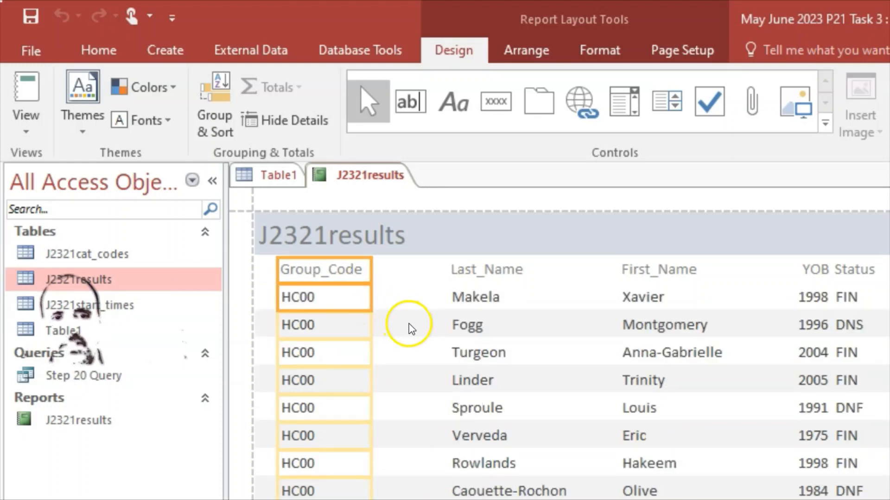
click(406, 366)
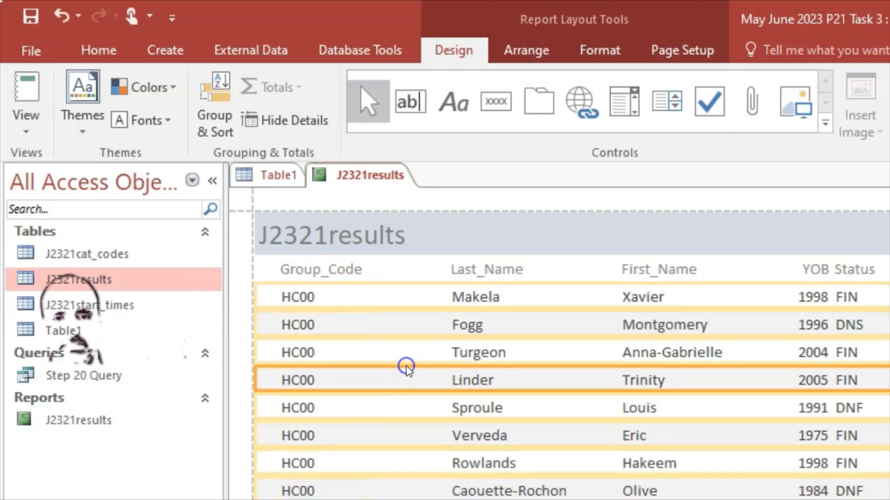
Narrow the Last_Name column, heading and values together
click(529, 388)
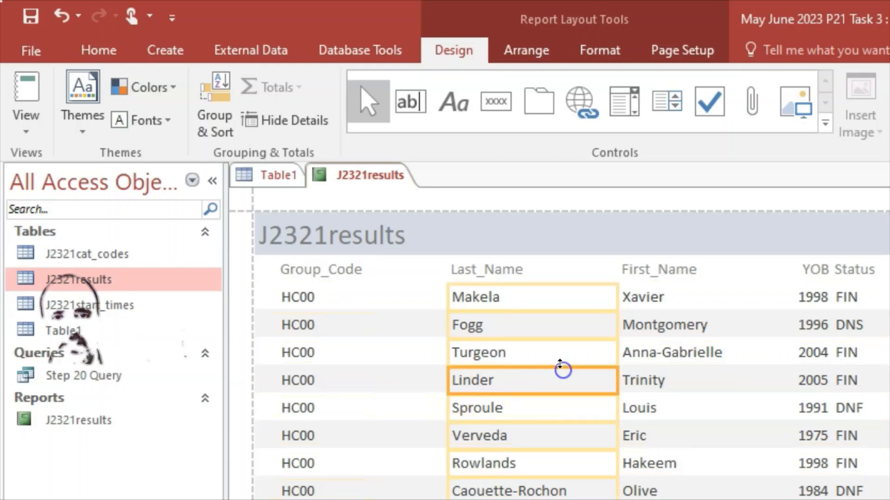
click(505, 269)
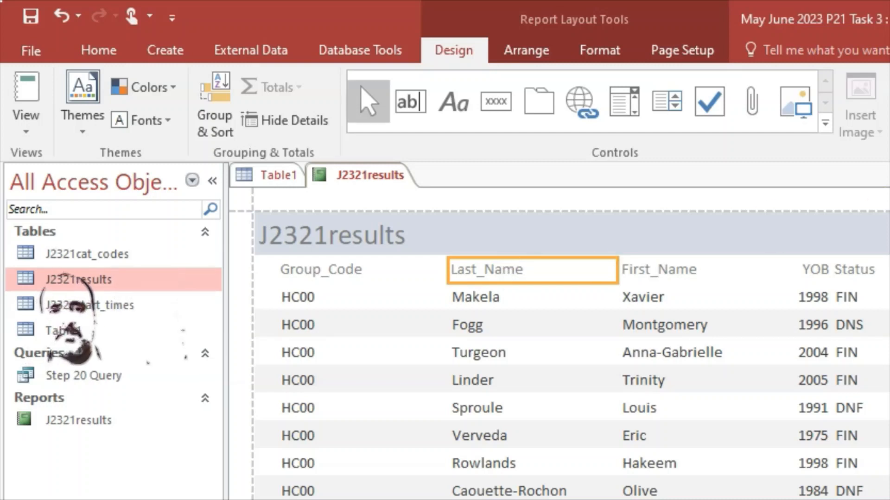
click(490, 341)
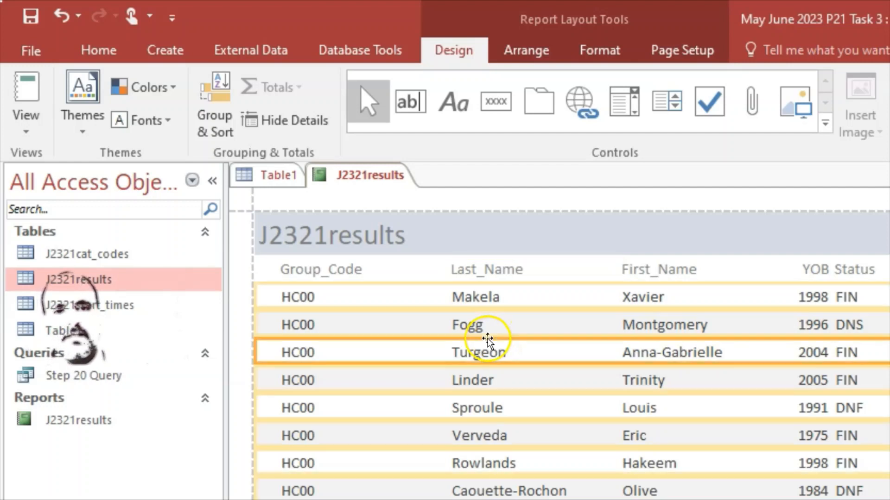
click(533, 269)
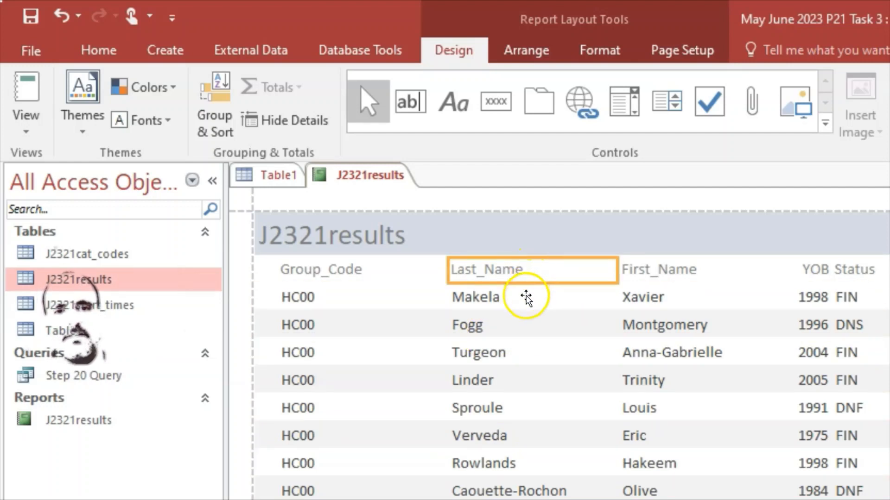
shift+click(523, 299)
drag(612, 274, 575, 280)
scroll(582, 363, down, 4)
scroll(579, 361, down, 3)
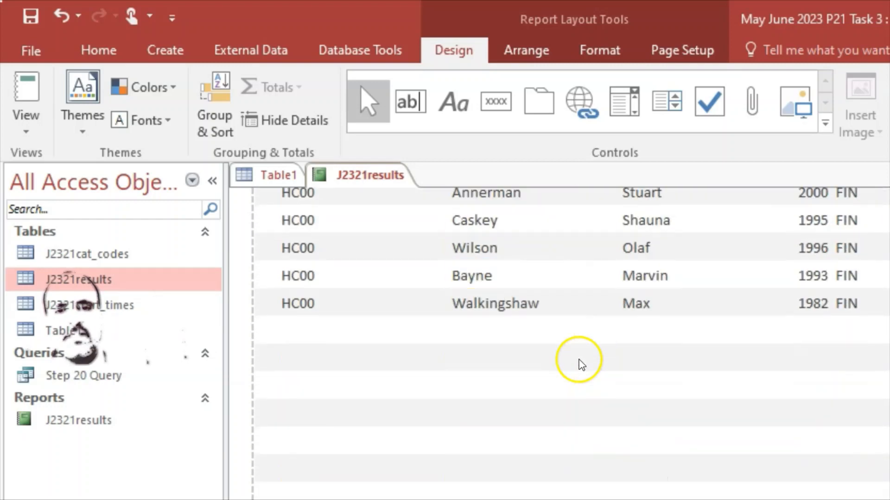
scroll(577, 359, up, 7)
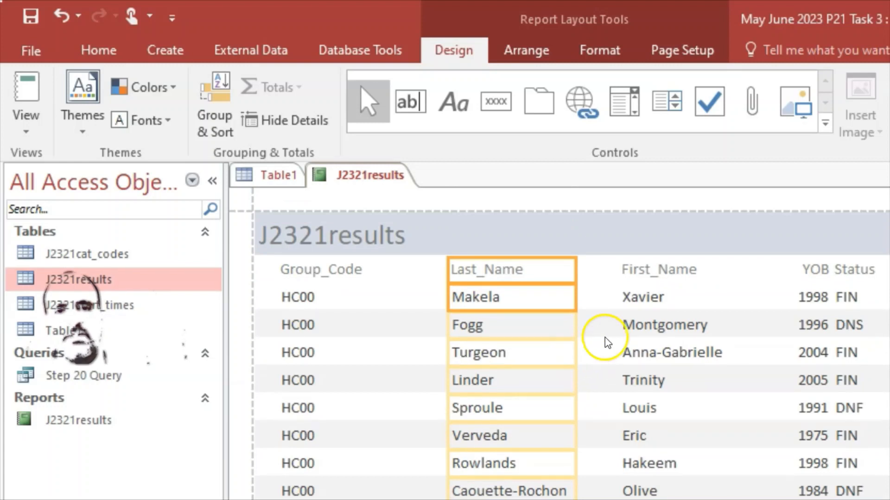
Move the Last_Name column left so it sits beside Group_Code
click(724, 297)
click(658, 274)
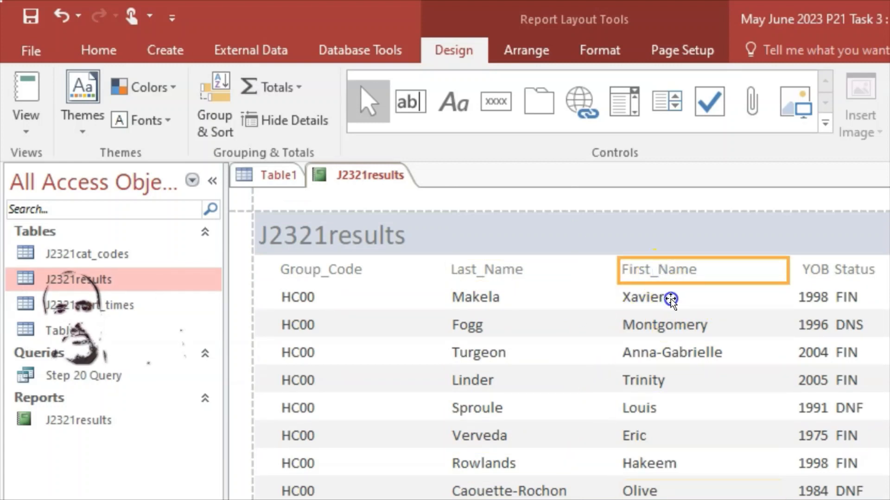
click(555, 306)
click(491, 270)
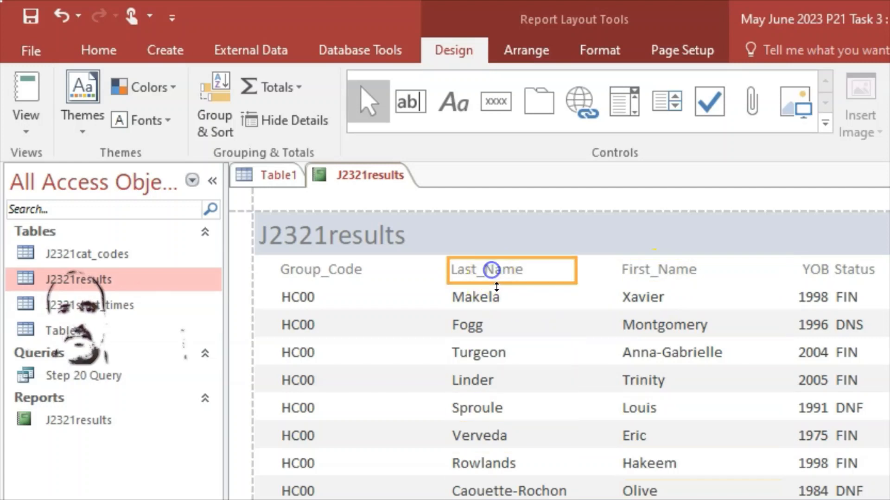
shift+click(500, 304)
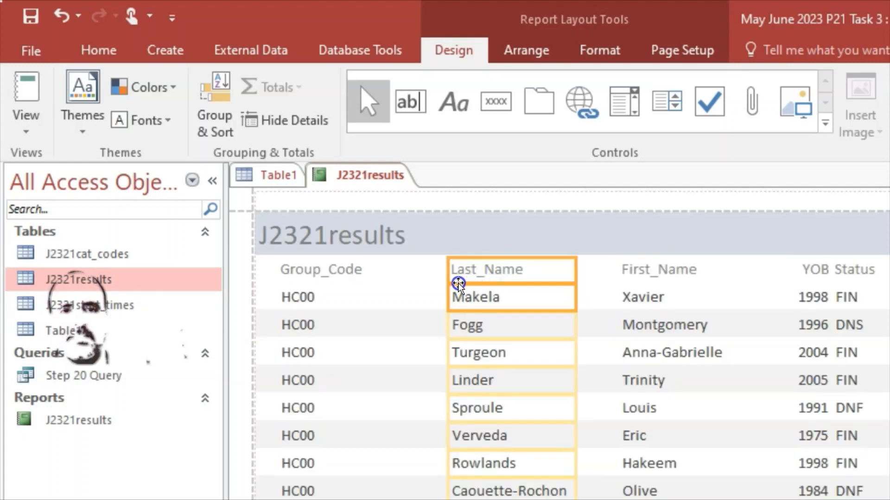
drag(421, 279, 414, 278)
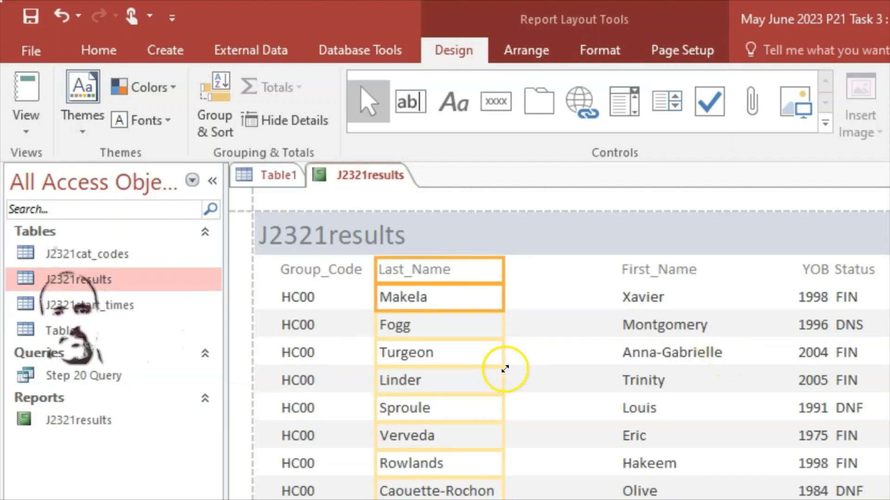
click(543, 351)
Nudge the First_Name column left and narrow it to fit the names
click(669, 263)
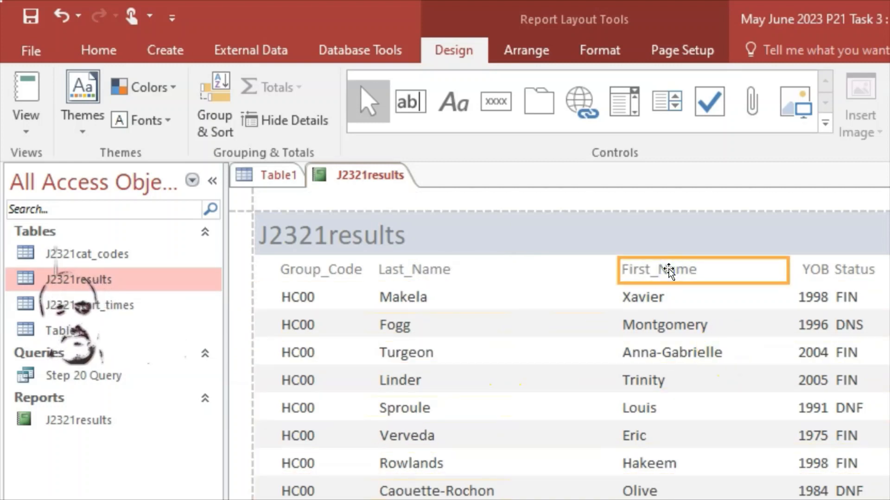
shift+click(671, 308)
key(Left)
key(Left)
key(Left)
key(Left)
key(Left)
key(Left)
key(Left)
key(Left)
key(Left)
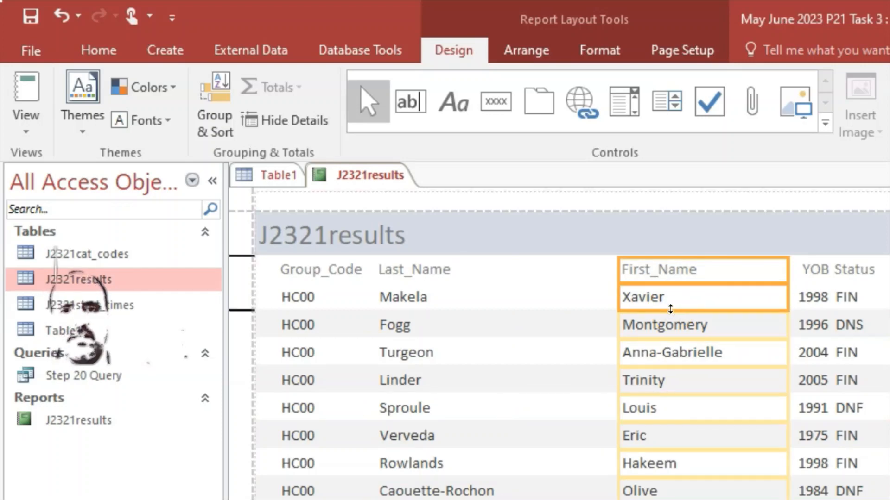
key(Left)
key(Left)
key(Left)
key(Left)
key(Left)
key(Left)
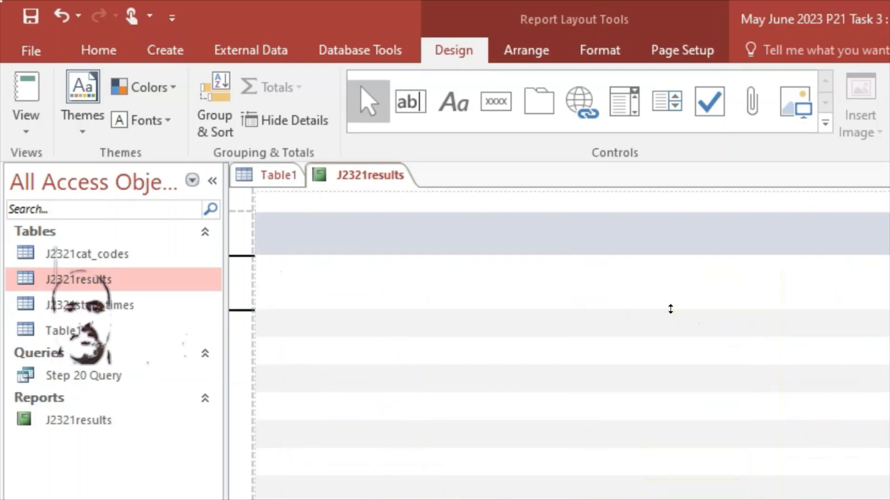
key(Left)
key(Left)
key(Left)
key(Left)
key(Left)
key(Left)
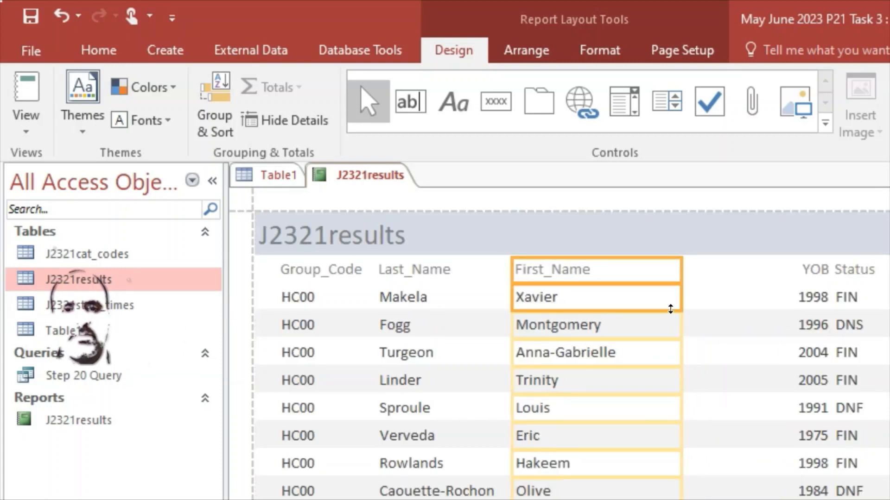
scroll(648, 333, down, 5)
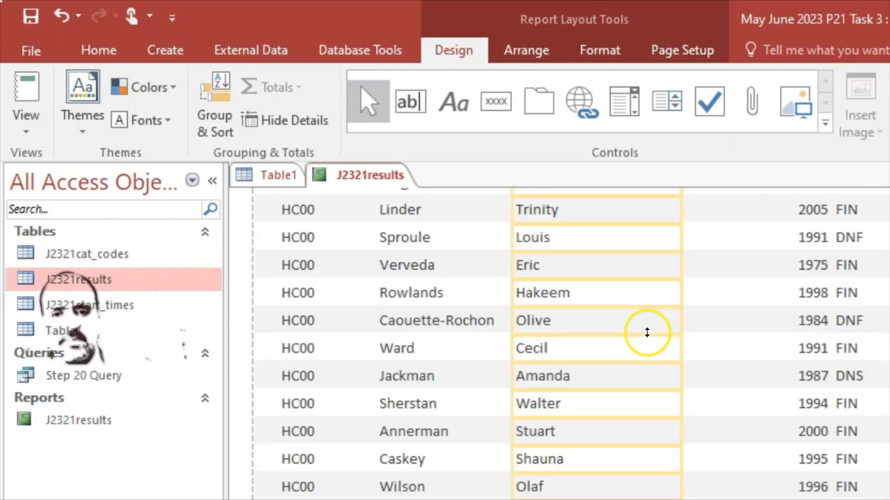
scroll(648, 332, up, 5)
drag(680, 270, 645, 273)
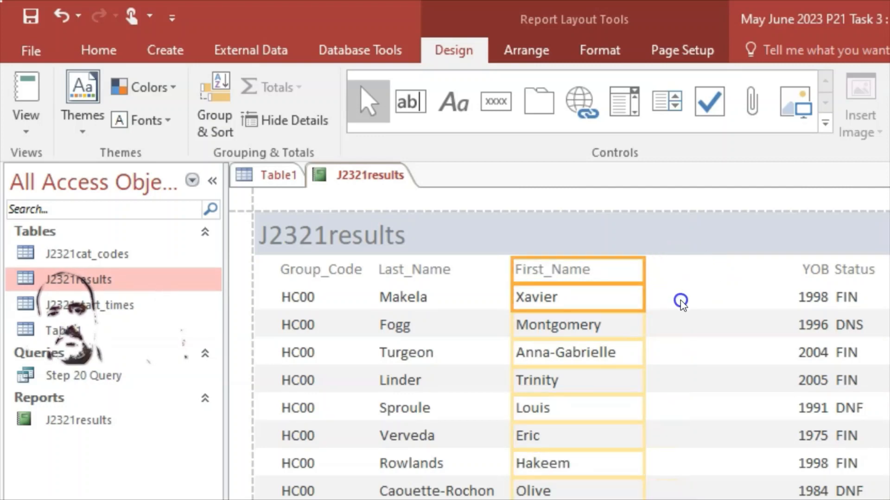
scroll(681, 302, down, 3)
scroll(728, 359, up, 3)
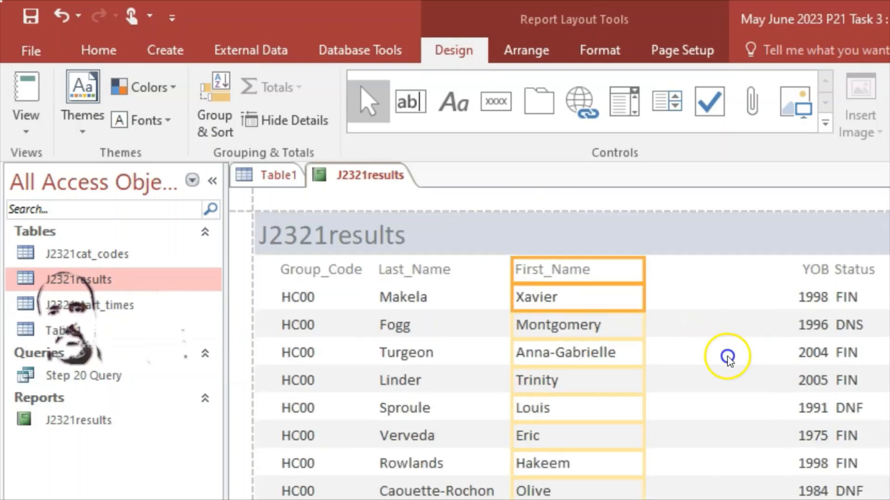
Move YOB and Status left beside First_Name and narrow the Status column
click(812, 274)
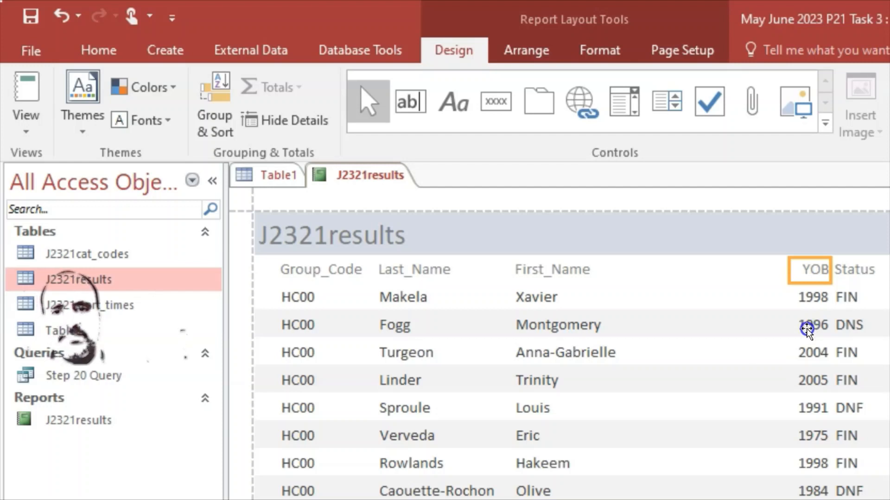
shift+click(808, 296)
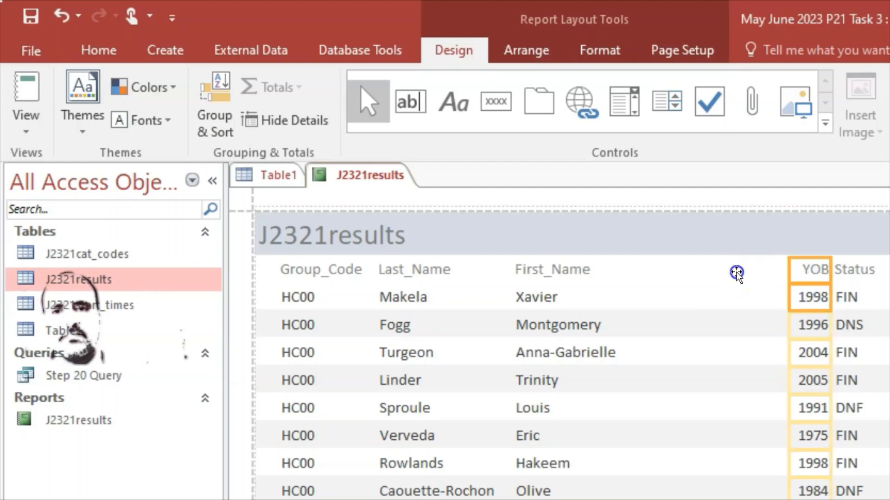
drag(736, 274, 660, 275)
click(756, 291)
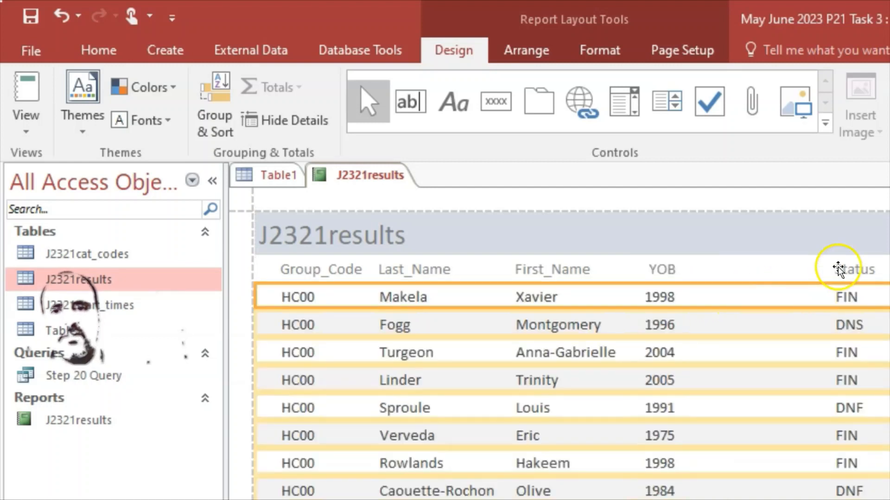
click(838, 269)
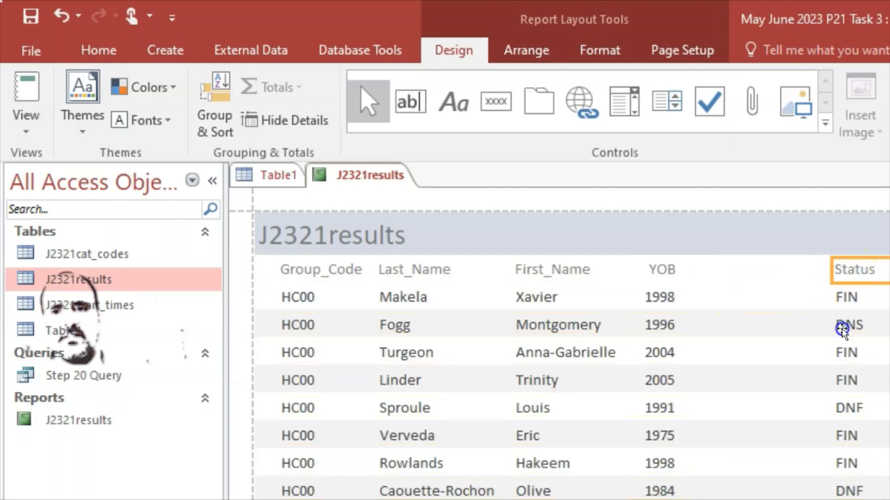
shift+click(840, 307)
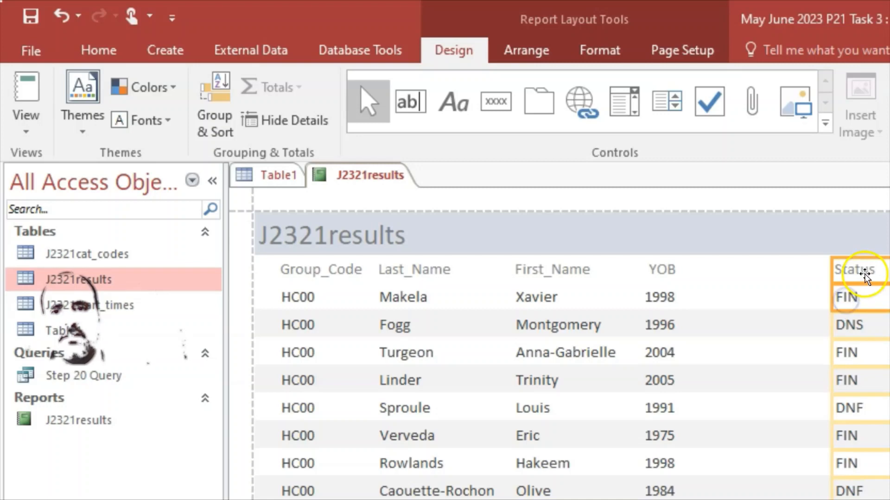
drag(748, 274, 742, 276)
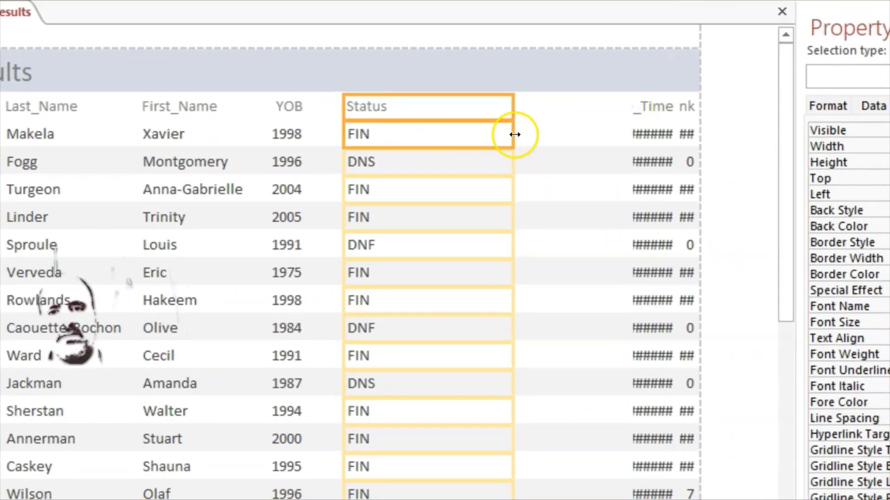
drag(513, 136, 430, 142)
scroll(477, 188, down, 6)
scroll(476, 188, up, 5)
scroll(490, 190, up, 1)
Widen Race_Time so the times show fully and move it beside Status
click(556, 200)
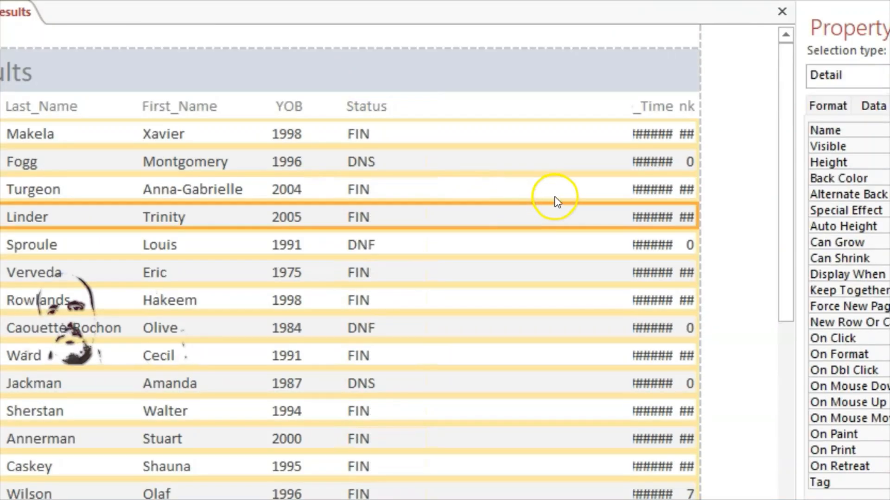
click(646, 110)
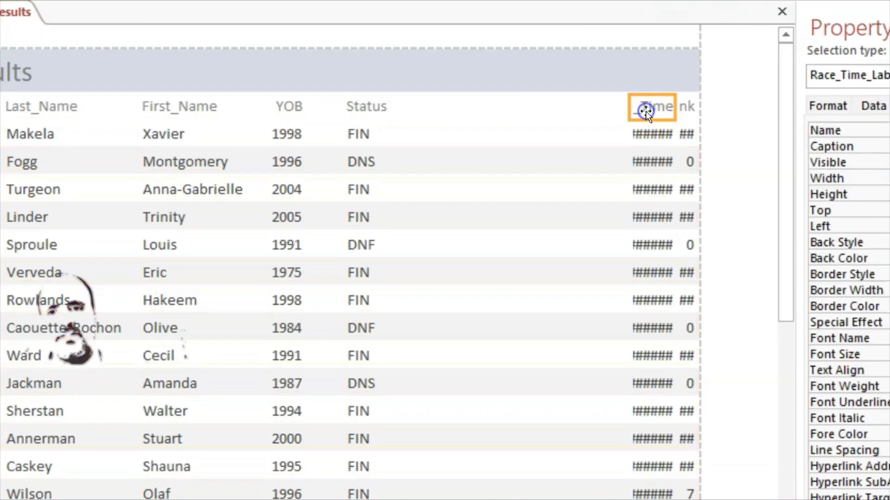
shift+click(651, 137)
drag(632, 115, 594, 105)
drag(488, 106, 461, 107)
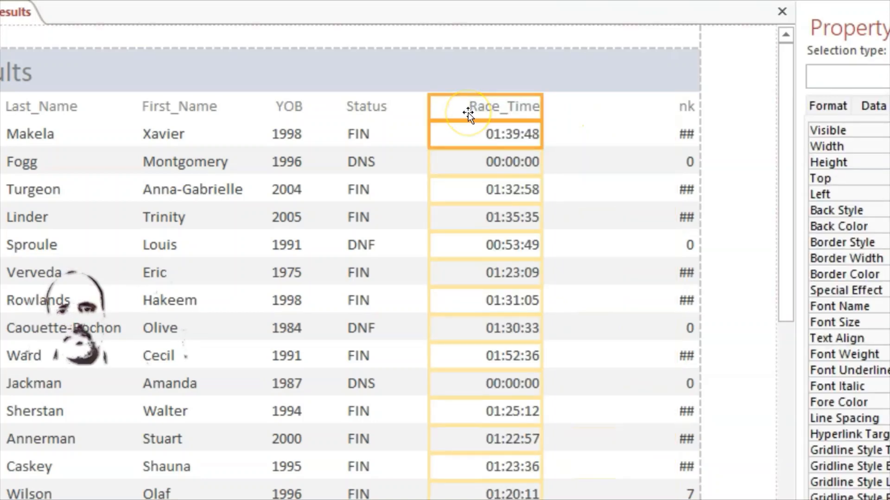
key(Left)
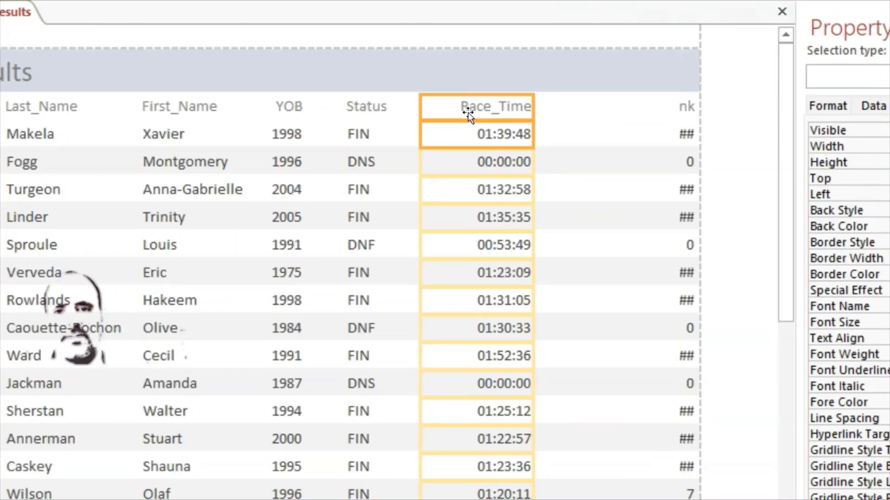
click(595, 154)
Widen Event_Rank so its full heading and rank values show instead of ##
click(684, 107)
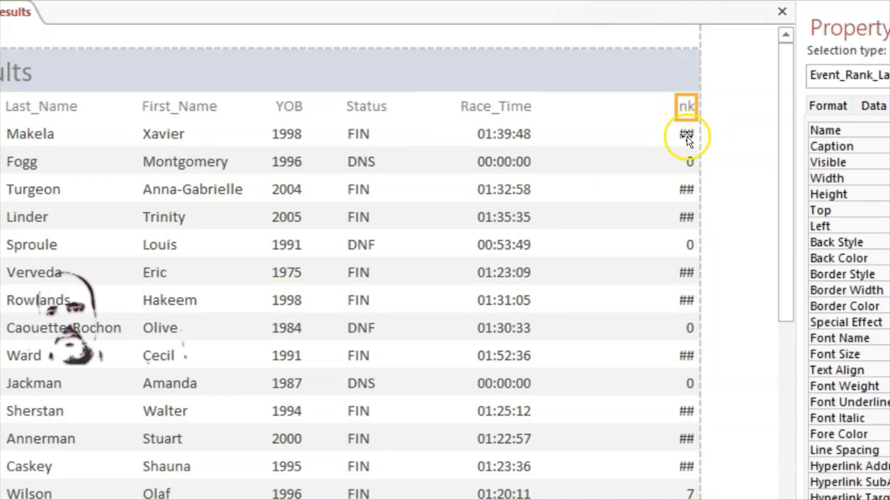
click(687, 136)
shift+click(683, 108)
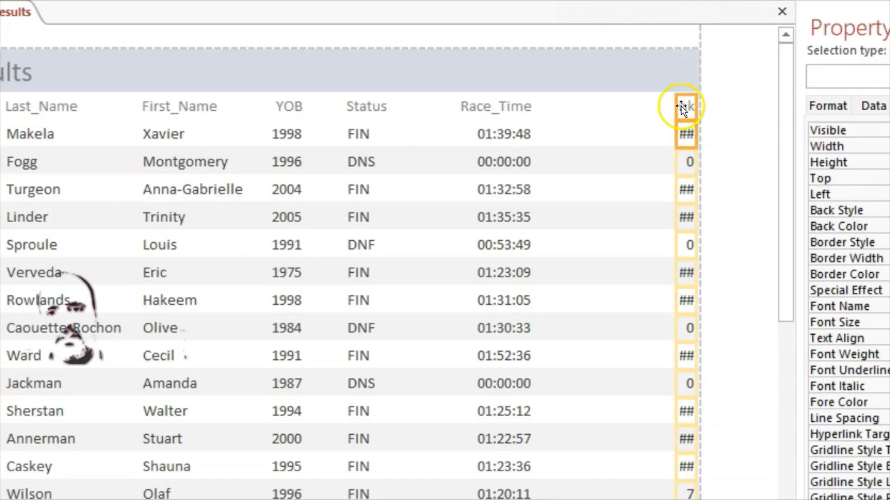
drag(675, 107, 605, 106)
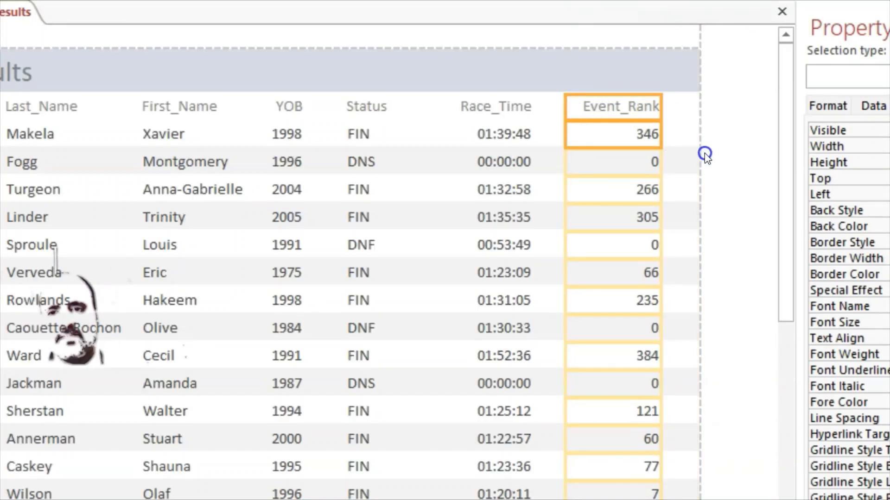
click(682, 169)
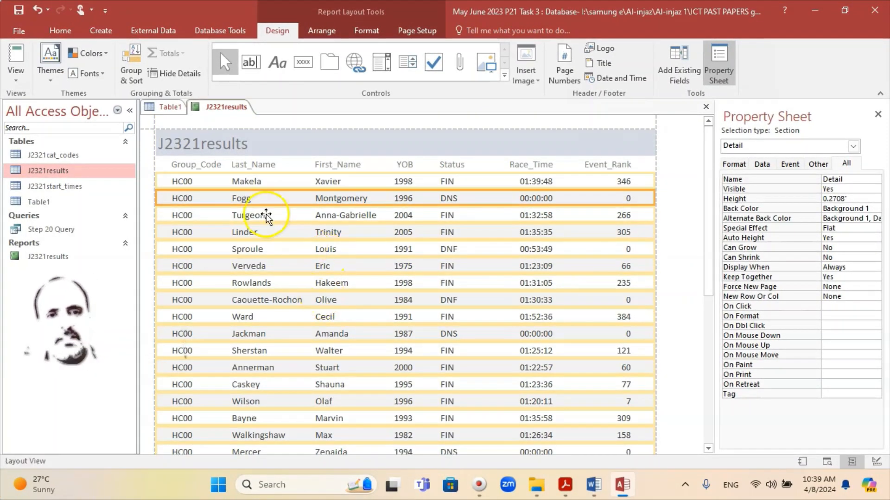
Save the report and bring up the question paper PDF in Acrobat
click(18, 11)
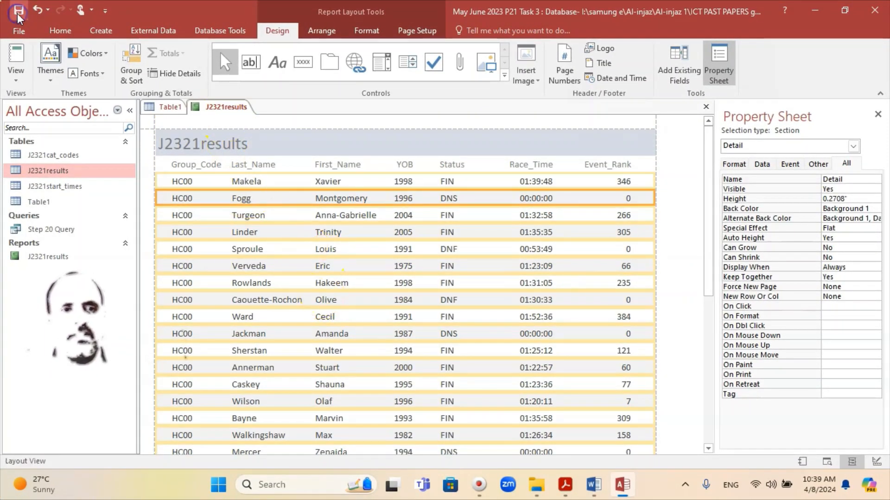
mouse_move(623, 490)
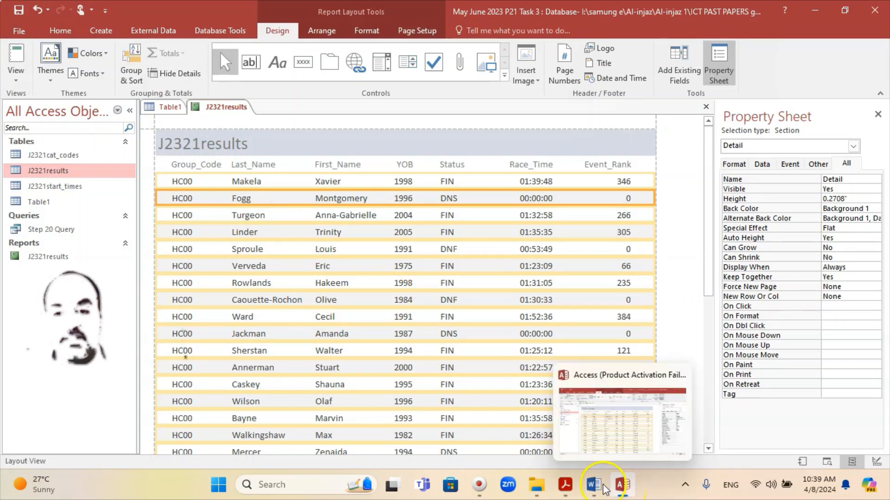
click(563, 491)
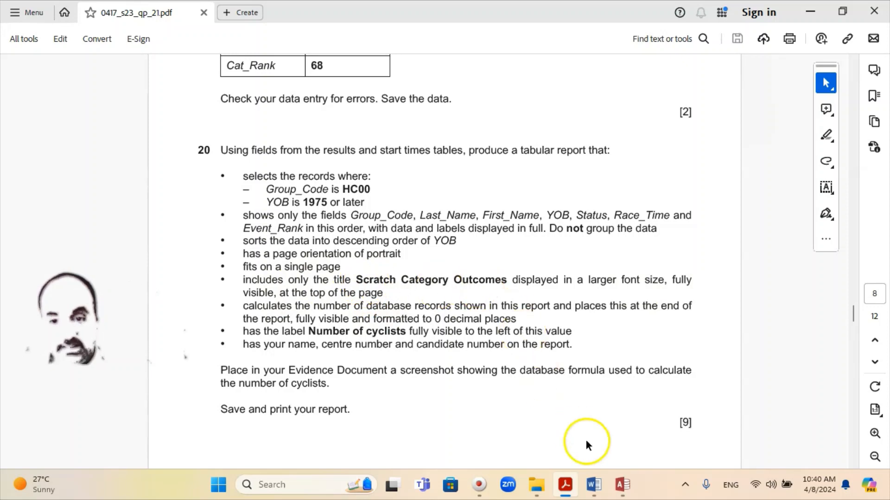
Move the J2321results title label flush against the report's left edge
click(626, 493)
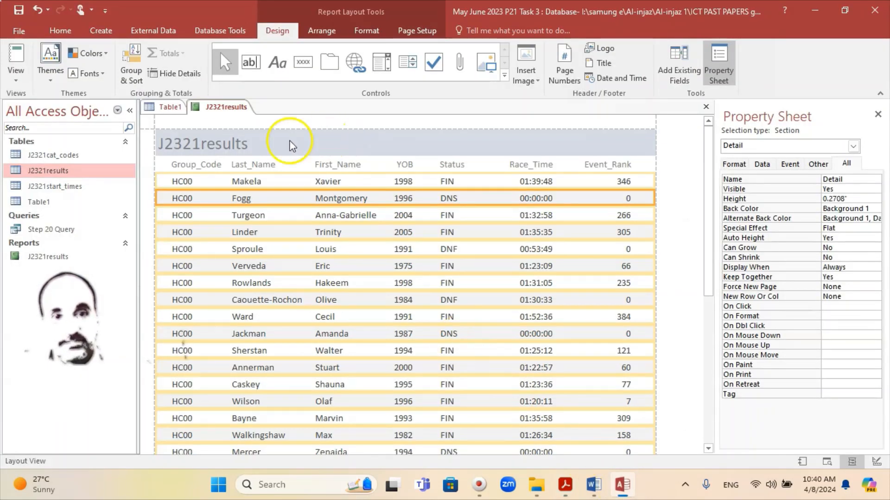
click(248, 143)
click(240, 143)
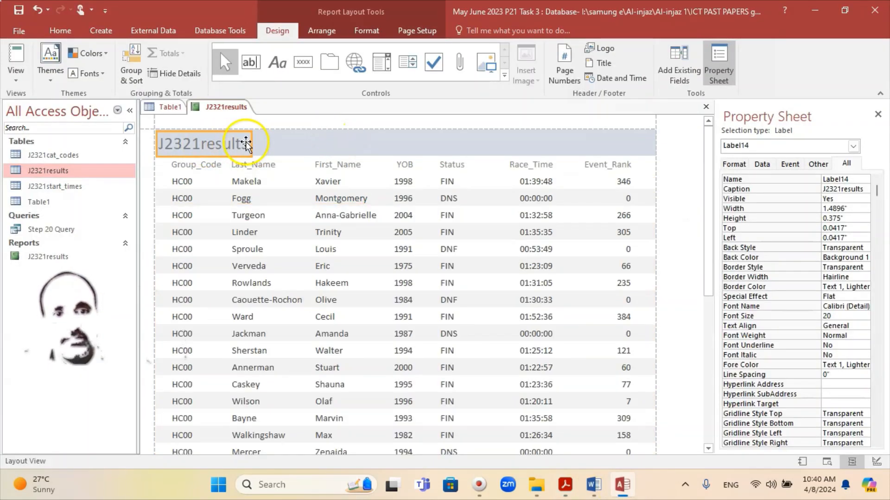
drag(206, 144, 180, 141)
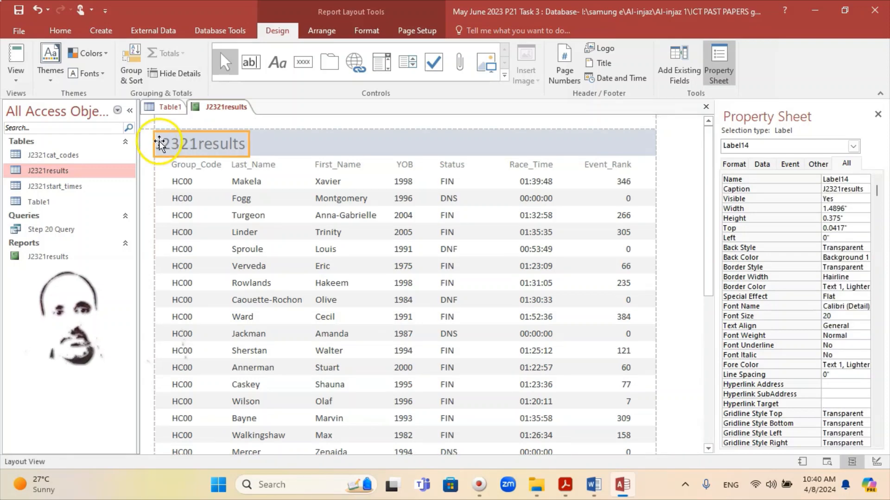
Retitle the report 'Scratch Category Outcomes', then switch to the Word evidence document
click(212, 141)
key(Delete)
key(Delete)
key(Delete)
key(Delete)
key(Delete)
key(Delete)
key(Delete)
key(Delete)
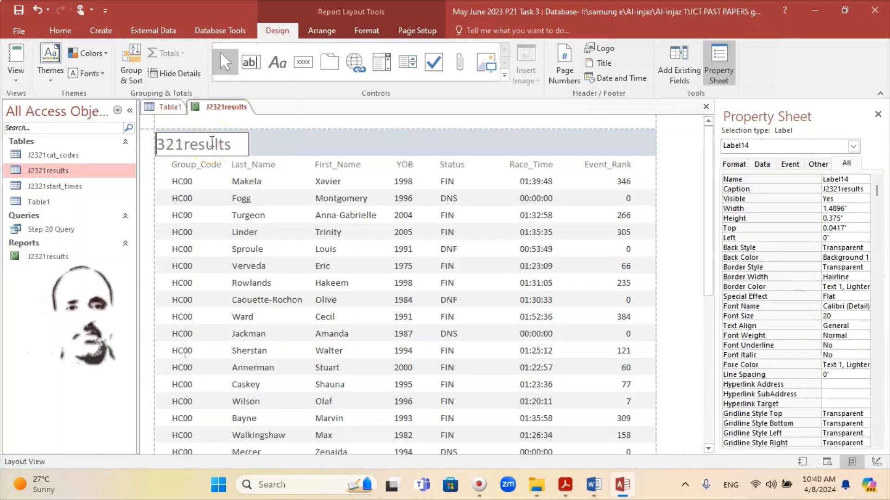
key(Delete)
key(Delete)
key(Delete)
key(Delete)
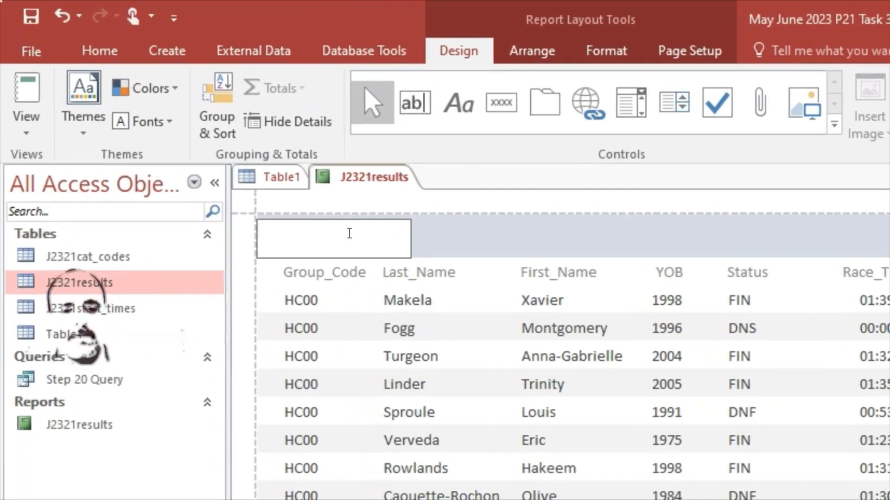
text(S)
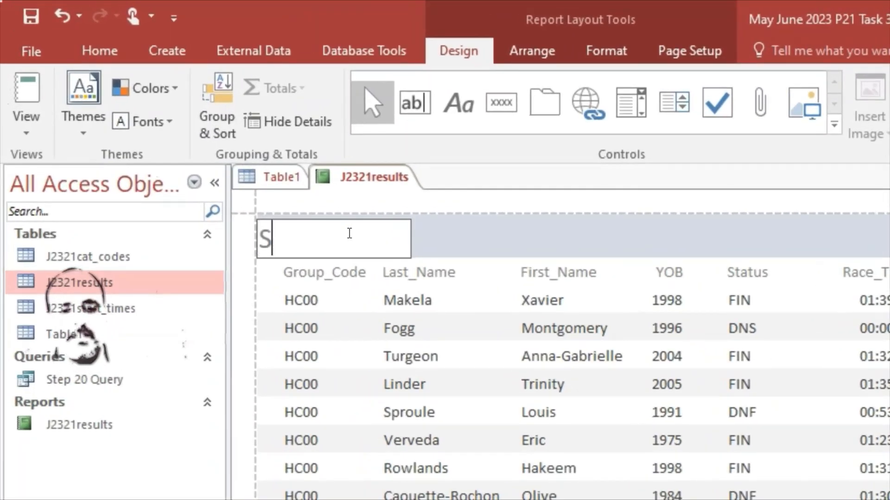
text(cratch)
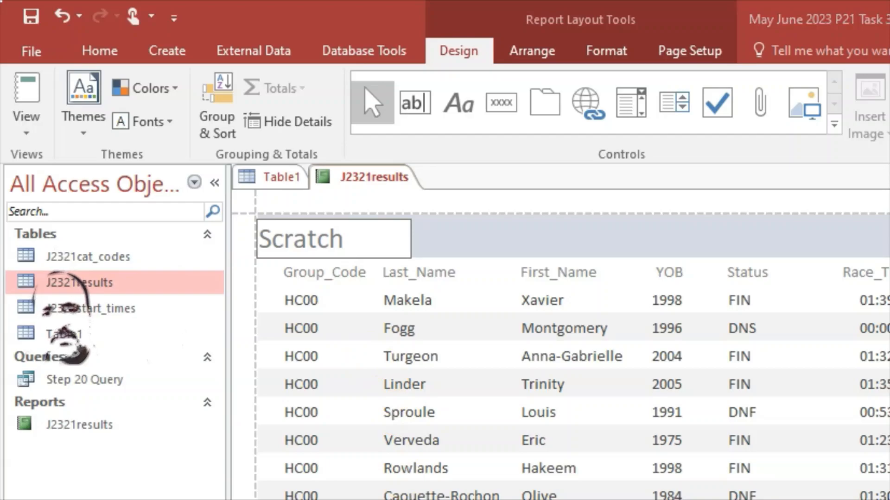
key(alt+Tab)
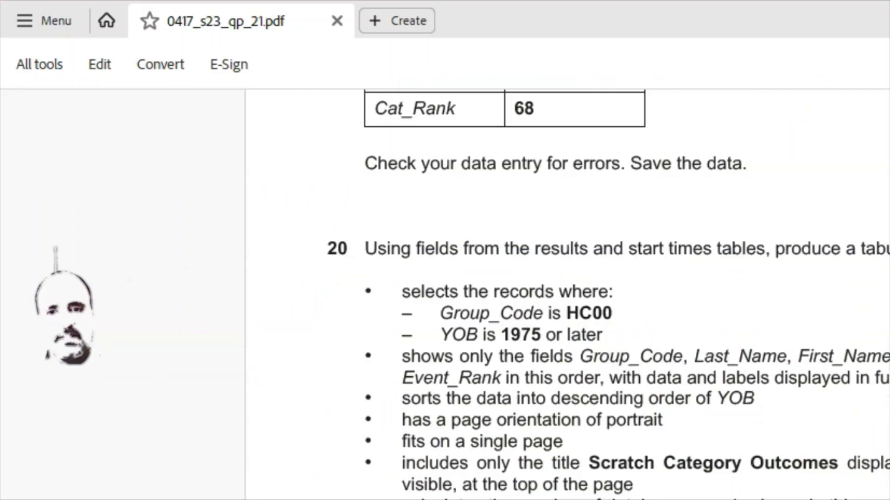
key(alt+Tab)
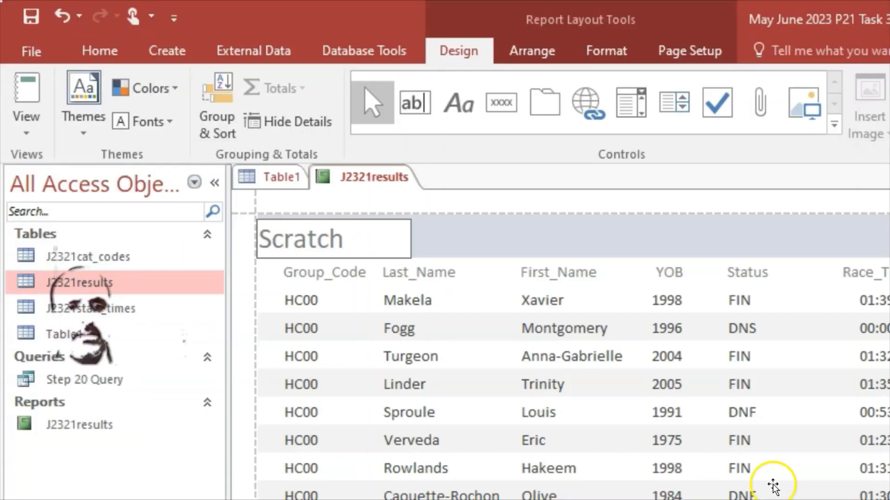
click(389, 241)
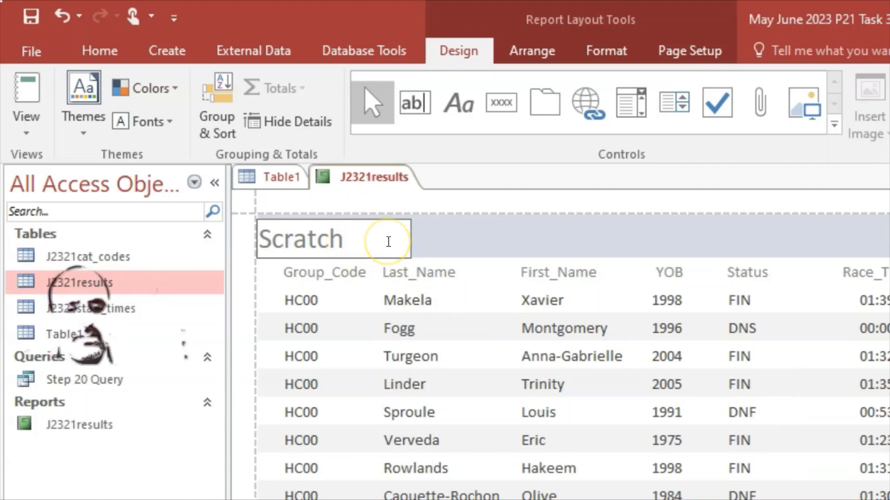
text(Category)
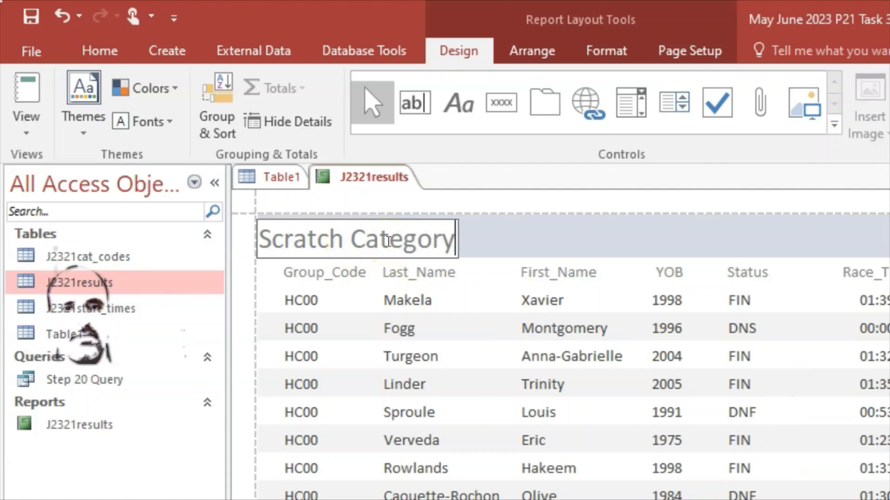
text( Out)
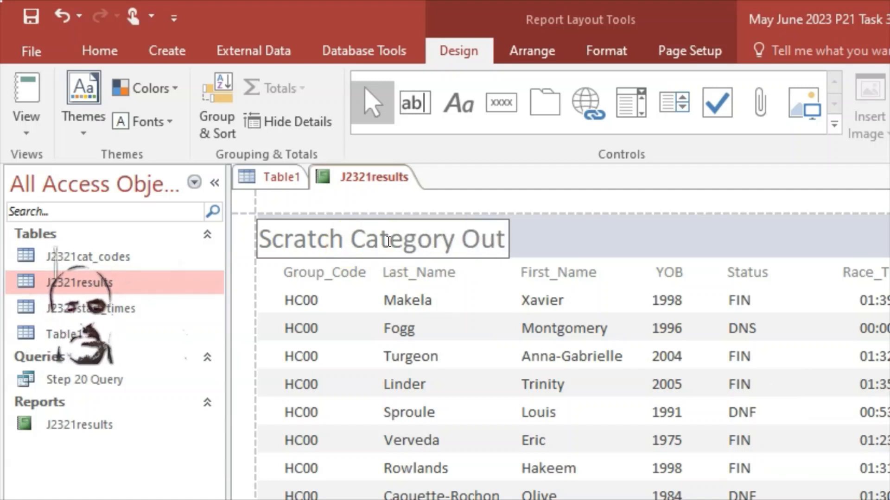
text(comes)
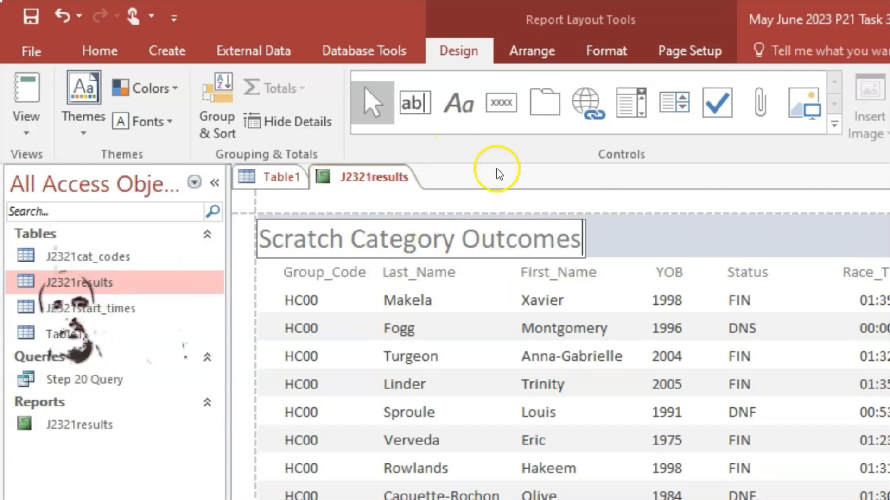
click(621, 232)
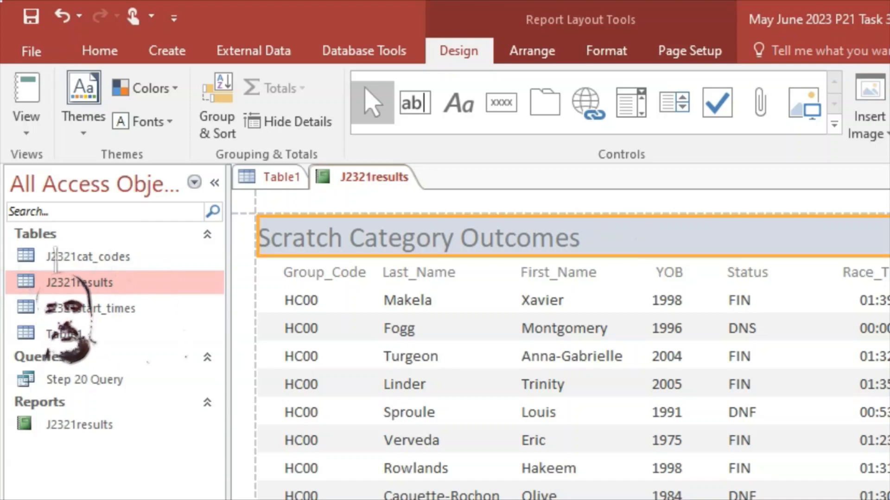
key(alt+Tab)
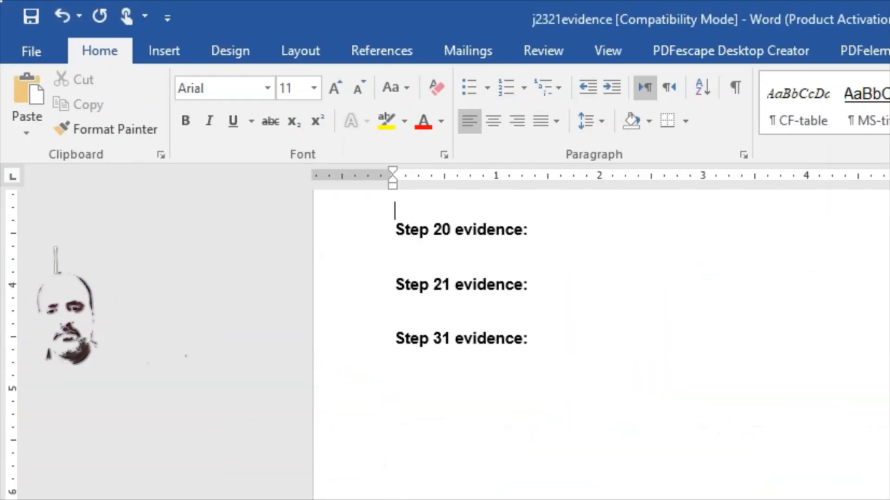
Bring the j2321evidence Word document forward to check its Step 20 heading
key(alt+Tab)
key(alt+Tab)
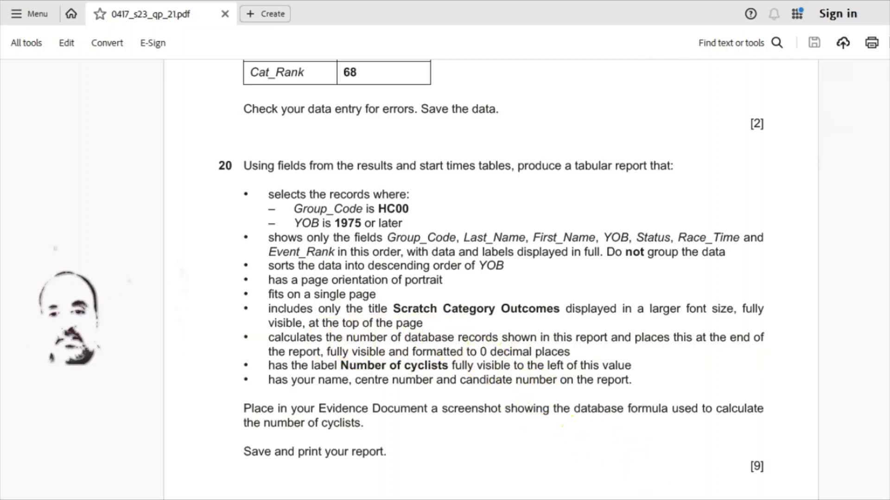
Return to the J2321results report in Access after reading question 20
click(685, 498)
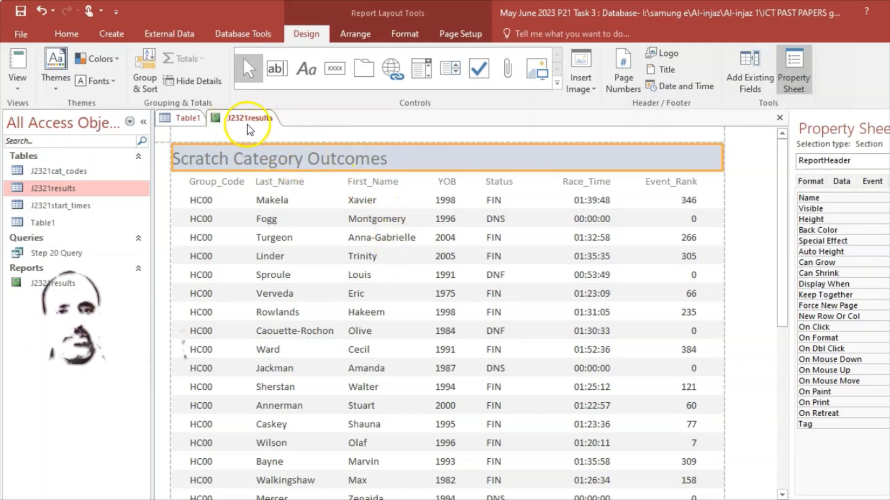
Save the J2321results report, show it in Report view, and return to the exam paper
click(365, 183)
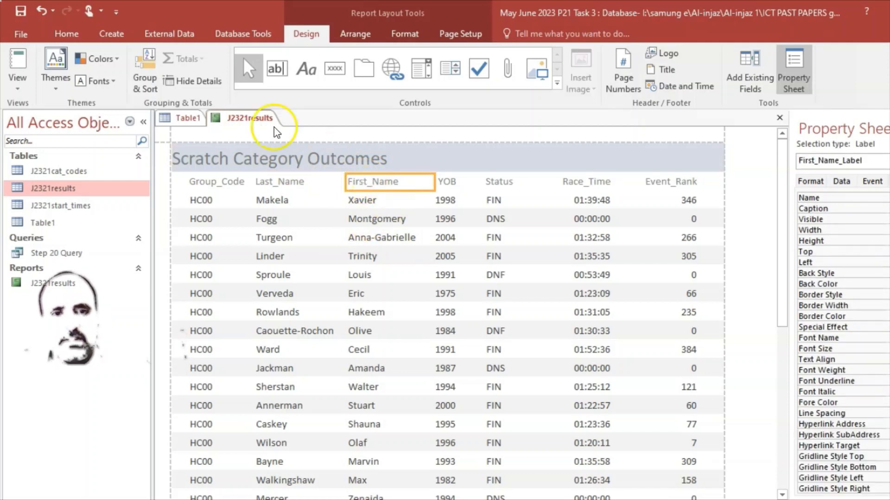
right_click(244, 122)
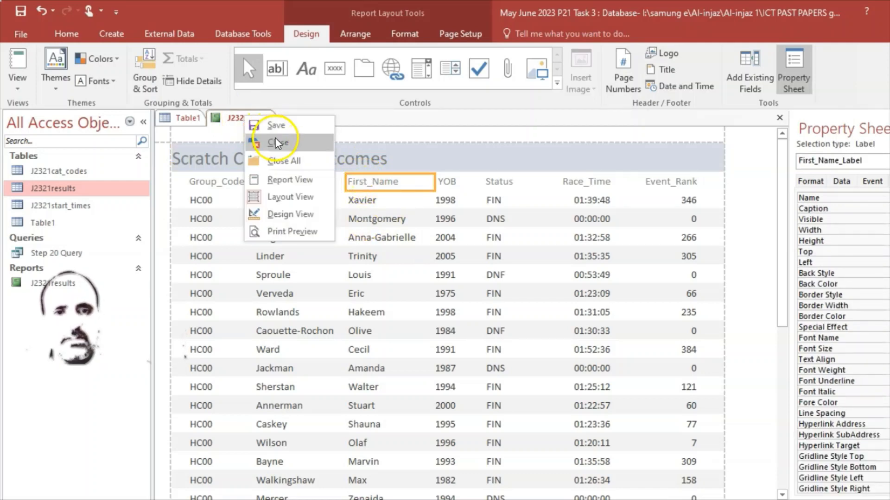
click(279, 126)
right_click(241, 120)
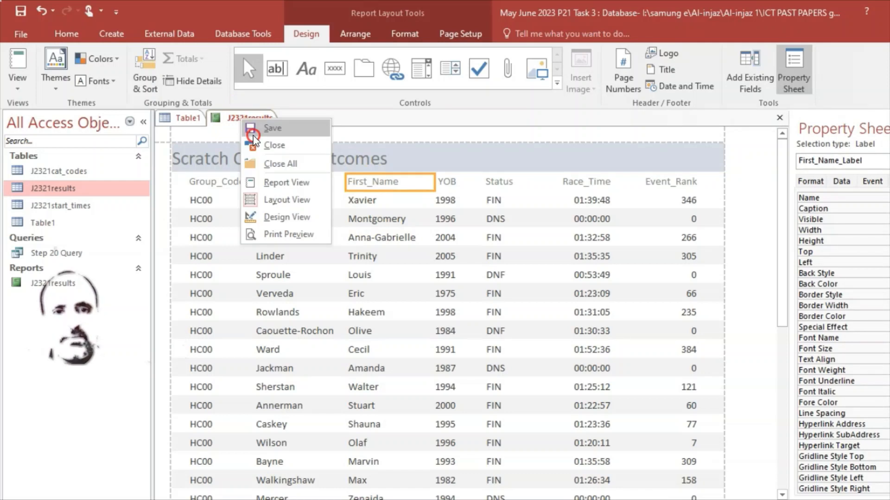
click(285, 182)
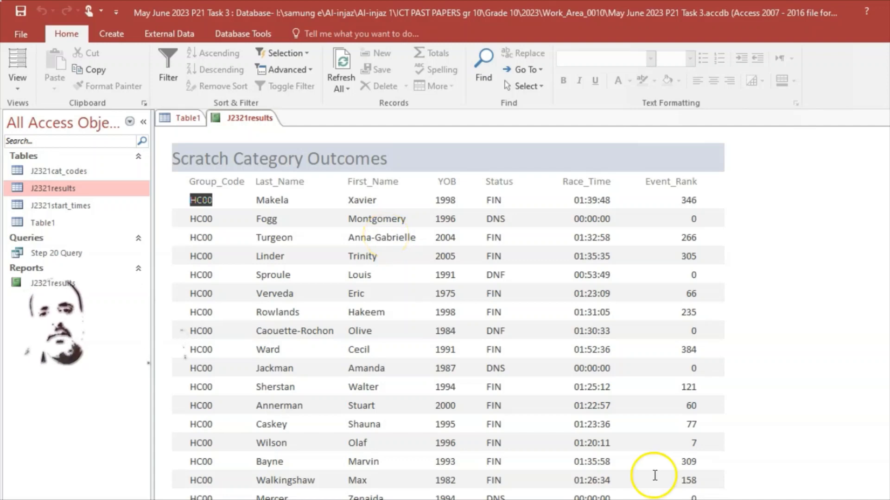
mouse_move(688, 499)
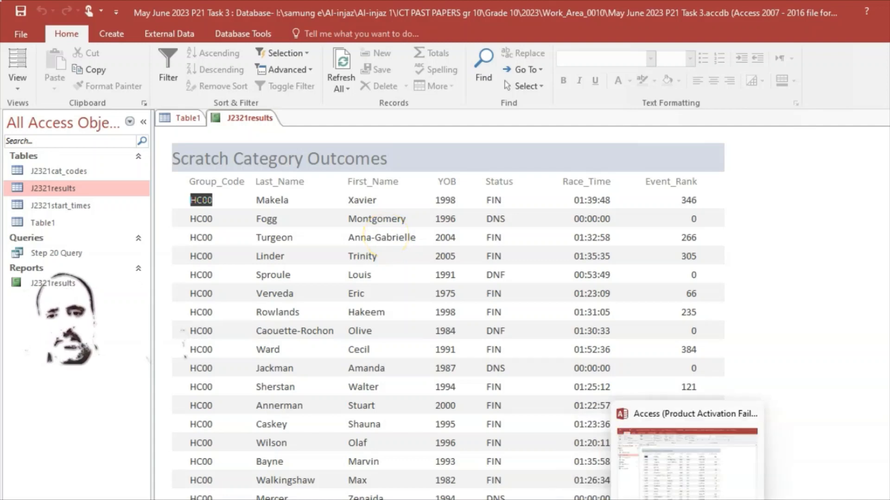
click(619, 499)
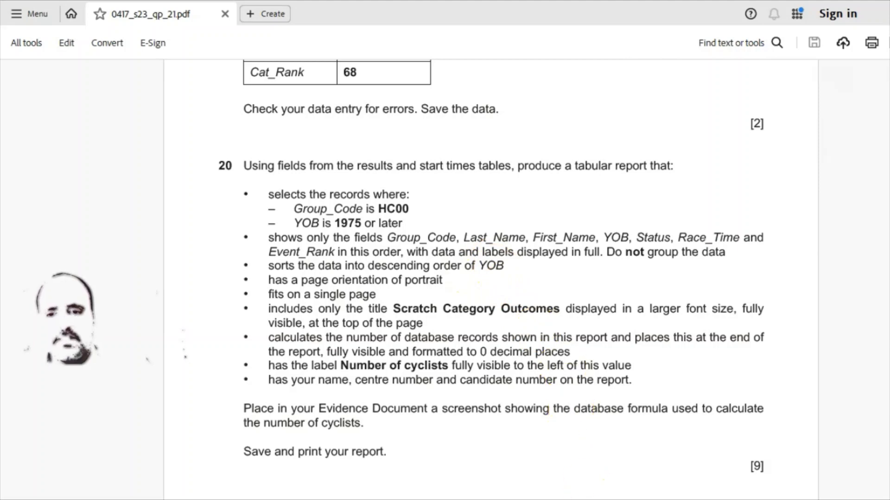
Switch back to Access and put the J2321results report into Layout View
key(alt+Tab)
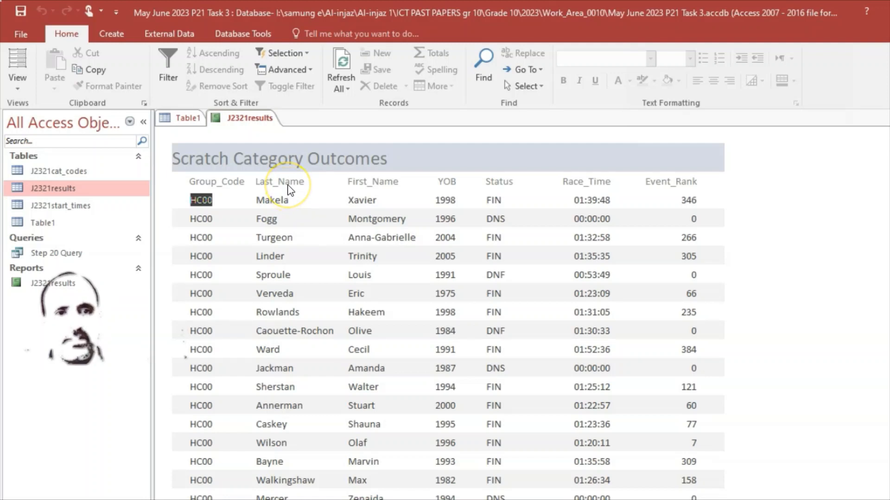
click(22, 88)
click(23, 87)
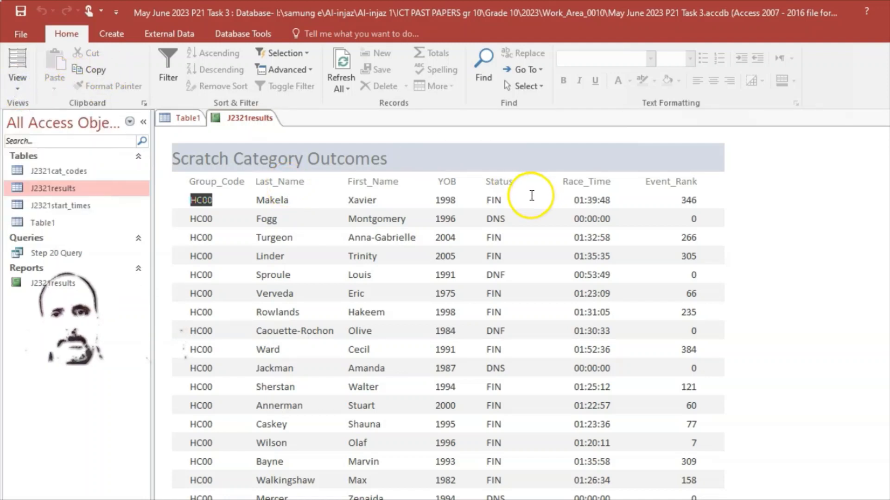
click(435, 185)
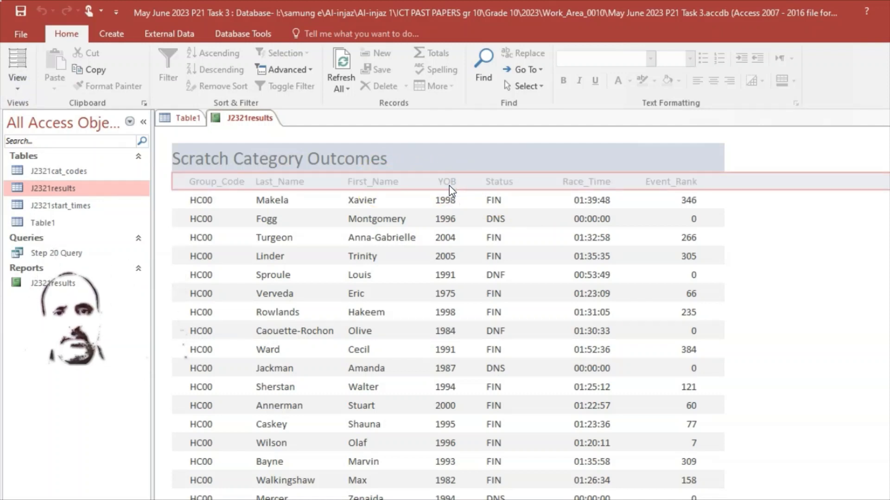
right_click(227, 119)
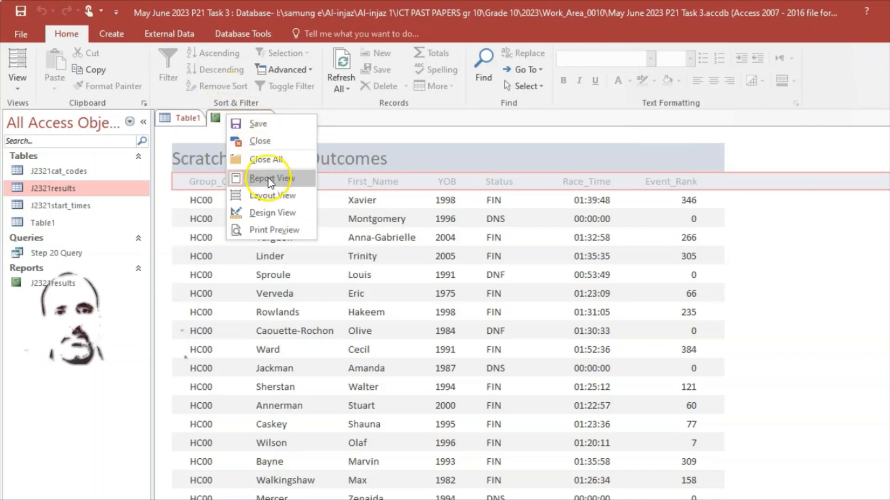
click(277, 198)
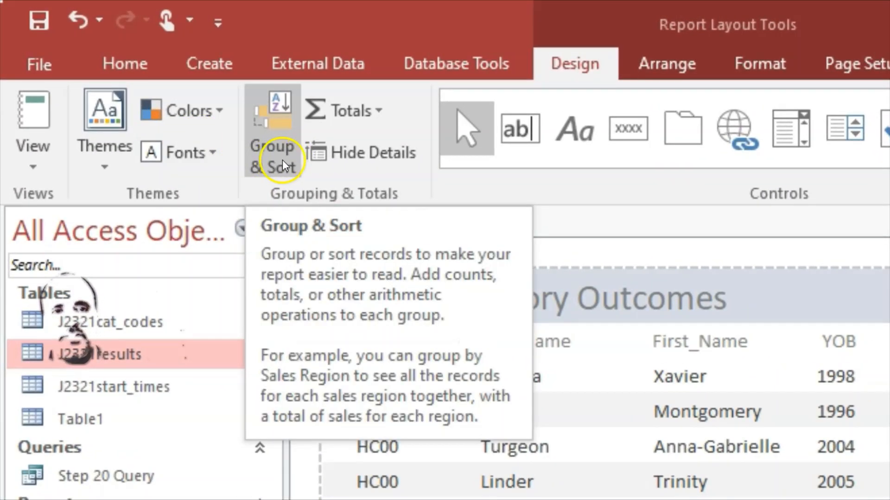
Add a sort on YOB in Group & Sort and set it from largest to smallest
click(281, 160)
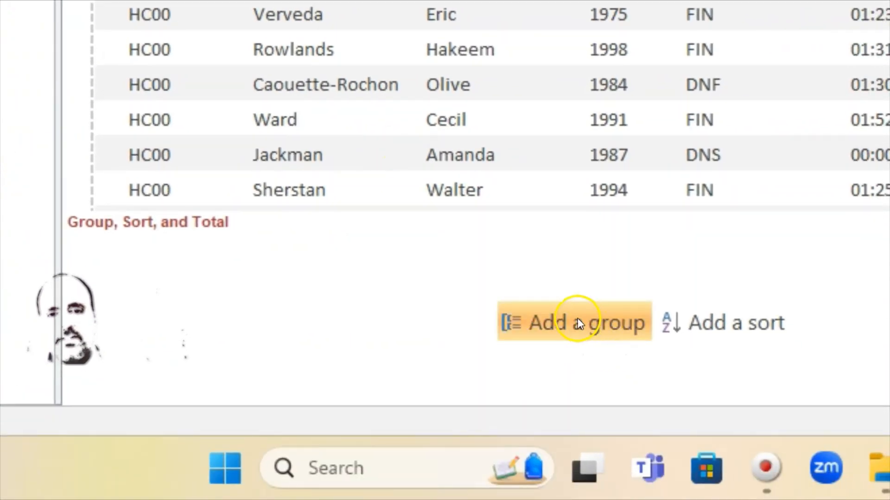
click(728, 327)
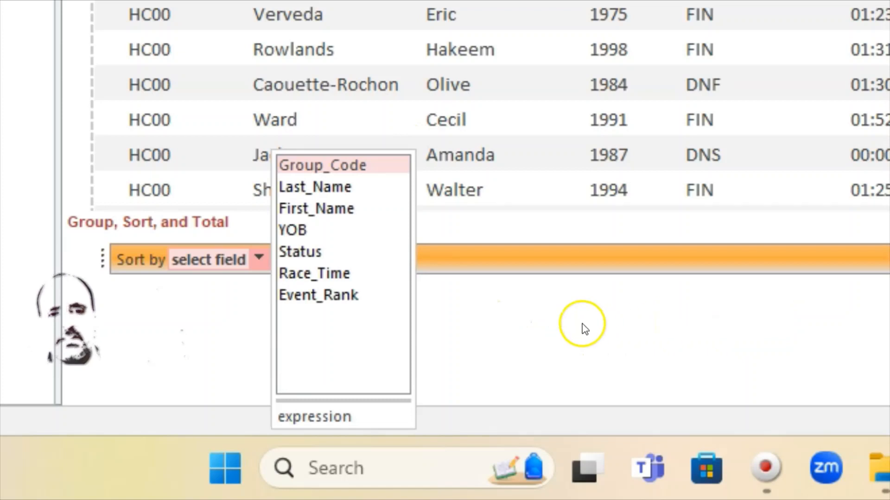
click(299, 230)
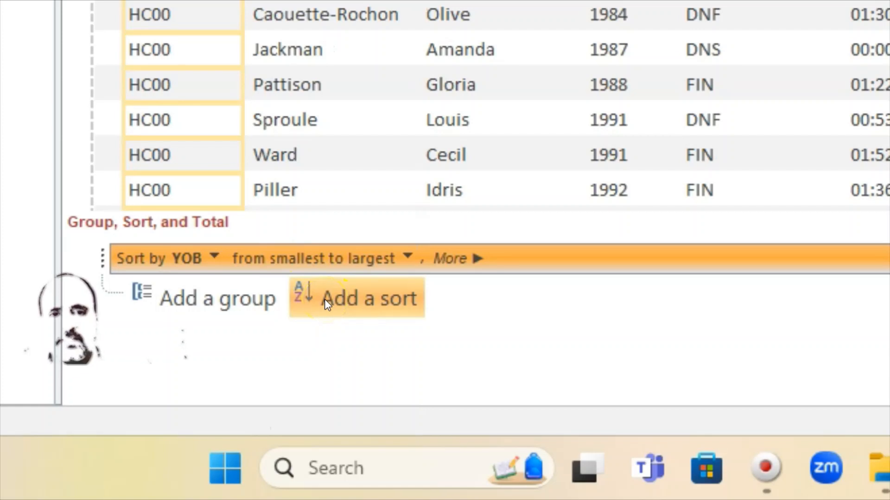
click(164, 314)
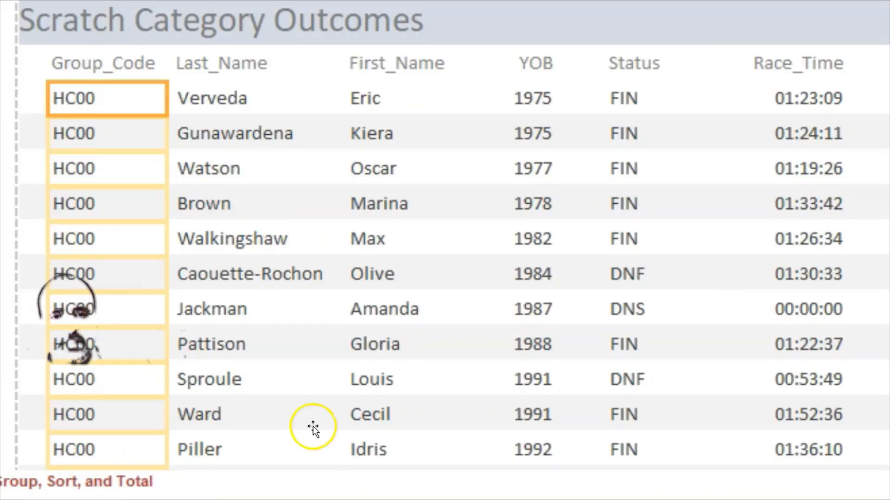
click(378, 340)
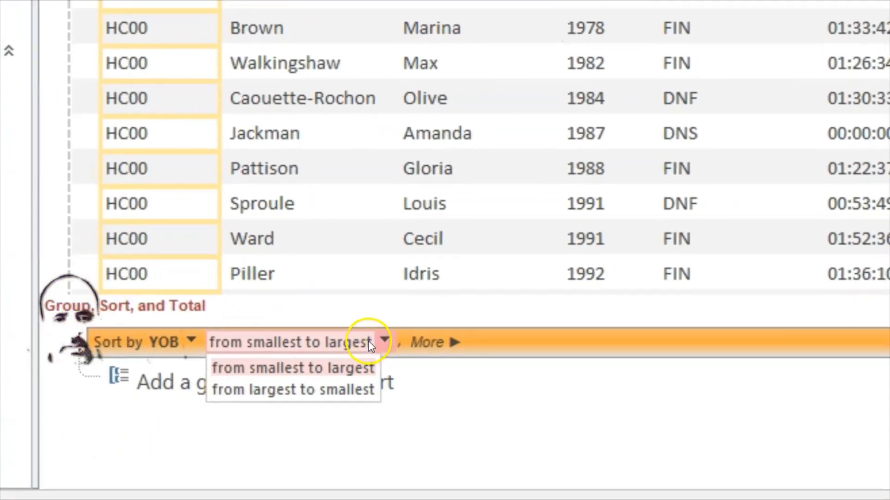
click(301, 332)
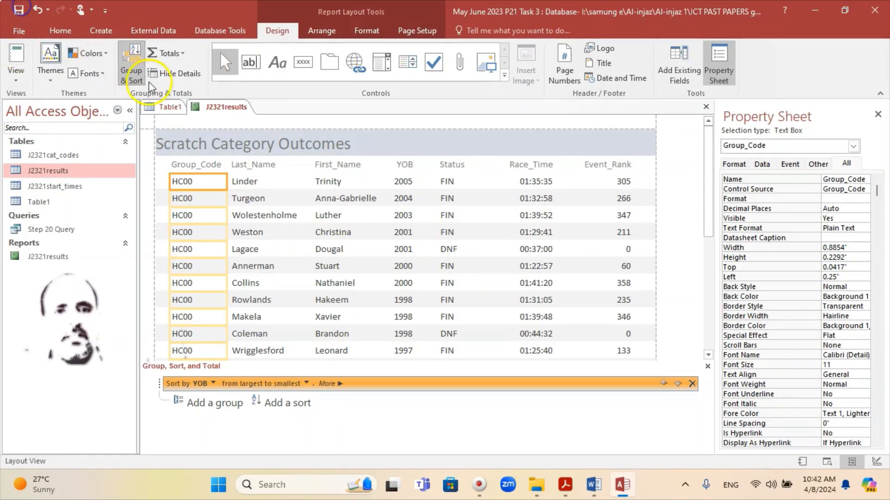
Save the report and check its records in Report View, starting from YOB 2005
right_click(223, 104)
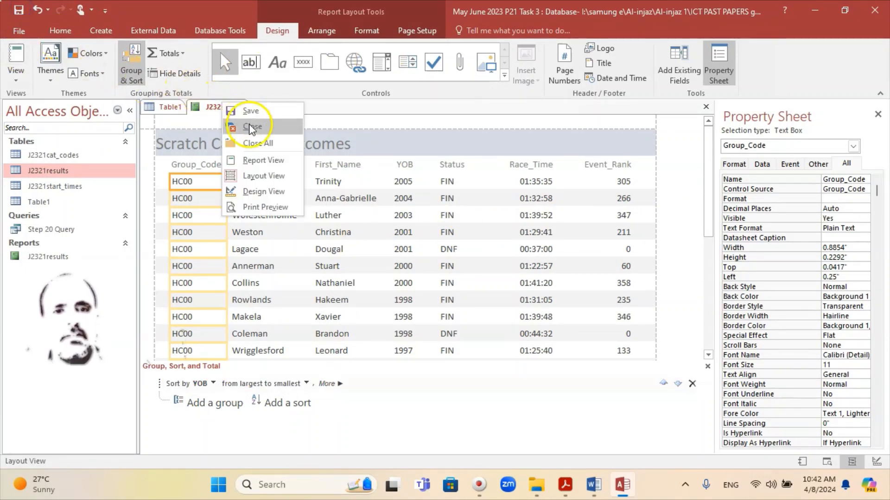
click(249, 112)
right_click(225, 110)
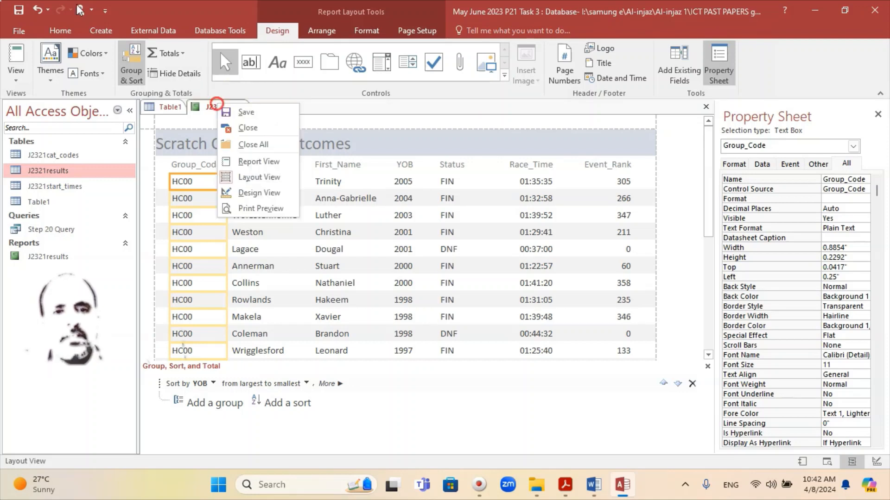
click(257, 165)
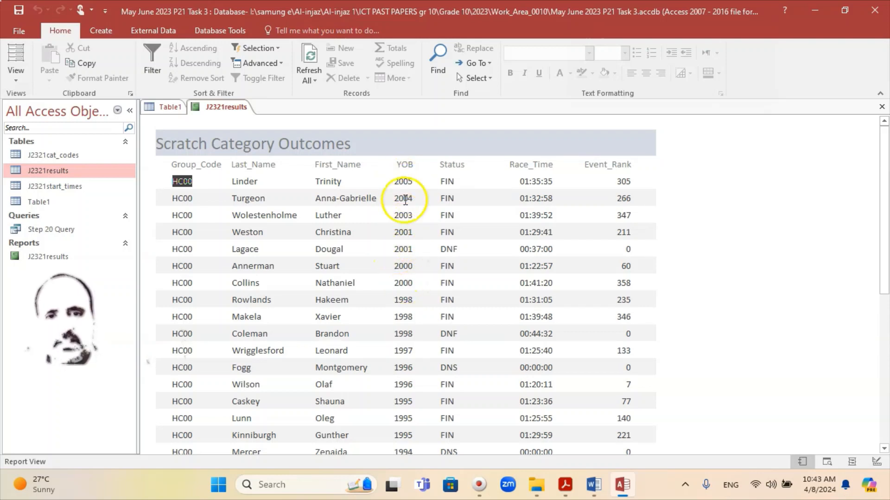
scroll(403, 364, down, 3)
scroll(408, 343, up, 3)
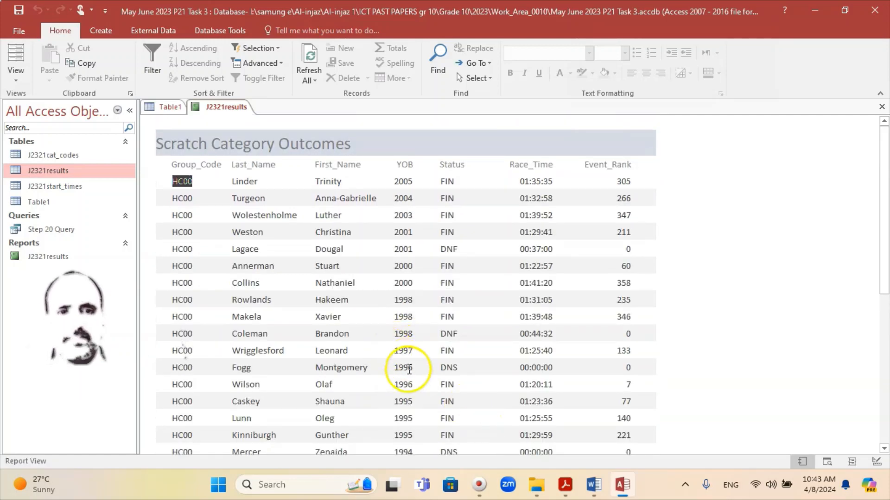
Review the exam question PDF, then put the report back into Layout View
click(619, 489)
click(621, 489)
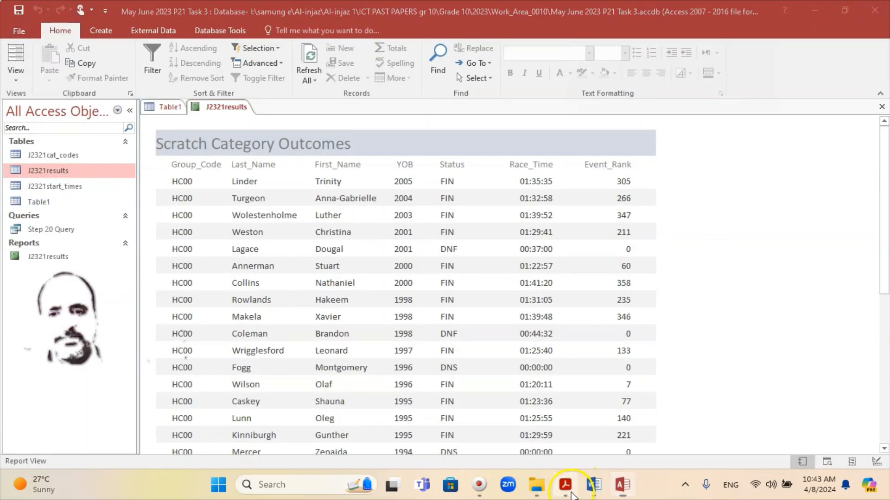
click(565, 484)
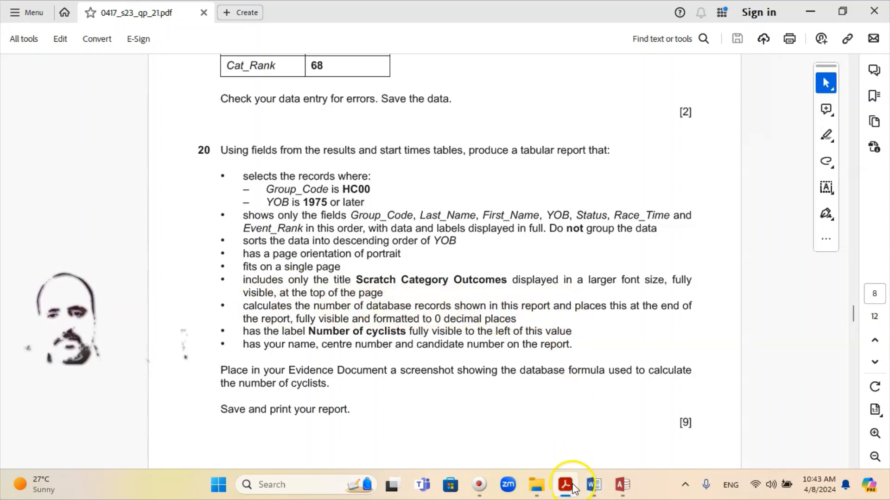
click(622, 485)
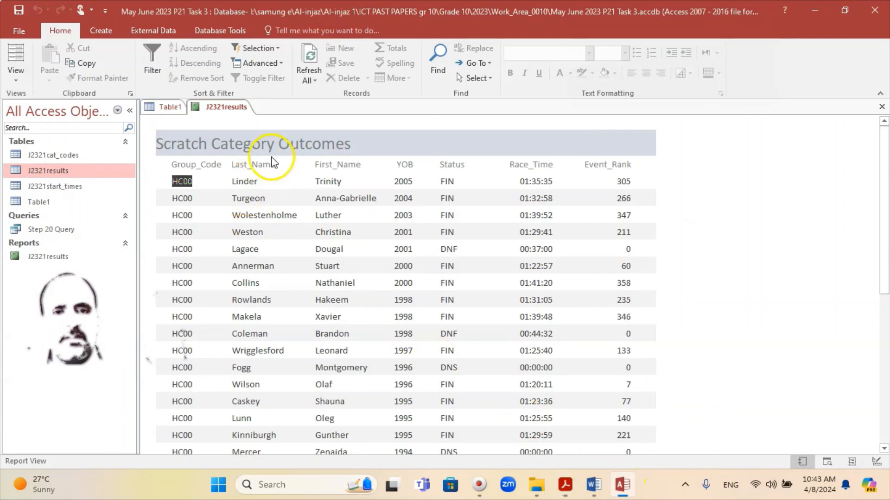
right_click(228, 114)
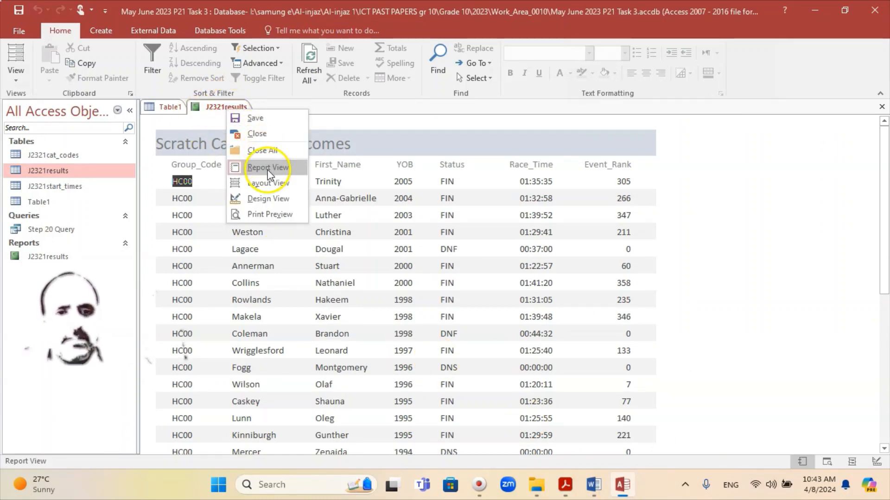
click(267, 184)
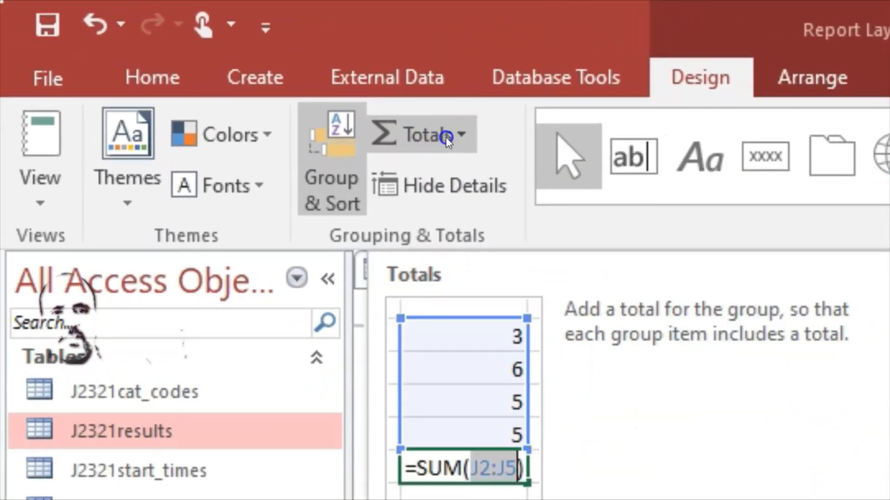
Add a record count, then undo it after it lands in the wrong column
click(462, 135)
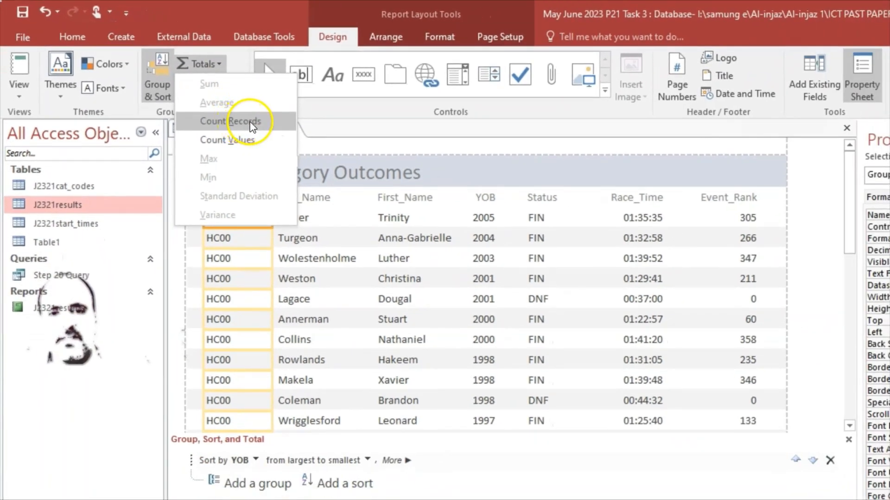
click(251, 121)
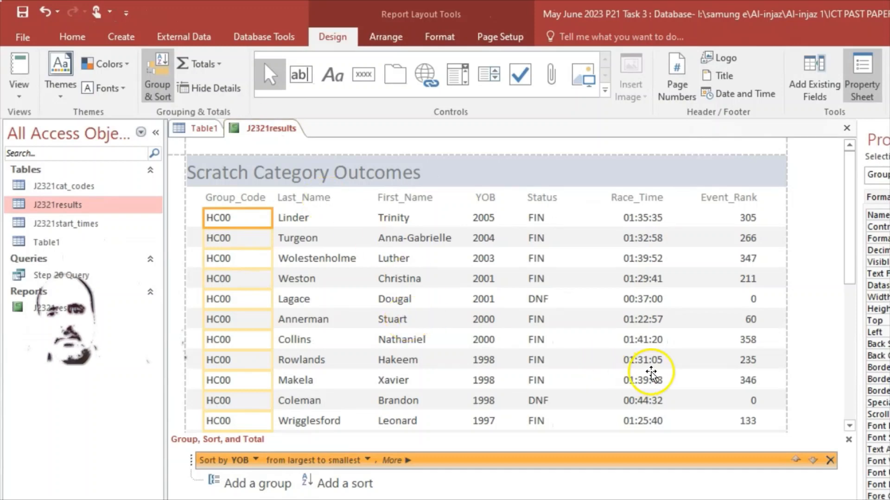
scroll(739, 370, down, 5)
scroll(753, 371, down, 3)
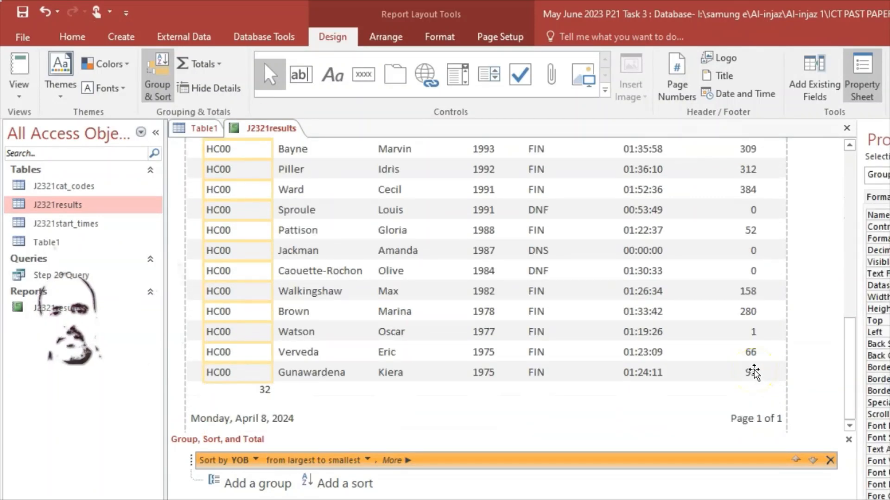
scroll(250, 385, up, 2)
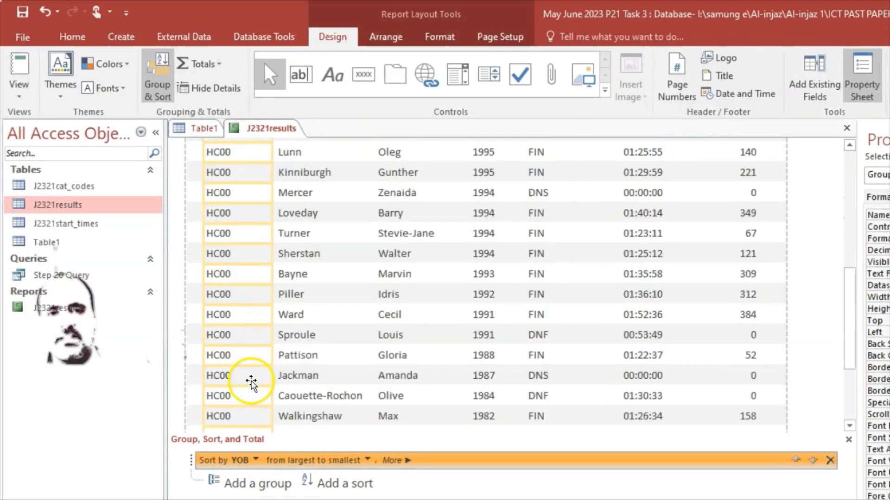
scroll(250, 382, up, 5)
scroll(247, 319, down, 2)
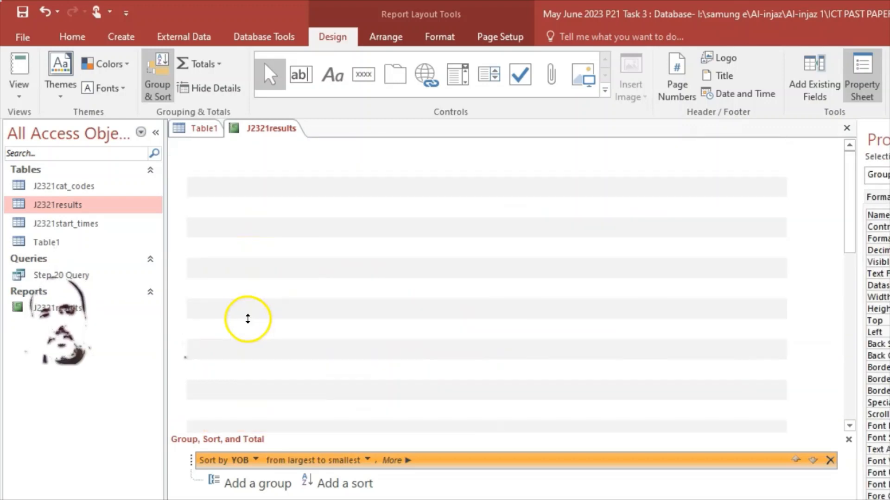
scroll(248, 319, down, 3)
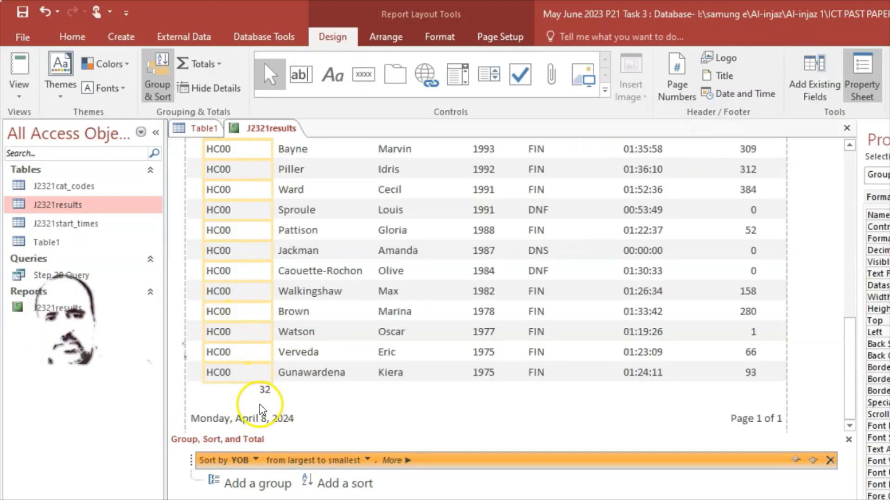
scroll(317, 314, up, 3)
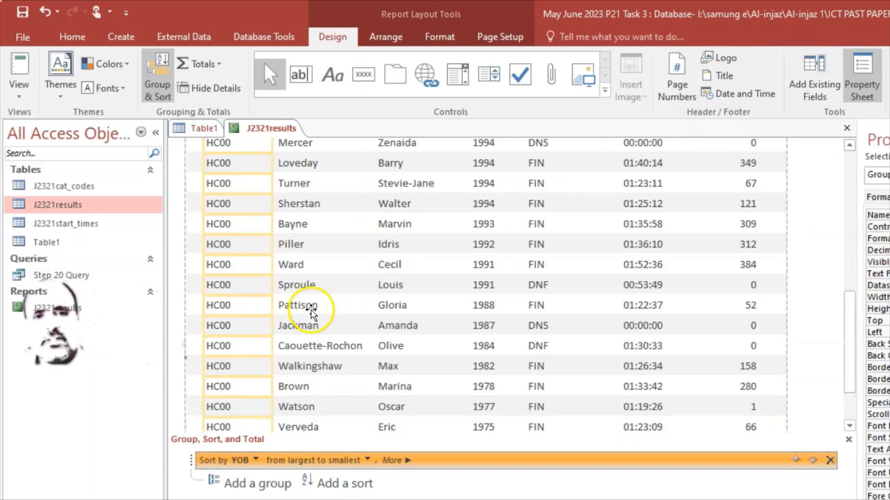
scroll(310, 311, up, 10)
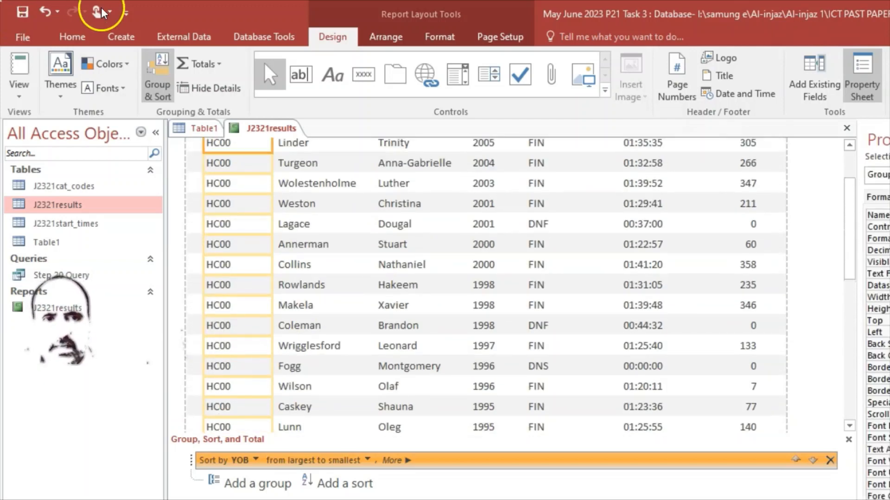
click(41, 10)
scroll(315, 286, down, 3)
scroll(313, 283, down, 6)
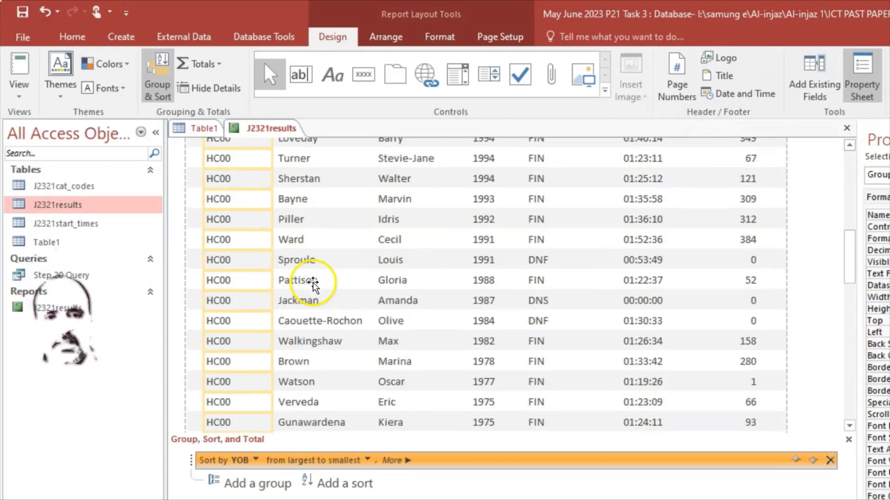
scroll(312, 282, up, 6)
scroll(312, 284, up, 4)
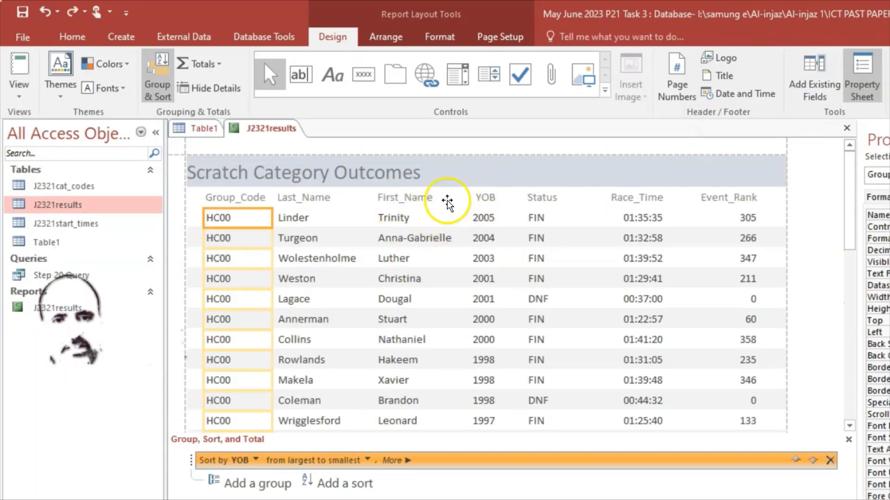
Select the First_Name column and add a Count Records total of 32 beneath it
click(484, 201)
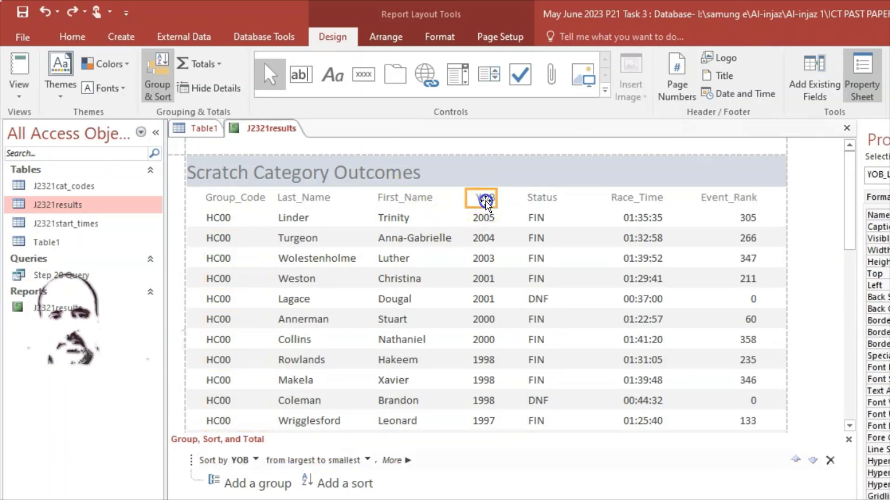
click(485, 219)
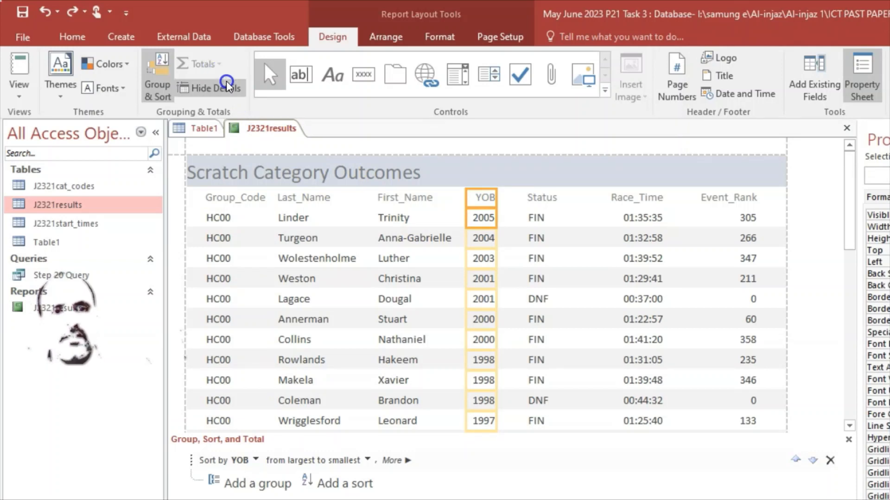
click(486, 279)
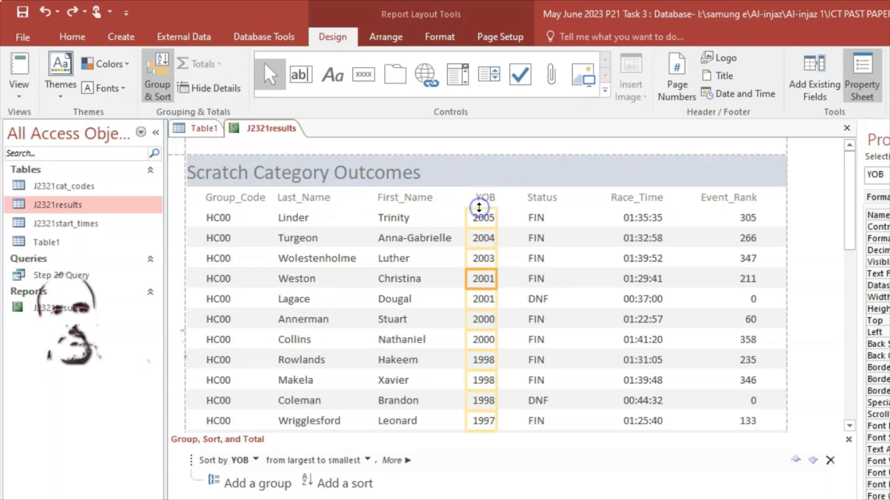
click(408, 238)
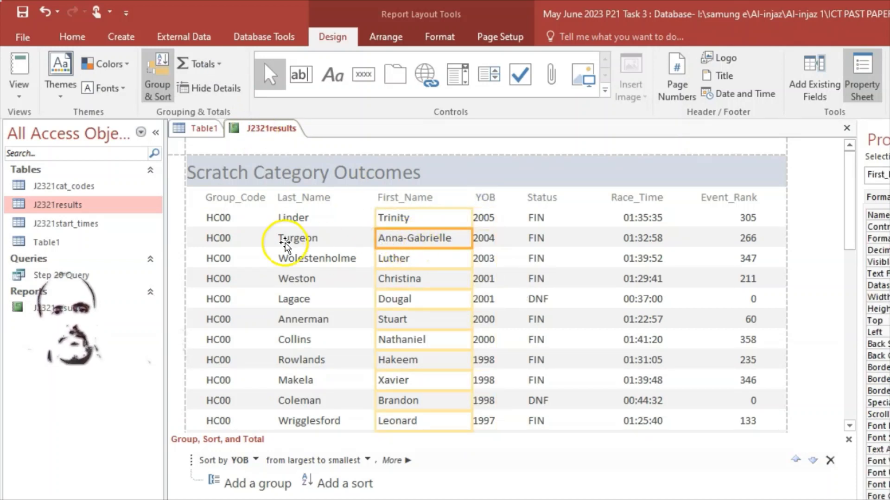
click(401, 200)
click(296, 197)
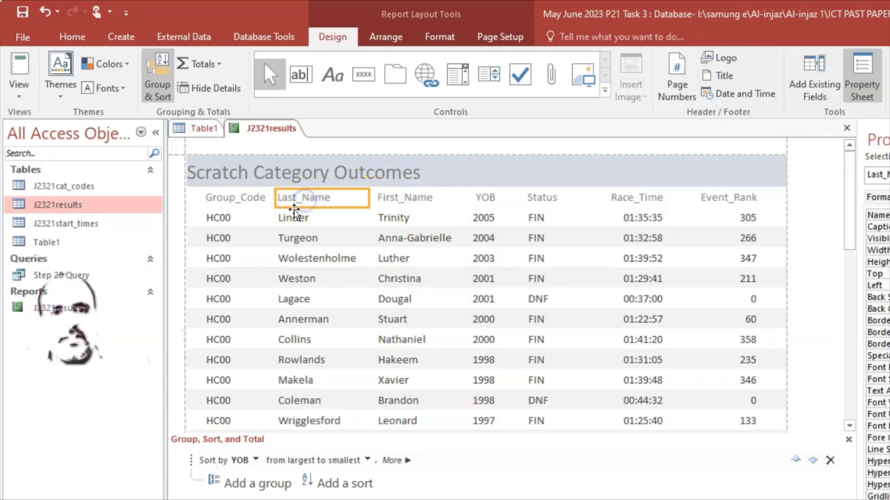
click(484, 198)
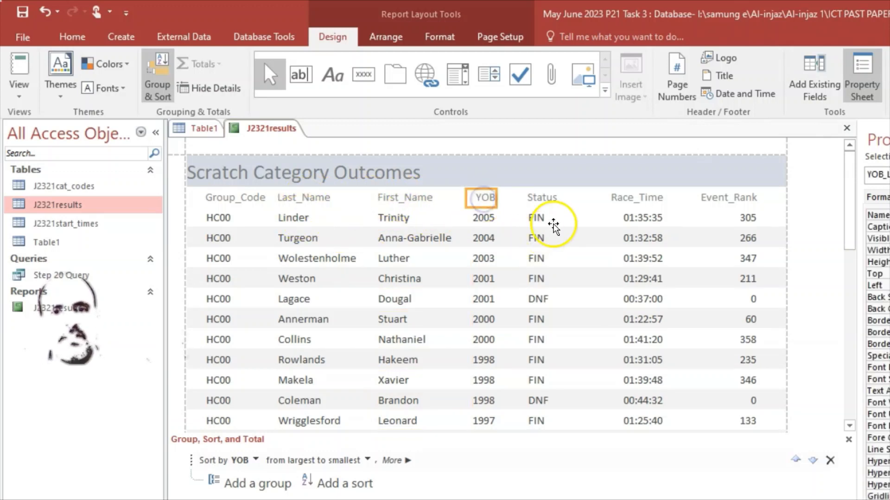
click(540, 197)
click(622, 198)
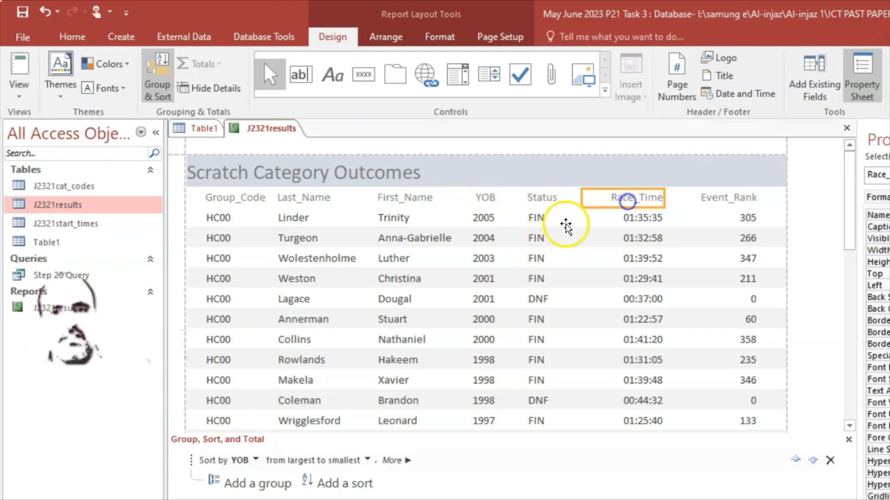
click(400, 202)
click(394, 217)
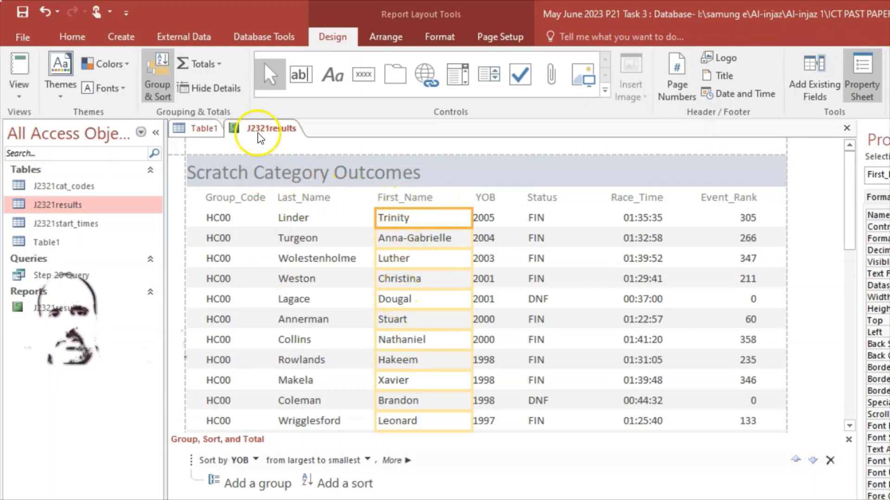
click(221, 68)
click(229, 120)
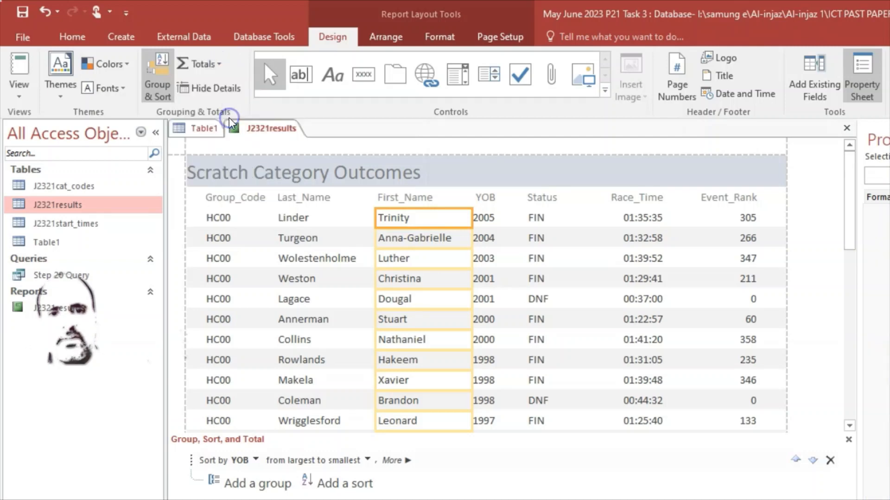
scroll(482, 352, down, 3)
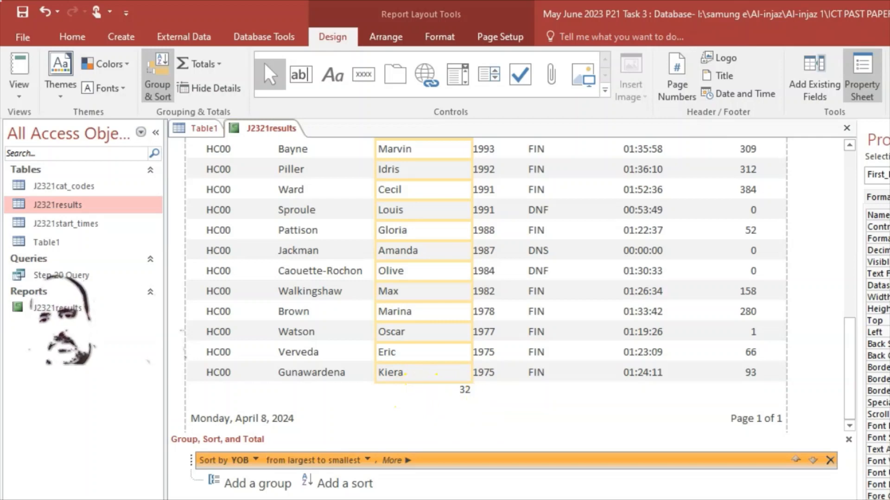
click(712, 499)
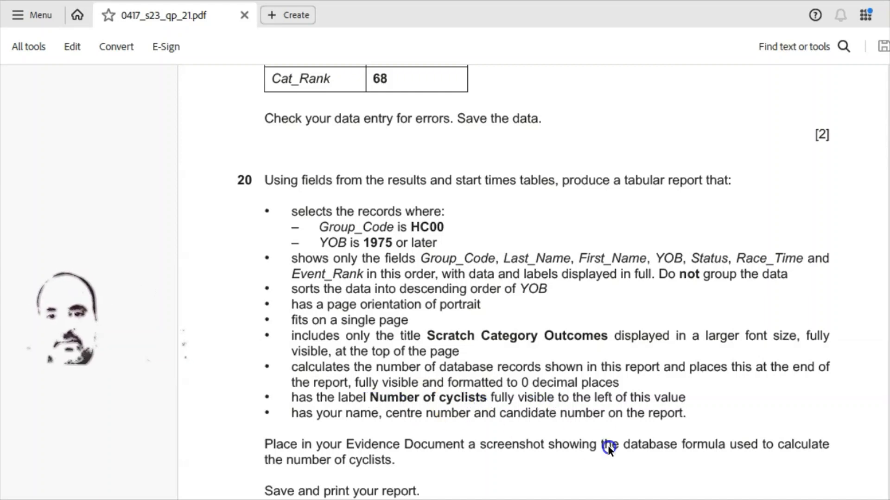
key(alt+Tab)
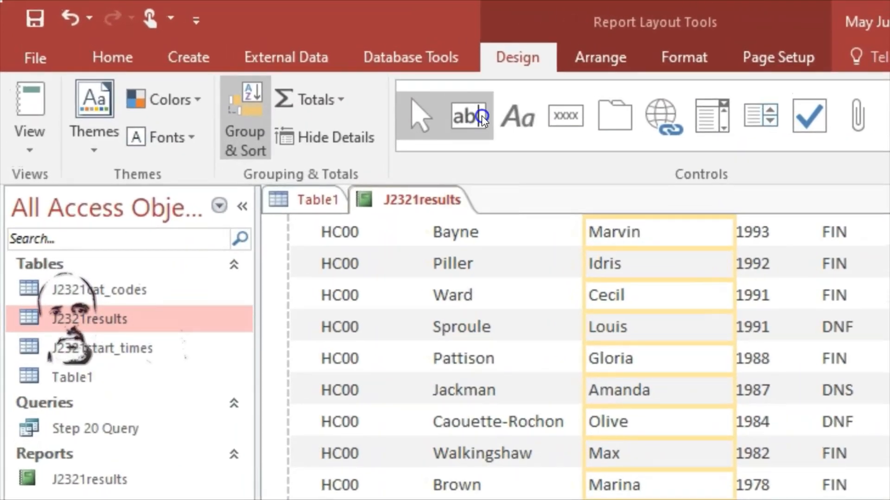
Abandon the empty label, then save and close the J2321results report
click(516, 115)
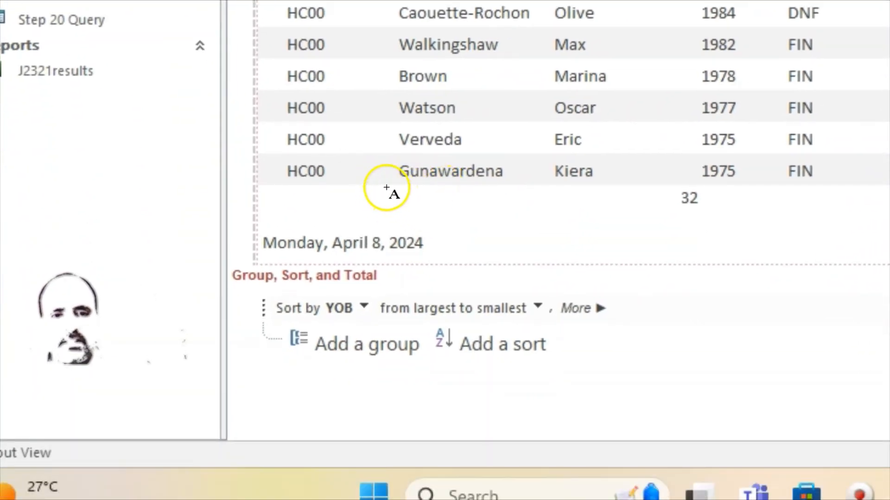
drag(448, 204, 529, 217)
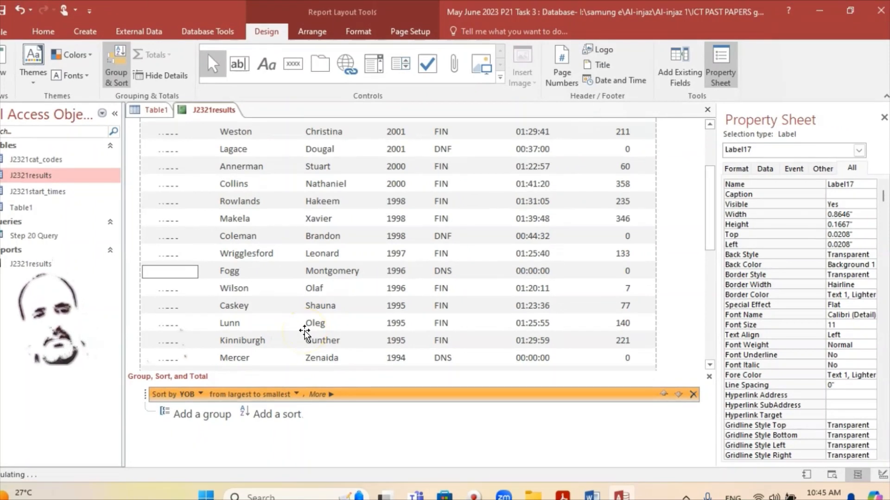
click(308, 330)
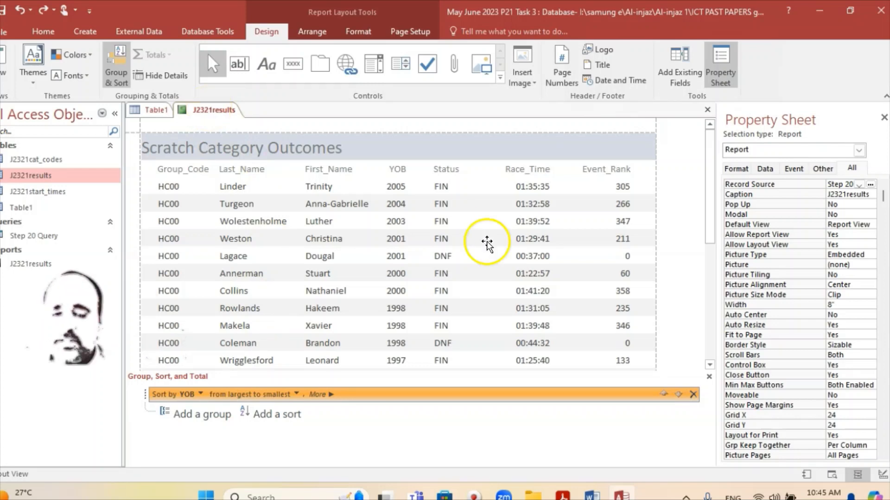
right_click(213, 116)
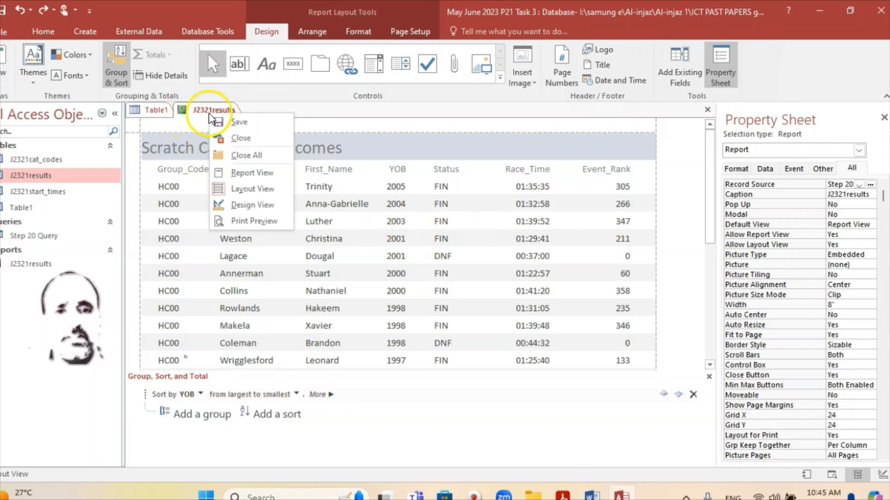
click(238, 125)
right_click(216, 111)
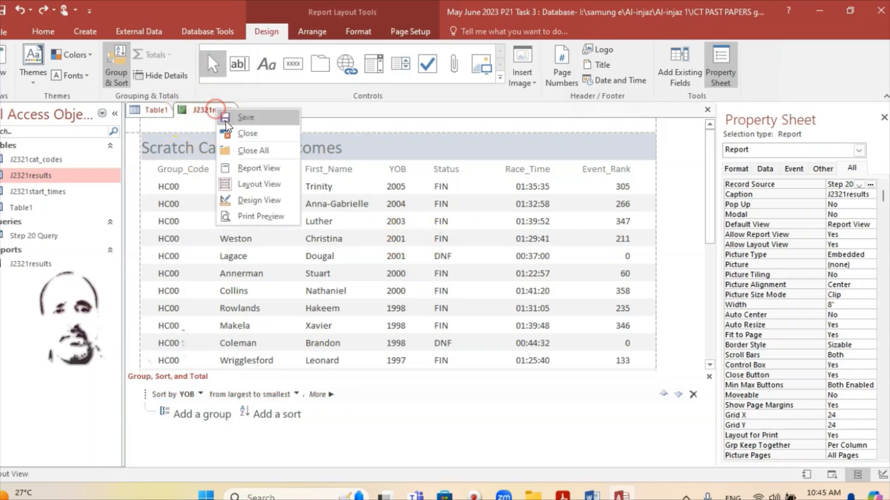
click(234, 133)
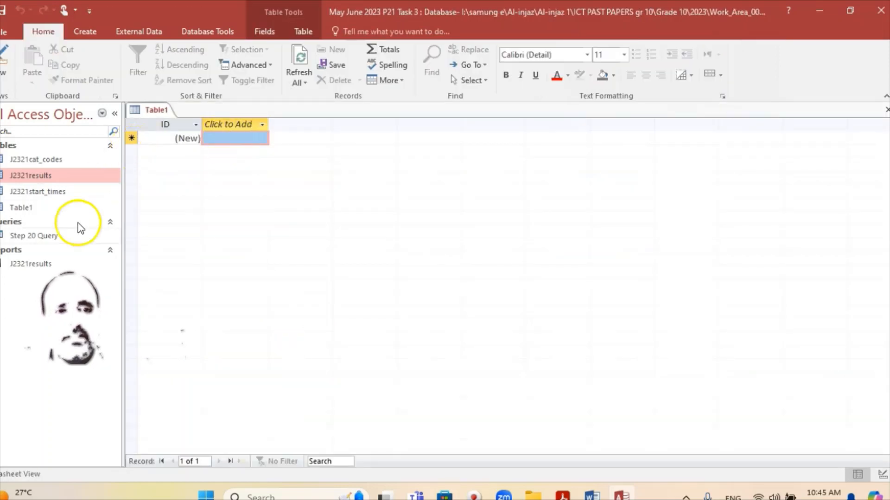
Reopen J2321results from Reports to view records sorted by YOB descending
double_click(39, 268)
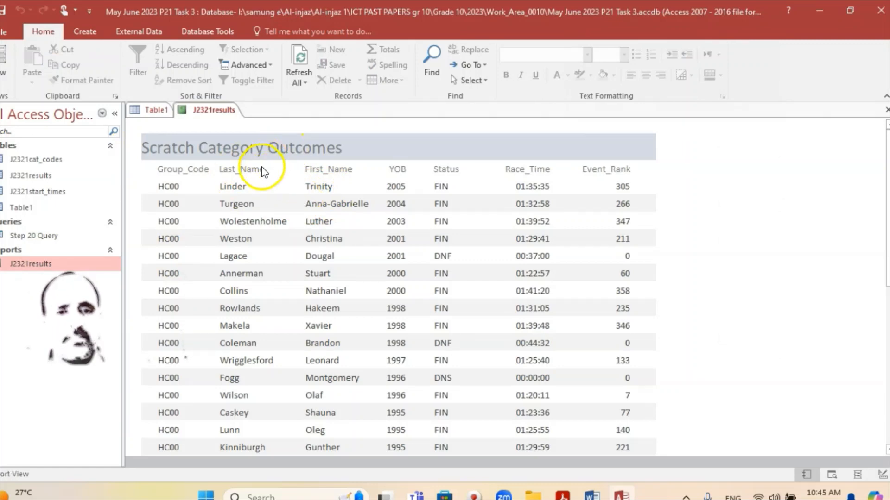
scroll(300, 203, down, 1)
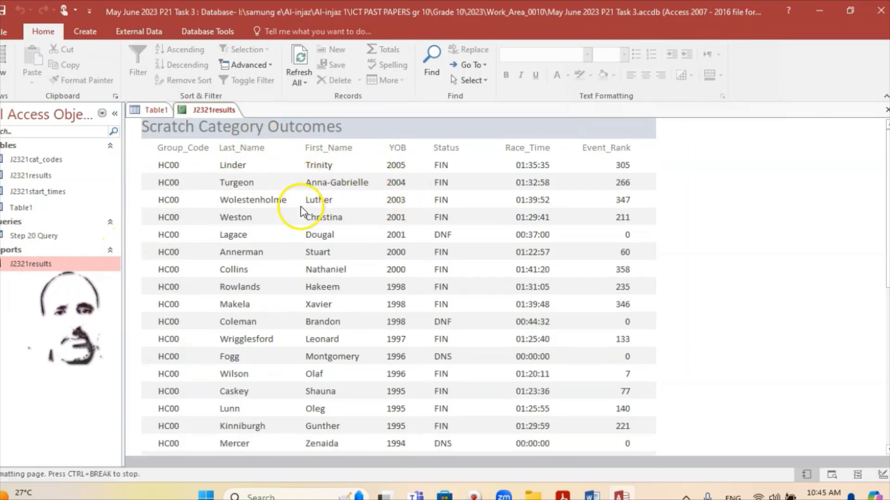
scroll(300, 206, up, 1)
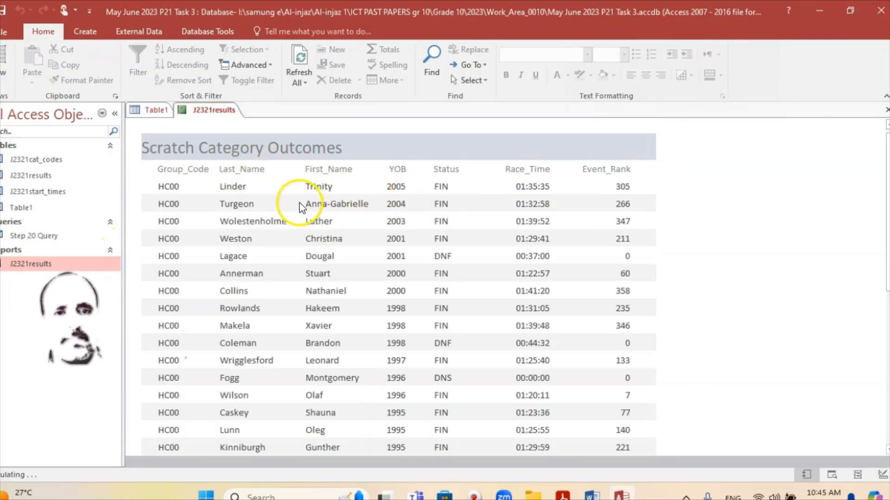
right_click(205, 110)
In Design View, add a 'Number of Cyclists' label in the Report Footer left of =Count(*)
click(249, 199)
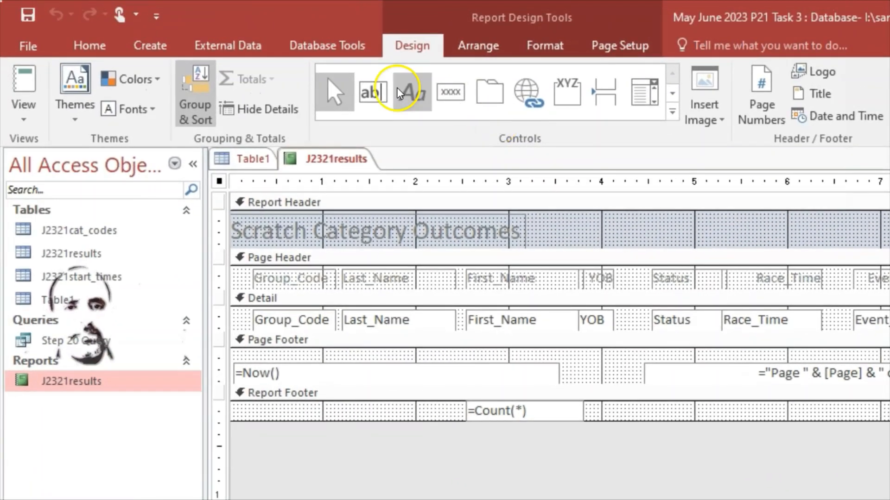
click(404, 99)
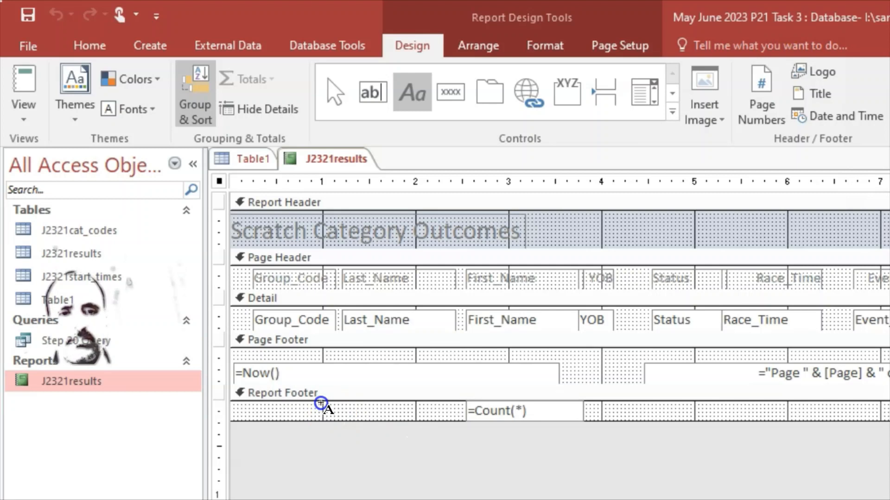
drag(320, 403, 452, 426)
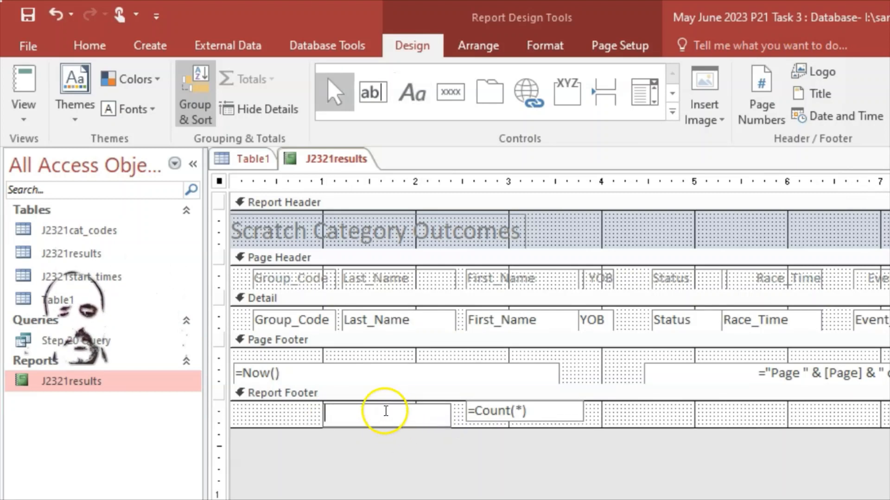
key(alt+Tab)
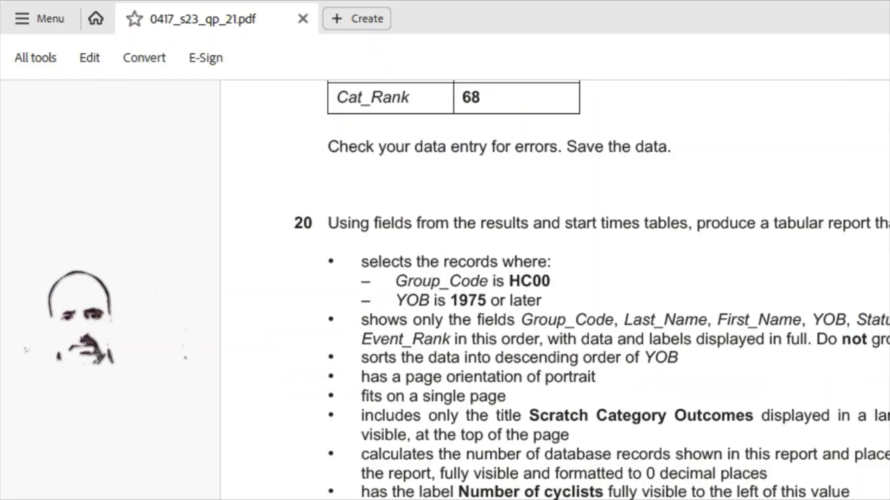
key(alt+Tab)
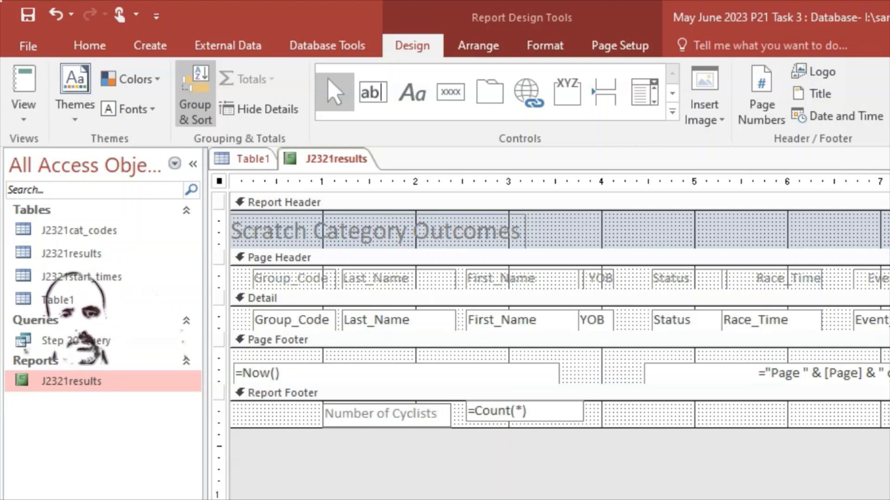
click(401, 488)
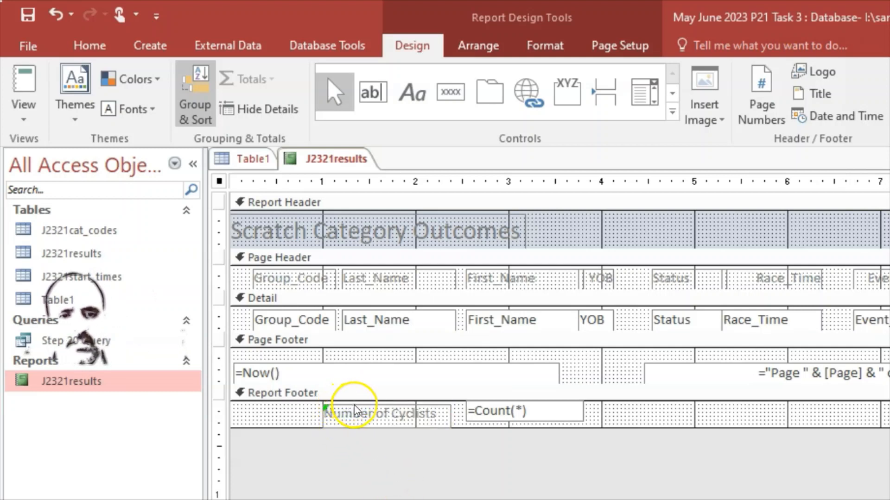
click(355, 407)
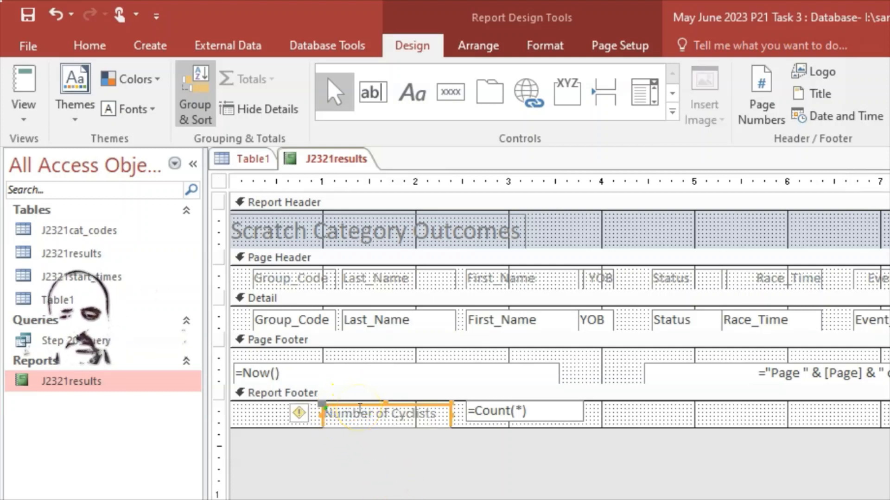
key(Up)
key(Up)
key(Up)
key(Up)
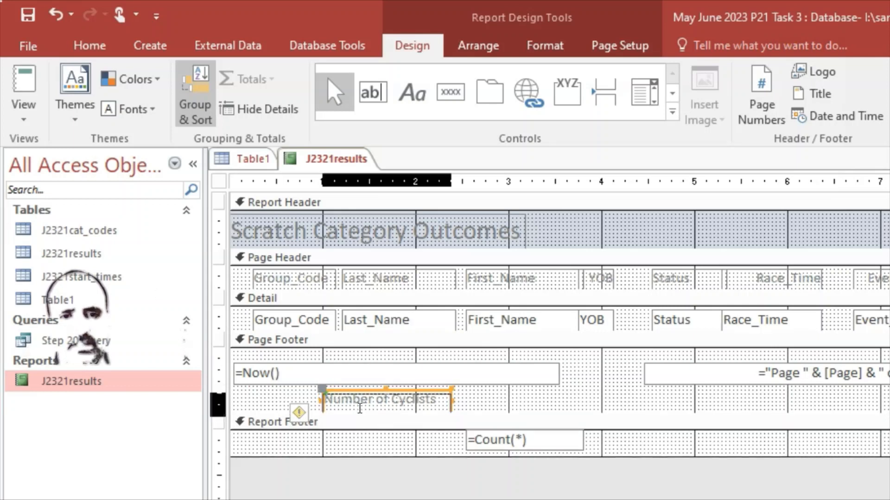
key(Up)
key(Up)
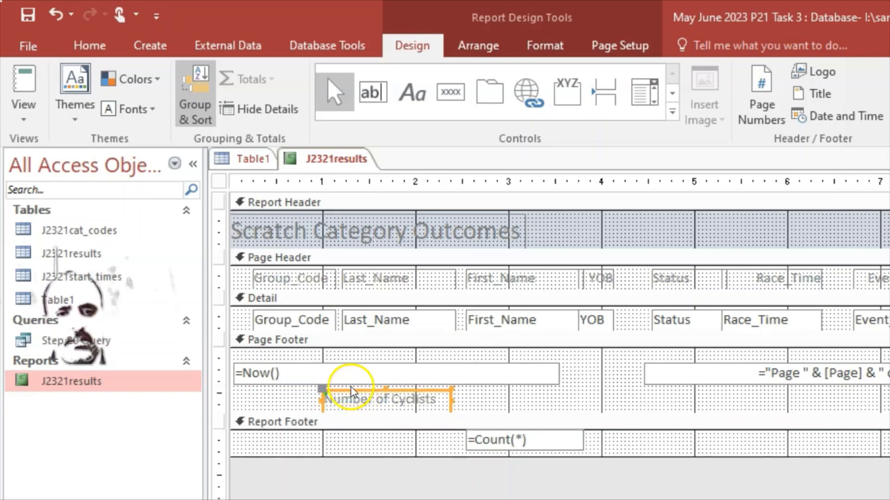
key(ctrl+z)
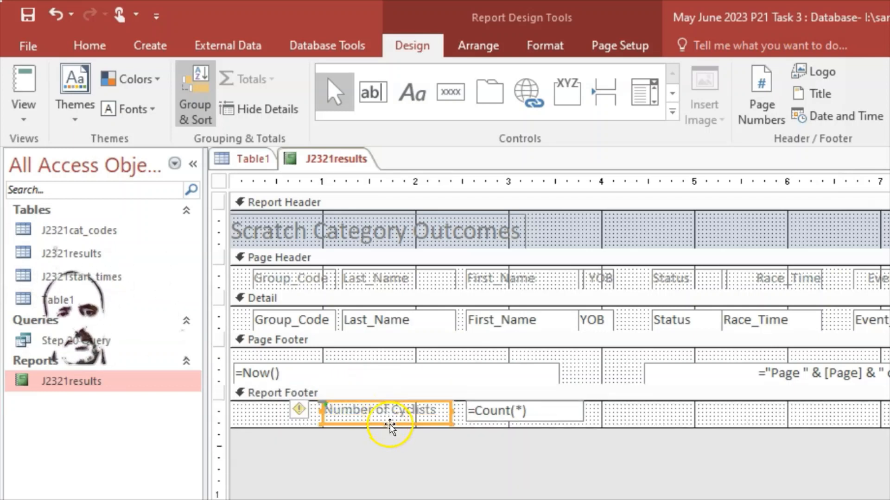
click(541, 472)
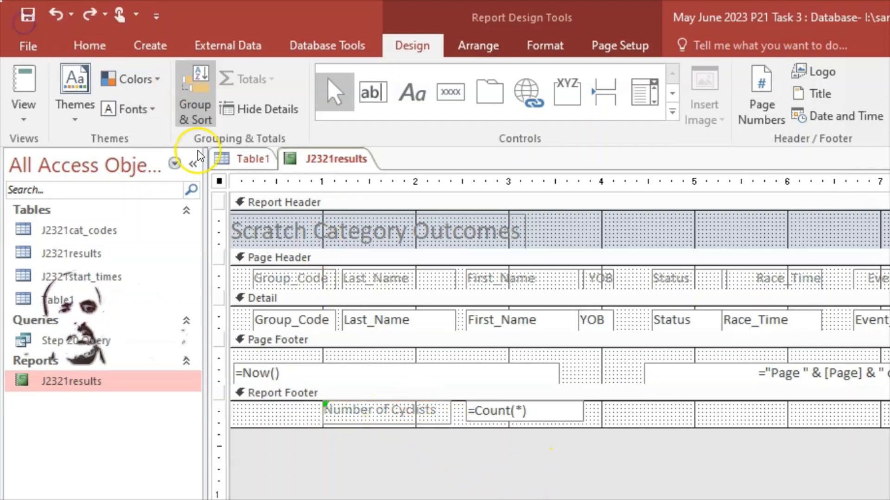
Preview the report in Report View to confirm 'Number of Cyclists' appears beside 32
right_click(329, 160)
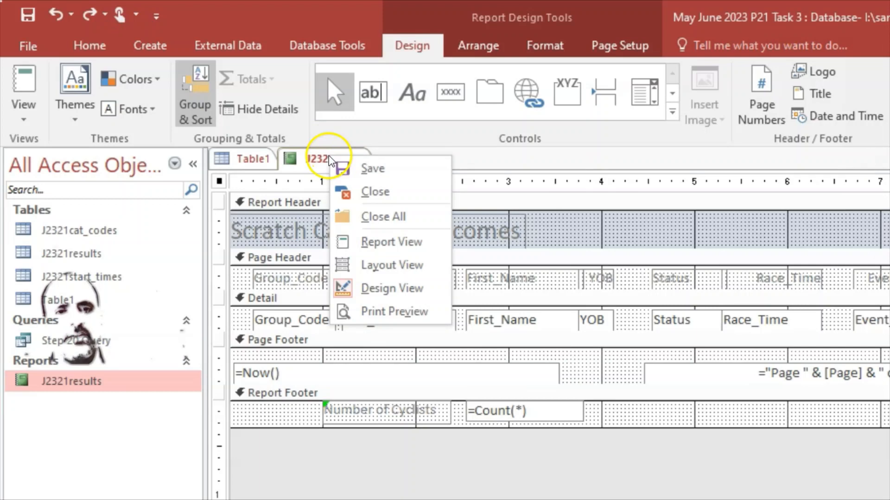
click(411, 242)
scroll(408, 380, down, 7)
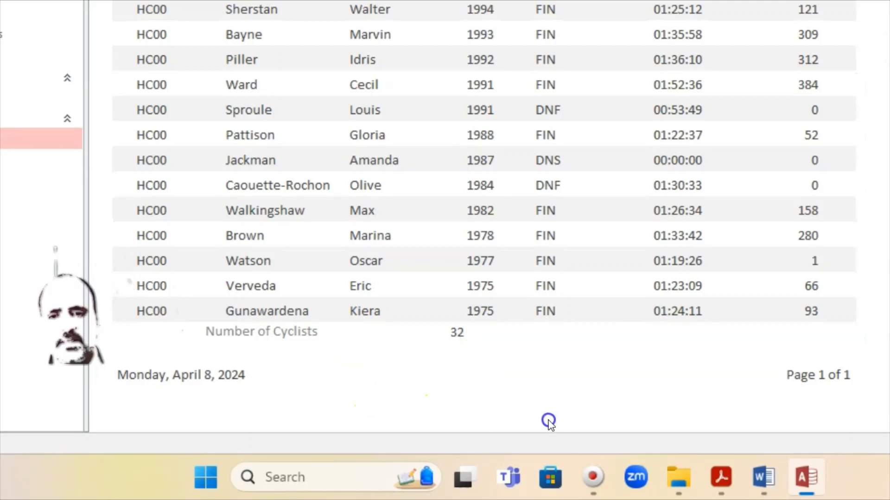
Bring the Acrobat task sheet with Question 20's requirements back up
mouse_move(803, 495)
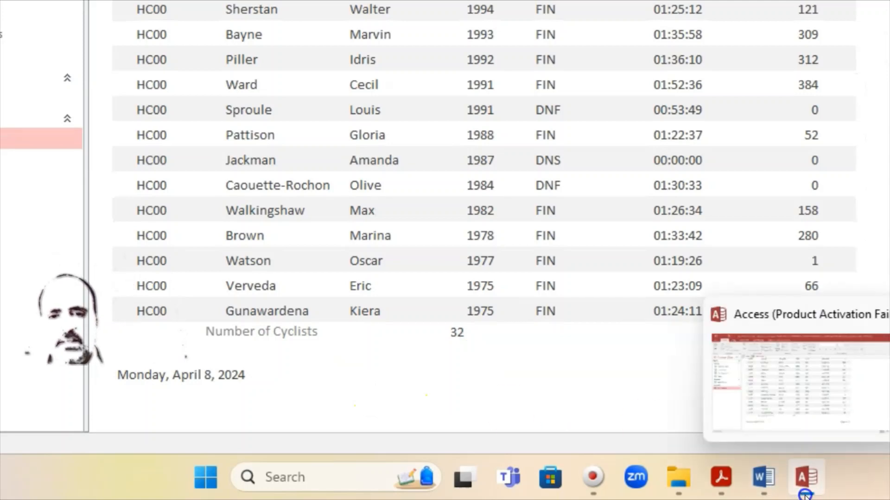
click(805, 493)
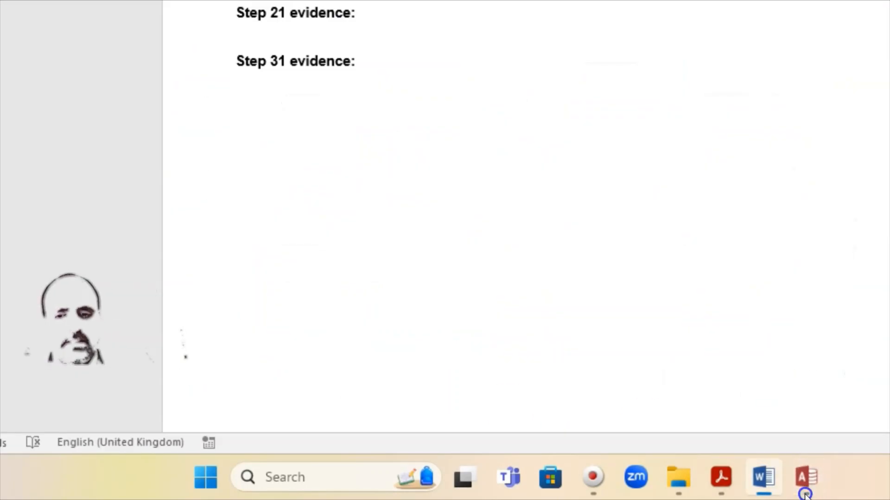
click(804, 493)
click(719, 486)
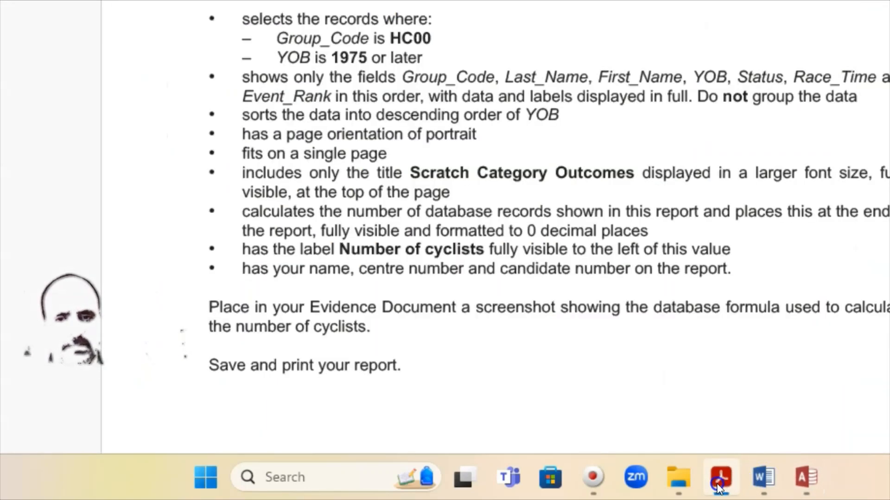
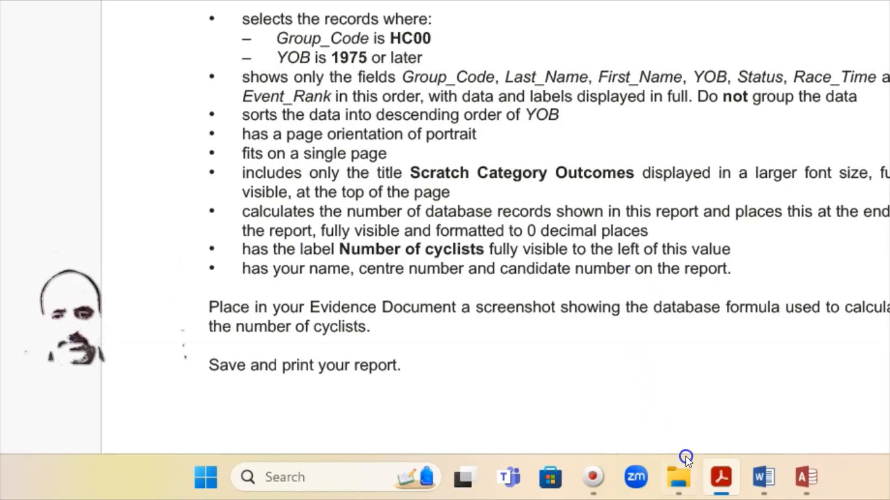
Hide the exam paper and scroll the report's HC00 rows and Number of Cyclists total
click(724, 486)
scroll(370, 292, up, 1)
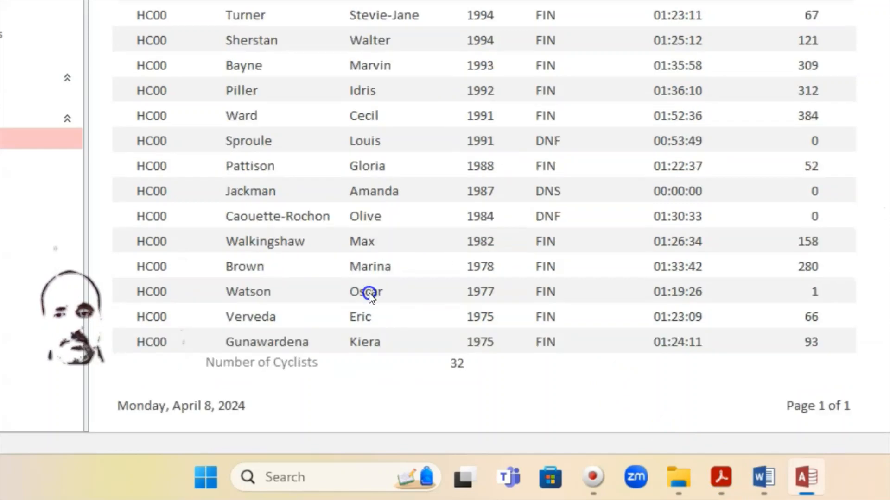
scroll(369, 294, up, 10)
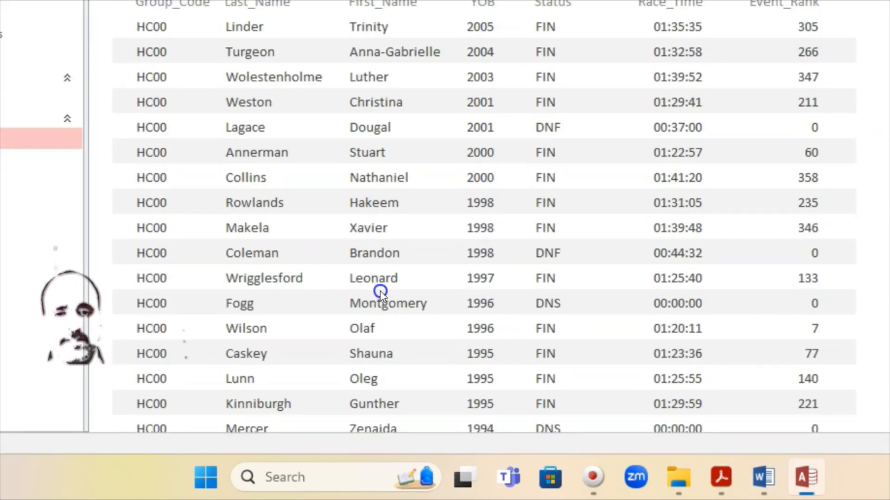
scroll(380, 291, down, 10)
scroll(383, 292, up, 9)
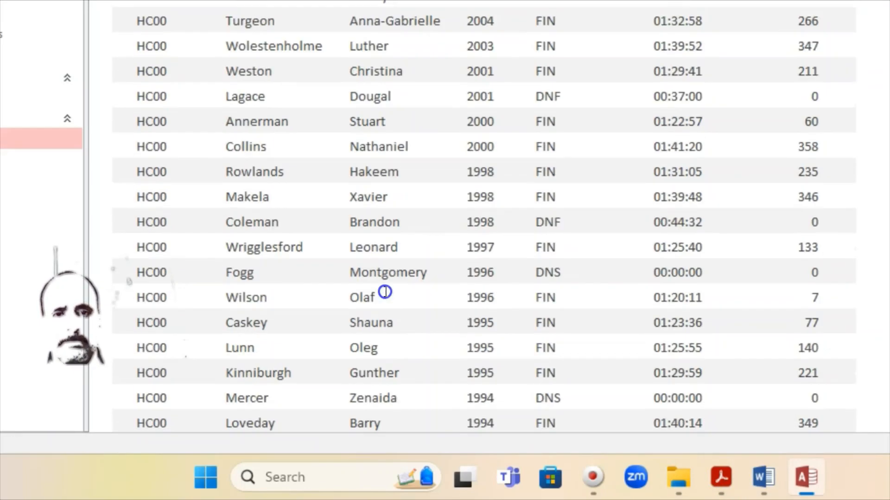
scroll(385, 293, up, 1)
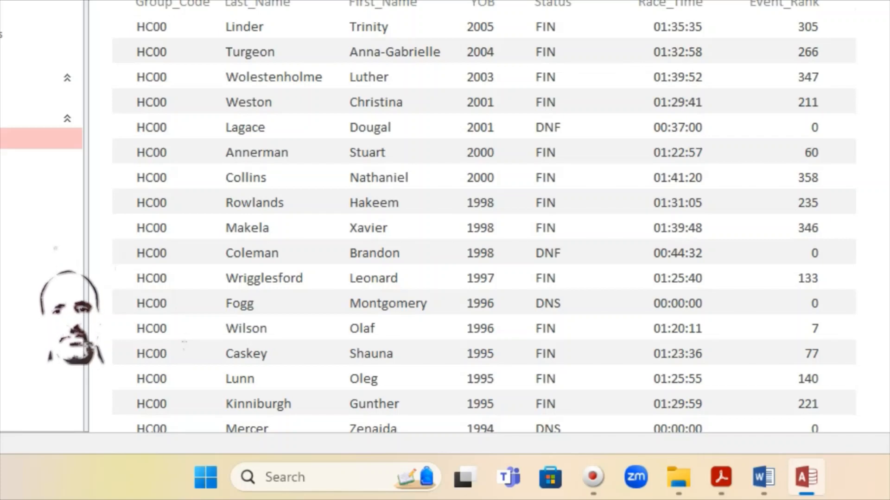
scroll(487, 60, down, 10)
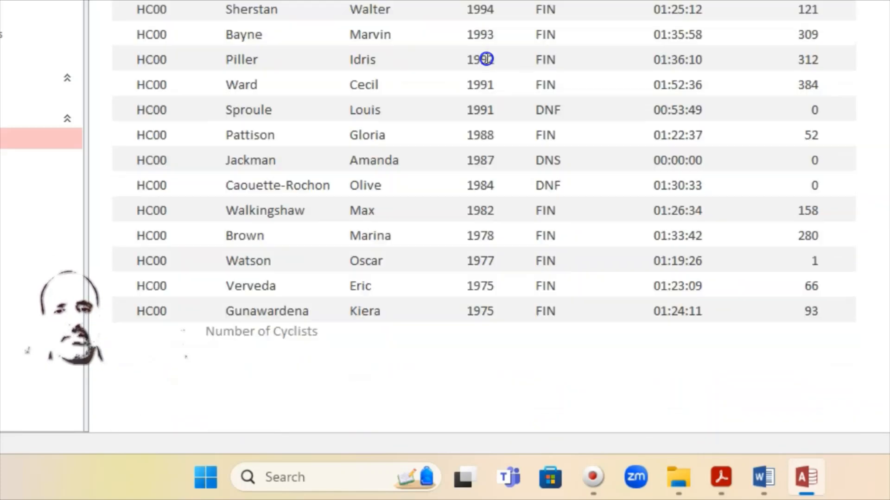
scroll(513, 315, up, 10)
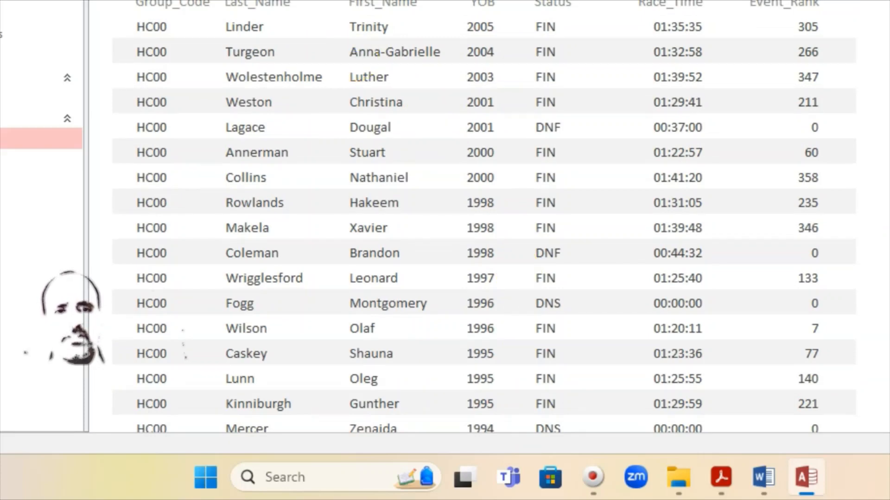
right_click(222, 106)
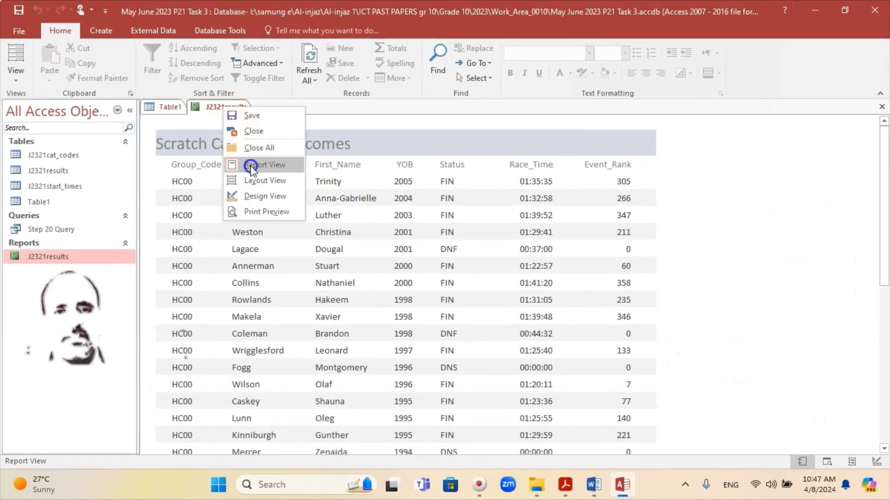
Switch J2321results to Design View and centre the Scratch Category Outcomes title in the header
click(250, 165)
right_click(232, 108)
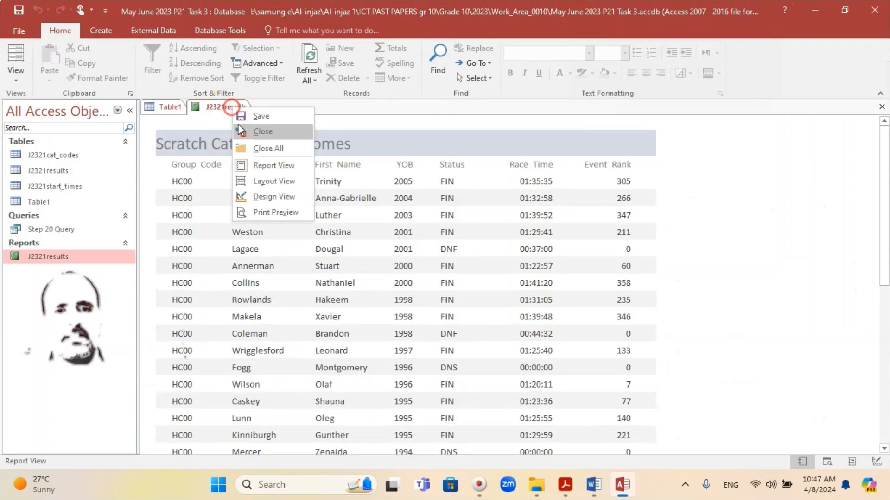
click(272, 197)
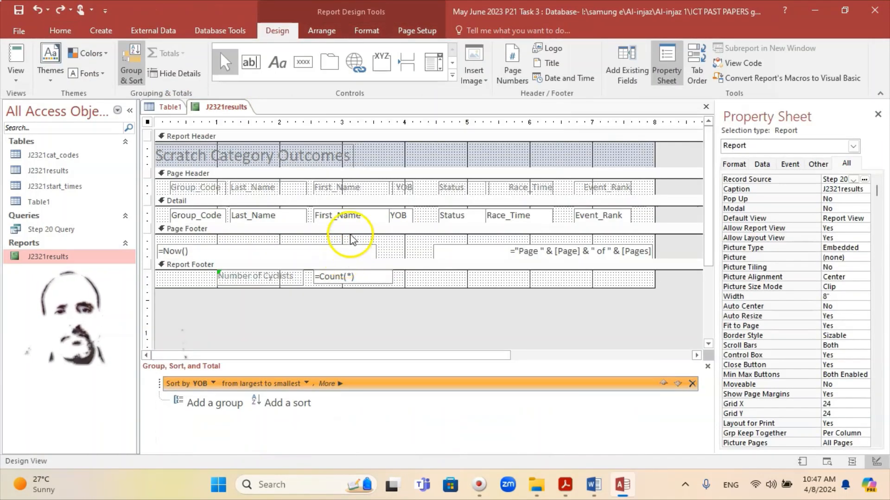
click(338, 152)
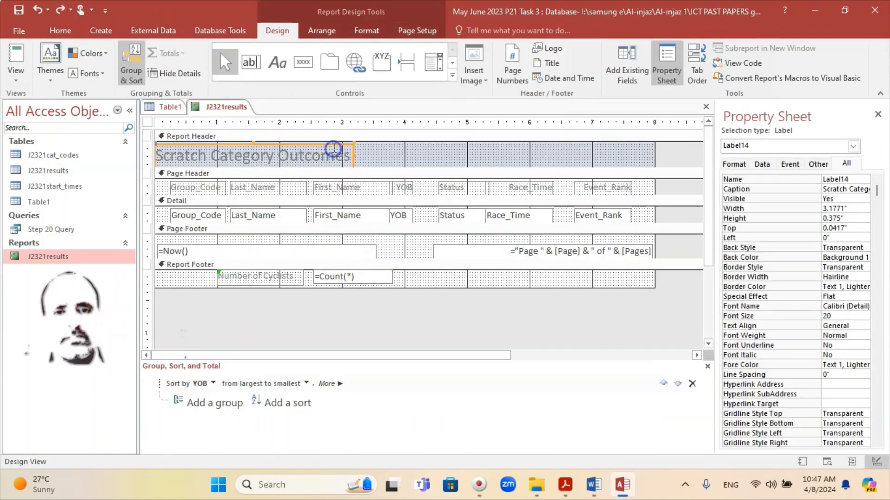
drag(335, 147, 550, 153)
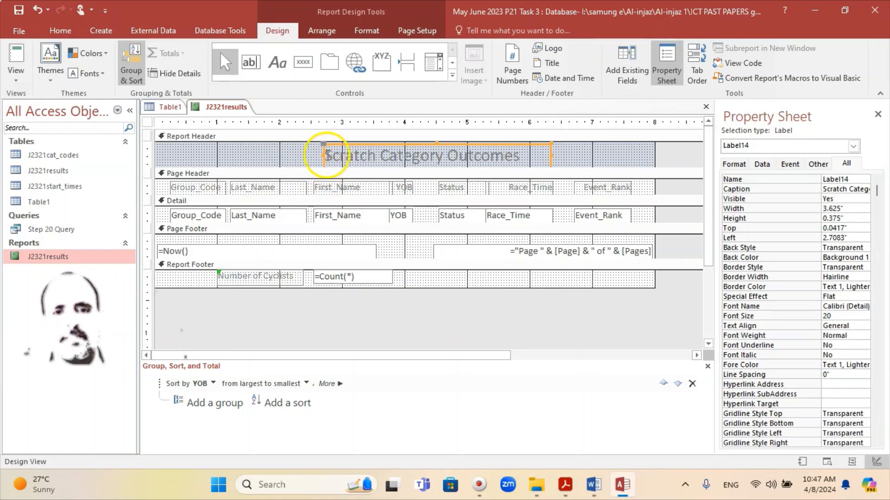
drag(323, 156, 300, 155)
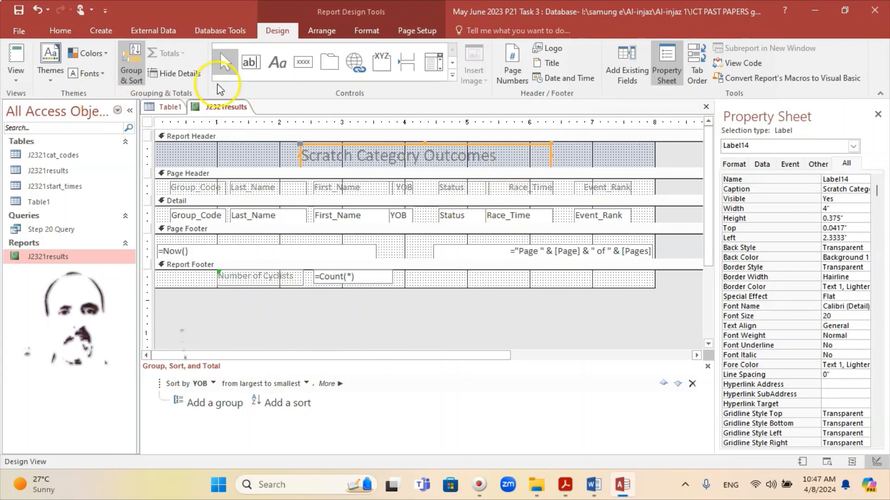
Add a Report Footer label with the candidate's name, centre and candidate numbers, then save the report
click(283, 68)
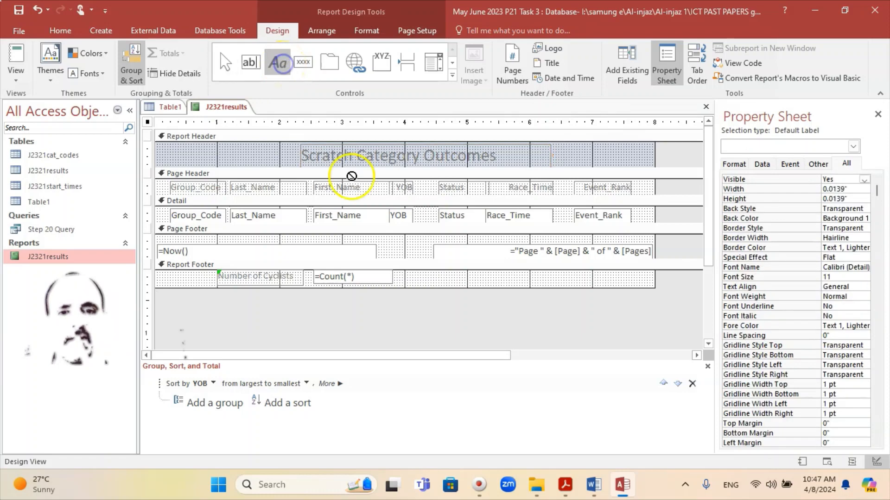
drag(449, 273, 653, 287)
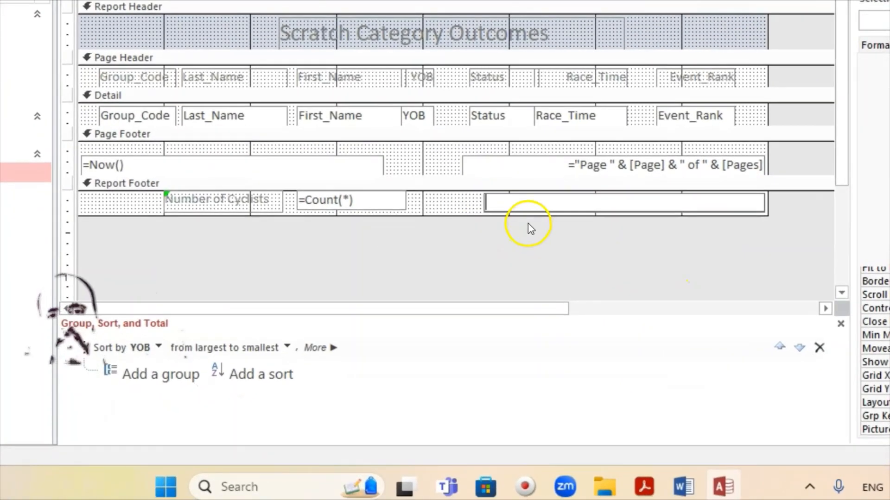
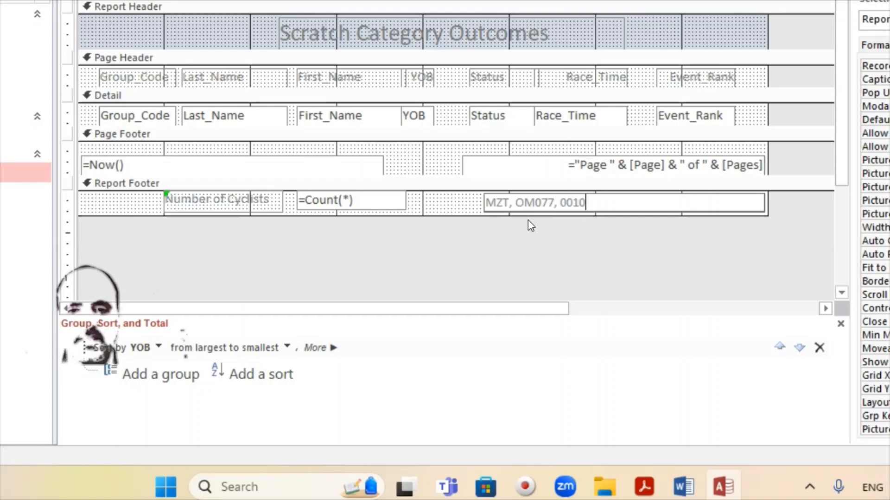
click(461, 228)
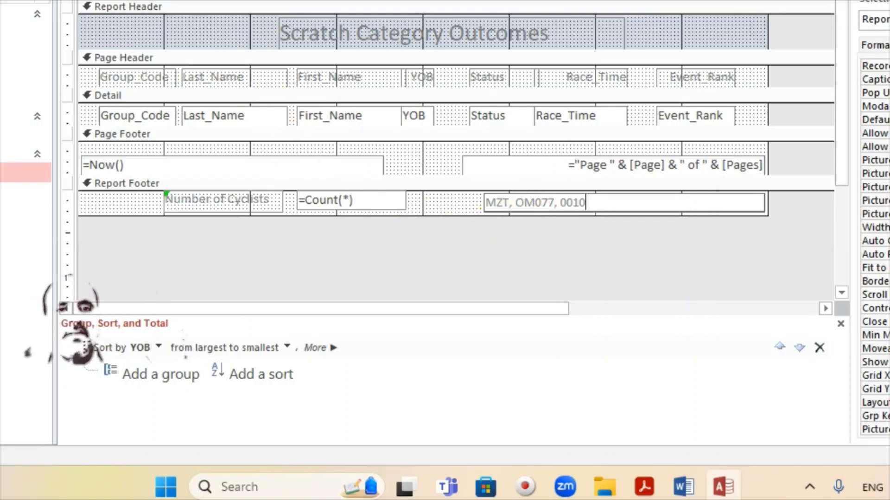
right_click(176, 10)
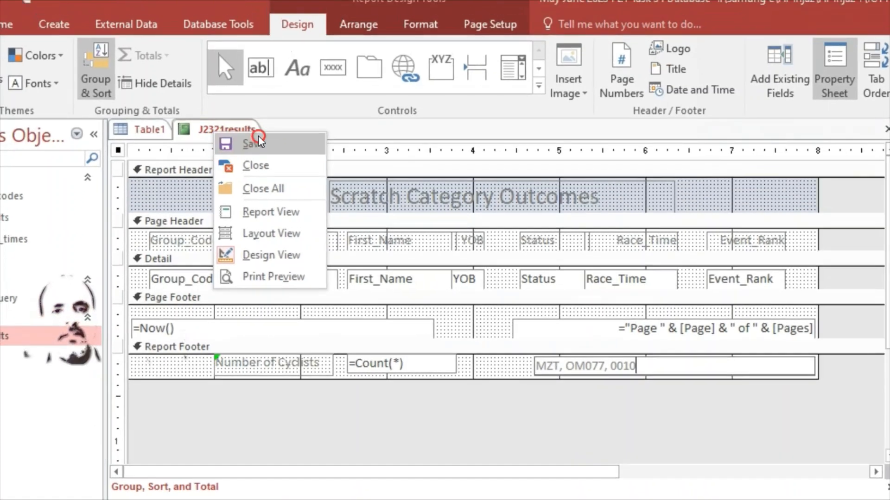
click(256, 140)
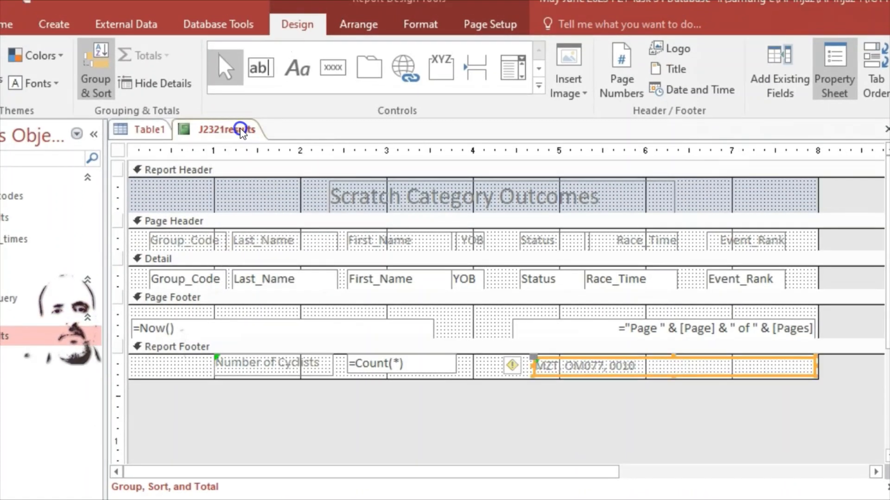
Check the footer details beside the cyclist count in Report View, then return to the exam paper
right_click(241, 131)
click(284, 204)
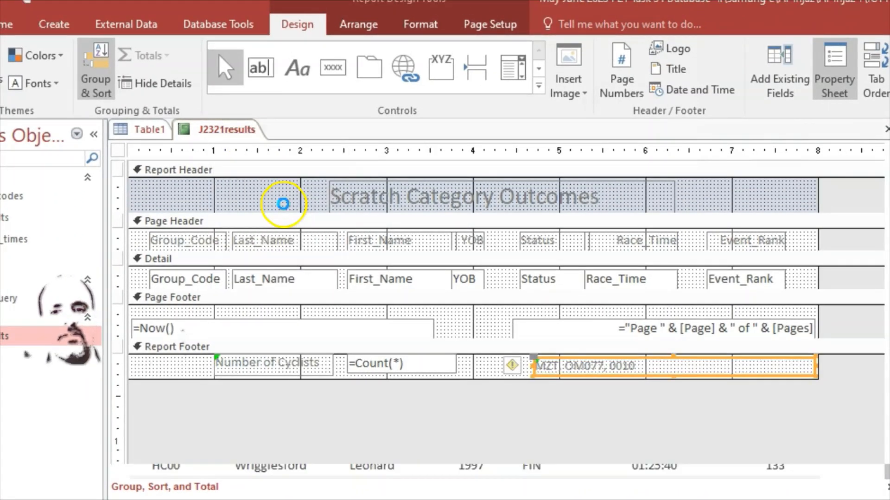
scroll(417, 394, down, 10)
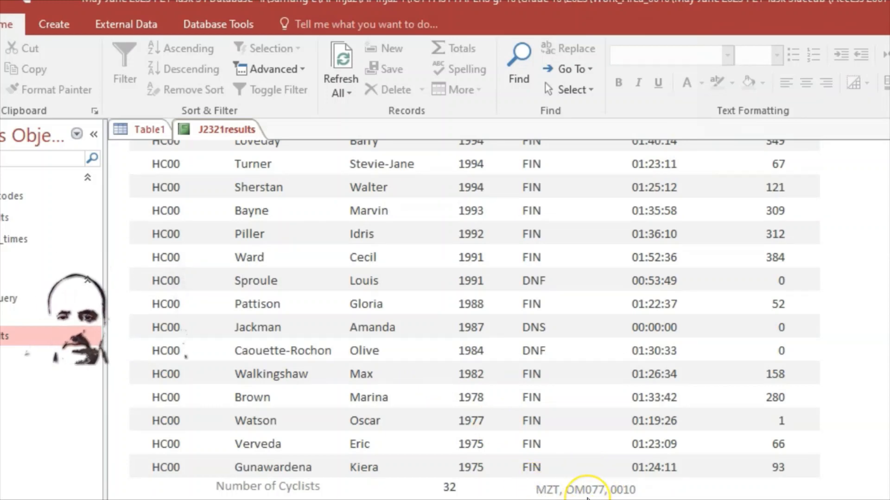
scroll(589, 491, up, 2)
scroll(590, 486, down, 2)
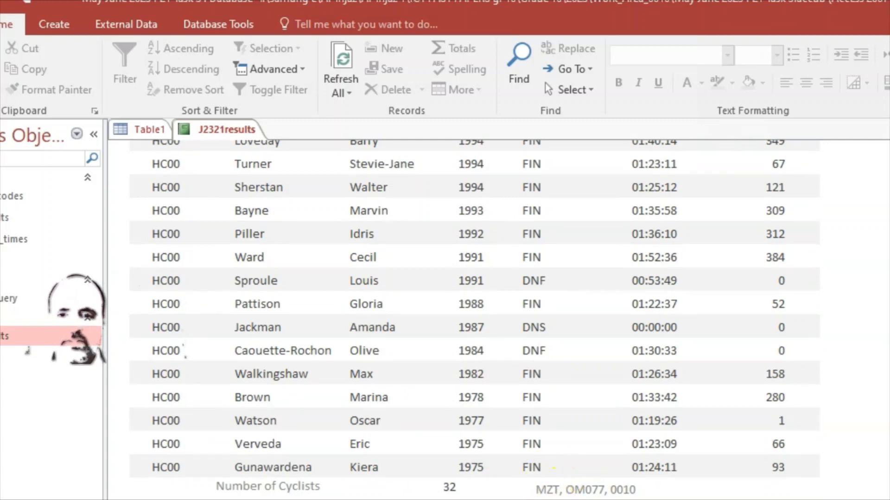
scroll(597, 492, up, 8)
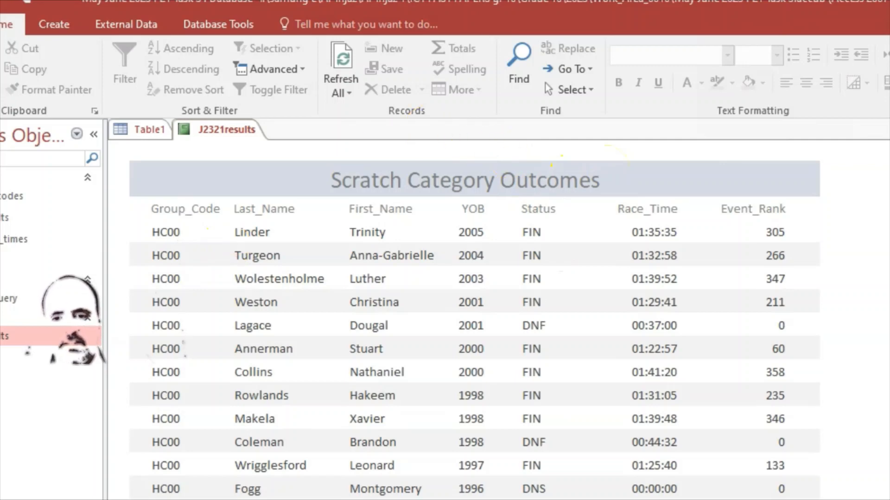
click(449, 499)
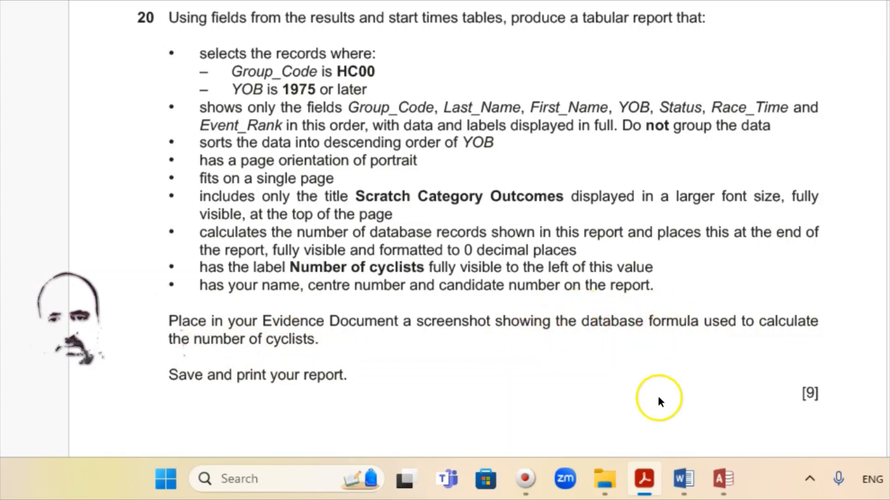
Reopen the report in Design View and snip a screenshot of the =Count(*) footer formula
click(722, 479)
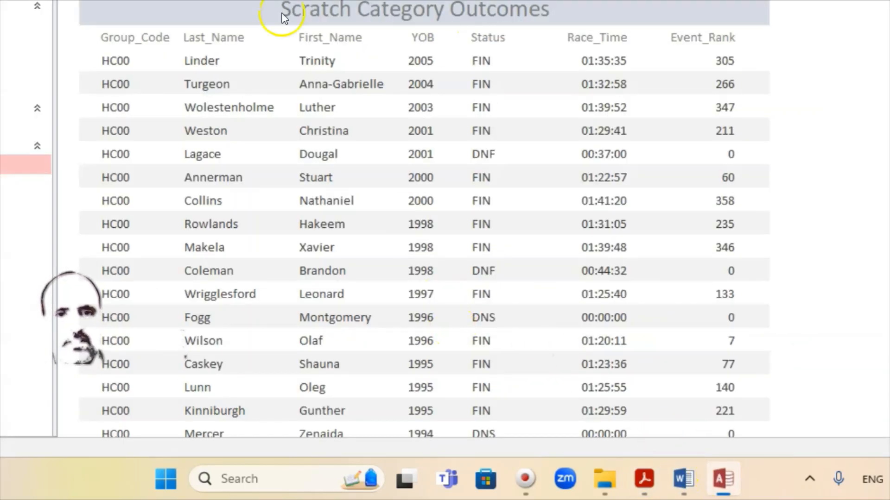
right_click(167, 3)
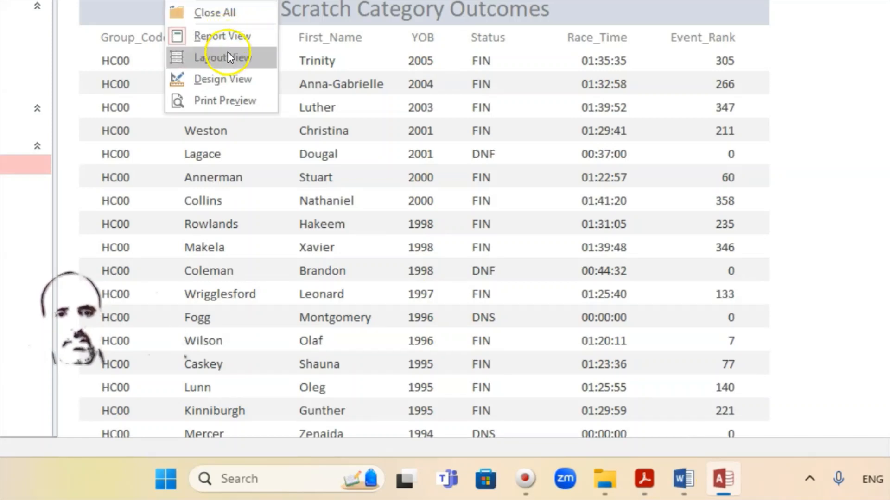
click(224, 78)
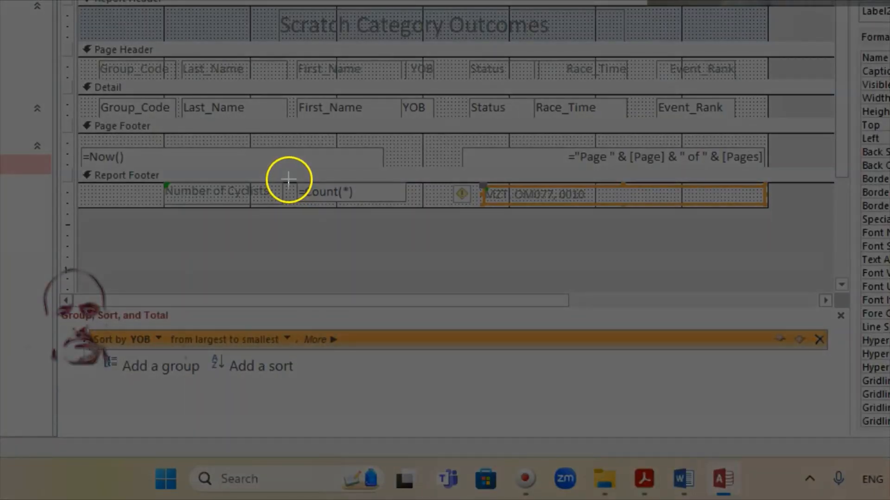
drag(287, 171, 421, 214)
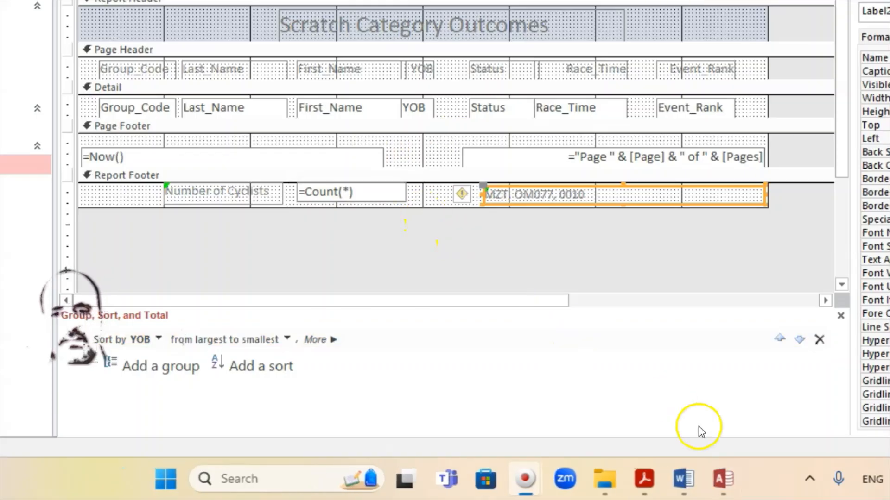
Paste the =Count(*) screenshot into the Word evidence document below Step 20 evidence
click(685, 479)
scroll(304, 204, up, 5)
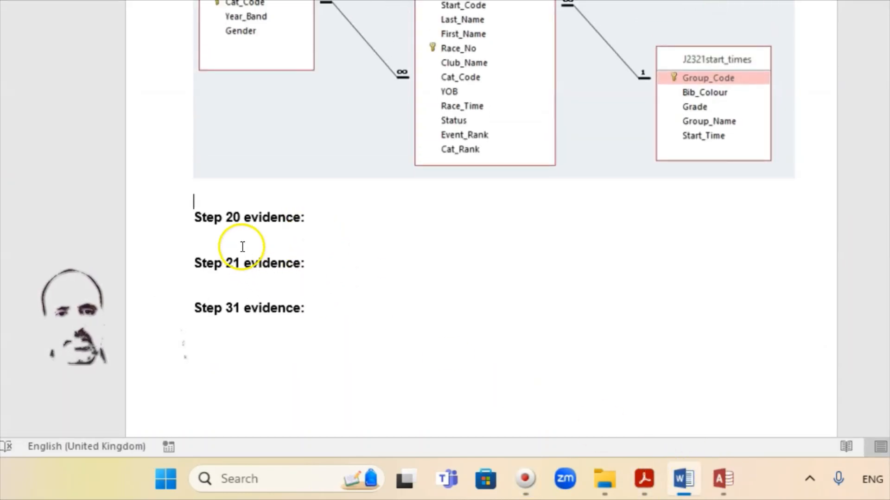
click(214, 235)
click(639, 482)
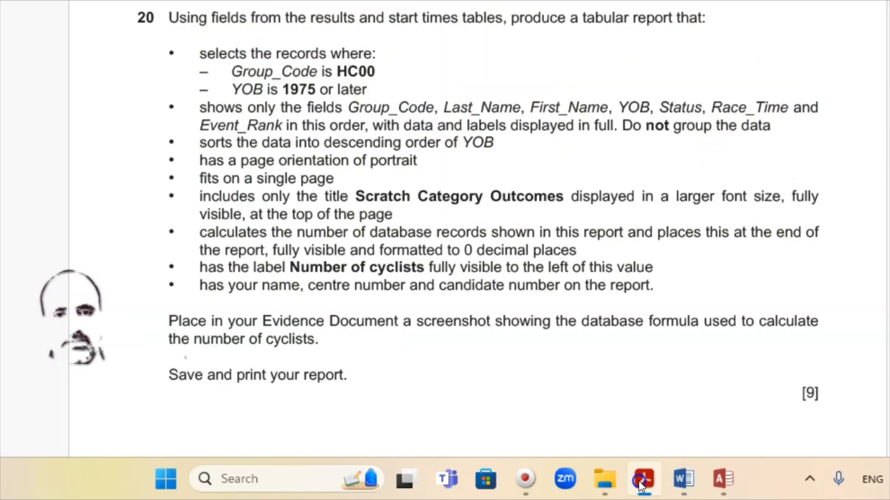
click(638, 481)
click(198, 237)
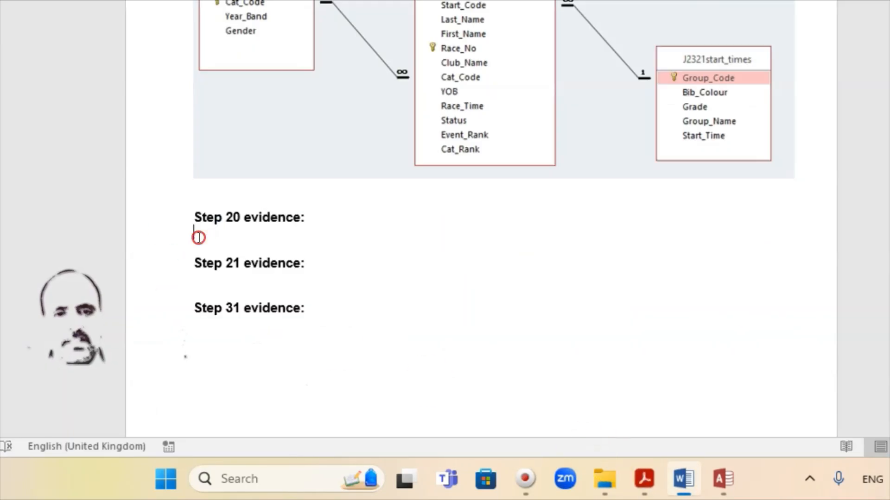
right_click(198, 238)
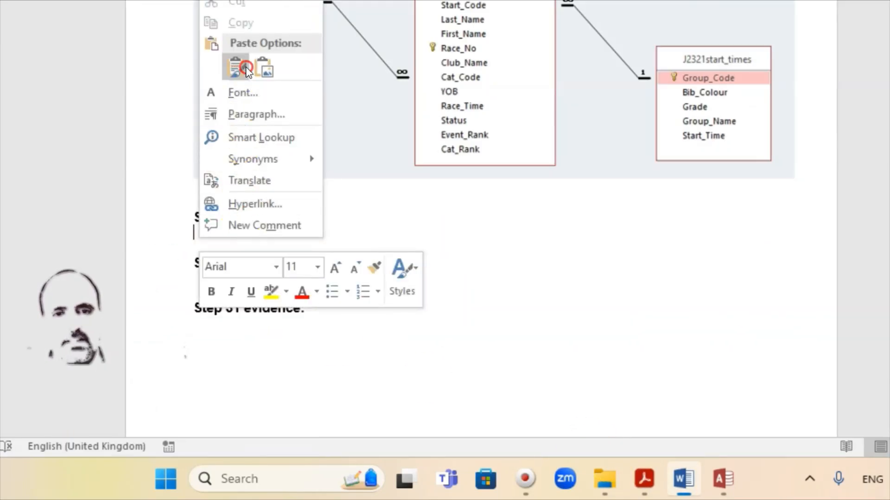
click(246, 70)
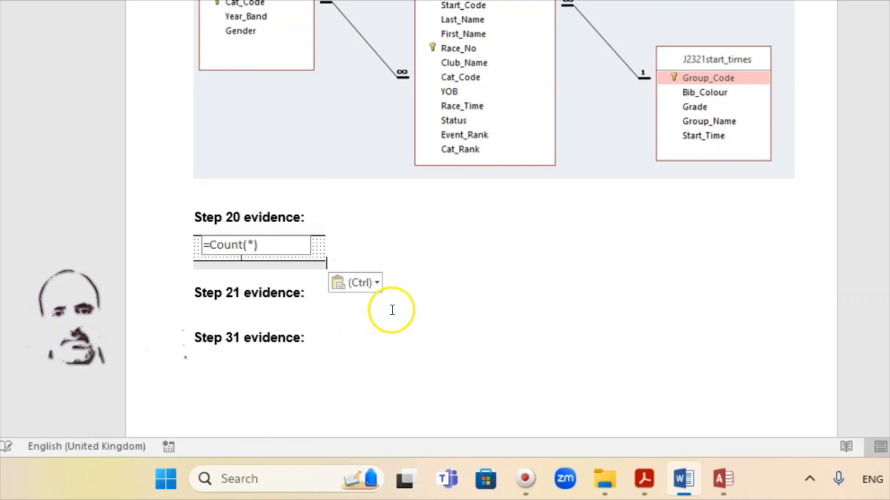
Enlarge the pasted =Count(*) screenshot and go back to the Access report design
click(291, 253)
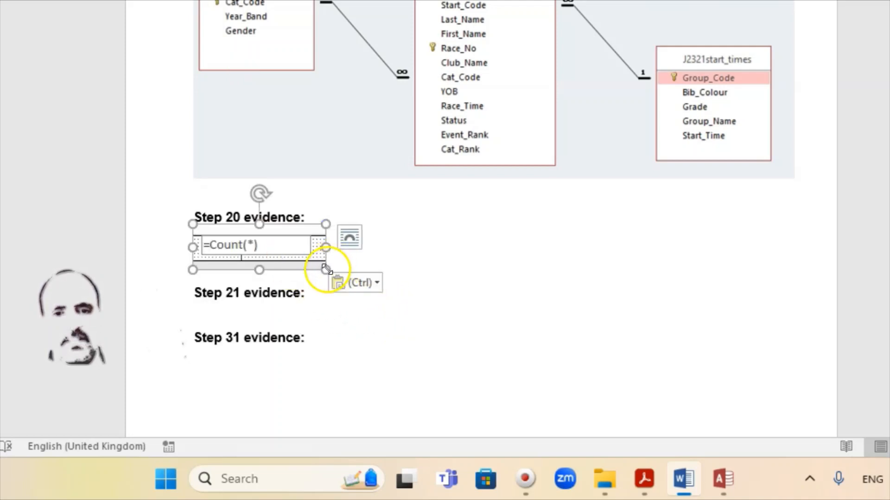
drag(328, 267, 354, 300)
click(542, 322)
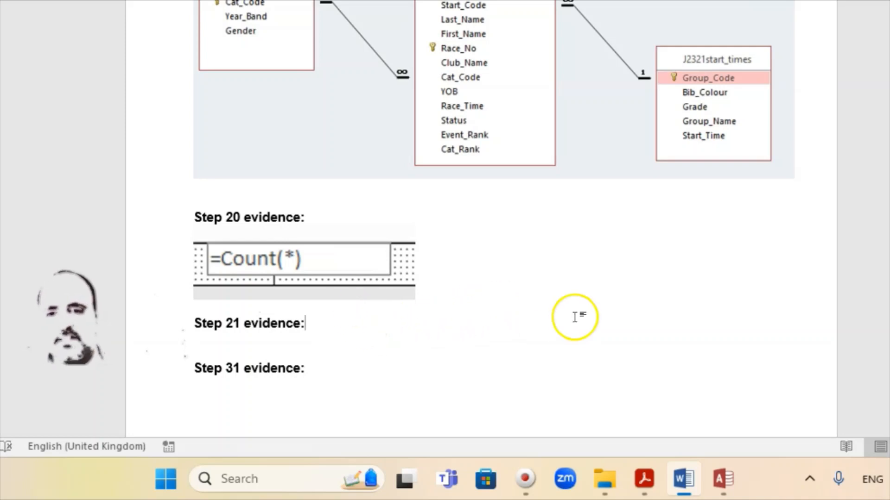
click(677, 475)
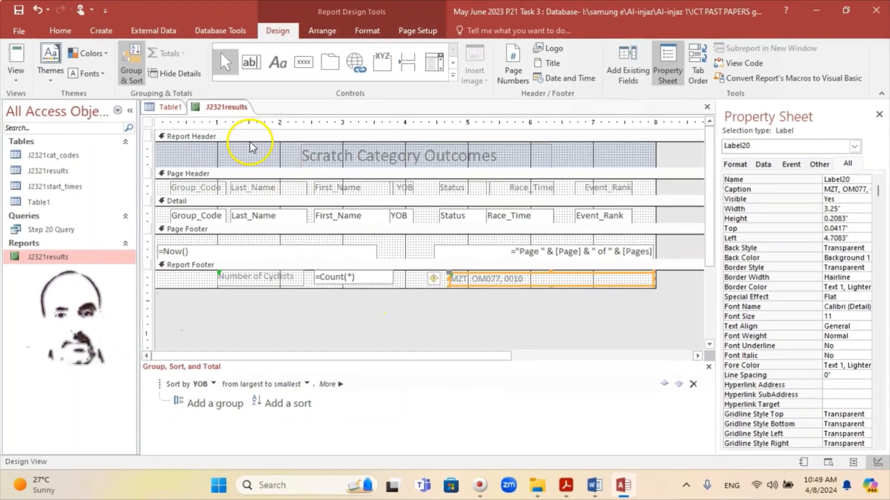
Recheck question 20 in the PDF, then show J2321results in Report View and save it
click(723, 478)
click(622, 485)
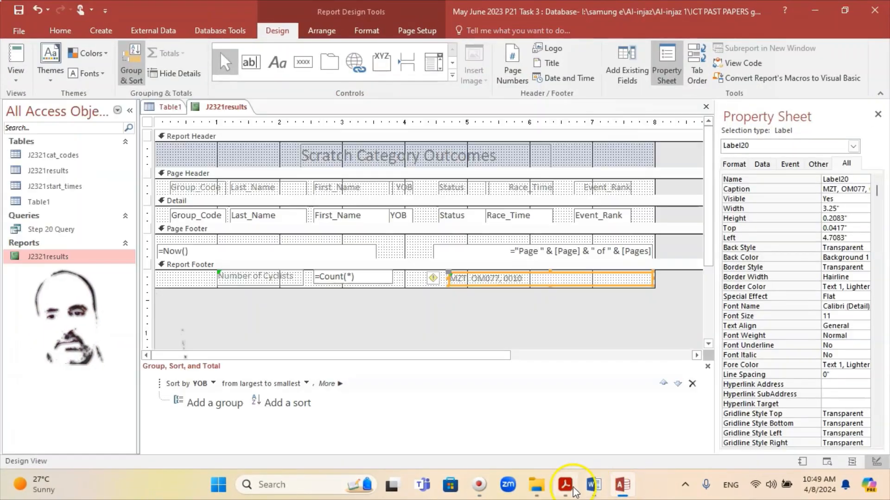
click(565, 485)
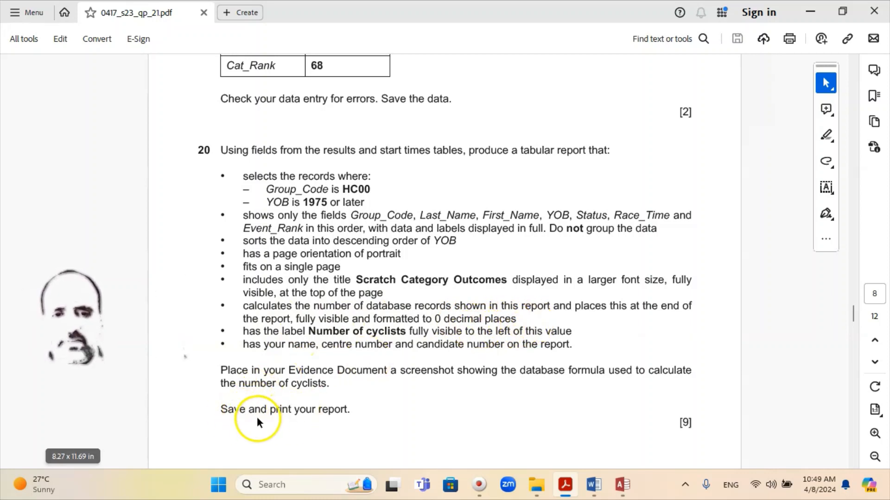
click(621, 484)
right_click(214, 108)
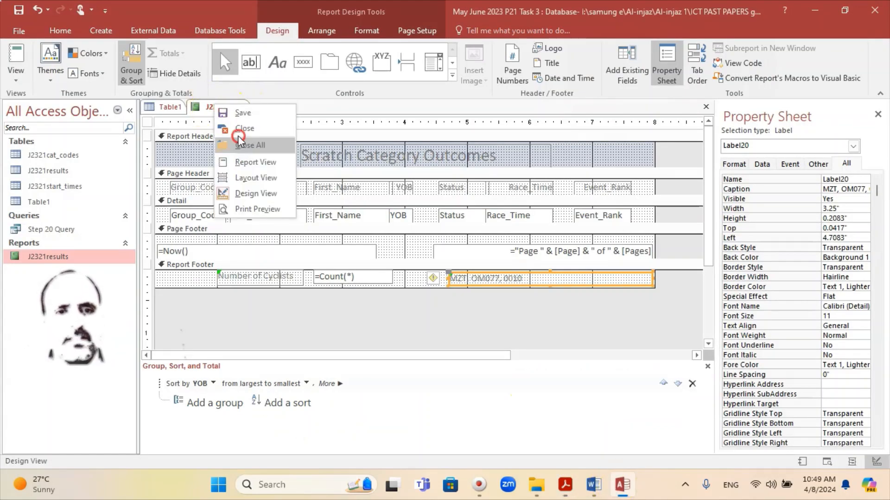
click(235, 163)
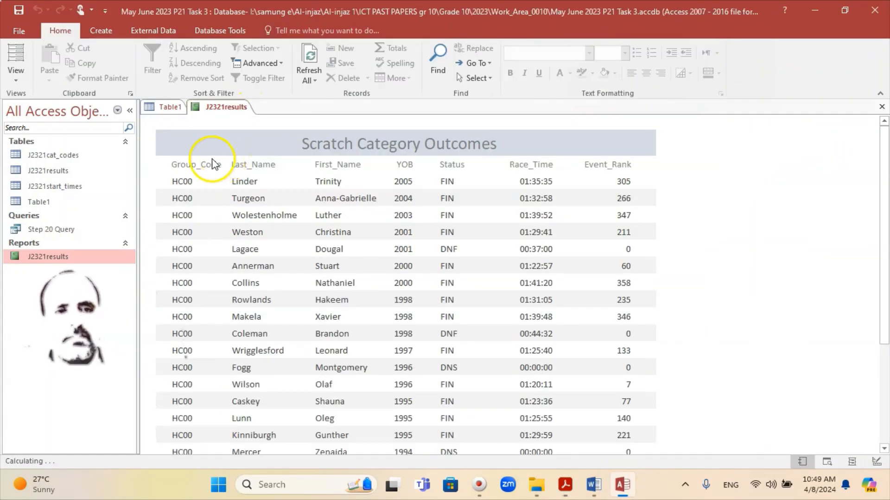
click(19, 10)
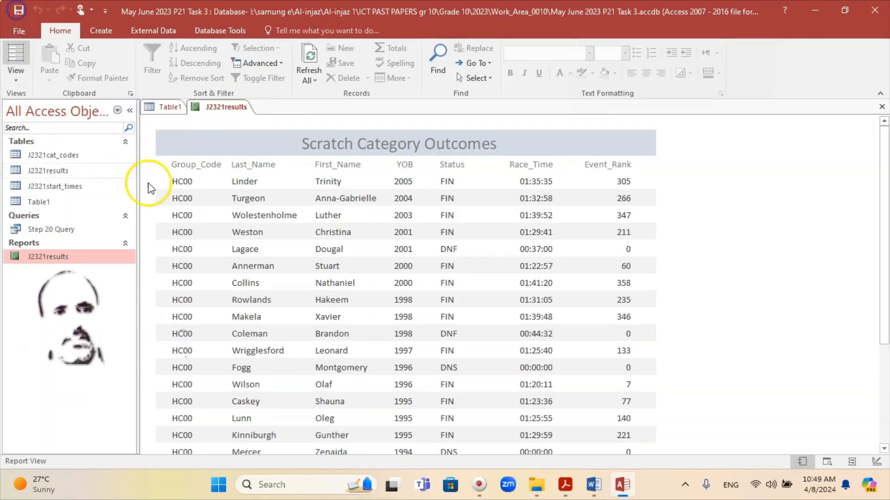
Open the Print Preview of the J2321results report and scroll through it
click(19, 32)
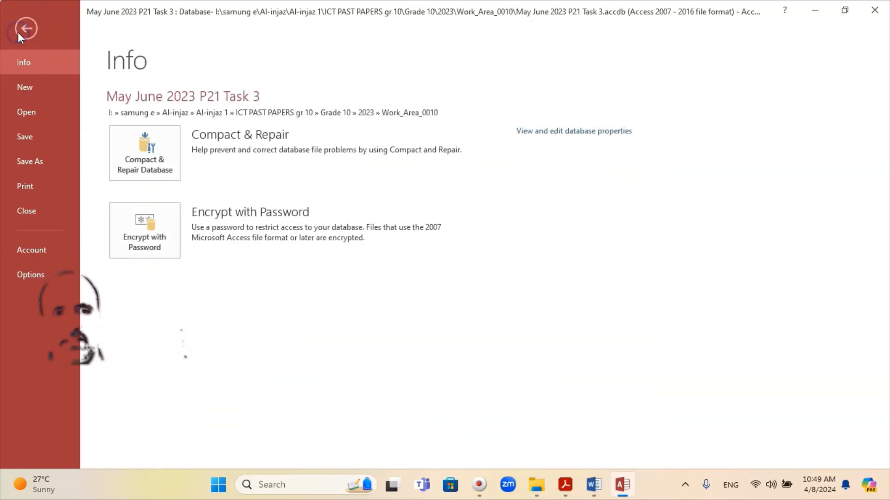
click(46, 185)
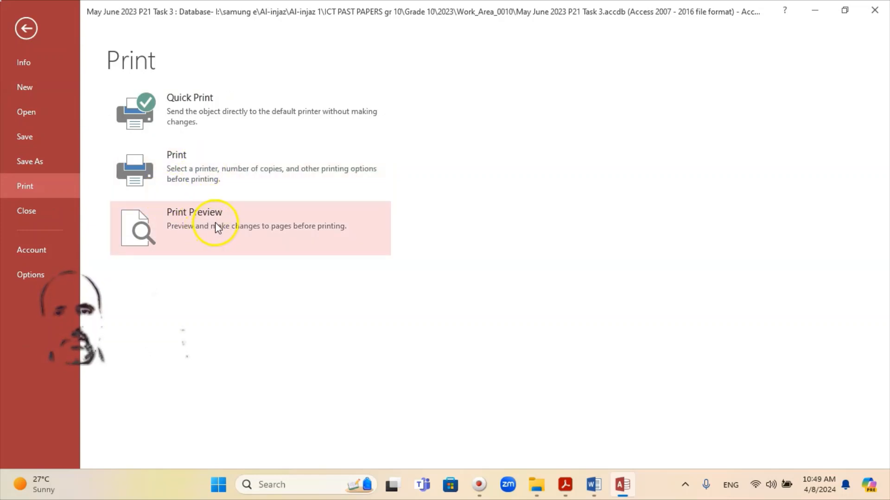
click(236, 230)
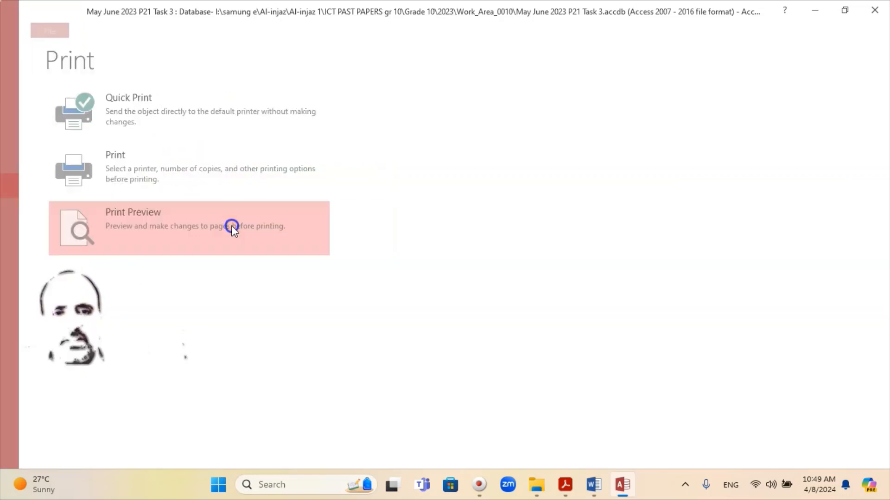
scroll(478, 239, down, 4)
scroll(486, 247, down, 5)
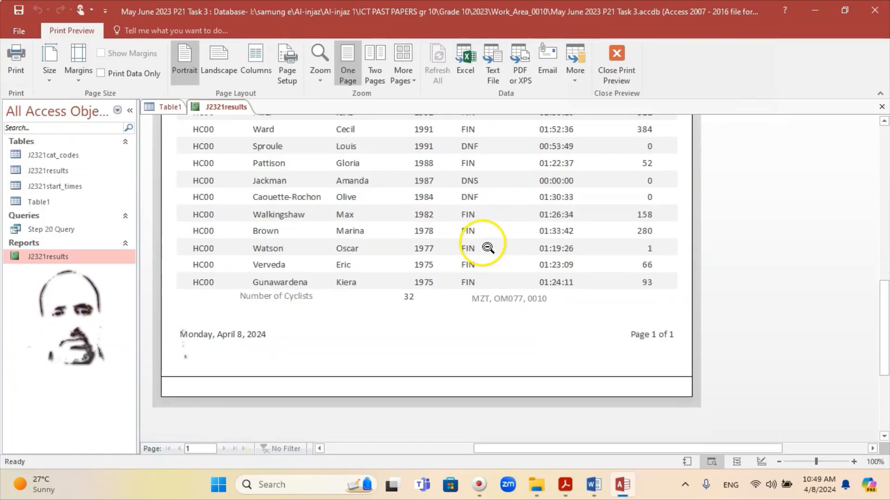
scroll(487, 248, up, 3)
scroll(486, 248, up, 6)
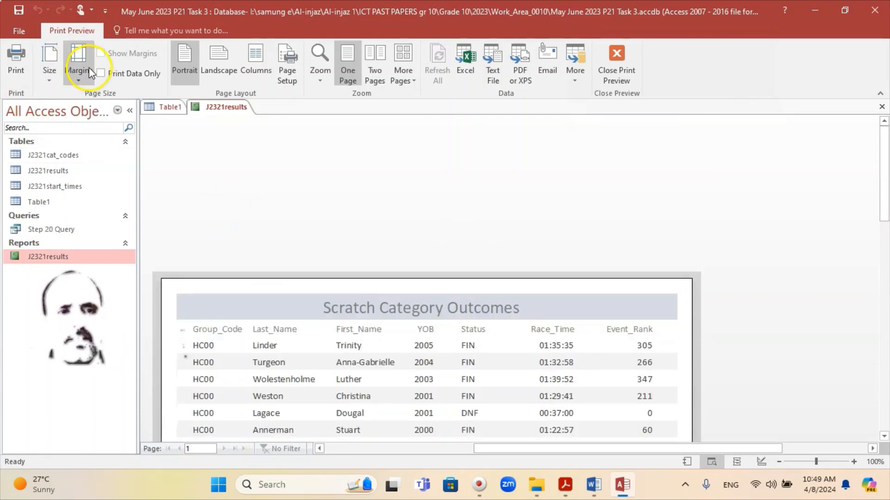
Pick the HP DJ 2130 series printer, dismiss the Print dialog without printing, and close the report
click(17, 71)
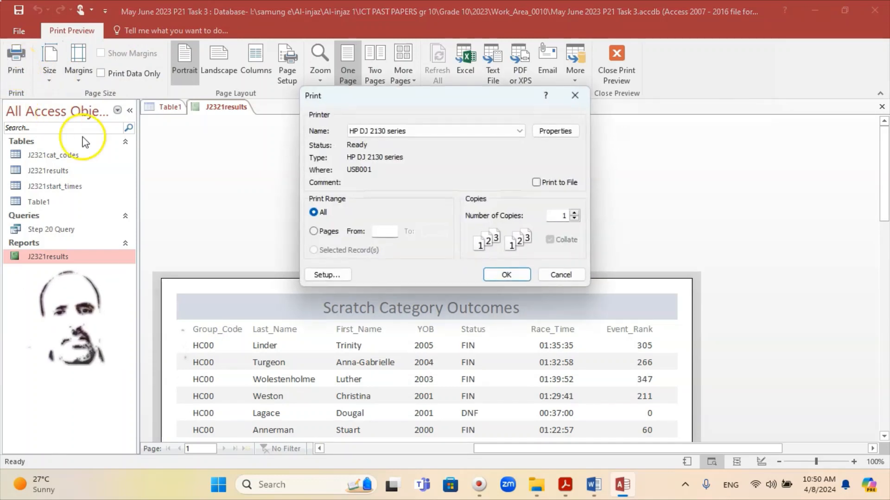
click(519, 132)
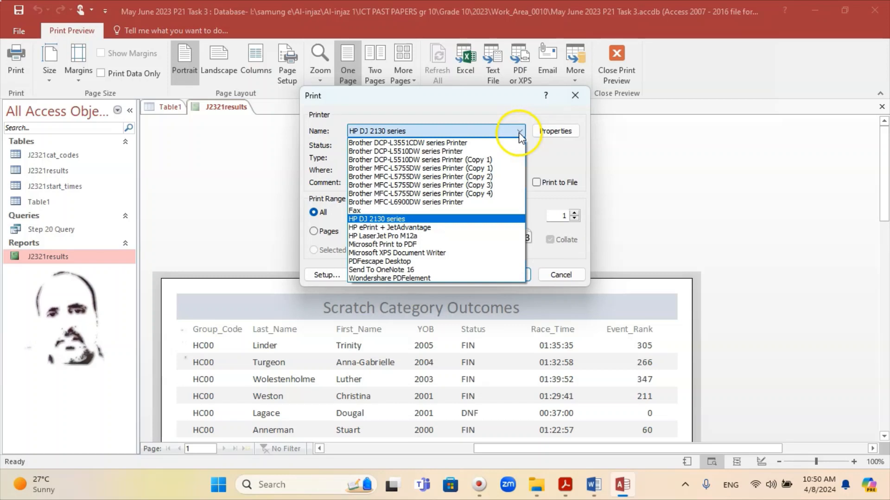
click(487, 219)
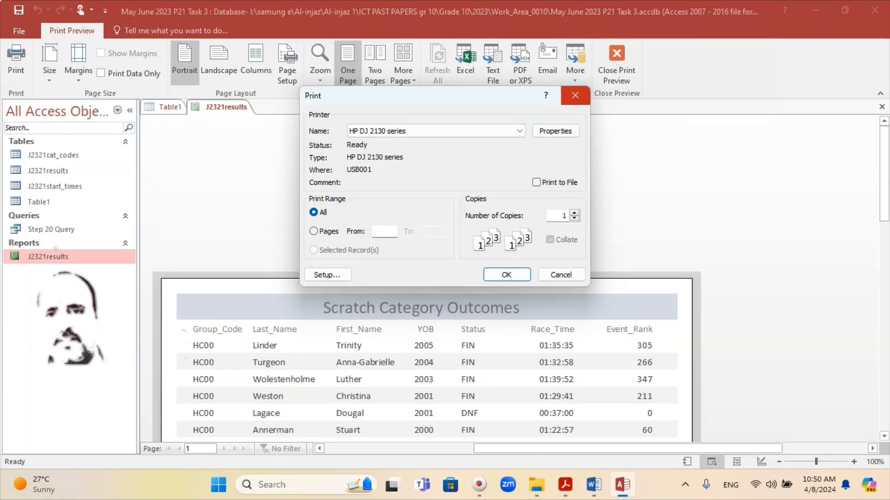
drag(533, 96, 451, 96)
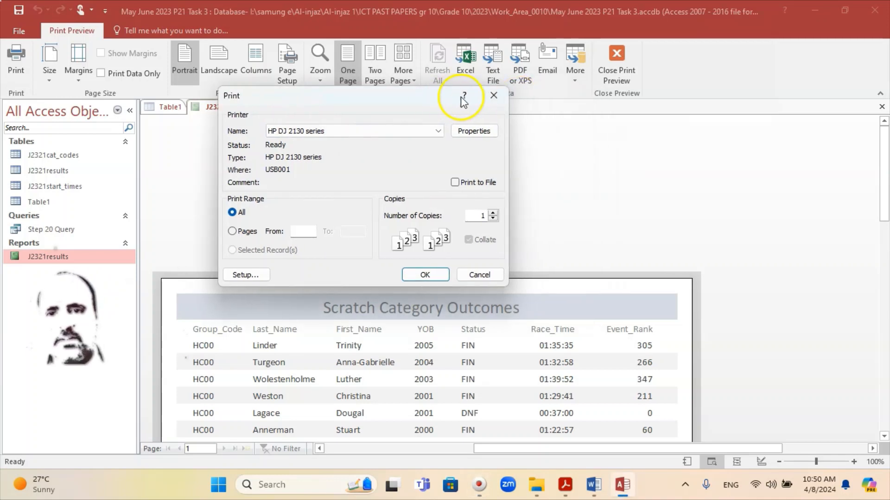
click(491, 95)
scroll(324, 176, down, 1)
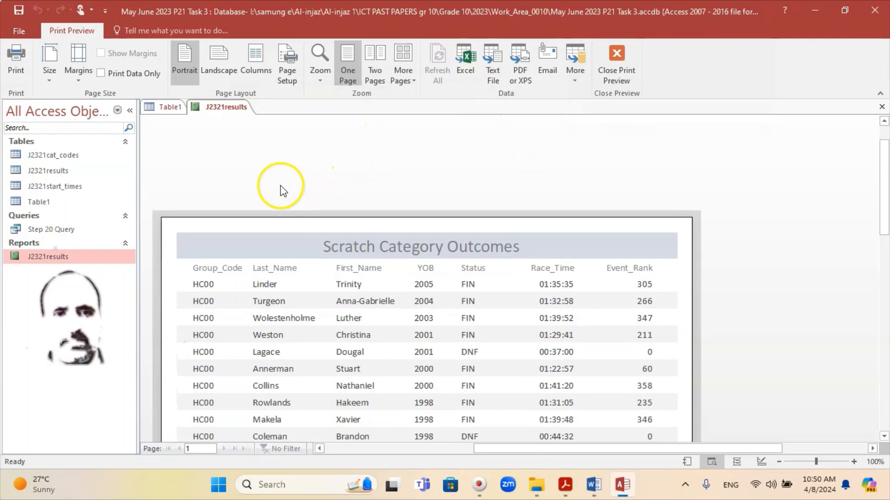
right_click(209, 104)
click(227, 124)
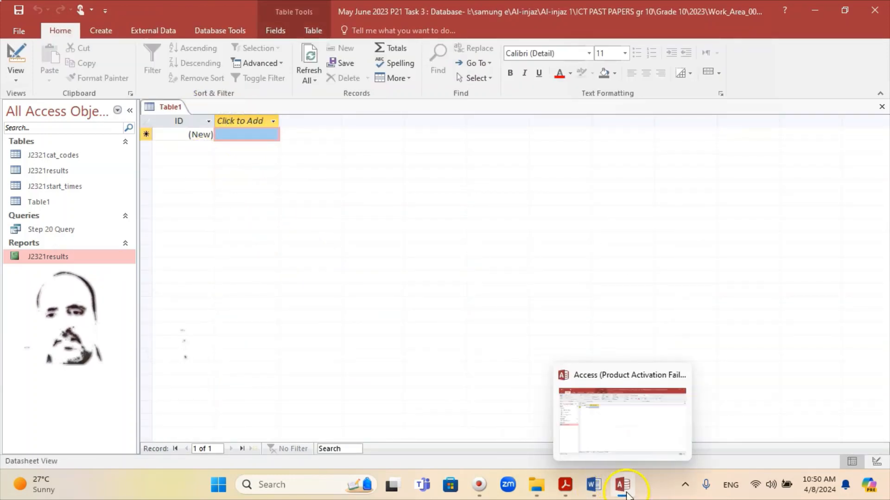
Minimise Access and scroll the exam PDF to question 21's Power Club Results requirements on page 9
click(624, 486)
scroll(363, 303, down, 5)
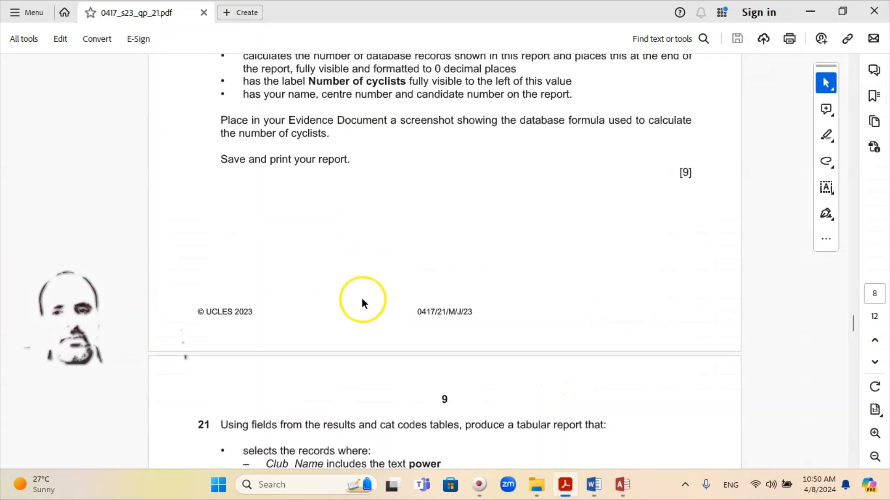
scroll(361, 298, down, 6)
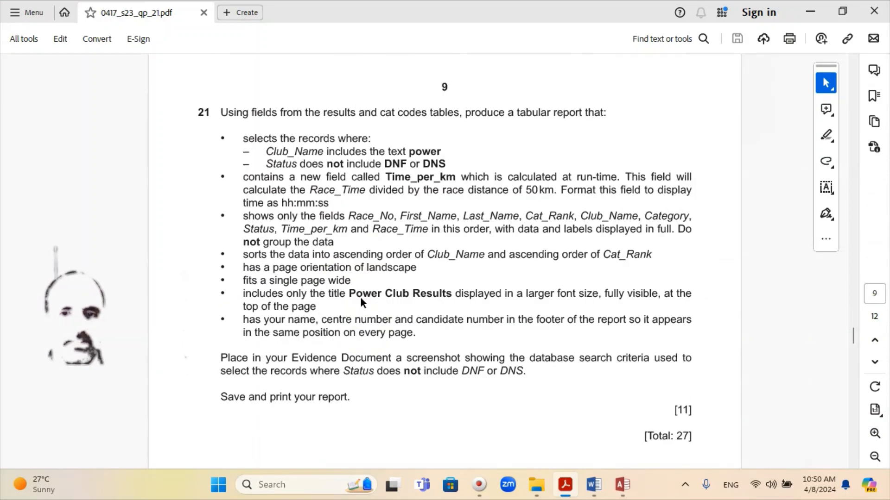
scroll(361, 300, up, 1)
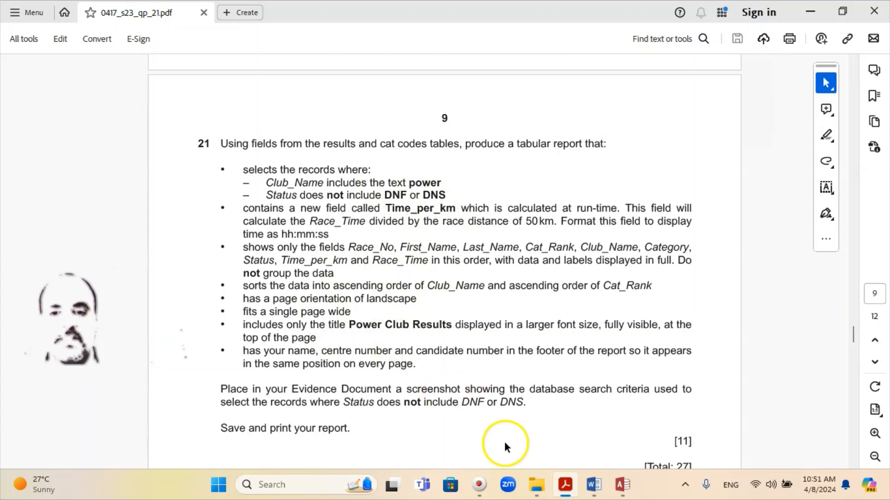
mouse_move(625, 497)
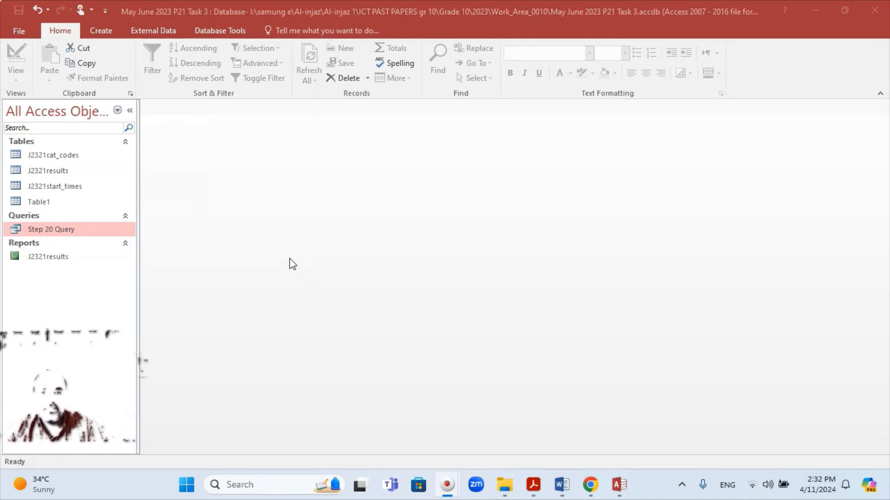
Create a Query Design and add the J2321cat_codes, J2321results and J2321start_times tables
click(100, 31)
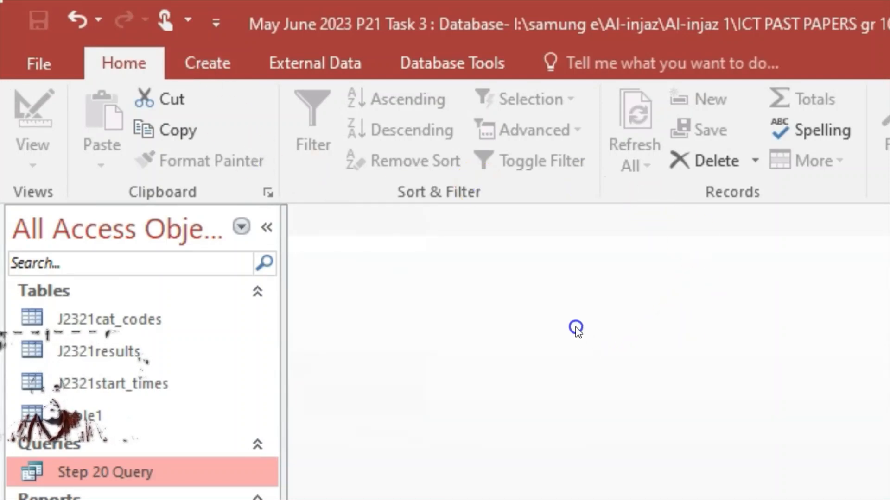
click(196, 57)
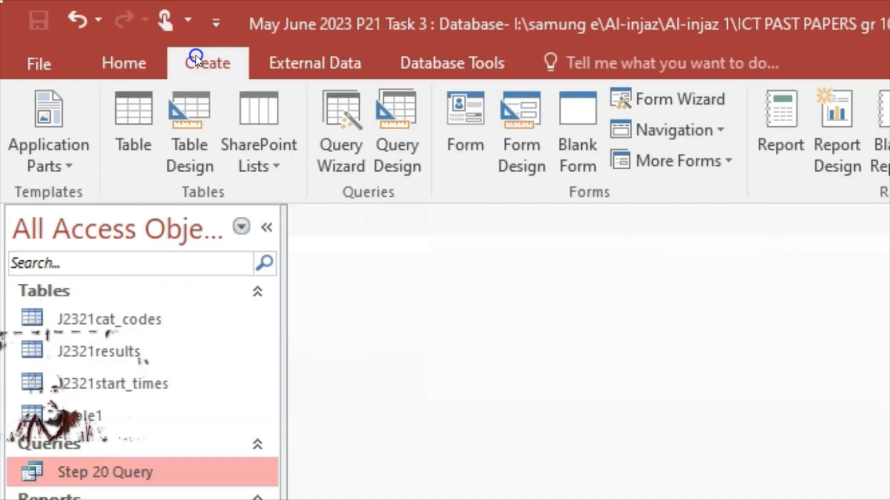
click(389, 113)
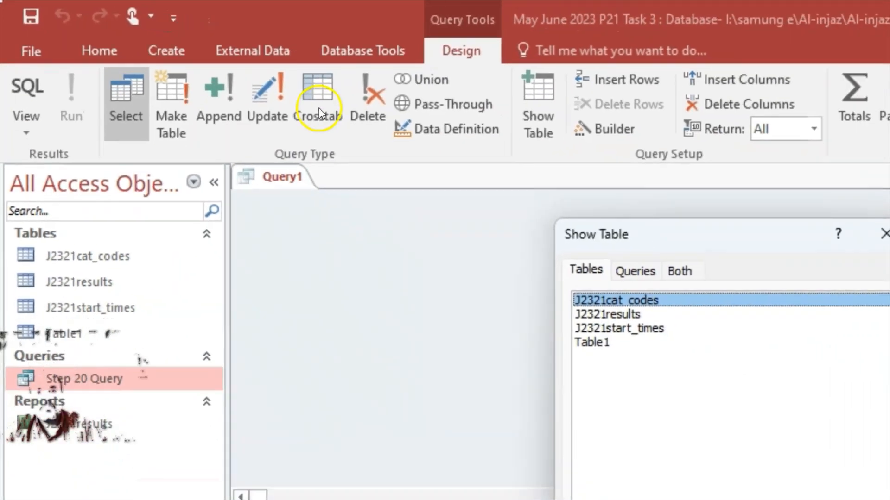
drag(746, 235, 744, 190)
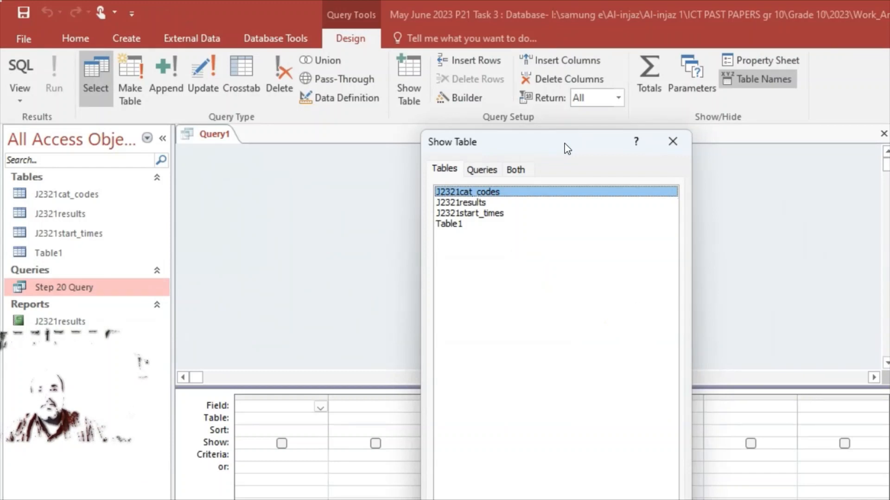
ctrl+click(488, 213)
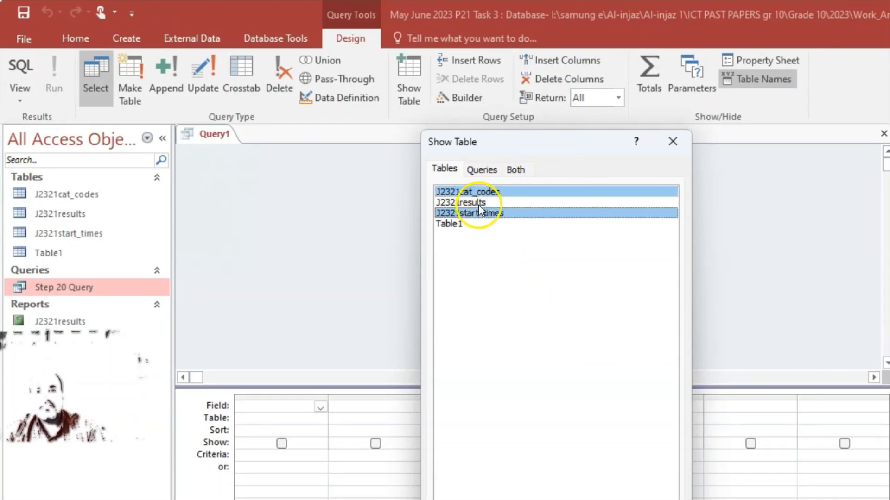
ctrl+click(476, 204)
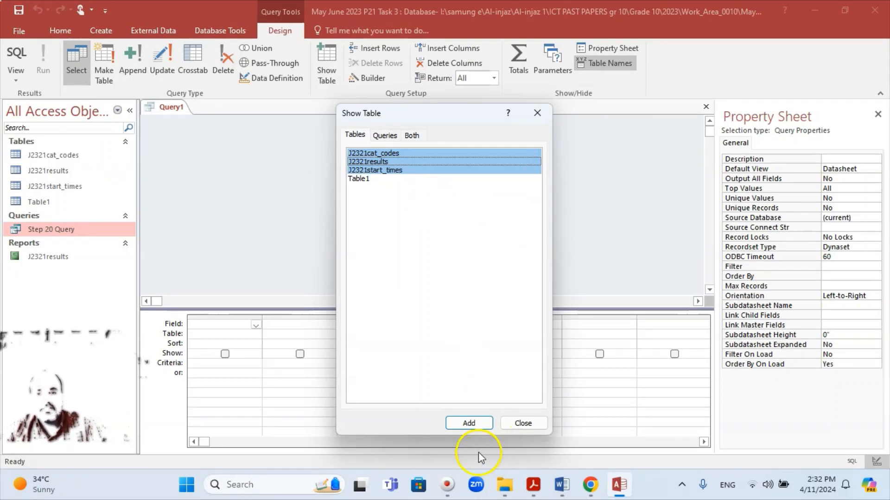
click(469, 421)
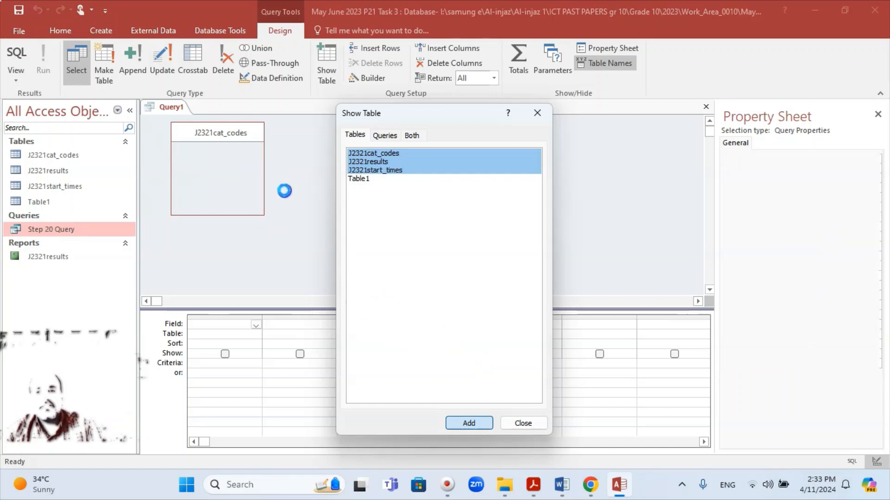
click(533, 429)
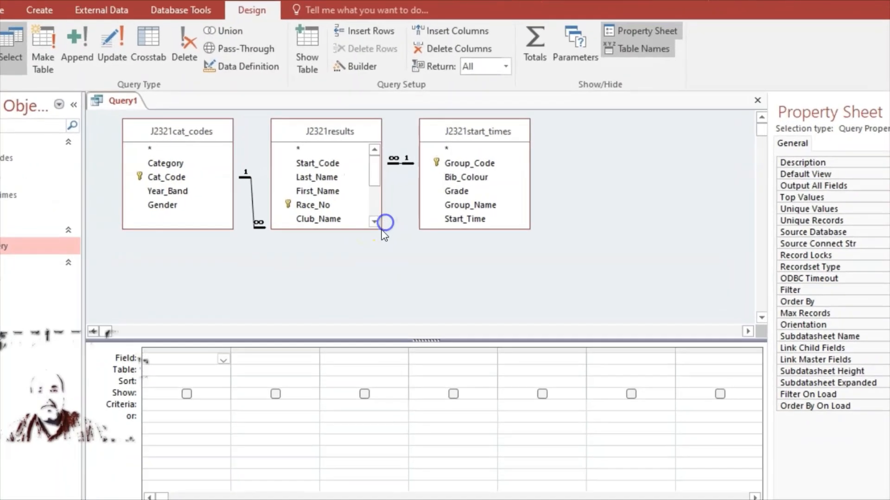
Enlarge the J2321results field list to show every field and move J2321start_times right to reveal its join
drag(381, 229, 399, 276)
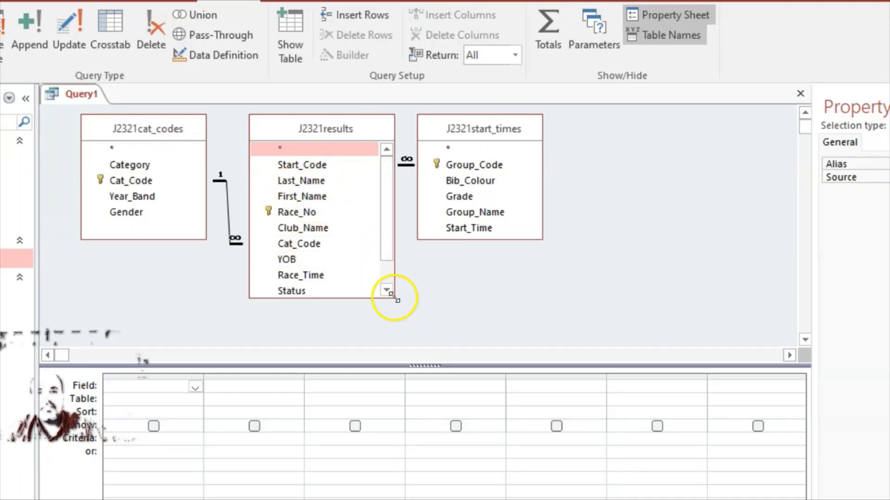
drag(394, 298, 414, 342)
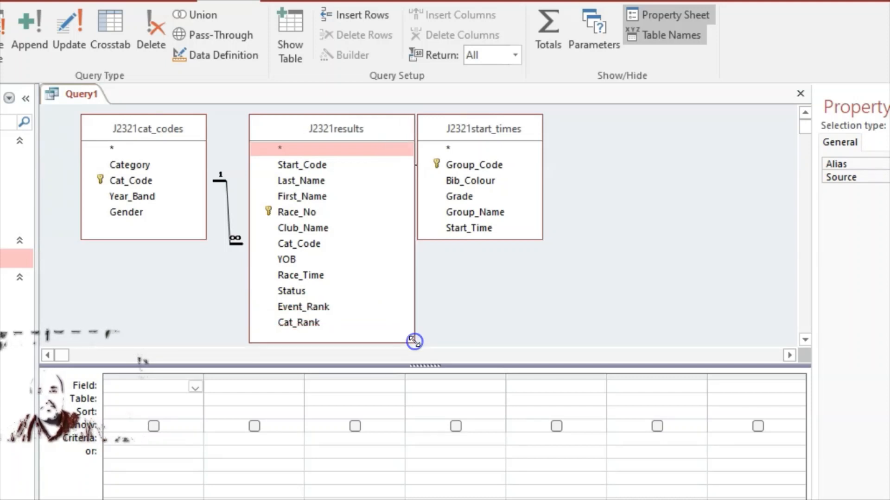
drag(533, 130, 628, 176)
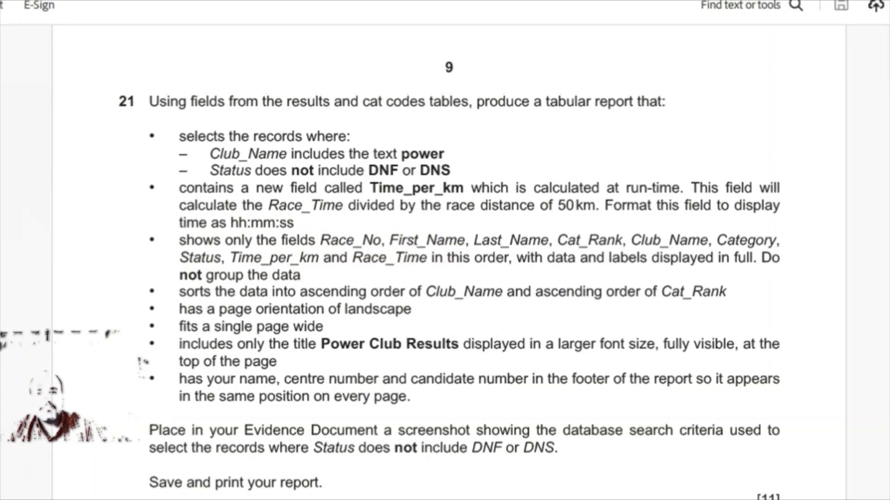
key(alt+Tab)
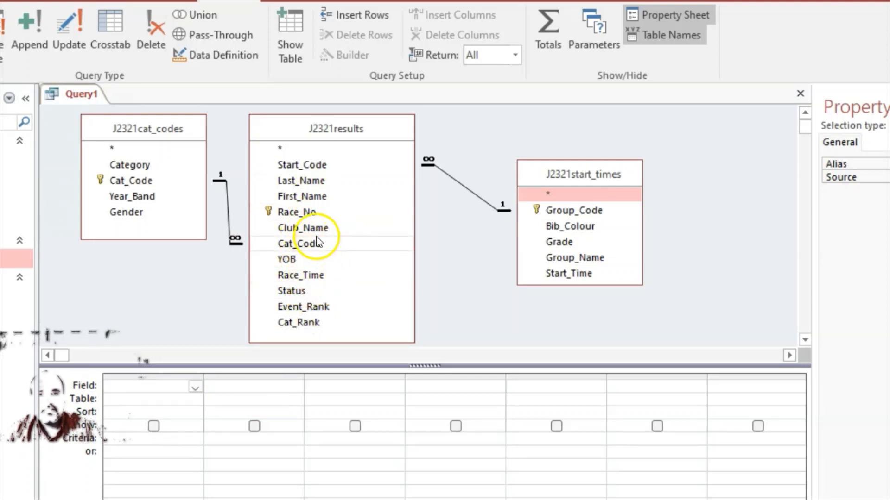
Add Race_No, First_Name, Last_Name and Cat_Rank to the query grid
double_click(309, 213)
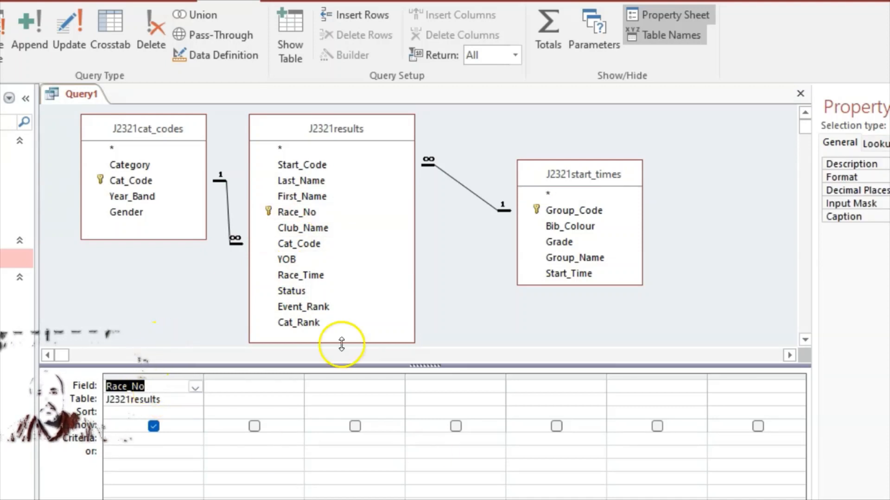
double_click(305, 199)
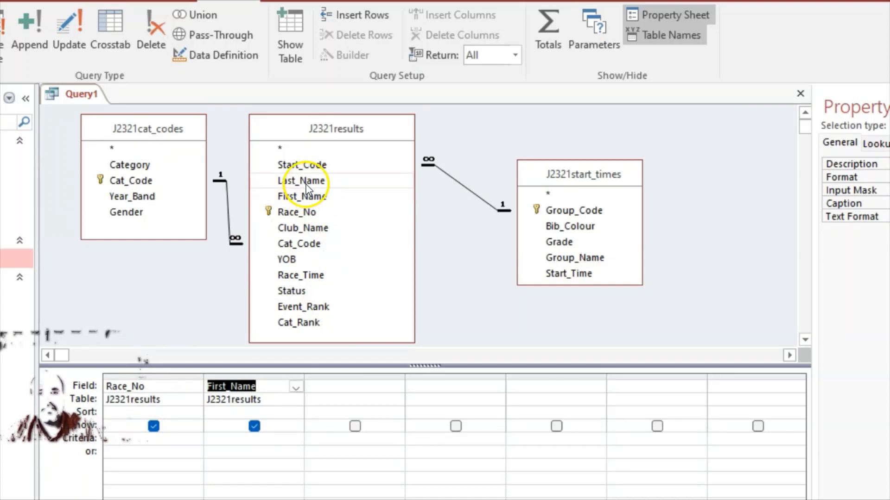
double_click(303, 181)
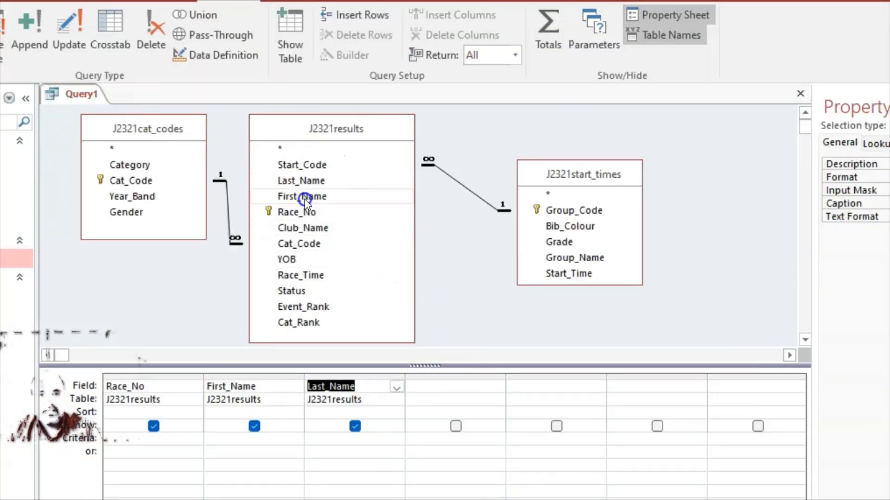
click(301, 325)
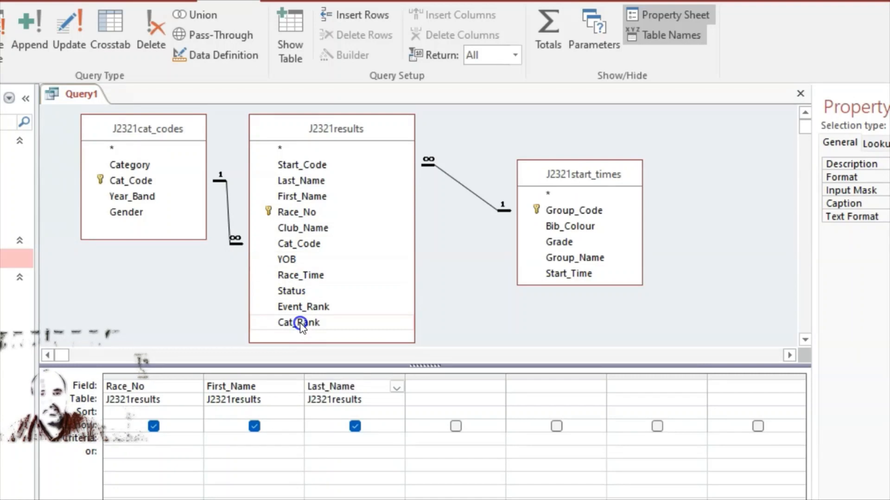
double_click(301, 324)
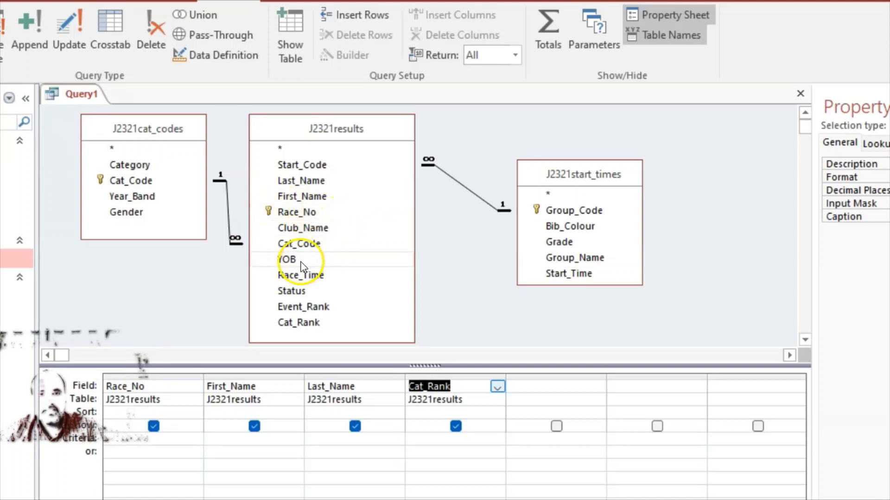
Add Club_Name, Category from J2321cat_codes, and Status to the grid
click(310, 231)
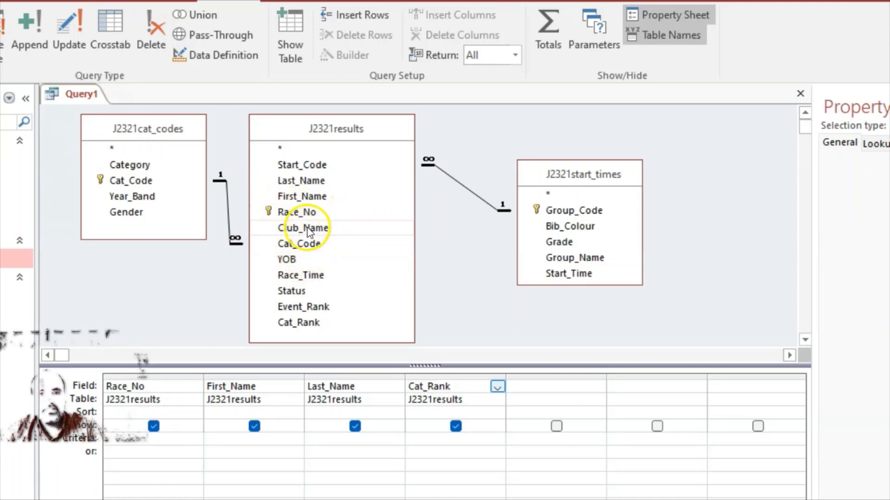
double_click(310, 231)
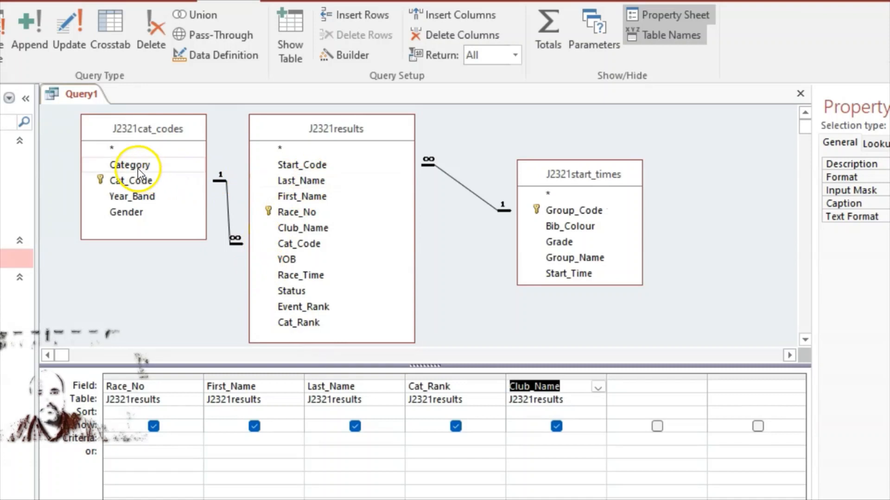
double_click(138, 166)
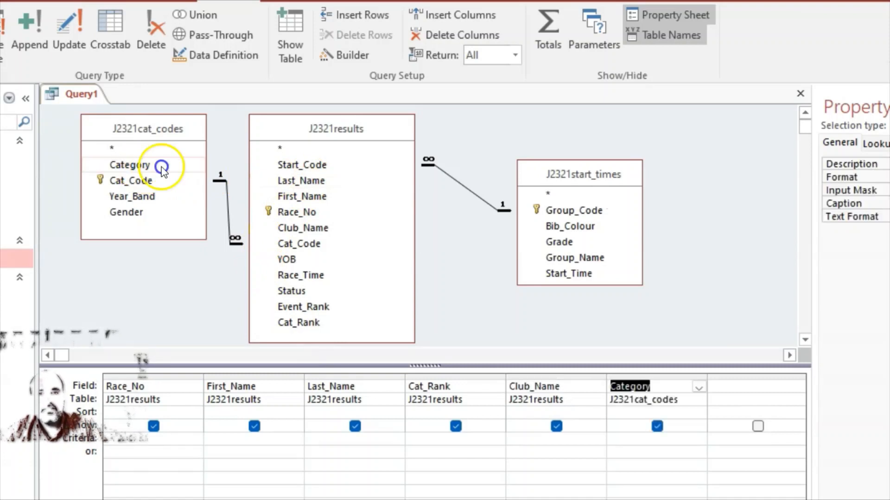
click(294, 291)
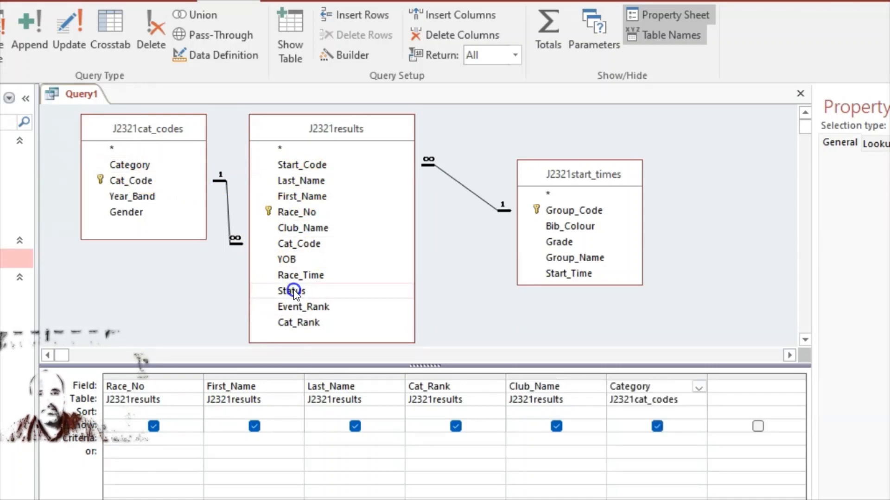
double_click(293, 291)
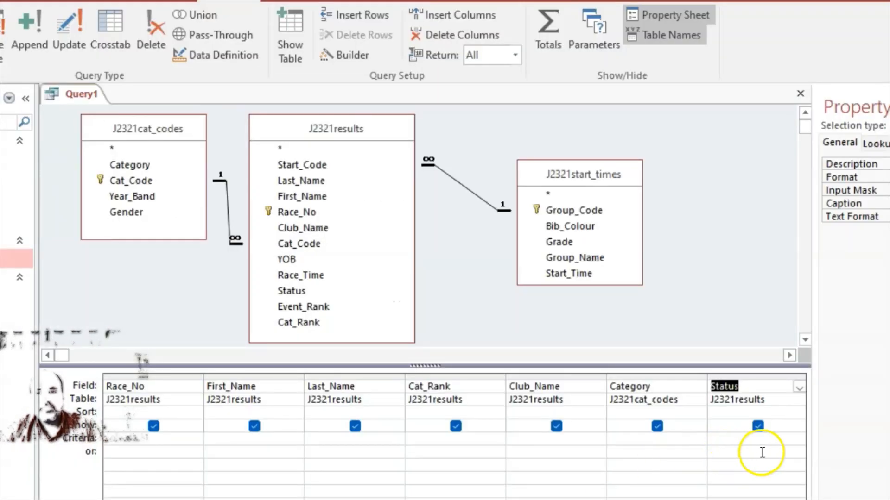
scroll(454, 436, right, 3)
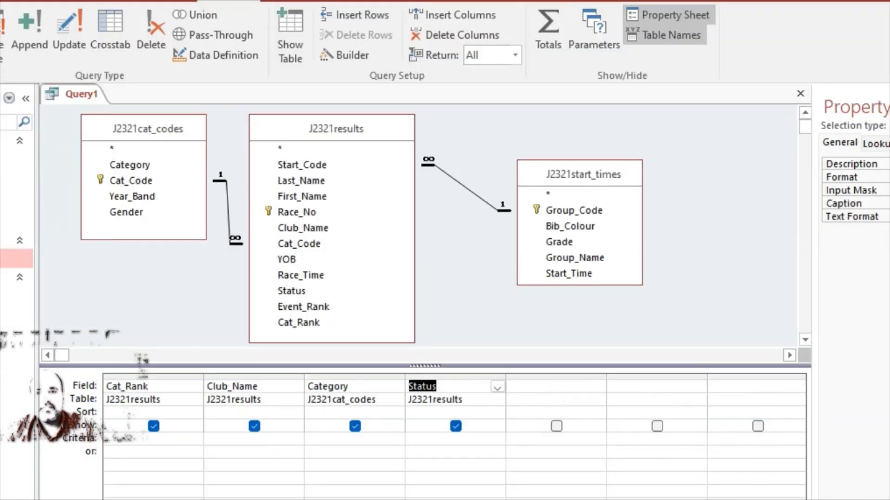
click(554, 384)
Enter the calculated field Time_per_km:([Race_Time]/50) in the column after Status
click(494, 362)
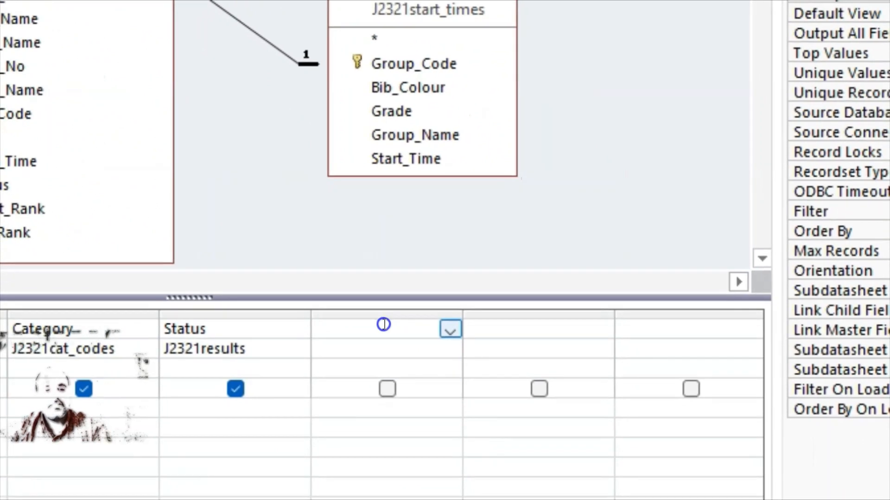
text(Time_per)
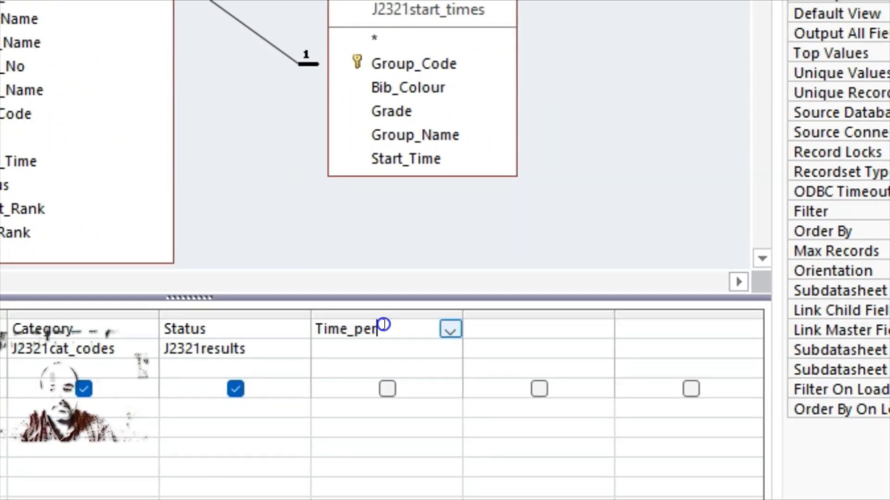
text(_km:[)
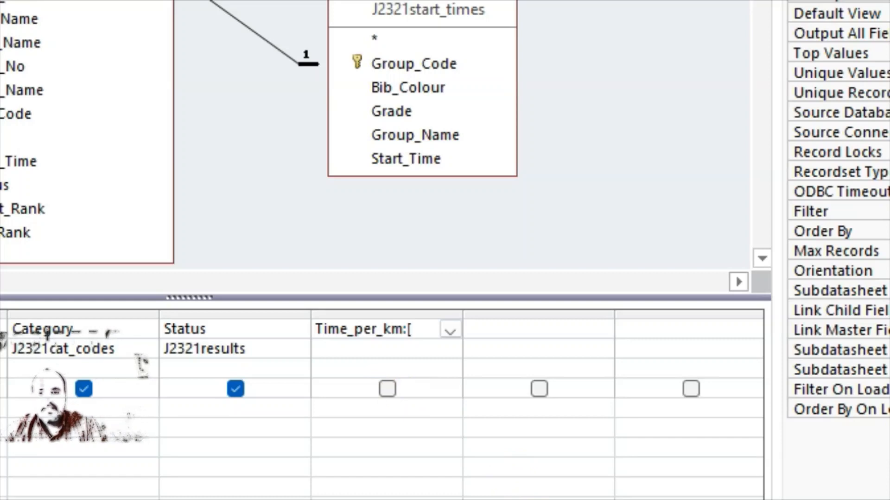
click(406, 497)
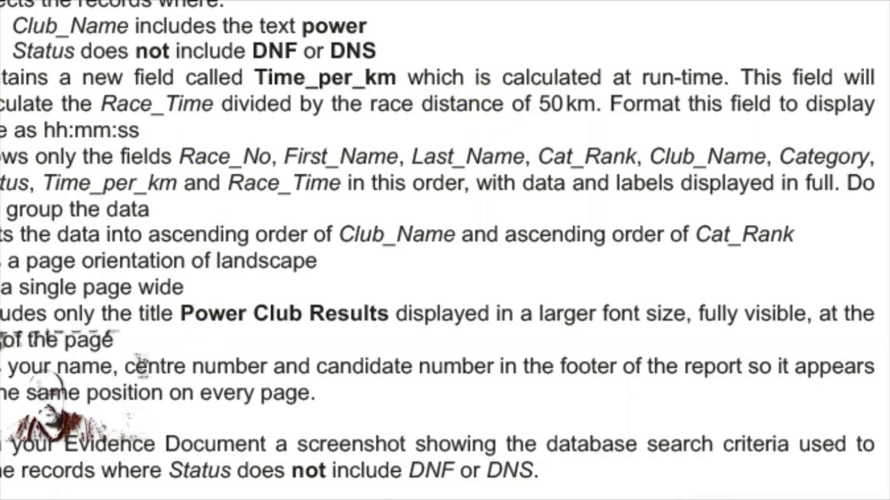
click(695, 499)
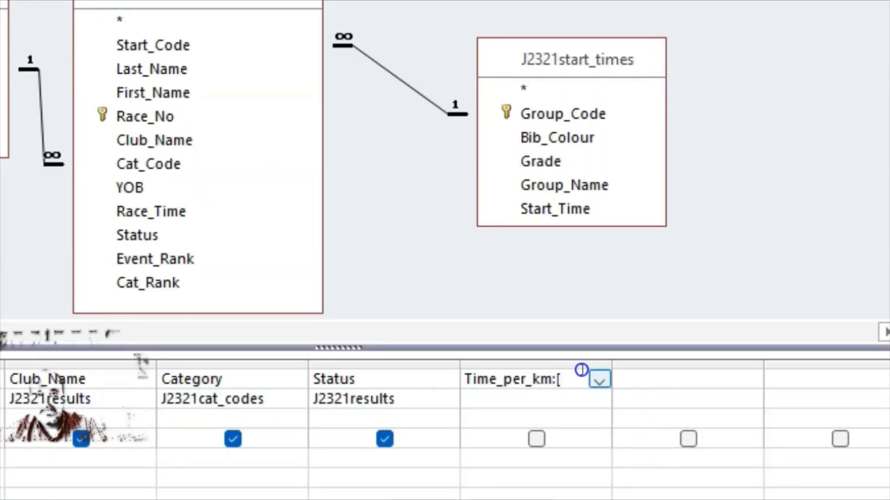
text(ace_T)
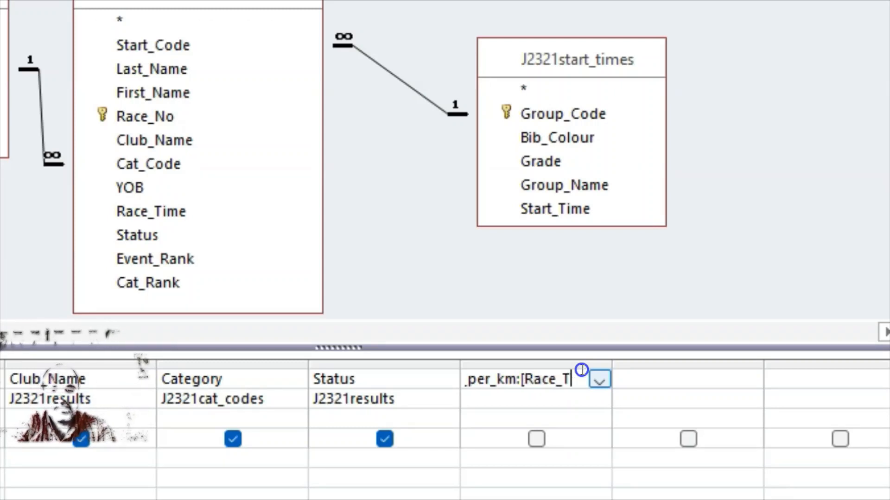
text(ime]/50)
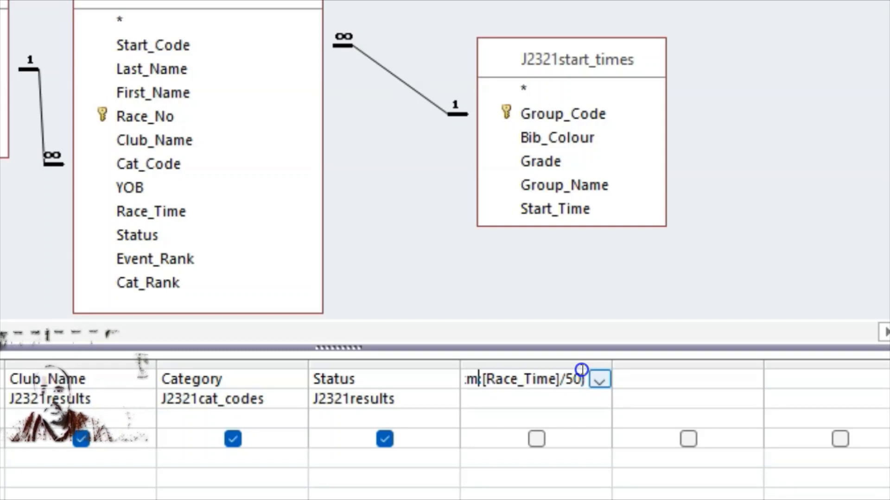
text(()
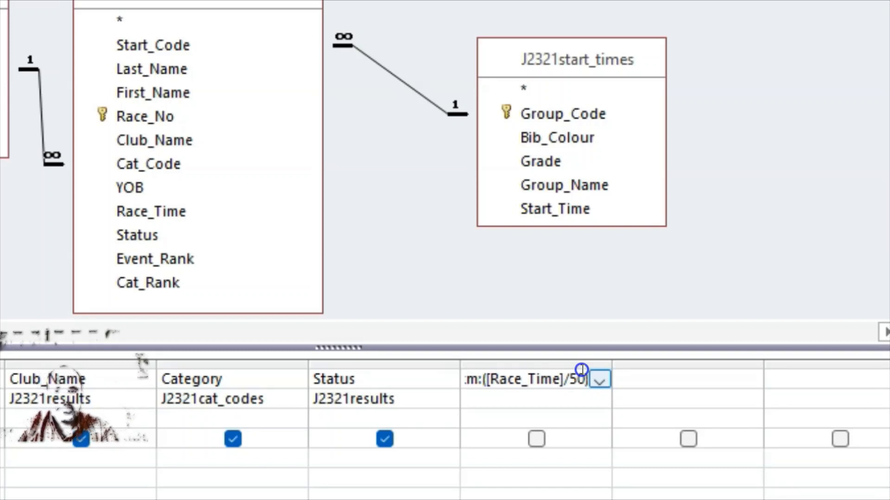
text())
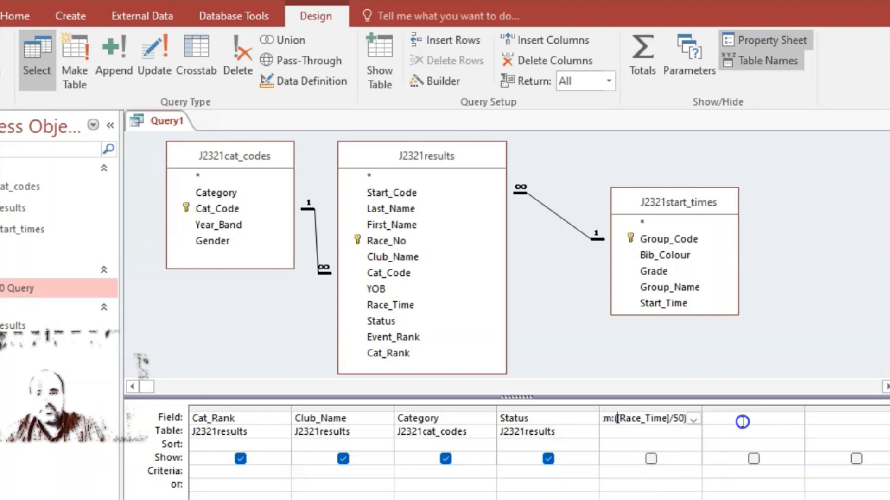
Add Race_Time as the final query column after Time_per_km
click(743, 422)
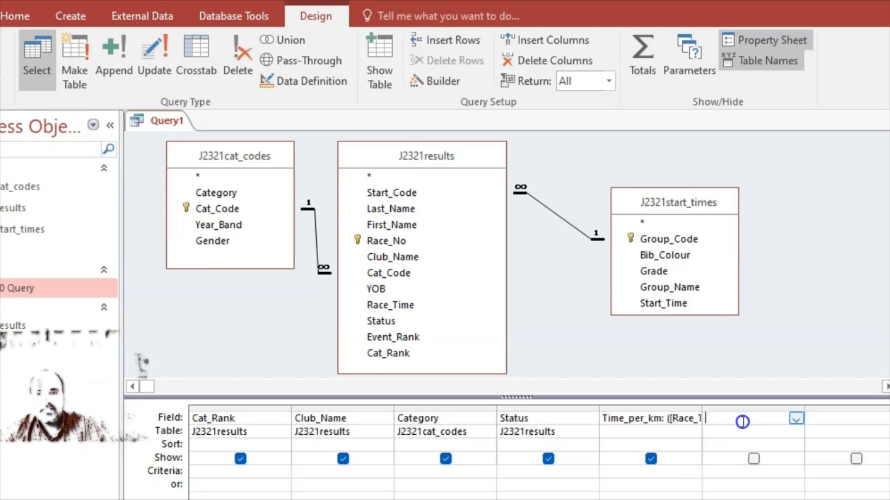
click(396, 197)
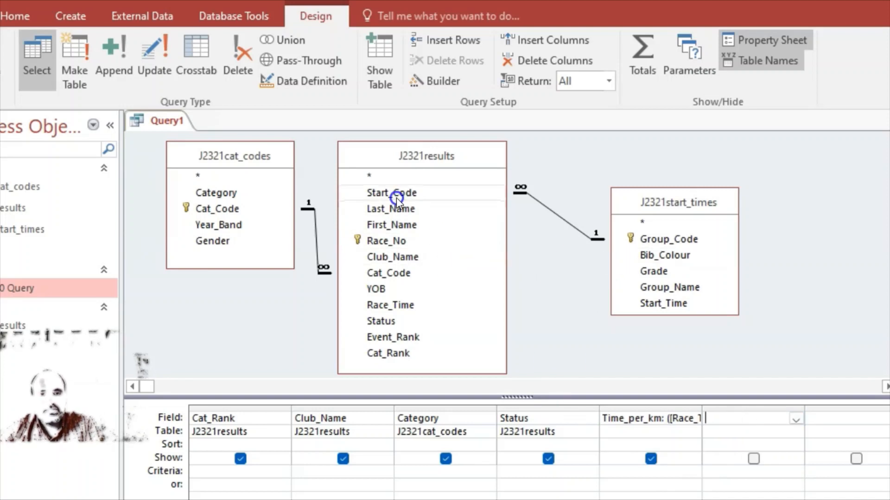
click(397, 254)
click(391, 307)
click(381, 306)
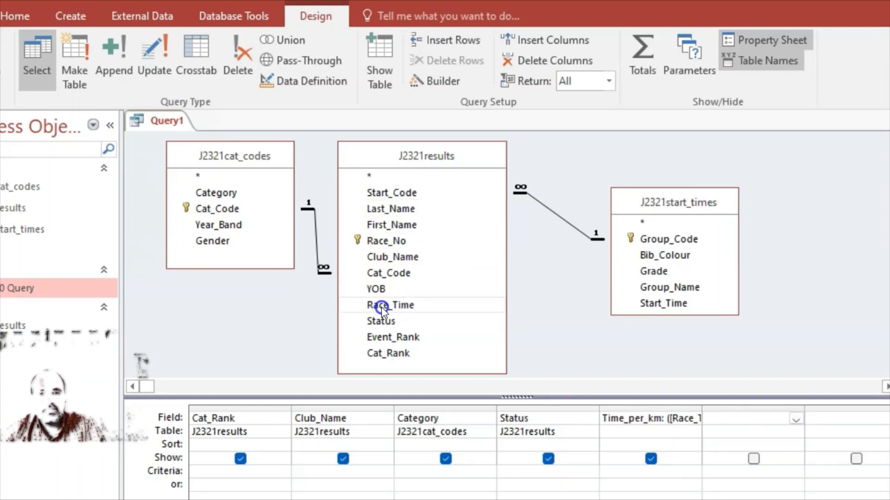
double_click(382, 307)
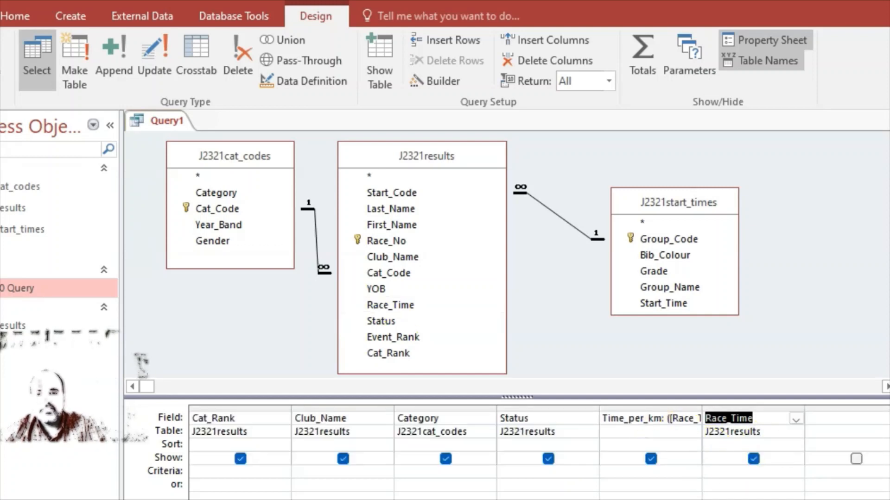
Give the Time_per_km column the hh:mm:ss format in the Property Sheet
key(alt+Tab)
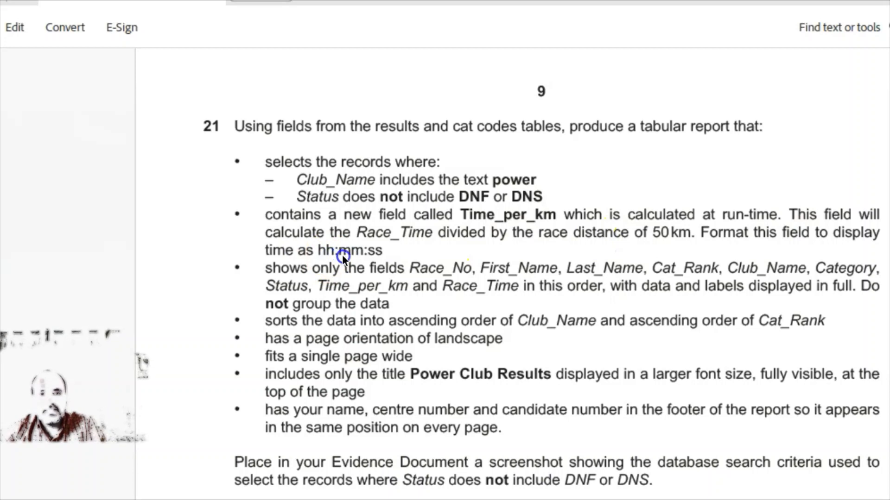
key(alt+Tab)
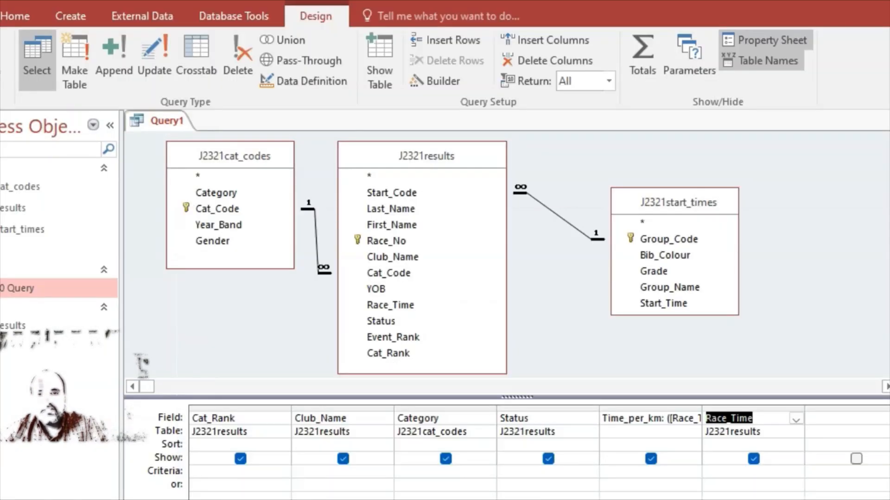
click(625, 418)
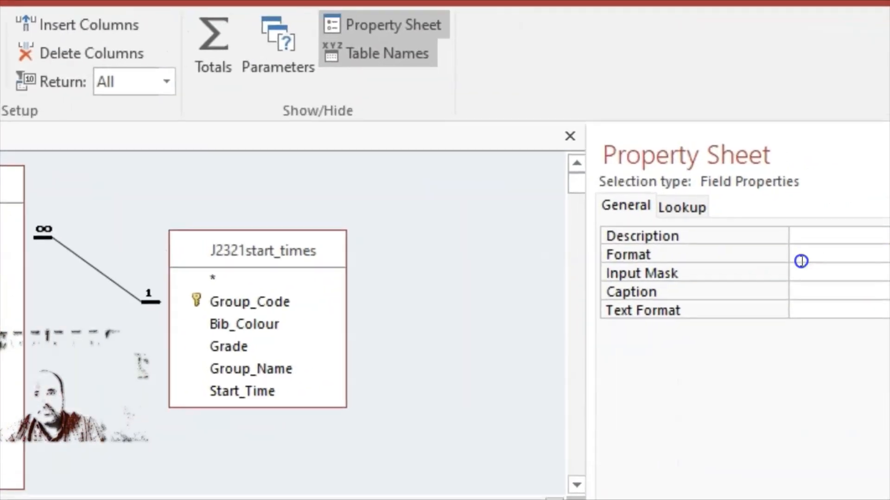
click(780, 257)
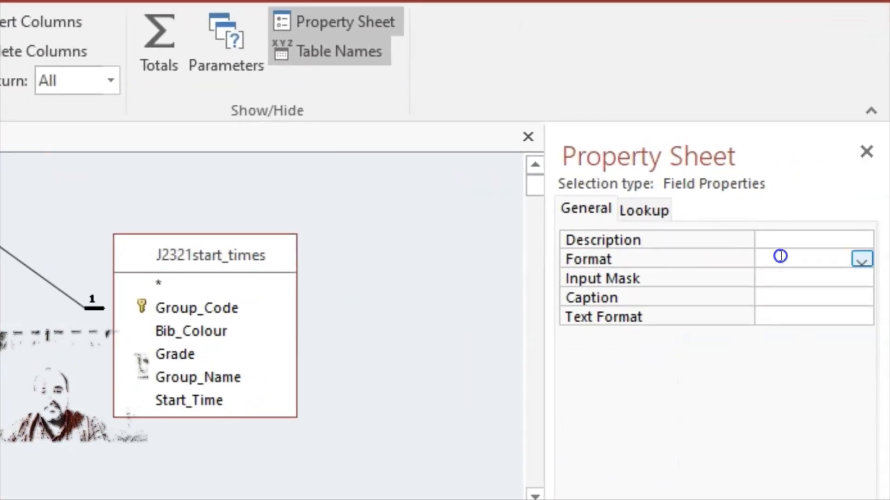
text(hh)
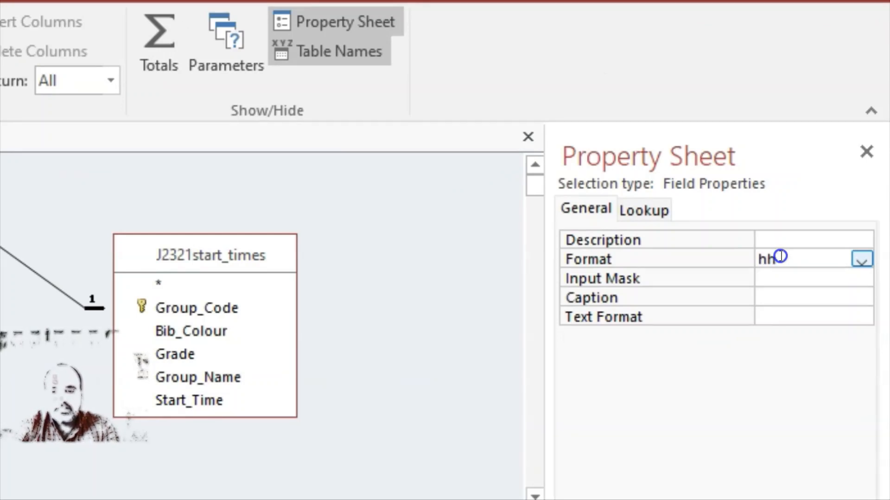
text(:mm)
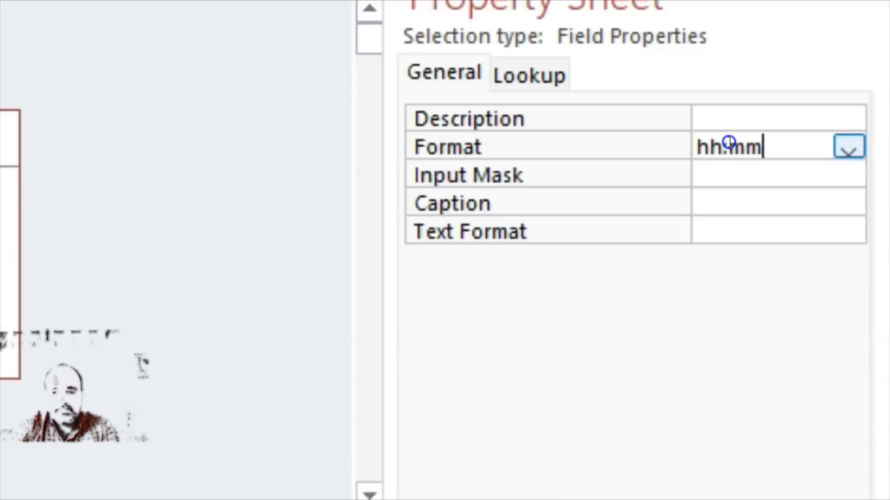
text(:ss)
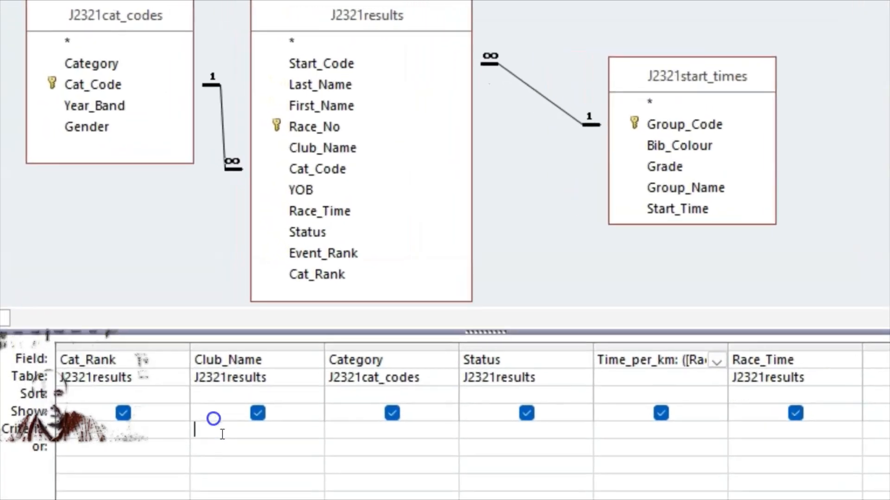
Set the Club_Name criterion to *power* and the Status criterion to Not DNF And Not DNS
click(191, 372)
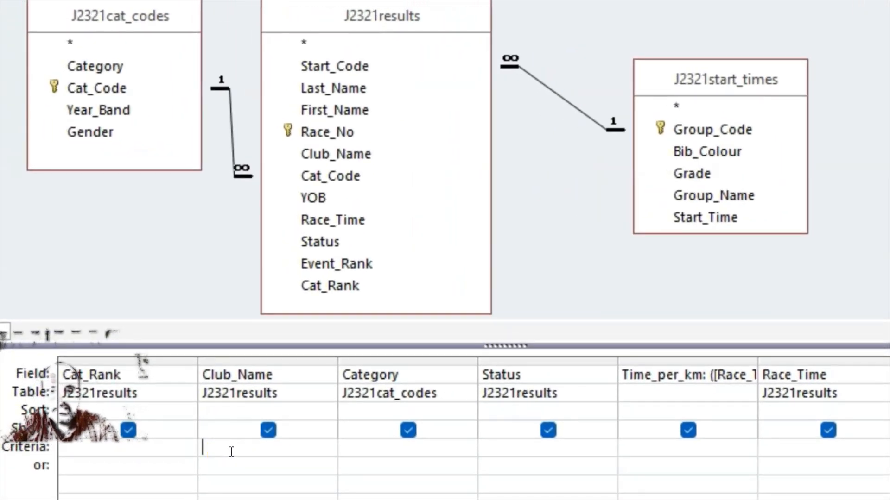
text(*power*)
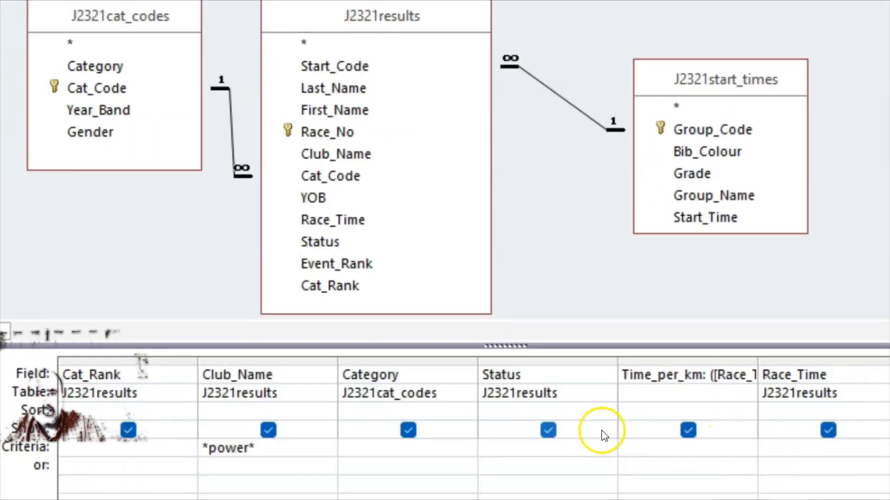
click(510, 453)
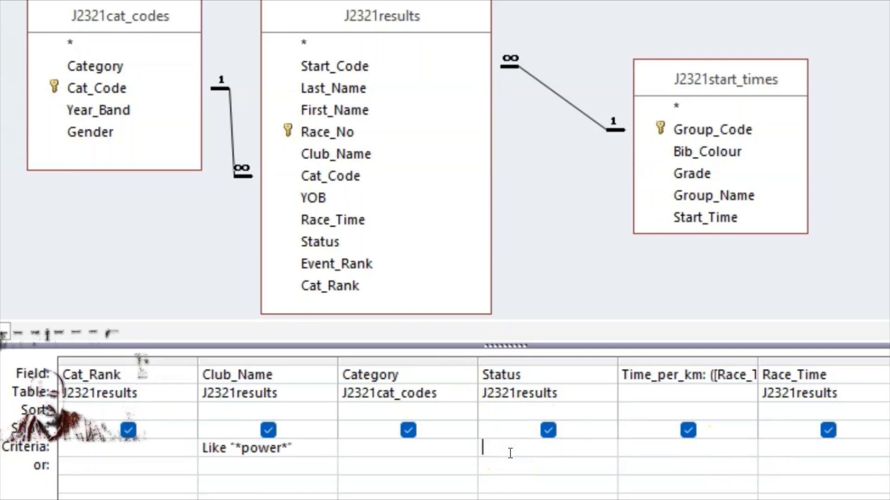
text(Not)
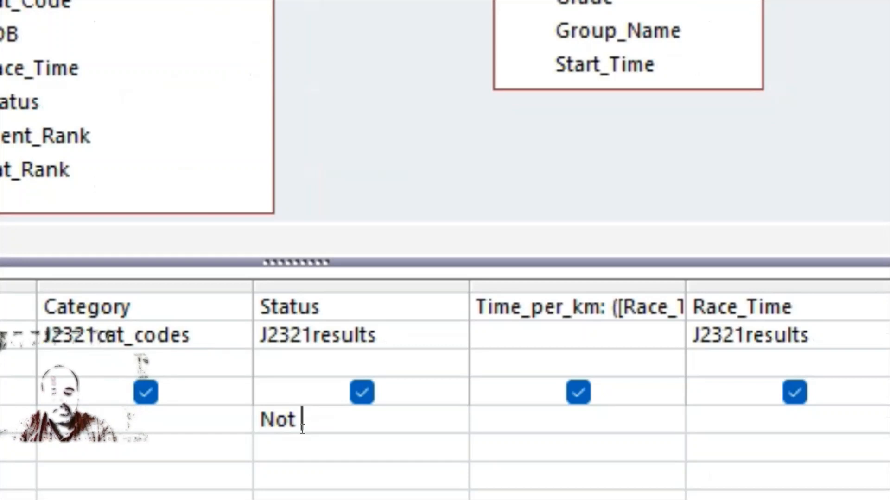
text( DNF )
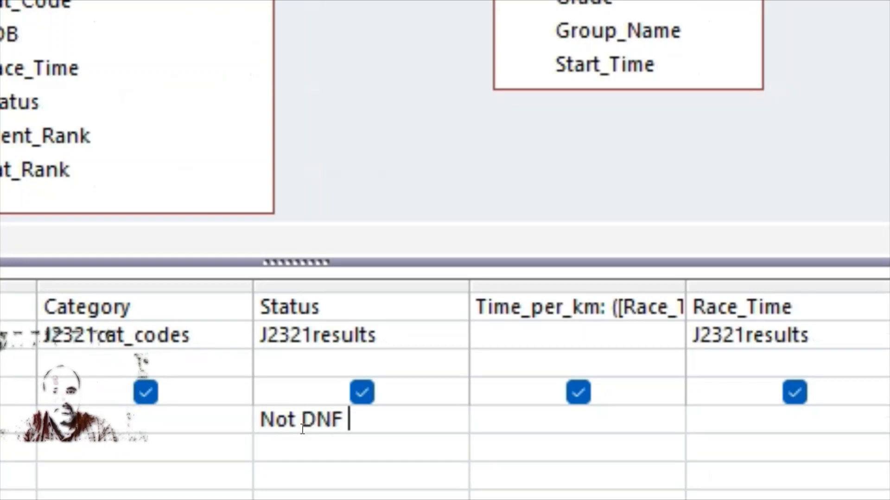
text(And )
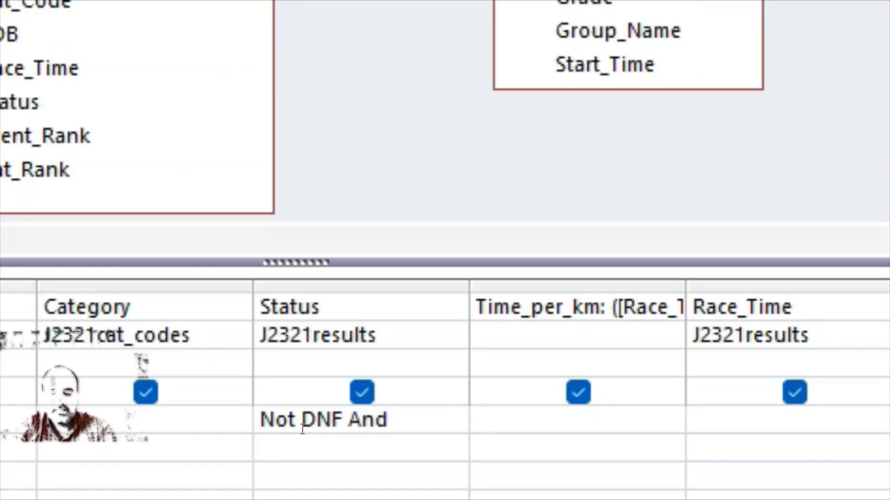
text(Not )
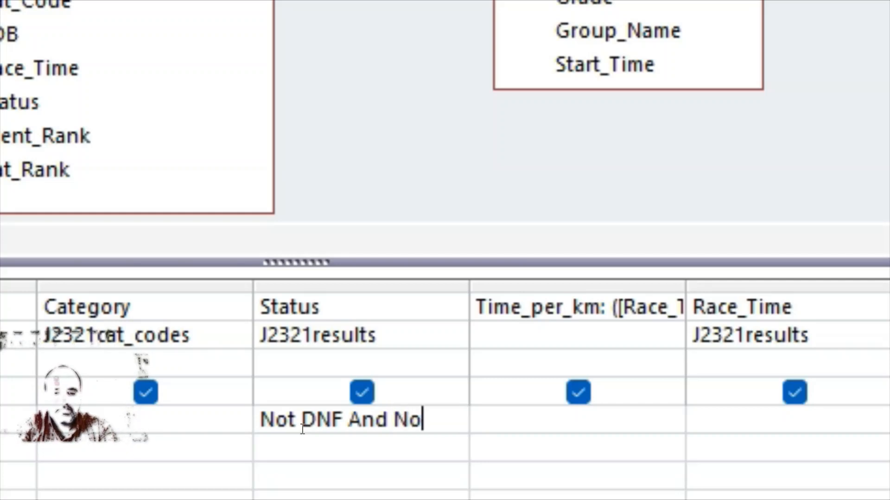
text(DNS)
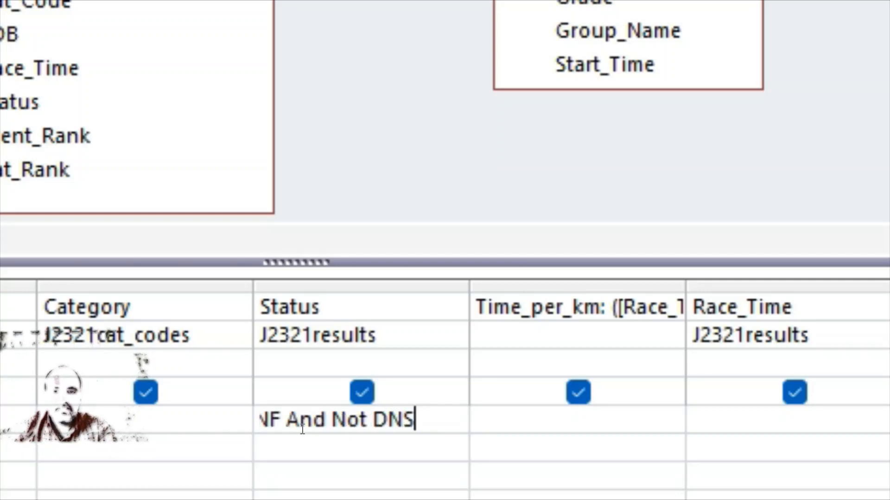
click(179, 486)
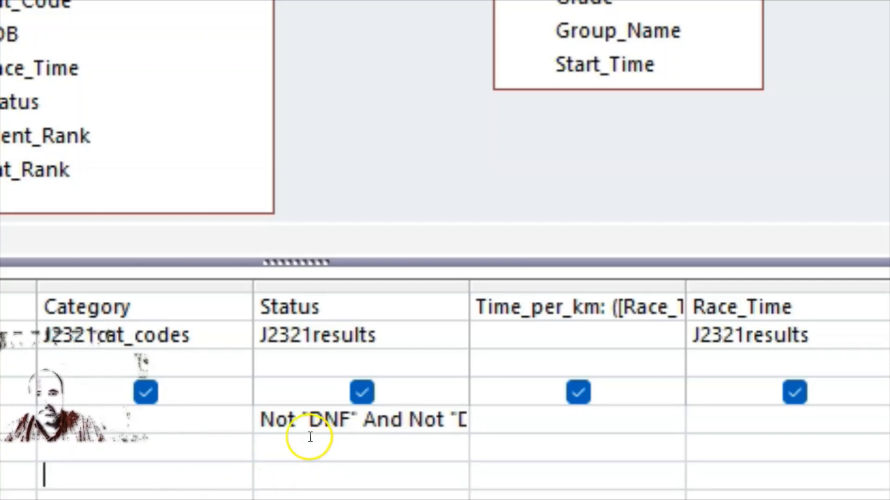
click(453, 426)
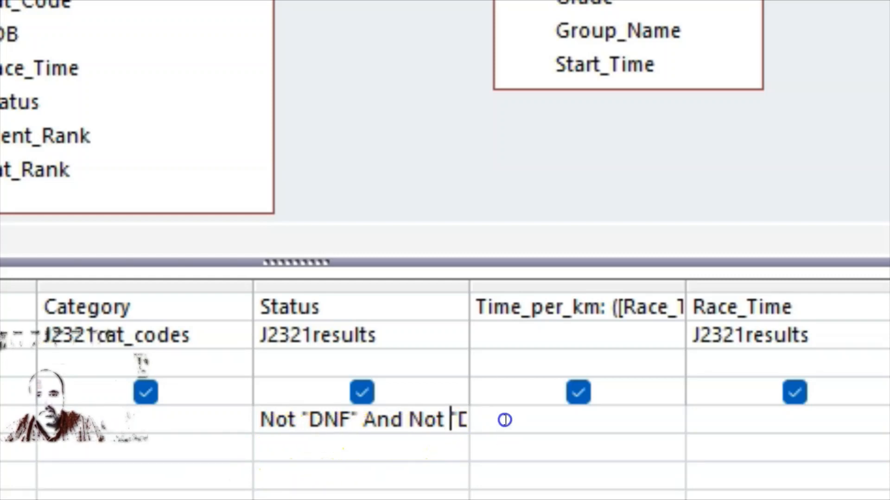
key(Right)
key(Right)
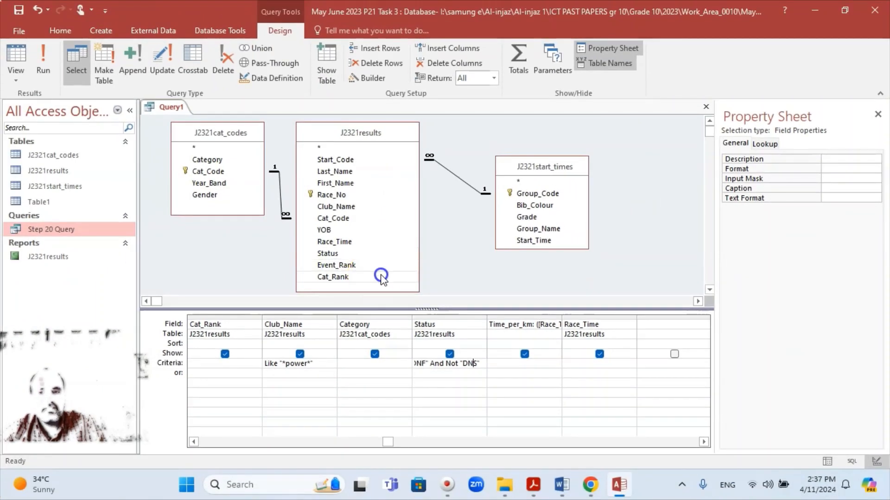
Run the query and scroll through the 45 matching records
click(42, 56)
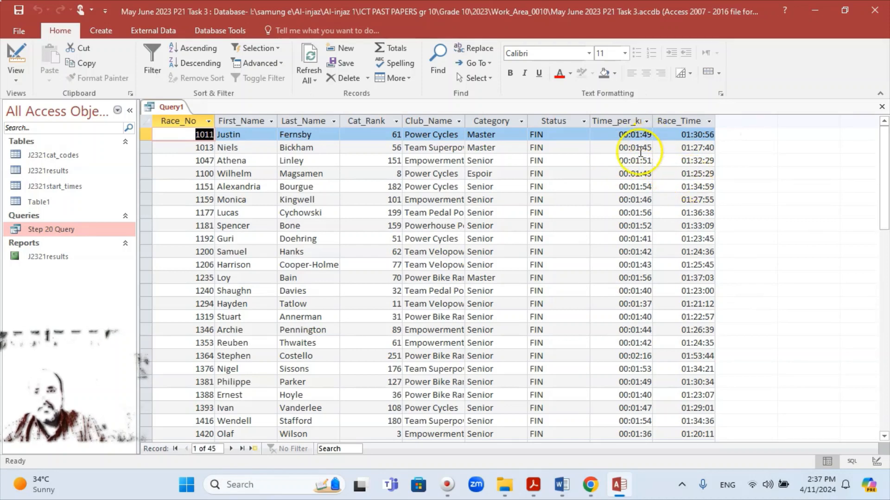
scroll(640, 152, down, 11)
scroll(638, 152, up, 4)
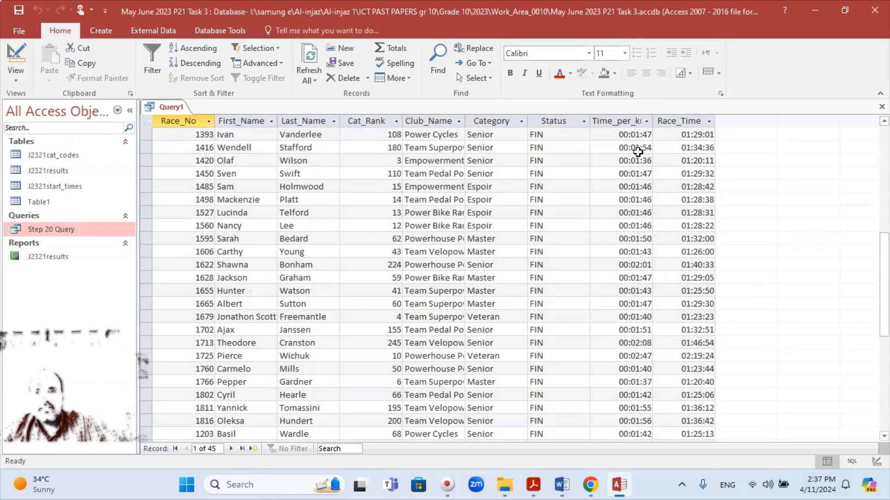
scroll(635, 146, up, 6)
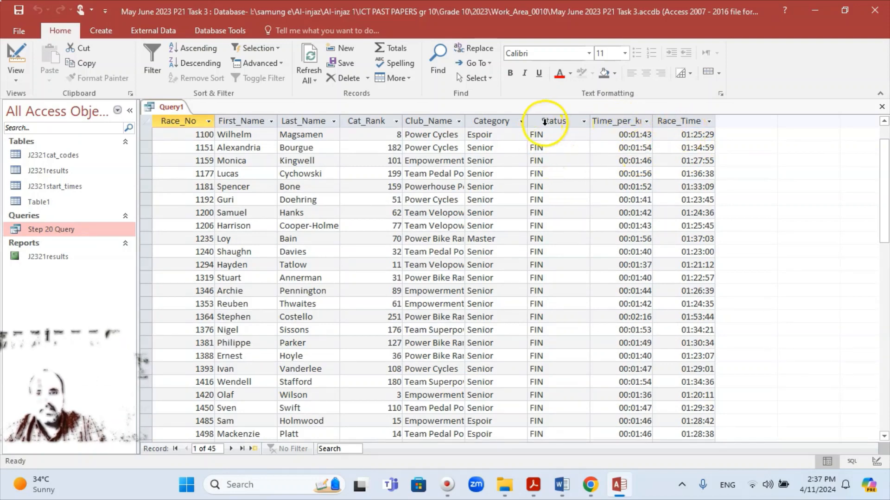
scroll(542, 225, down, 12)
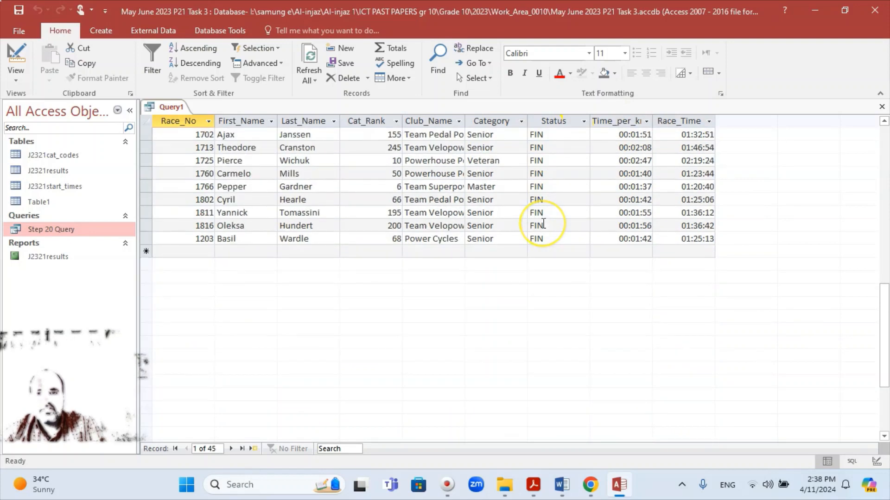
scroll(543, 224, up, 5)
scroll(543, 223, up, 5)
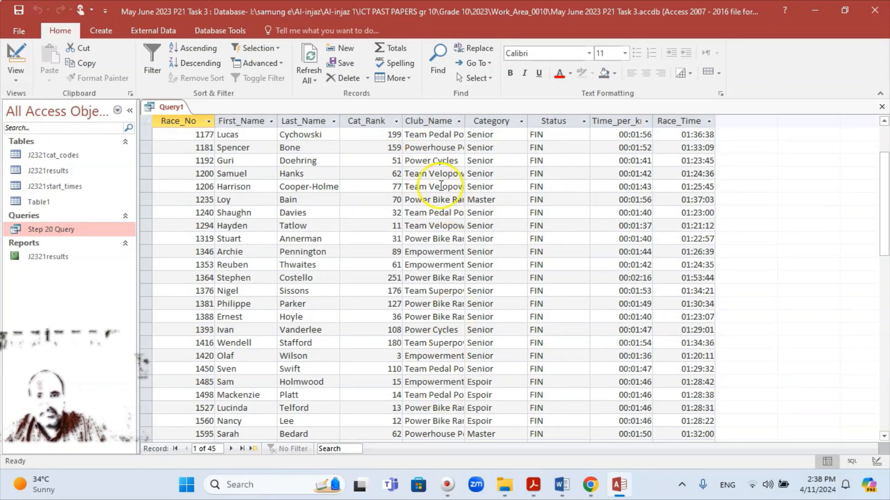
Widen the Club_Name column so full club names show, checking down to race number 1203
click(458, 135)
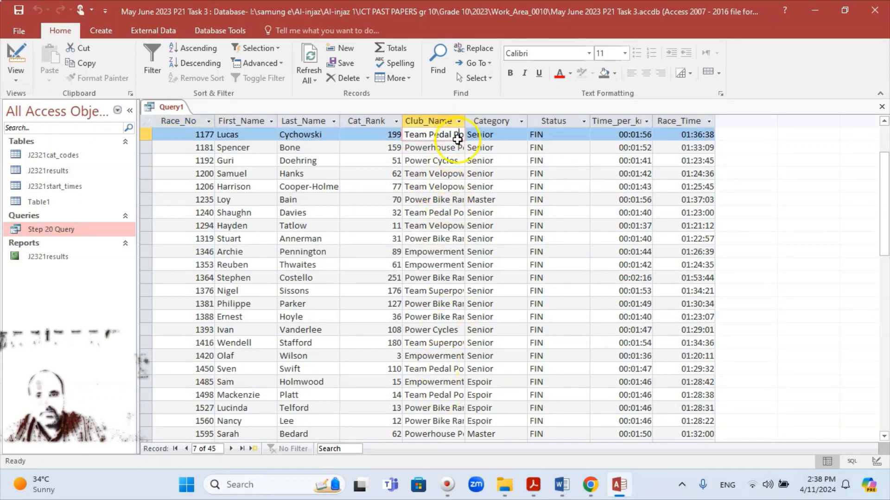
click(458, 148)
click(413, 161)
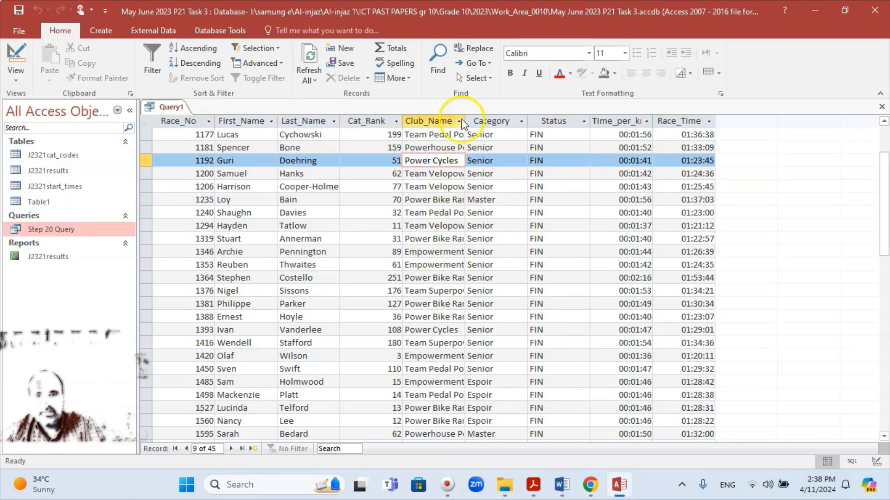
drag(466, 121, 499, 121)
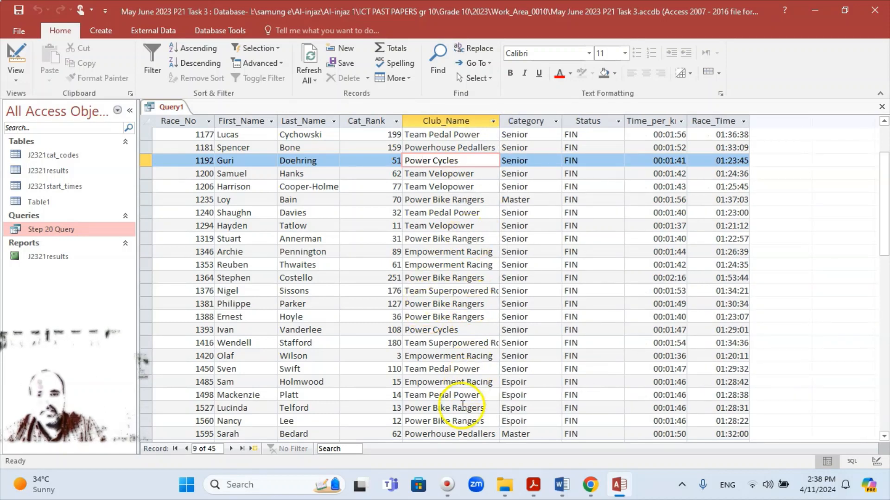
scroll(218, 225, down, 4)
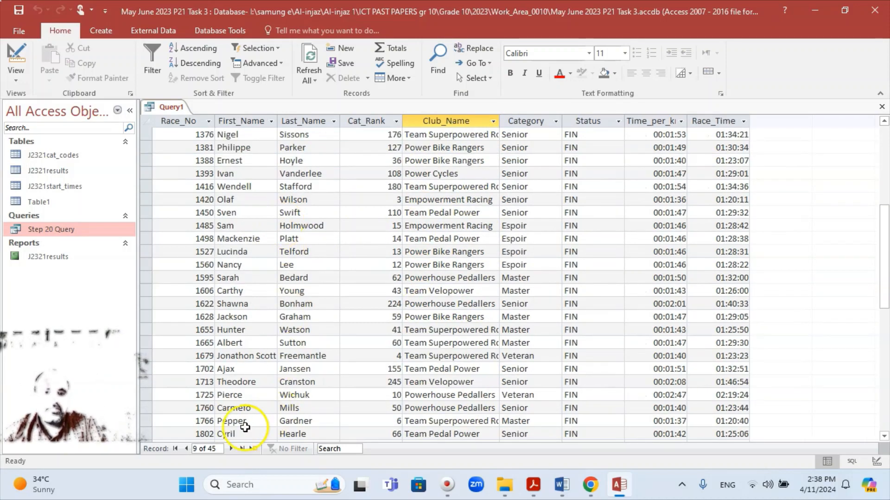
scroll(235, 423, down, 4)
click(227, 355)
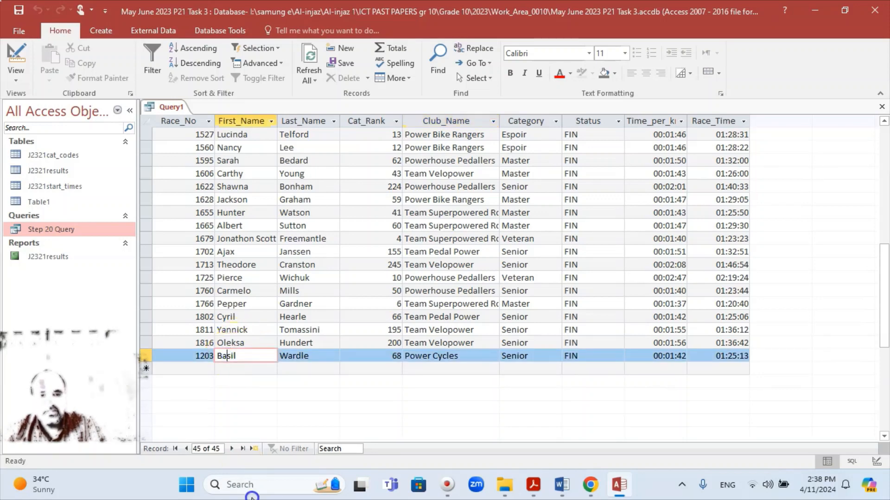
scroll(506, 262, up, 9)
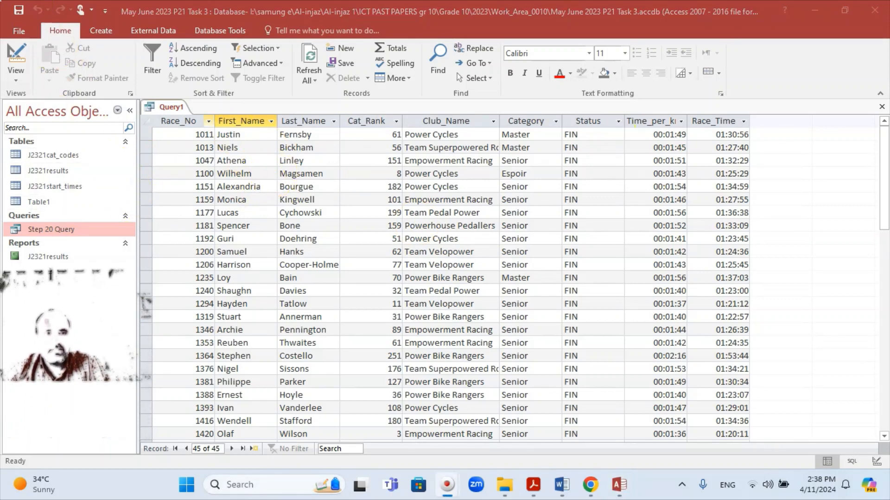
Save the query as 'Step 21 Query'
click(18, 13)
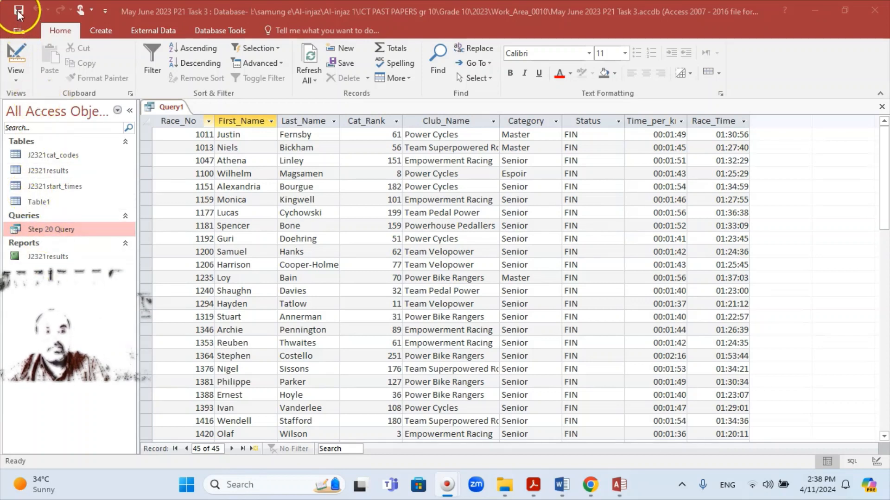
click(55, 229)
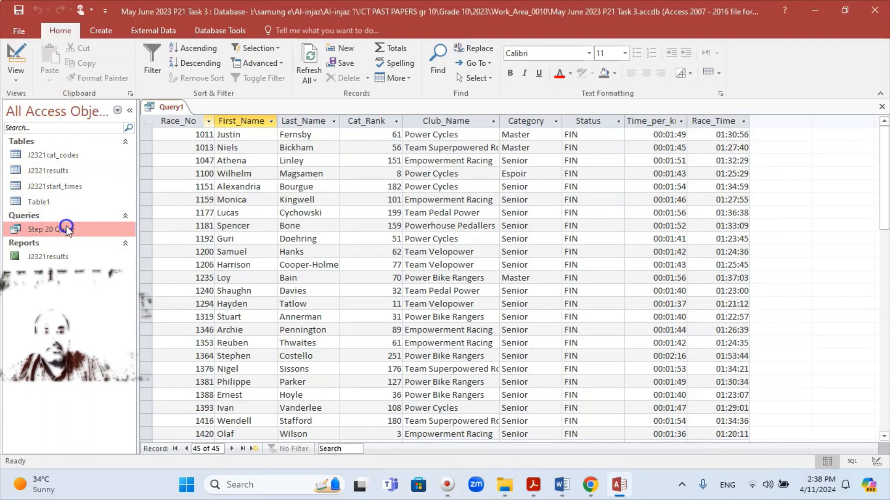
click(18, 10)
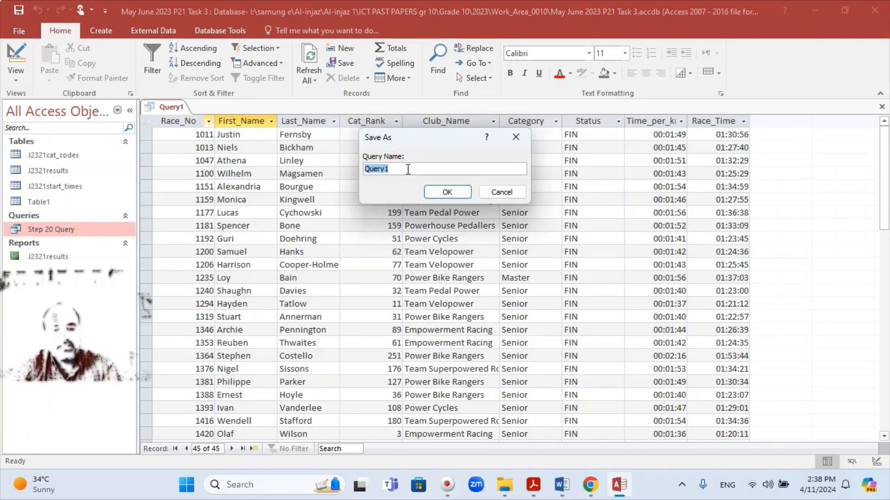
text(St)
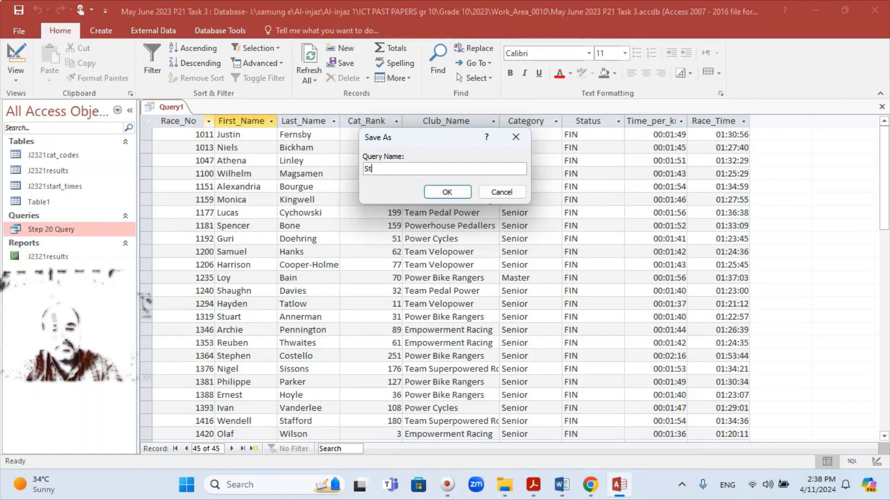
text(ep 2)
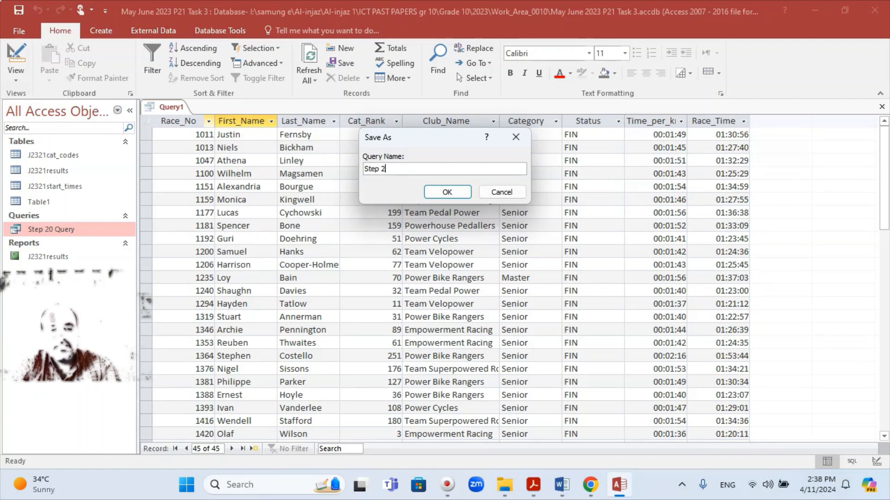
text(1 Query)
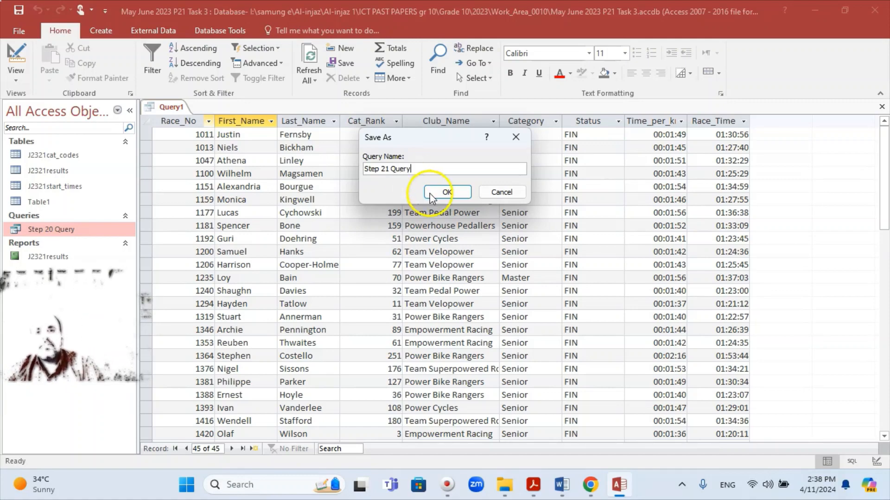
click(443, 191)
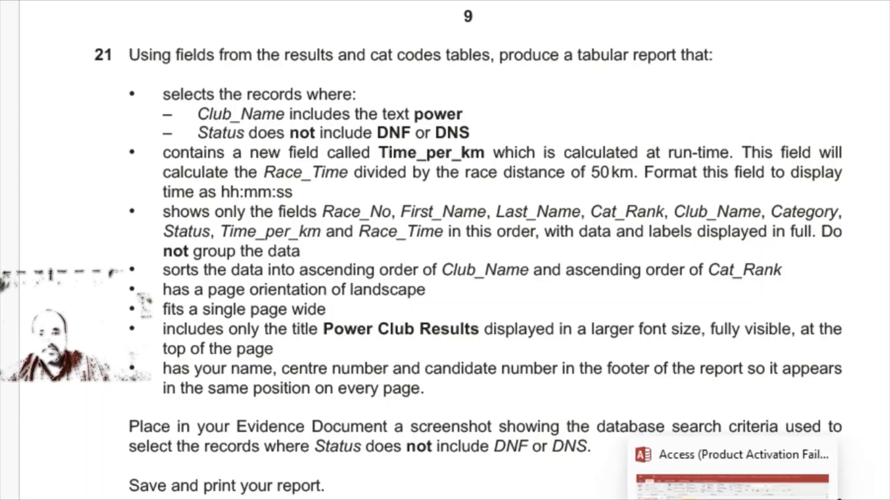
Close the open Step 21 Query datasheet
click(733, 487)
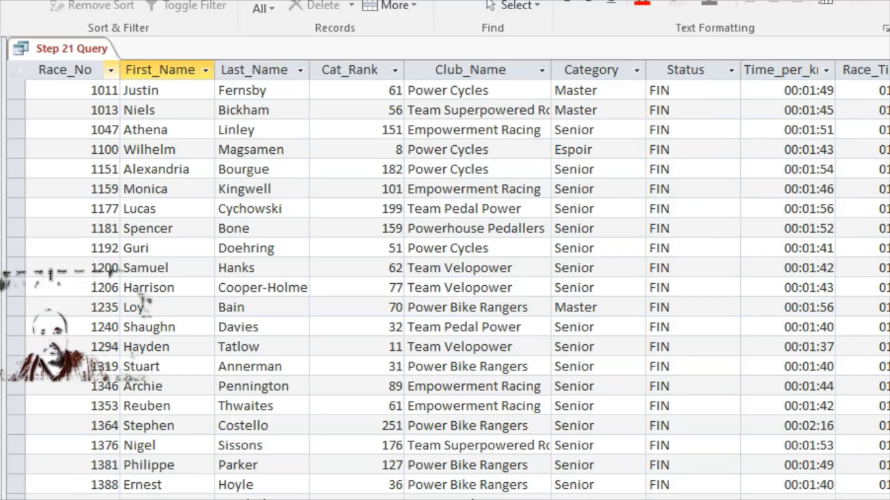
right_click(75, 49)
click(90, 78)
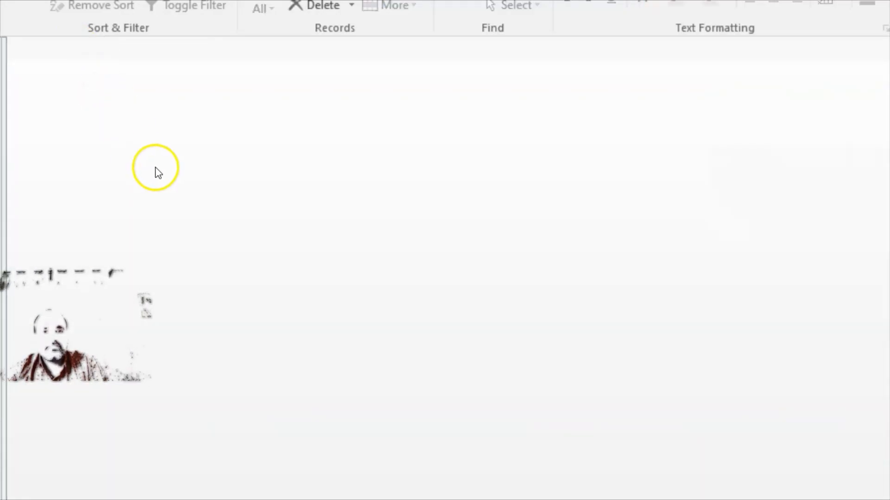
Start the Report Wizard on Step 21 Query and add all its fields
click(101, 30)
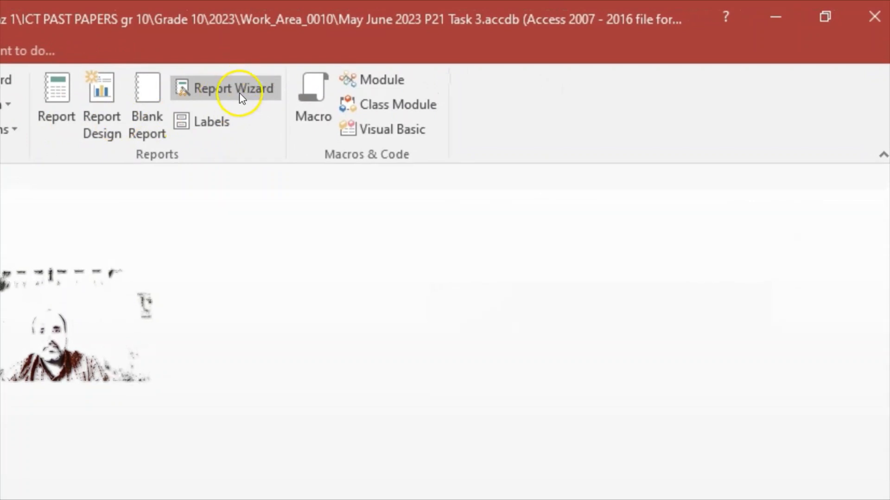
click(239, 92)
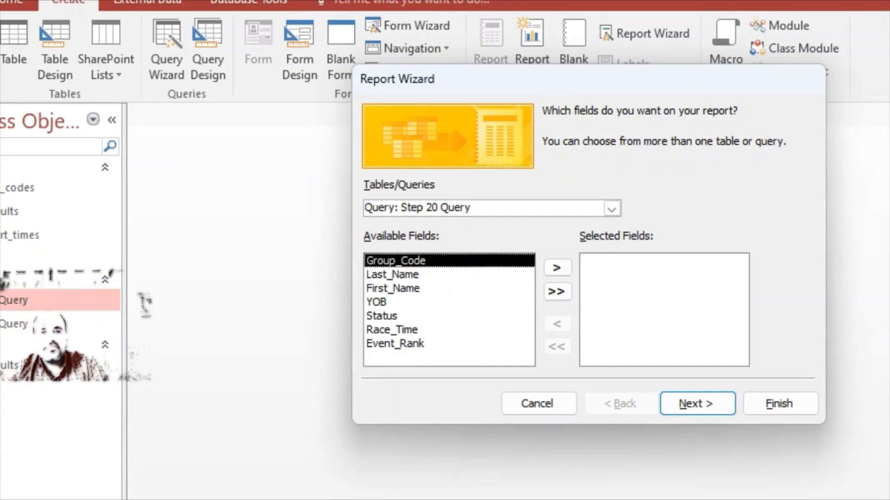
click(611, 210)
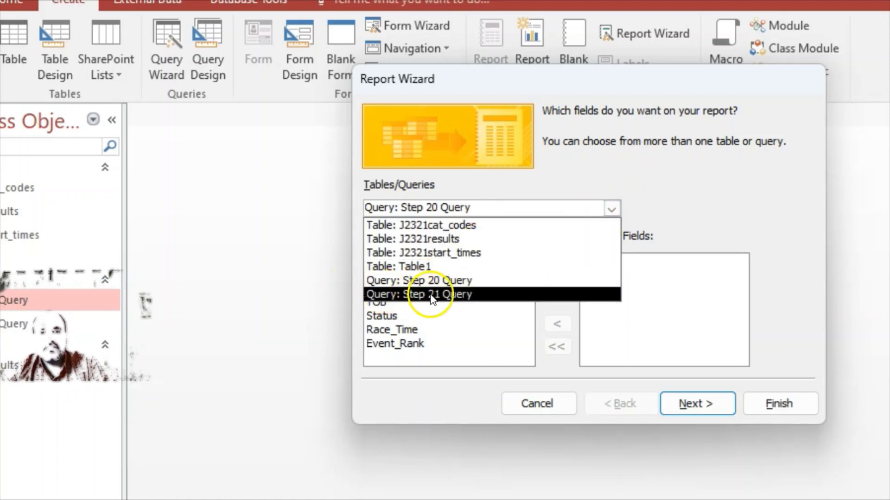
click(452, 295)
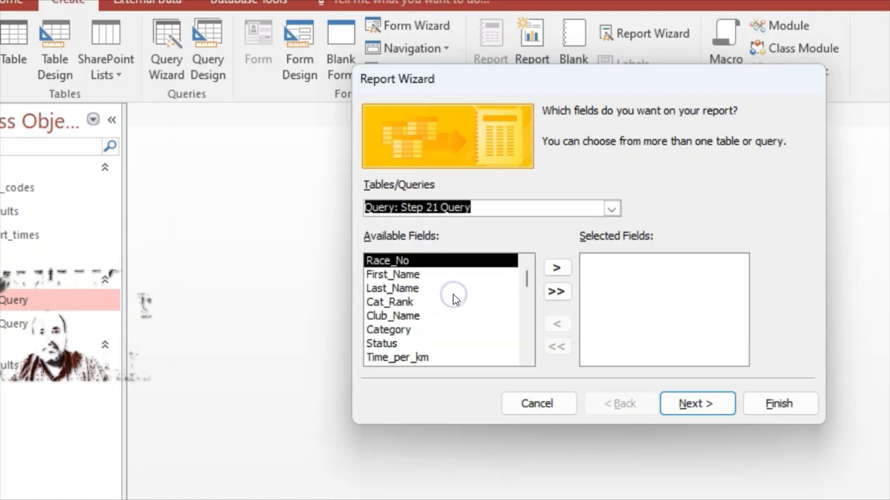
scroll(533, 297, down, 1)
scroll(533, 298, up, 1)
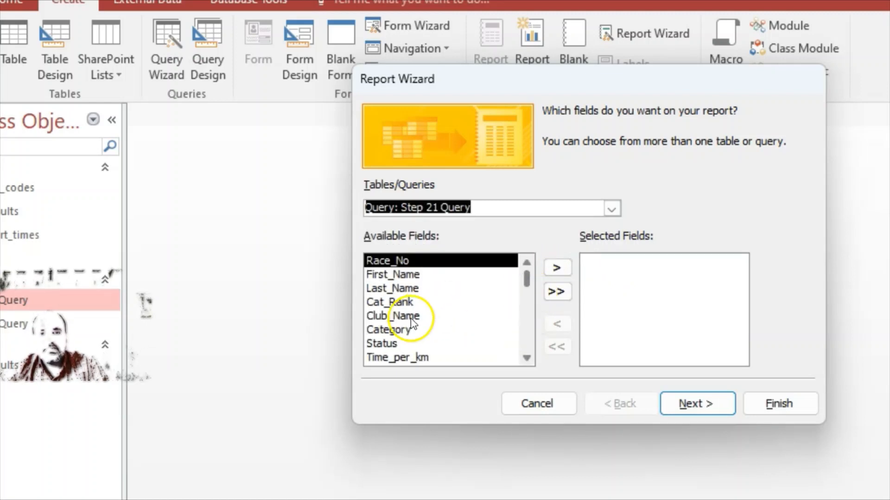
click(557, 291)
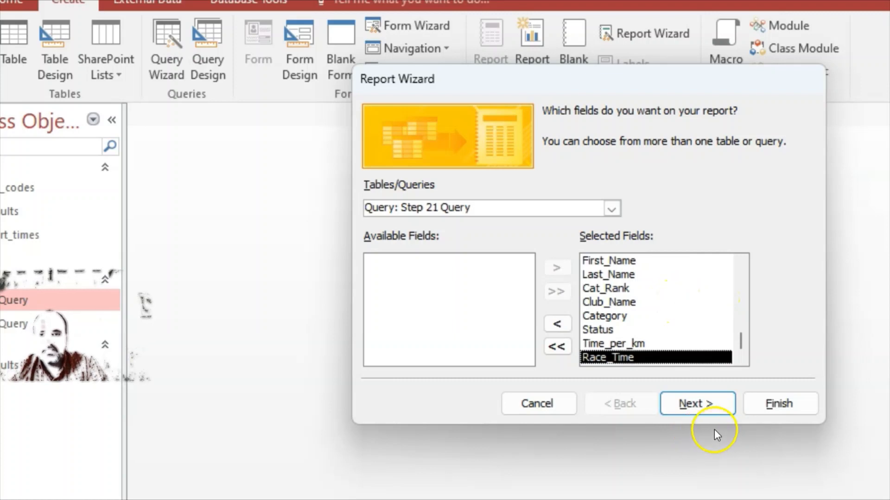
View the data by J2321results and skip grouping and sorting
click(710, 407)
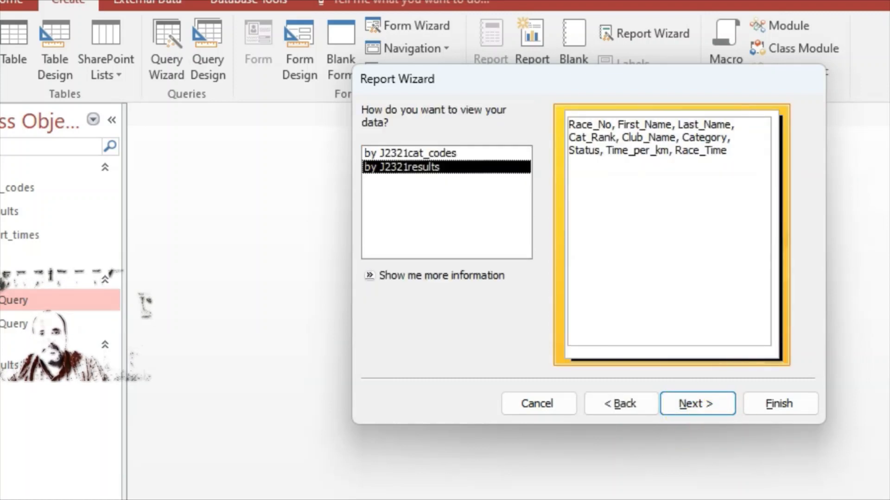
click(426, 154)
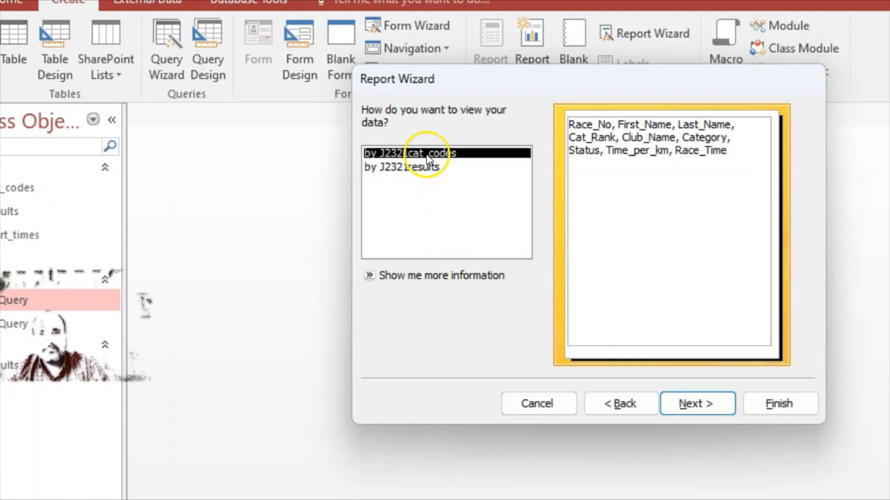
click(424, 169)
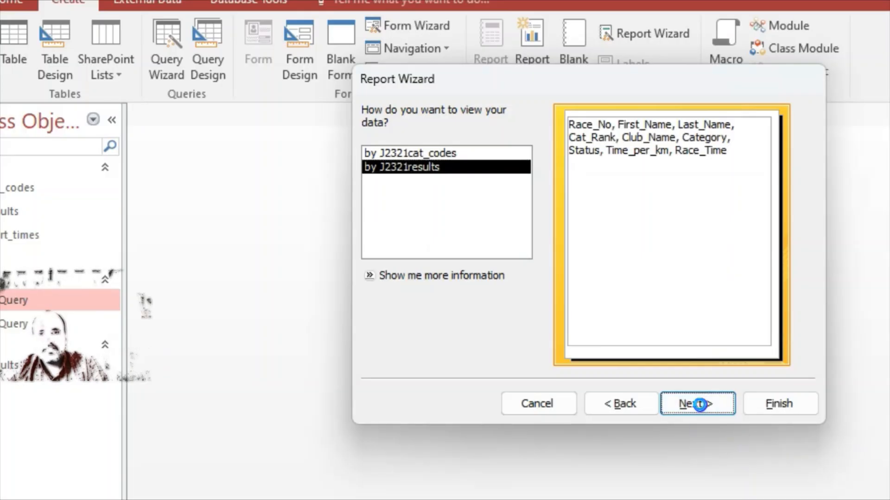
click(699, 405)
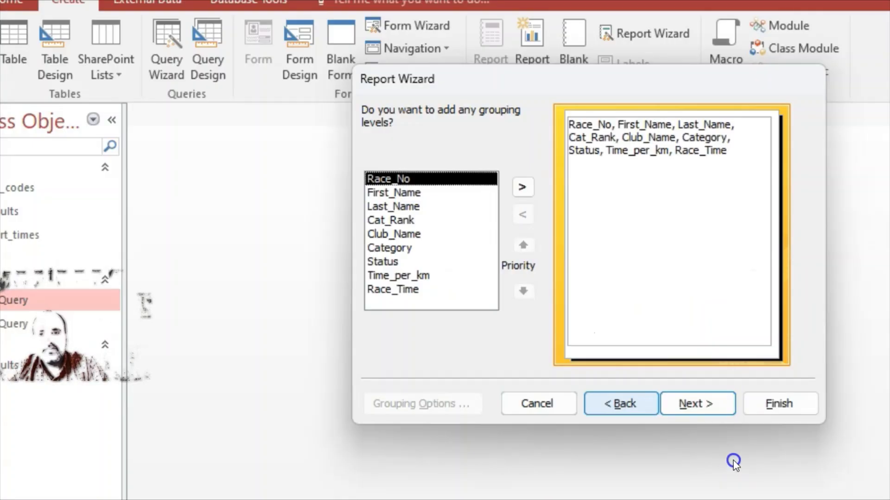
click(700, 404)
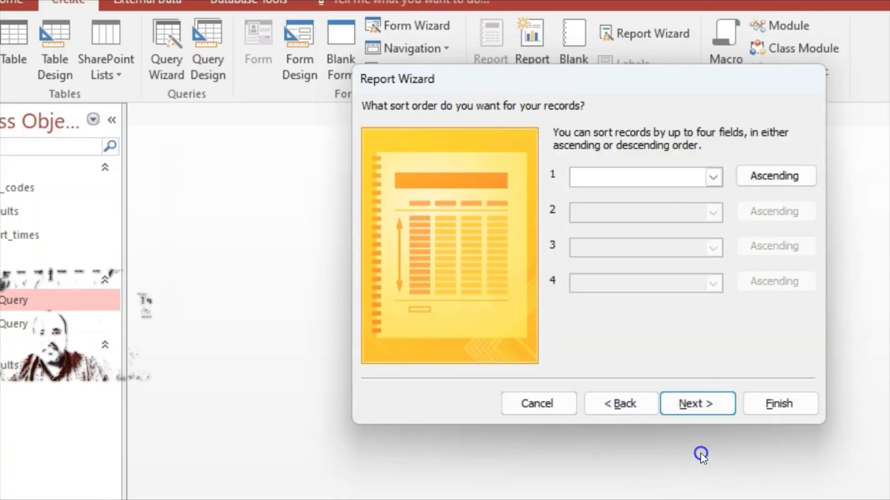
click(697, 405)
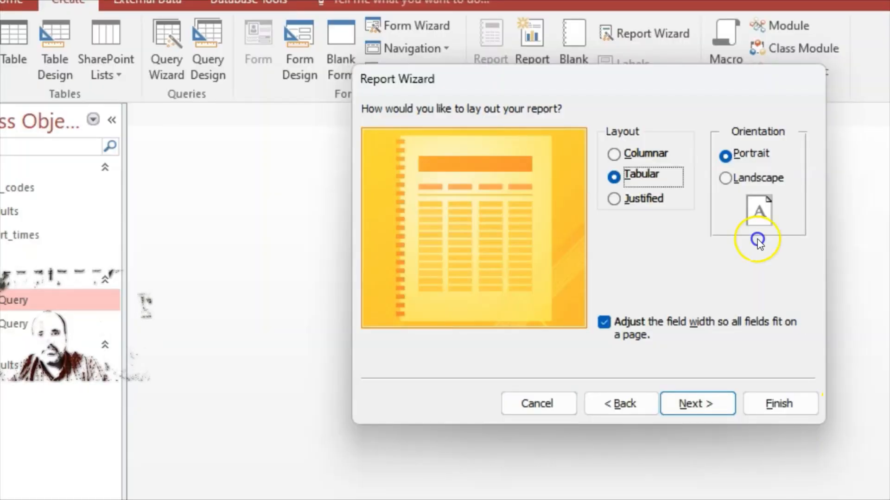
Choose a tabular landscape layout, title the report 'step 21 Report' and finish
click(727, 177)
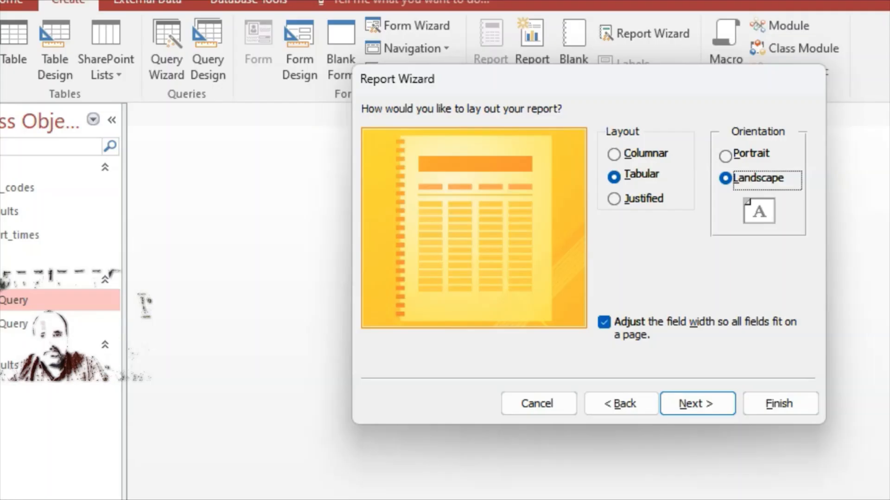
click(697, 403)
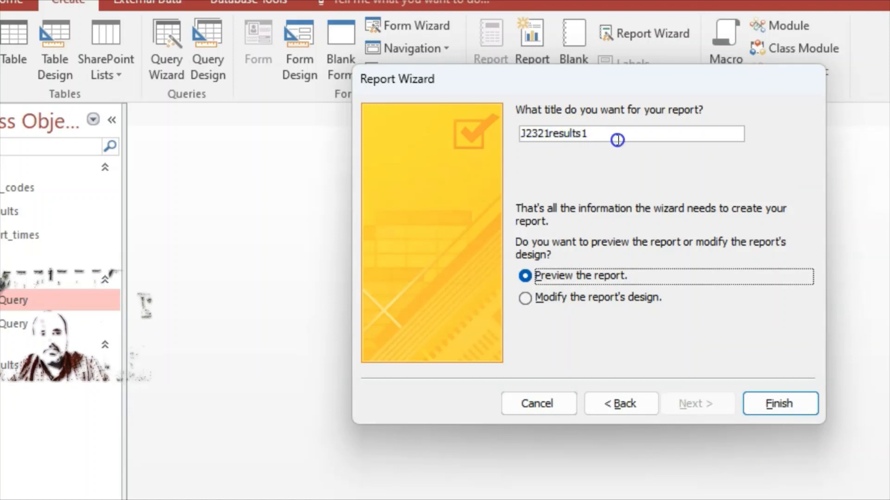
drag(621, 140, 496, 138)
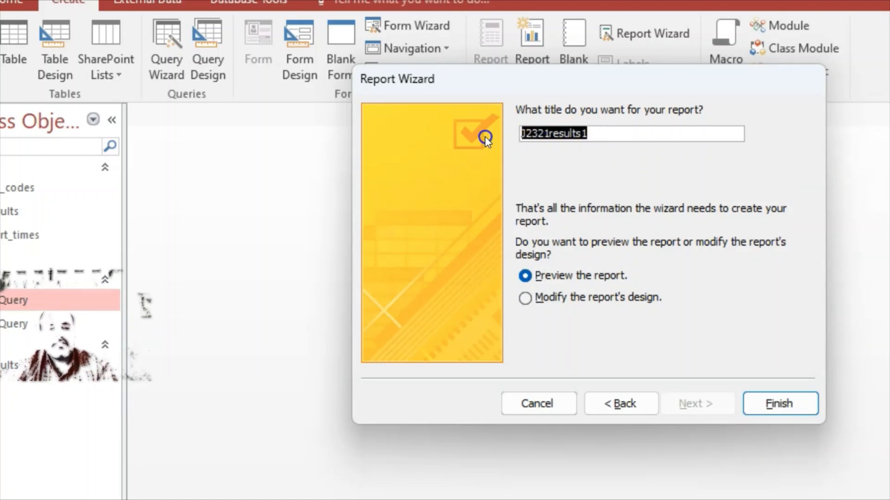
text(step)
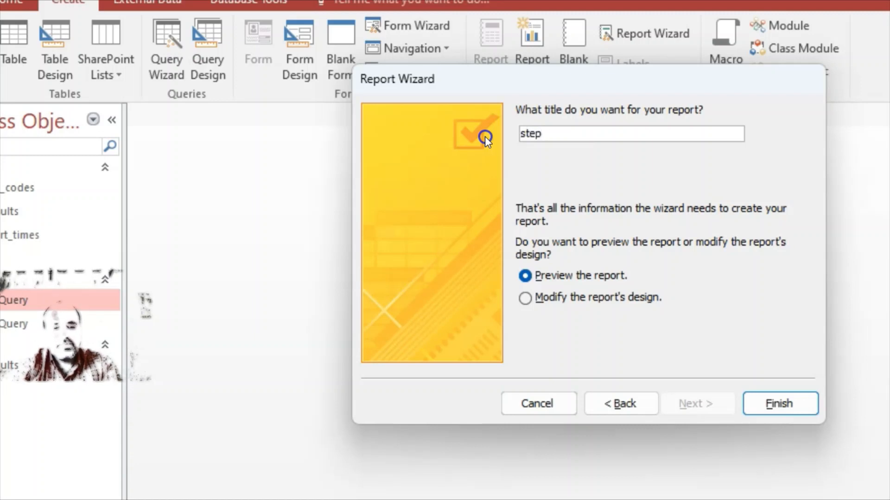
text( 21 Repor)
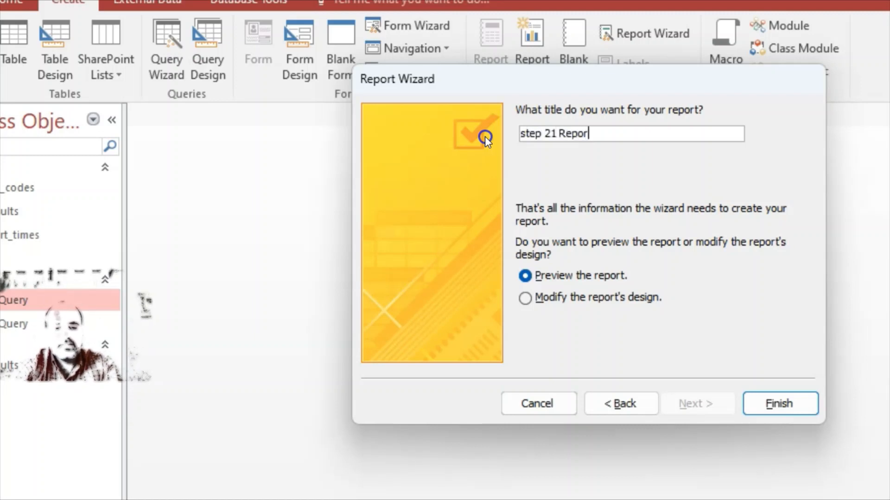
text(t)
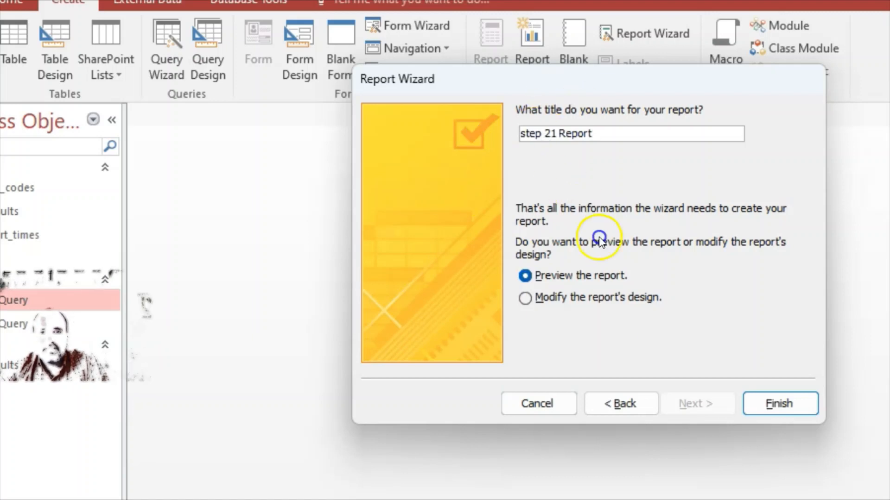
click(785, 407)
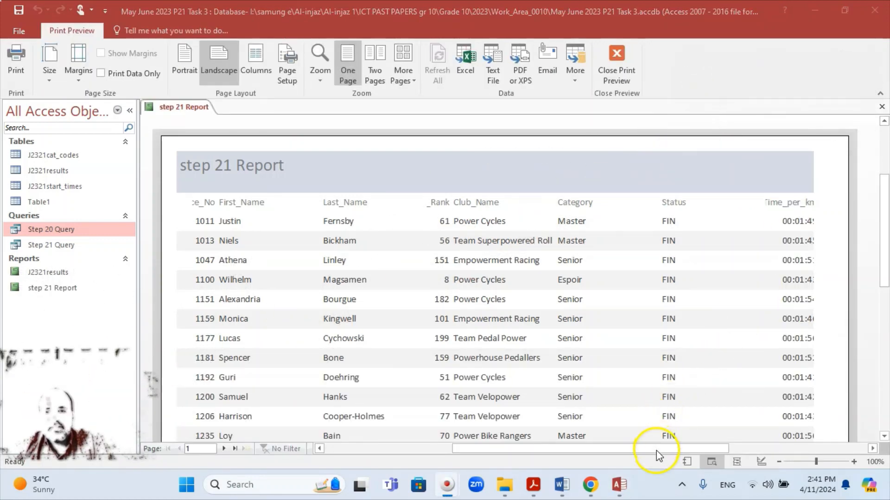
Review the step 21 Report preview and select the report in the Navigation Pane
mouse_move(654, 448)
mouse_down()
mouse_move(786, 453)
mouse_move(631, 454)
mouse_move(736, 453)
mouse_move(660, 449)
mouse_up()
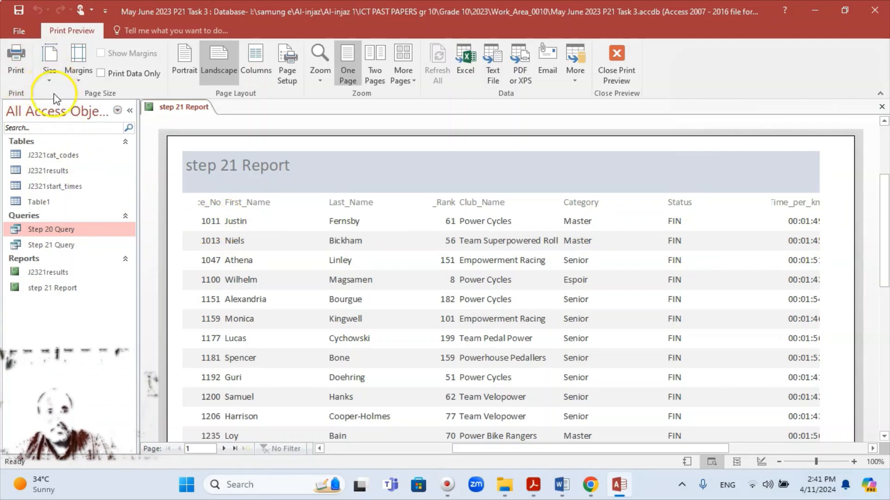
click(52, 288)
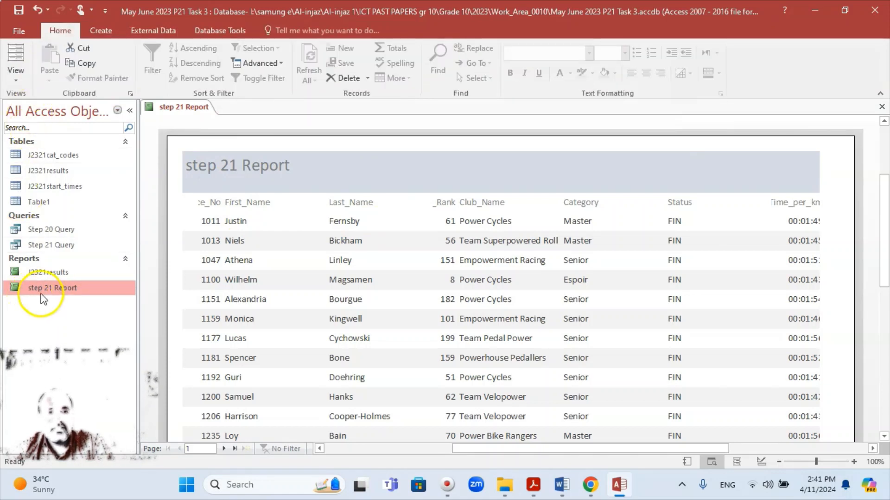
Switch the step 21 Report into Layout View
right_click(79, 287)
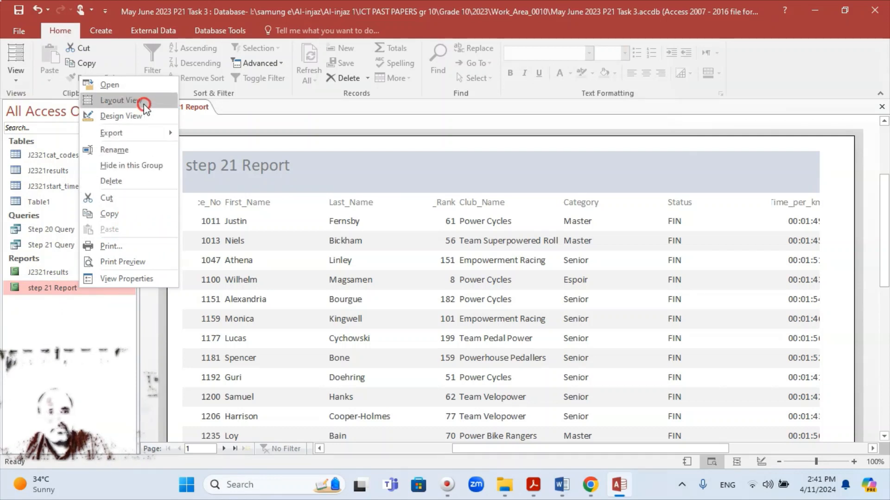
click(14, 82)
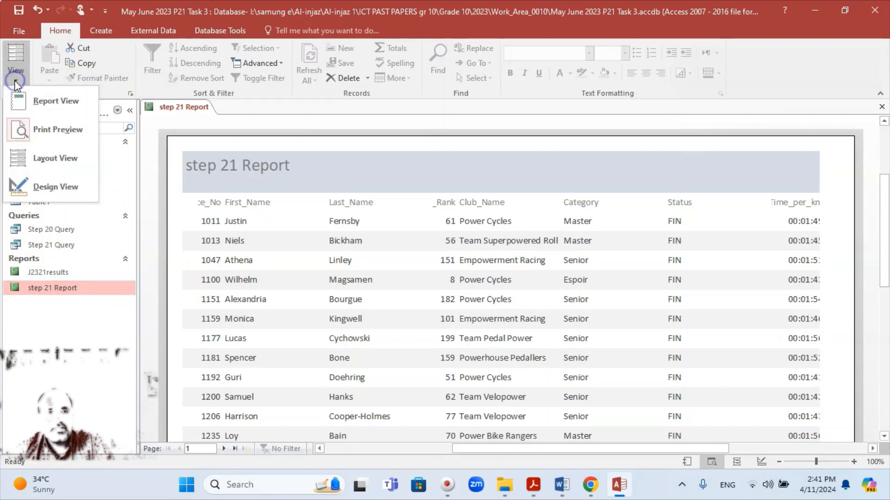
click(55, 156)
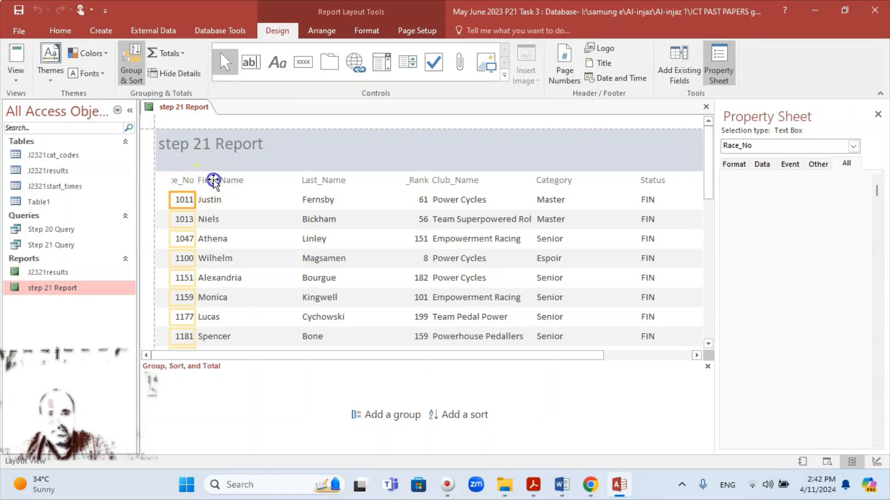
Narrow the First_Name column and shift it to the right
click(213, 183)
shift+click(210, 220)
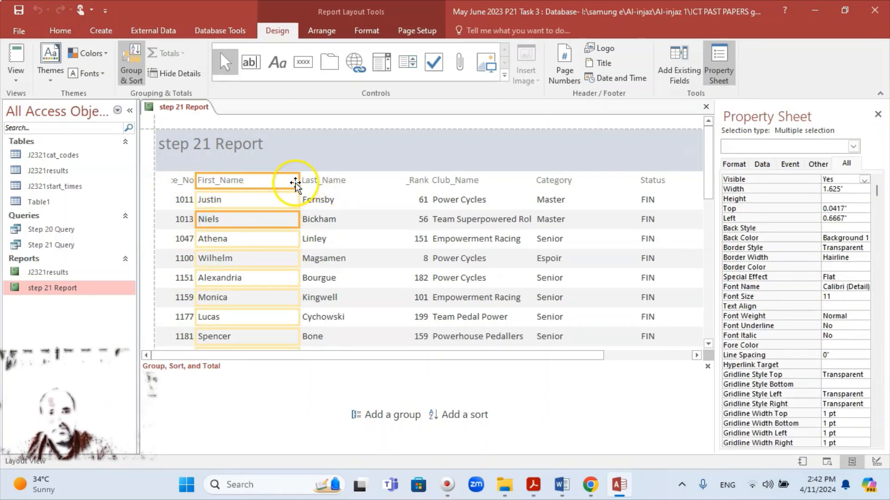
drag(295, 182, 267, 183)
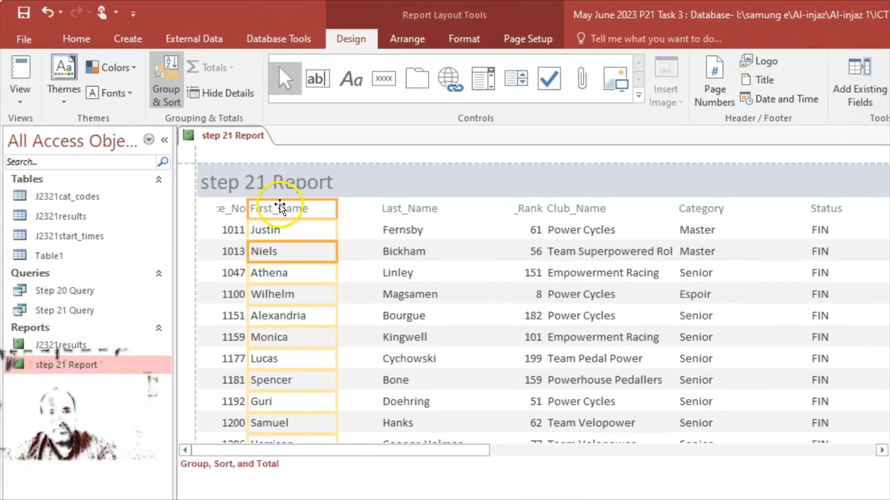
drag(220, 163, 253, 162)
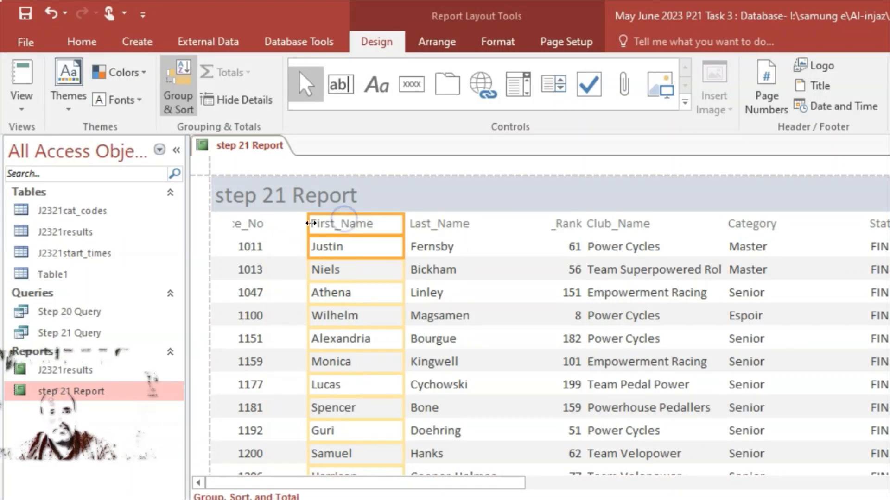
Widen the Race_No column so its full heading shows
click(246, 224)
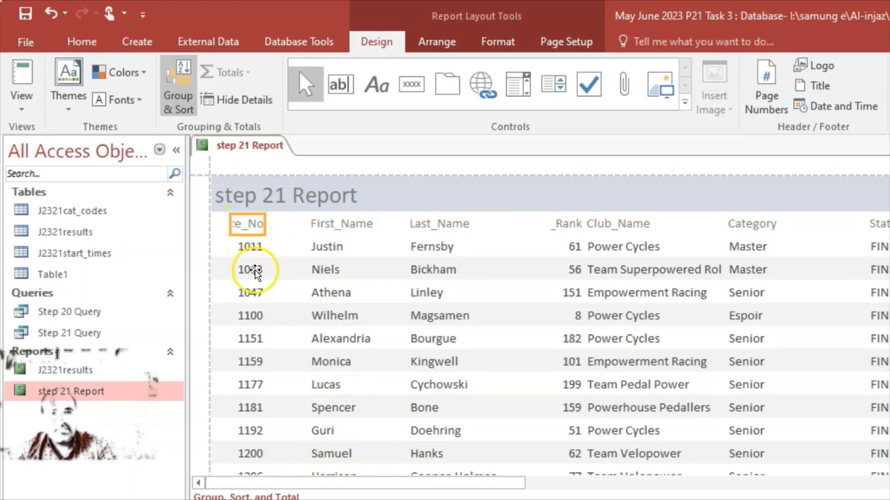
click(257, 243)
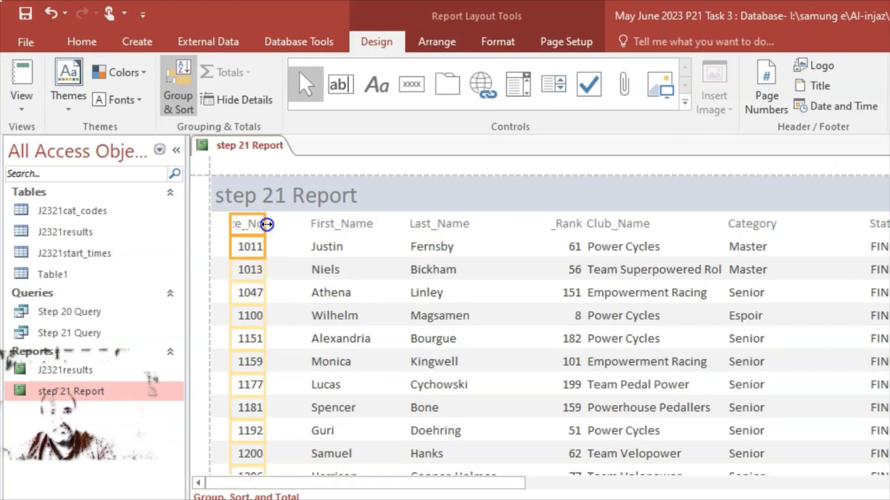
drag(265, 224, 288, 223)
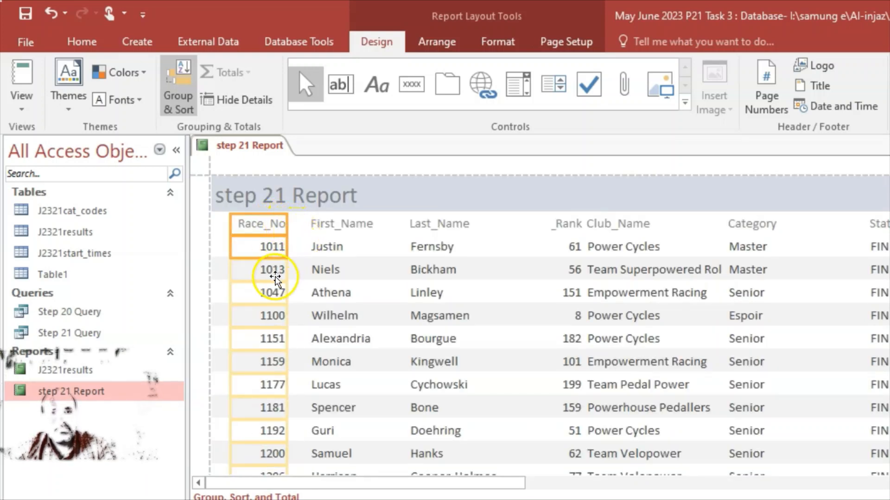
Narrow the Last_Name column to fit the surnames
click(330, 253)
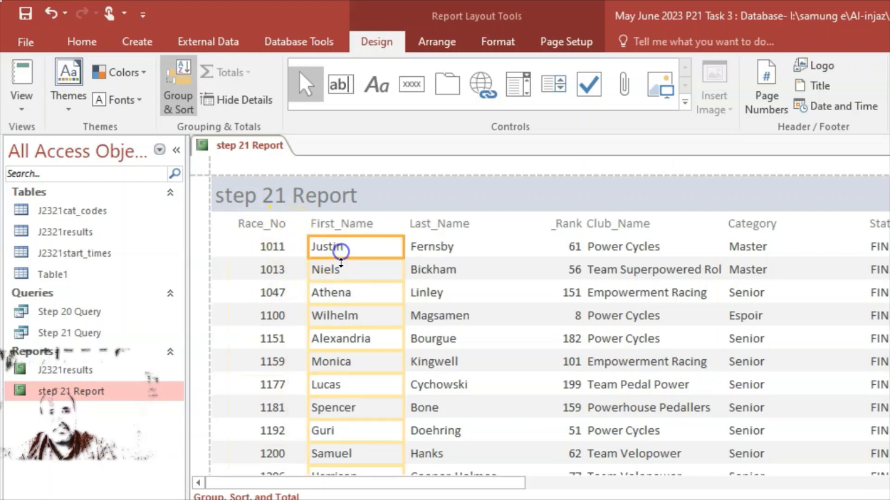
click(442, 227)
click(362, 226)
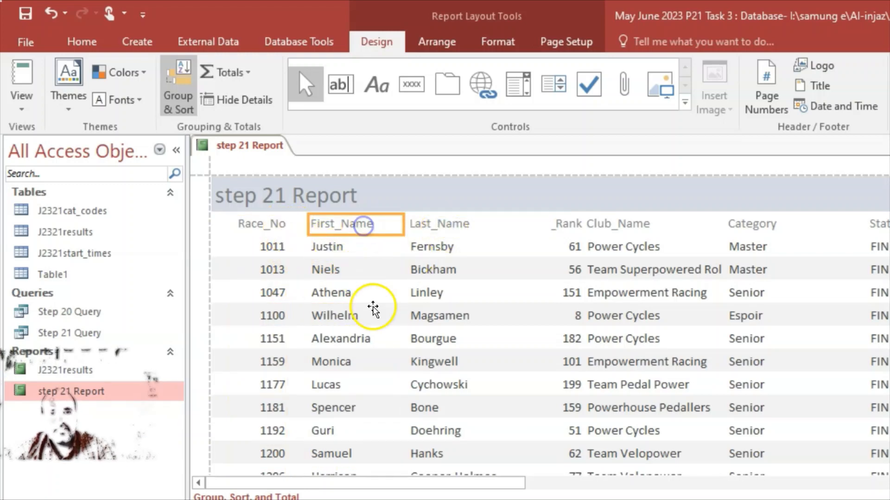
scroll(376, 311, down, 10)
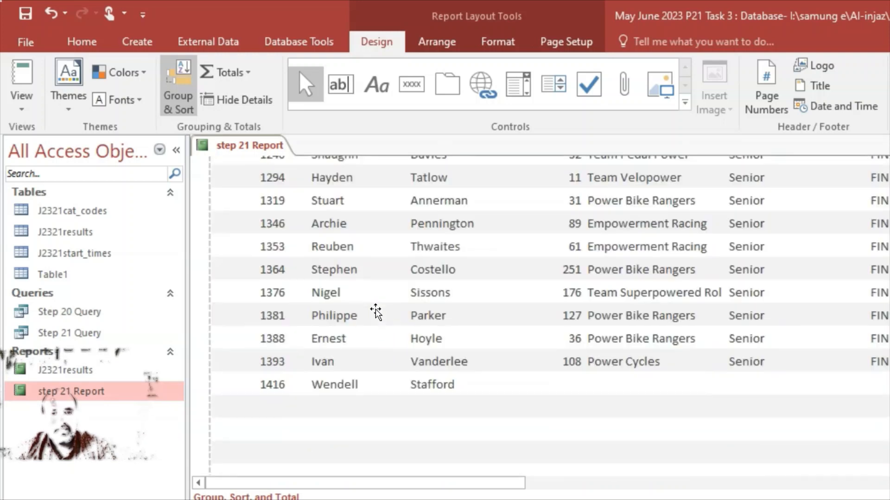
scroll(376, 311, down, 5)
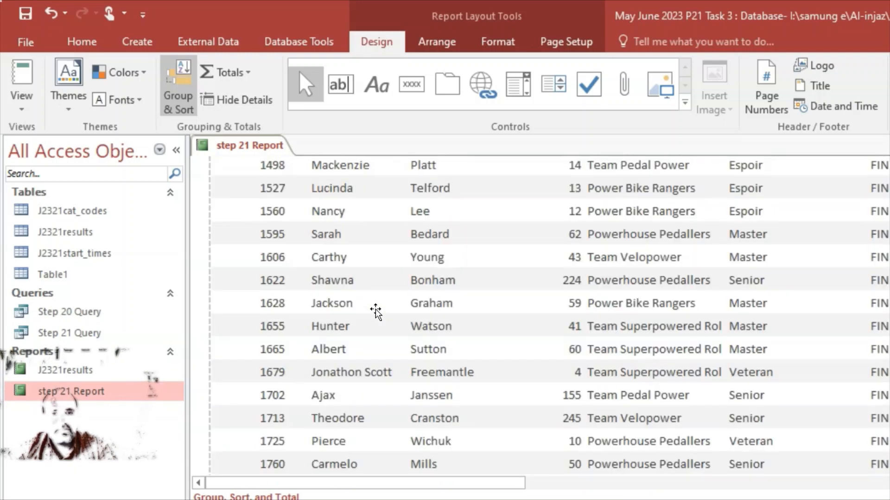
scroll(375, 311, up, 10)
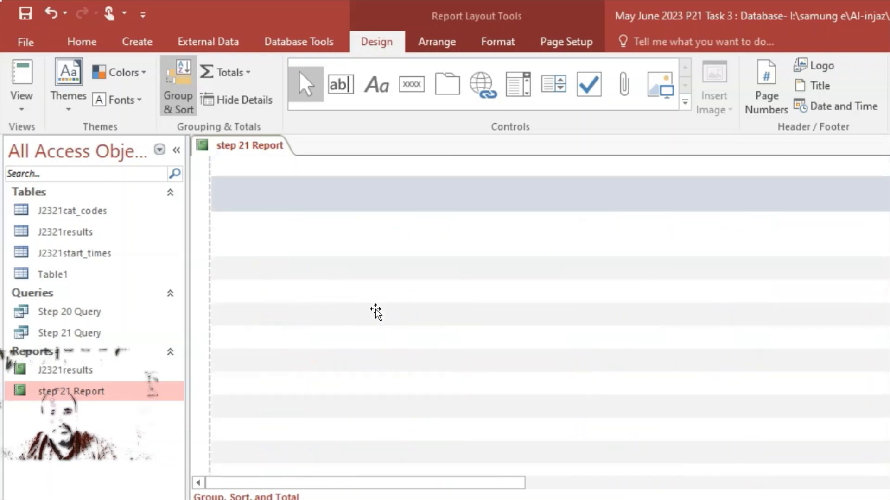
click(447, 269)
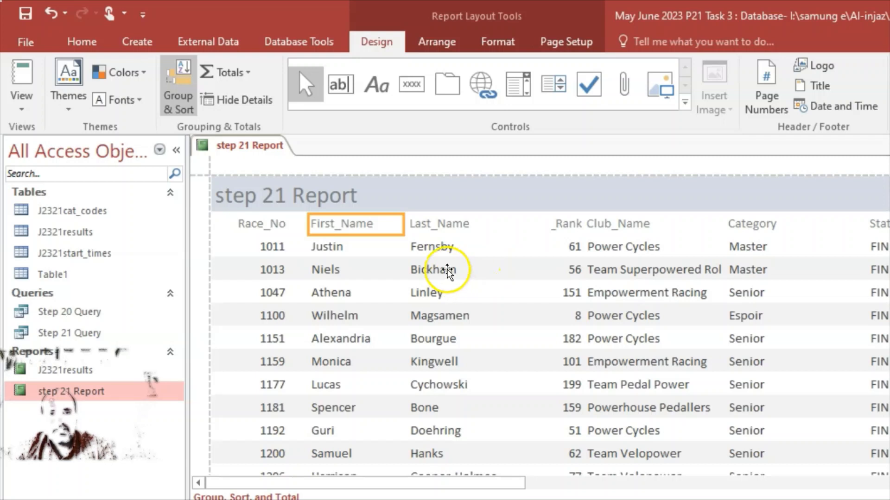
click(438, 227)
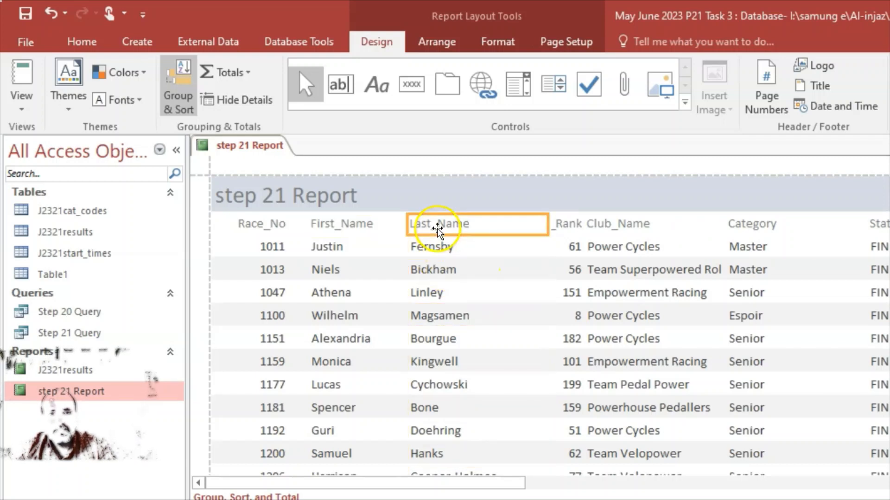
click(428, 272)
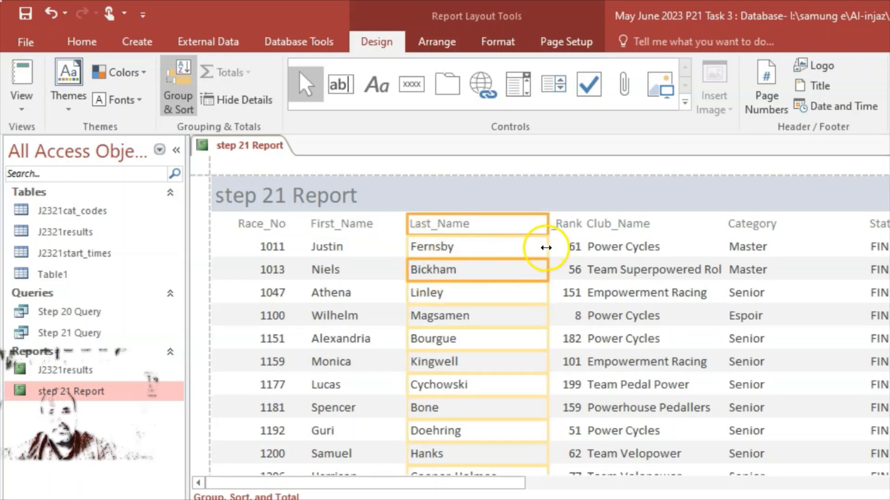
drag(539, 245, 512, 250)
Trim the Last_Name column slightly narrower after checking the rows
scroll(512, 272, down, 5)
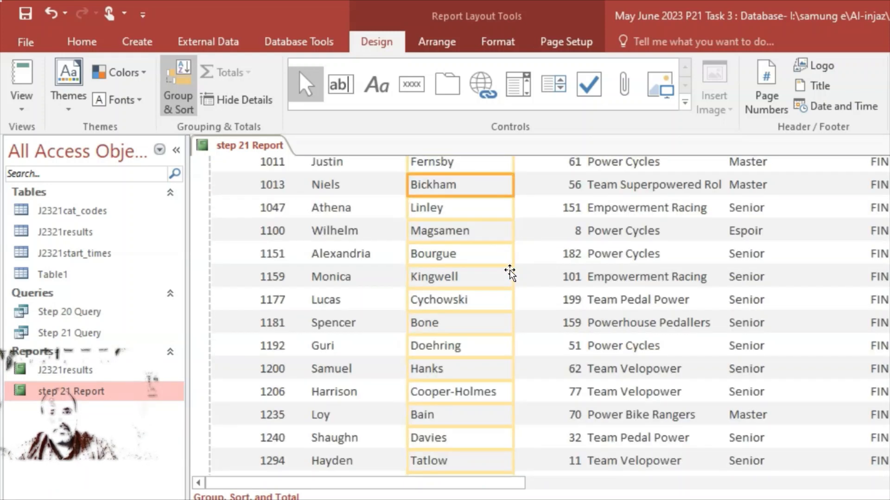
scroll(508, 274, down, 5)
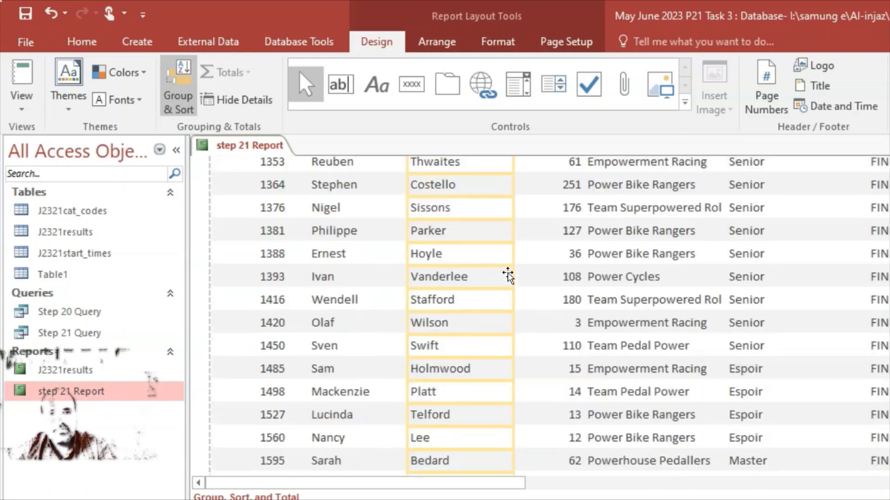
scroll(507, 273, down, 3)
scroll(507, 273, up, 7)
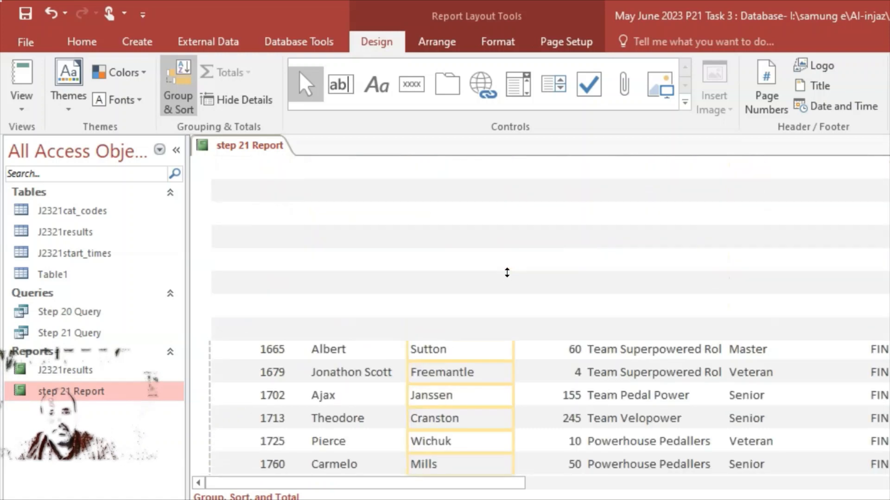
scroll(506, 273, up, 2)
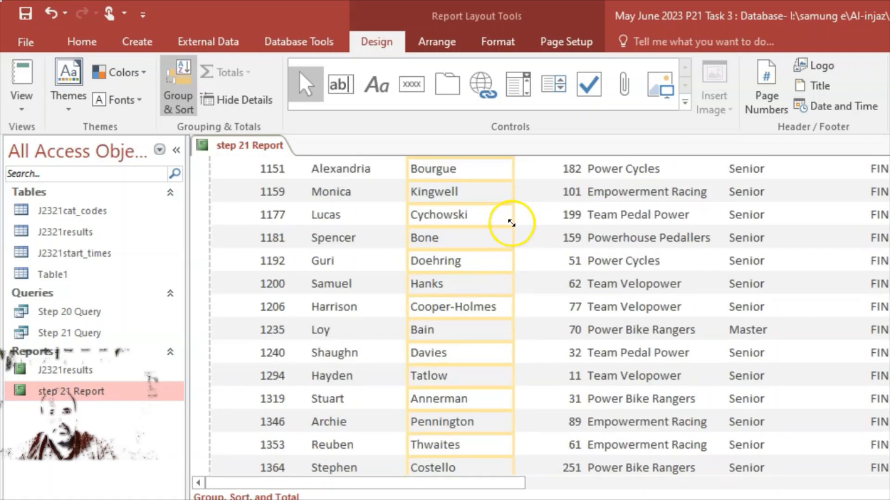
drag(514, 217, 504, 216)
scroll(552, 260, up, 3)
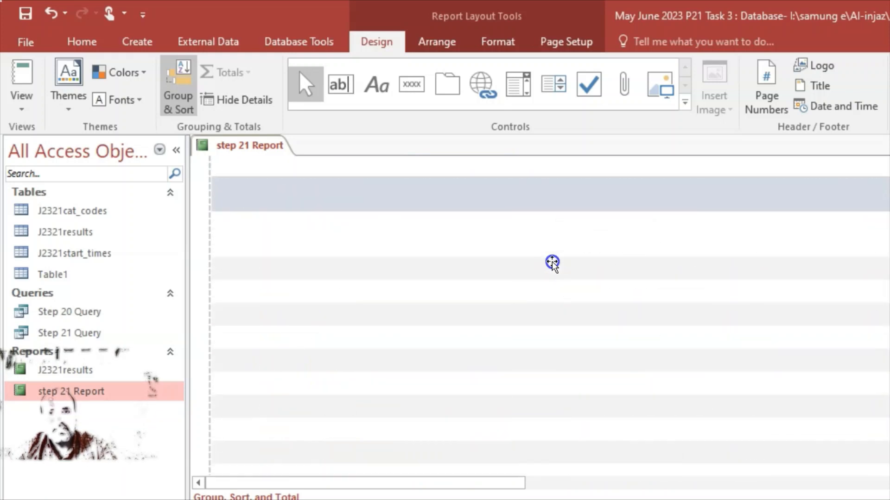
Widen Cat_Rank so it shows fully and move it beside Last_Name
click(563, 227)
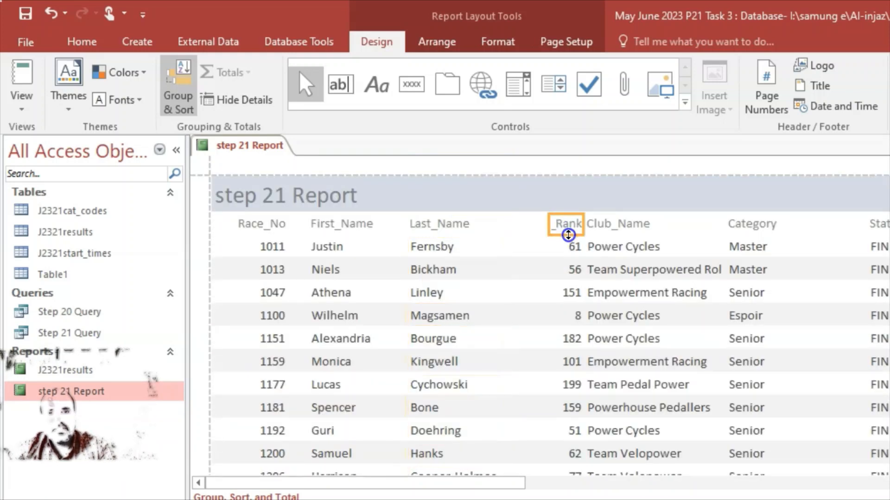
click(568, 267)
drag(548, 221, 517, 223)
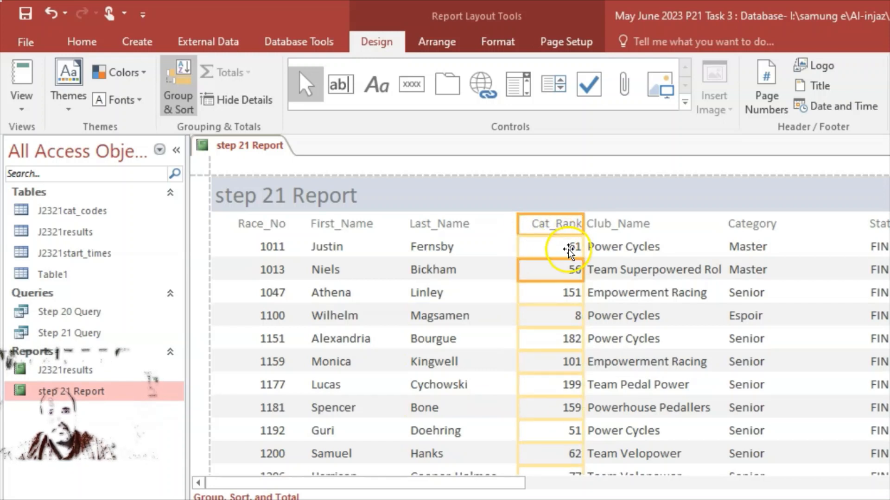
drag(558, 247, 520, 238)
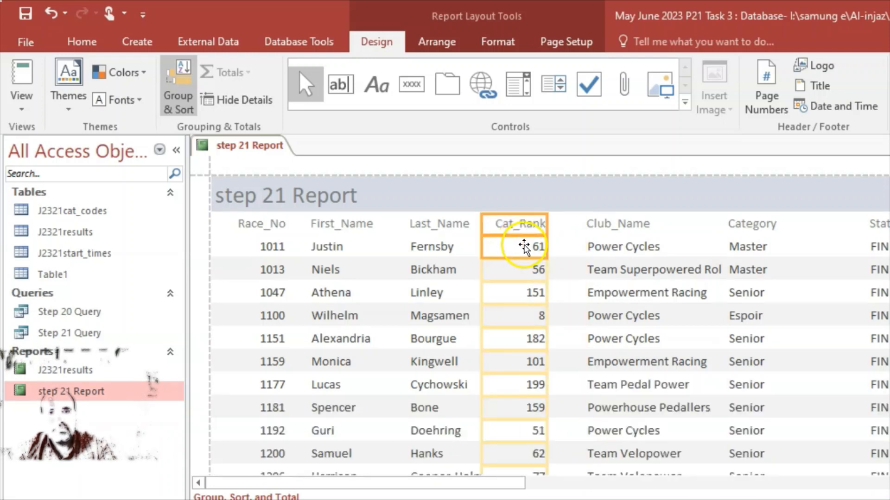
Move Club_Name next to Cat_Rank and widen it to show full club names
click(630, 268)
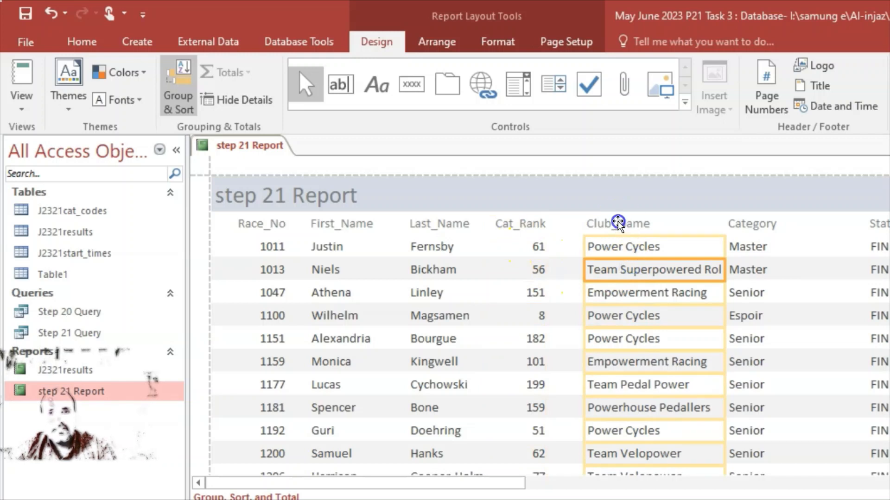
click(618, 224)
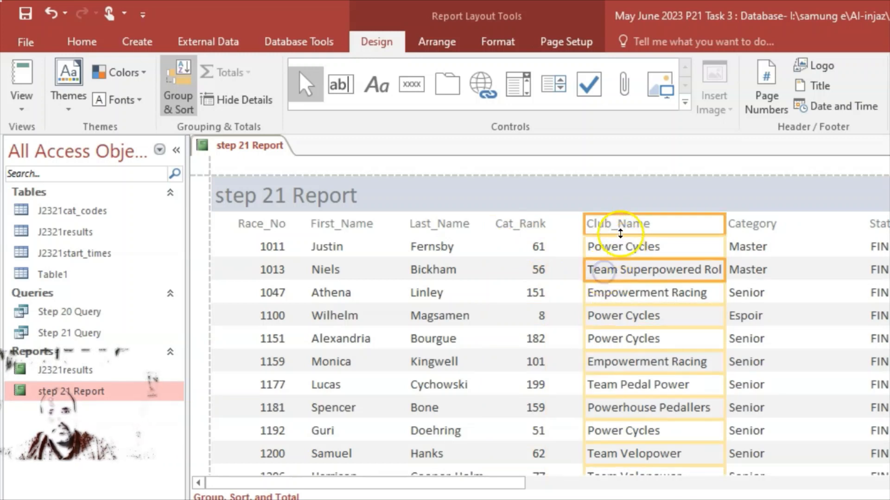
click(590, 228)
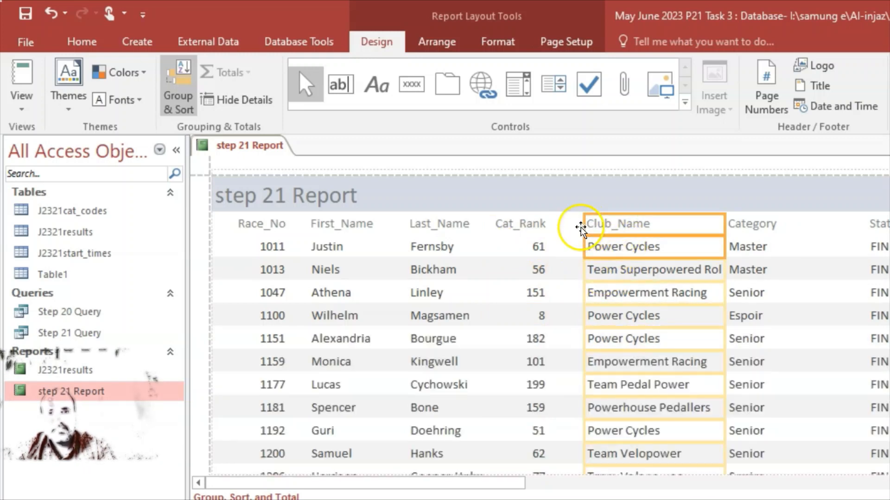
drag(580, 227, 569, 231)
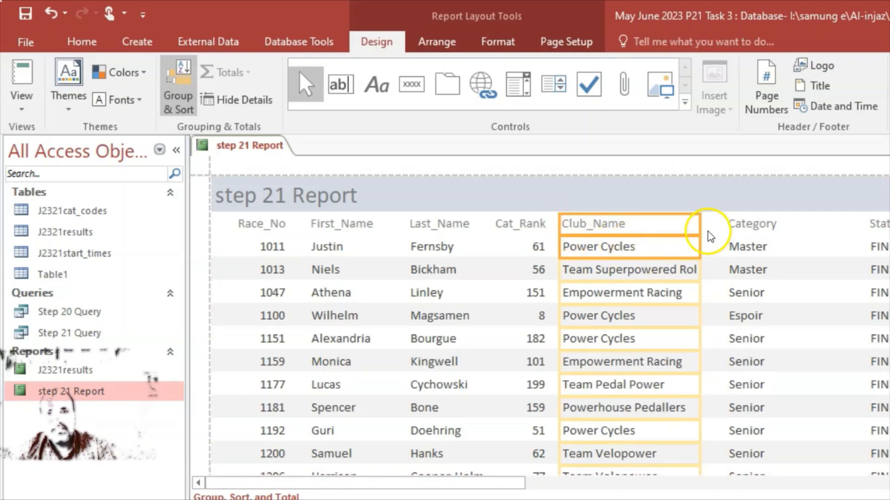
scroll(700, 278, down, 1)
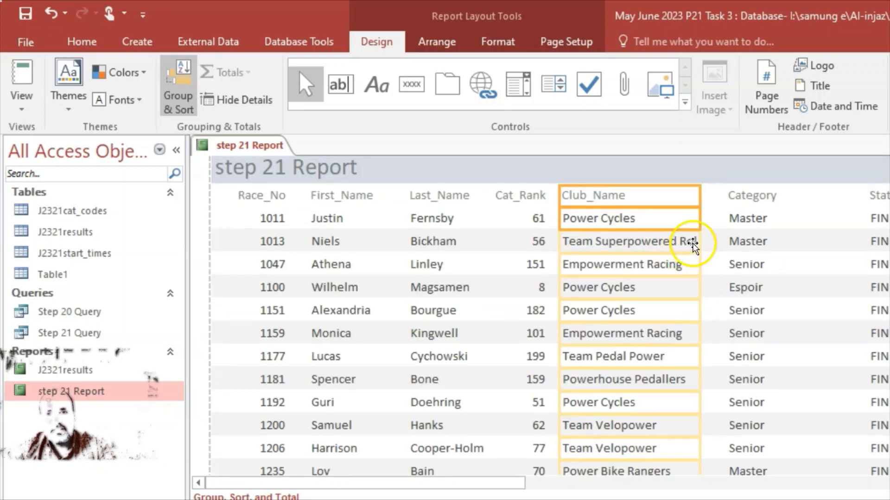
scroll(698, 283, down, 5)
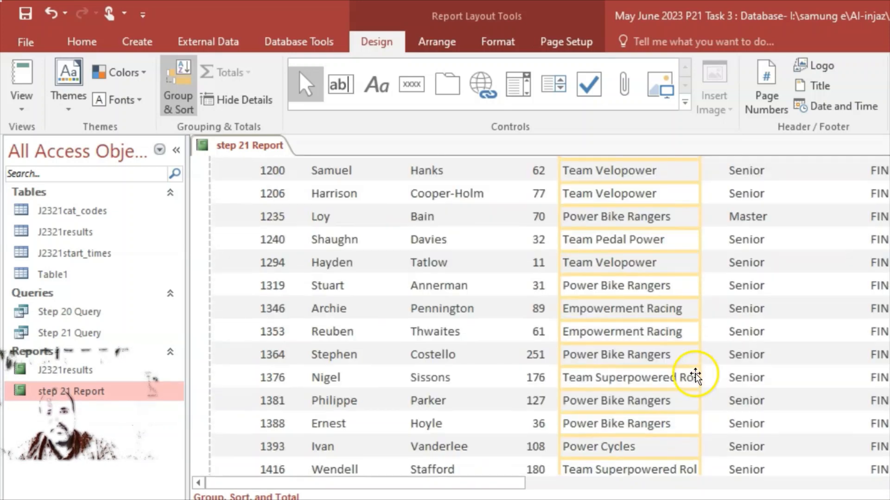
scroll(695, 376, up, 7)
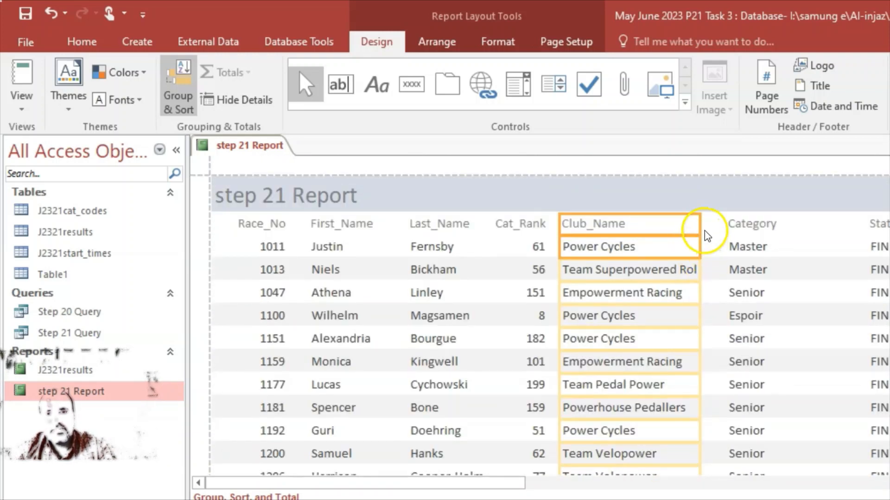
drag(697, 224, 725, 225)
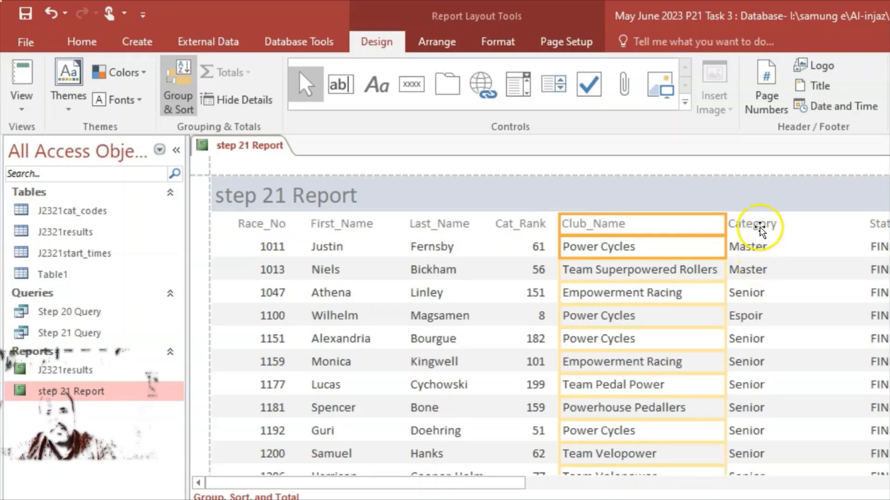
Narrow the Category column
click(787, 287)
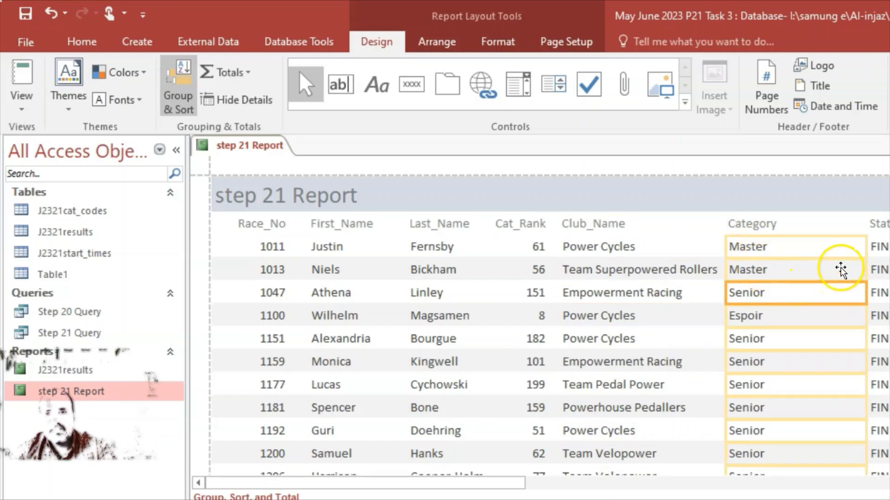
click(766, 224)
shift+click(772, 271)
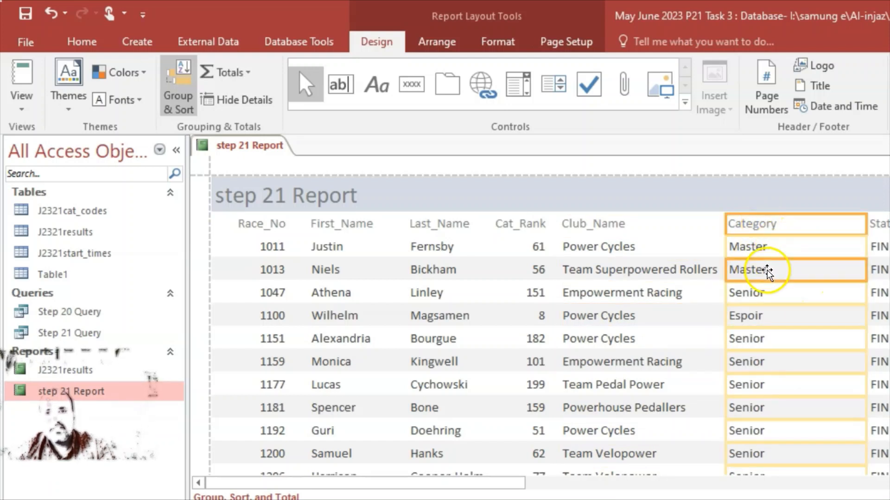
drag(866, 242, 787, 257)
scroll(787, 266, down, 10)
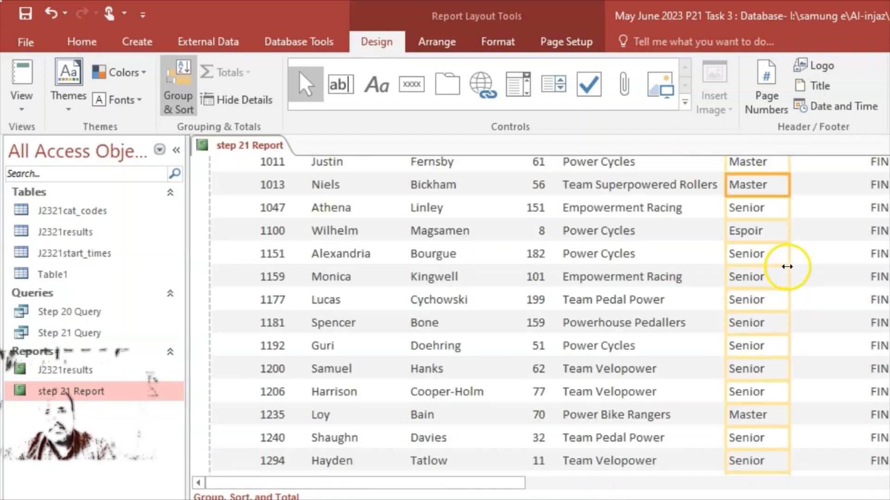
scroll(788, 268, up, 3)
Move the Status column next to Category and narrow it
click(874, 229)
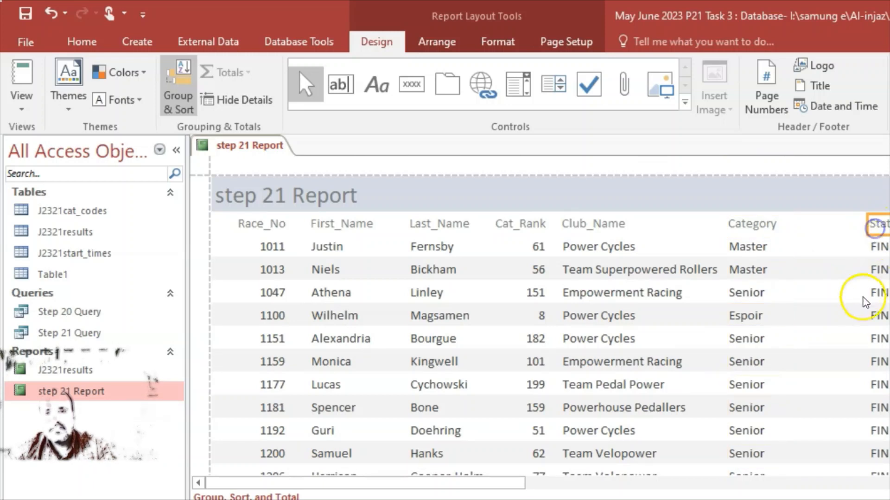
click(871, 311)
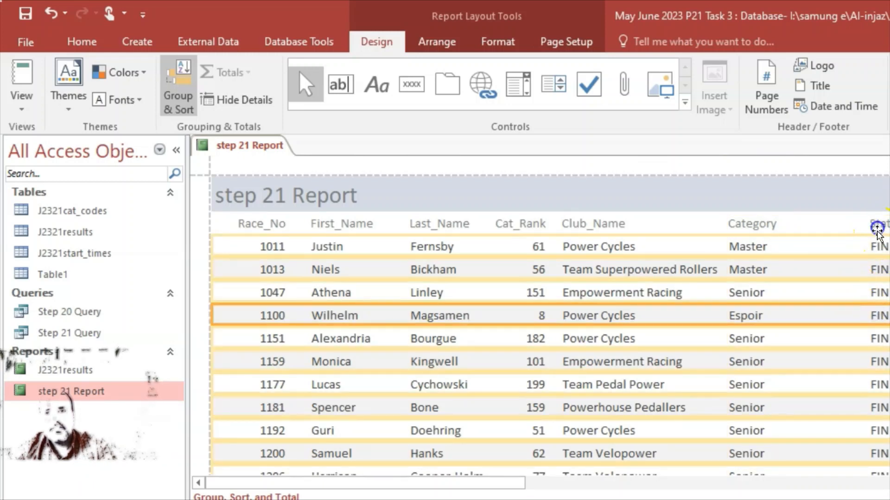
click(876, 228)
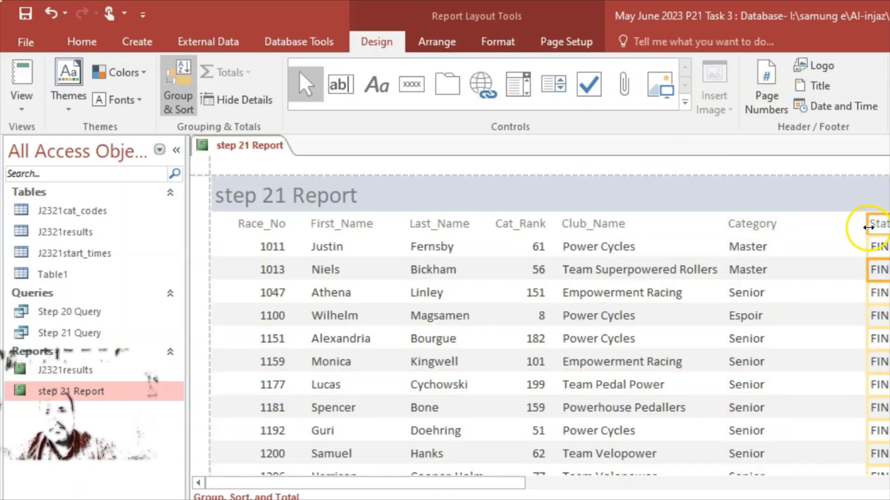
drag(877, 228, 817, 229)
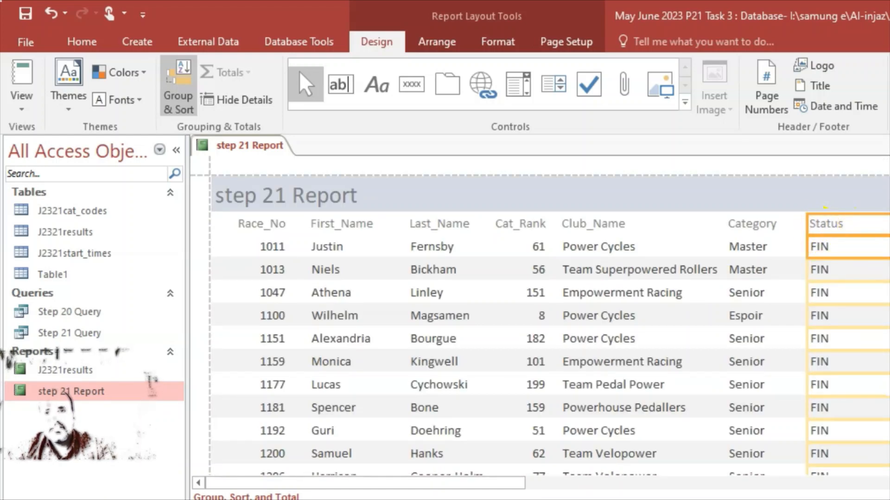
drag(889, 247, 850, 249)
scroll(867, 387, down, 10)
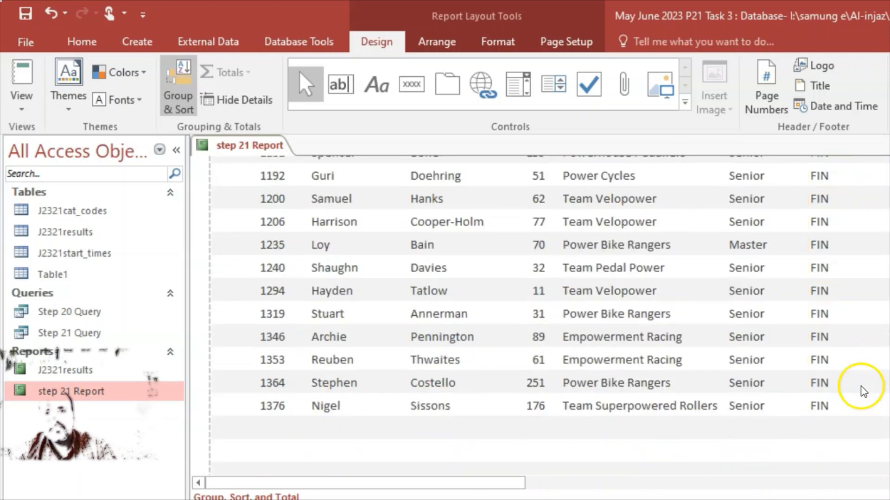
scroll(862, 390, down, 3)
scroll(861, 390, up, 12)
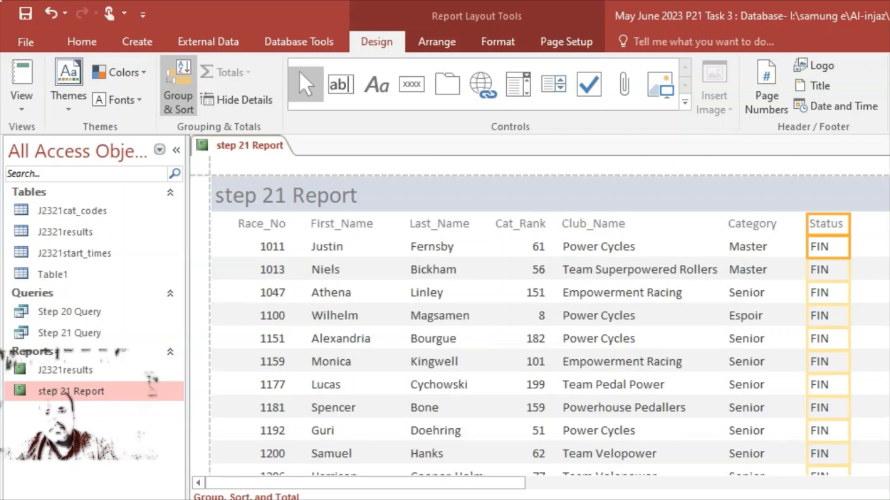
Move the Time_per_km column left so it follows Status
scroll(546, 325, right, 6)
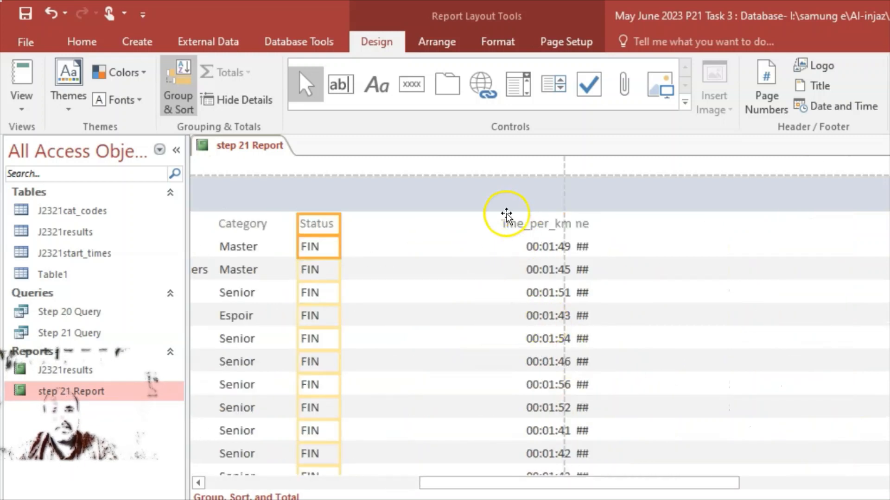
click(502, 224)
click(522, 268)
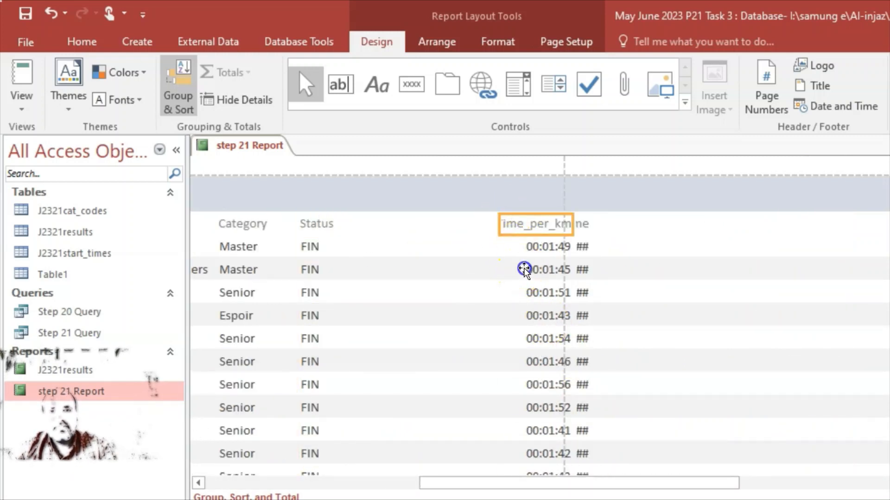
drag(512, 224, 486, 230)
Widen the Race_Time column so the full times show, then review the layout
click(583, 269)
click(541, 226)
click(522, 228)
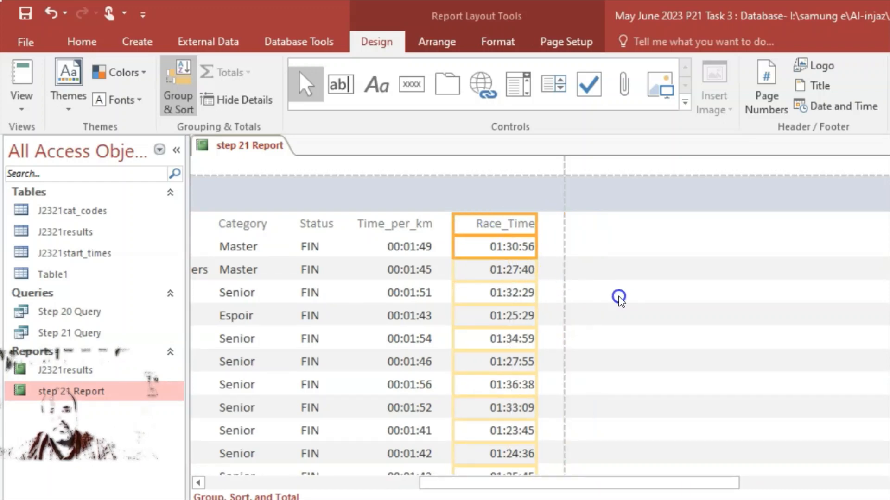
click(637, 299)
drag(651, 481, 274, 467)
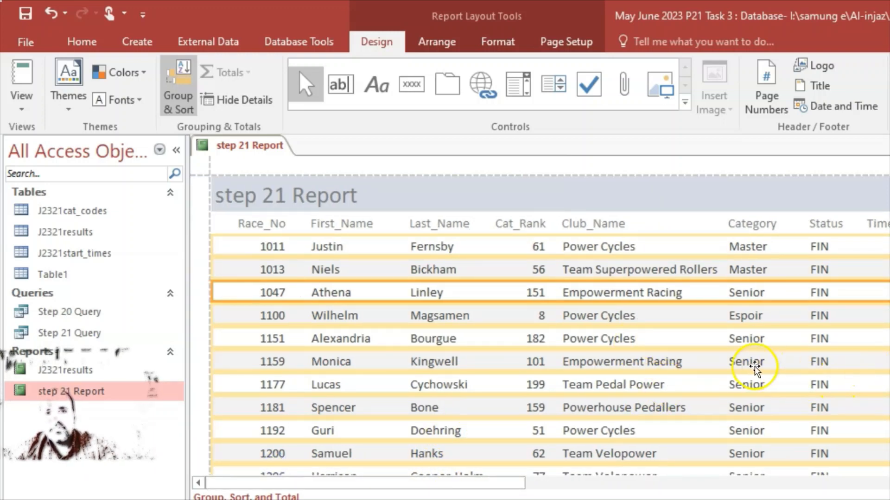
scroll(611, 343, down, 15)
scroll(610, 342, down, 3)
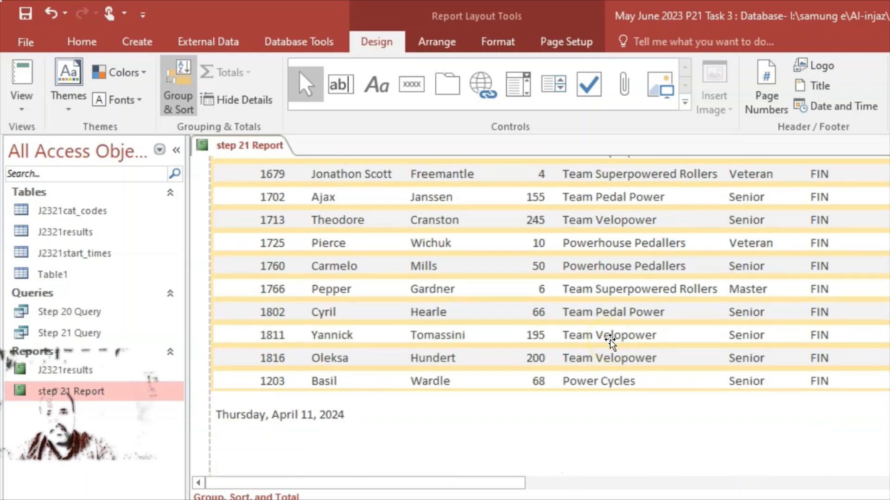
scroll(610, 342, up, 8)
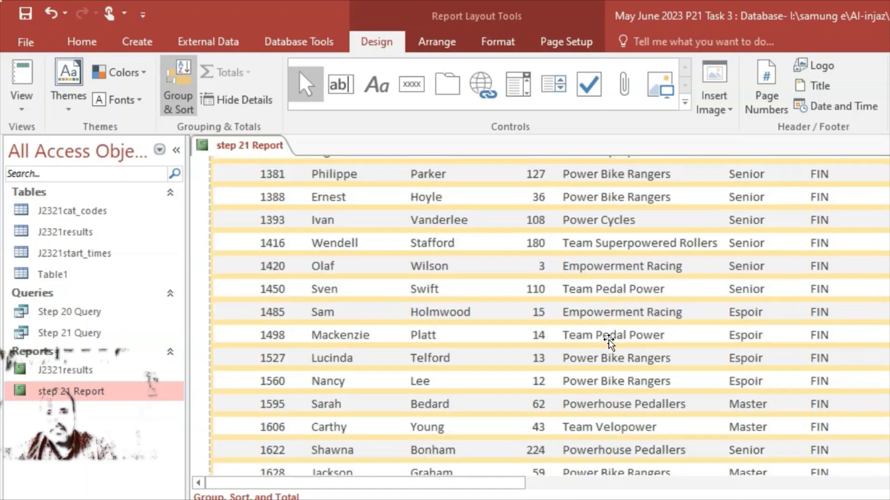
scroll(609, 342, up, 10)
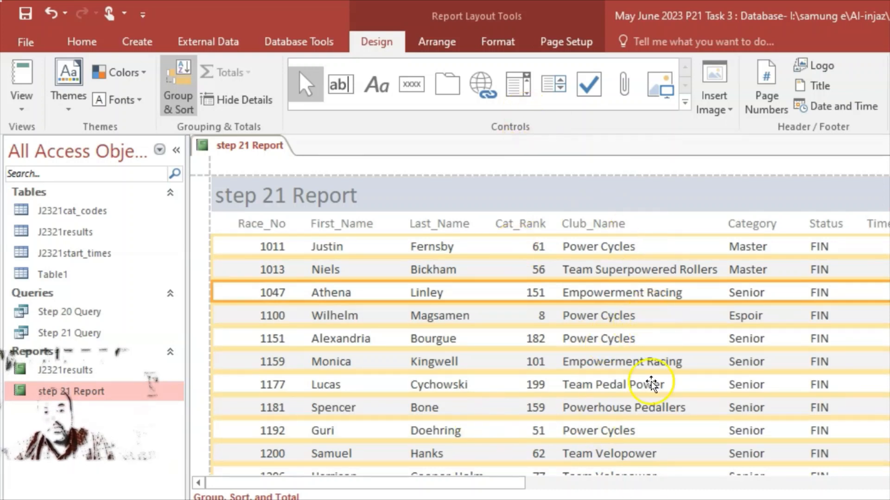
key(alt+Tab)
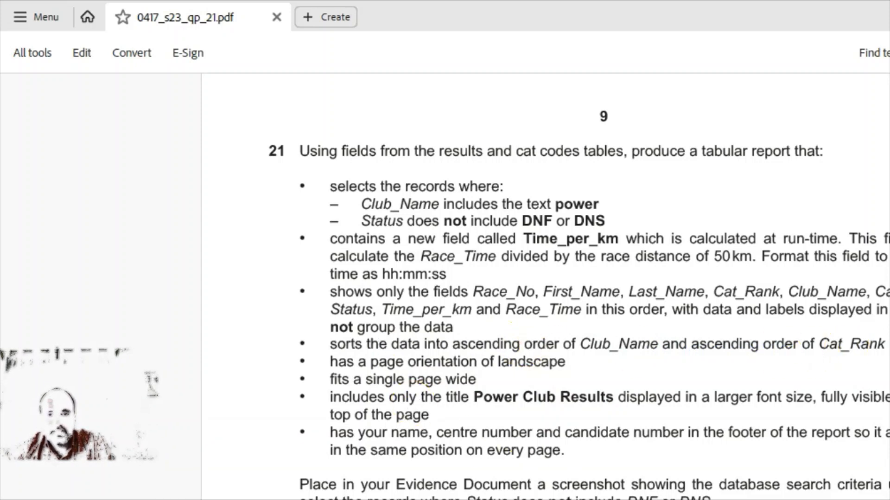
Return from the question 21 PDF to the Access report
key(alt+Tab)
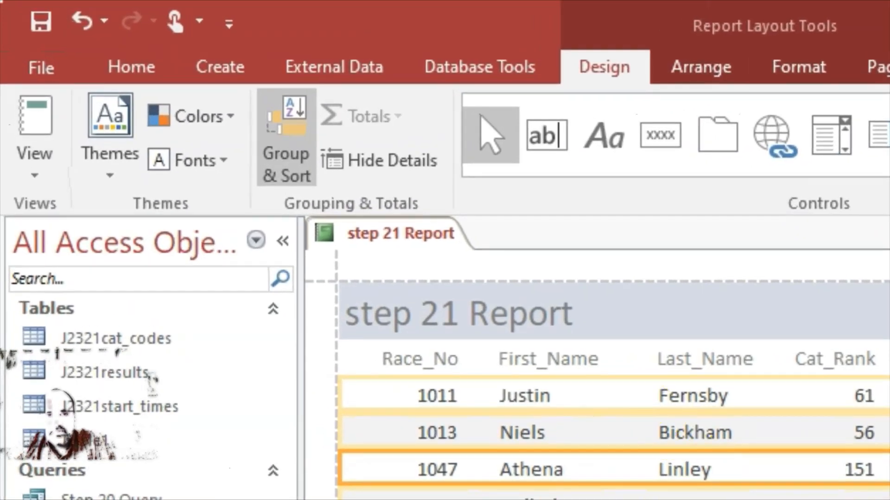
Add a sort on Club_Name to the report in Group & Sort
click(293, 185)
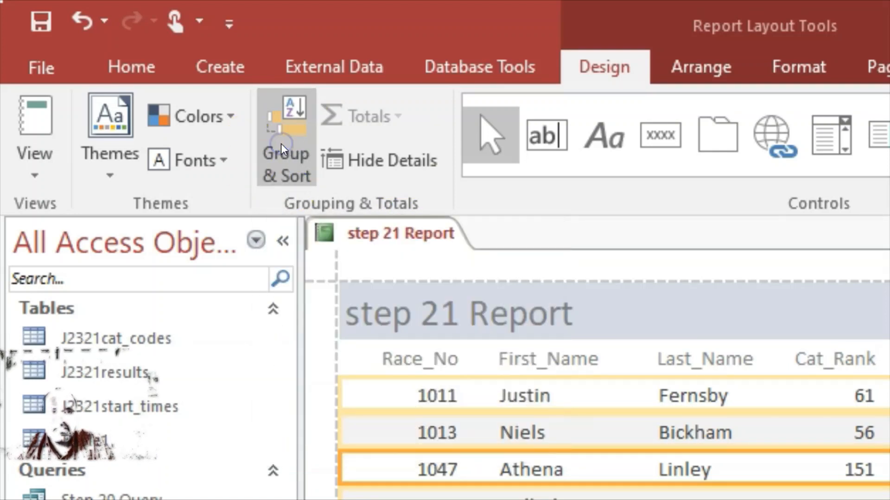
scroll(592, 495, down, 10)
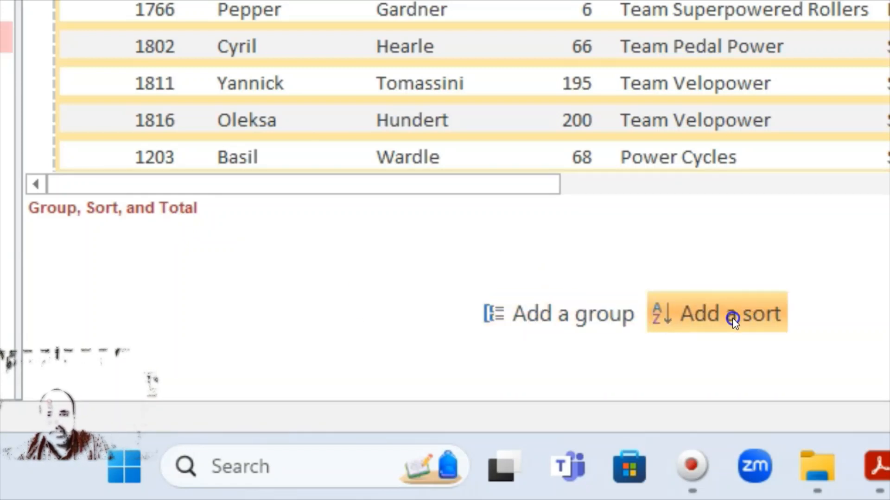
click(710, 317)
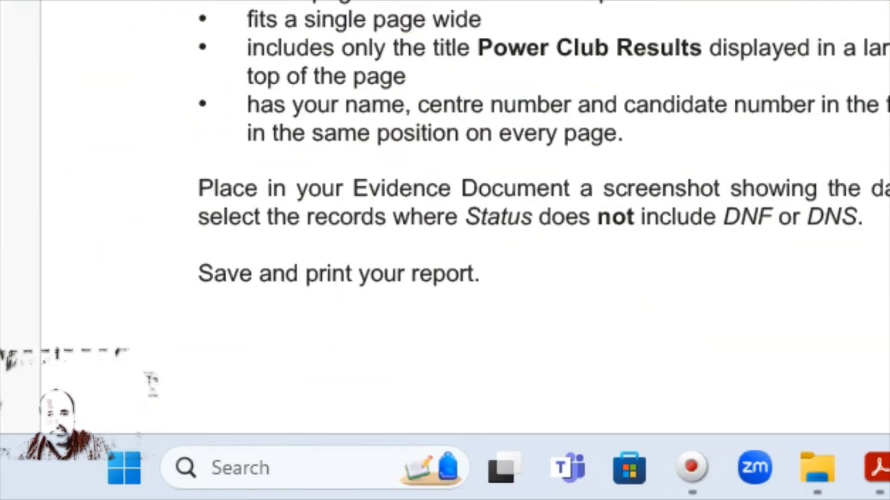
scroll(445, 232, up, 4)
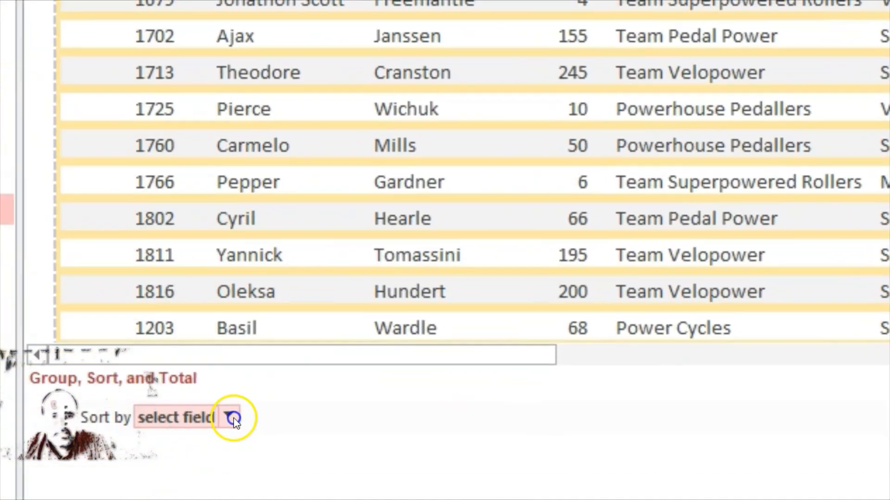
click(231, 419)
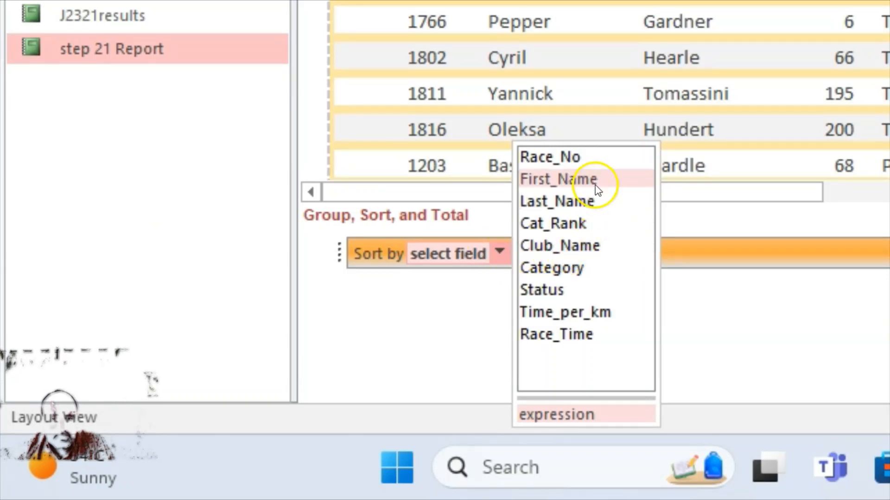
click(580, 245)
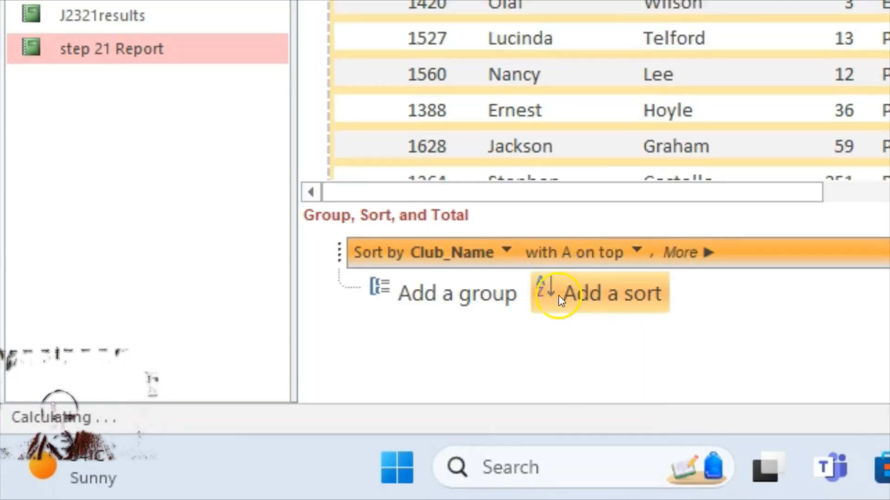
Add a second sort on Cat_Rank; keep Club_Name A to Z, Cat_Rank smallest to largest
click(605, 294)
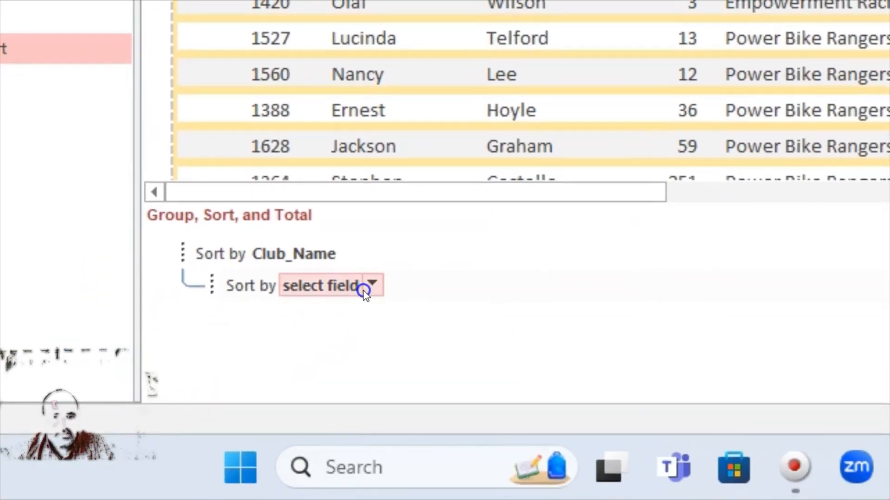
click(363, 287)
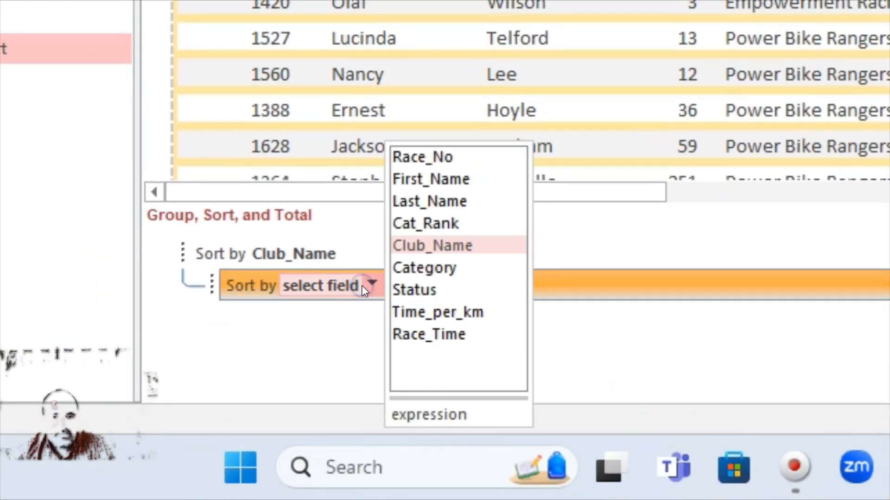
click(425, 226)
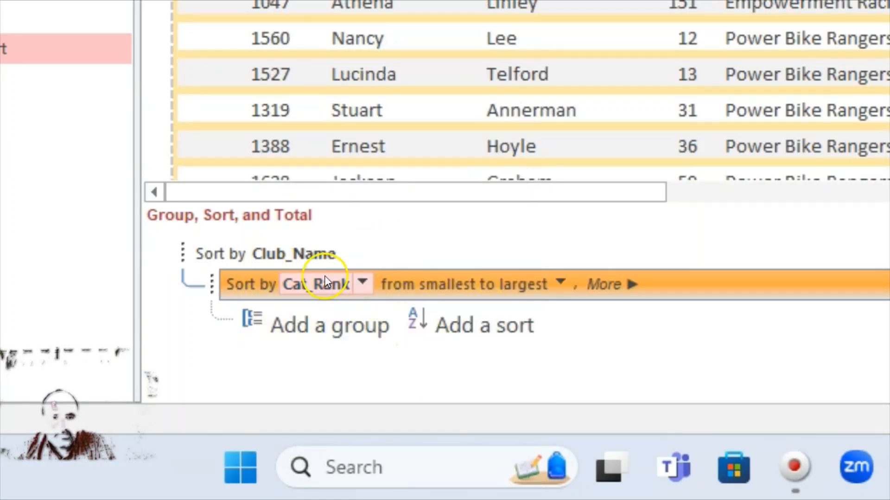
click(279, 248)
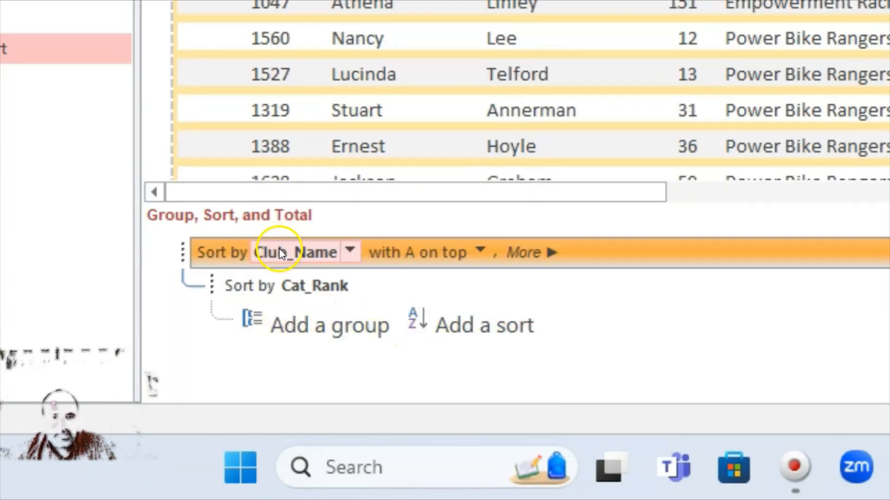
click(478, 256)
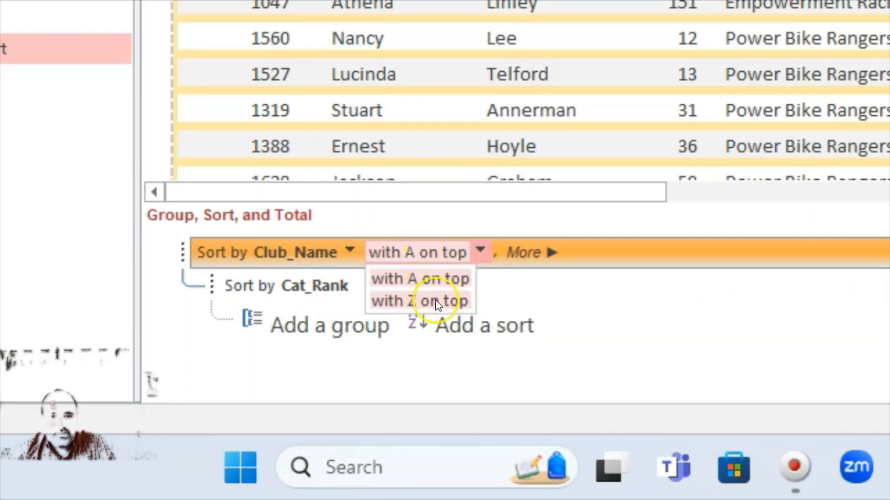
click(441, 280)
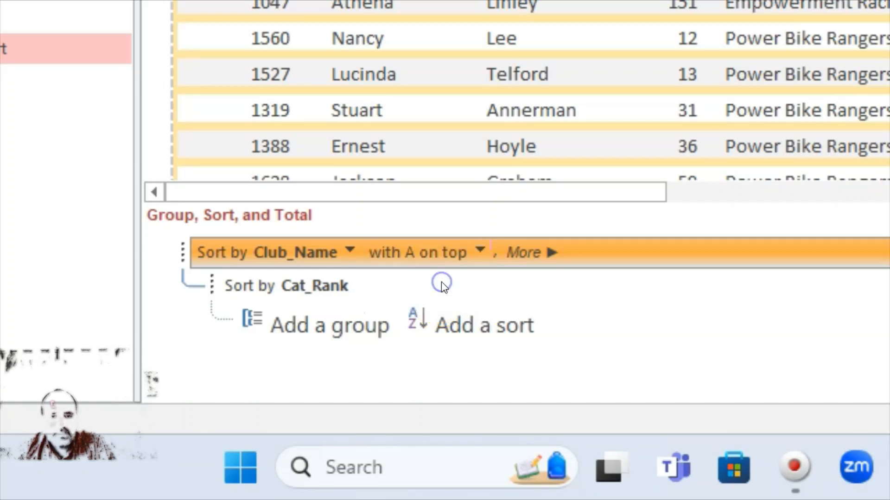
click(311, 284)
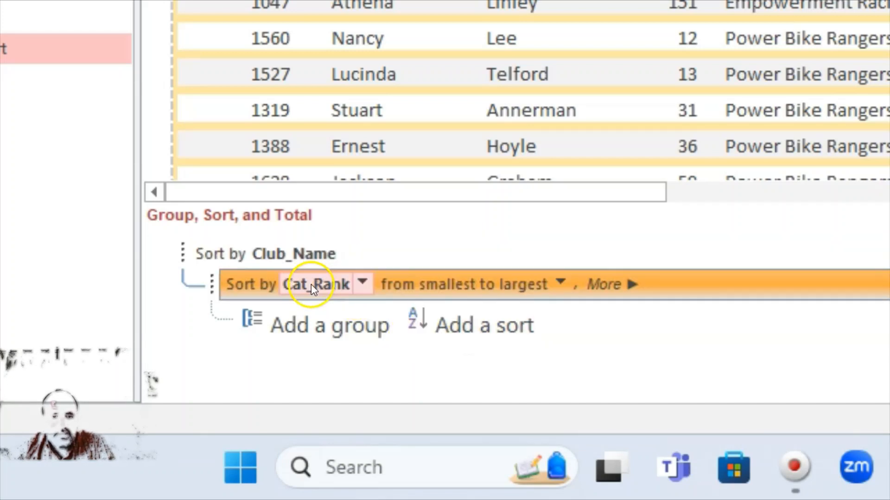
click(562, 280)
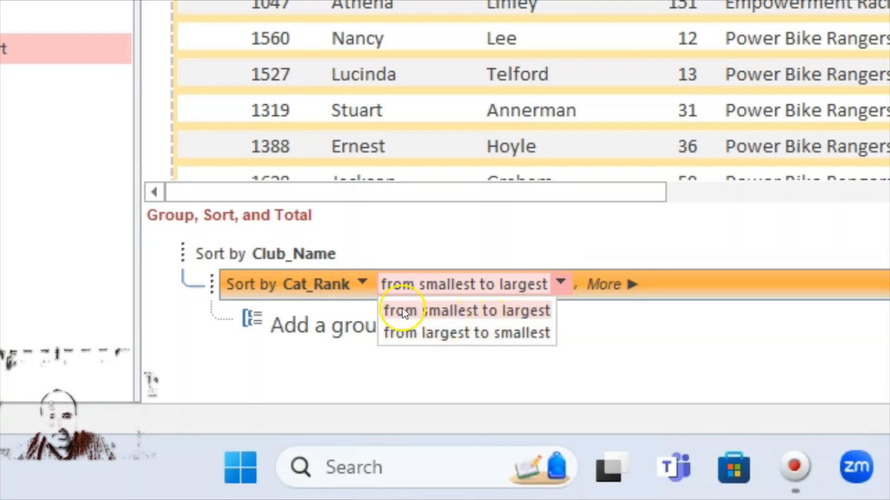
click(449, 308)
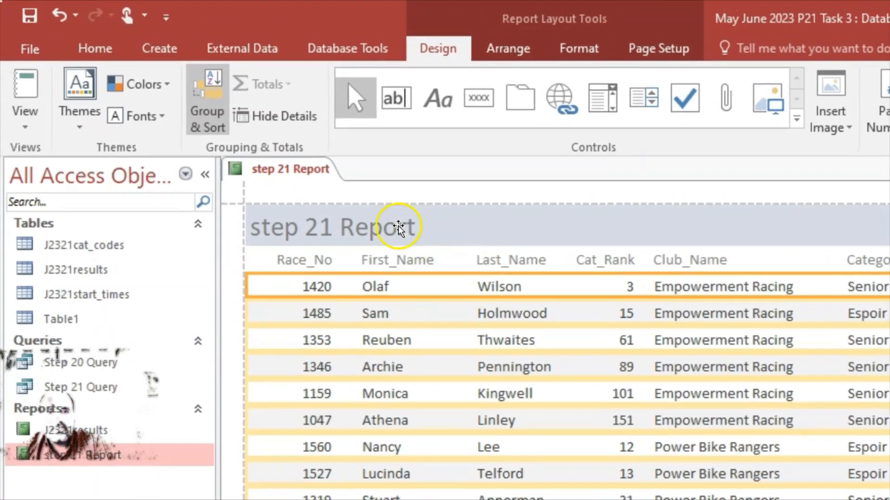
Replace the report title text with 'Power Club Results'
click(375, 216)
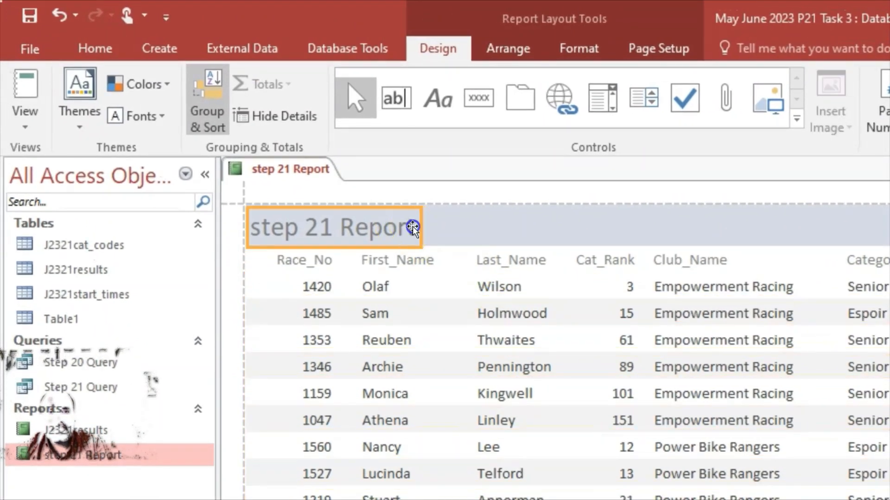
click(411, 226)
drag(415, 226, 253, 225)
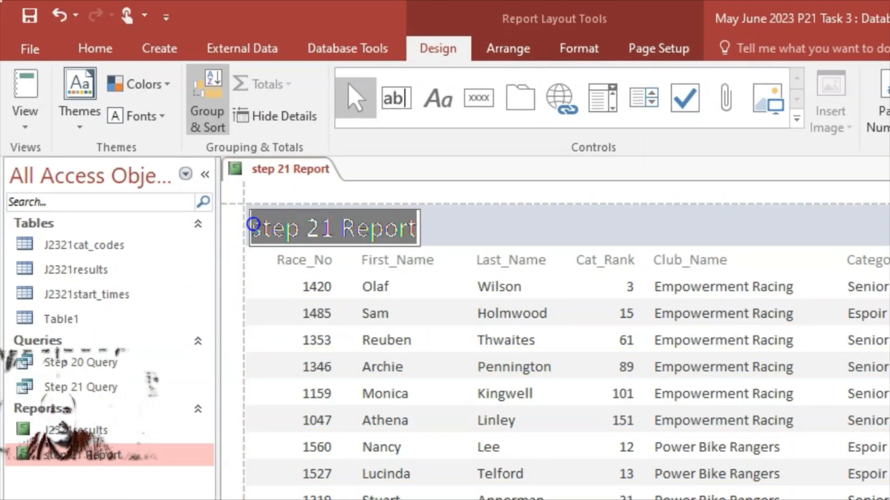
key(BackSpace)
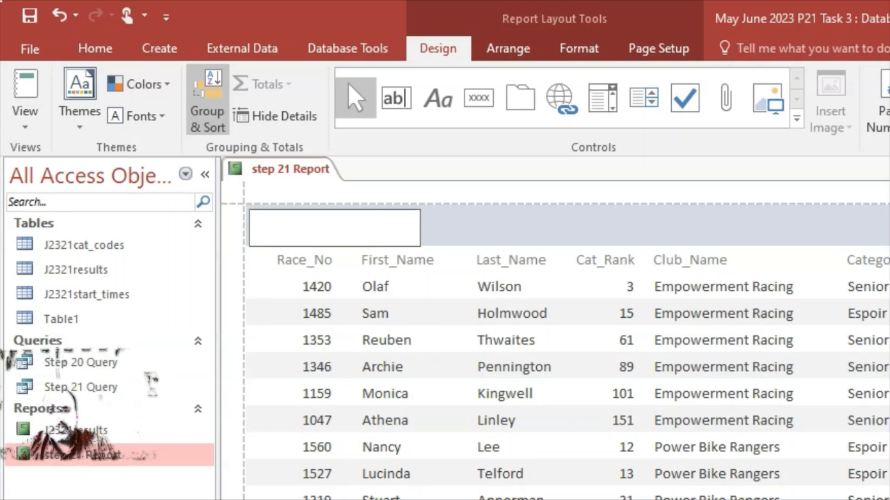
key(alt+Tab)
key(alt+Tab)
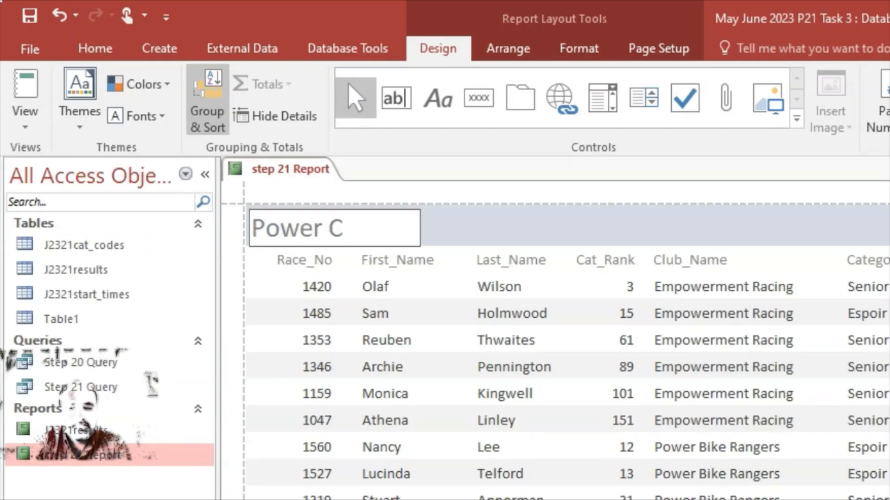
text(Power Club Results)
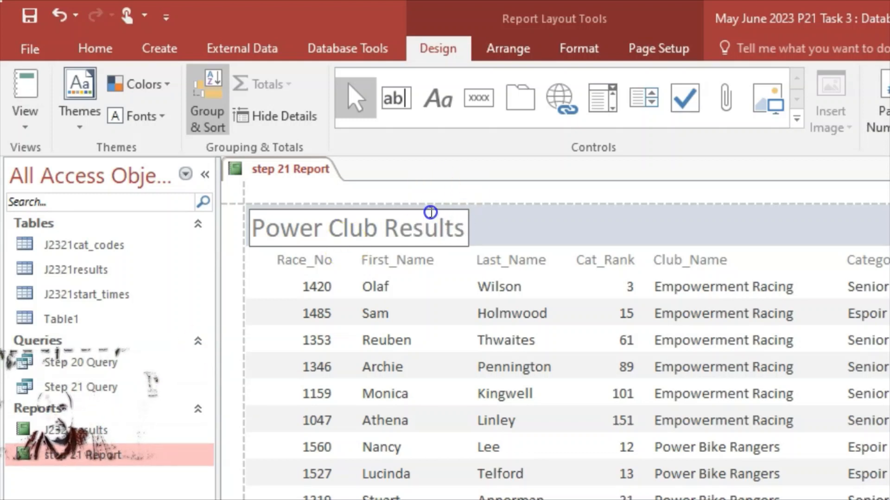
click(505, 228)
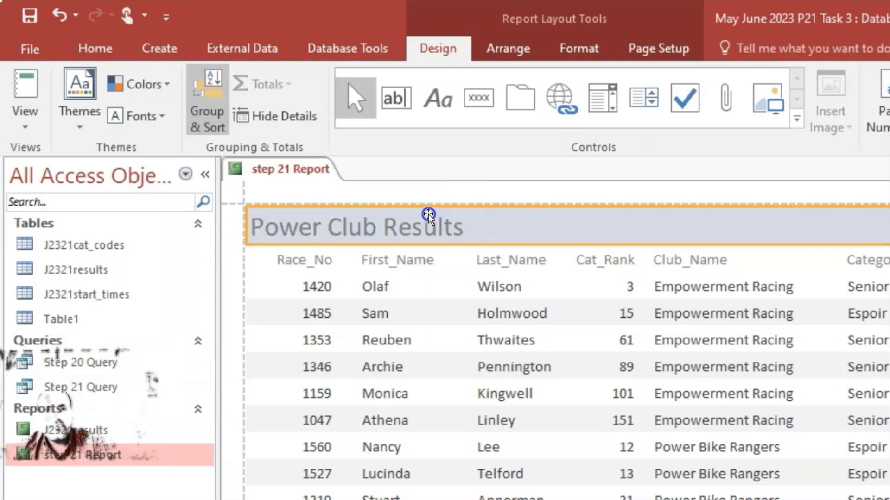
Move the title toward the header's centre and set its font size to 24
click(417, 218)
drag(437, 224, 647, 219)
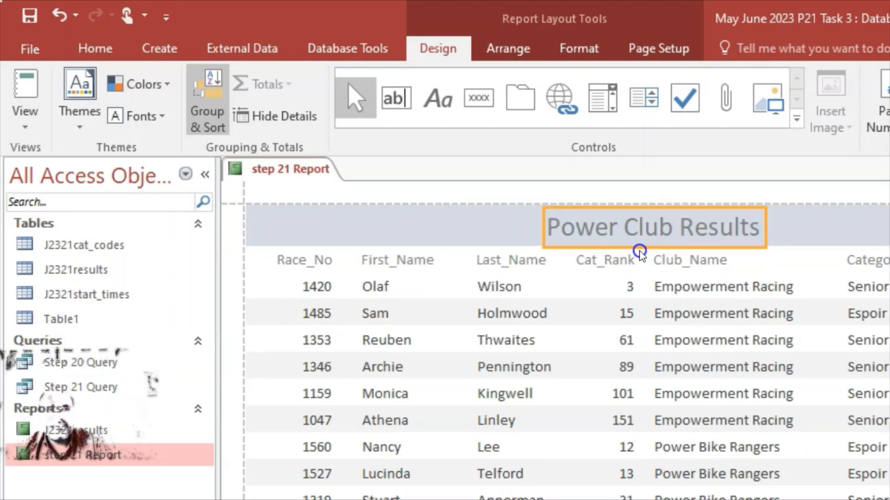
click(587, 233)
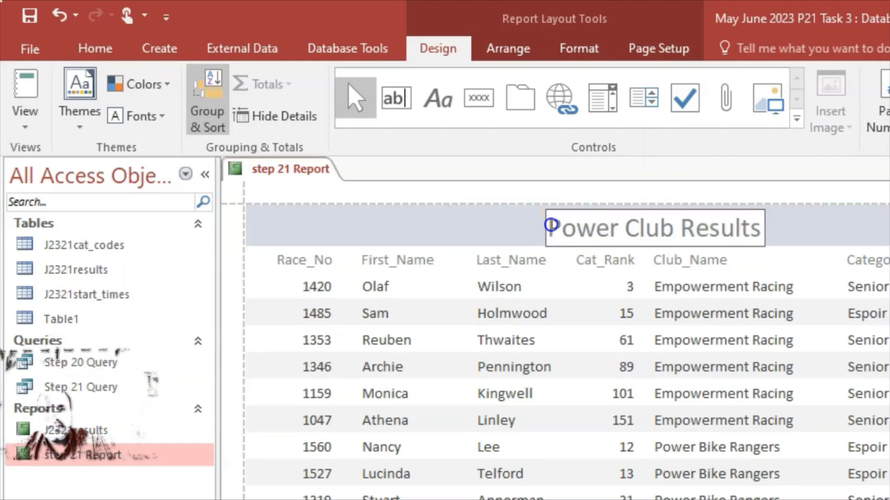
drag(550, 226, 766, 227)
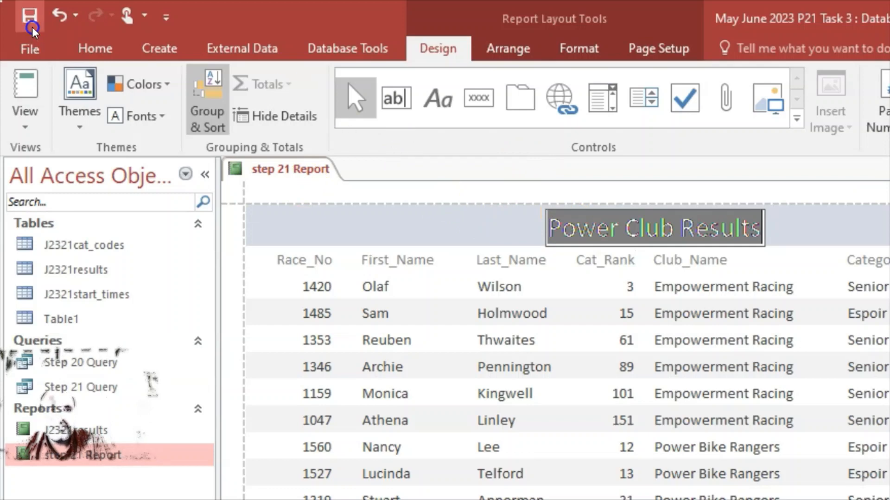
click(86, 48)
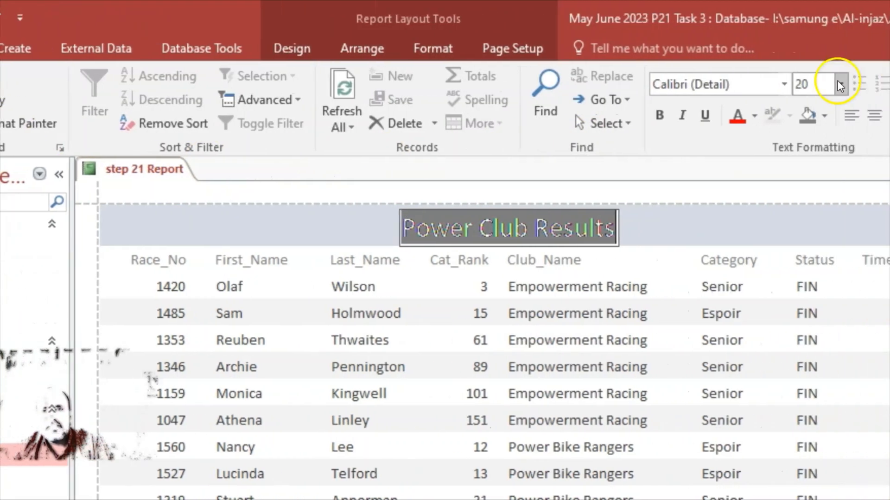
click(840, 86)
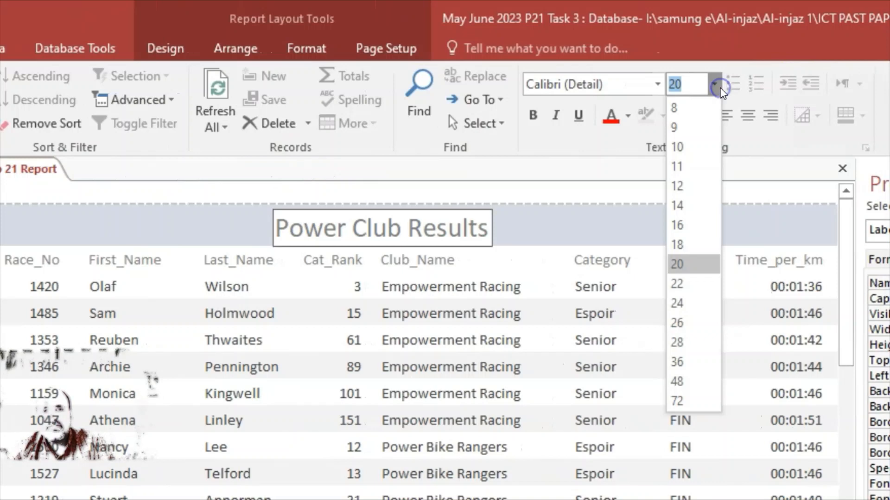
click(688, 304)
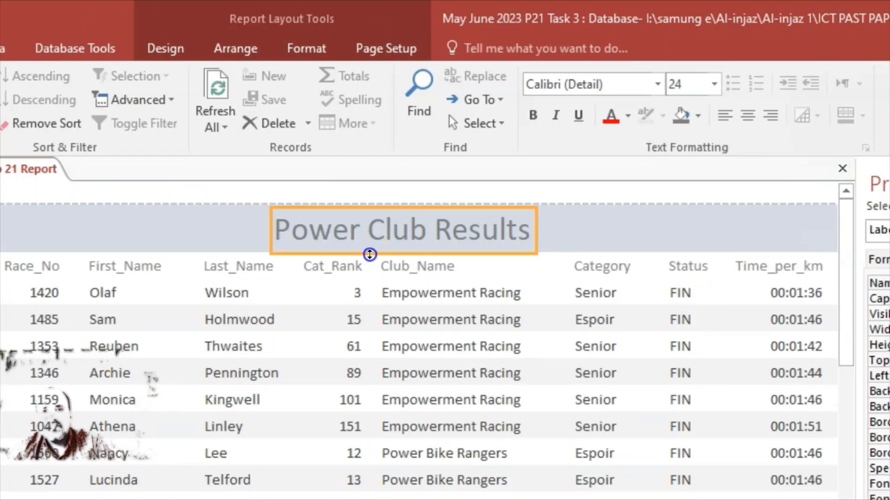
click(165, 221)
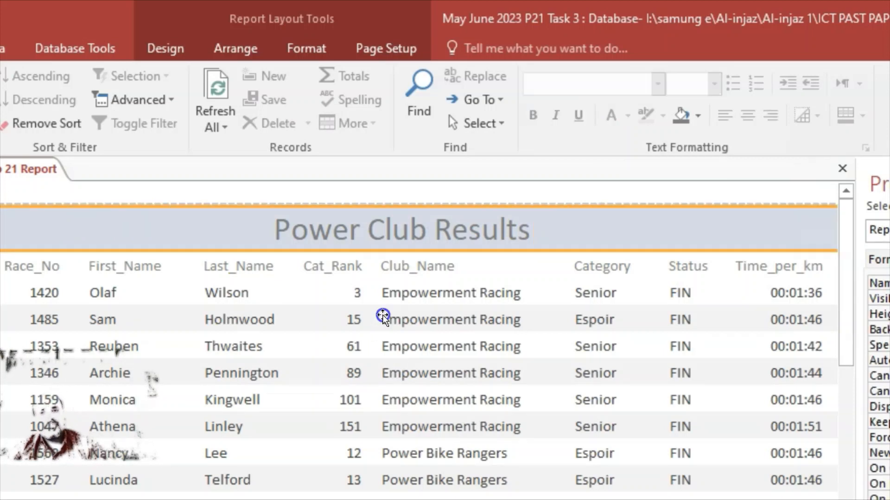
click(425, 235)
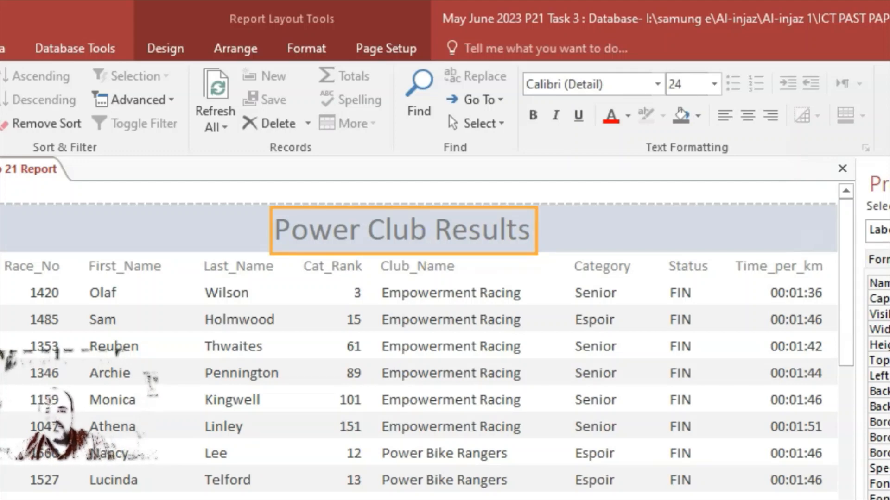
key(alt+Tab)
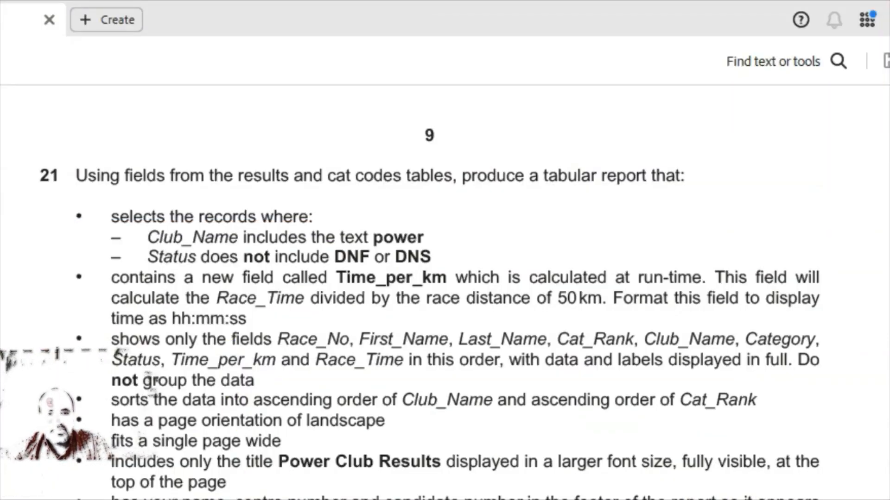
Scroll question 21 to read the footer requirements, then return to Access
scroll(193, 394, down, 3)
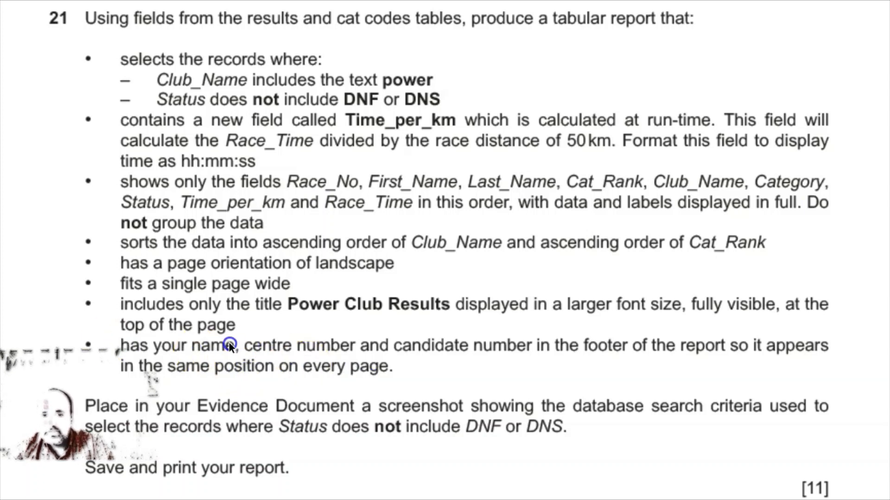
click(236, 360)
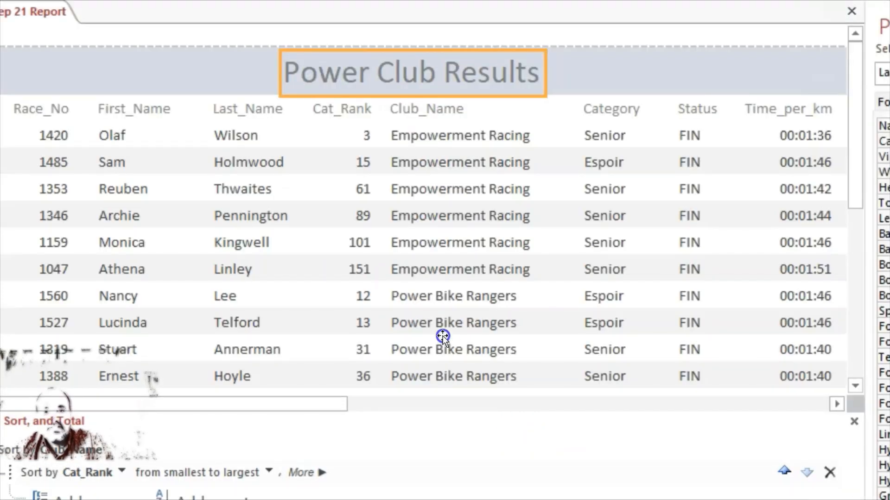
Switch the step 21 Report to Design View
scroll(443, 337, down, 15)
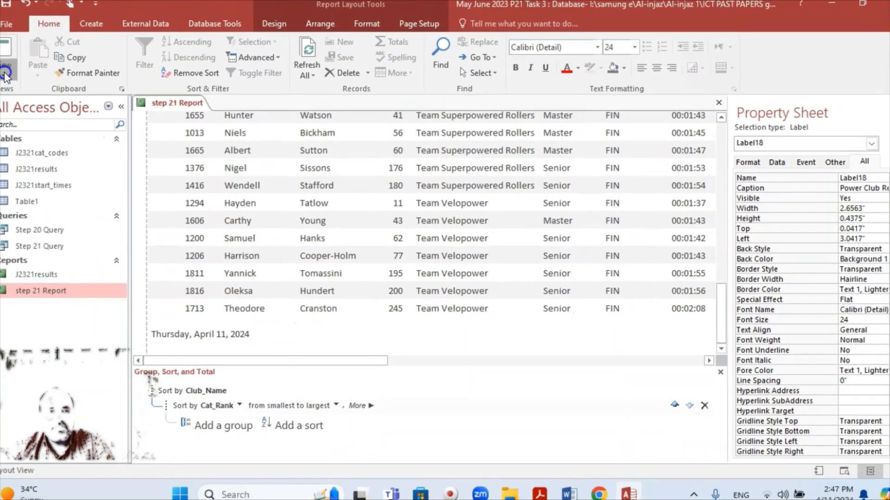
click(17, 75)
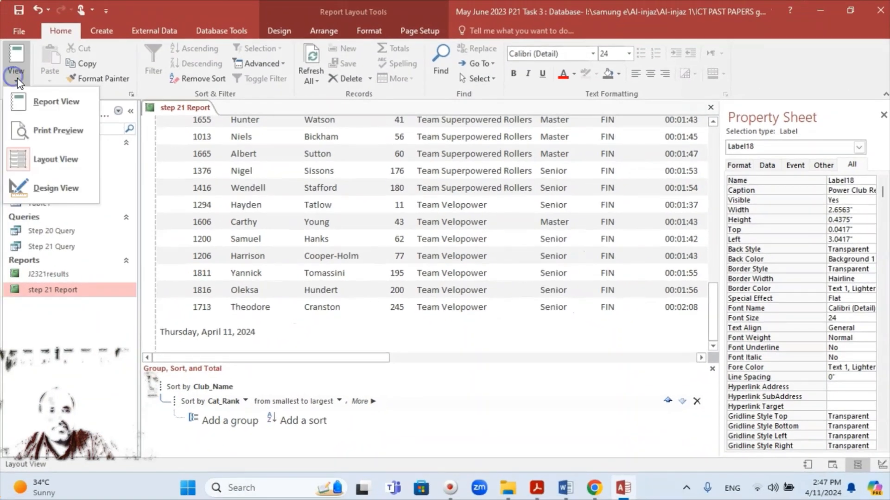
click(43, 185)
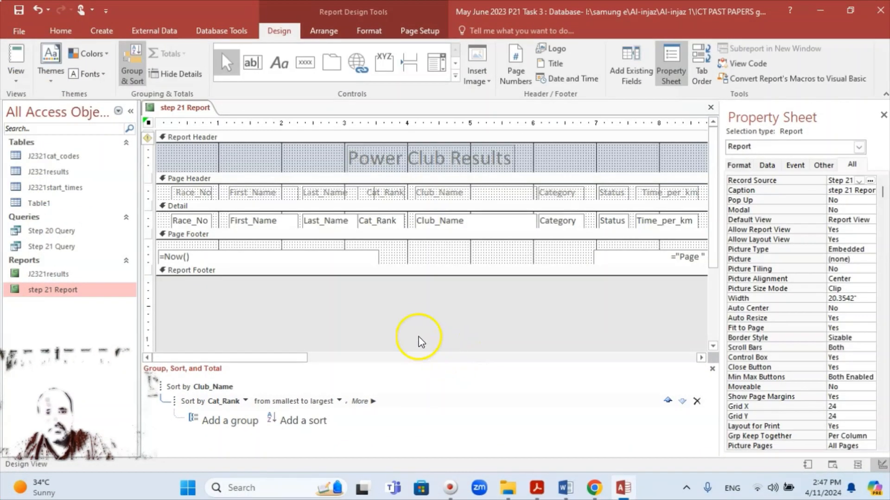
Draw a label in the Page Footer and start typing the candidate's name and numbers
click(392, 247)
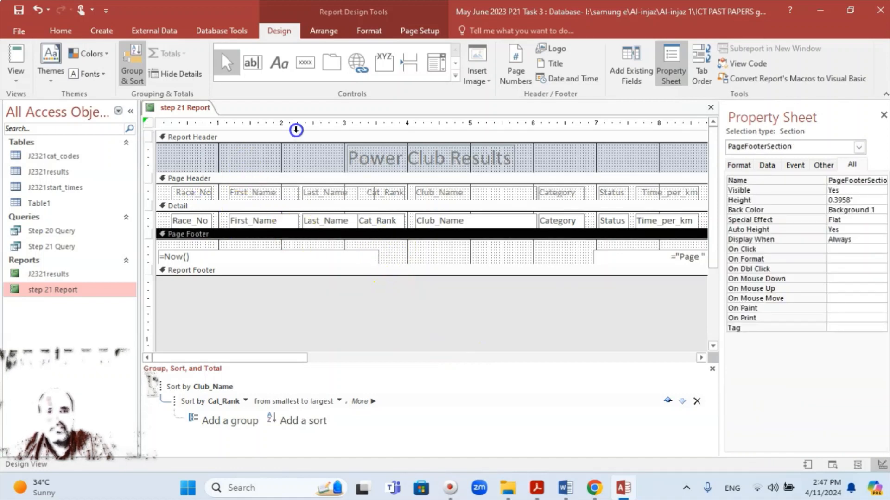
click(254, 62)
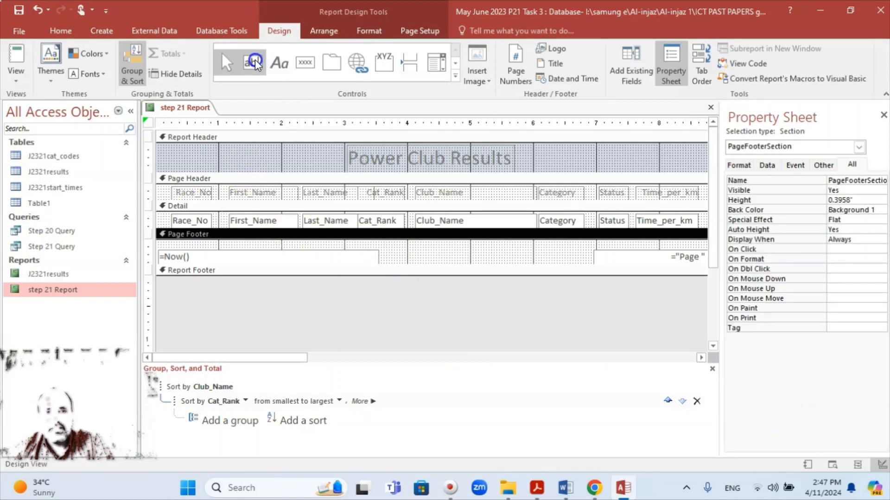
click(279, 62)
click(323, 159)
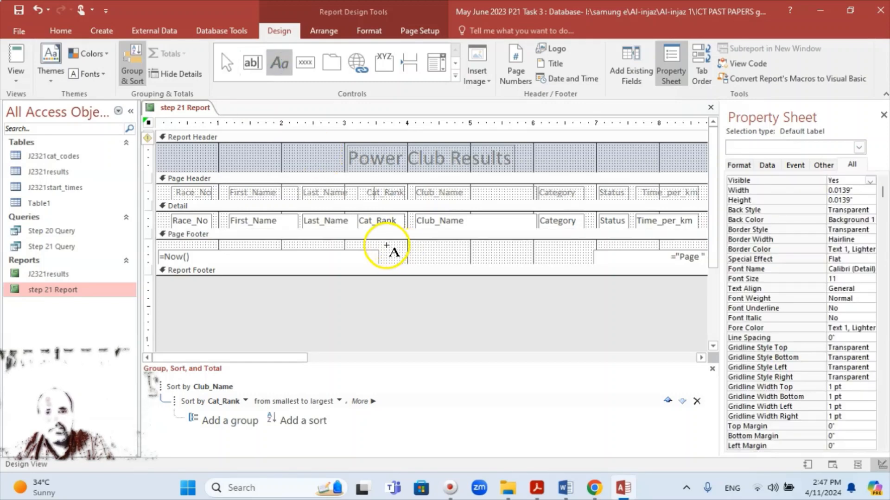
click(419, 254)
drag(419, 254, 581, 263)
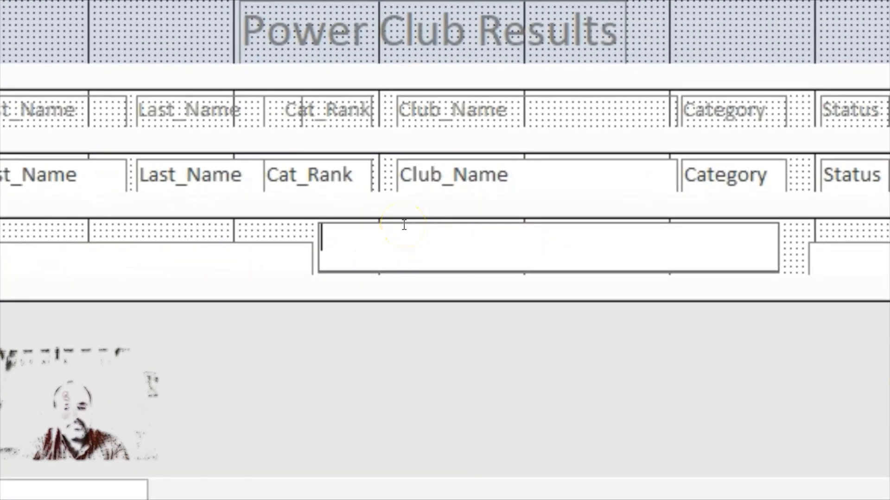
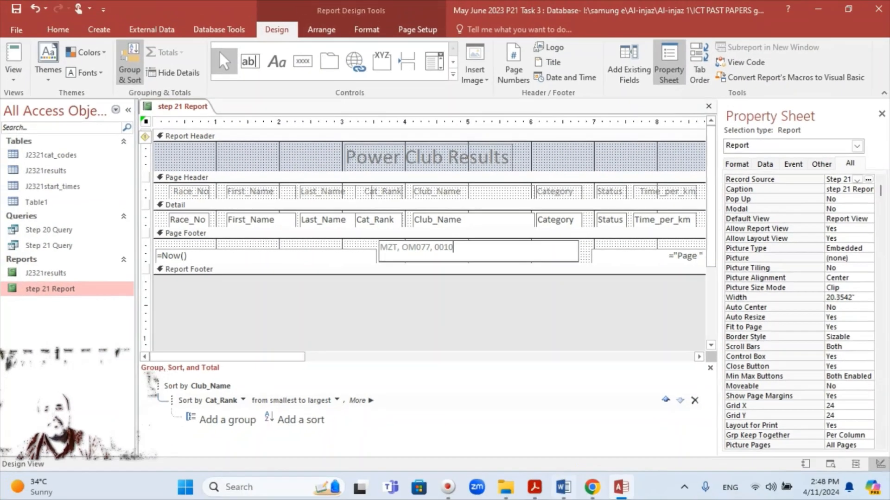
Finish the footer label, view the report in Report View, and check it against the exam paper
click(442, 414)
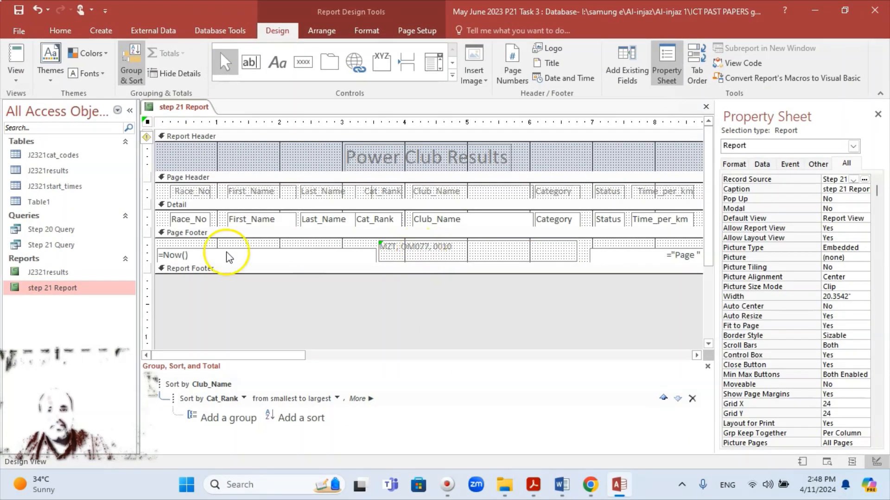
click(15, 75)
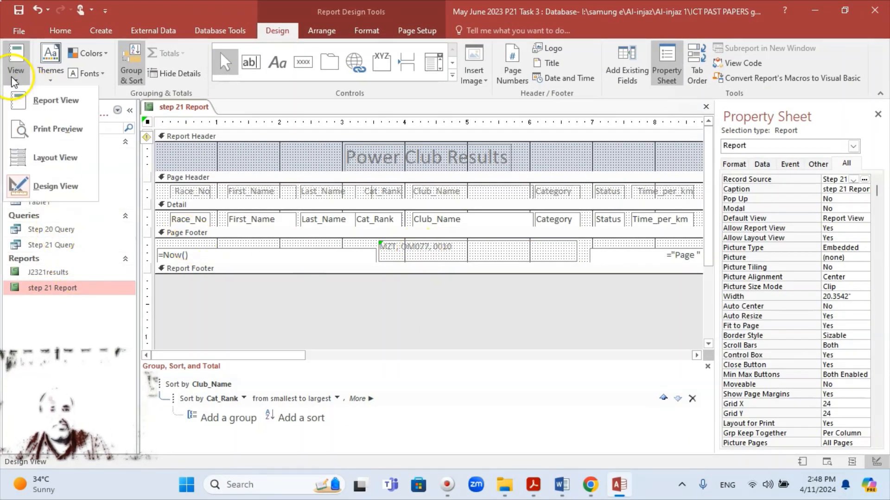
click(24, 101)
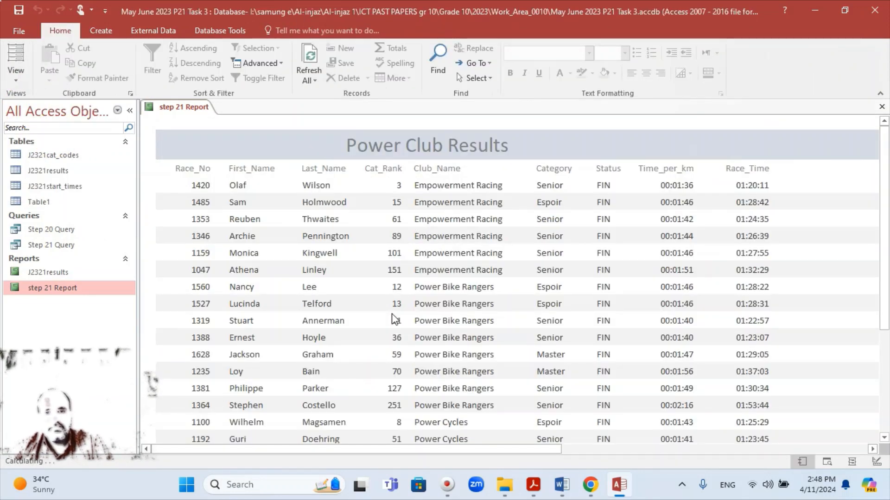
scroll(468, 305, down, 5)
scroll(468, 305, down, 10)
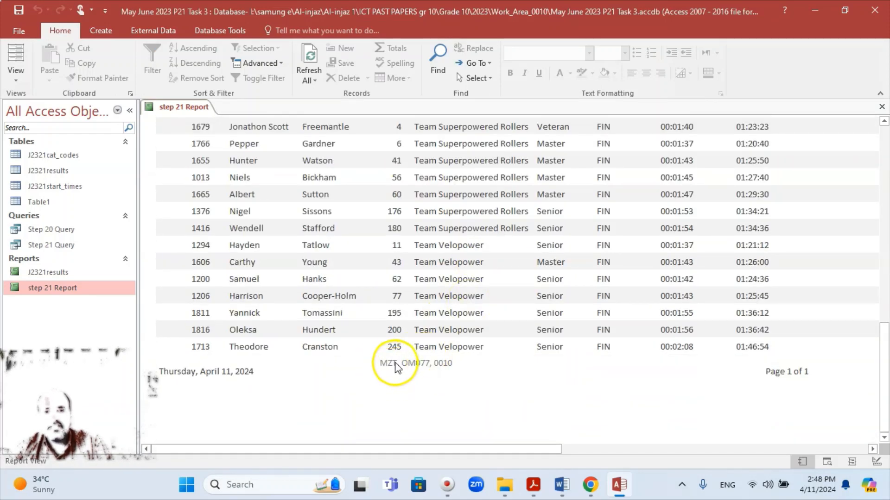
scroll(431, 370, up, 1)
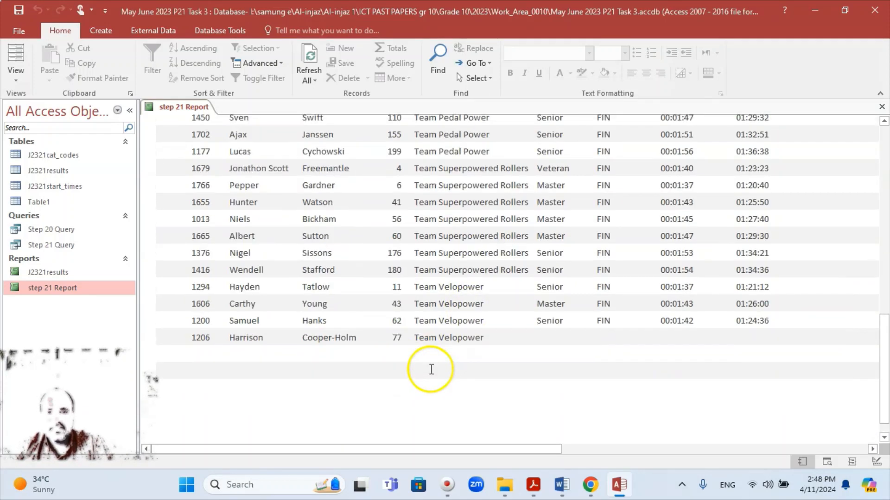
scroll(431, 369, up, 10)
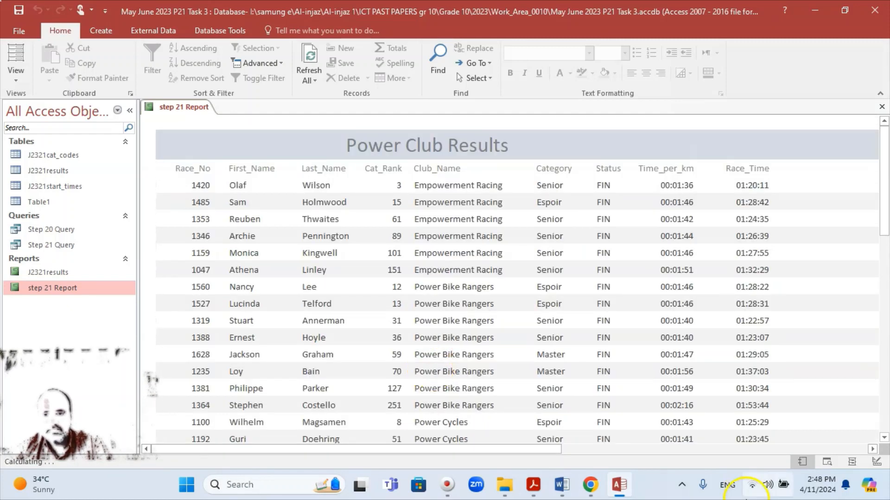
click(533, 485)
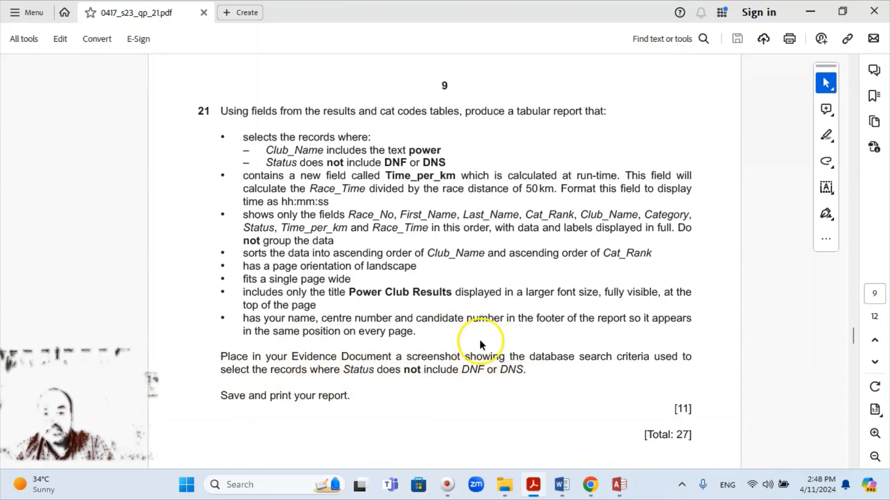
click(615, 495)
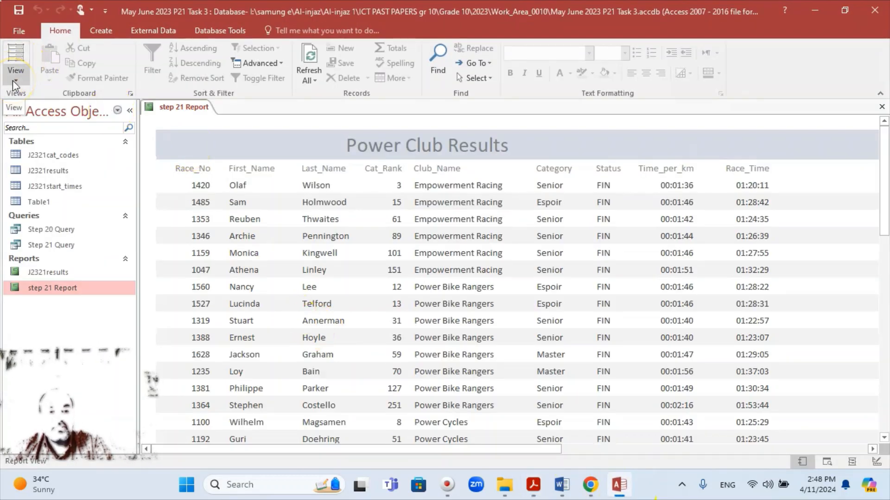
Open Step 21 Query in Design View
click(62, 245)
double_click(62, 245)
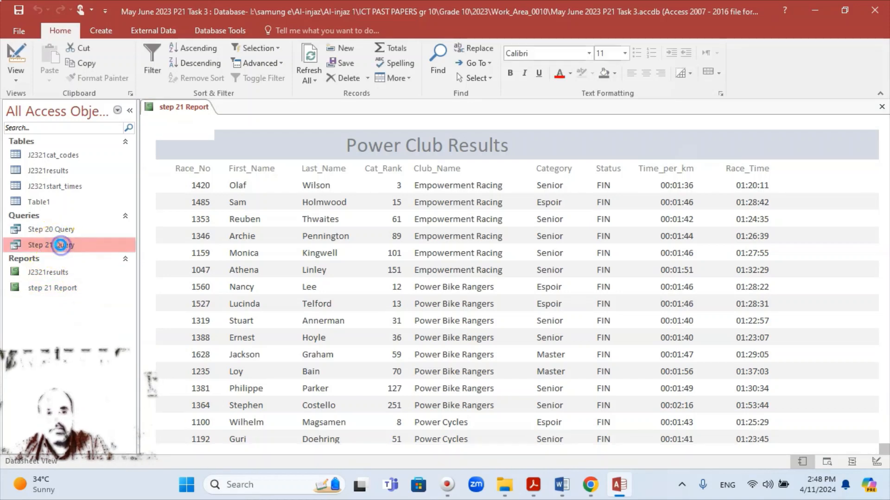
right_click(61, 245)
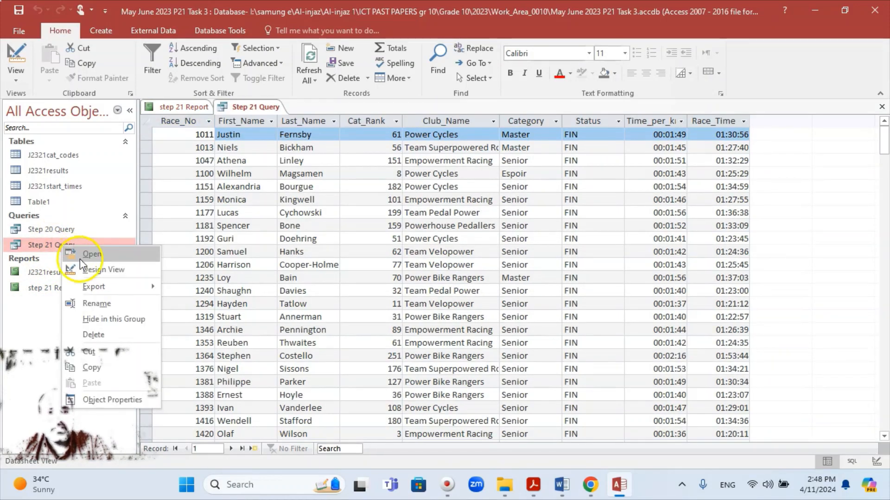
click(95, 269)
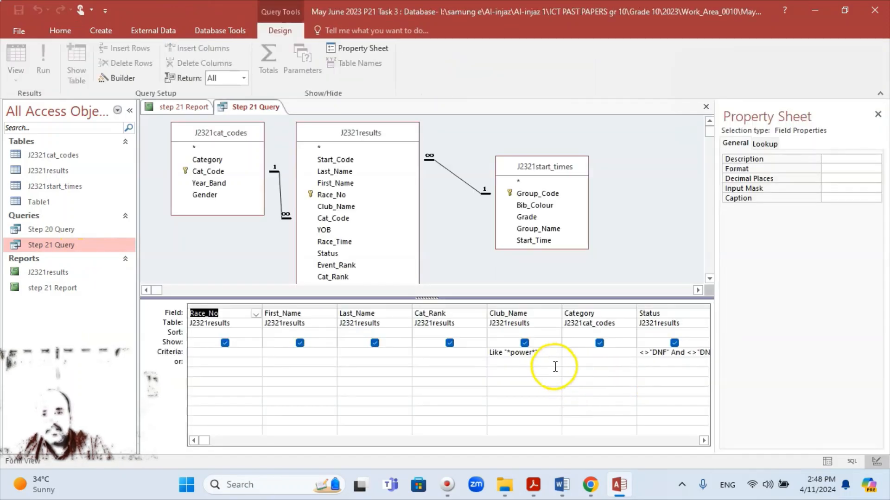
click(703, 441)
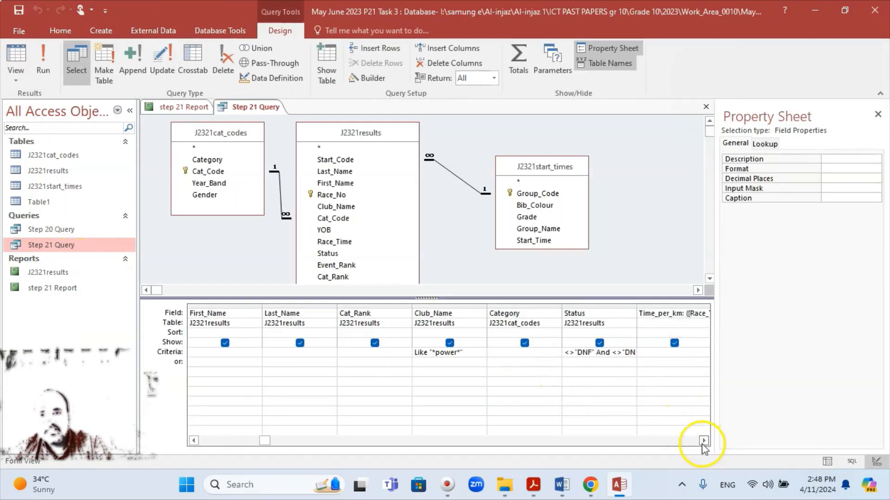
click(703, 441)
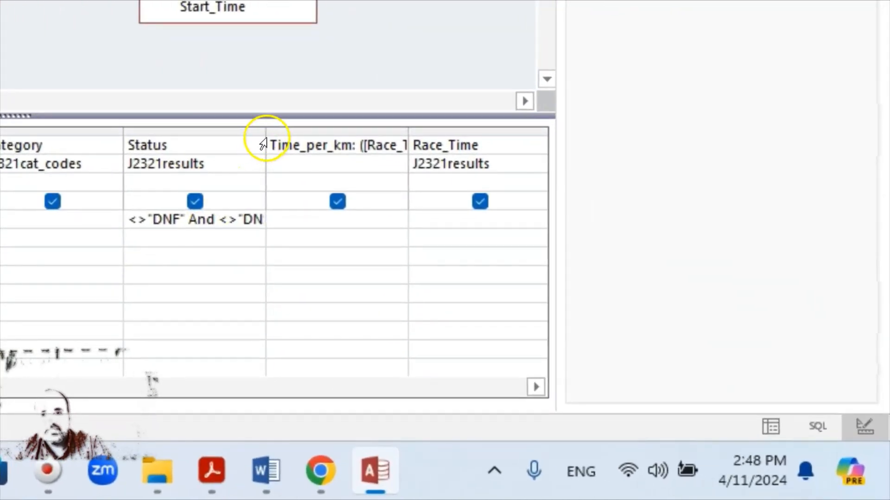
Widen the Status column to show <>"DNF" And <>"DNS" and snip a screenshot of it
drag(269, 136, 317, 135)
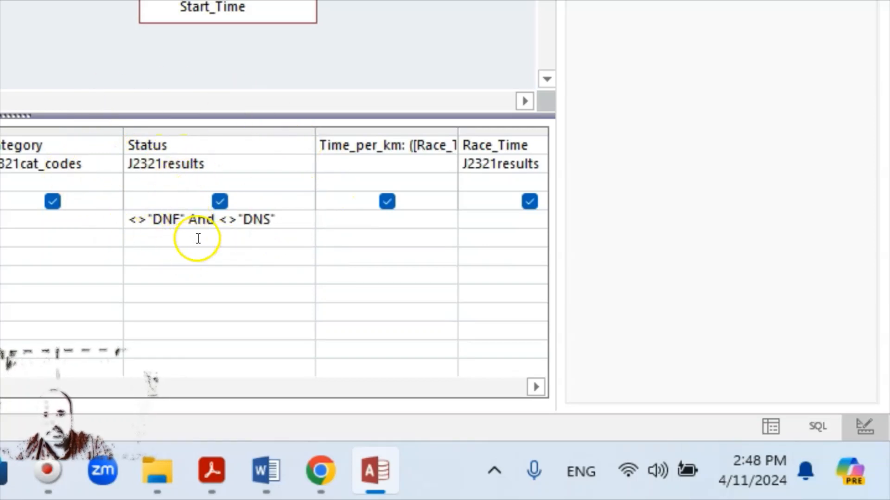
scroll(273, 253, left, 2)
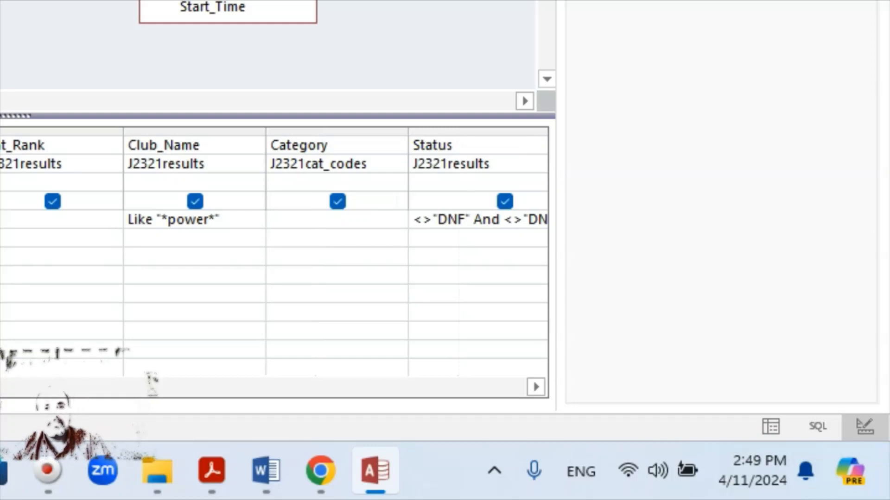
click(535, 394)
click(535, 394)
click(535, 395)
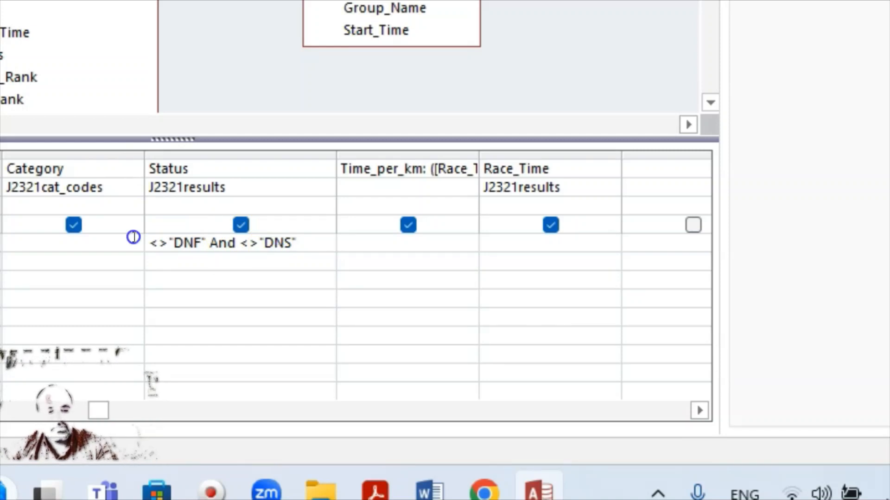
scroll(134, 238, left, 3)
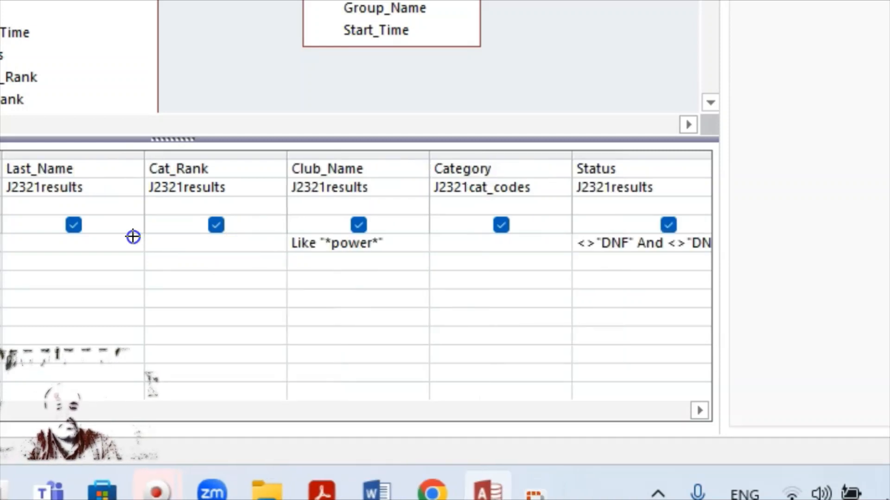
scroll(133, 234, right, 3)
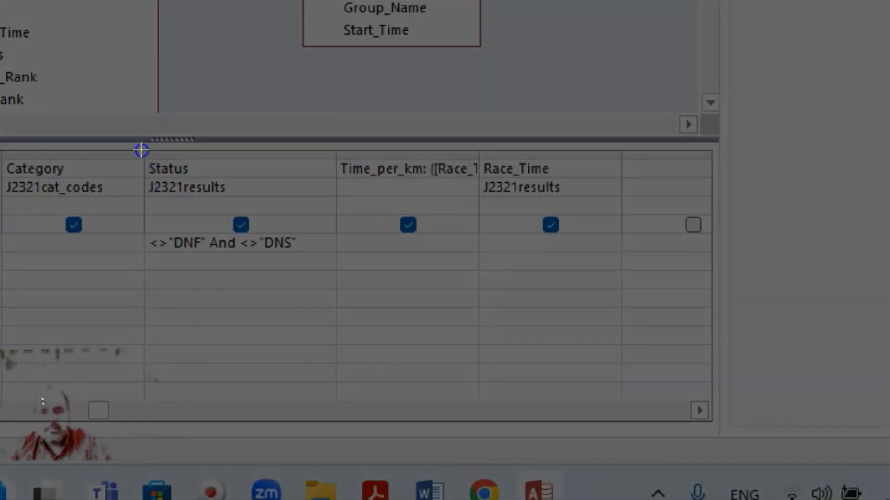
drag(141, 150, 333, 260)
scroll(332, 258, left, 3)
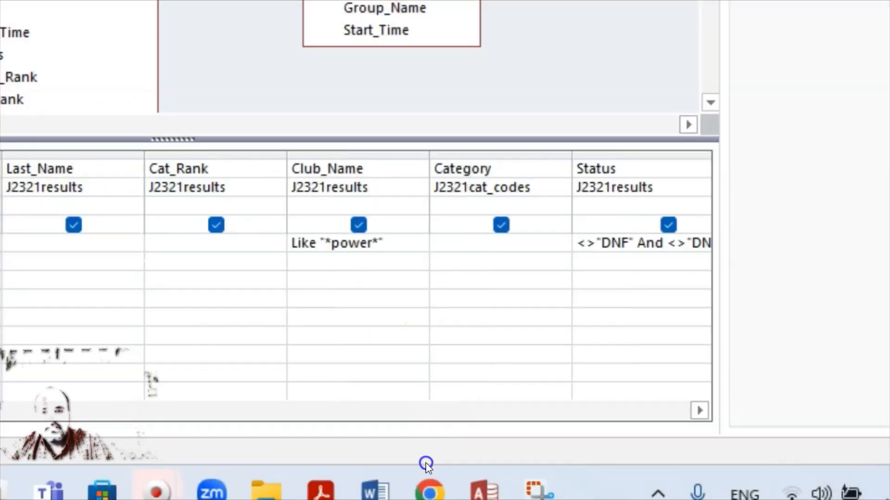
click(389, 417)
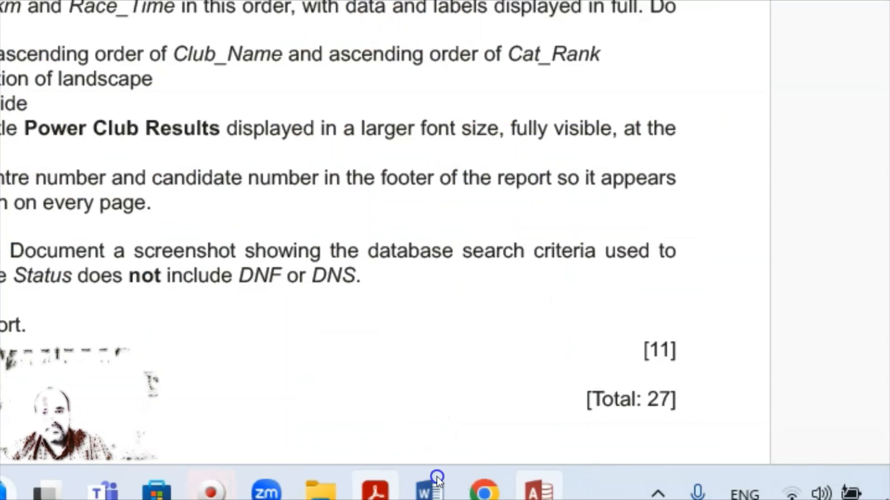
Paste the Status criteria screenshot as a picture below 'Step 21 evidence:' in Word
key(alt+Tab)
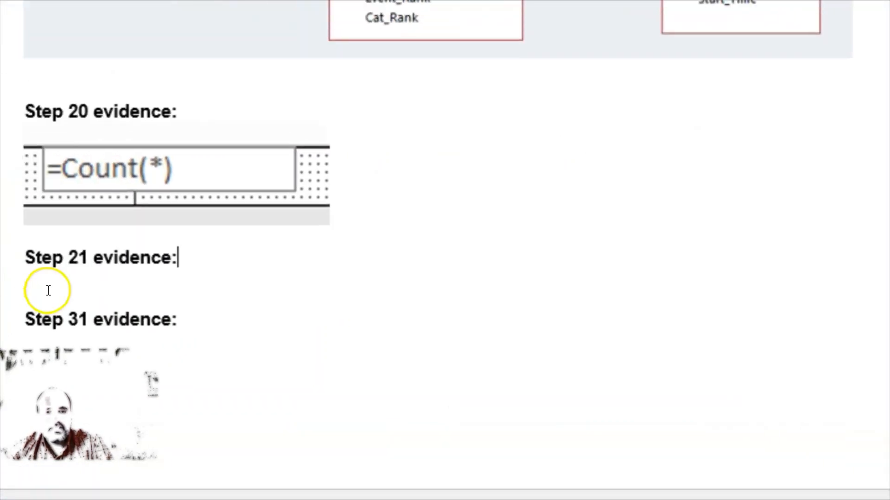
click(212, 330)
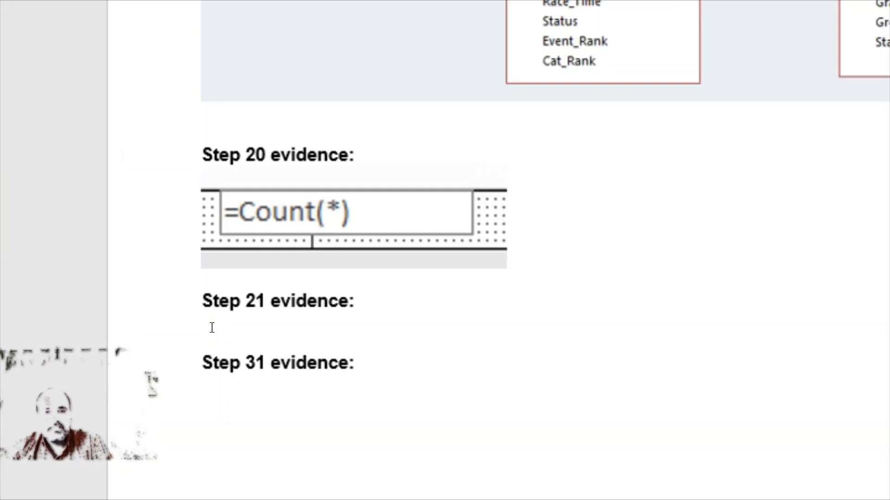
right_click(211, 329)
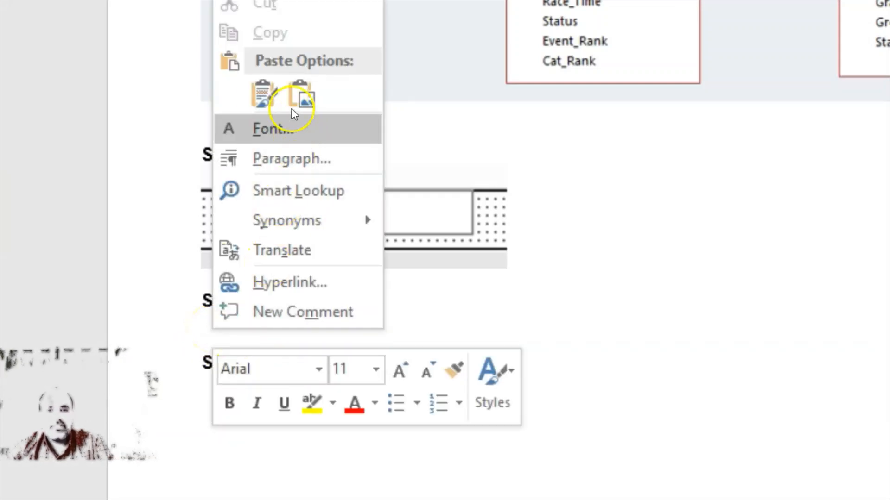
click(262, 99)
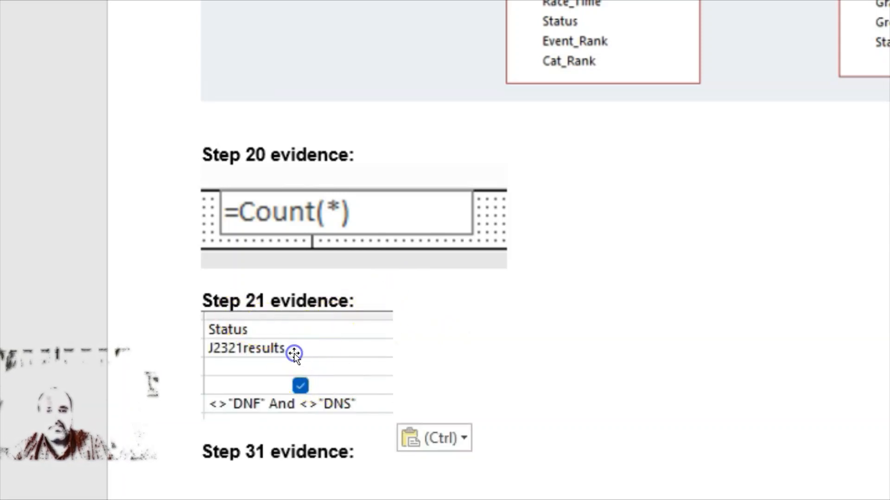
Enlarge the pasted criteria picture by dragging its corner handle
click(395, 422)
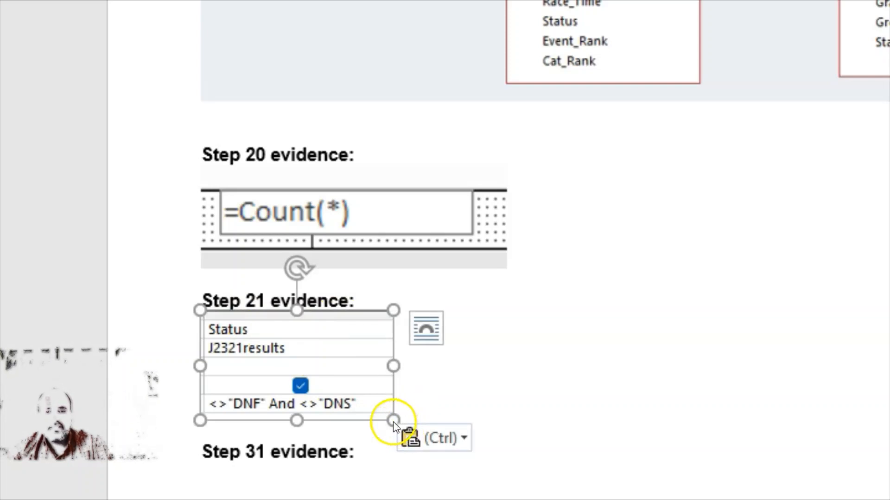
drag(394, 421, 443, 457)
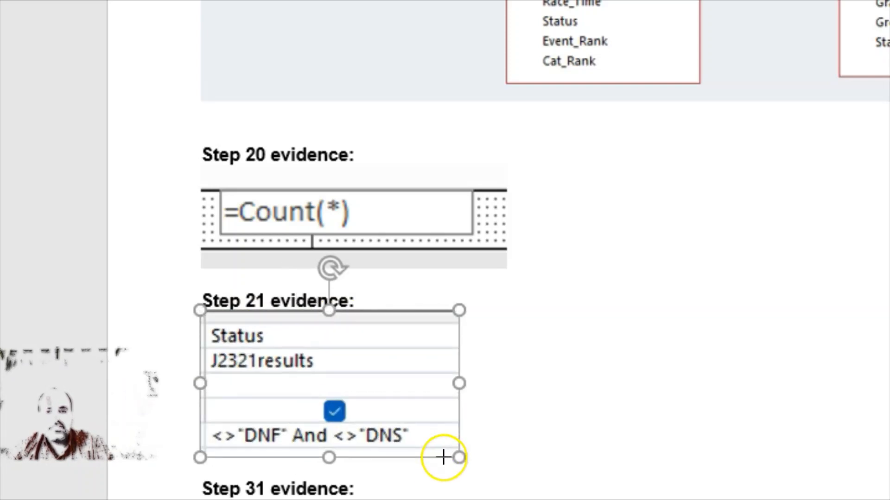
click(480, 340)
click(489, 440)
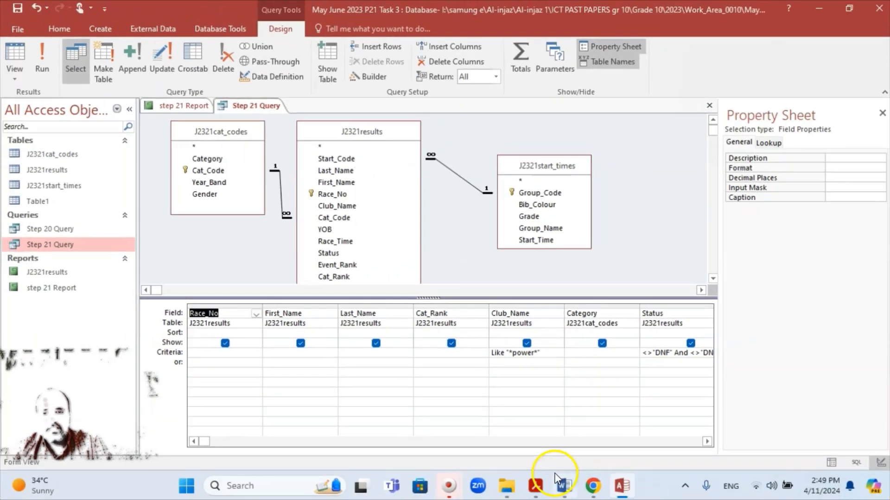
Back in Access, open 'step 21 Report' from the navigation pane in Report View
click(535, 485)
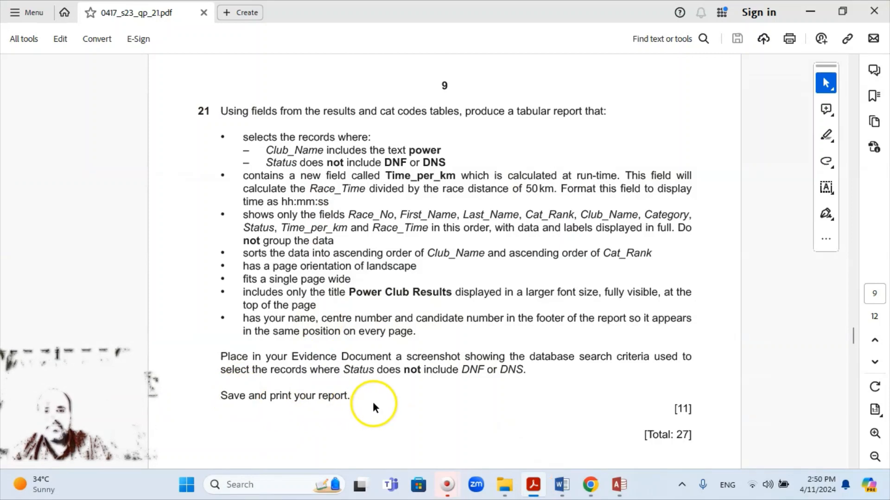
click(619, 485)
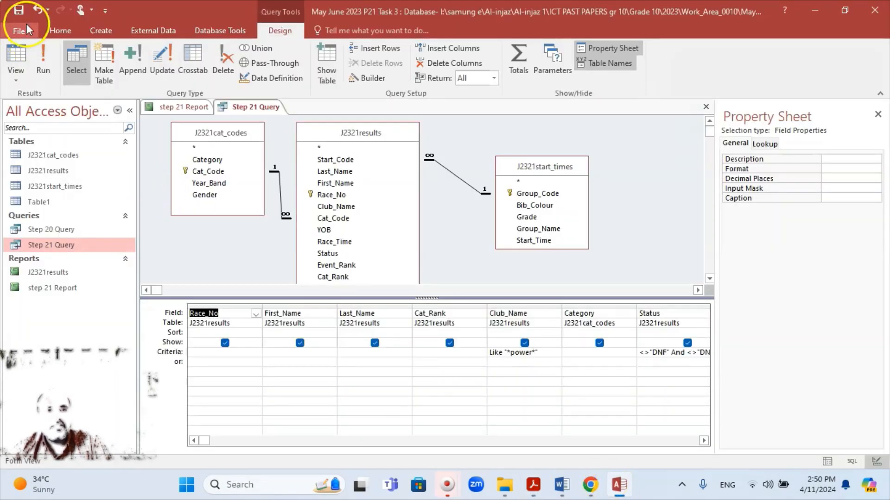
double_click(42, 289)
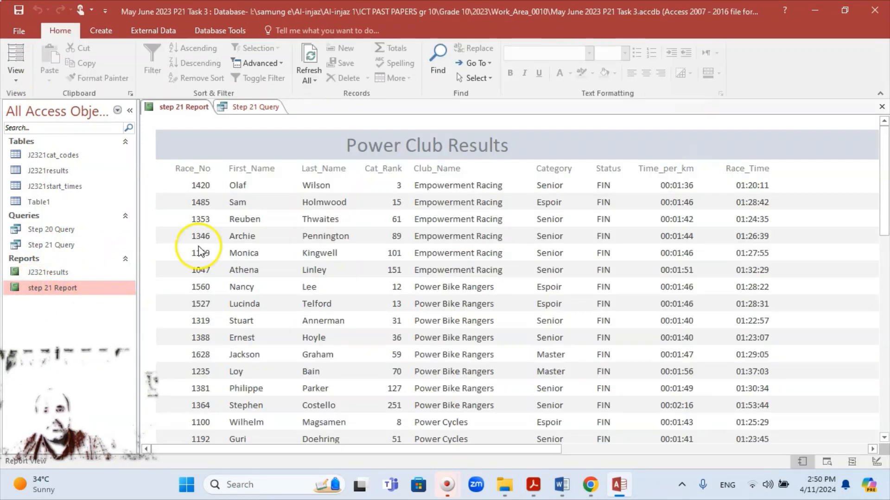
Show the Power Club Results report in Print Preview
click(19, 30)
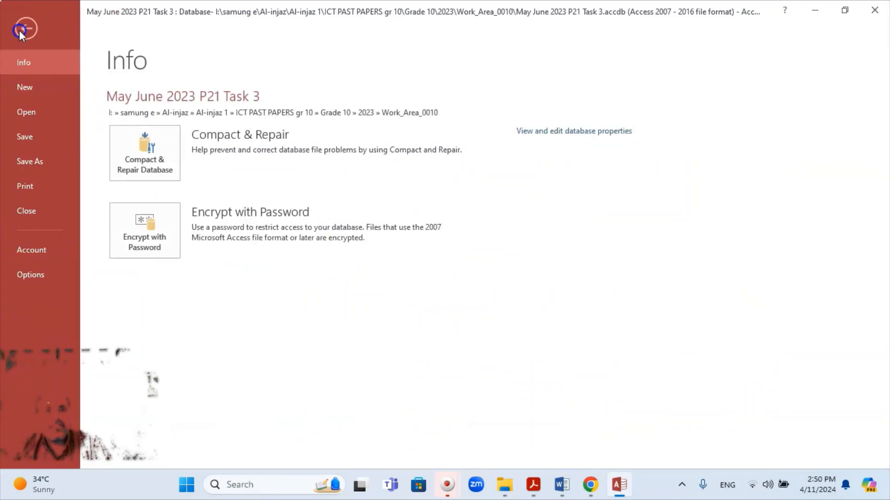
click(41, 186)
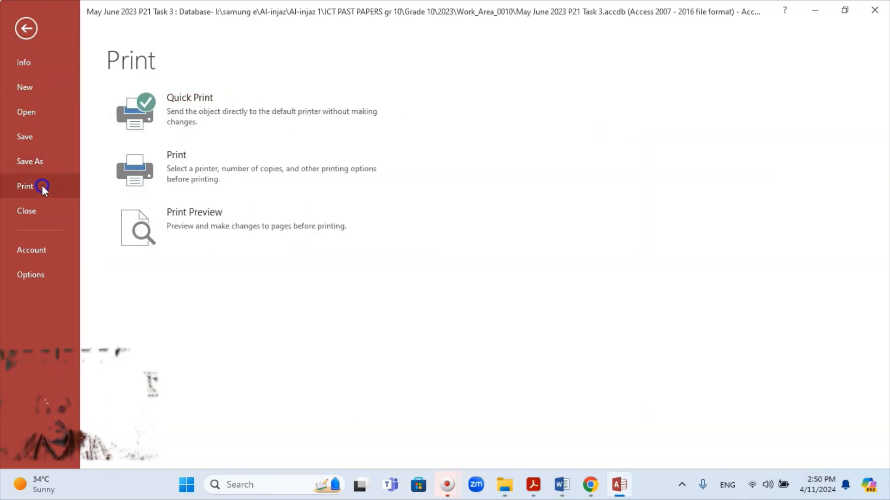
click(223, 230)
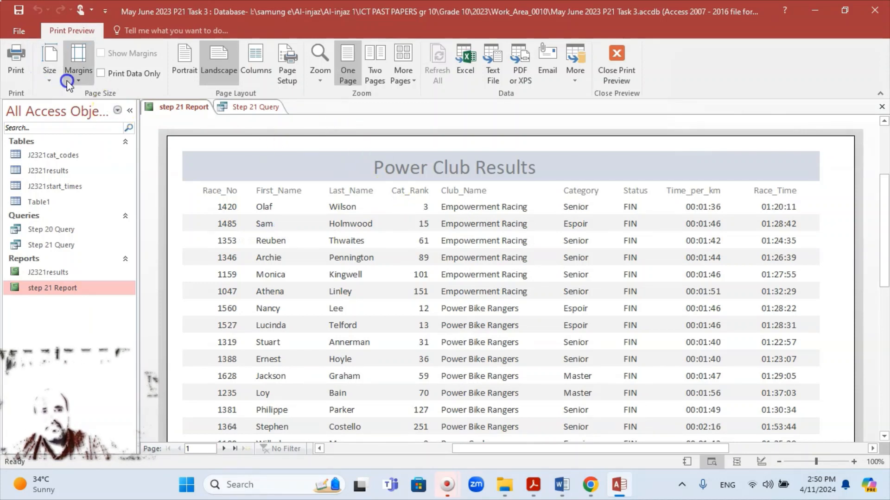
Check HP DJ 2130 series is the printer, cancel printing, and minimise Access
click(18, 71)
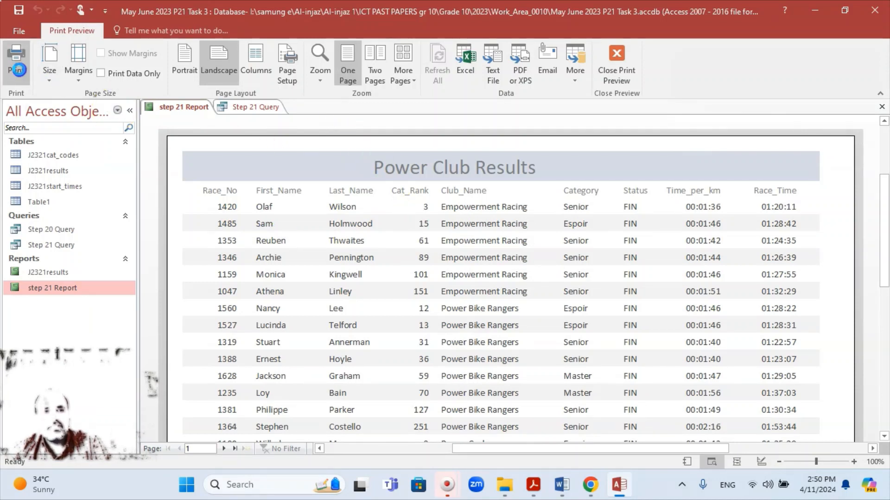
click(516, 131)
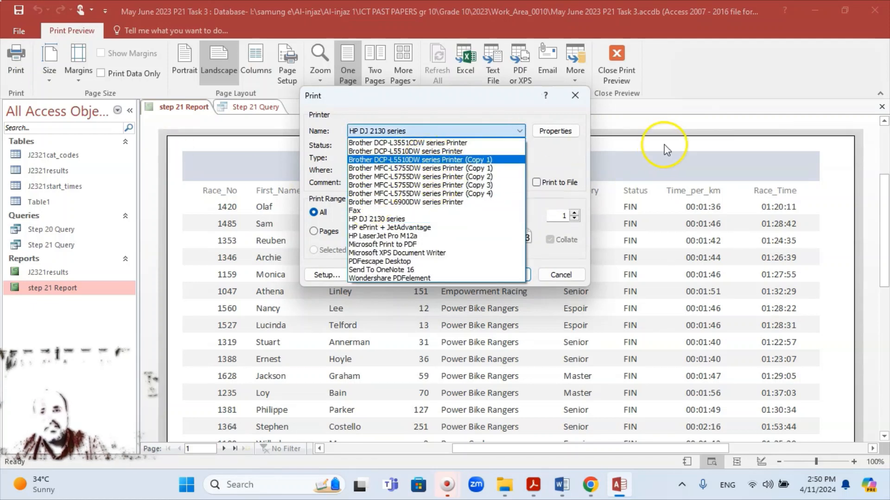
click(642, 135)
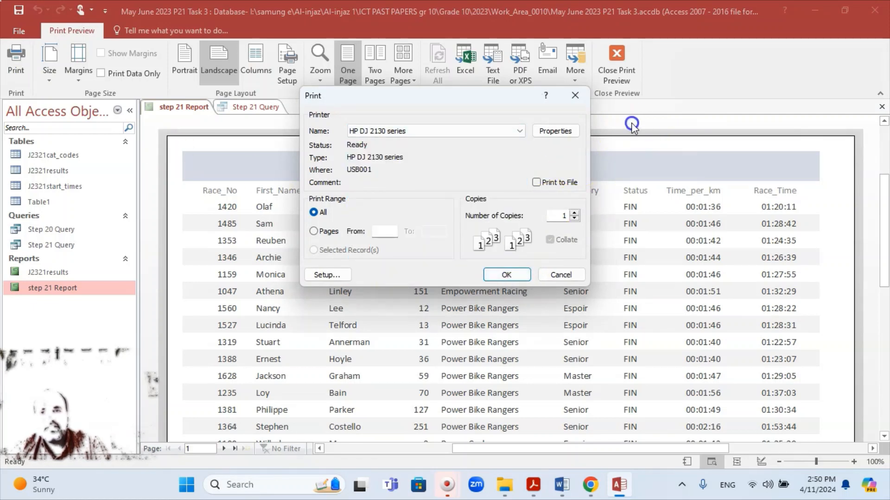
click(566, 277)
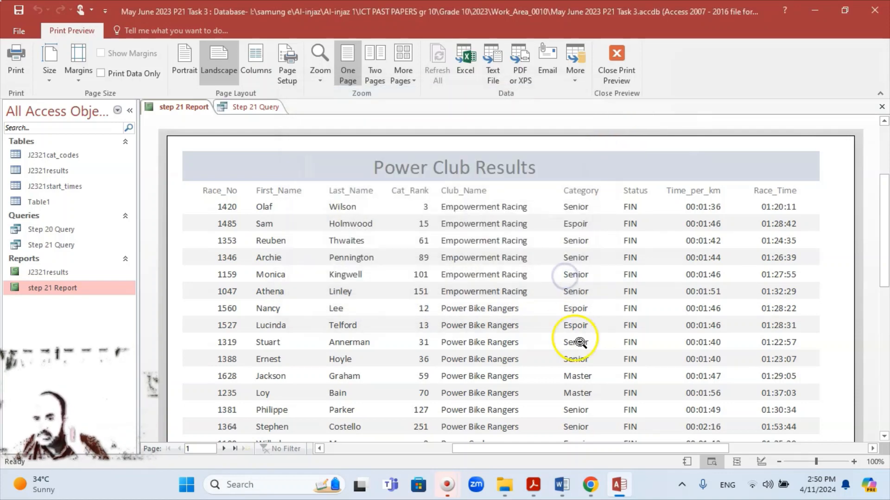
click(618, 492)
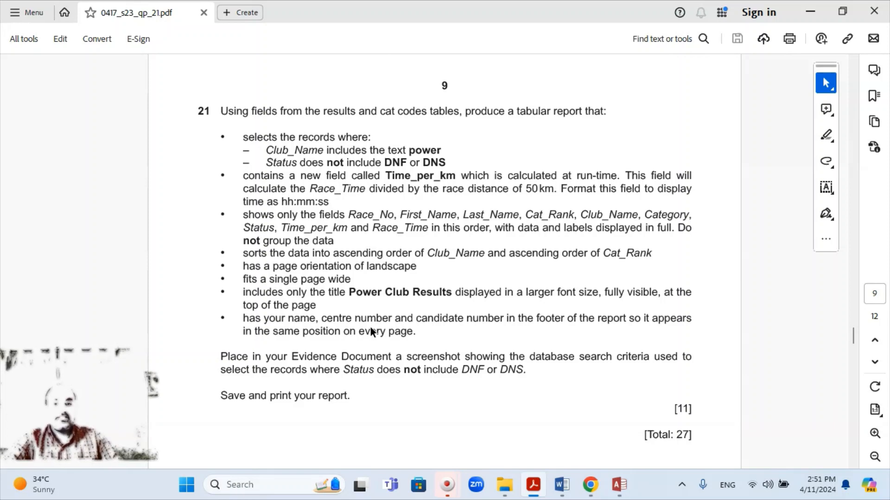
mouse_move(447, 485)
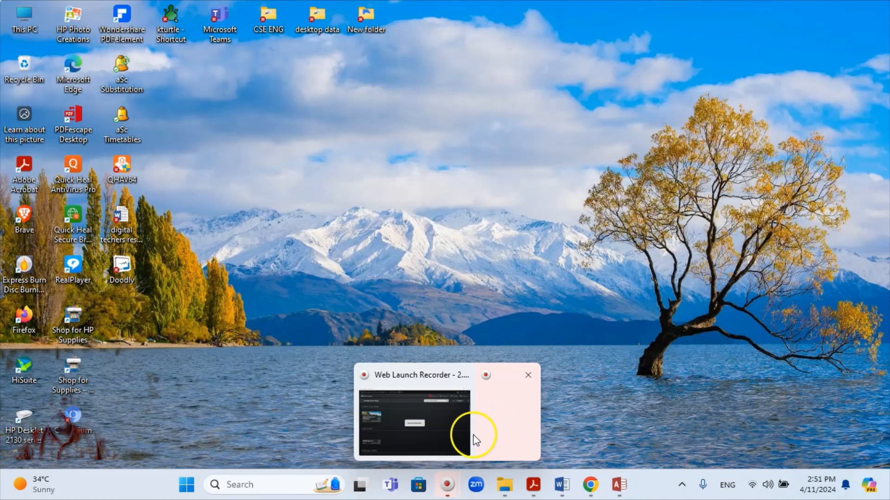
mouse_move(413, 423)
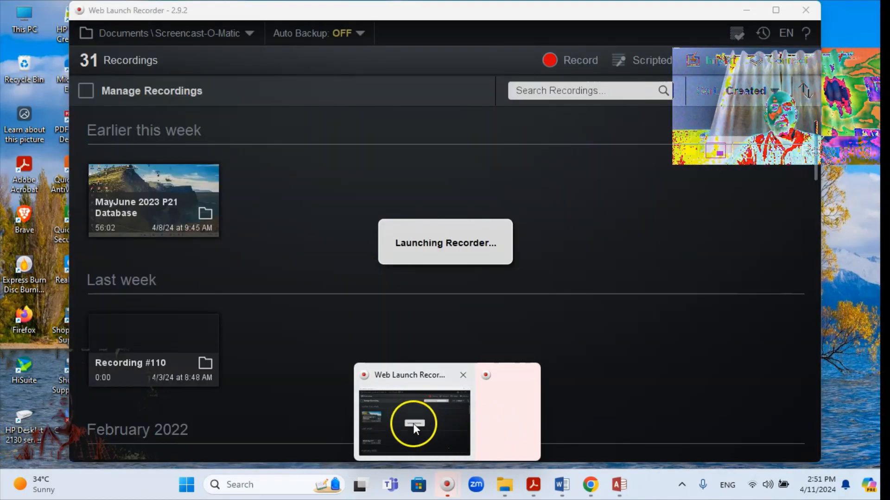
mouse_move(497, 420)
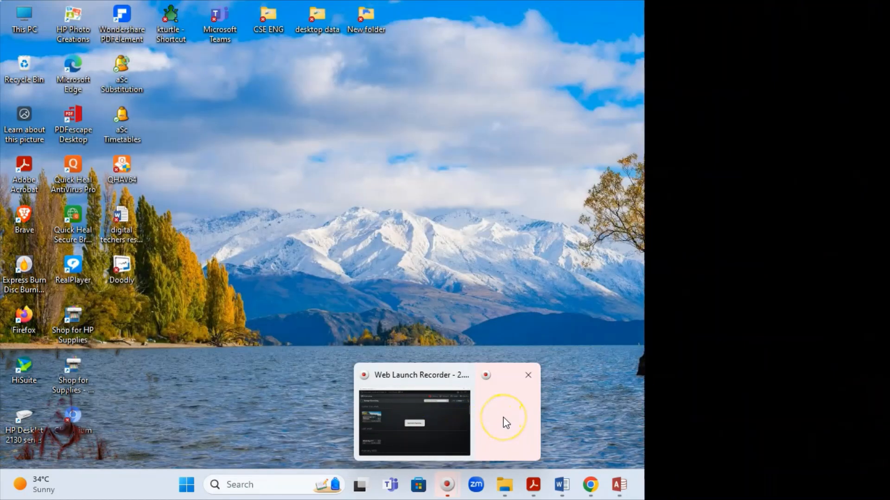